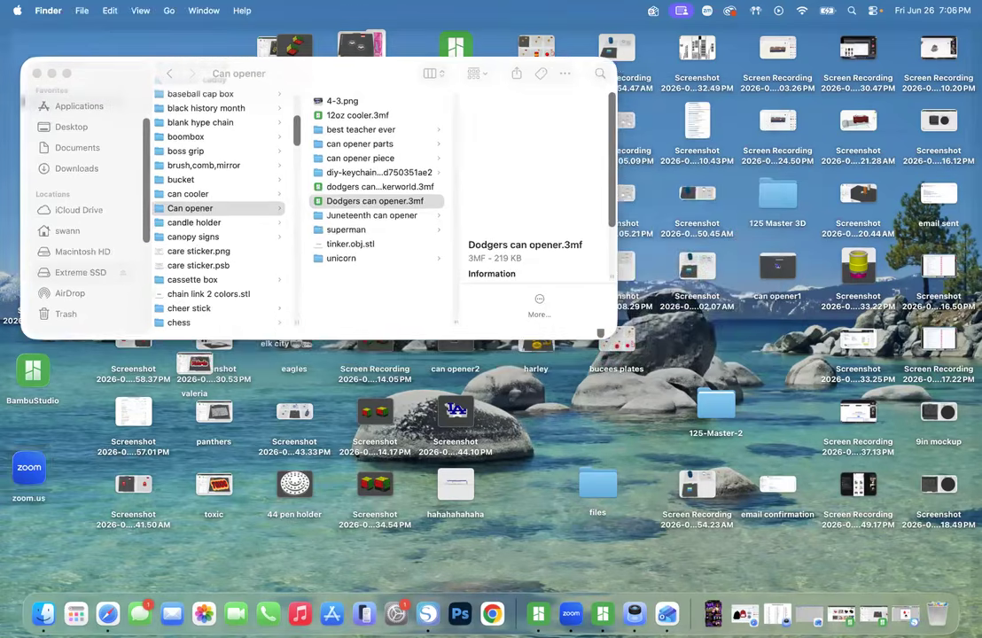
Switch to Silhouette Studio, align the black backpack over the orange one and place TAP FOR EMERGENCY CONTACT above its pocket.
{"action": "left_click", "coordinate": [365, 613]}
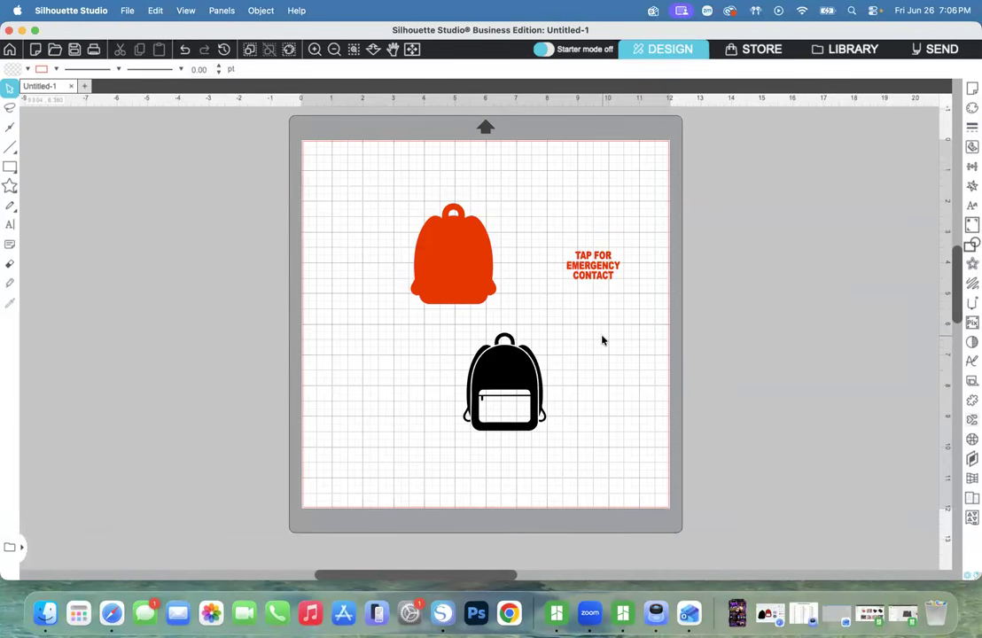
{"action": "left_click_drag", "start_coordinate": [493, 335], "coordinate": [455, 256]}
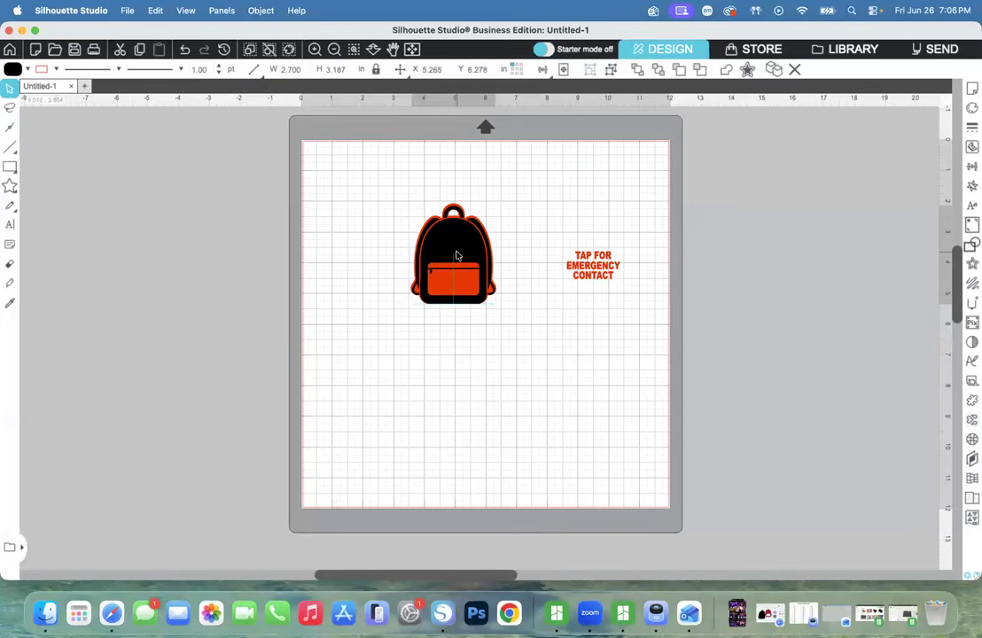
{"action": "left_click_drag", "start_coordinate": [592, 270], "coordinate": [454, 252]}
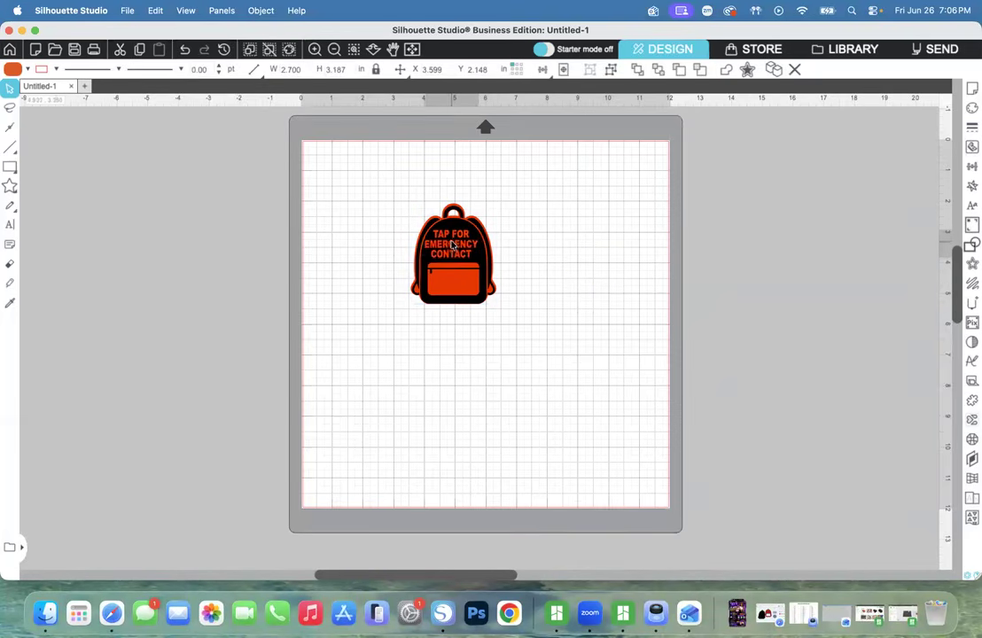
{"action": "left_click", "coordinate": [530, 436]}
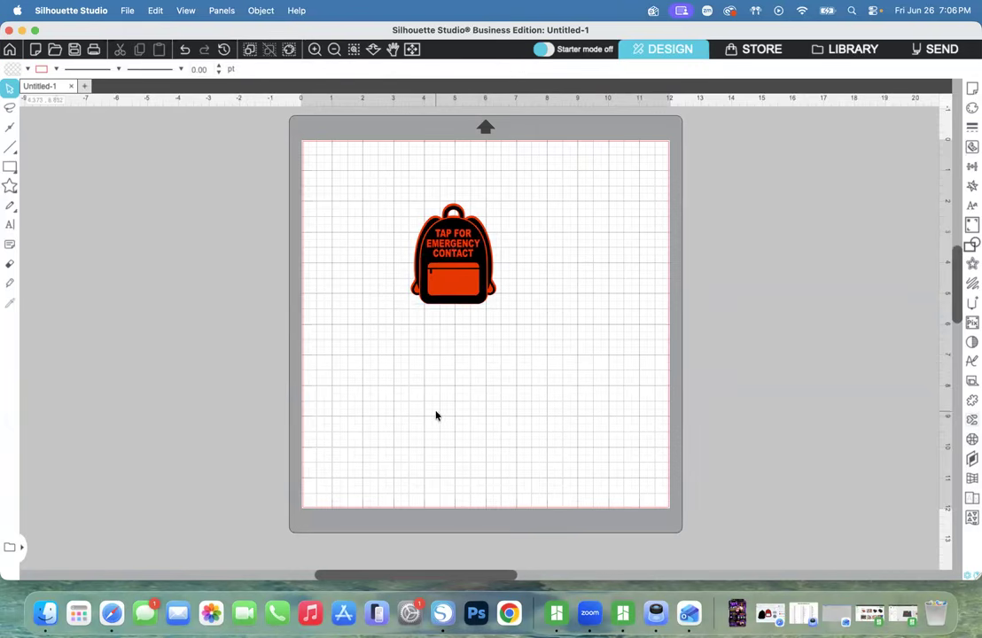
Move the TAP FOR EMERGENCY CONTACT text off the backpack into the blank area beside it, also trying it over the pocket.
{"action": "left_click", "coordinate": [451, 253]}
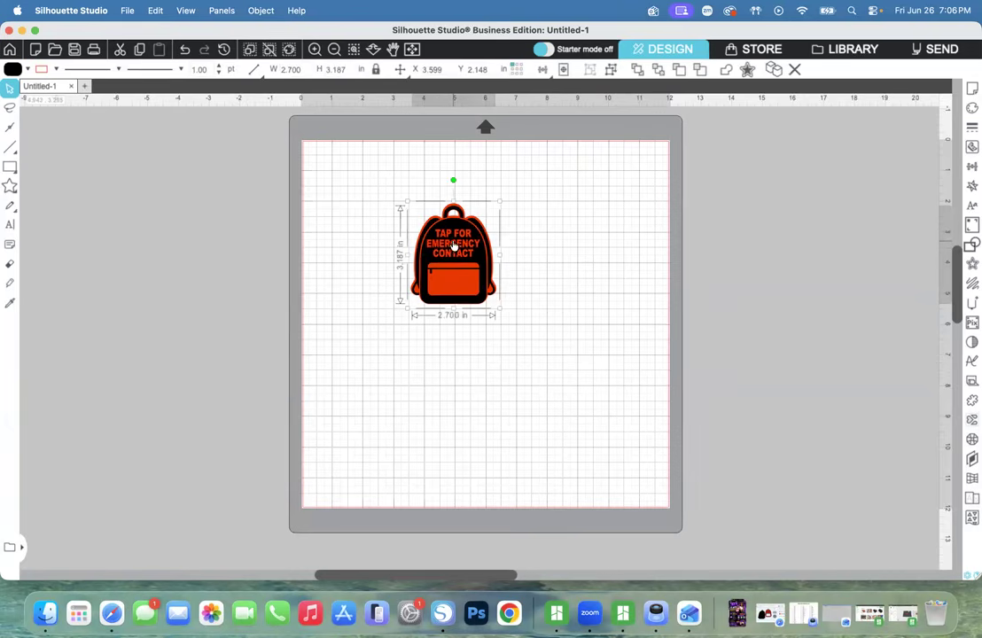
{"action": "left_click", "coordinate": [453, 245]}
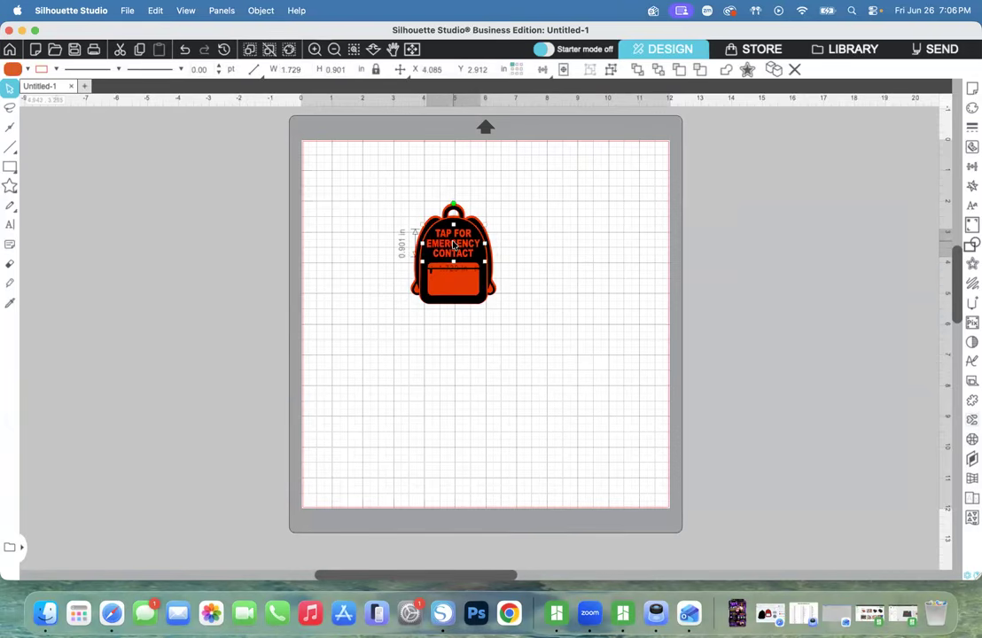
{"action": "left_click_drag", "start_coordinate": [453, 245], "coordinate": [602, 293]}
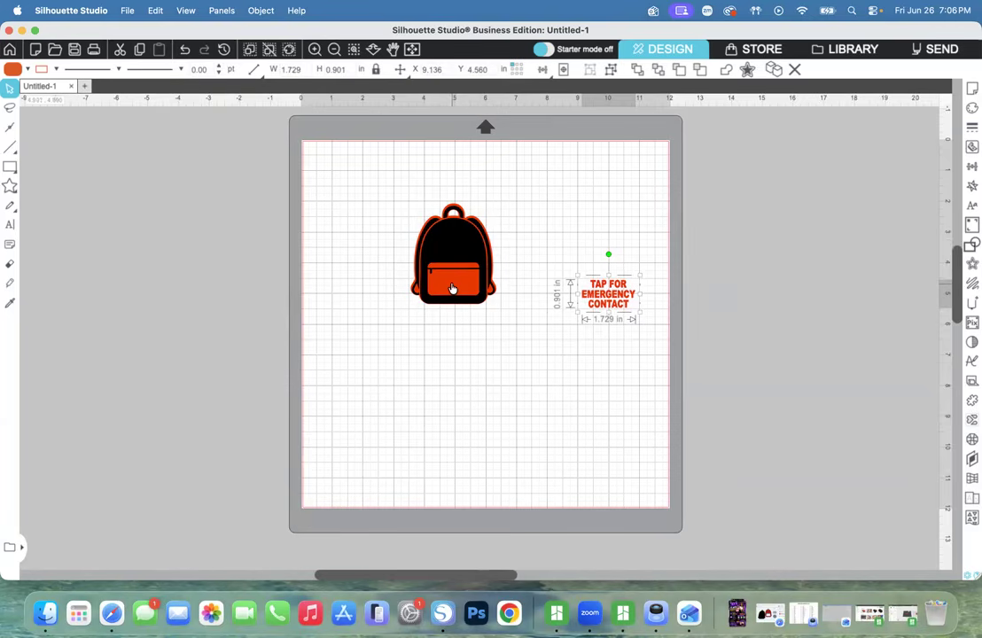
{"action": "left_click_drag", "start_coordinate": [608, 295], "coordinate": [452, 282]}
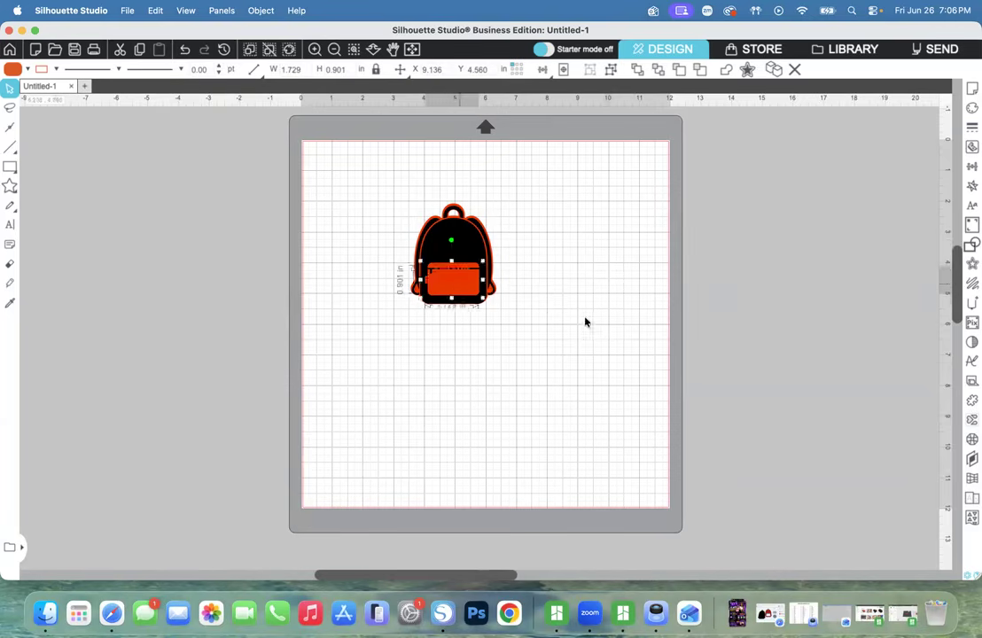
{"action": "key", "text": "super+z"}
Fill the TAP FOR EMERGENCY CONTACT text with black and move it a little farther from the backpack.
{"action": "left_click", "coordinate": [27, 68]}
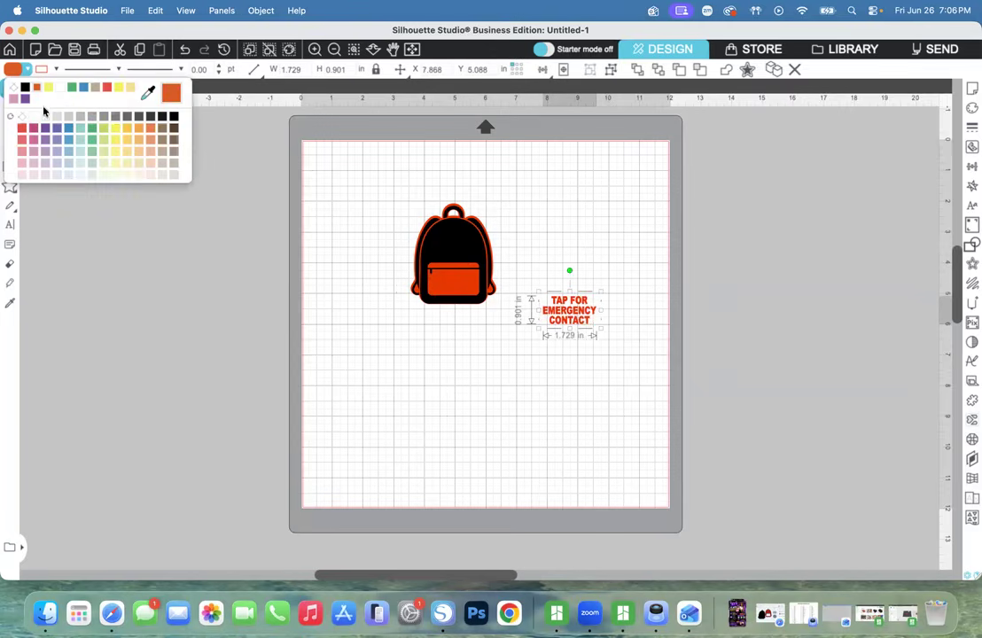
{"action": "left_click", "coordinate": [26, 87]}
{"action": "left_click_drag", "start_coordinate": [569, 310], "coordinate": [590, 307]}
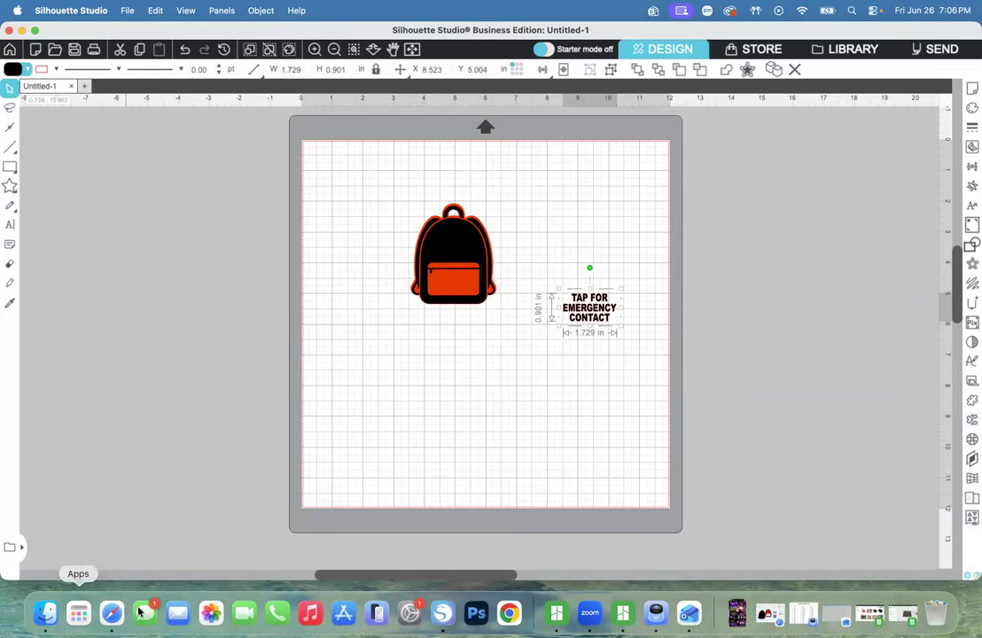
Switch to Safari and open Google in a new tab.
{"action": "left_click", "coordinate": [110, 613]}
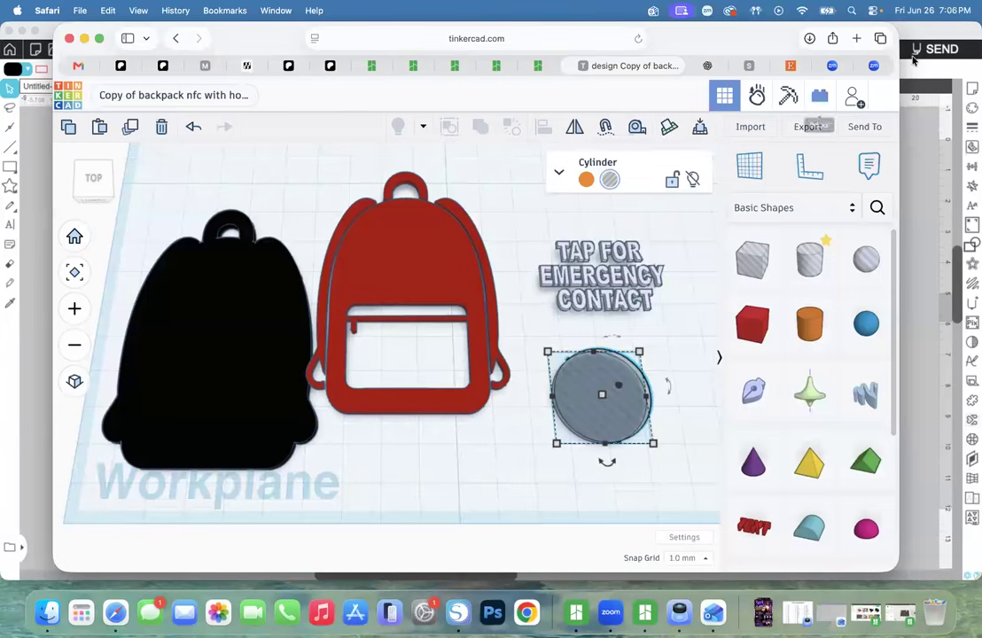
{"action": "left_click", "coordinate": [856, 39]}
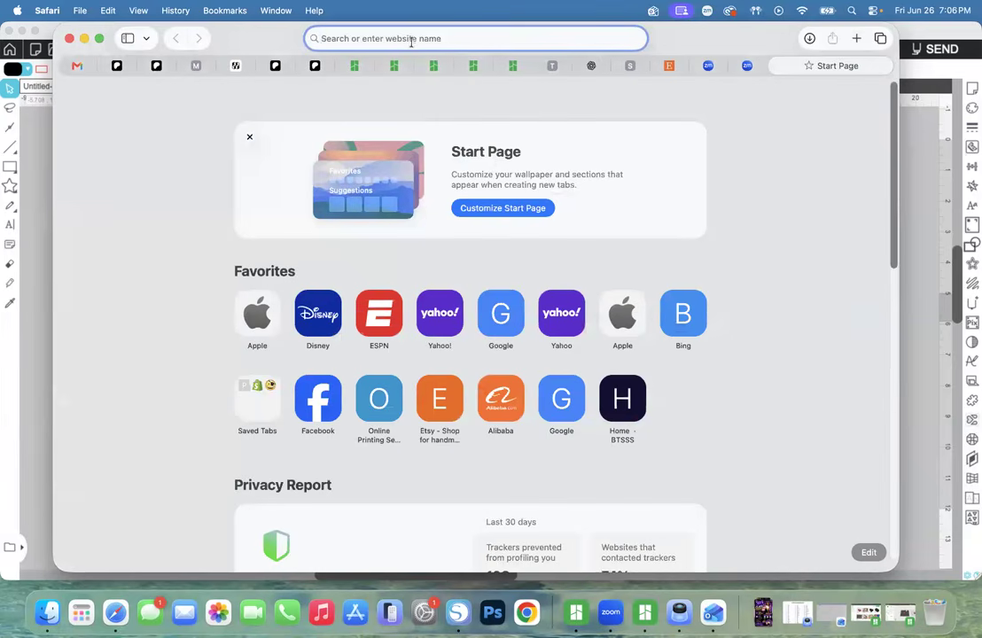
{"action": "type", "text": "goo"}
{"action": "key", "text": "Return"}
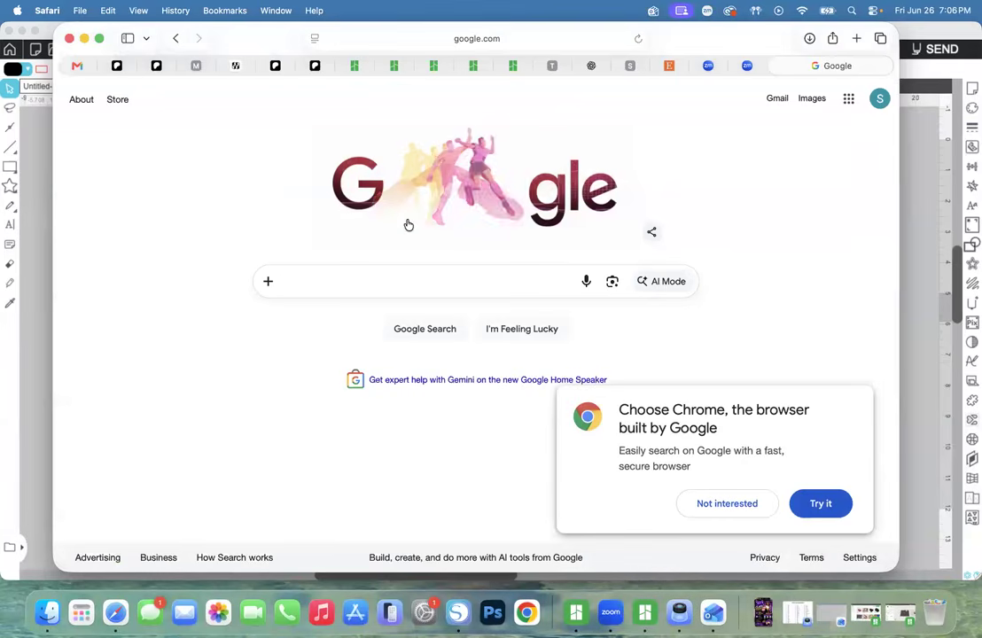
Search Google for "barbie silhouette head png".
{"action": "left_click", "coordinate": [401, 281]}
{"action": "type", "text": "barb"}
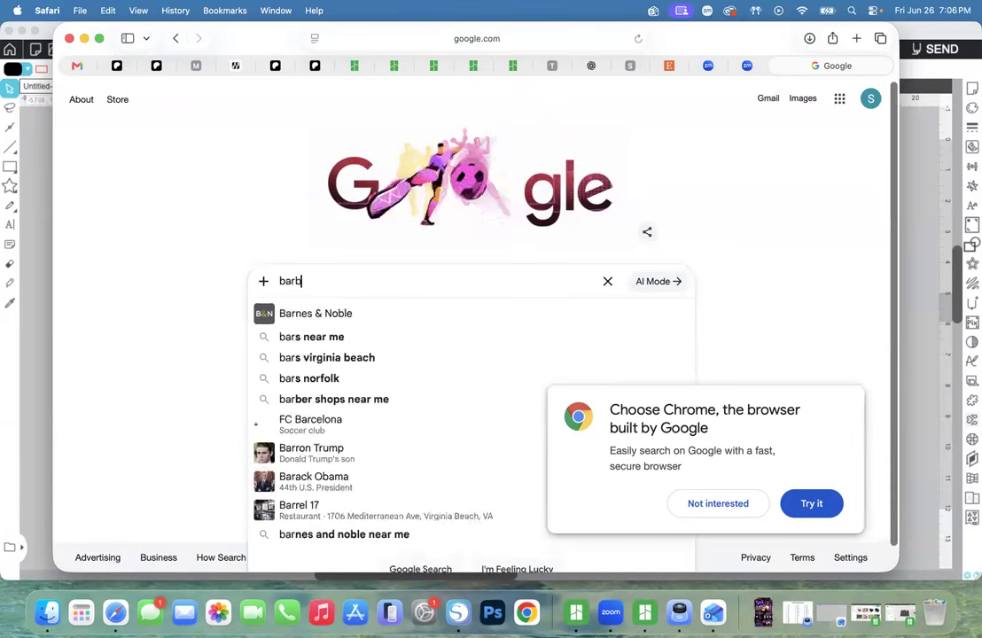
{"action": "type", "text": "ie silho"}
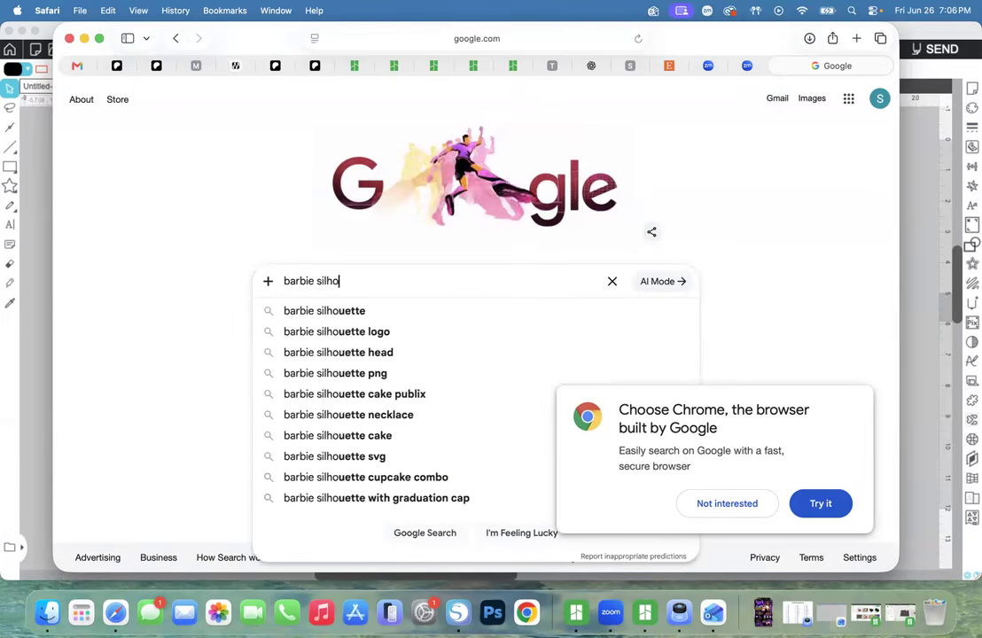
{"action": "type", "text": "uette head"}
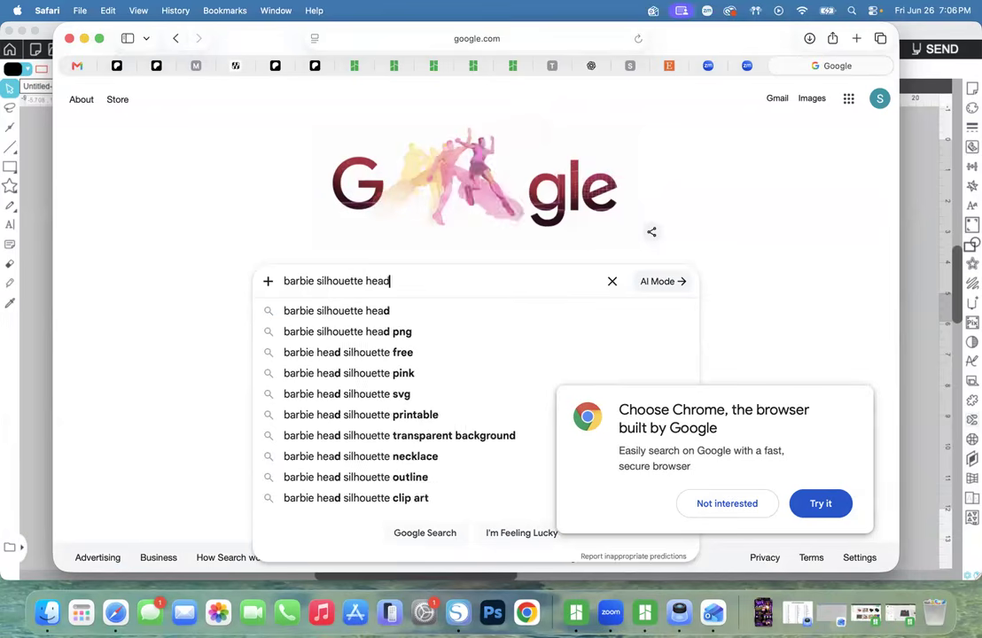
{"action": "type", "text": " png"}
{"action": "key", "text": "Return"}
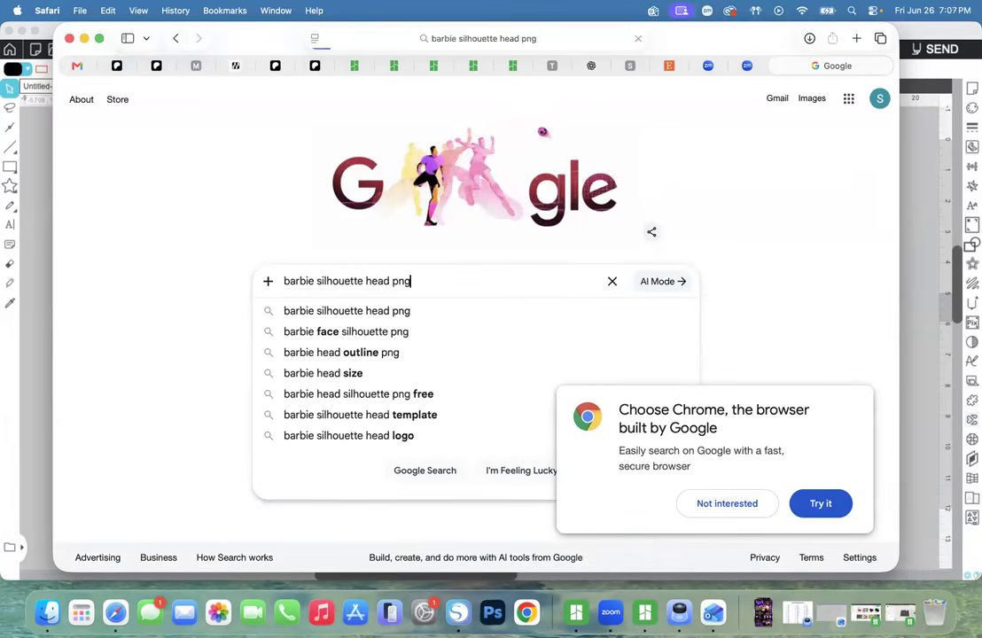
Preview the pink Vecteezy silhouette and look through the image-only search results for a suitable head silhouette.
{"action": "scroll", "coordinate": [463, 349], "scroll_direction": "down", "scroll_amount": 3}
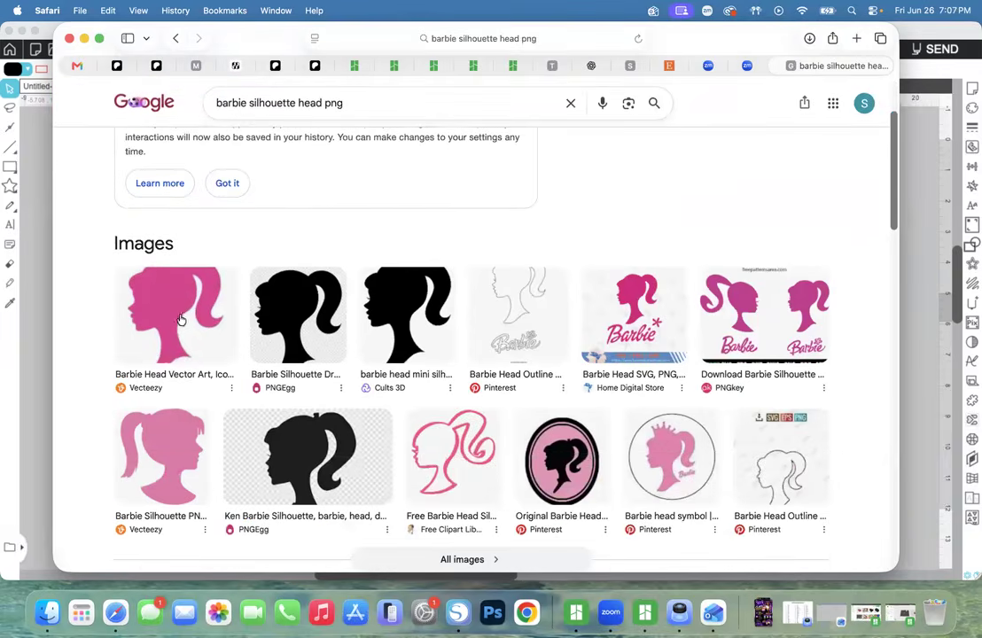
{"action": "left_click", "coordinate": [180, 318]}
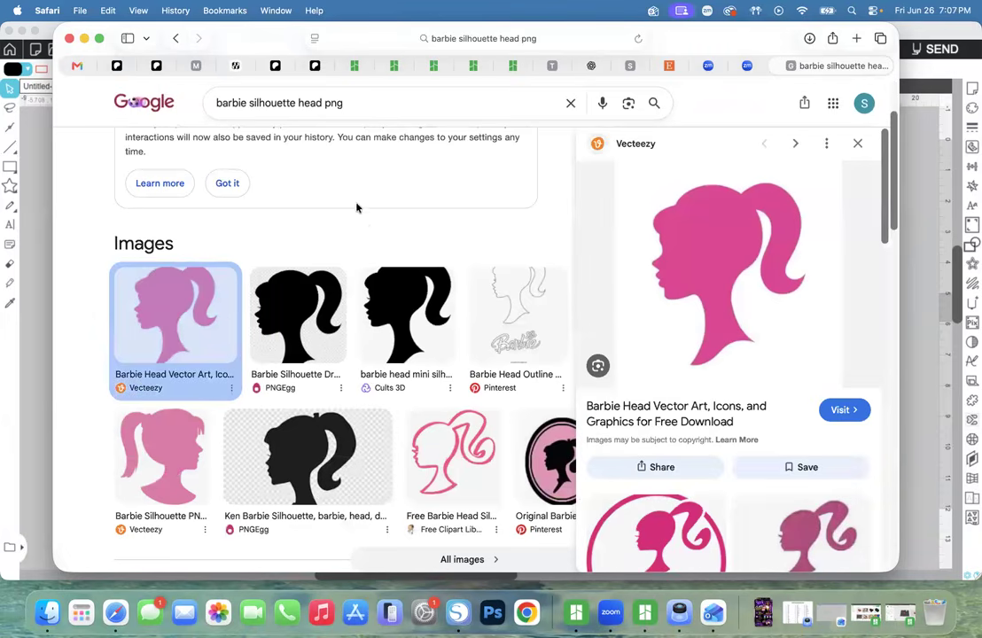
{"action": "scroll", "coordinate": [359, 217], "scroll_direction": "up", "scroll_amount": 3}
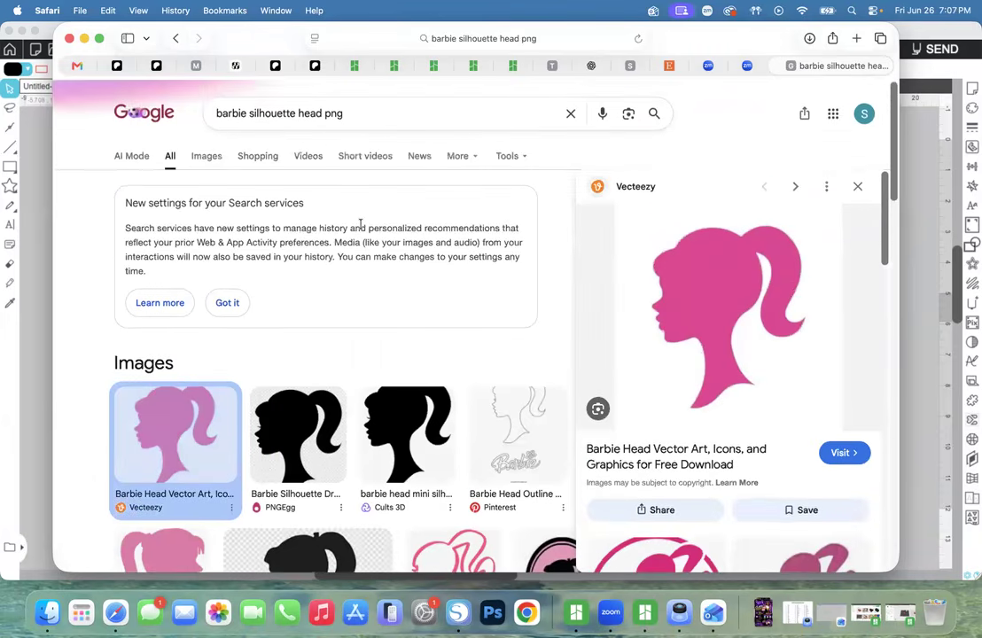
{"action": "left_click", "coordinate": [205, 157]}
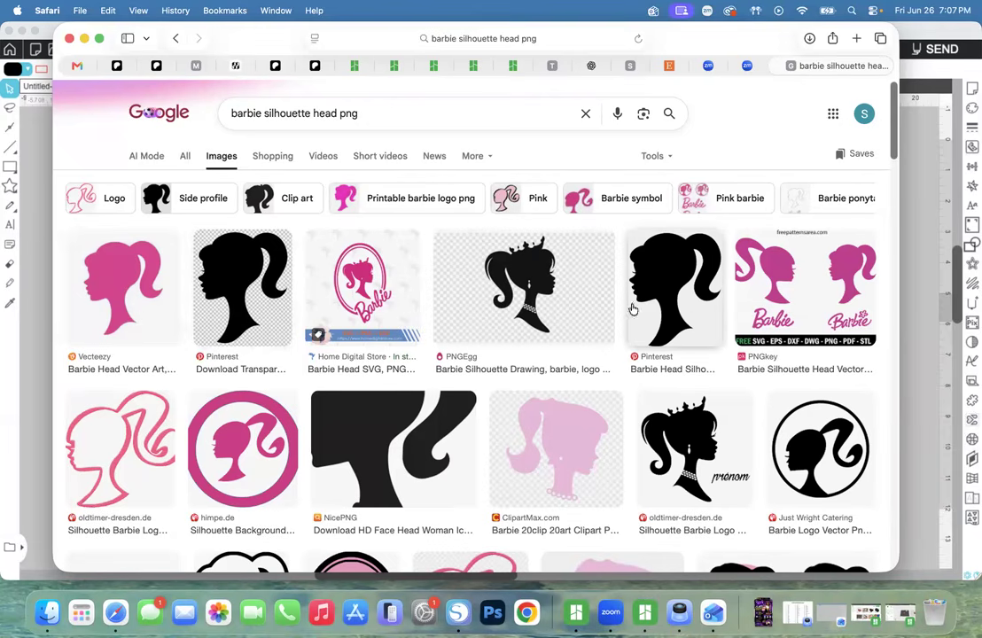
{"action": "scroll", "coordinate": [620, 399], "scroll_direction": "down", "scroll_amount": 5}
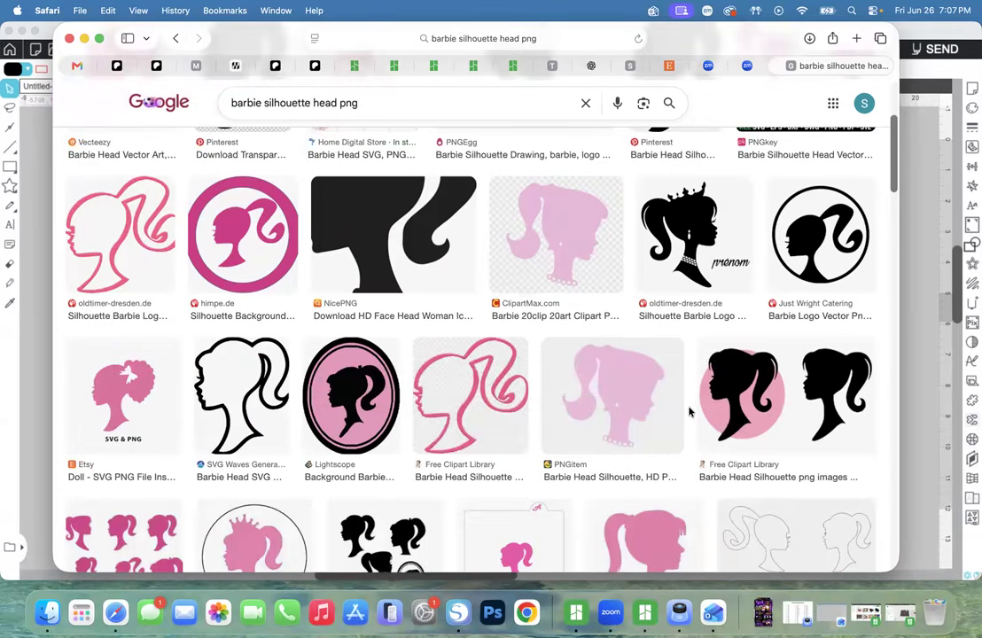
{"action": "scroll", "coordinate": [690, 411], "scroll_direction": "up", "scroll_amount": 5}
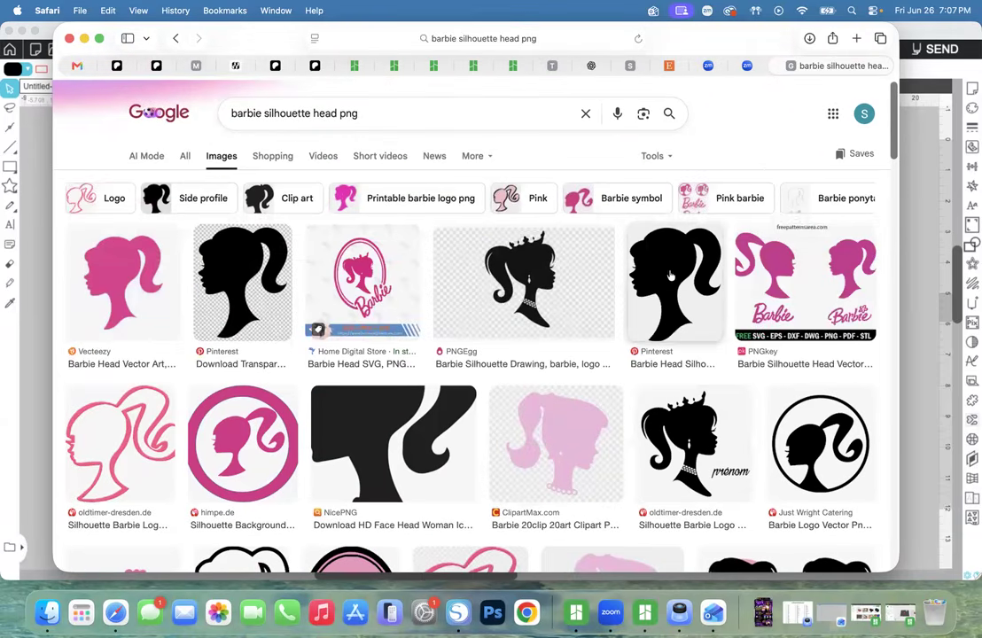
Save the solid black ponytail head silhouette from the Pinterest result to Downloads and view that folder in Finder.
{"action": "left_click", "coordinate": [668, 276]}
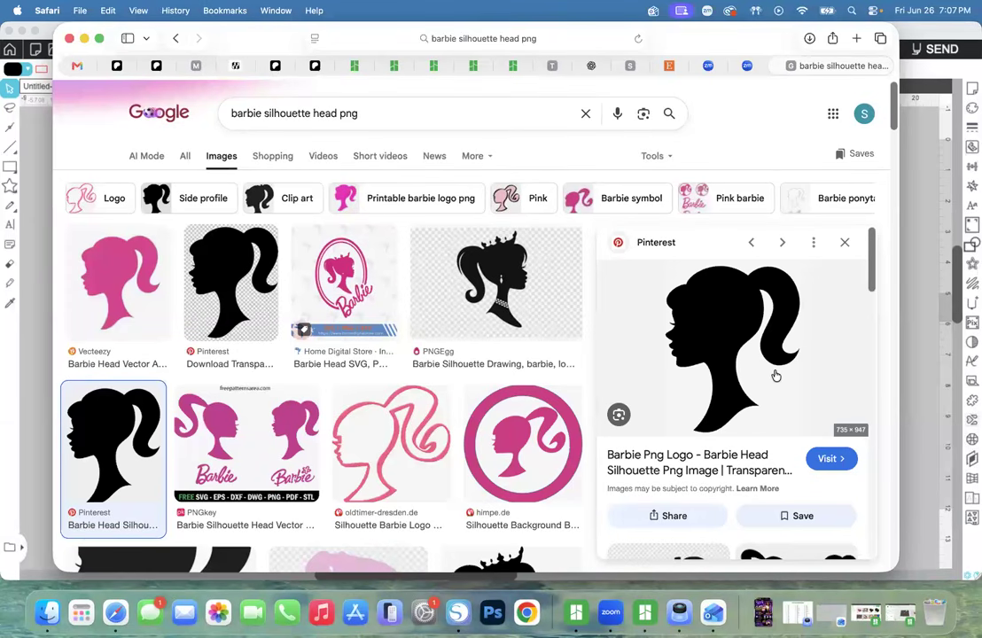
{"action": "scroll", "coordinate": [775, 376], "scroll_direction": "down", "scroll_amount": 5}
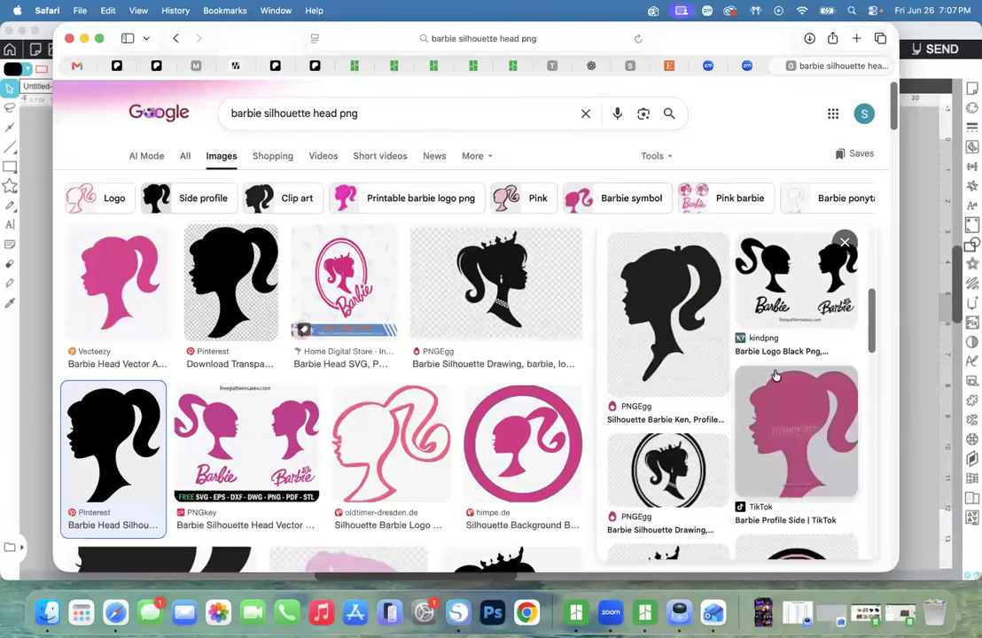
{"action": "scroll", "coordinate": [775, 376], "scroll_direction": "up", "scroll_amount": 5}
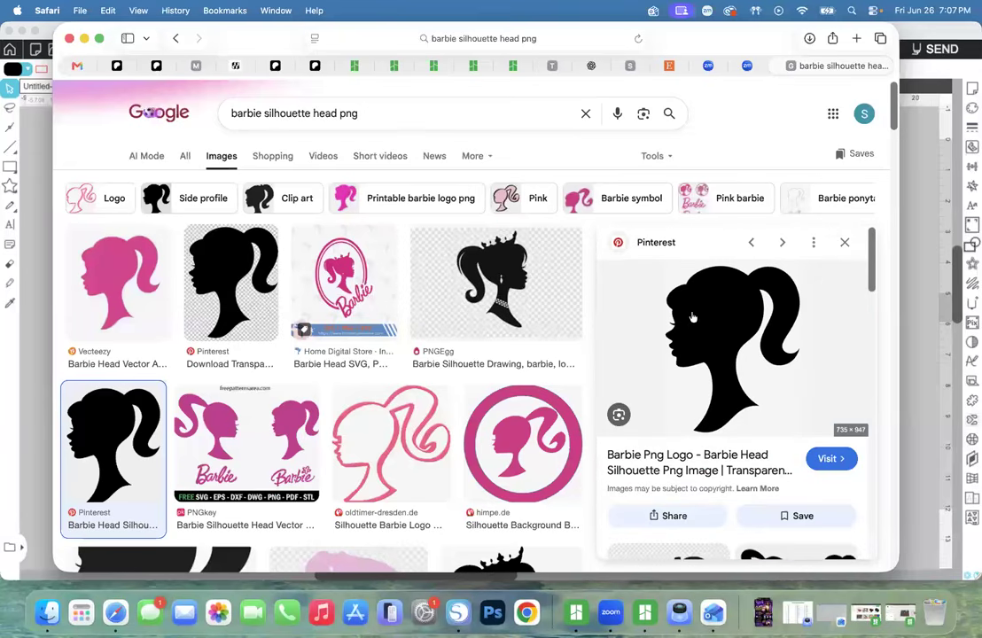
{"action": "right_click", "coordinate": [693, 316]}
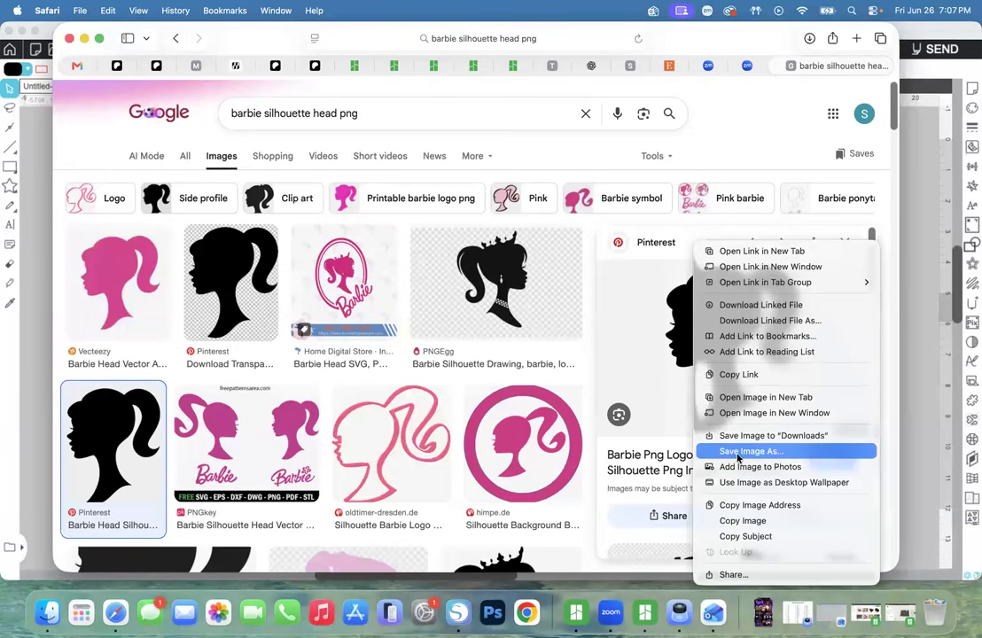
{"action": "left_click", "coordinate": [762, 436]}
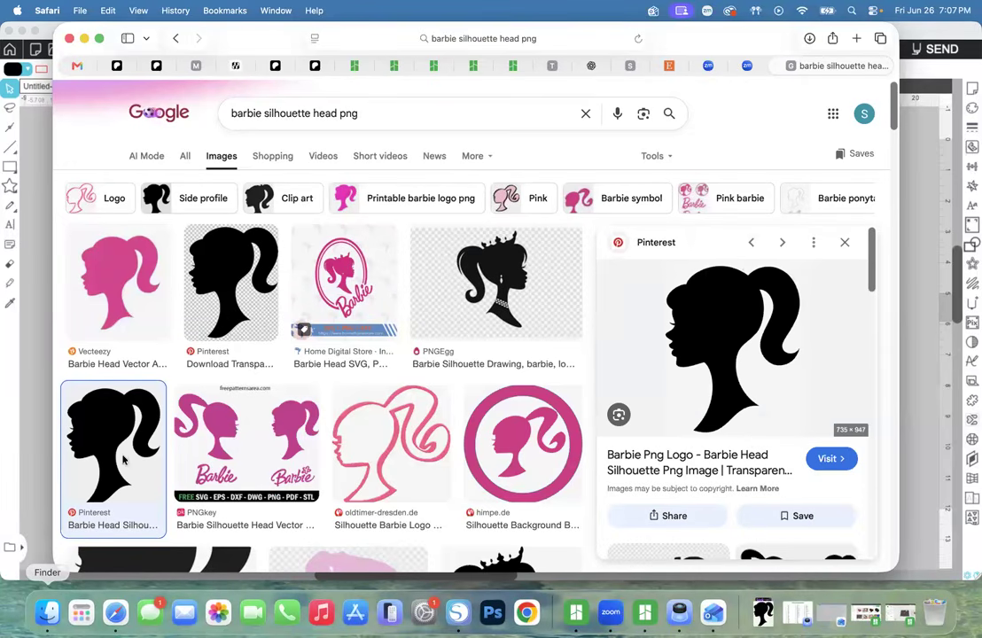
{"action": "left_click", "coordinate": [47, 612]}
{"action": "left_click", "coordinate": [236, 200]}
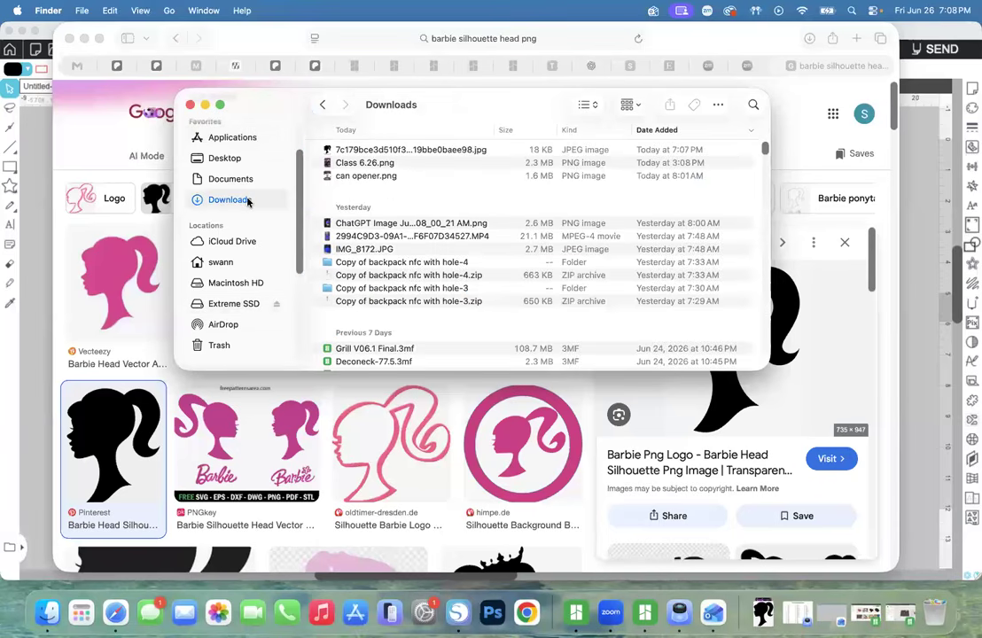
Switch back to Silhouette Studio and merge 7c179bce3d510f3a24df19bbe0baee98.jpg from Downloads into the current design.
{"action": "left_click", "coordinate": [30, 414]}
{"action": "left_click", "coordinate": [126, 10]}
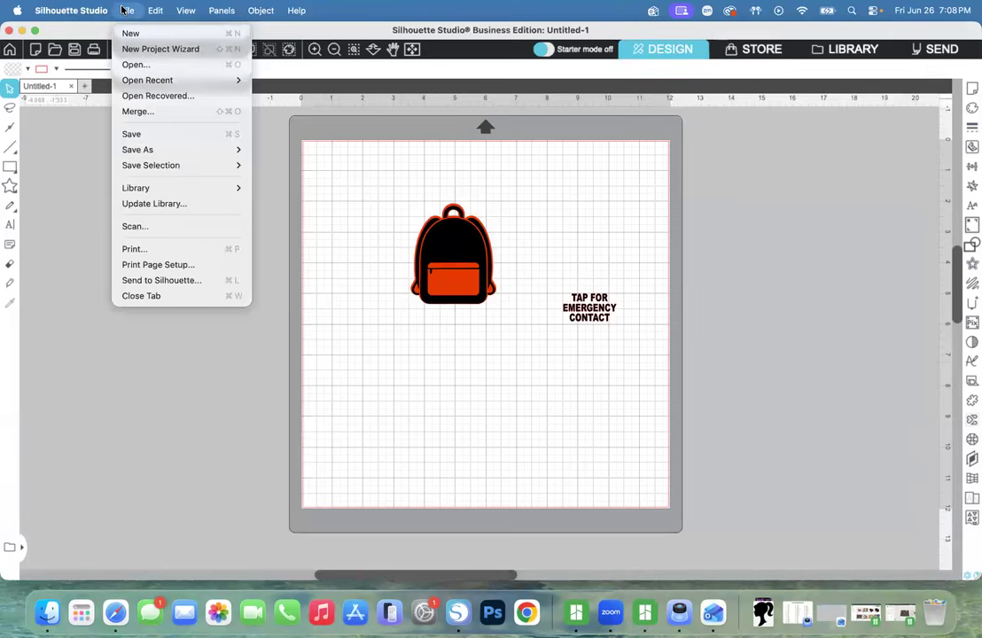
{"action": "left_click", "coordinate": [152, 111]}
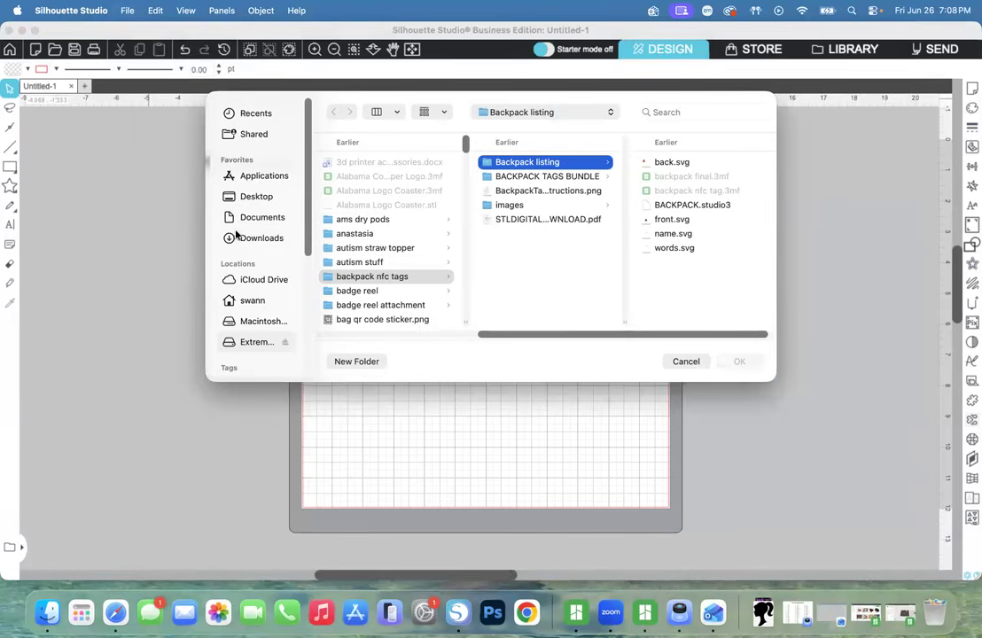
{"action": "left_click", "coordinate": [274, 239]}
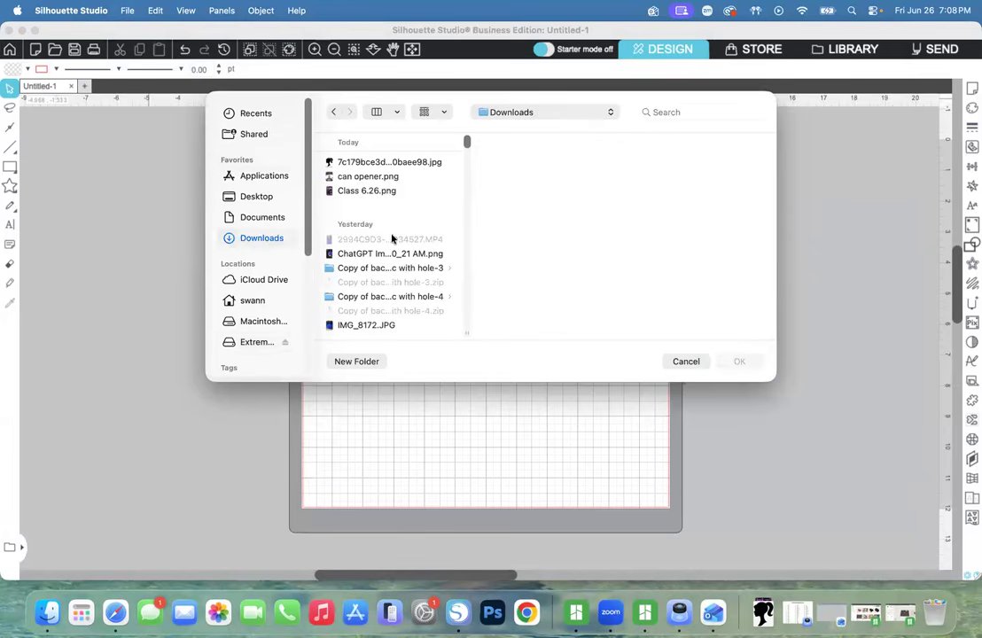
{"action": "left_click", "coordinate": [390, 164]}
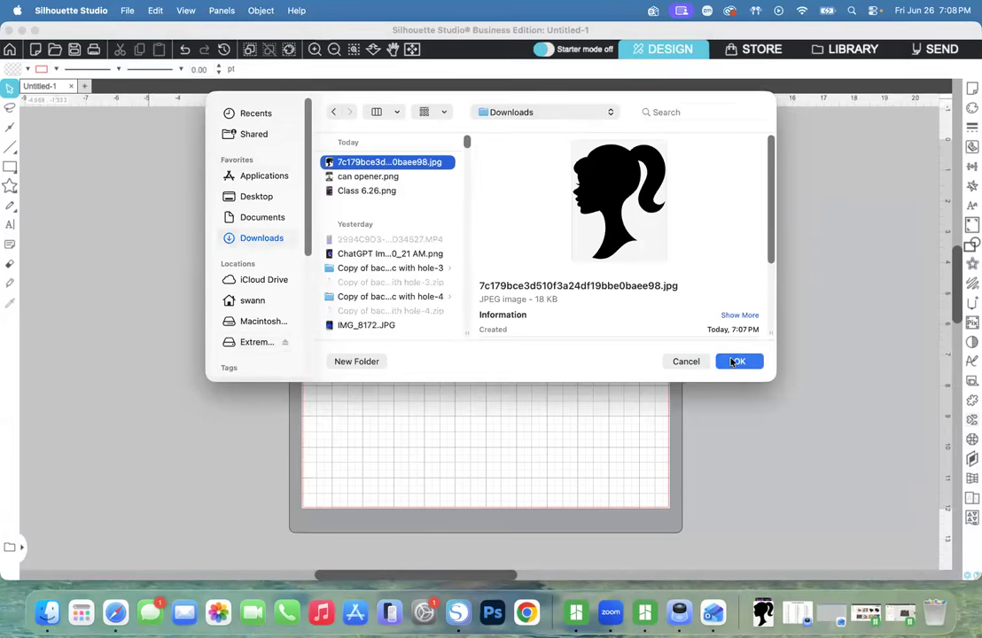
{"action": "left_click", "coordinate": [739, 362]}
{"action": "left_click", "coordinate": [164, 202]}
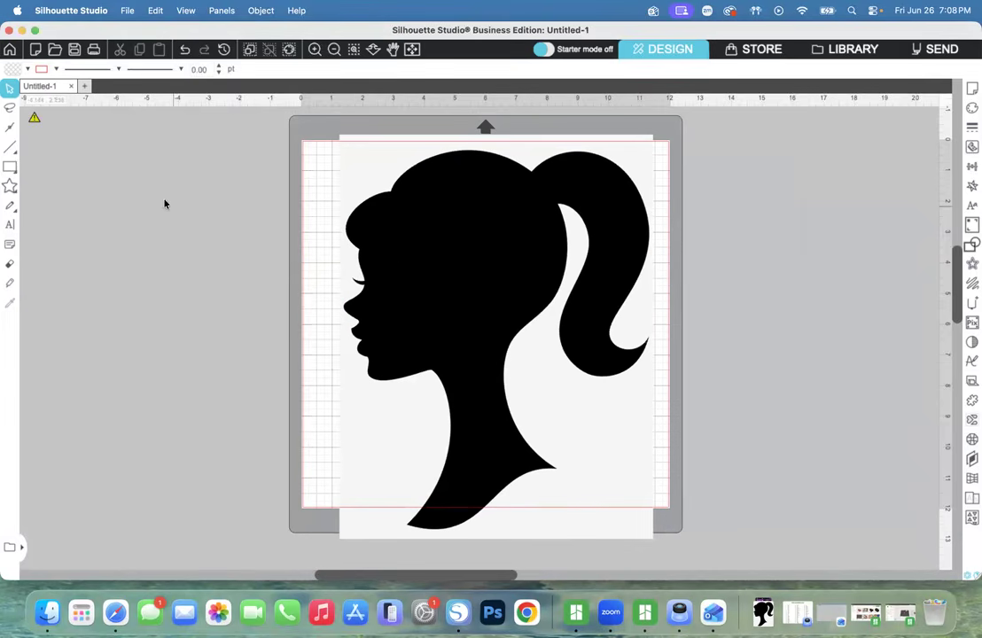
Scale the head silhouette image down to about 3.2 in wide and place it just below the backpack.
{"action": "left_click", "coordinate": [384, 198]}
{"action": "left_click_drag", "start_coordinate": [336, 133], "coordinate": [548, 410]}
{"action": "left_click_drag", "start_coordinate": [605, 453], "coordinate": [466, 371]}
{"action": "left_click", "coordinate": [628, 423]}
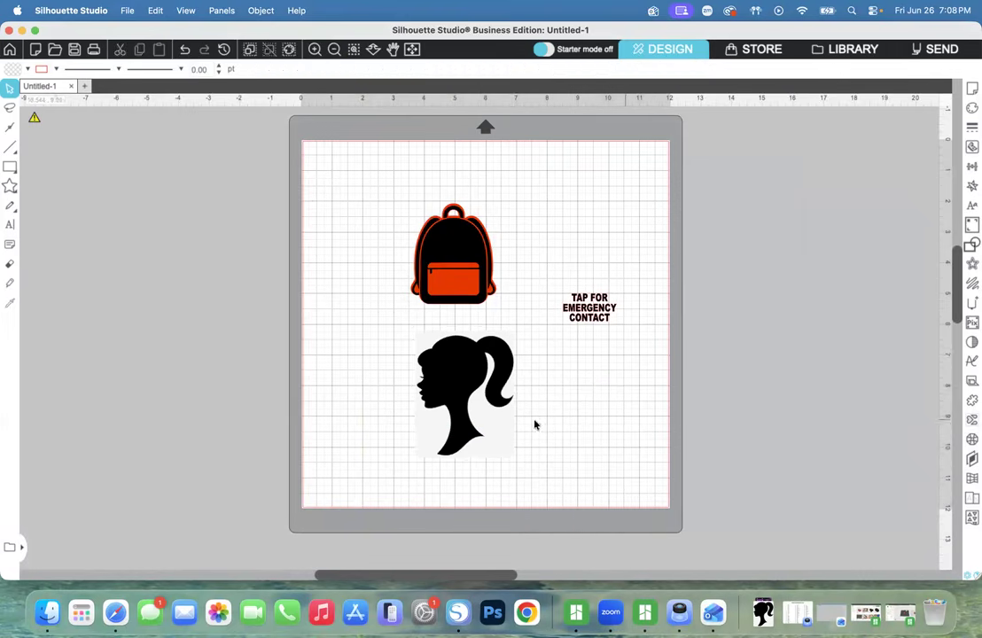
Trace and detach the head silhouette image, using a trace area that encloses the whole picture.
{"action": "left_click", "coordinate": [409, 348]}
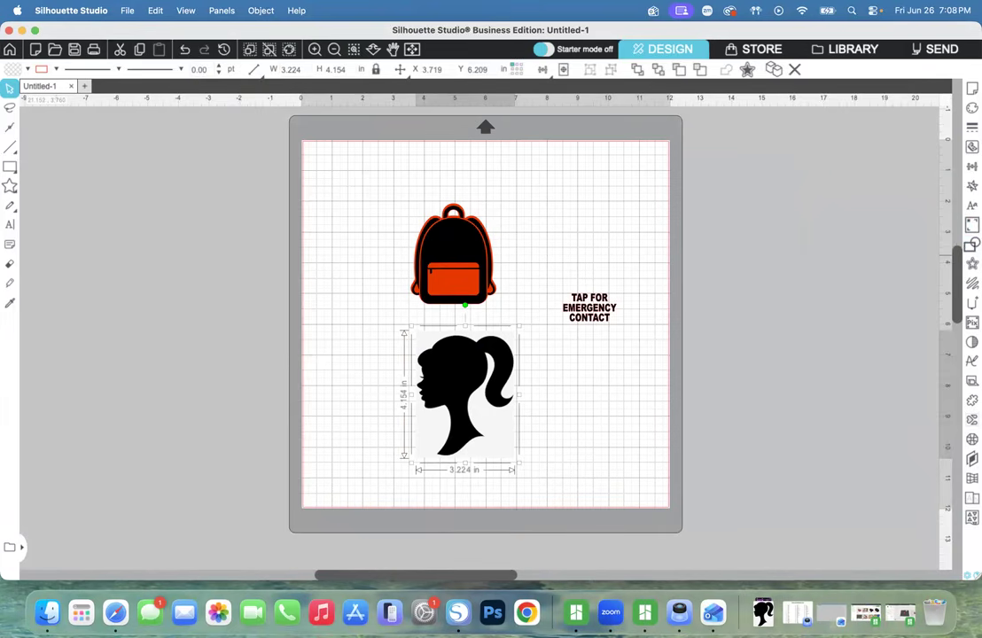
{"action": "left_click", "coordinate": [973, 147]}
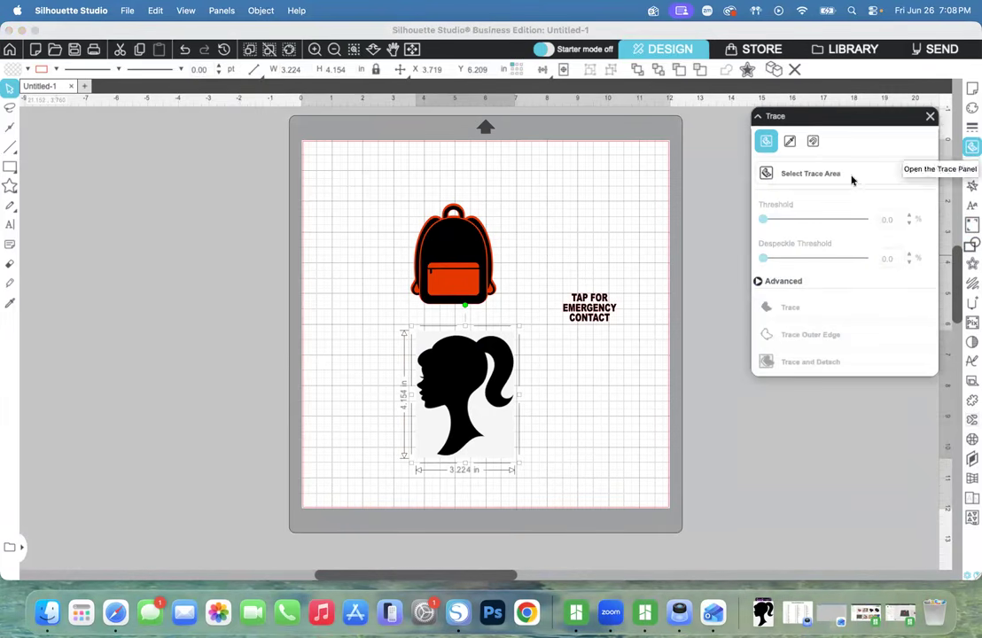
{"action": "left_click", "coordinate": [800, 174]}
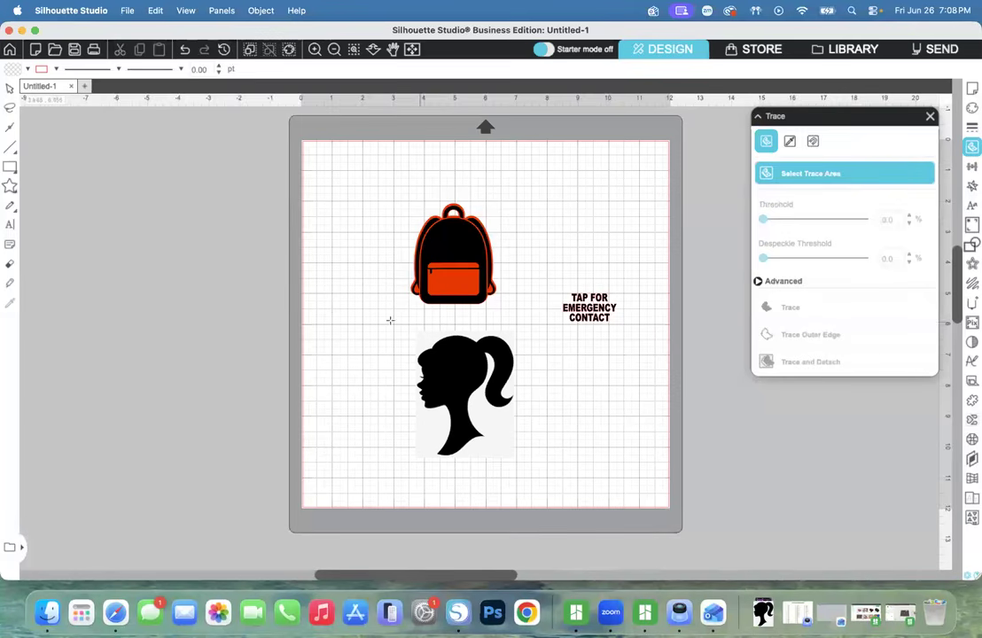
{"action": "left_click_drag", "start_coordinate": [379, 325], "coordinate": [537, 480]}
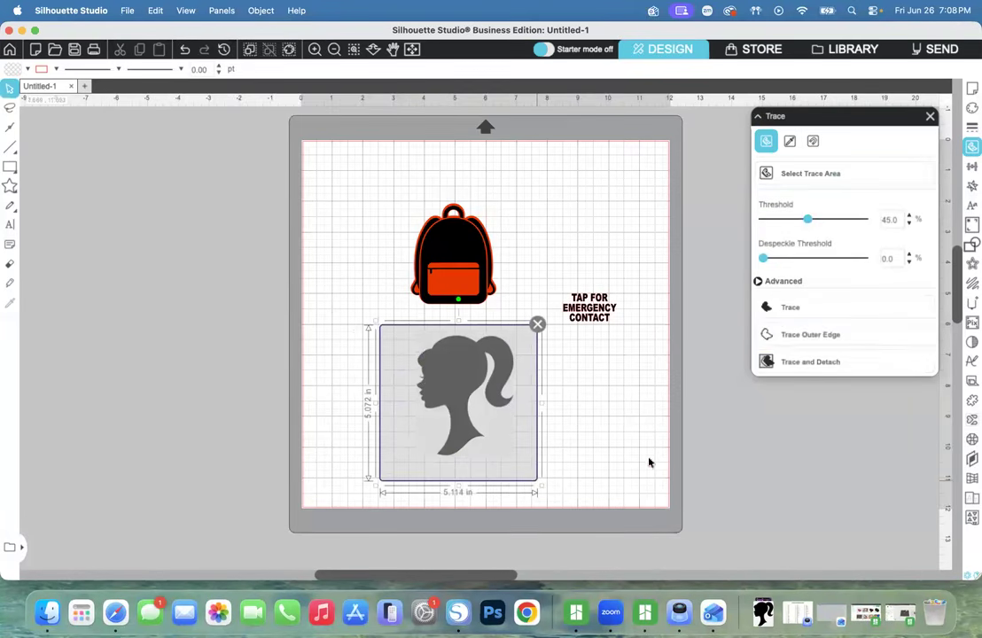
{"action": "left_click", "coordinate": [795, 362]}
Separate the detached black head from the leftover image background and delete that background.
{"action": "left_click_drag", "start_coordinate": [459, 376], "coordinate": [315, 370]}
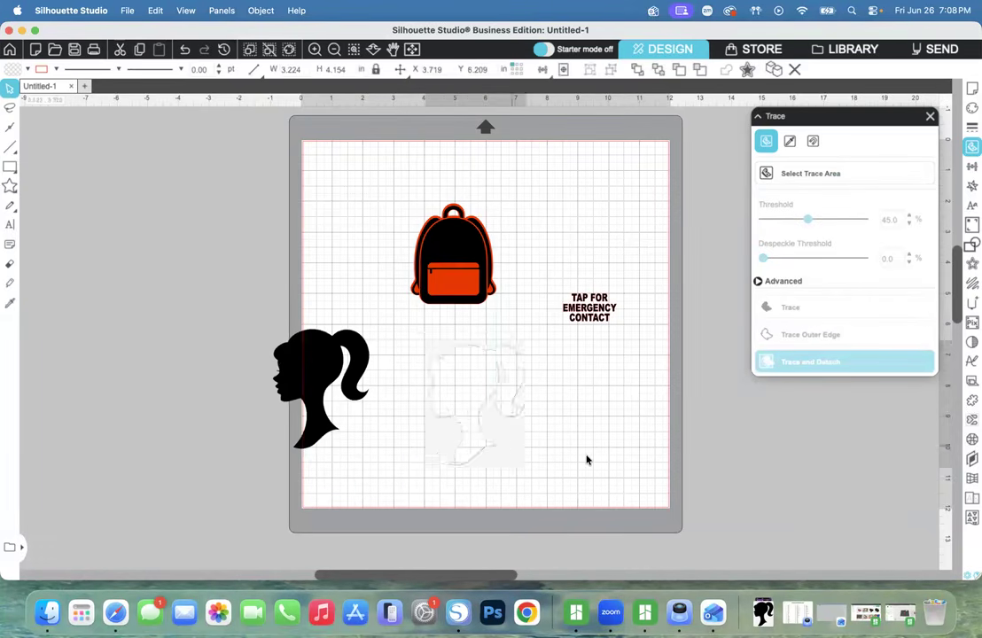
{"action": "left_click_drag", "start_coordinate": [510, 449], "coordinate": [586, 460]}
{"action": "left_click_drag", "start_coordinate": [319, 388], "coordinate": [408, 400]}
{"action": "left_click_drag", "start_coordinate": [408, 394], "coordinate": [404, 392]}
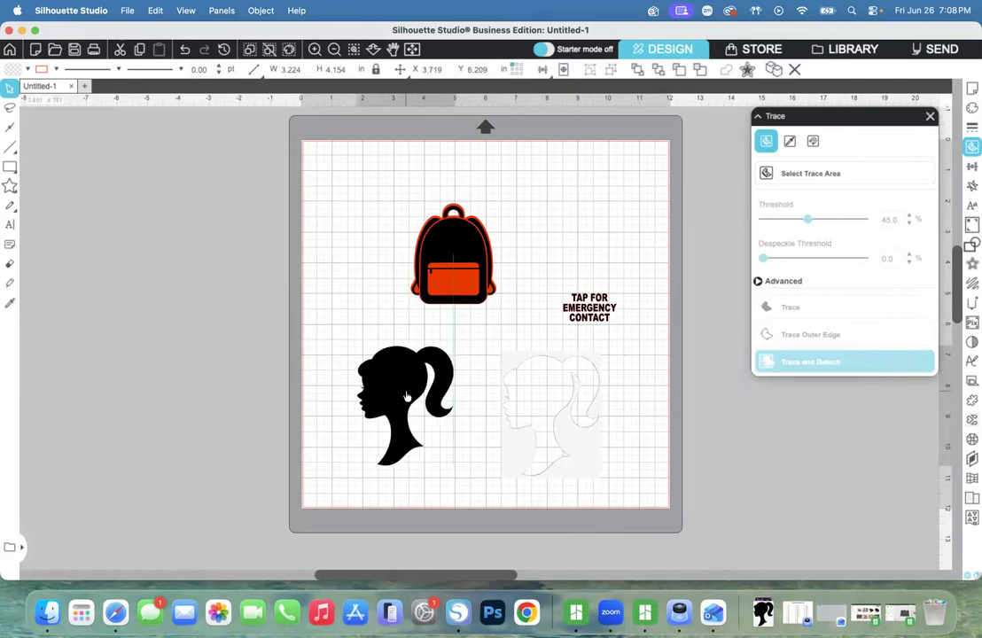
{"action": "left_click", "coordinate": [586, 459]}
{"action": "key", "text": "Delete"}
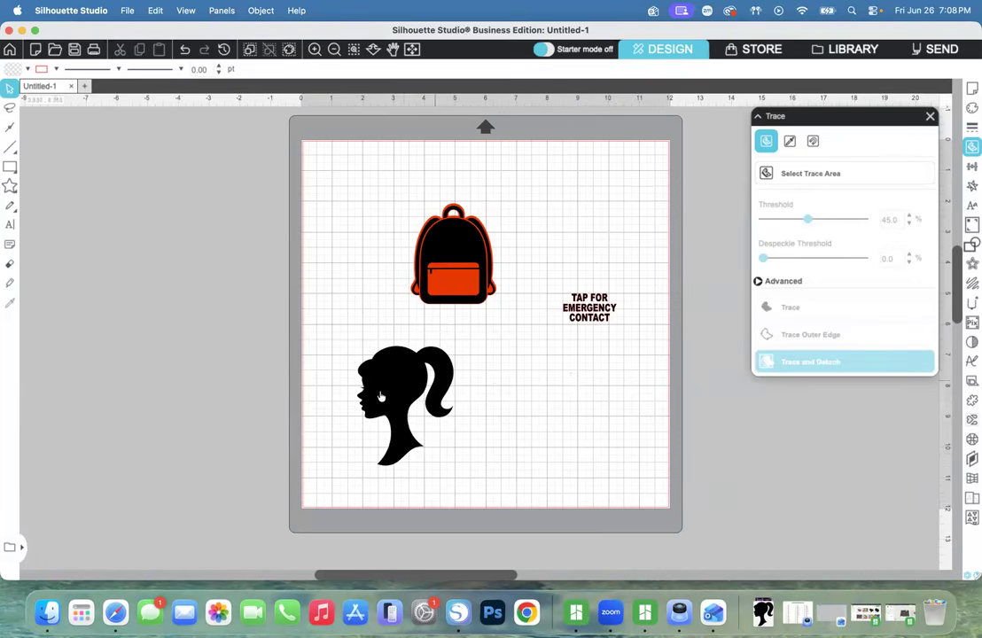
Place the traced head just below the backpack and scale it down to about 1.4 in wide.
{"action": "left_click_drag", "start_coordinate": [382, 391], "coordinate": [464, 389]}
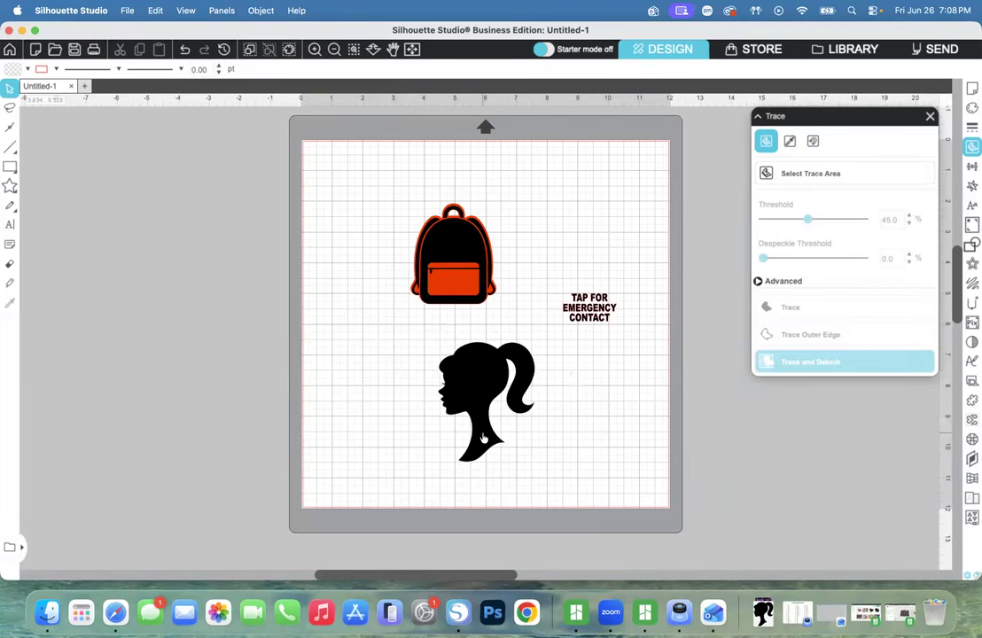
{"action": "left_click", "coordinate": [482, 440]}
{"action": "left_click_drag", "start_coordinate": [540, 469], "coordinate": [480, 407]}
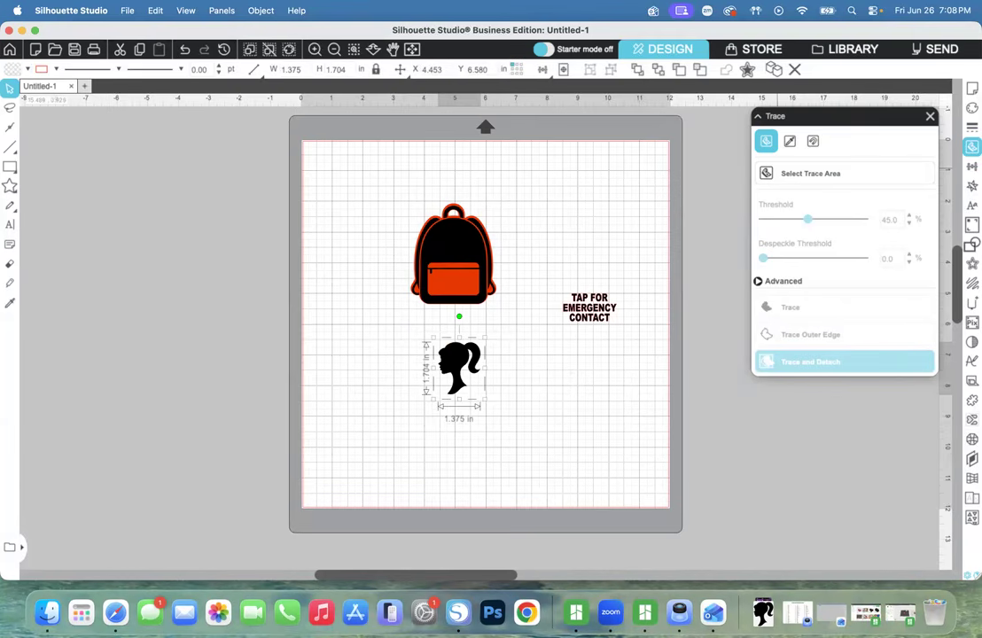
Fill the traced head silhouette with the pink swatch.
{"action": "left_click", "coordinate": [27, 69]}
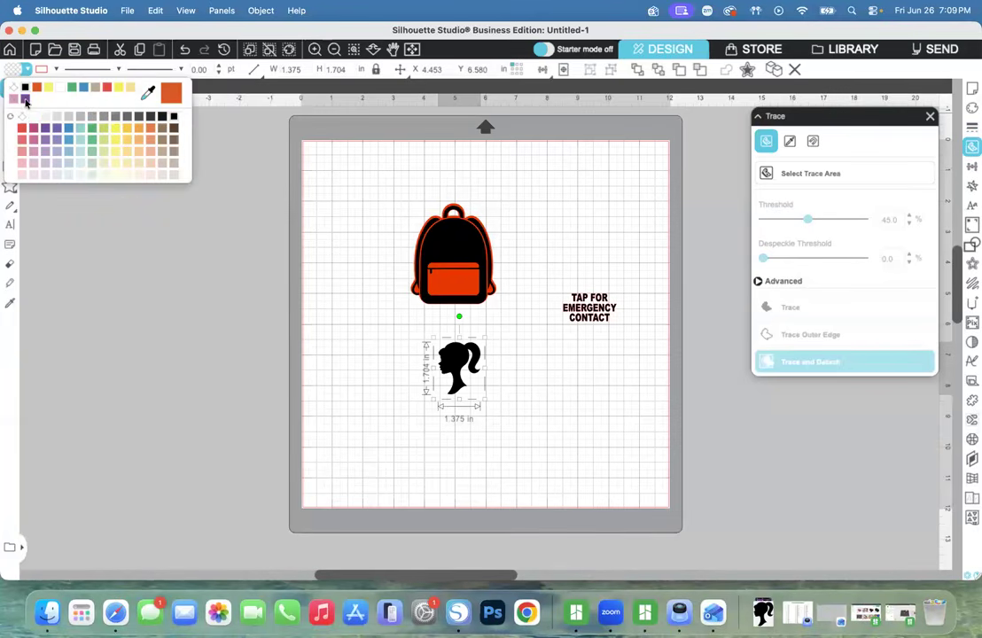
{"action": "left_click", "coordinate": [14, 101]}
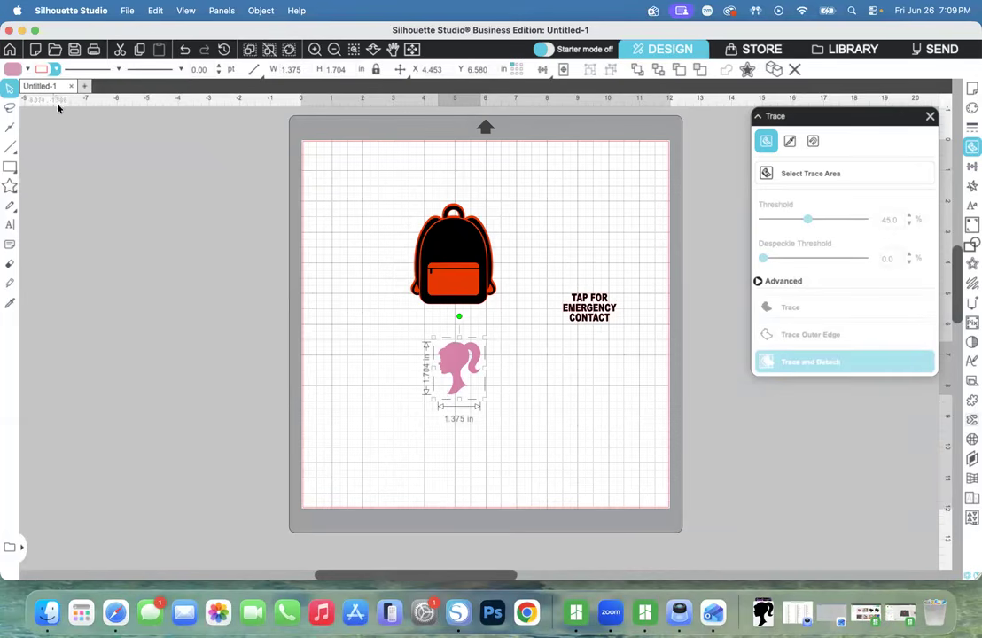
{"action": "left_click", "coordinate": [55, 68]}
{"action": "left_click", "coordinate": [435, 365]}
Place the pink head on the backpack's upper body and scale it down to about 1 in wide.
{"action": "left_click_drag", "start_coordinate": [434, 365], "coordinate": [430, 246]}
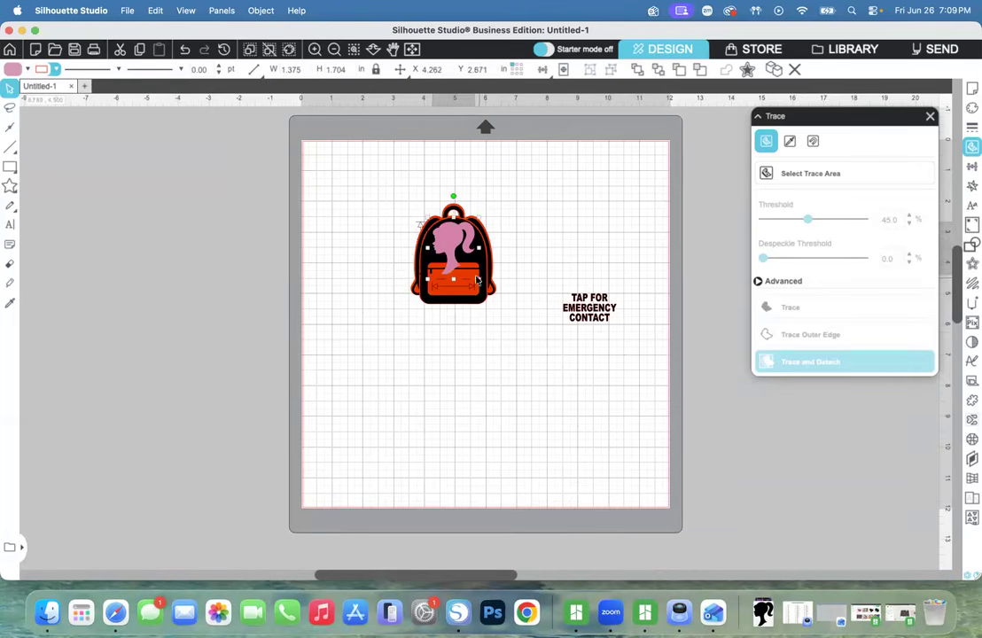
{"action": "left_click_drag", "start_coordinate": [476, 277], "coordinate": [464, 262]}
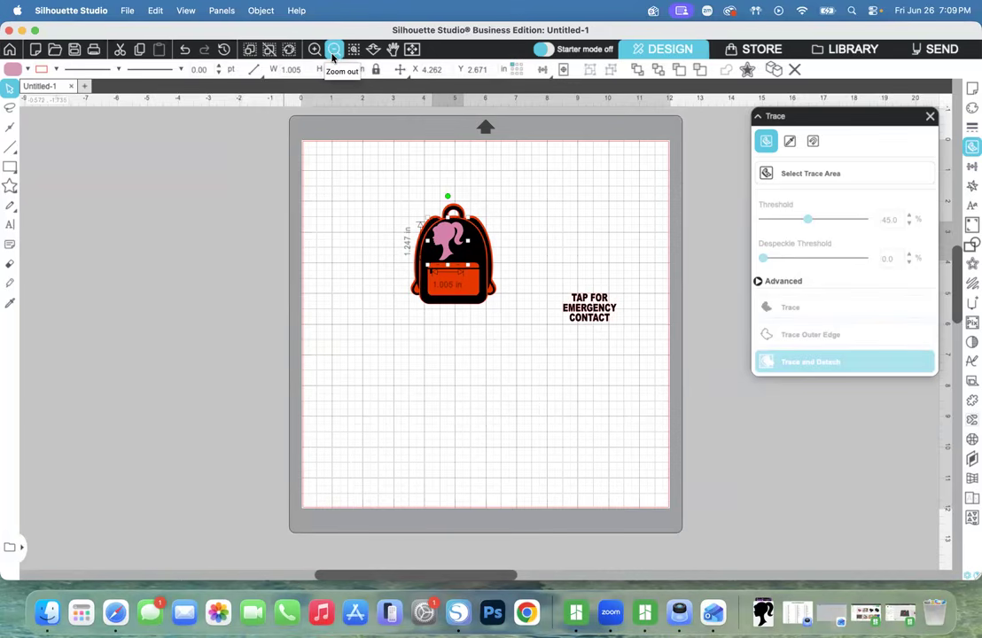
Move the backpack down the mat so it is fully in view, with the pink head on its upper body.
{"action": "left_click", "coordinate": [326, 55]}
{"action": "left_click", "coordinate": [317, 53]}
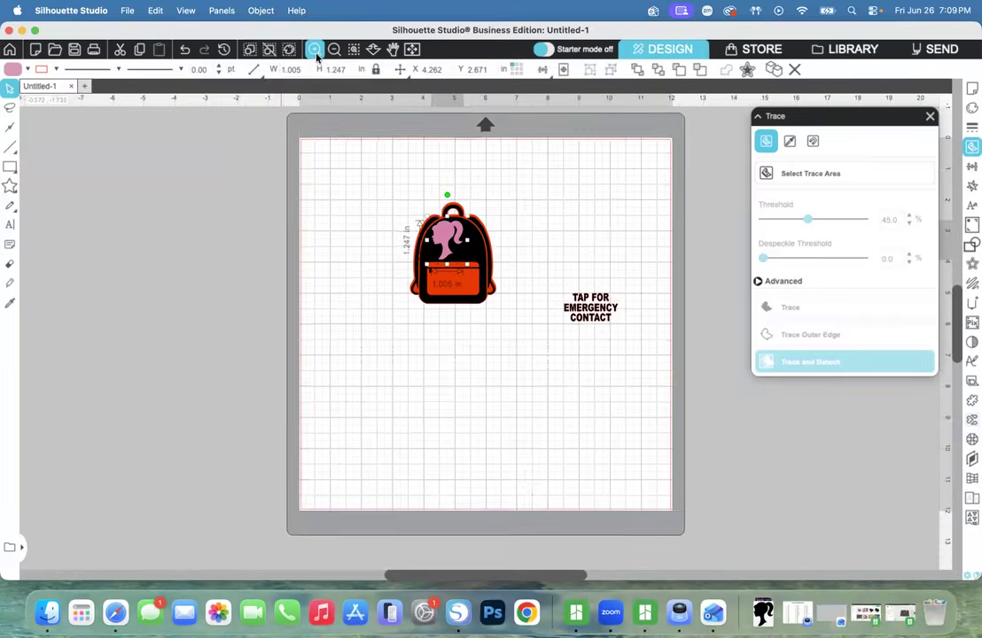
{"action": "left_click", "coordinate": [317, 53]}
{"action": "left_click", "coordinate": [401, 151]}
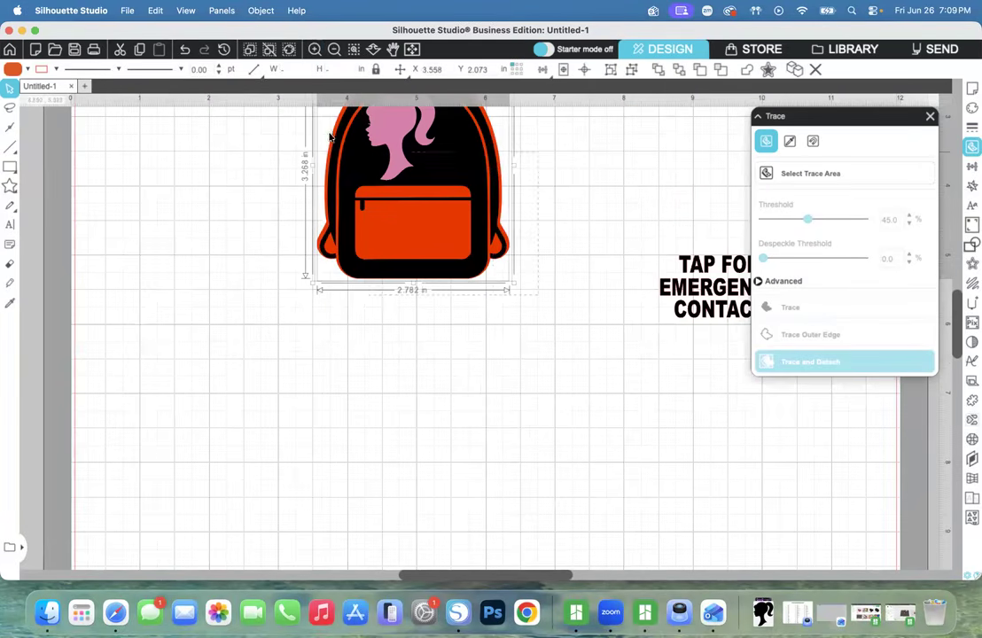
{"action": "left_click_drag", "start_coordinate": [401, 151], "coordinate": [421, 274]}
Fine-tune the pink head's size and position above the backpack's pocket, and close the Trace settings.
{"action": "left_click", "coordinate": [636, 368]}
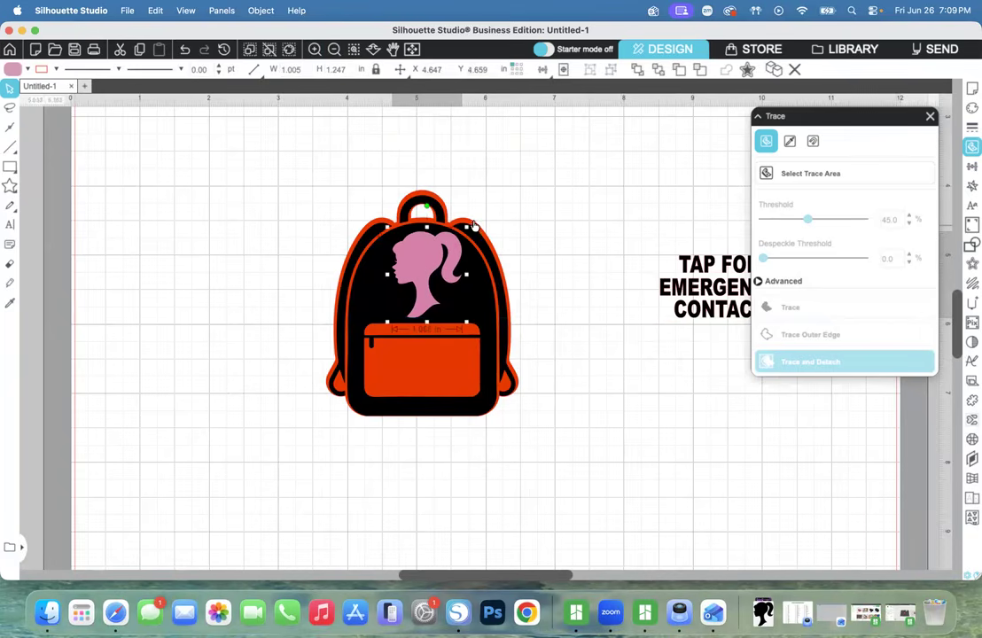
{"action": "mouse_move", "coordinate": [426, 206]}
{"action": "left_mouse_down"}
{"action": "mouse_move", "coordinate": [384, 204]}
{"action": "mouse_move", "coordinate": [427, 206]}
{"action": "mouse_move", "coordinate": [382, 213]}
{"action": "mouse_move", "coordinate": [427, 206]}
{"action": "mouse_move", "coordinate": [427, 218]}
{"action": "left_mouse_up"}
{"action": "left_click_drag", "start_coordinate": [467, 322], "coordinate": [465, 320]}
{"action": "left_click_drag", "start_coordinate": [414, 284], "coordinate": [409, 280]}
{"action": "left_click", "coordinate": [524, 185]}
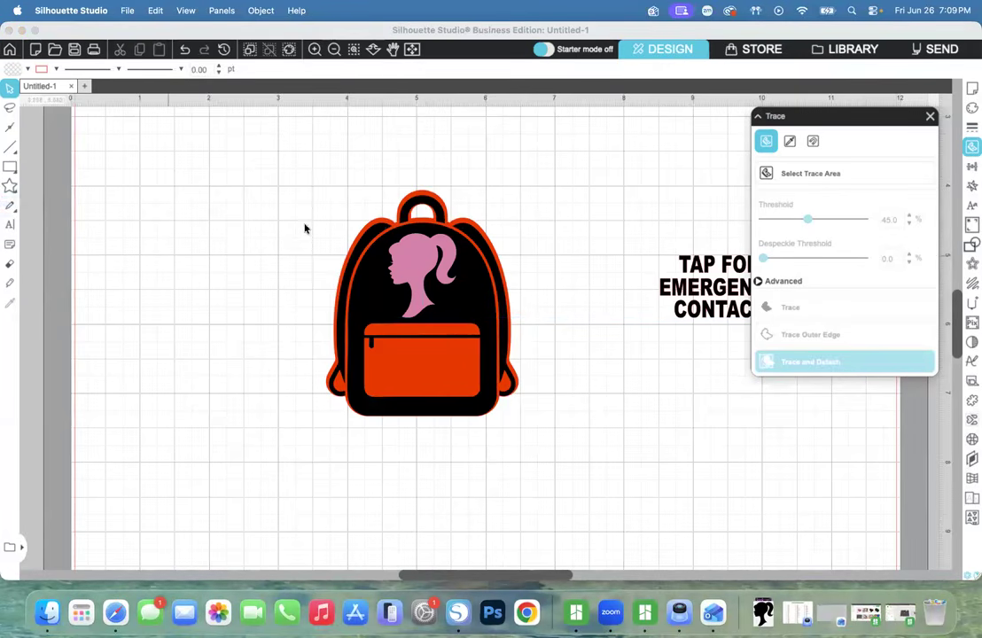
{"action": "left_click", "coordinate": [931, 116]}
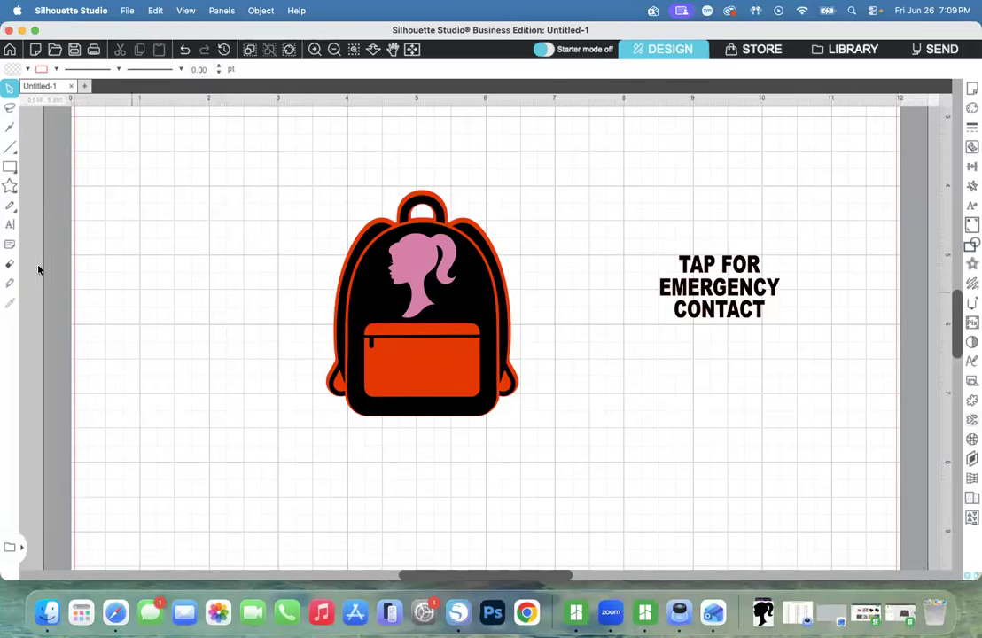
Add a text object with the tag owner's first name in capitals beside the top of the backpack.
{"action": "left_click", "coordinate": [10, 225]}
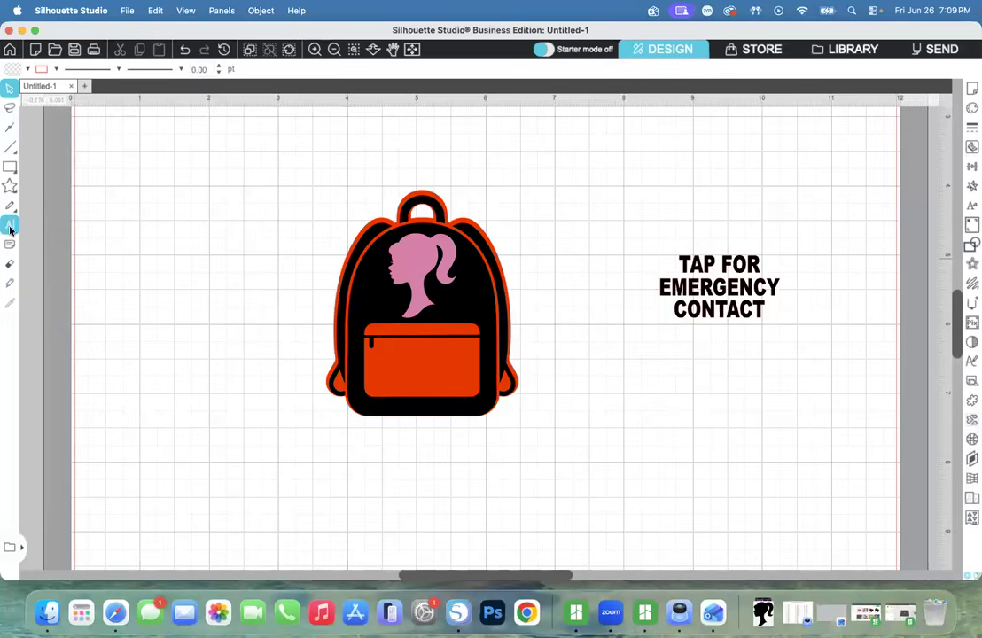
{"action": "left_click", "coordinate": [226, 218]}
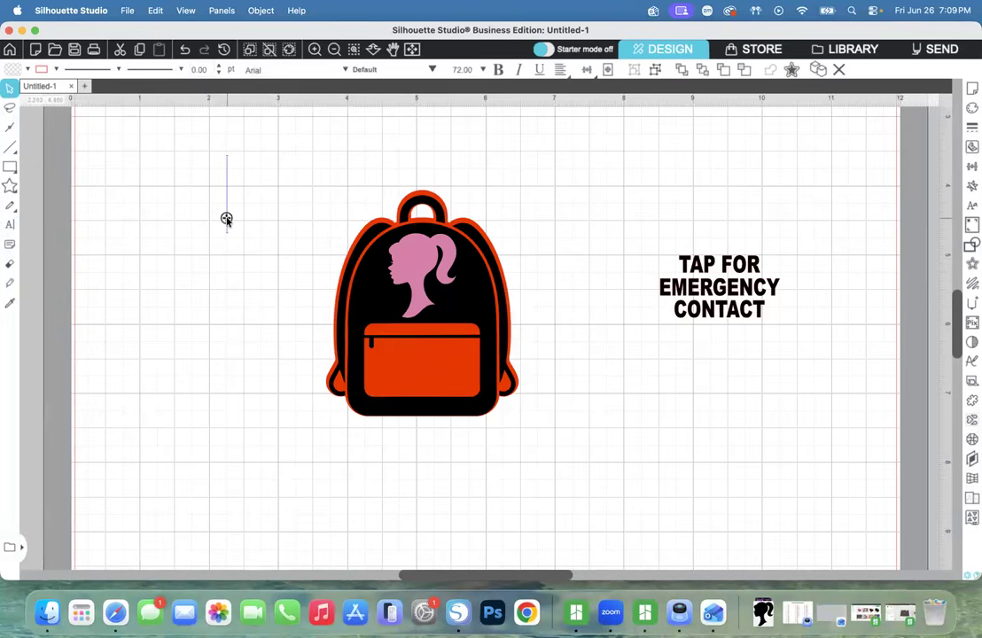
{"action": "type", "text": "TYLER"}
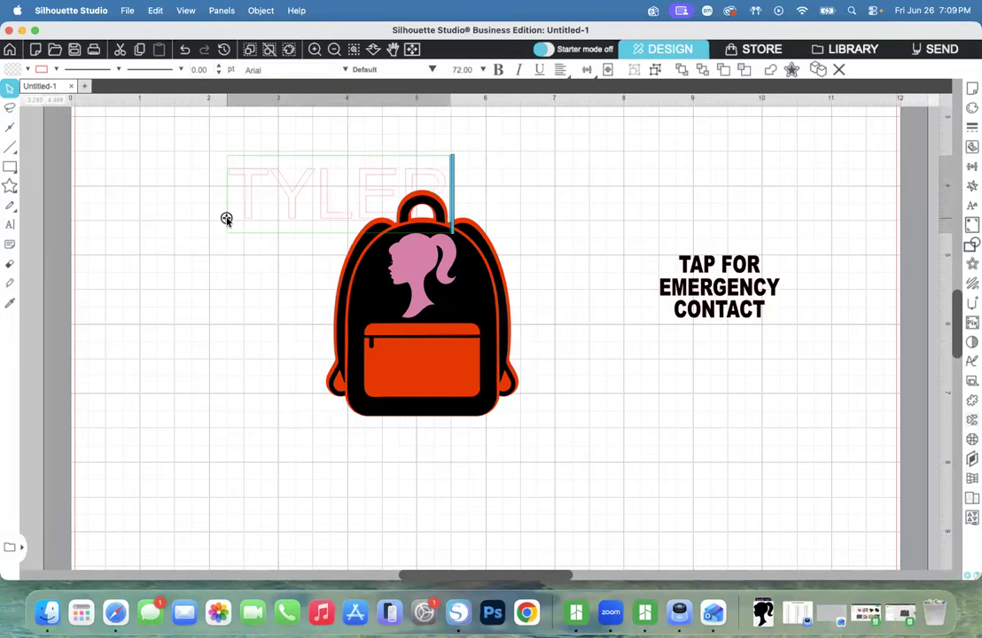
{"action": "left_click", "coordinate": [163, 323]}
Set the name text's font to Arial Black.
{"action": "left_click", "coordinate": [283, 186]}
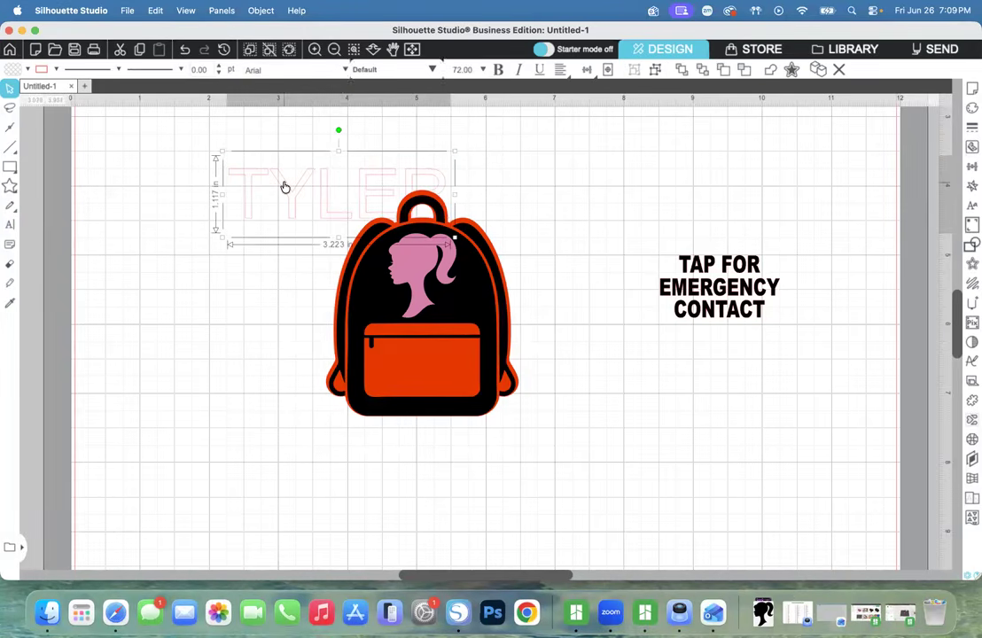
{"action": "left_click", "coordinate": [345, 71]}
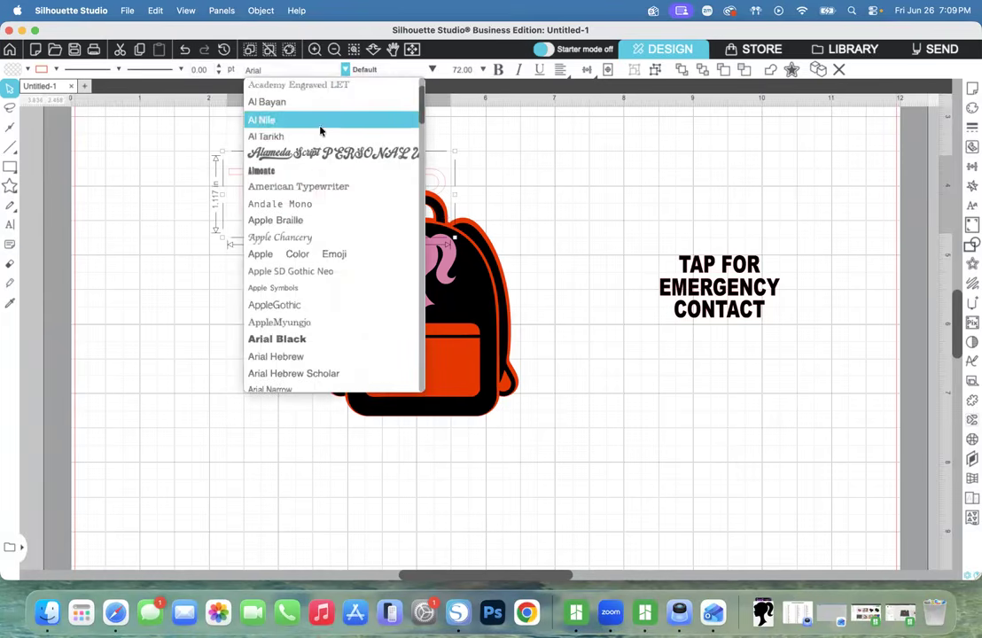
{"action": "scroll", "coordinate": [320, 132], "scroll_direction": "up", "scroll_amount": 3}
{"action": "left_click", "coordinate": [309, 155]}
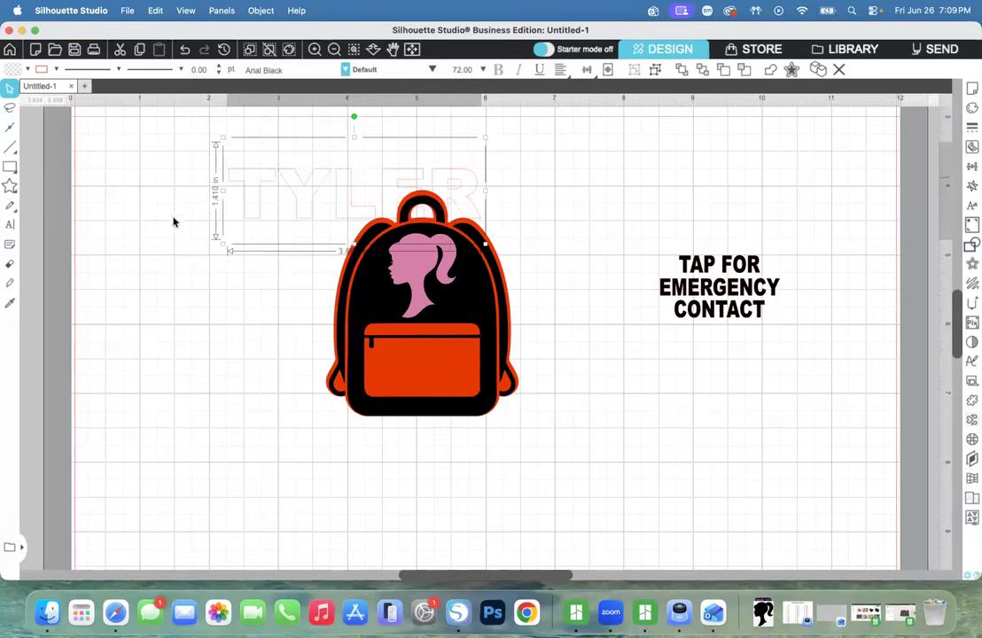
Fill the name text with solid black.
{"action": "left_click", "coordinate": [27, 68]}
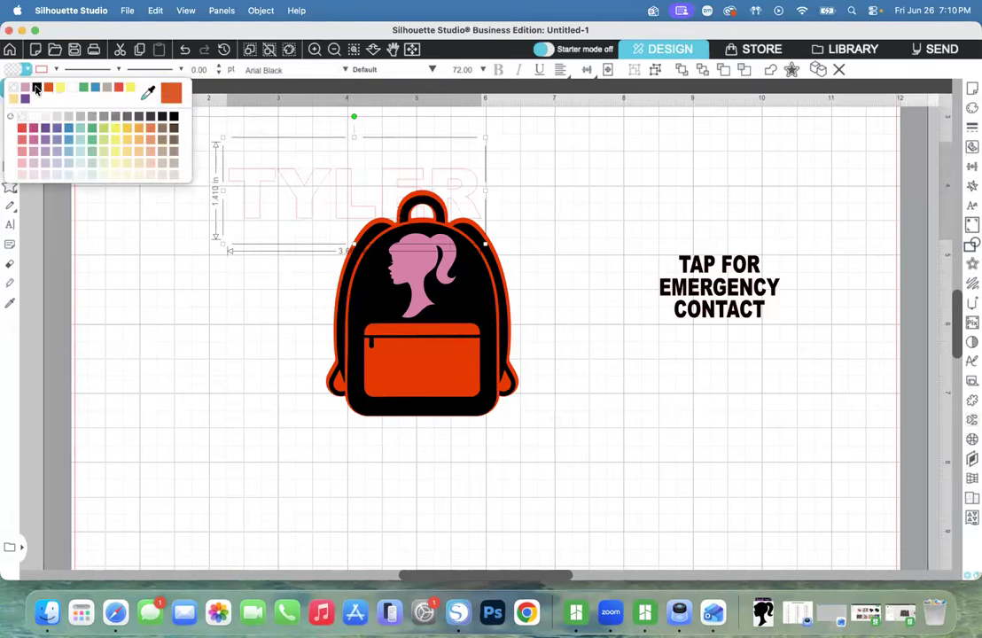
{"action": "left_click", "coordinate": [36, 89]}
{"action": "left_click", "coordinate": [55, 68]}
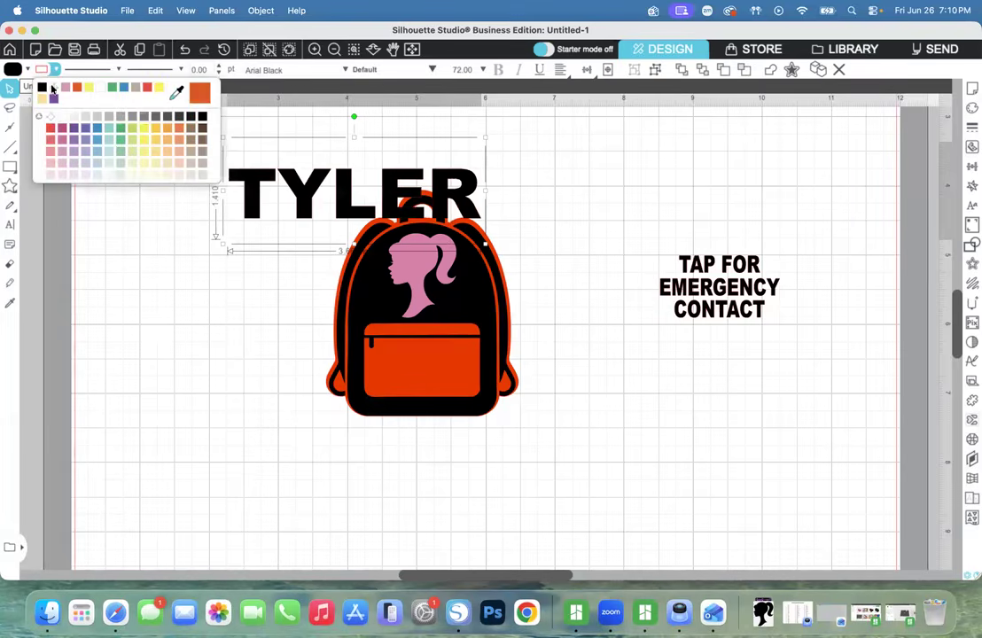
{"action": "left_click", "coordinate": [53, 89]}
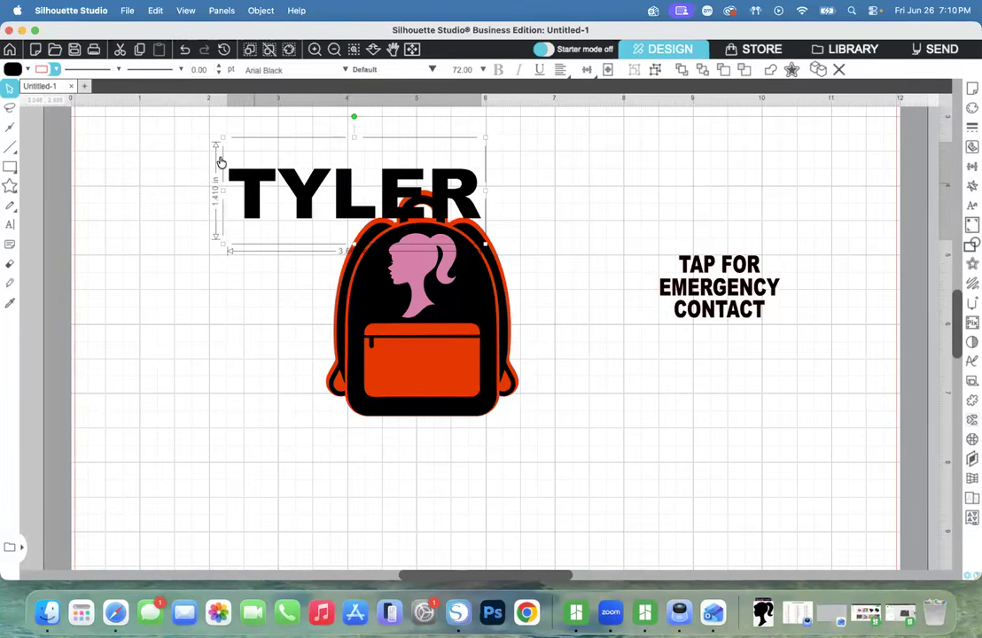
Scale the name text down to the pocket's width, stretch it slightly taller and center it on the backpack's pocket.
{"action": "left_click_drag", "start_coordinate": [222, 136], "coordinate": [357, 342]}
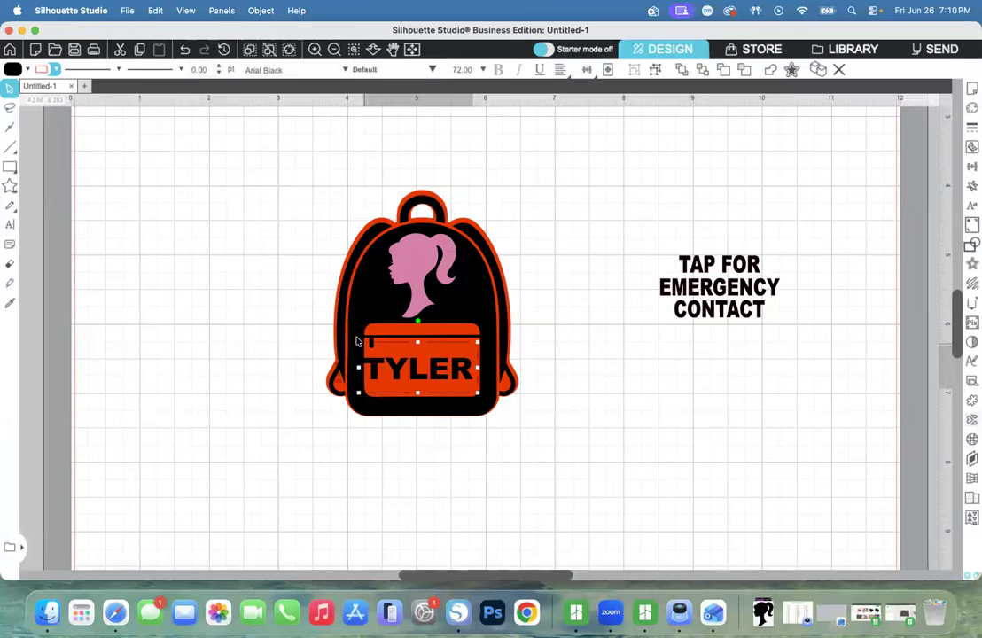
{"action": "left_click_drag", "start_coordinate": [419, 343], "coordinate": [414, 372]}
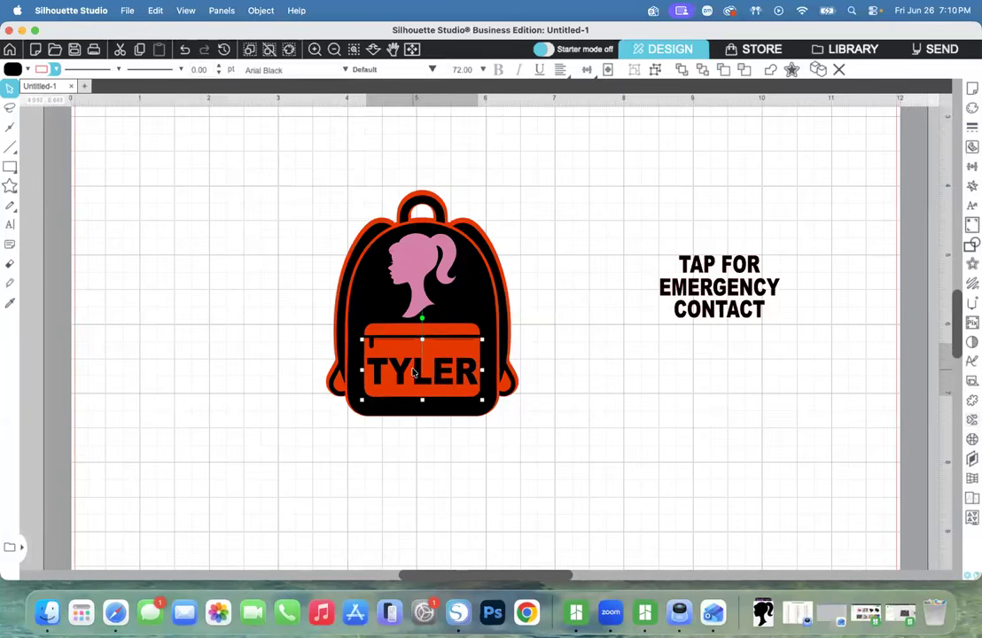
{"action": "left_click_drag", "start_coordinate": [423, 402], "coordinate": [423, 408]}
{"action": "mouse_move", "coordinate": [422, 339]}
{"action": "left_mouse_down"}
{"action": "mouse_move", "coordinate": [422, 326]}
{"action": "mouse_move", "coordinate": [422, 339]}
{"action": "left_mouse_up"}
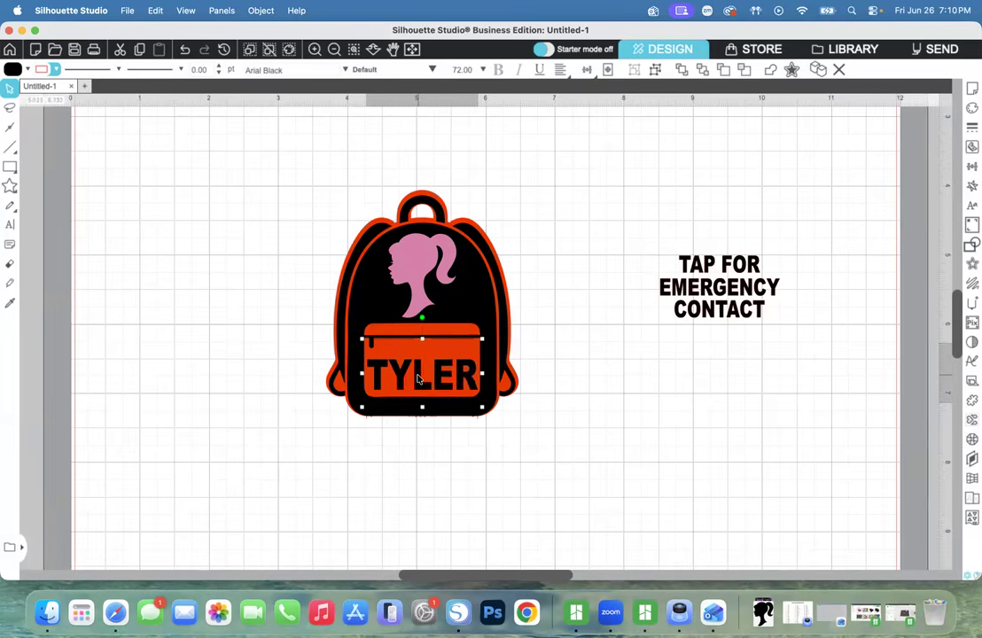
{"action": "left_click", "coordinate": [585, 442]}
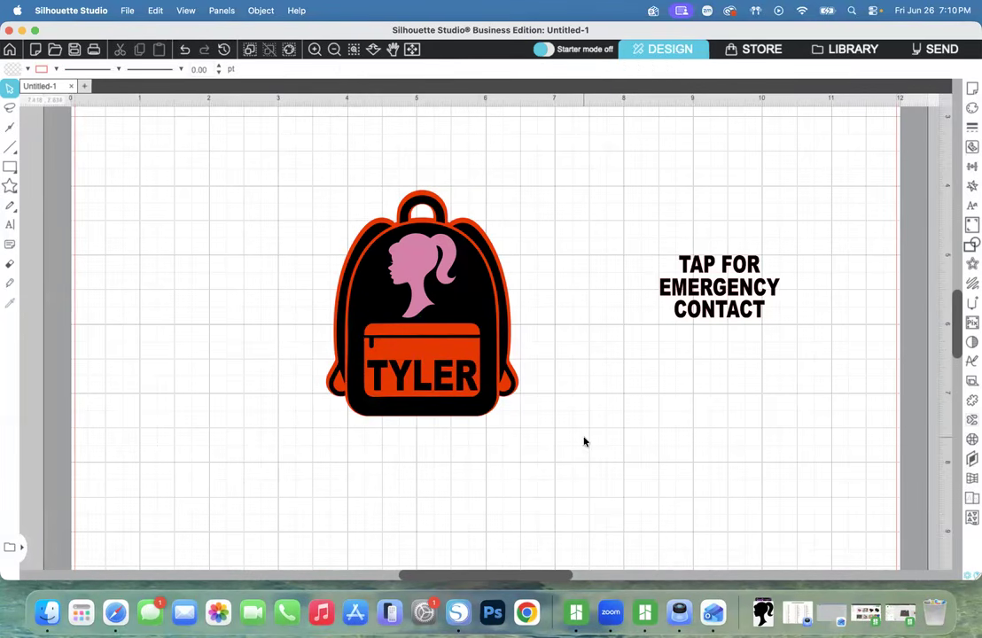
Recolor the backpack's orange backing layer with the same pink as the head silhouette.
{"action": "left_click", "coordinate": [441, 209]}
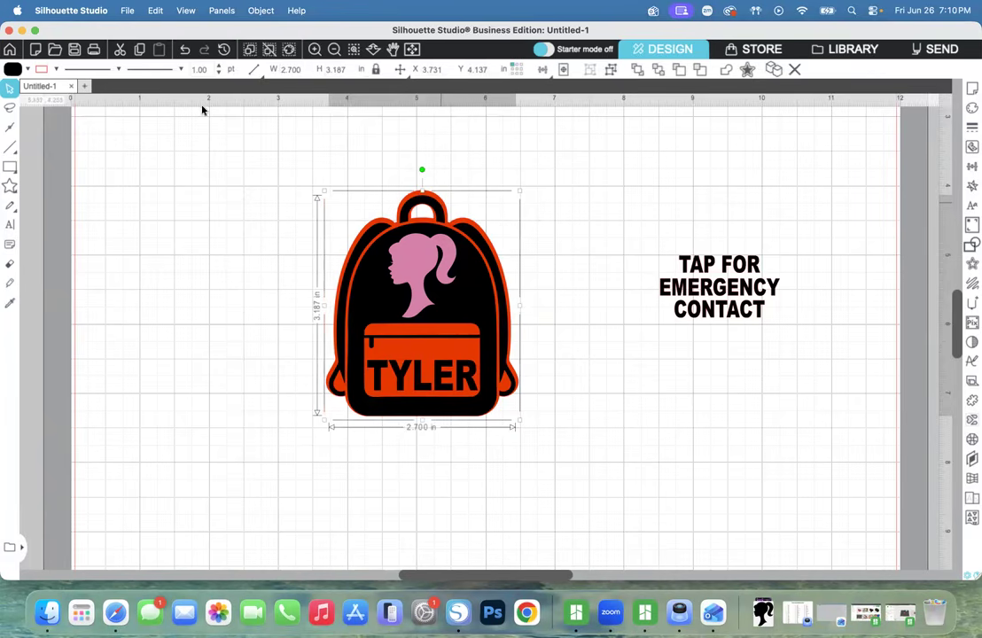
{"action": "left_click", "coordinate": [446, 210]}
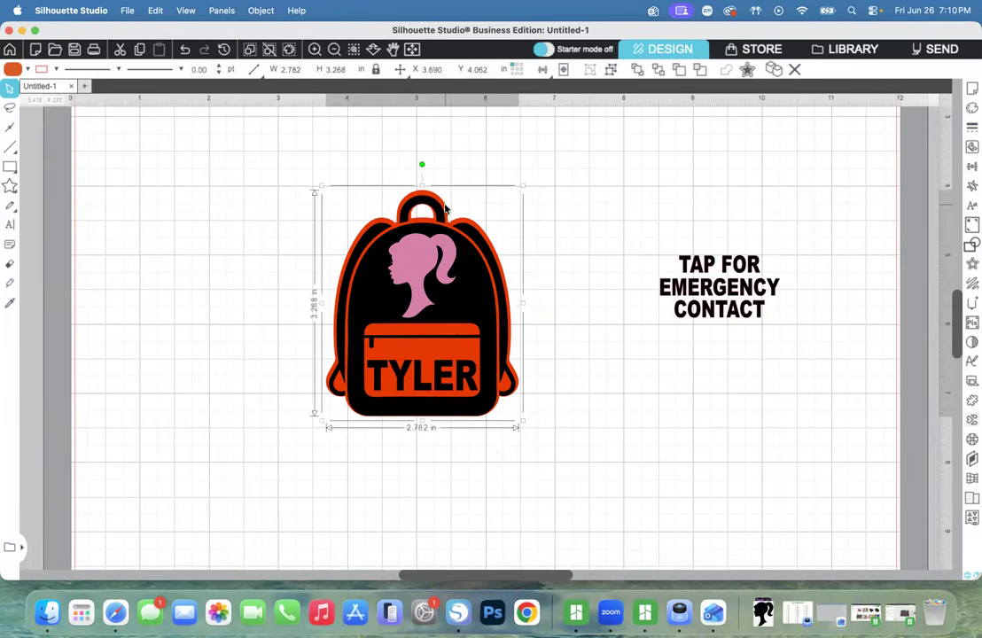
{"action": "left_click", "coordinate": [14, 70]}
{"action": "left_click", "coordinate": [37, 88]}
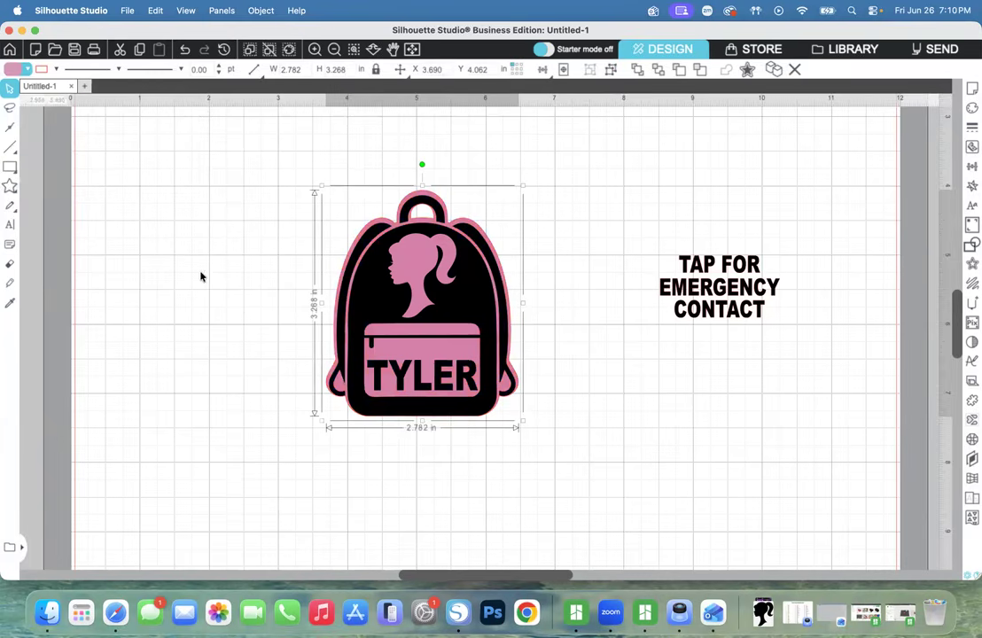
{"action": "left_click", "coordinate": [254, 282]}
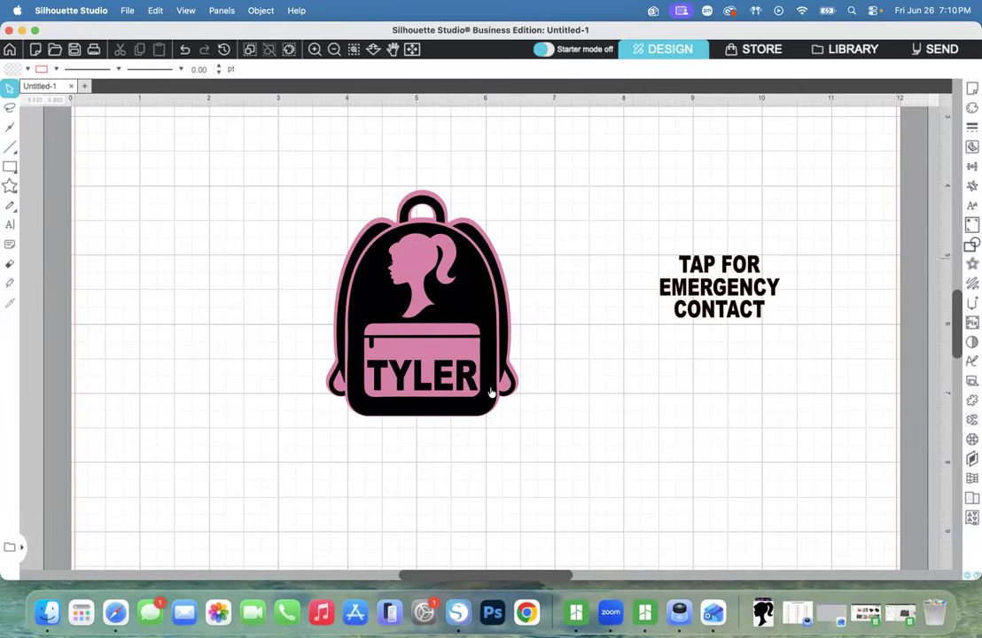
Center the black backpack layer on the pink backing layer so the pink edge is even all around.
{"action": "left_click", "coordinate": [422, 404]}
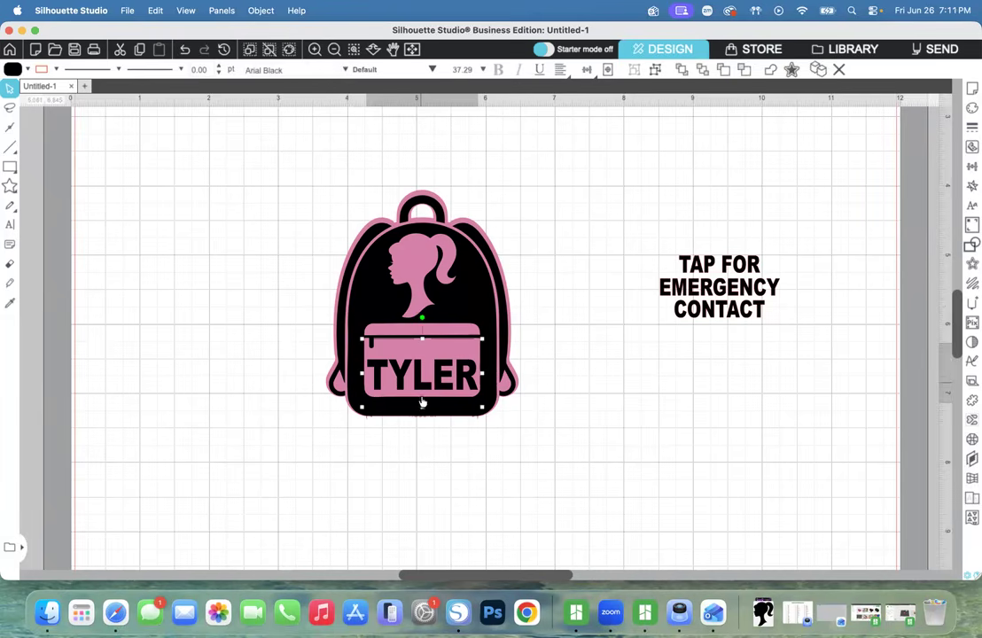
{"action": "left_click", "coordinate": [394, 413]}
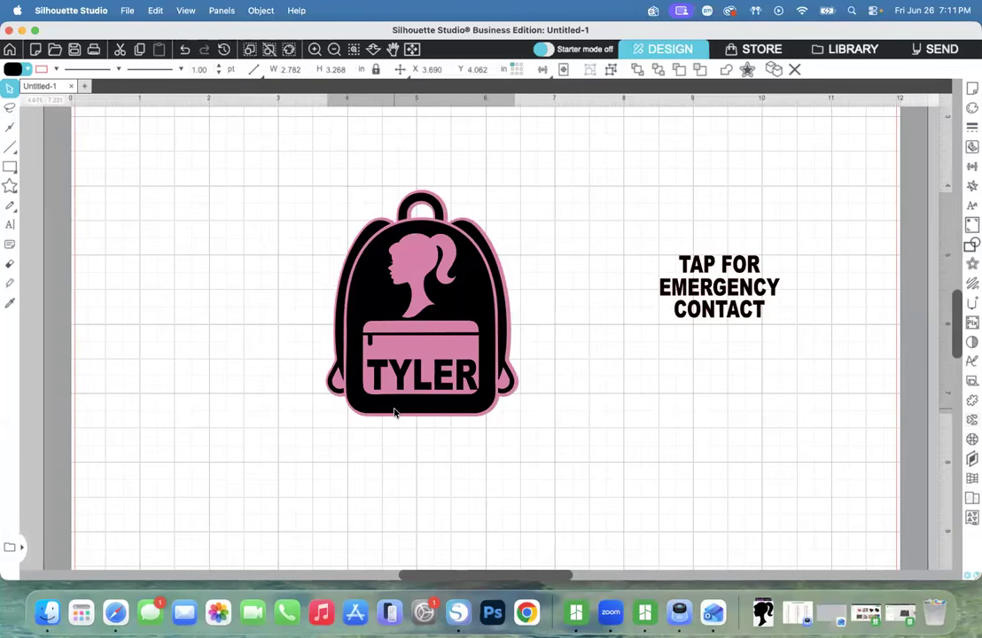
{"action": "left_click", "coordinate": [395, 414]}
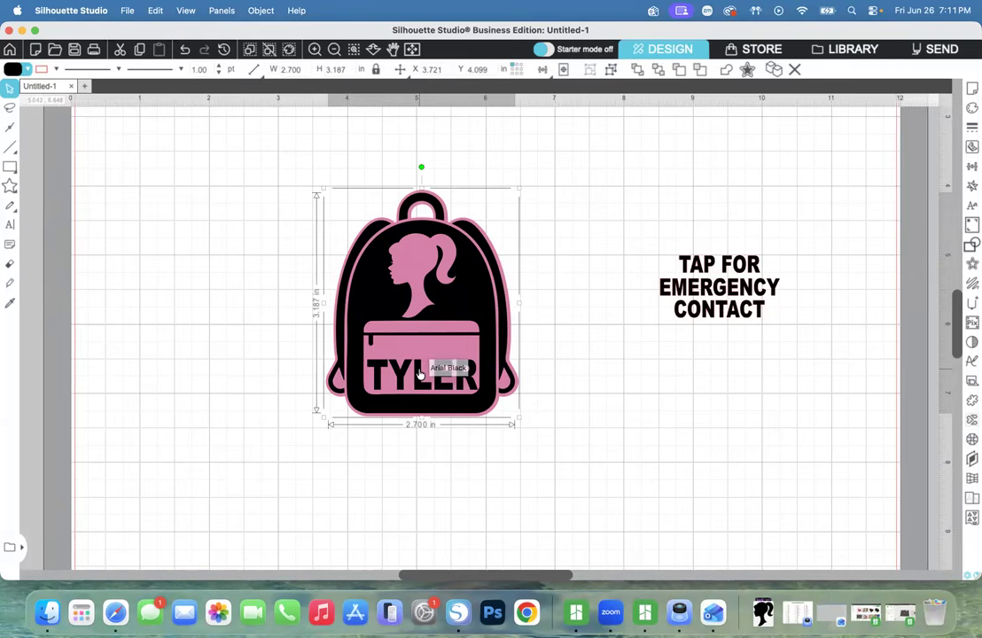
{"action": "left_click", "coordinate": [631, 377]}
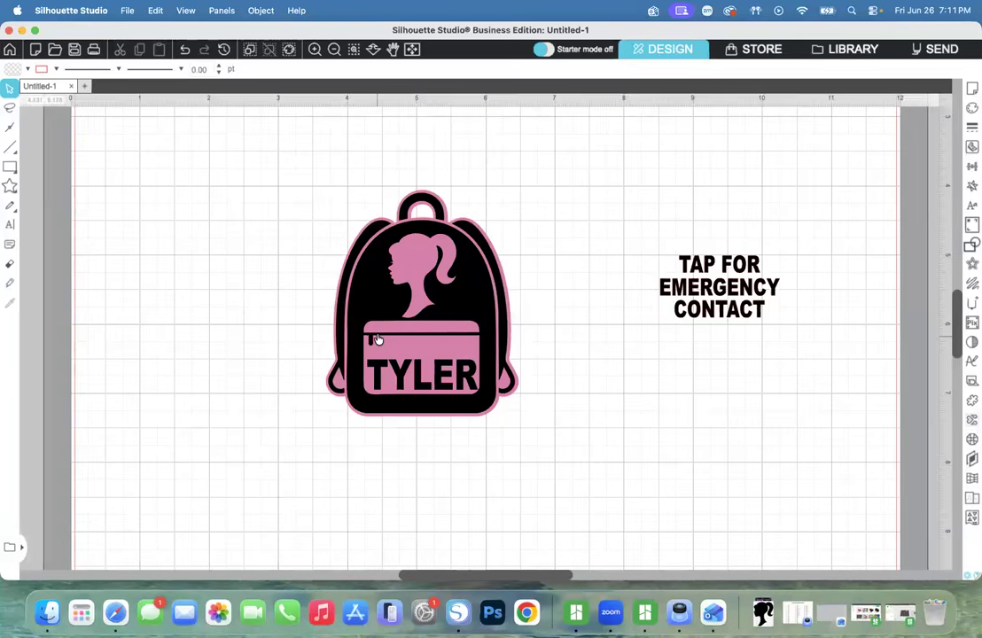
Move the pink head silhouette off the backpack onto the empty page and bring the TAP FOR EMERGENCY CONTACT text closer to the backpack.
{"action": "left_click", "coordinate": [418, 277]}
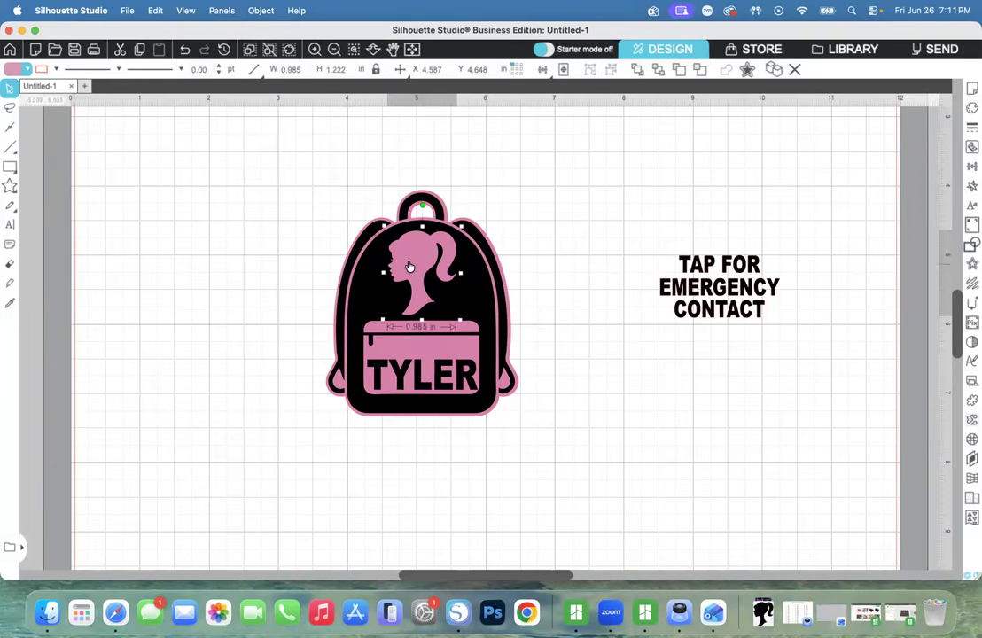
{"action": "left_click_drag", "start_coordinate": [407, 265], "coordinate": [183, 242]}
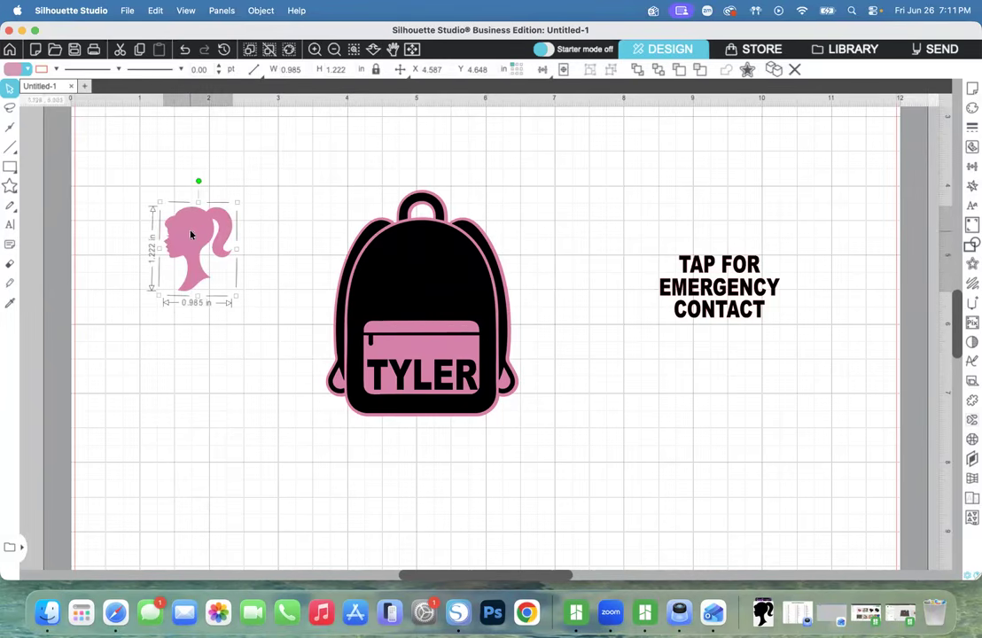
{"action": "left_click", "coordinate": [515, 280]}
{"action": "left_click_drag", "start_coordinate": [516, 279], "coordinate": [610, 282]}
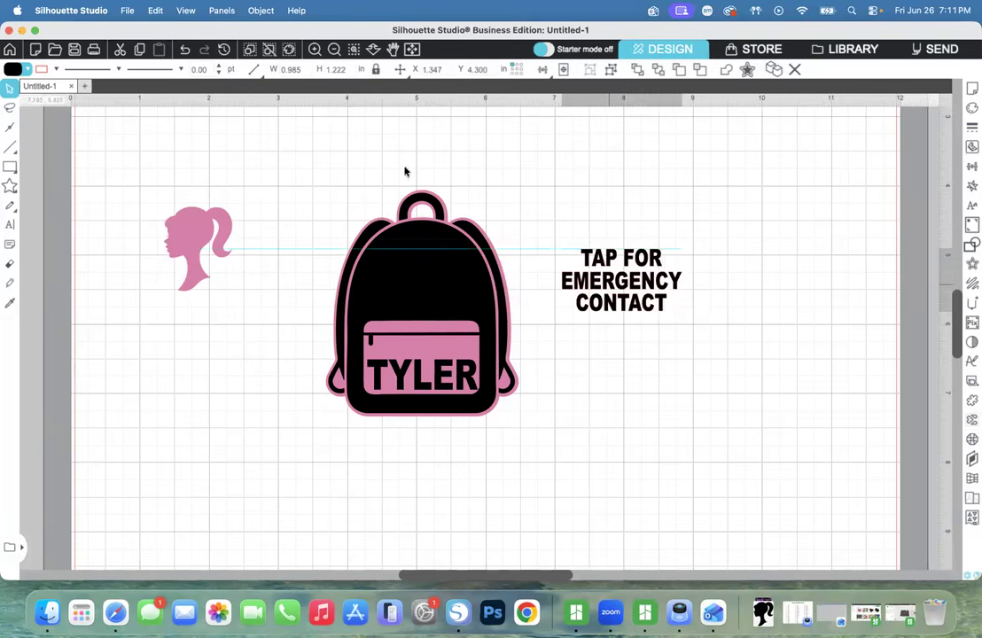
{"action": "left_click", "coordinate": [404, 169]}
{"action": "left_click", "coordinate": [26, 69]}
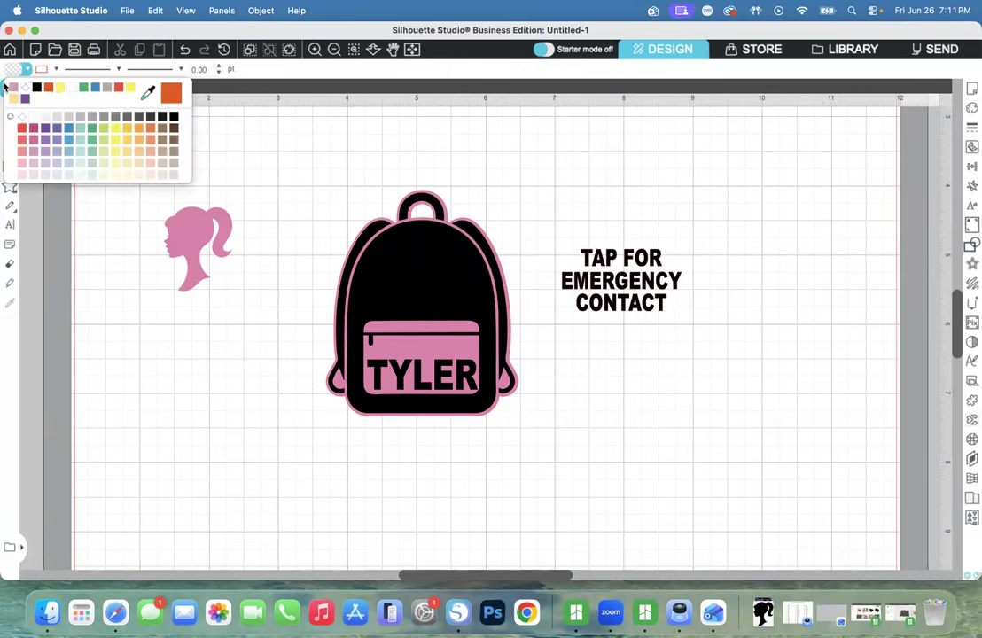
{"action": "left_click", "coordinate": [51, 71]}
{"action": "left_click", "coordinate": [56, 70]}
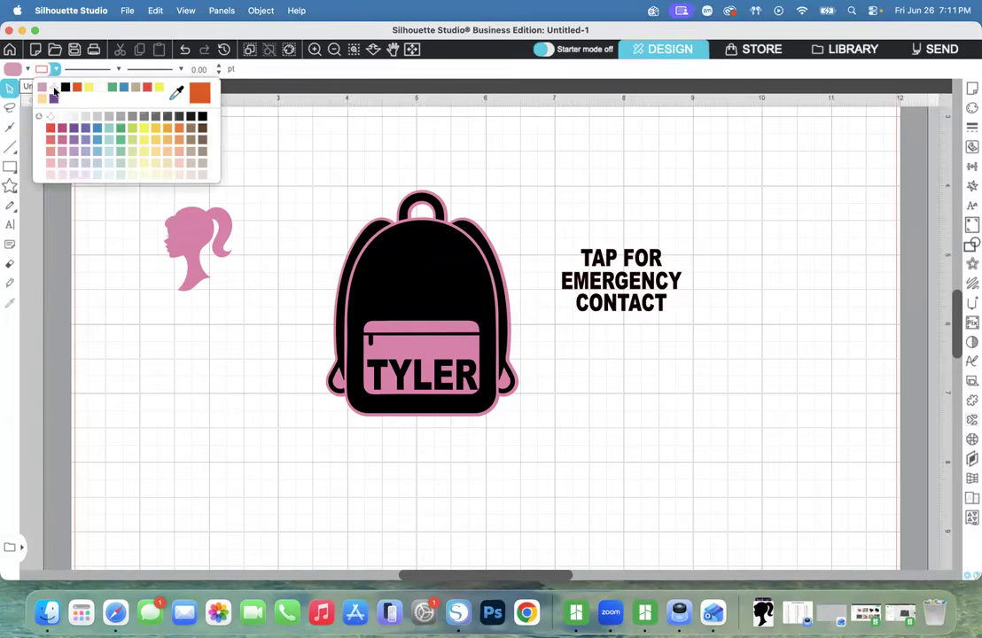
Place the TAP FOR EMERGENCY CONTACT text on the backpack's black body above the pocket.
{"action": "left_click", "coordinate": [663, 296]}
{"action": "left_click_drag", "start_coordinate": [617, 281], "coordinate": [416, 272]}
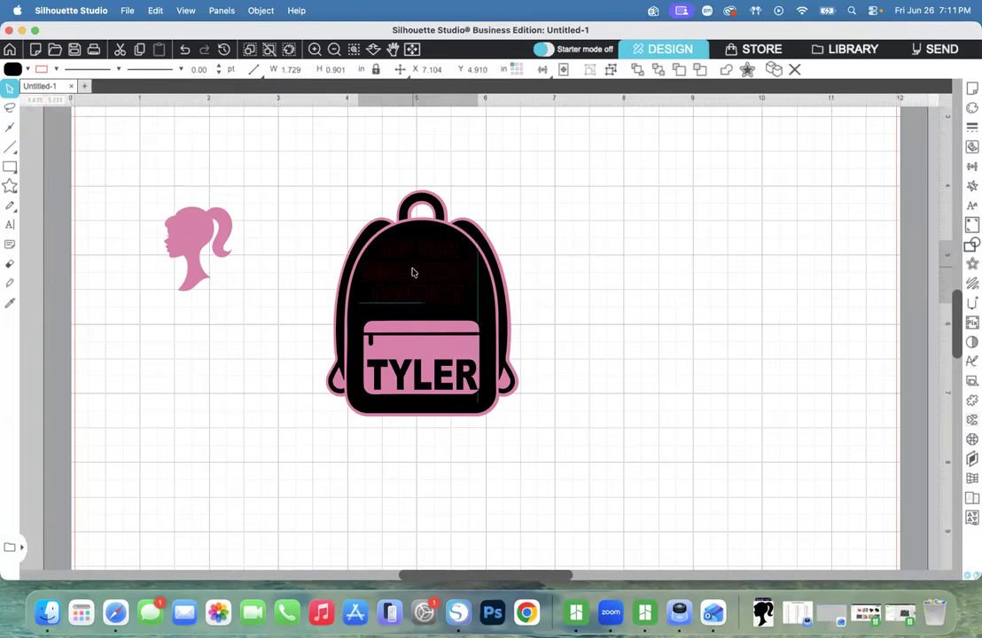
{"action": "left_click", "coordinate": [91, 107]}
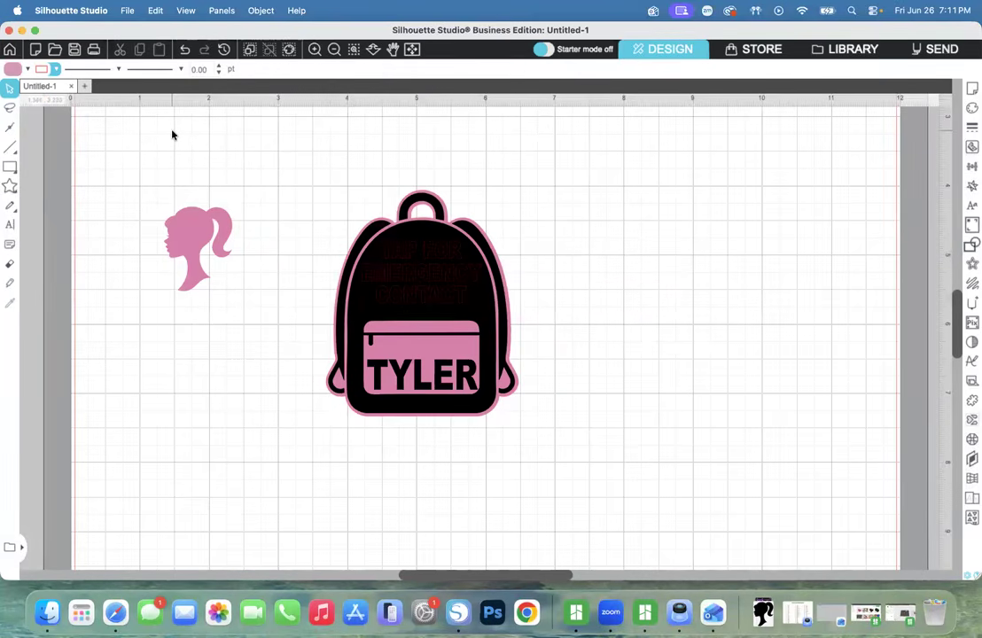
Fill the TAP FOR EMERGENCY CONTACT text with the same pink as the head silhouette.
{"action": "left_click", "coordinate": [404, 271]}
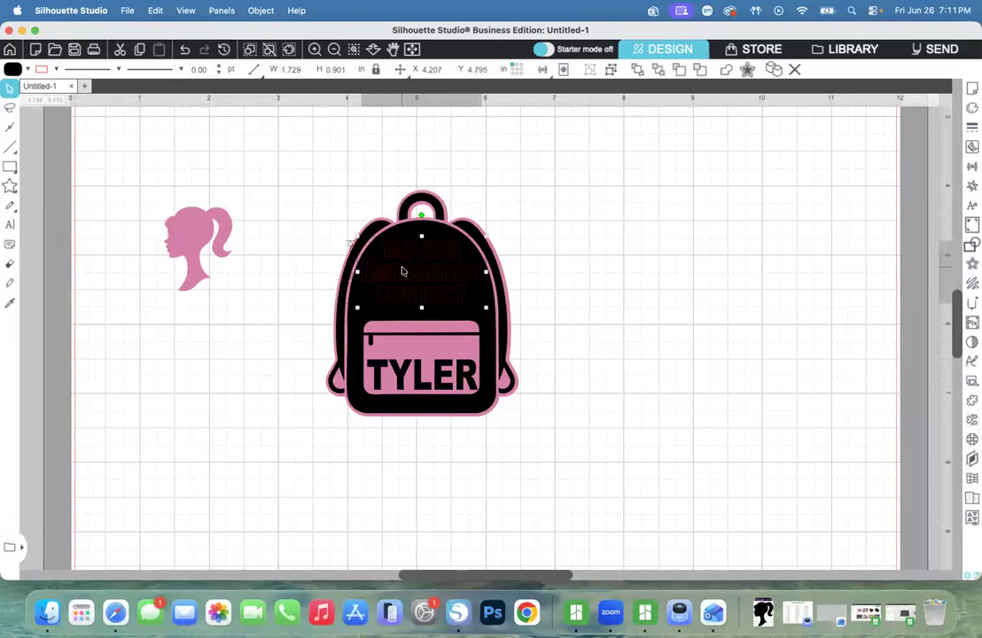
{"action": "left_click", "coordinate": [13, 70]}
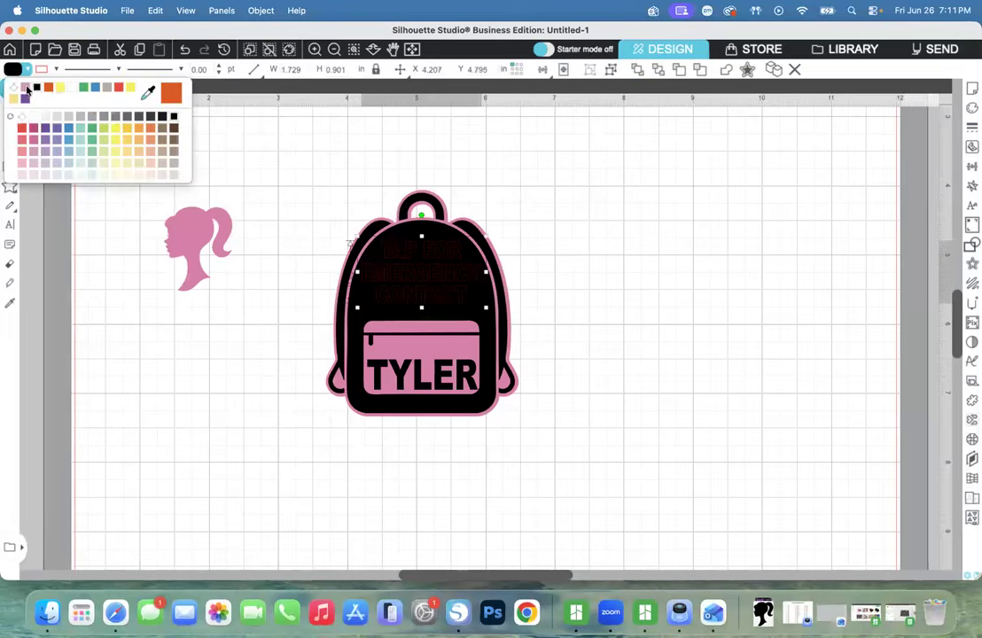
{"action": "left_click", "coordinate": [26, 90]}
{"action": "left_click", "coordinate": [55, 70]}
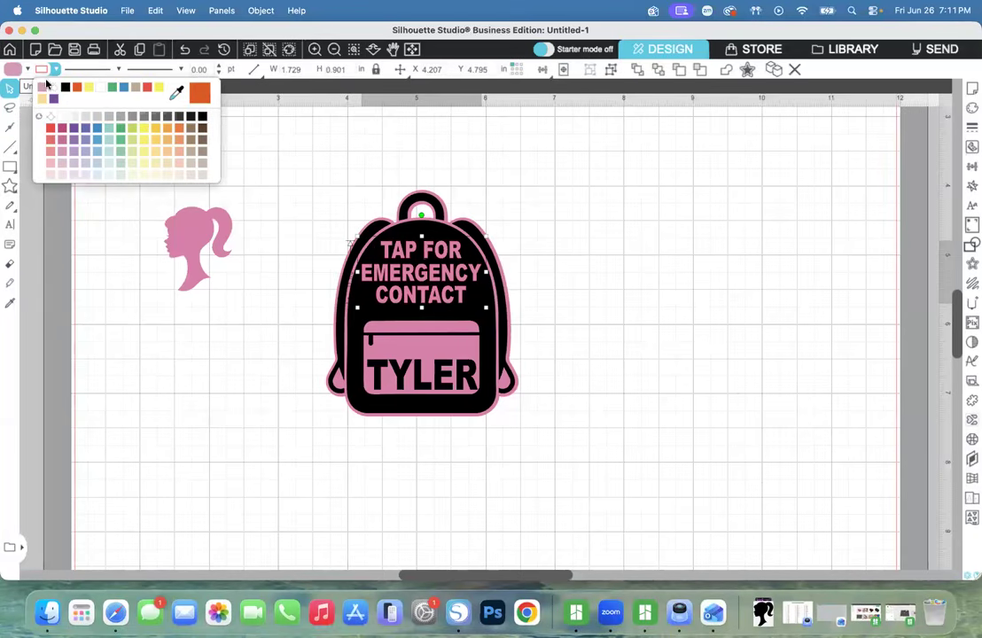
{"action": "left_click", "coordinate": [330, 141]}
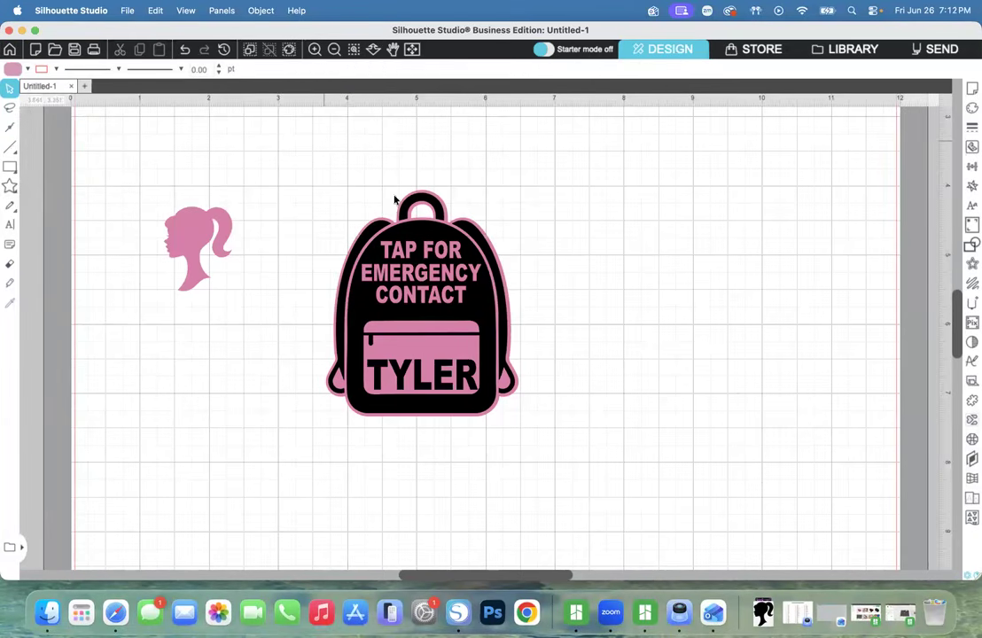
Lower the emergency contact text slightly toward the pocket and move it back off the backpack onto the empty page beside it.
{"action": "left_click", "coordinate": [424, 280]}
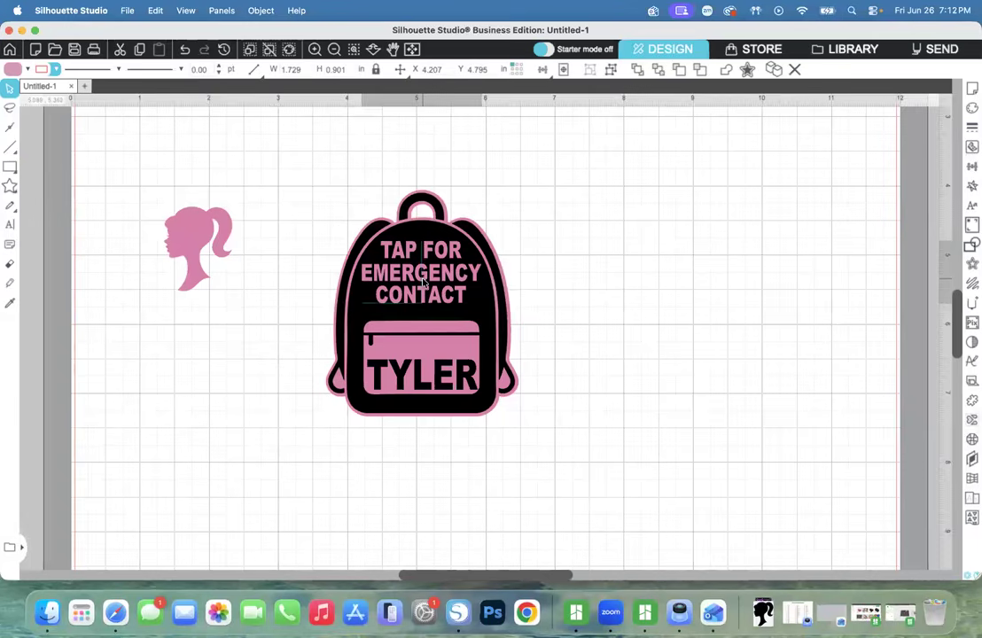
{"action": "left_click_drag", "start_coordinate": [424, 280], "coordinate": [424, 287]}
{"action": "left_click", "coordinate": [367, 216]}
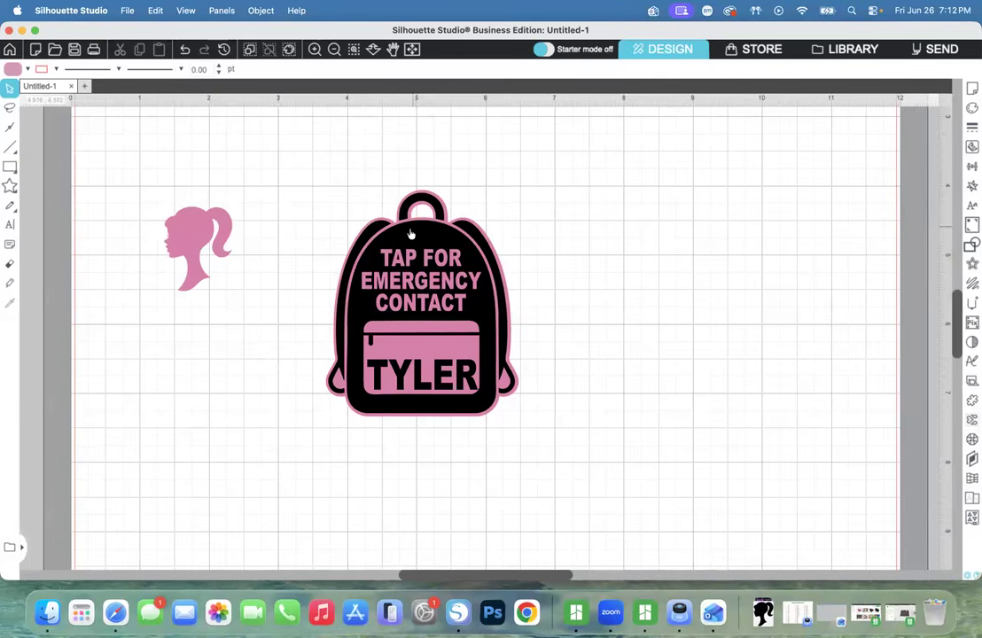
{"action": "left_click", "coordinate": [409, 281]}
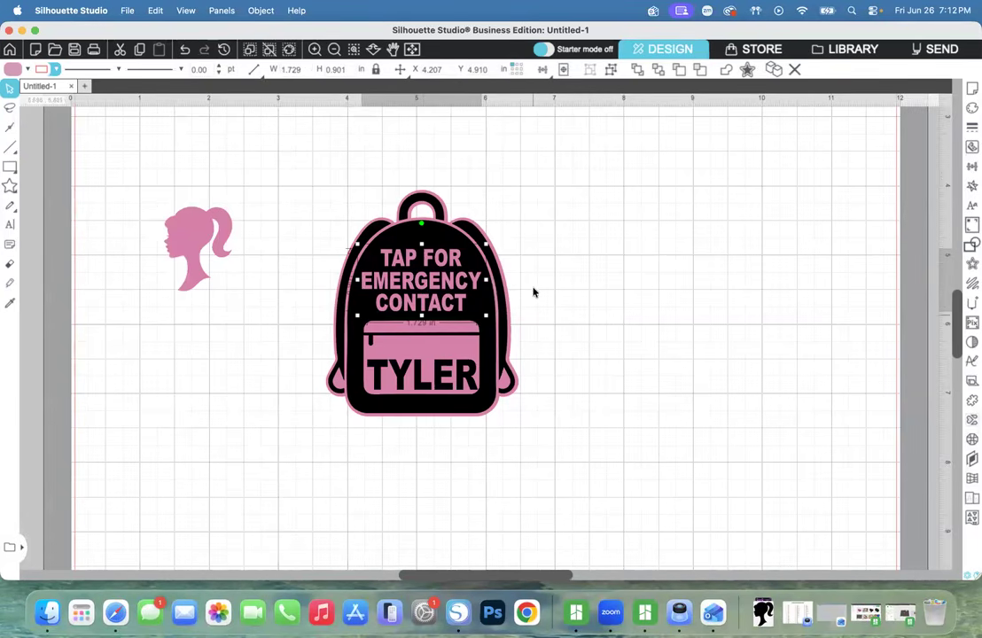
{"action": "left_click_drag", "start_coordinate": [398, 259], "coordinate": [653, 282]}
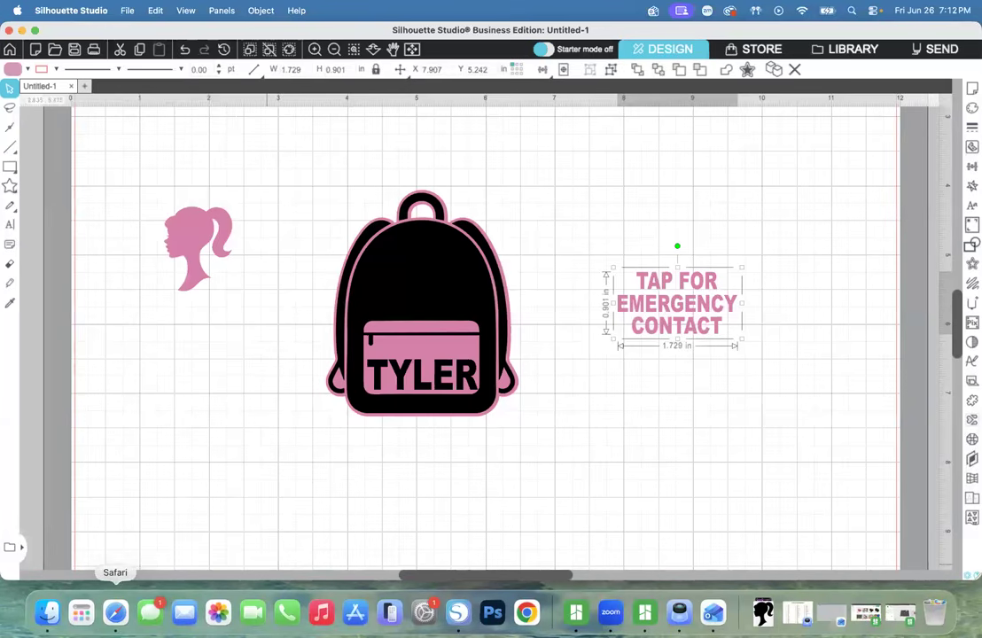
Switch to Safari and open the Tinkercad dashboard in place of the Barbie silhouette image search.
{"action": "left_click", "coordinate": [116, 612]}
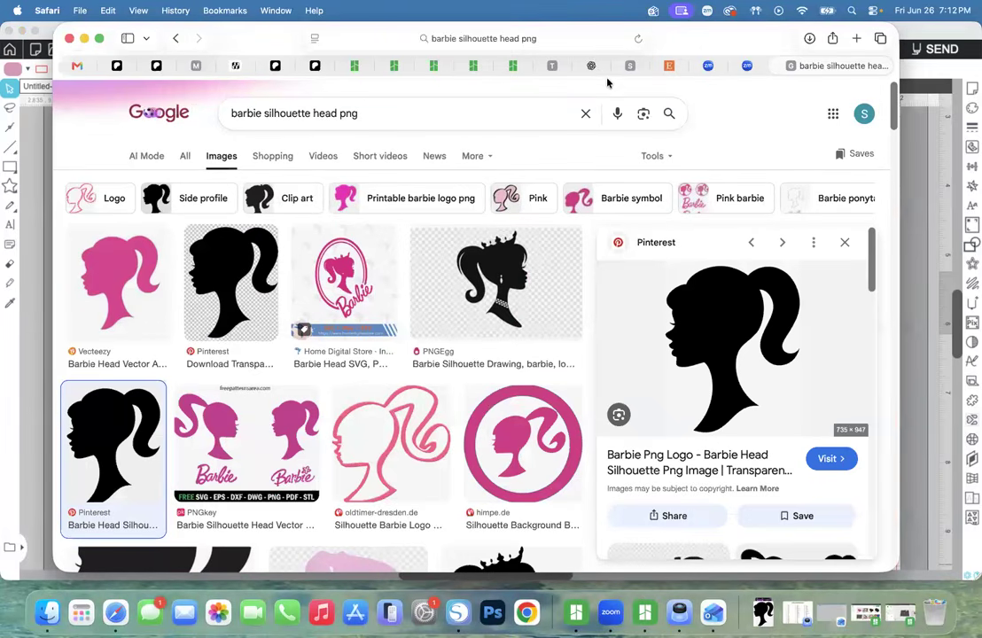
{"action": "left_click", "coordinate": [628, 68]}
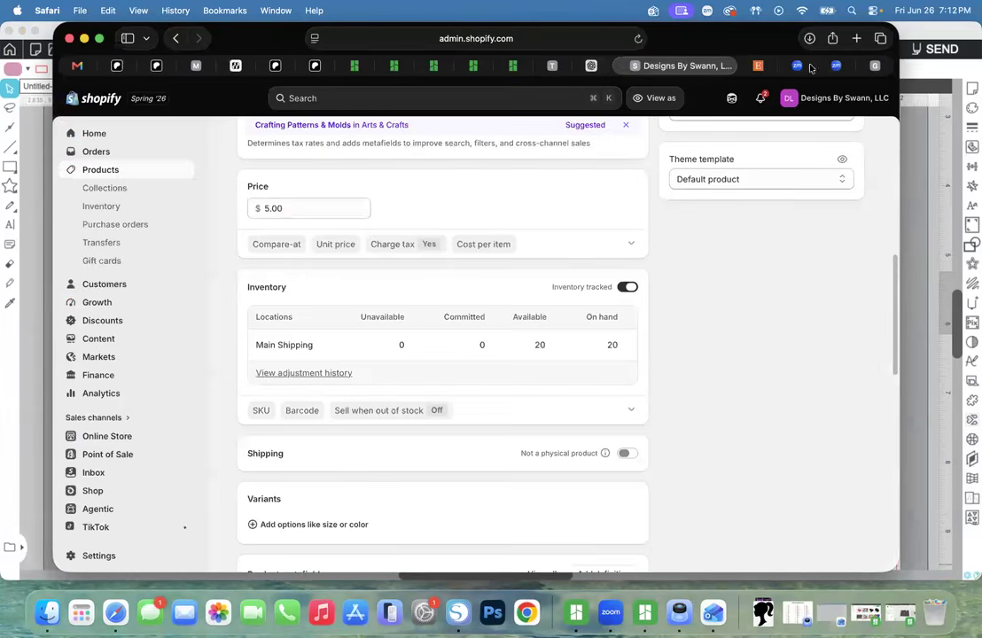
{"action": "left_click", "coordinate": [874, 66]}
{"action": "left_click", "coordinate": [372, 36]}
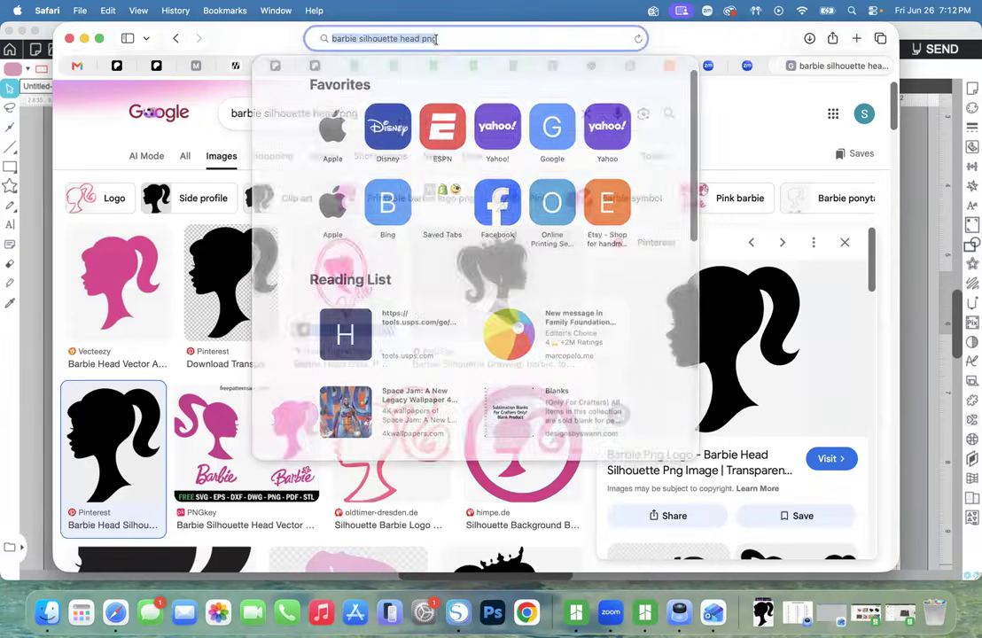
{"action": "type", "text": "tink"}
{"action": "key", "text": "Return"}
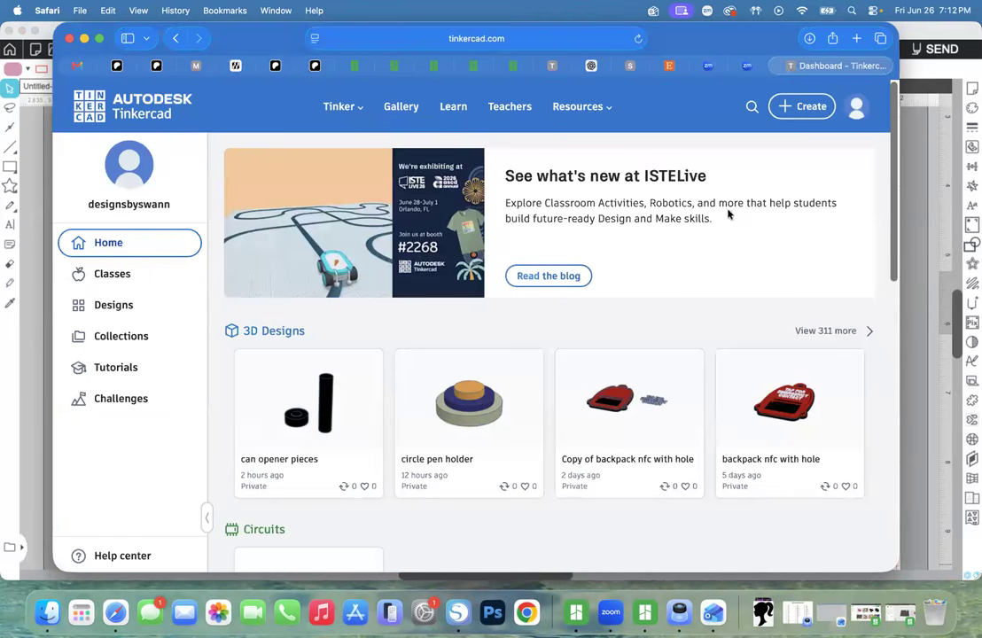
Create a new 3D design in Tinkercad and title it with "barbie", the name from the pocket and "backpack".
{"action": "left_click", "coordinate": [801, 108]}
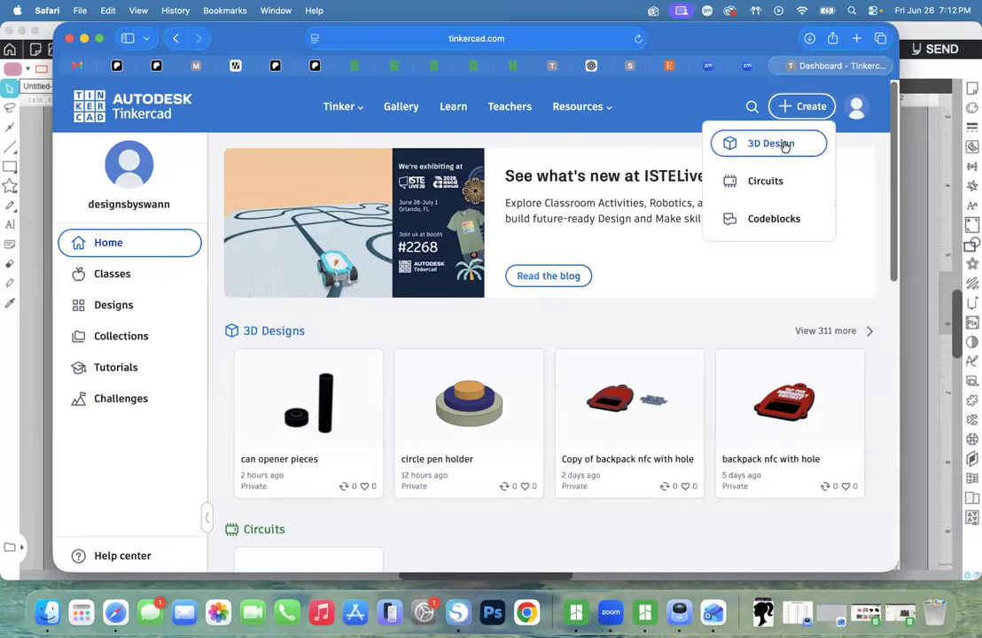
{"action": "left_click", "coordinate": [784, 144]}
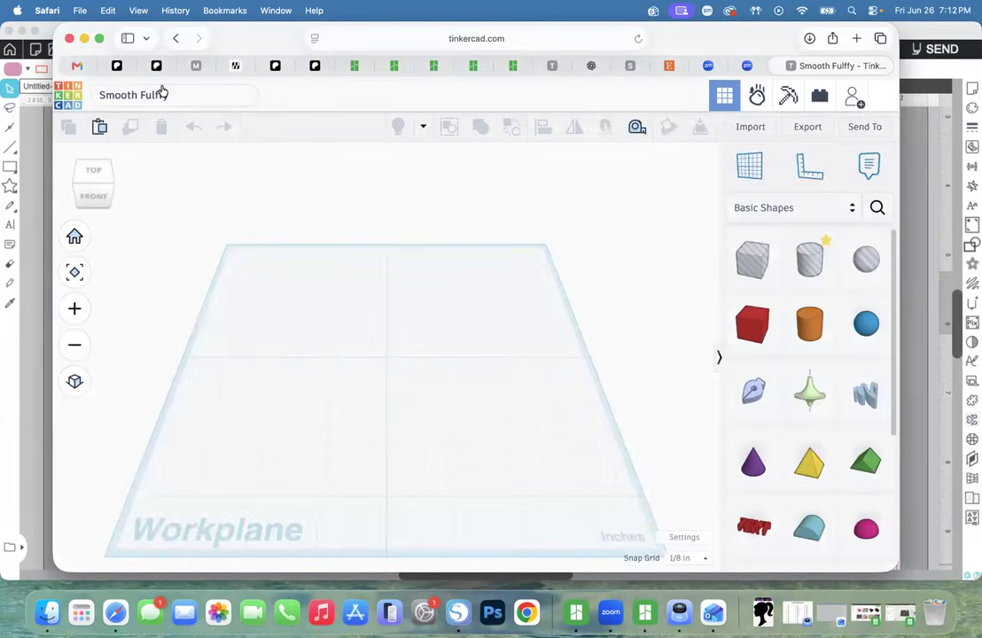
{"action": "left_click", "coordinate": [165, 98]}
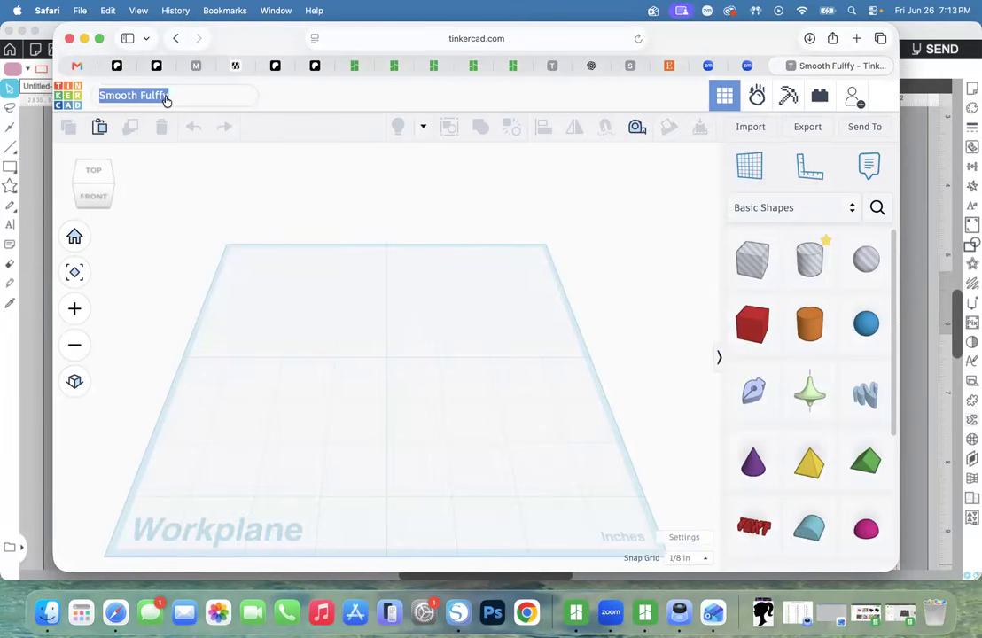
{"action": "type", "text": "barbi"}
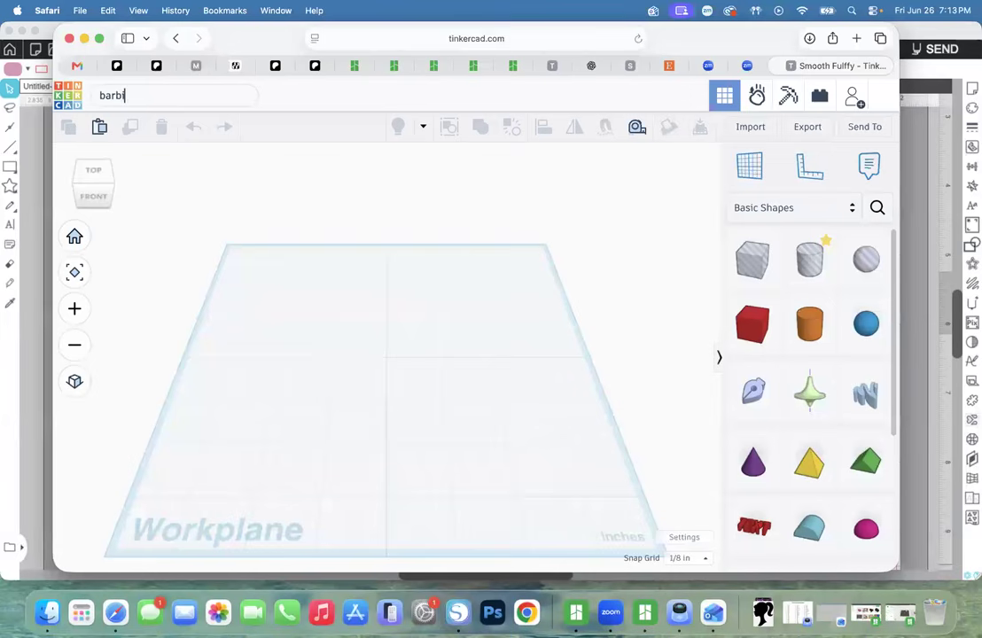
{"action": "type", "text": "e tyler backpack"}
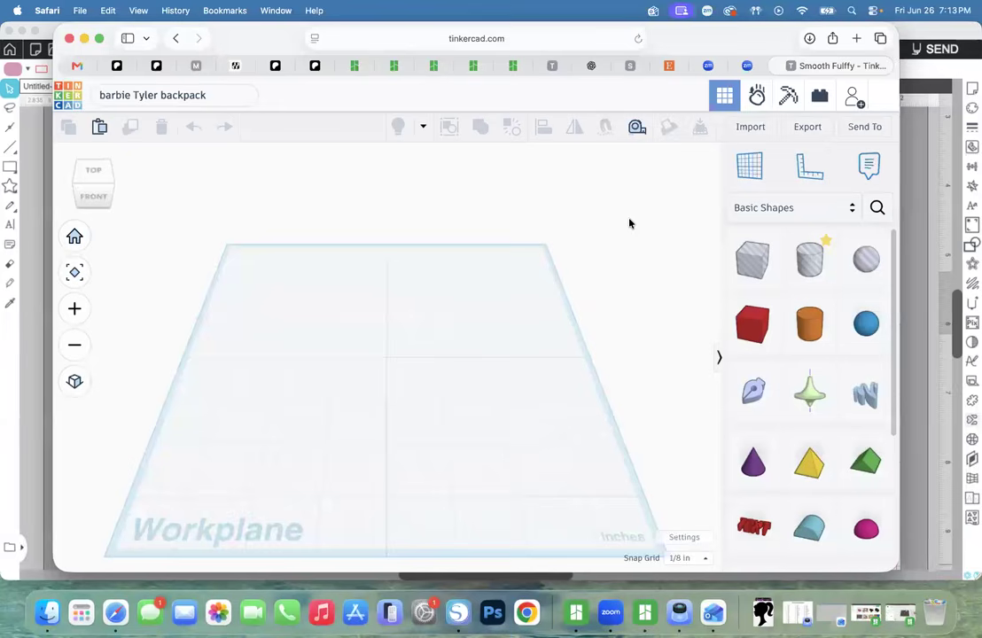
Import back.svg from the Extreme SSD's Backpack listing folder, inside 3D stuff and backpack nfc tags, onto the workplane.
{"action": "left_click", "coordinate": [750, 127]}
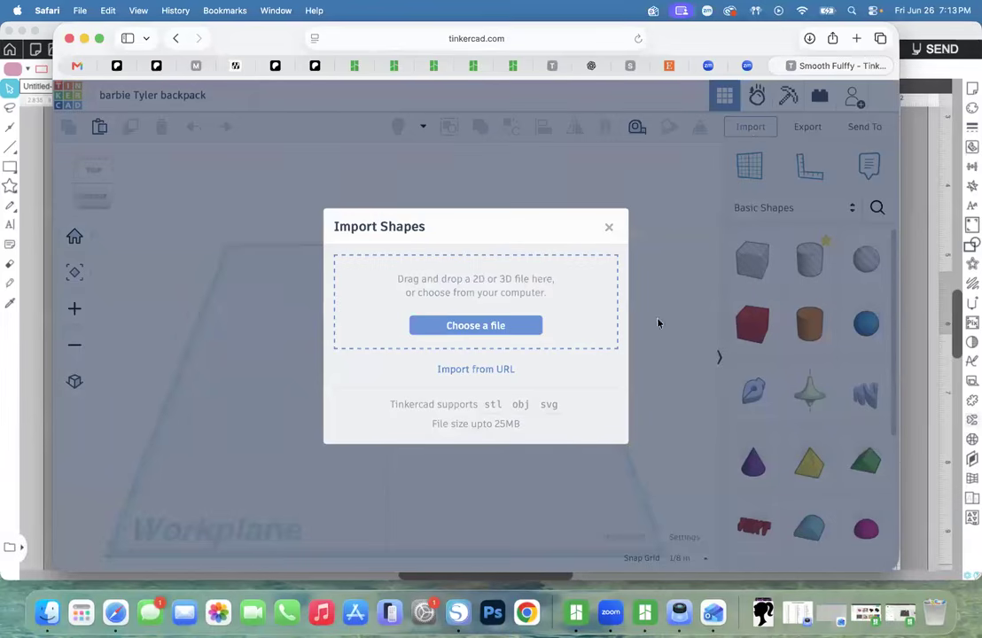
{"action": "left_click", "coordinate": [475, 327]}
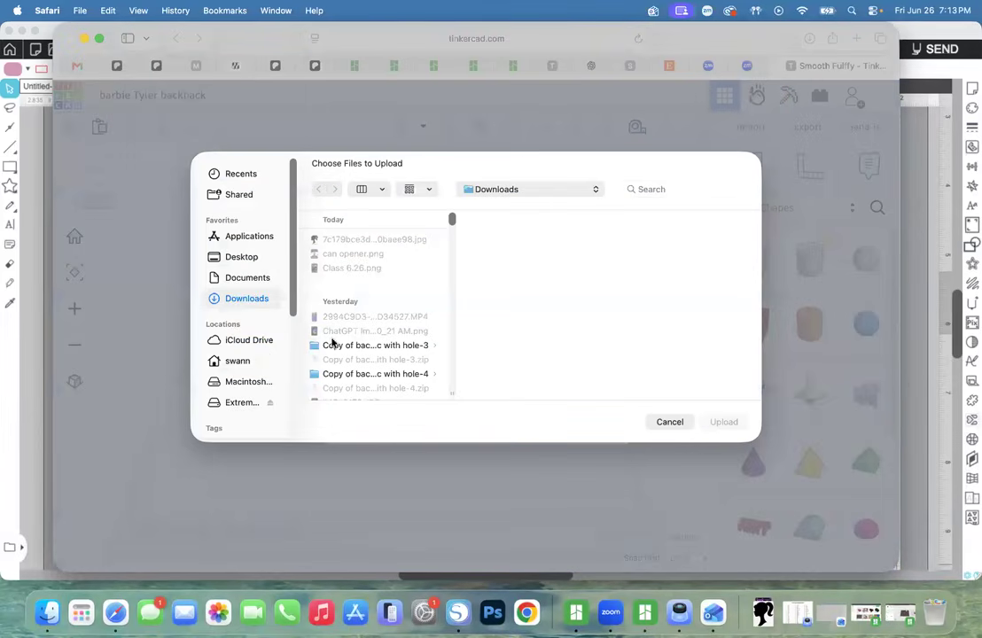
{"action": "left_click", "coordinate": [240, 402]}
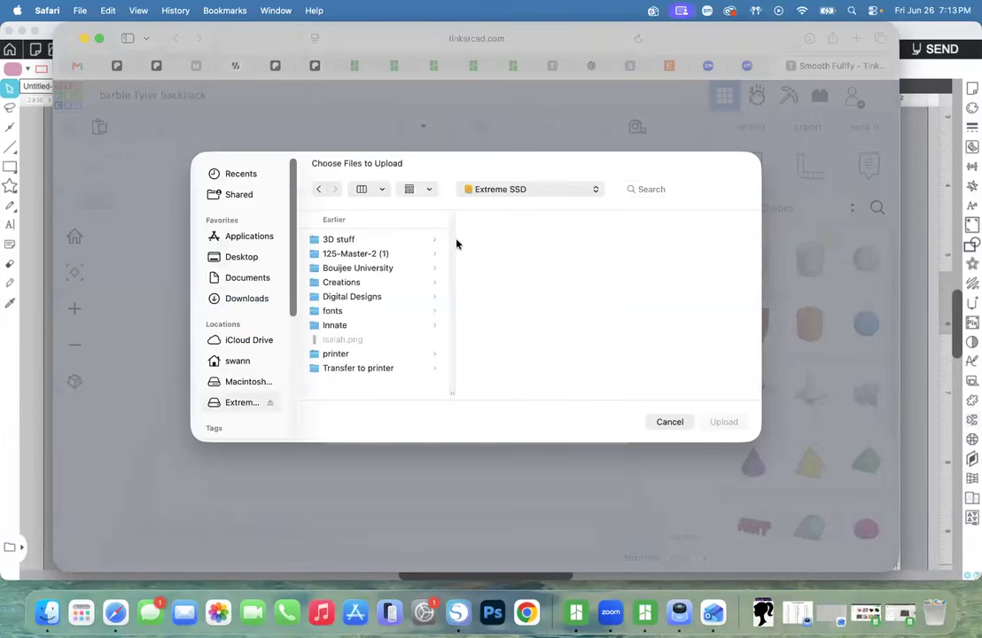
{"action": "left_click", "coordinate": [417, 240]}
{"action": "left_click", "coordinate": [515, 238]}
{"action": "scroll", "coordinate": [650, 318], "scroll_direction": "down", "scroll_amount": 5}
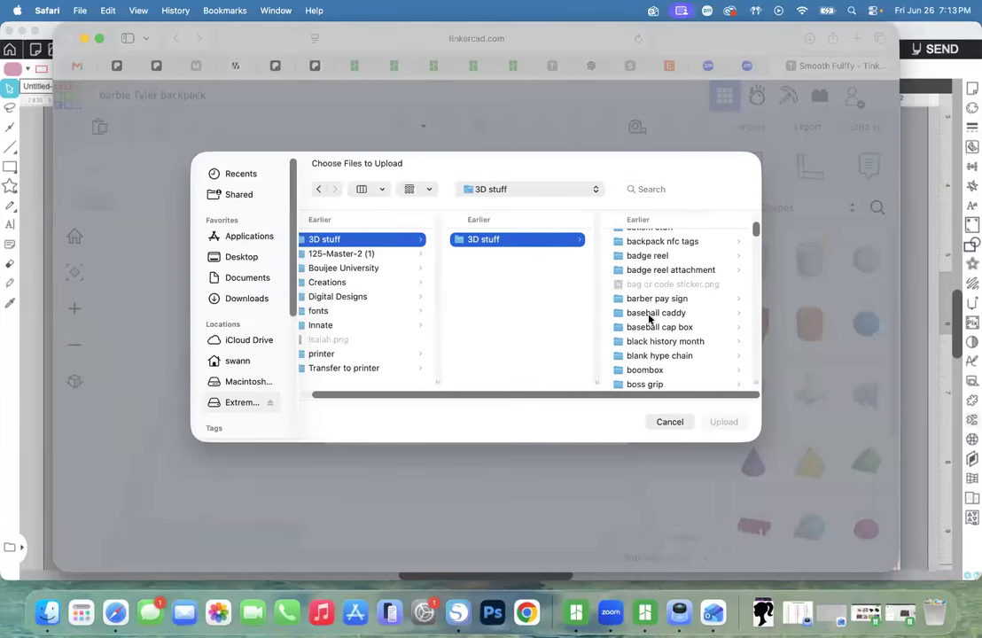
{"action": "left_click", "coordinate": [654, 240]}
{"action": "left_click", "coordinate": [676, 241]}
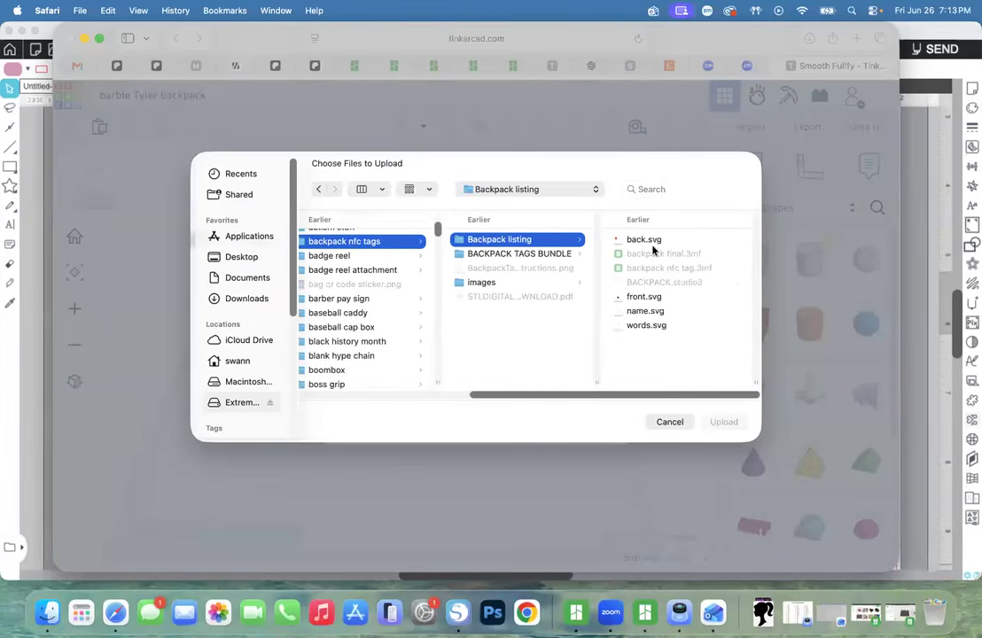
{"action": "left_click", "coordinate": [644, 239]}
{"action": "left_click", "coordinate": [721, 423]}
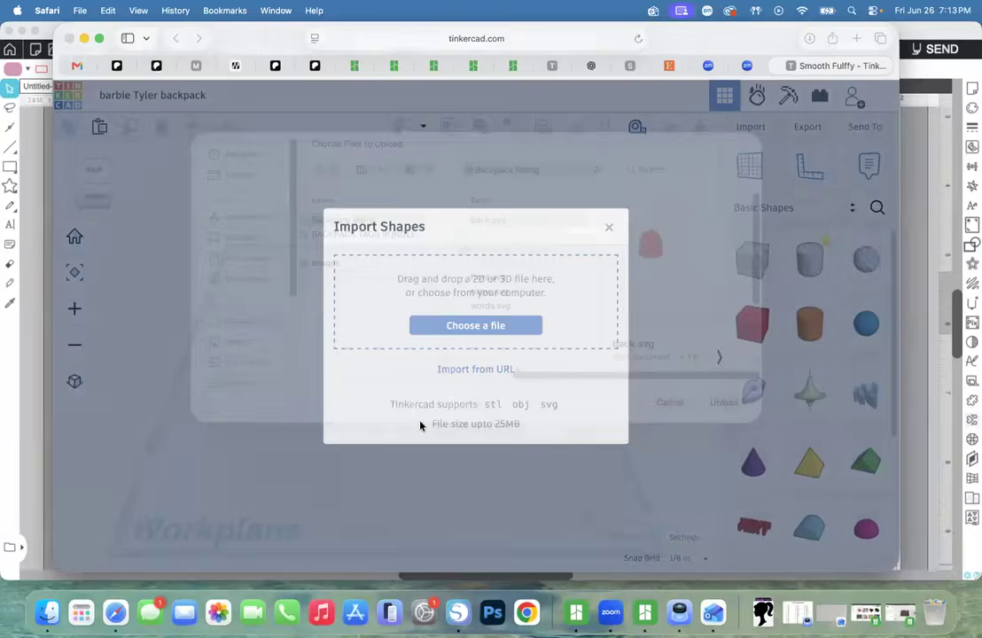
{"action": "left_click", "coordinate": [564, 457]}
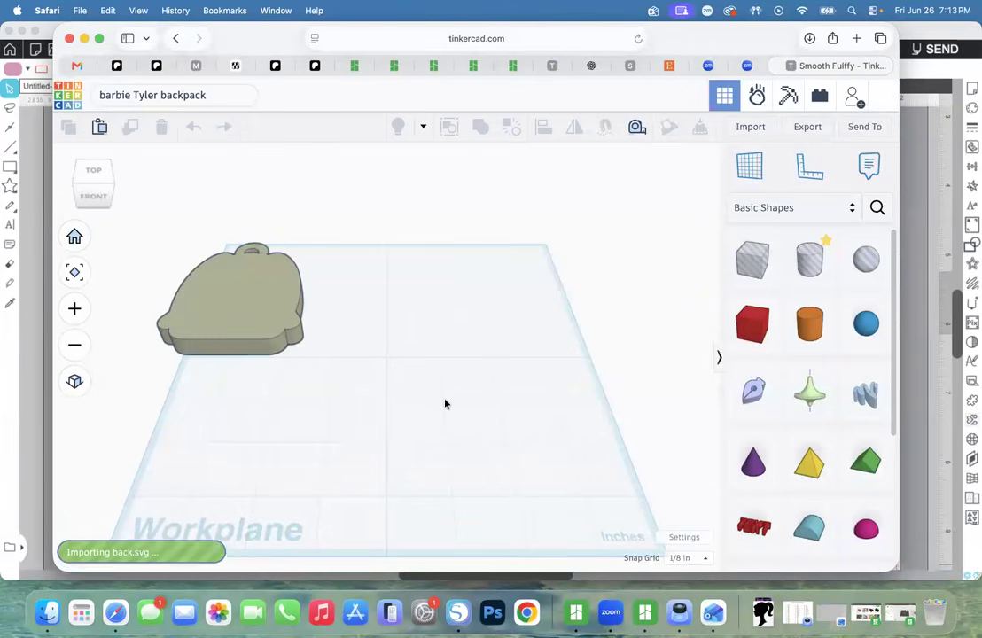
Move the imported backpack onto the middle of the workplane and set its quality to 18.
{"action": "left_click_drag", "start_coordinate": [215, 308], "coordinate": [361, 385]}
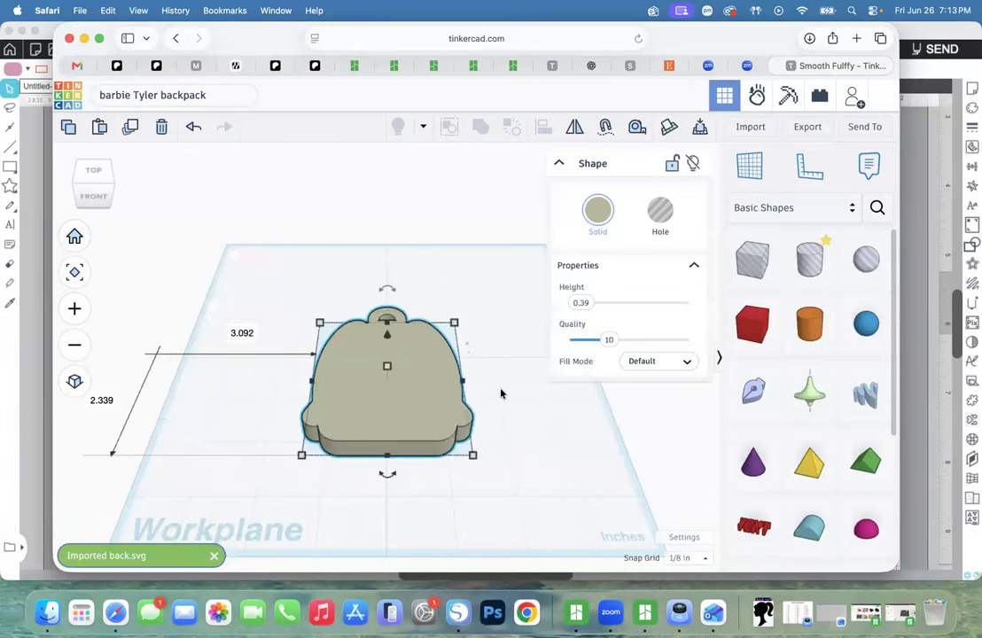
{"action": "left_click_drag", "start_coordinate": [608, 340], "coordinate": [662, 346]}
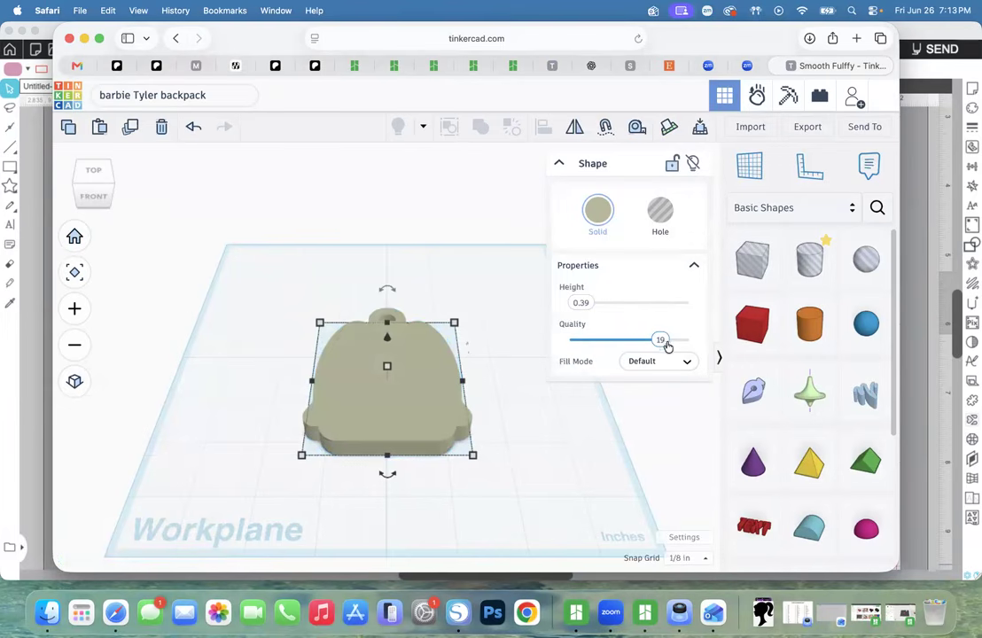
{"action": "left_click_drag", "start_coordinate": [667, 341], "coordinate": [681, 341]}
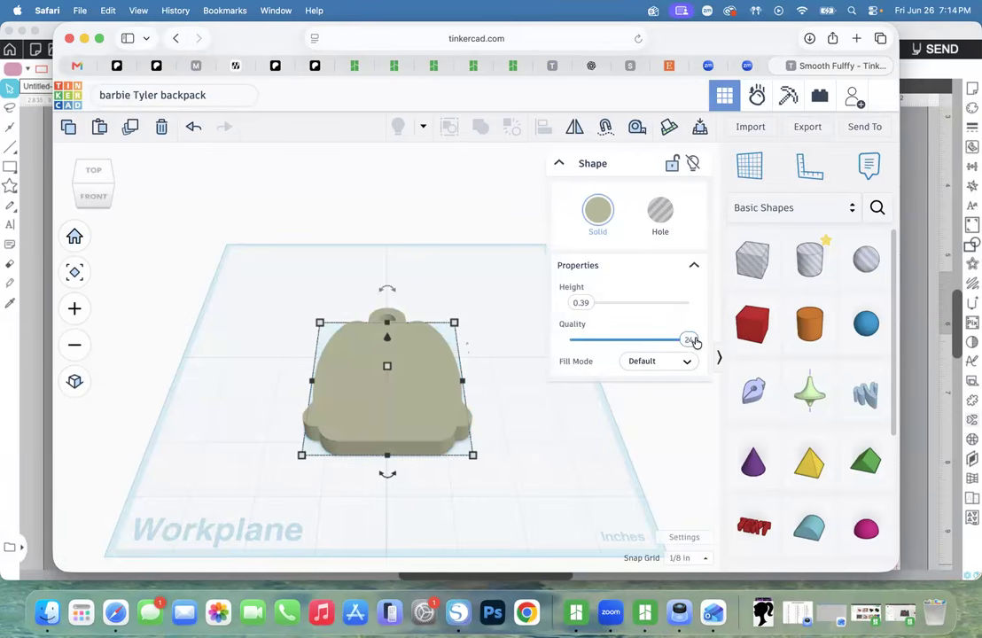
{"action": "left_click_drag", "start_coordinate": [692, 342], "coordinate": [654, 342]}
Color the backpack solid black using the custom hex value 000000.
{"action": "left_click", "coordinate": [601, 214]}
{"action": "left_click_drag", "start_coordinate": [535, 419], "coordinate": [530, 409]}
{"action": "double_click", "coordinate": [741, 455]}
{"action": "type", "text": "000000"}
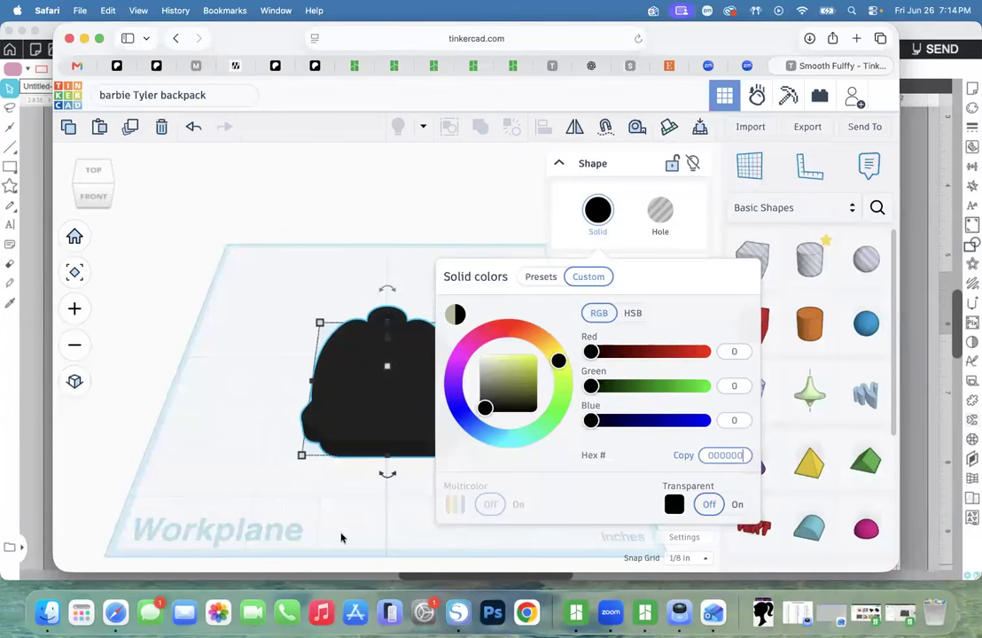
{"action": "left_click", "coordinate": [248, 448]}
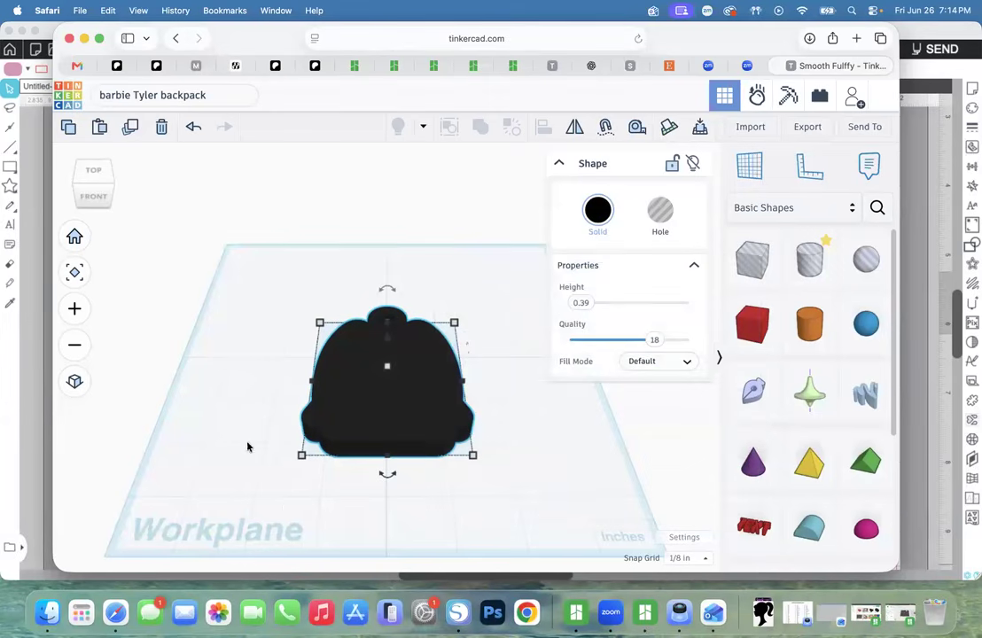
Switch to Silhouette Studio and select the pink Barbie head beside the backpack design.
{"action": "left_click", "coordinate": [28, 443]}
{"action": "left_click", "coordinate": [187, 244]}
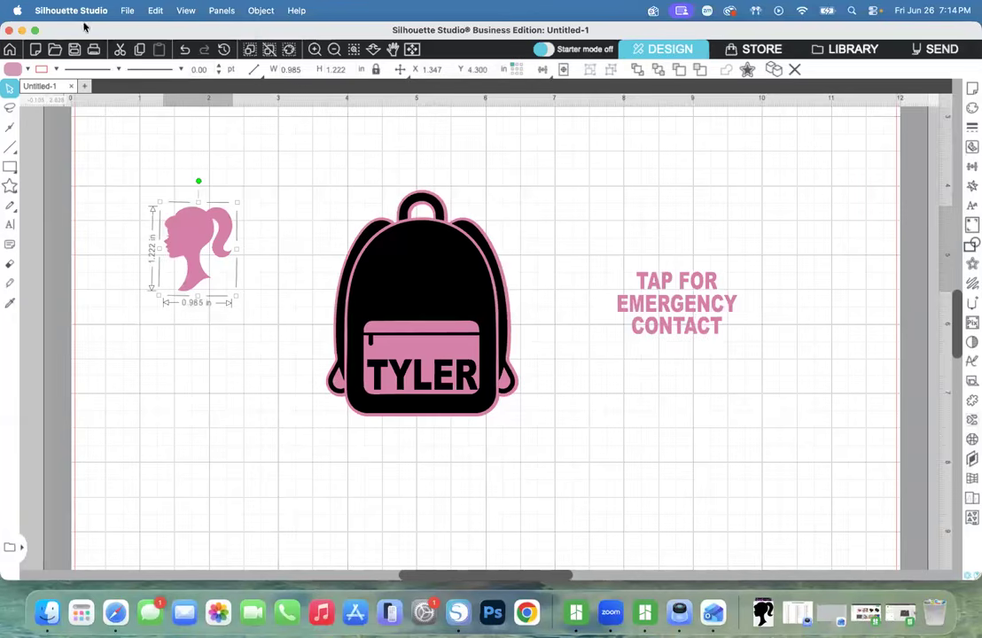
{"action": "left_click", "coordinate": [127, 10]}
{"action": "mouse_move", "coordinate": [178, 165]}
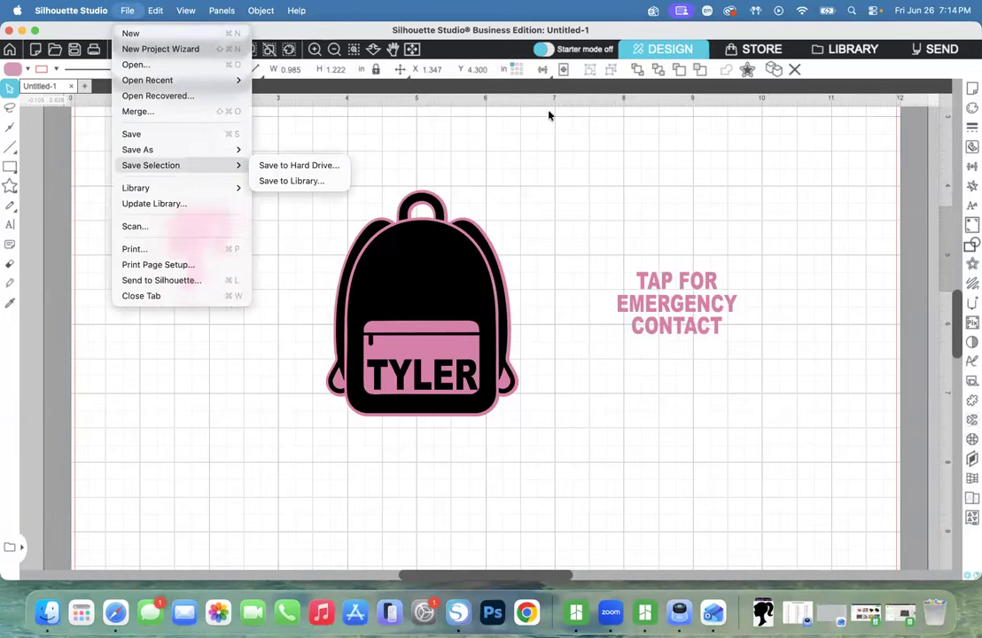
{"action": "left_click", "coordinate": [555, 143]}
Separate the backpack layers by moving the pink backing and the name onto the page beside the black front piece.
{"action": "left_click_drag", "start_coordinate": [419, 262], "coordinate": [654, 173]}
{"action": "left_click_drag", "start_coordinate": [410, 280], "coordinate": [681, 361]}
{"action": "left_click_drag", "start_coordinate": [606, 197], "coordinate": [402, 197]}
{"action": "left_click_drag", "start_coordinate": [389, 364], "coordinate": [684, 213]}
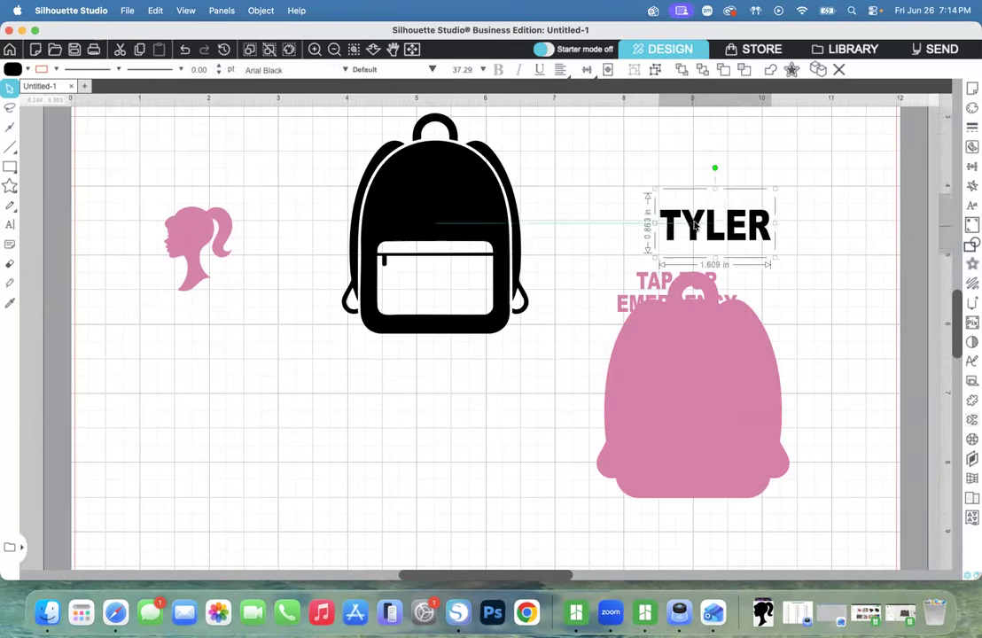
{"action": "left_click_drag", "start_coordinate": [449, 201], "coordinate": [399, 278]}
{"action": "left_click", "coordinate": [454, 350]}
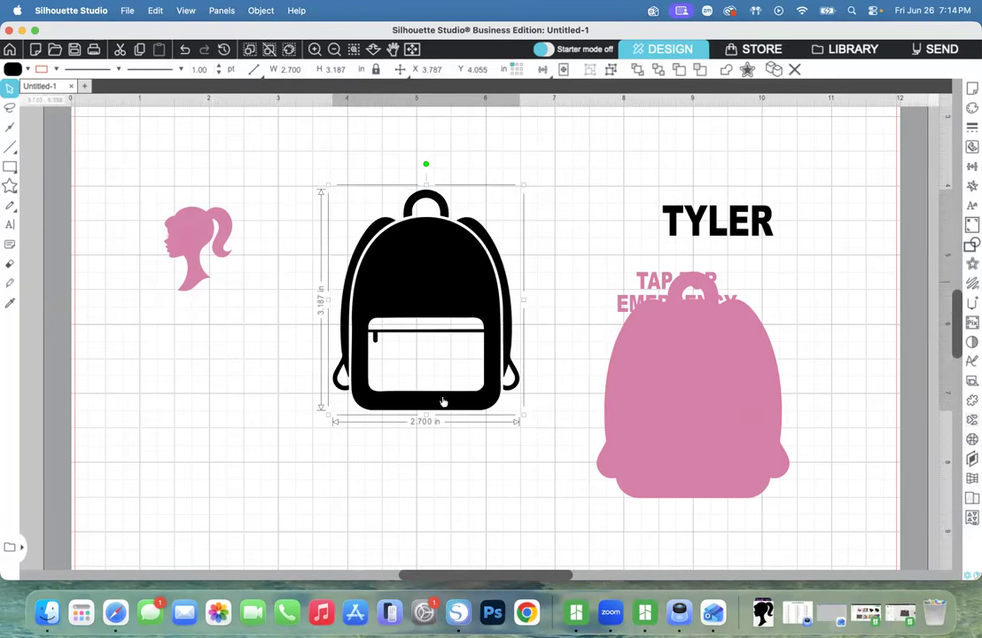
{"action": "left_click", "coordinate": [126, 10]}
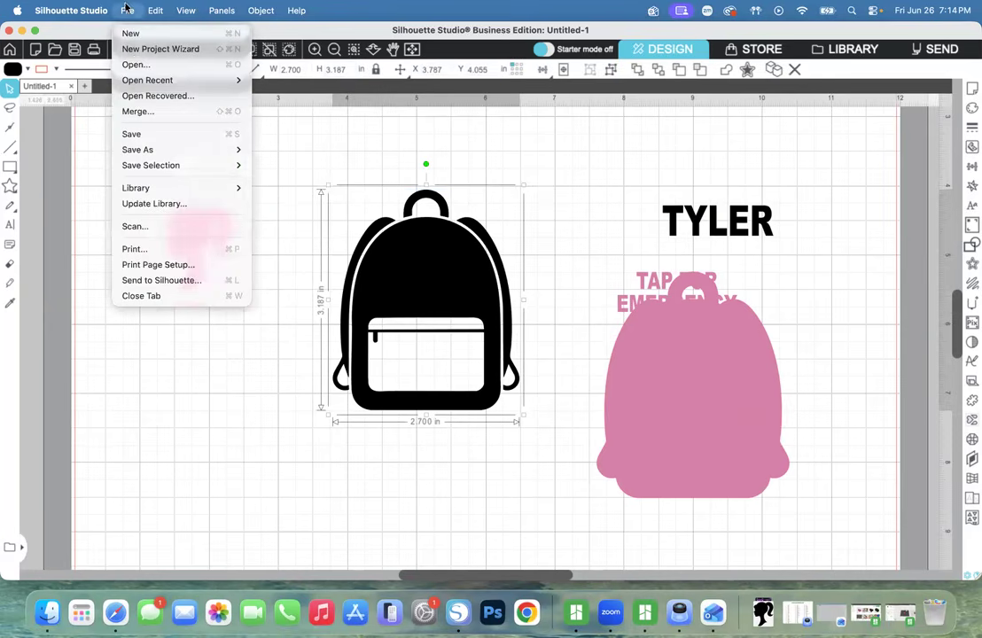
{"action": "mouse_move", "coordinate": [172, 168]}
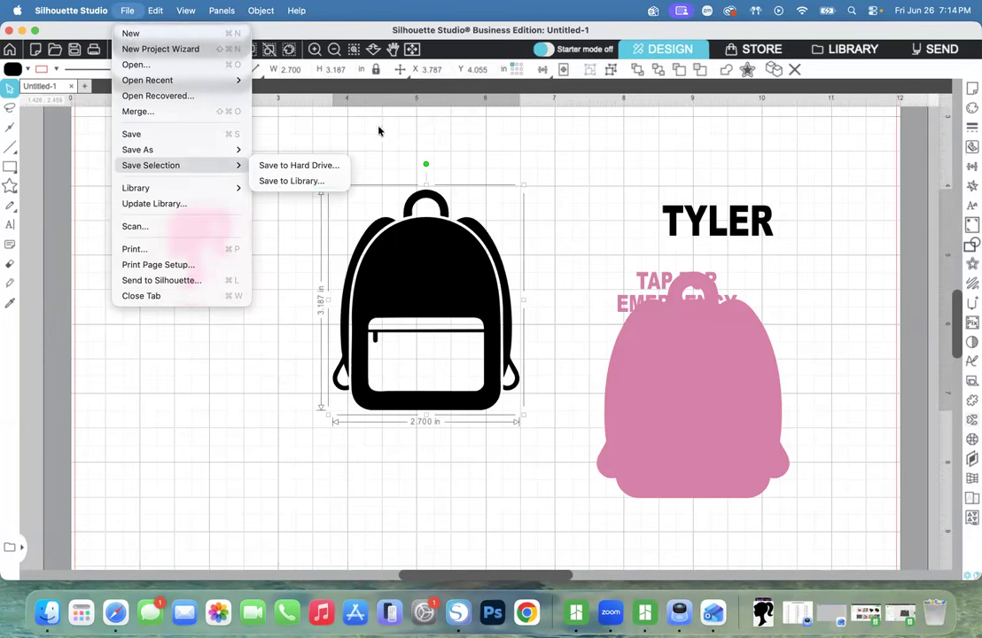
{"action": "left_click", "coordinate": [293, 165]}
{"action": "left_click", "coordinate": [680, 366]}
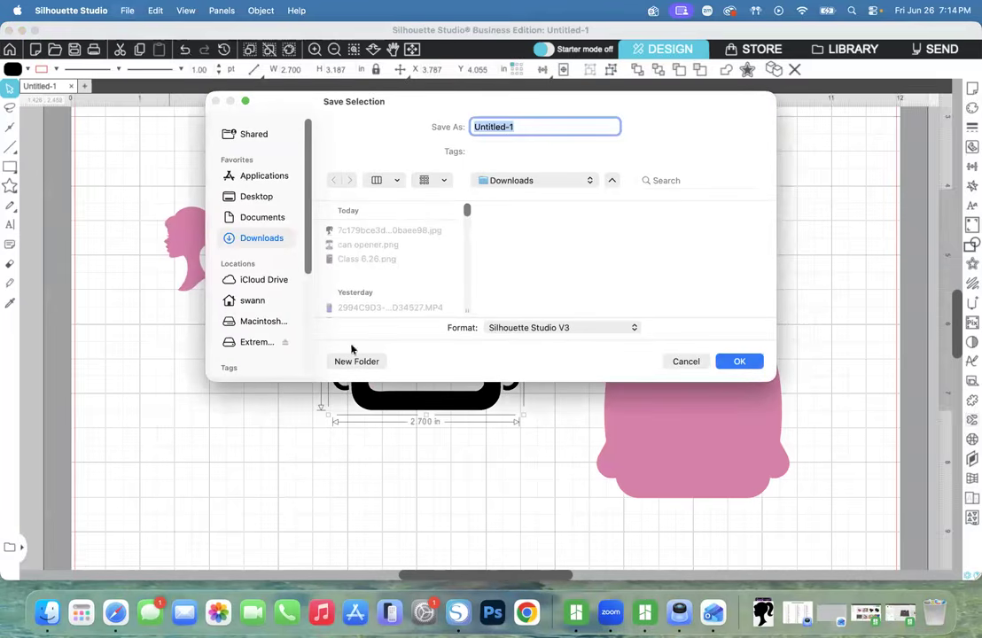
Start saving only the Barbie head selection to the hard drive with the file name "barbie head".
{"action": "left_click", "coordinate": [201, 230]}
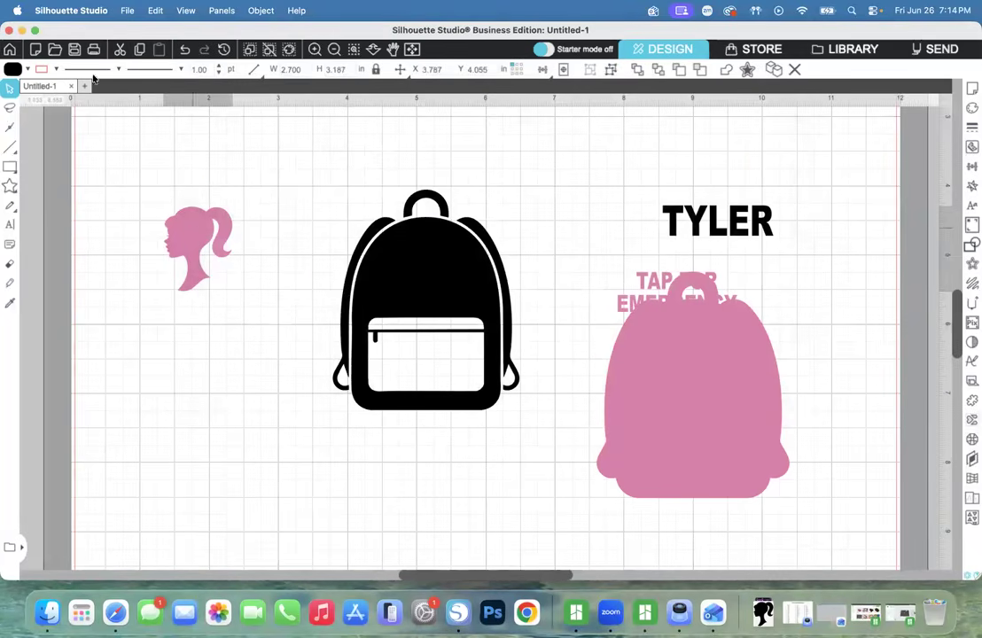
{"action": "left_click", "coordinate": [127, 10]}
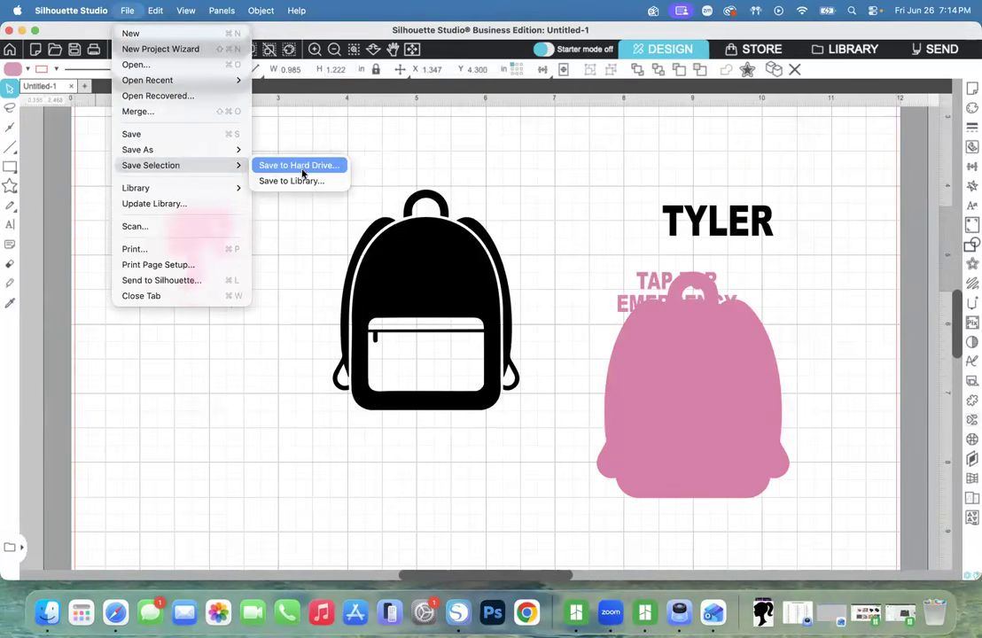
{"action": "left_click", "coordinate": [301, 167]}
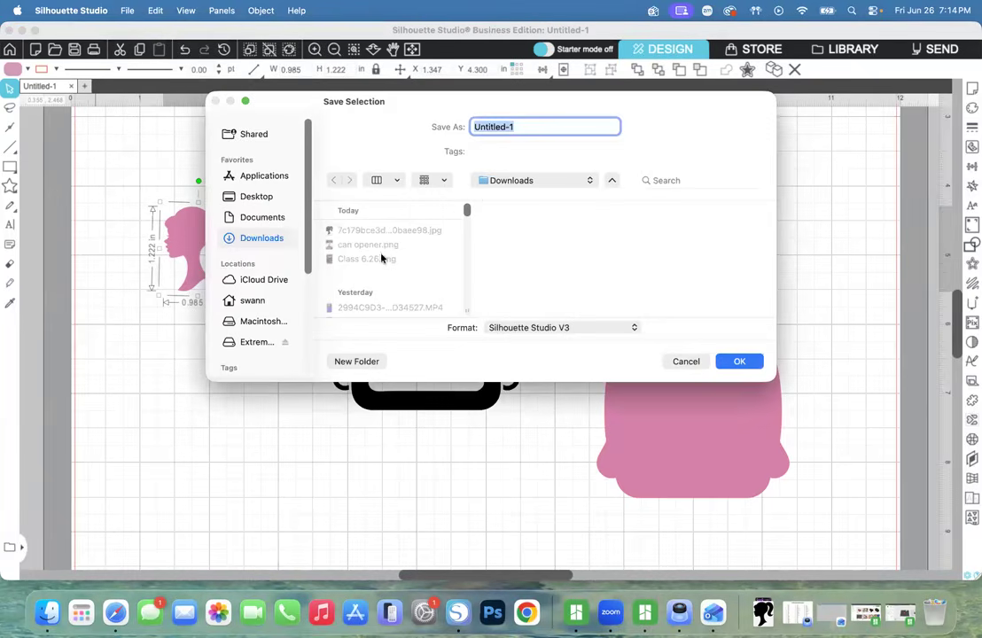
{"action": "type", "text": "barbie head"}
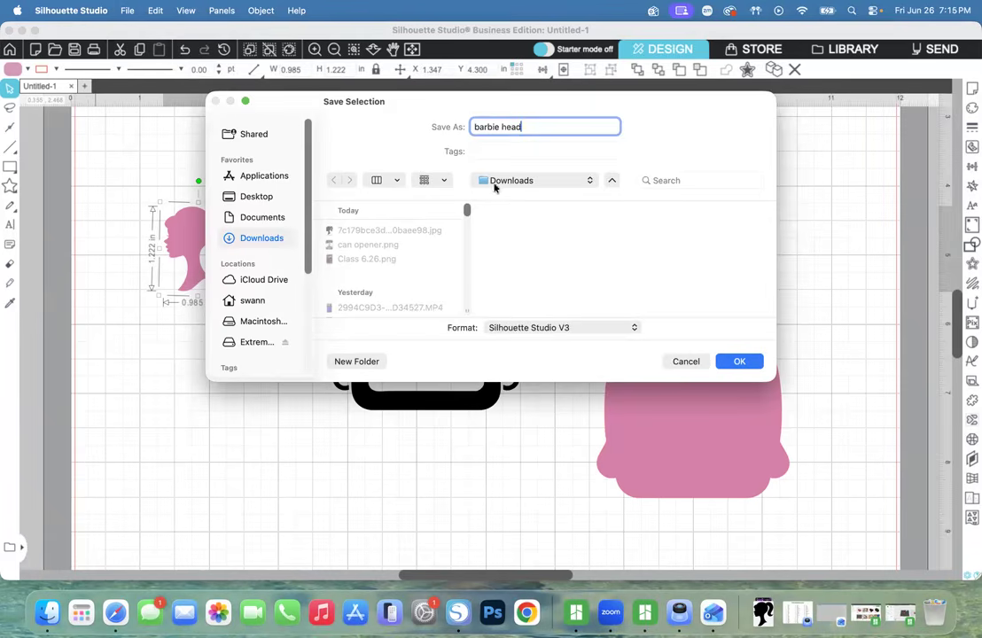
Save the Barbie head as an SVG in the Extreme SSD's Backpack listing folder, inside 3D stuff and backpack nfc tags.
{"action": "left_click", "coordinate": [261, 342]}
{"action": "left_click", "coordinate": [383, 230]}
{"action": "left_click", "coordinate": [532, 230]}
{"action": "scroll", "coordinate": [688, 284], "scroll_direction": "down", "scroll_amount": 2}
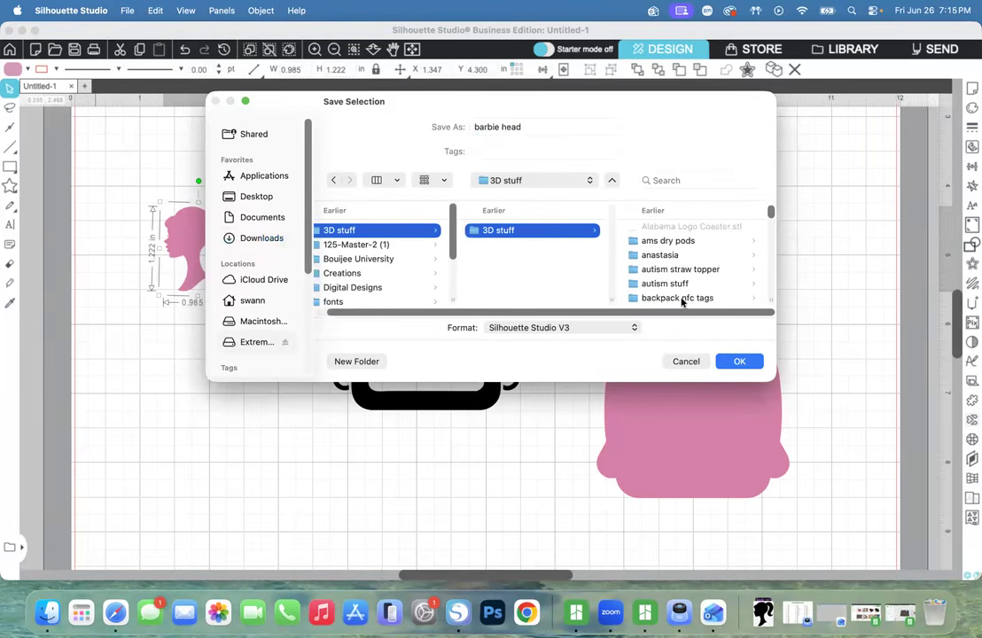
{"action": "left_click", "coordinate": [682, 299]}
{"action": "left_click", "coordinate": [642, 229]}
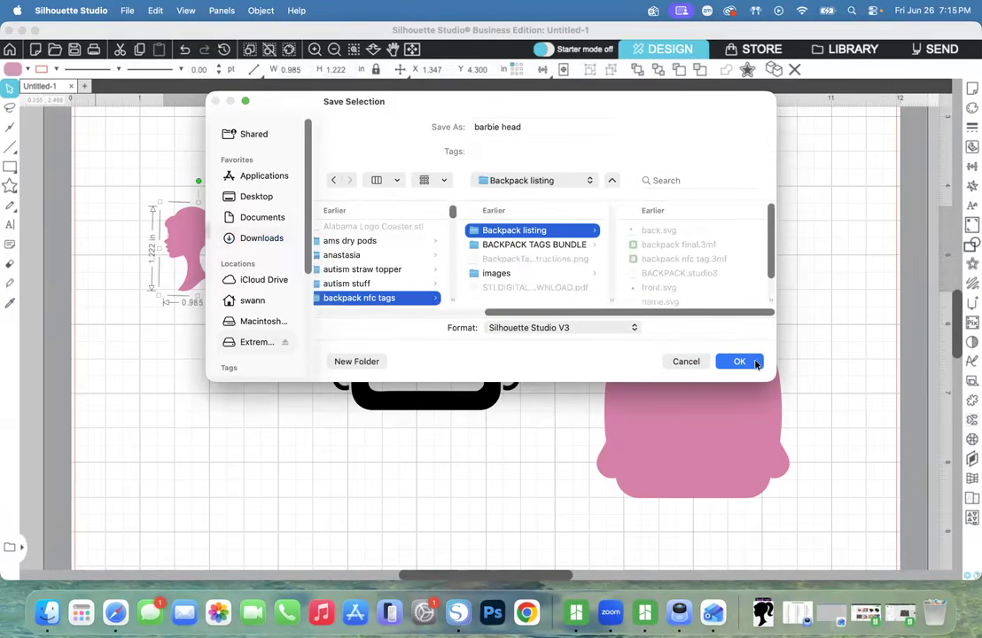
{"action": "left_click", "coordinate": [591, 327]}
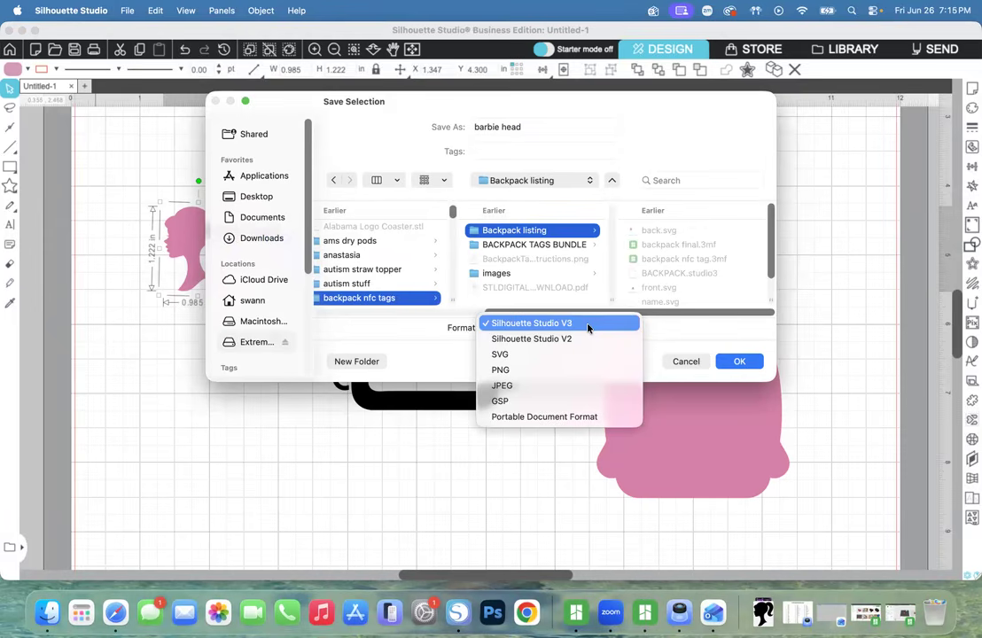
{"action": "left_click", "coordinate": [552, 354]}
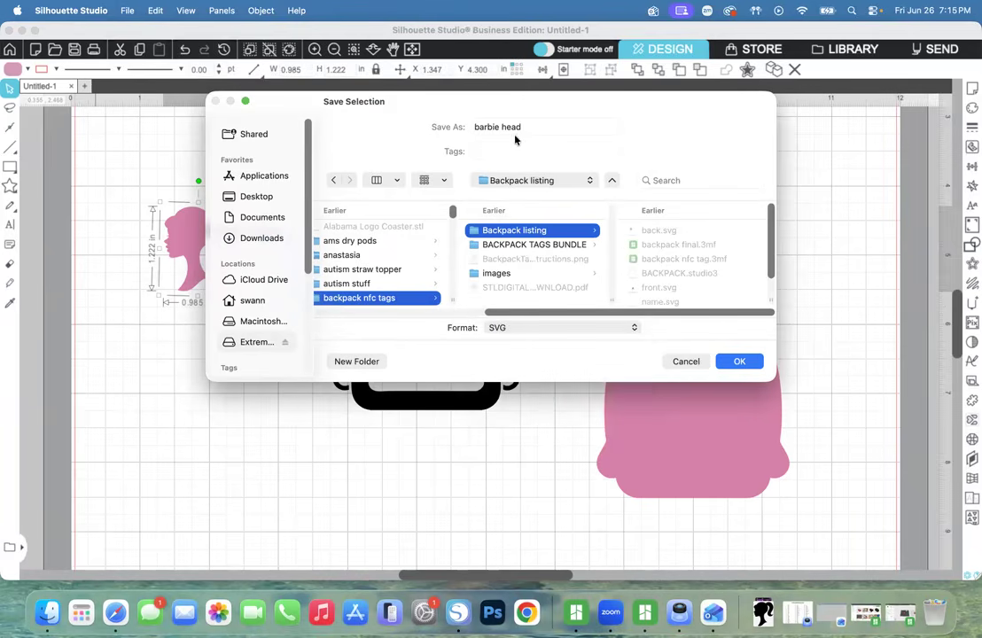
{"action": "left_click", "coordinate": [738, 361]}
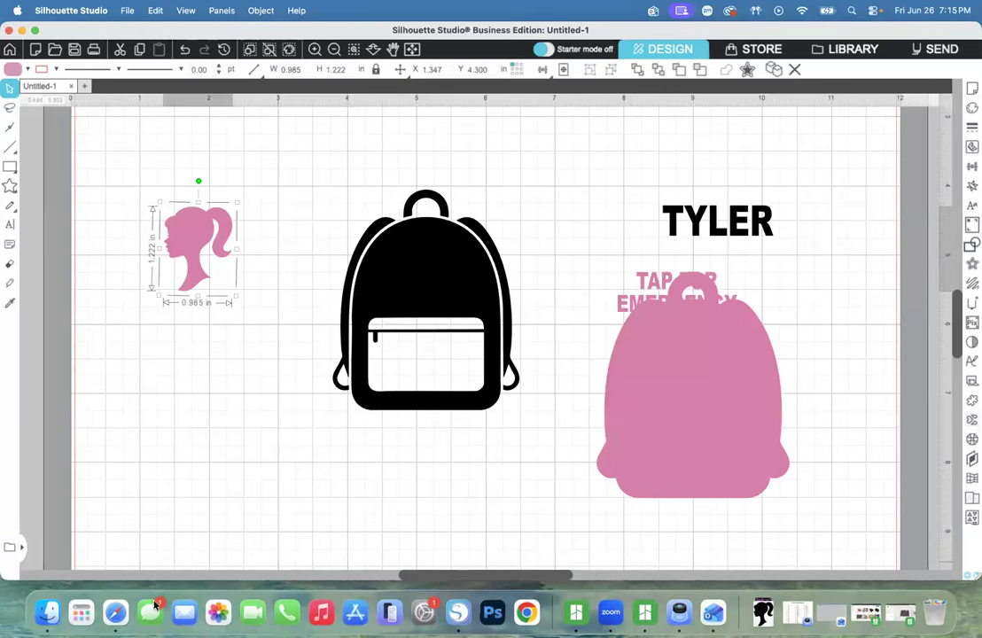
Switch back to Tinkercad in Safari and set the workspace units to Metric with a 1:1 (millimeters) scale.
{"action": "left_click", "coordinate": [115, 612]}
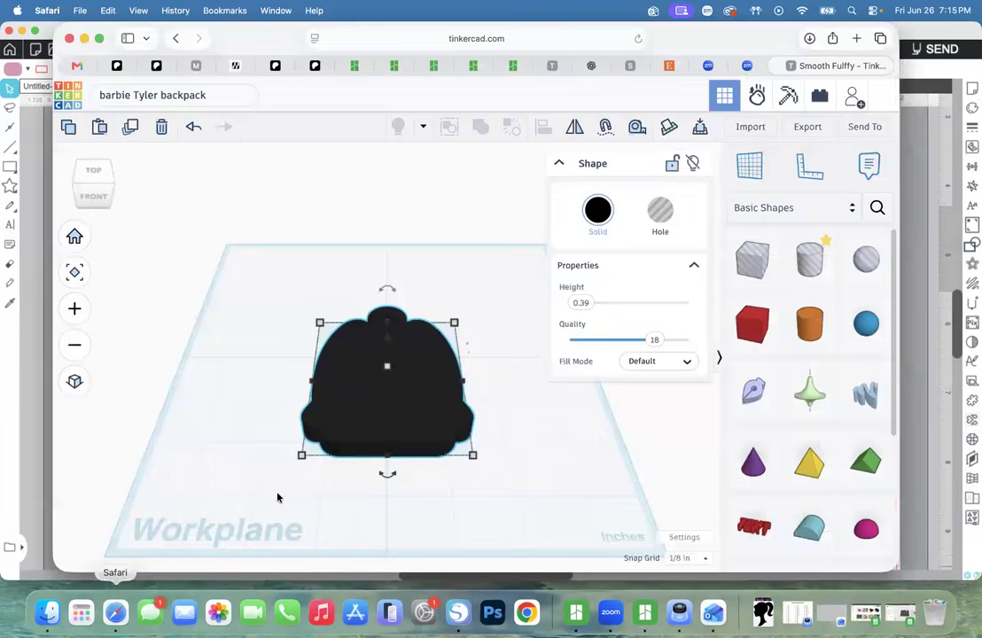
{"action": "left_click", "coordinate": [271, 268]}
{"action": "left_click", "coordinate": [376, 411]}
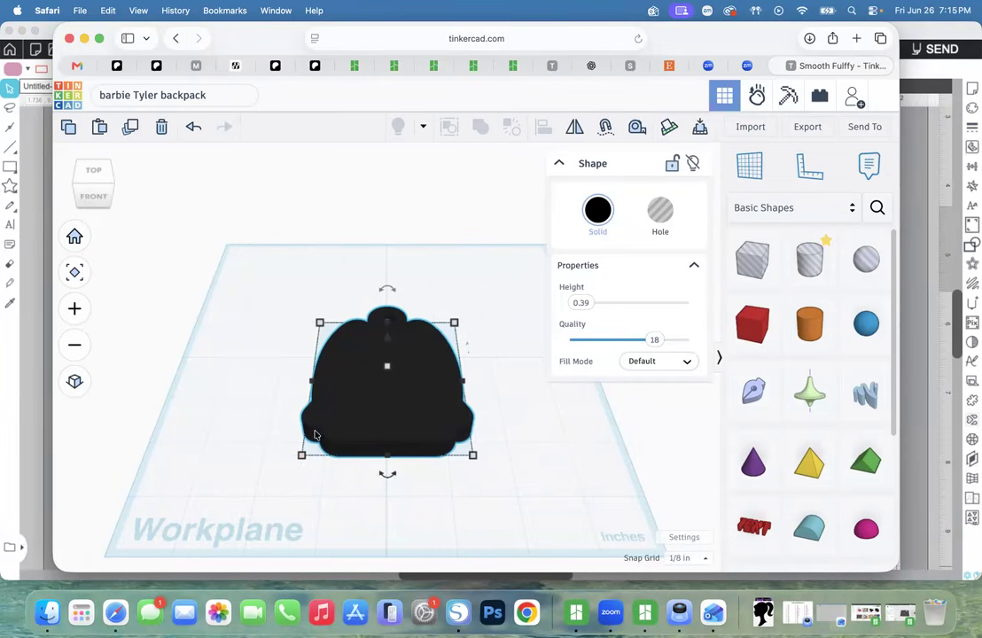
{"action": "left_click", "coordinate": [674, 546]}
{"action": "left_click", "coordinate": [496, 343]}
{"action": "left_click", "coordinate": [508, 369]}
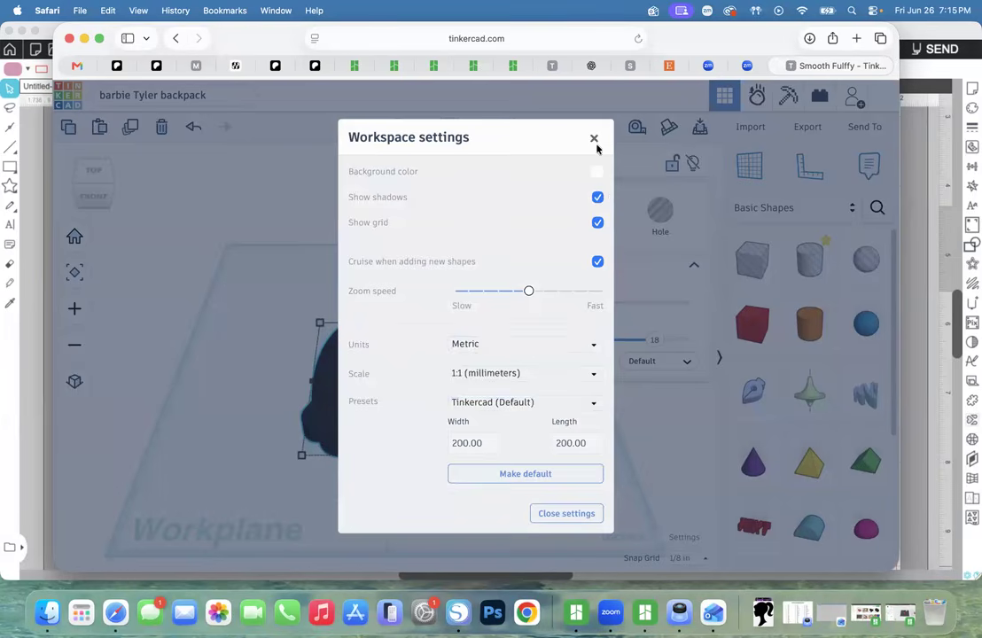
{"action": "left_click", "coordinate": [594, 139]}
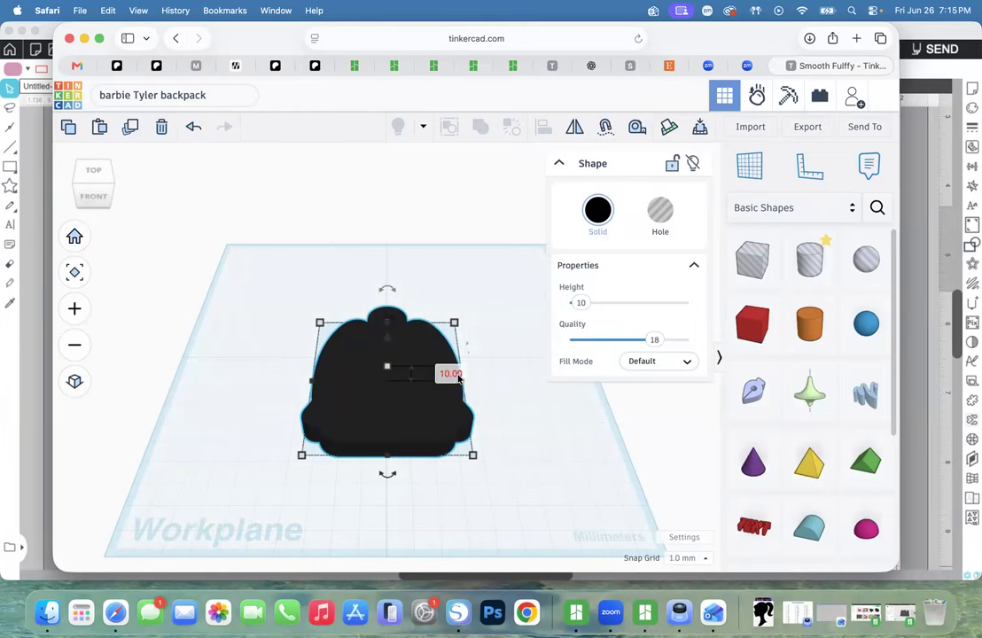
Set the black backpack's height to 2.18 mm and place a new workplane on its top face.
{"action": "left_click", "coordinate": [453, 374]}
{"action": "type", "text": "2.18"}
{"action": "key", "text": "Return"}
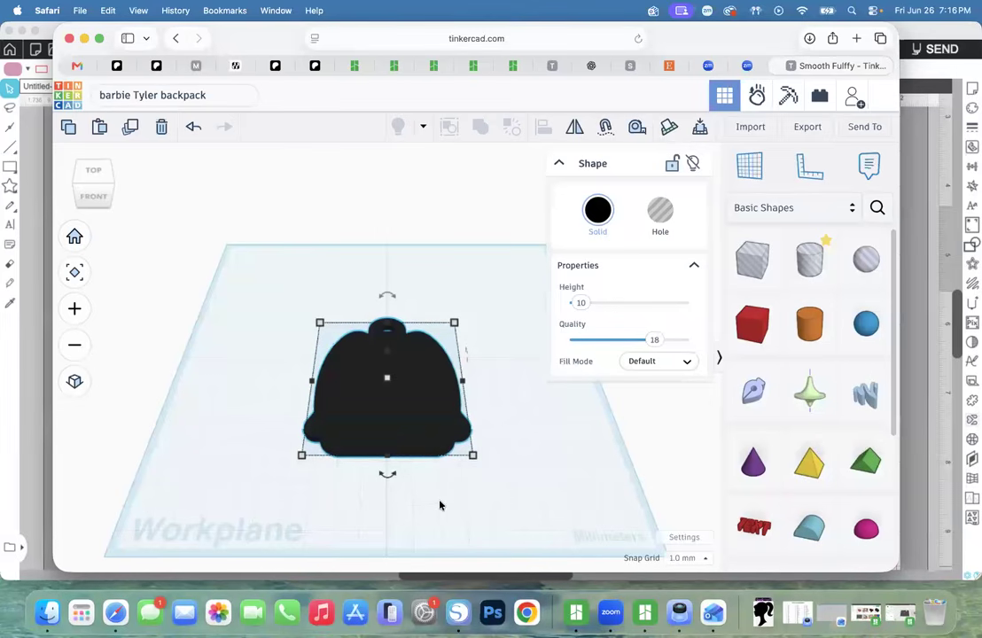
{"action": "left_click", "coordinate": [446, 521]}
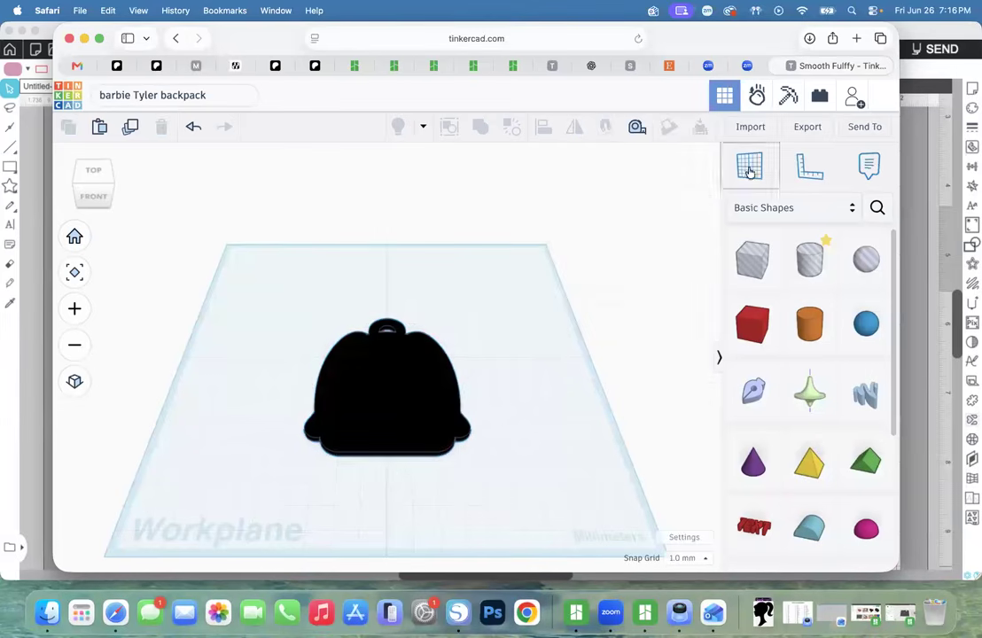
{"action": "left_click", "coordinate": [392, 386]}
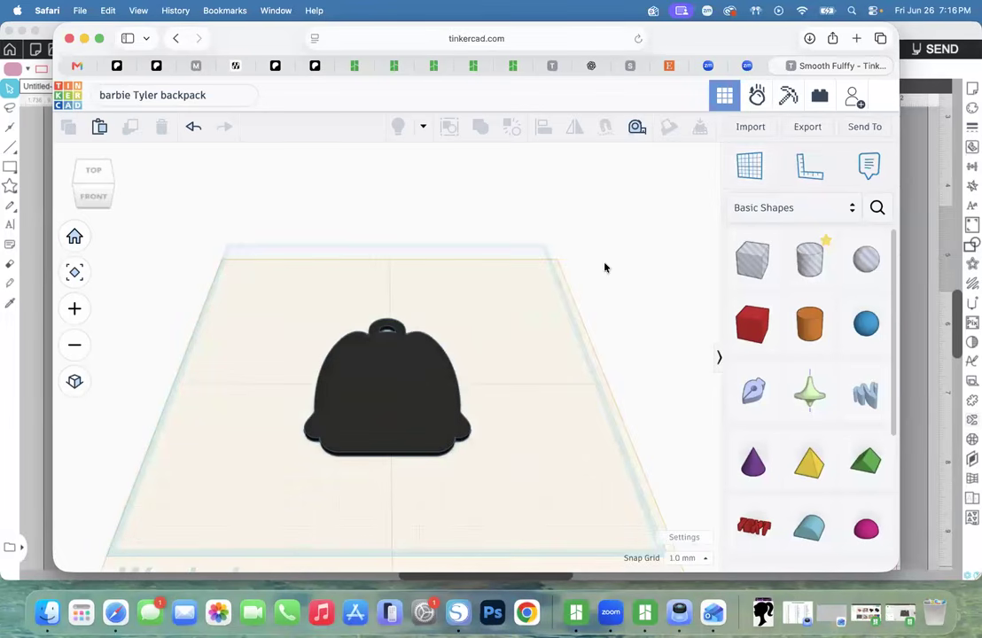
Import front.svg from the Backpack listing folder at 100% scale, centered on the artboard.
{"action": "left_click", "coordinate": [750, 127]}
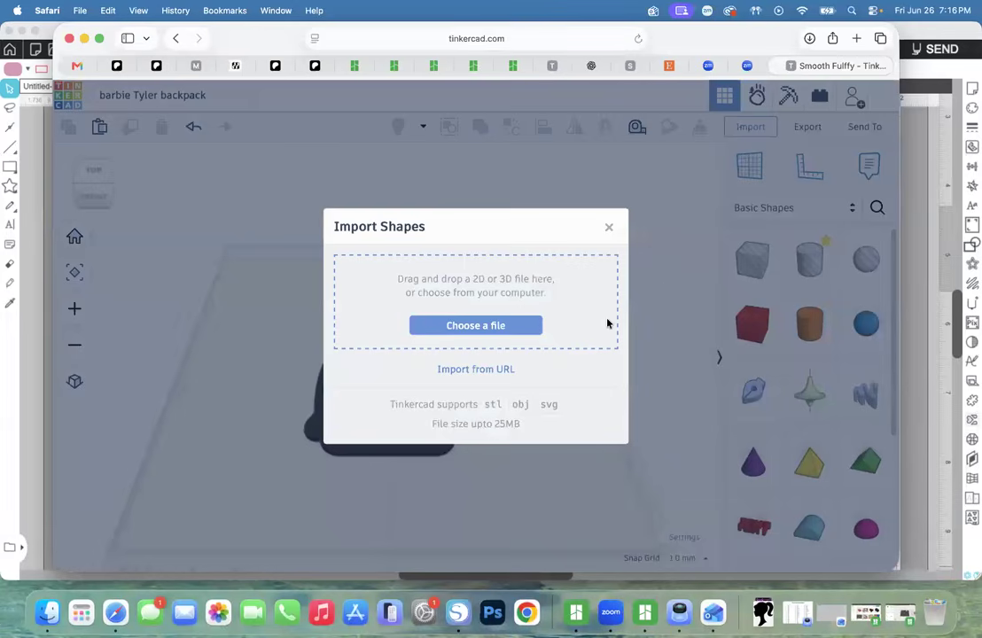
{"action": "left_click", "coordinate": [490, 330]}
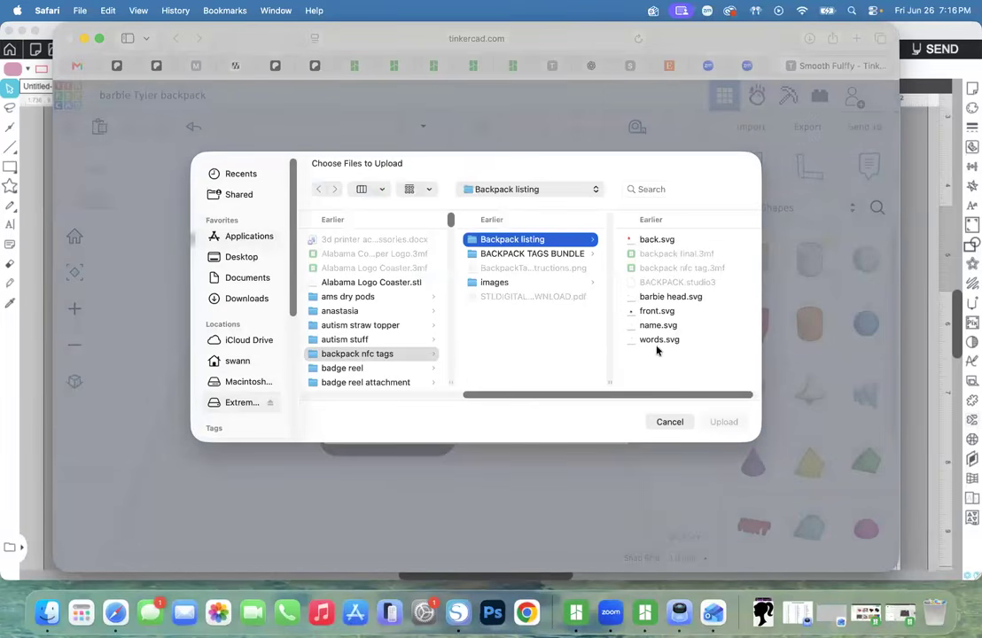
{"action": "left_click", "coordinate": [657, 312]}
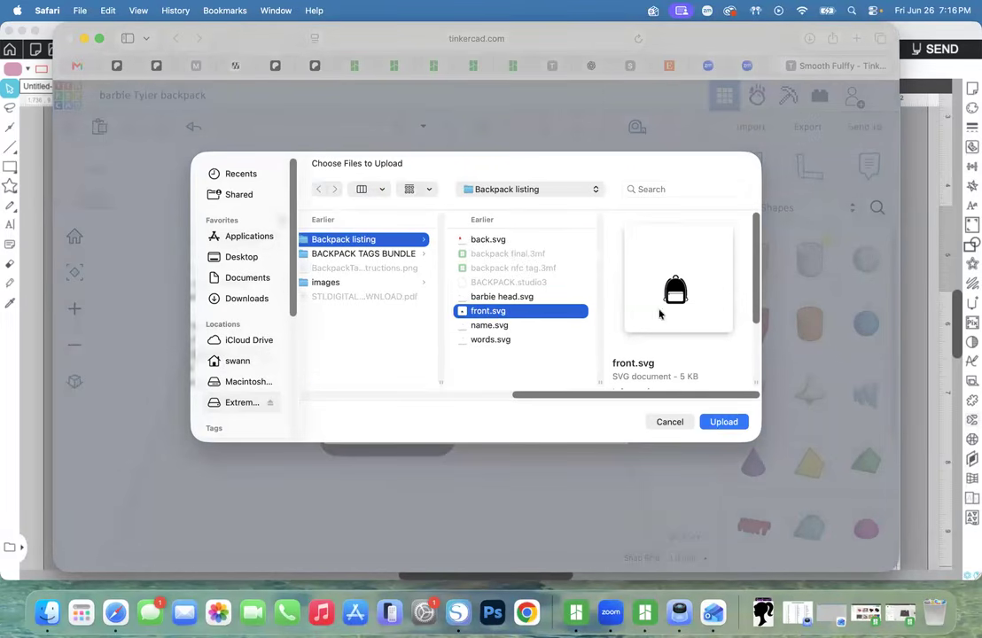
{"action": "left_click", "coordinate": [721, 423]}
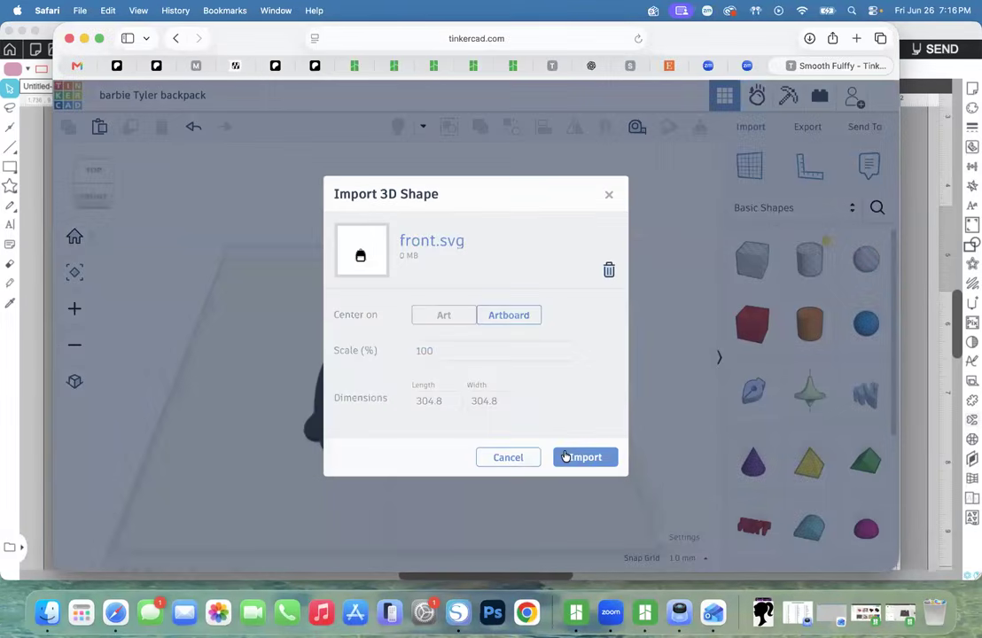
{"action": "left_click", "coordinate": [565, 457]}
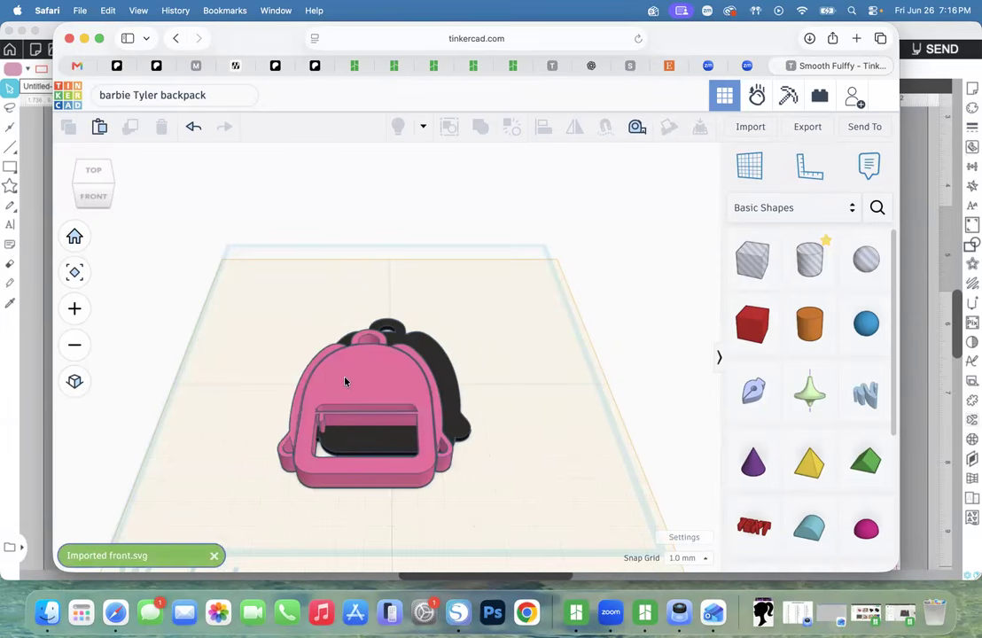
Raise the quality of the imported pink backpack front for smoother edges, and deselect it.
{"action": "left_click", "coordinate": [346, 381]}
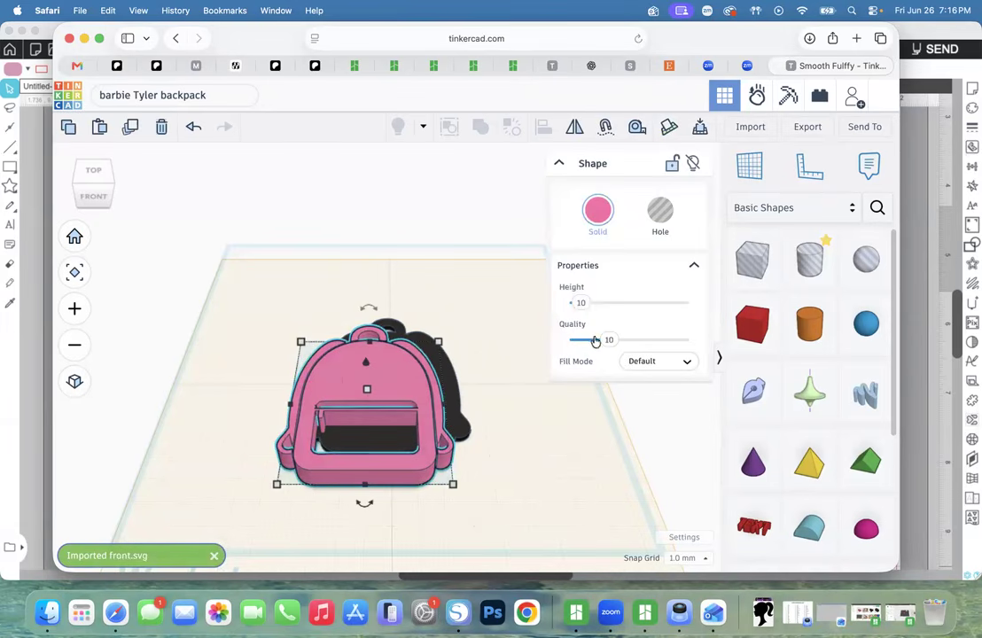
{"action": "left_click_drag", "start_coordinate": [608, 341], "coordinate": [655, 345]}
{"action": "left_click", "coordinate": [548, 478]}
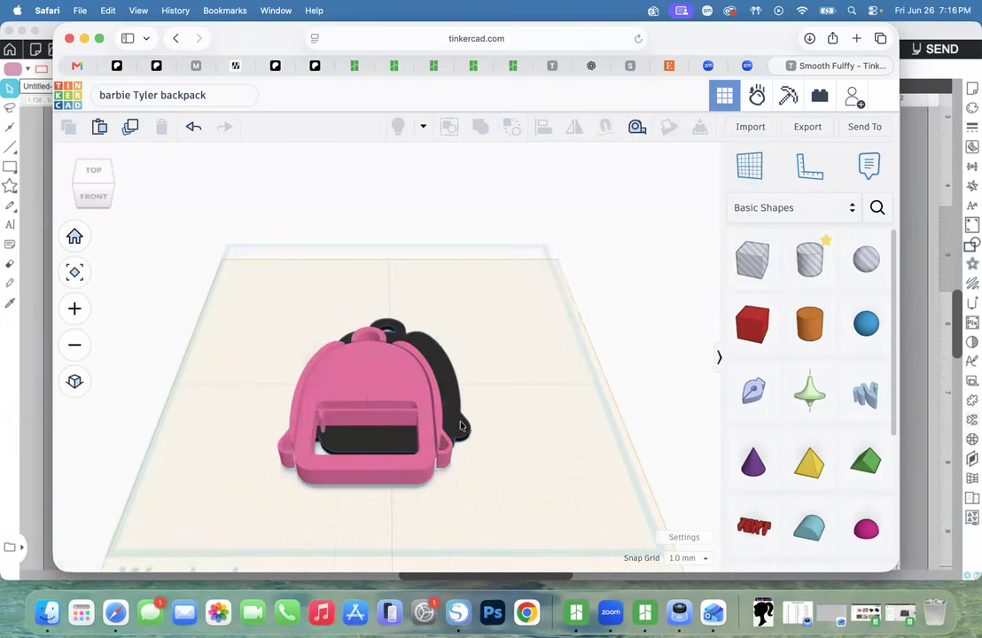
Set the pink backpack front's height to 1.29 mm.
{"action": "left_click", "coordinate": [383, 393]}
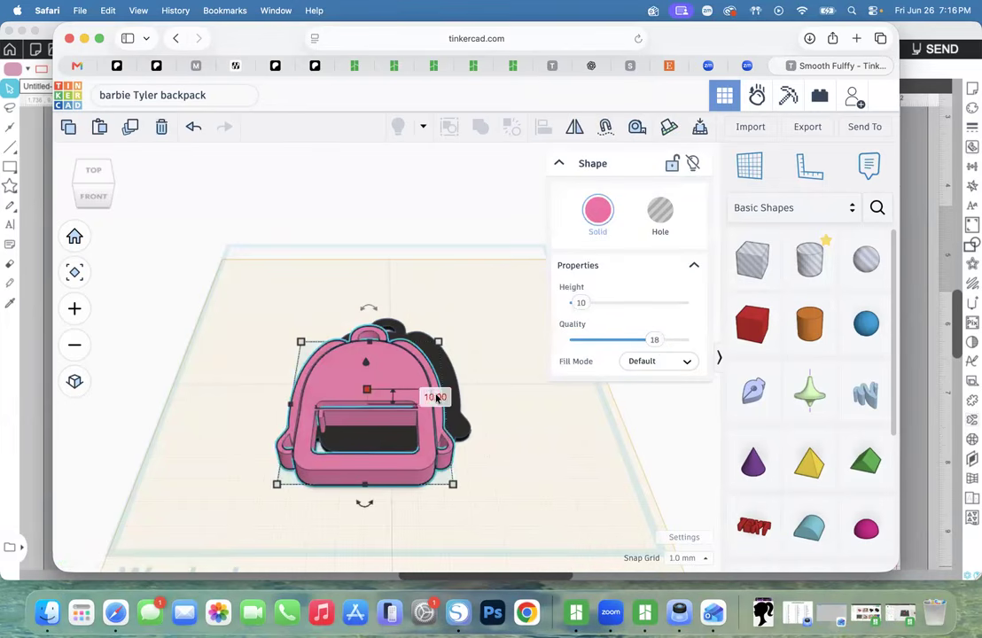
{"action": "left_click", "coordinate": [435, 398]}
{"action": "type", "text": "1.29"}
{"action": "key", "text": "Return"}
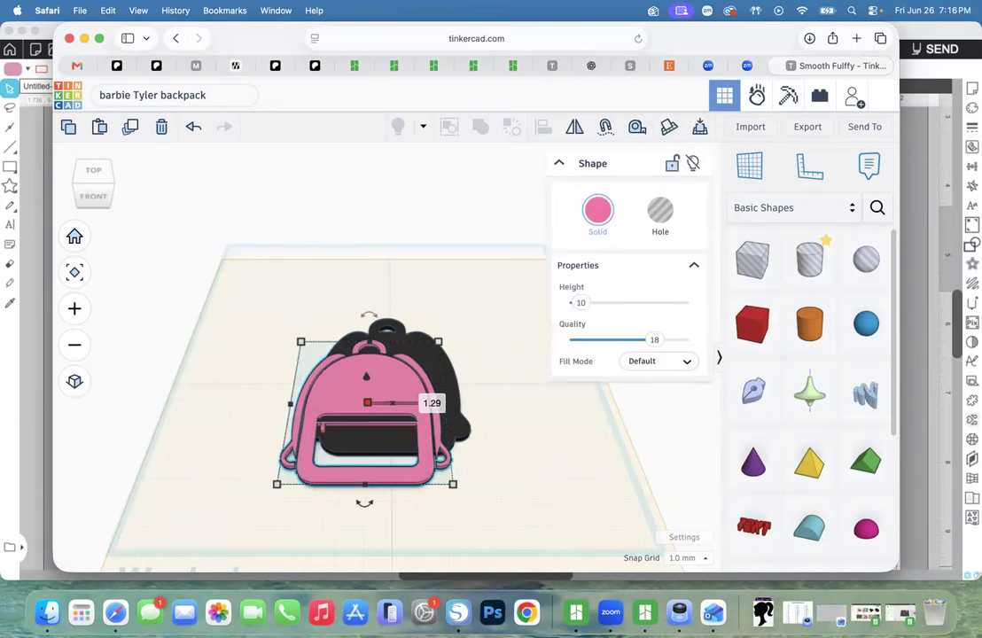
Align the pink front and the black backpack by their centers in both width and depth, and check the result from above.
{"action": "left_click", "coordinate": [254, 280]}
{"action": "left_click_drag", "start_coordinate": [255, 278], "coordinate": [497, 527]}
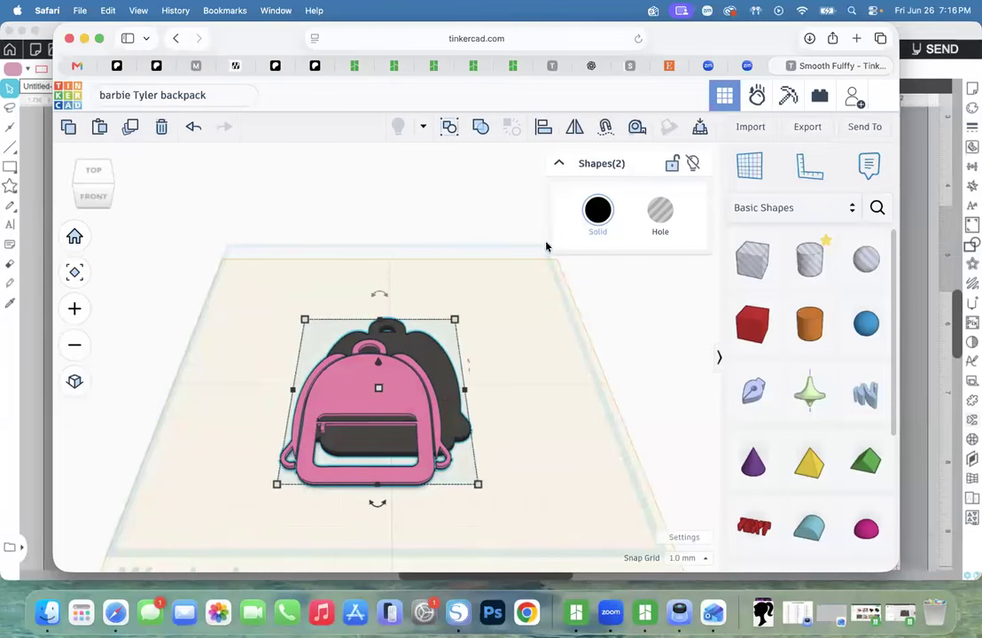
{"action": "left_click", "coordinate": [544, 127]}
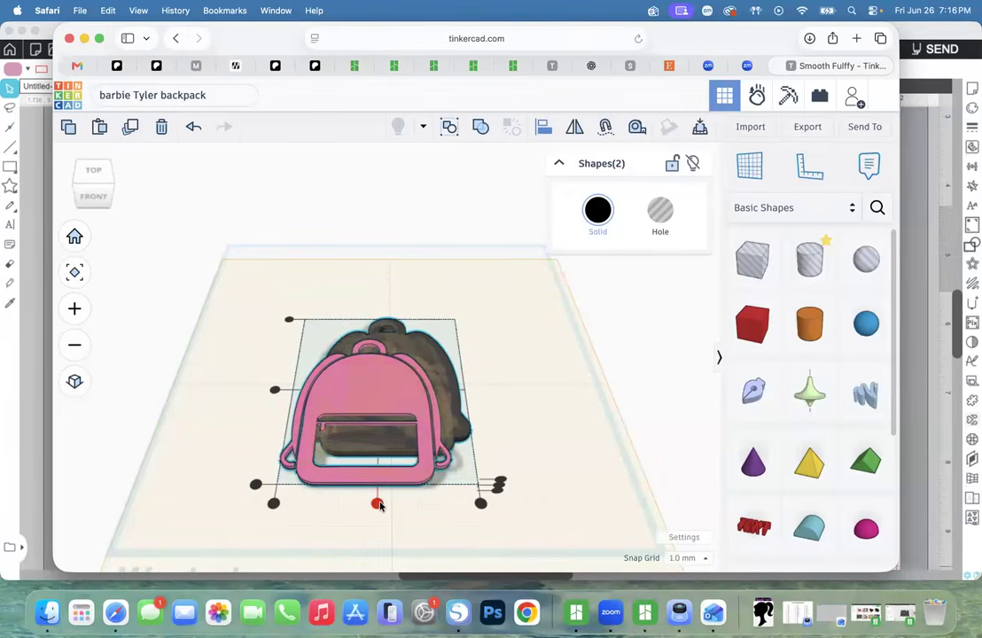
{"action": "left_click", "coordinate": [377, 503]}
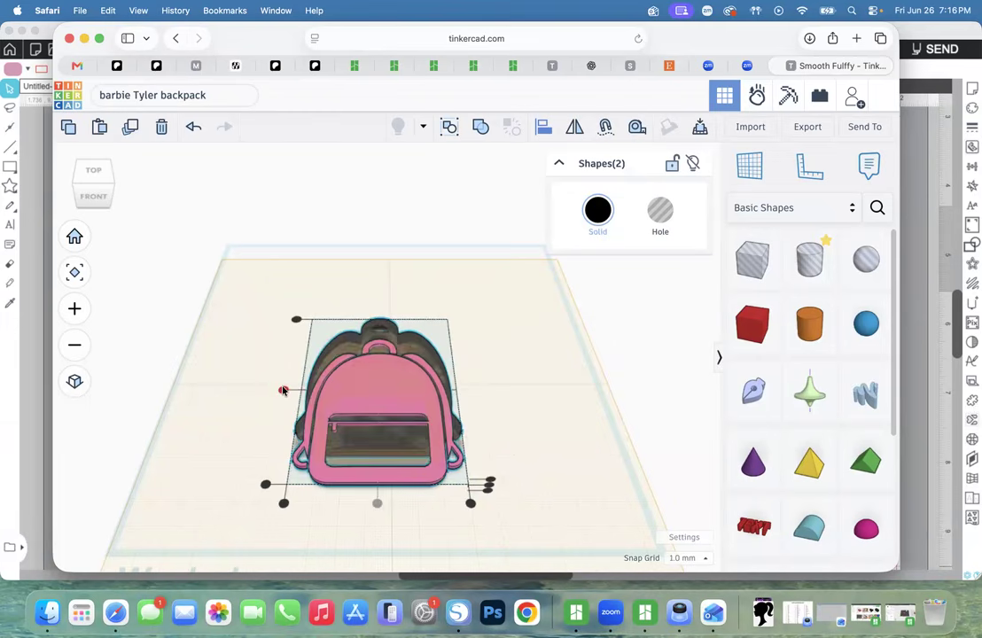
{"action": "left_click", "coordinate": [283, 391]}
{"action": "left_click", "coordinate": [180, 258]}
{"action": "left_click", "coordinate": [100, 181]}
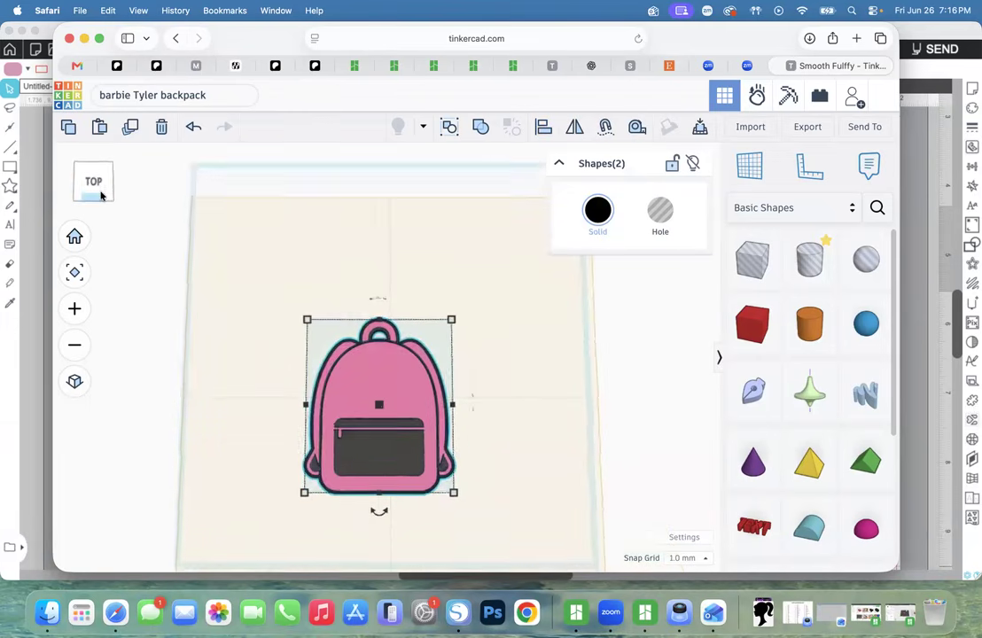
{"action": "left_click", "coordinate": [100, 196]}
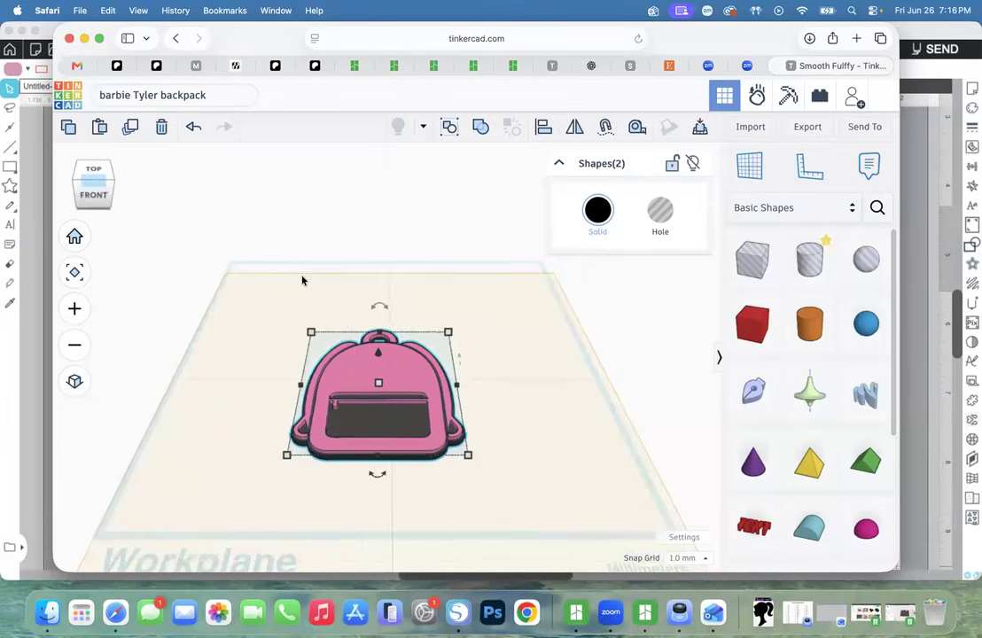
{"action": "left_click", "coordinate": [452, 272]}
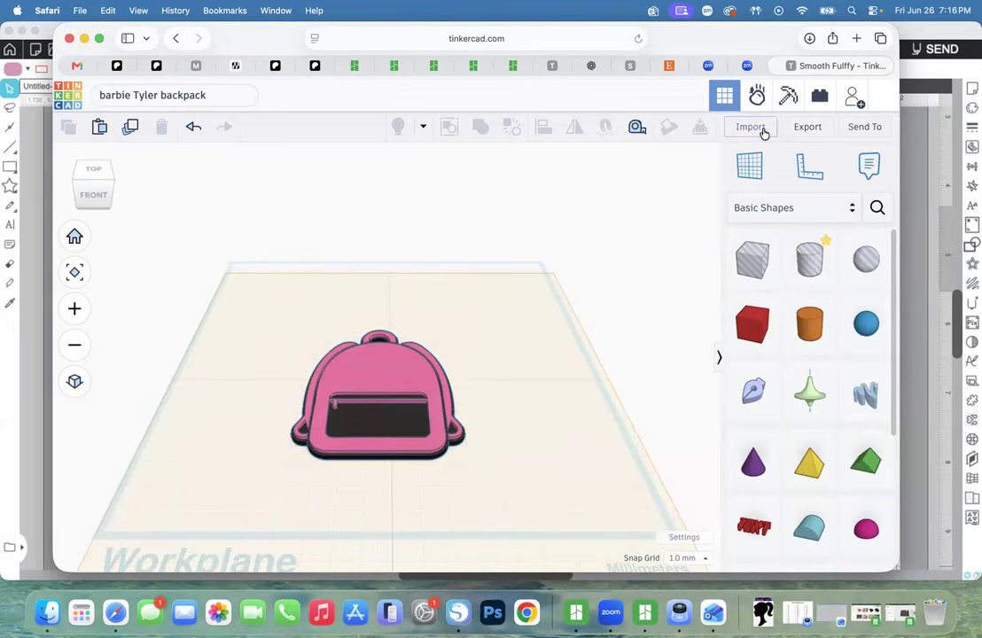
Place a workplane on the pink front's top face and import barbie head.svg at 100% scale, centered on the artboard.
{"action": "left_click", "coordinate": [749, 167]}
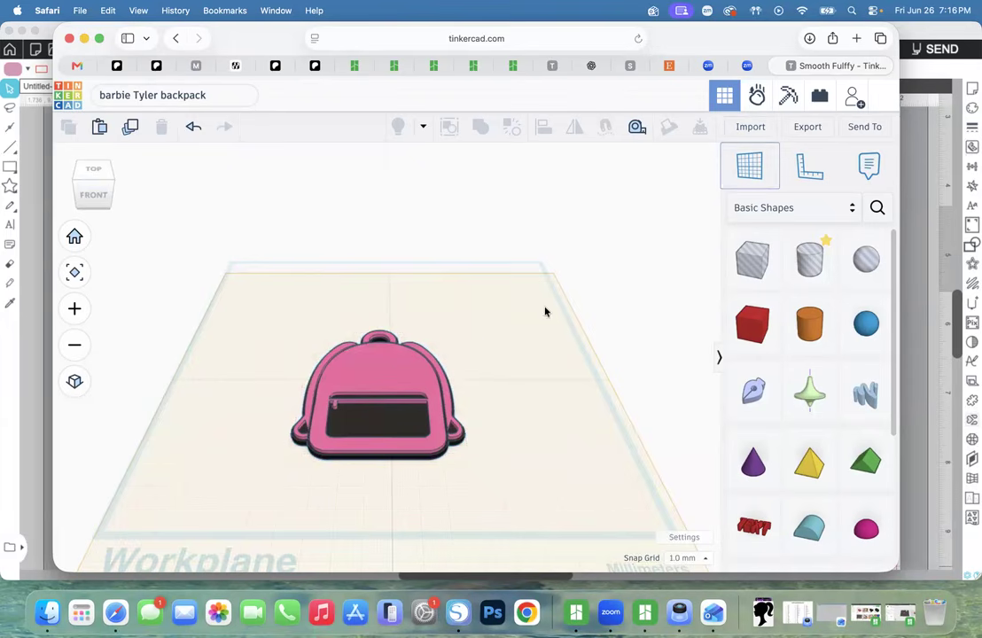
{"action": "left_click", "coordinate": [395, 368]}
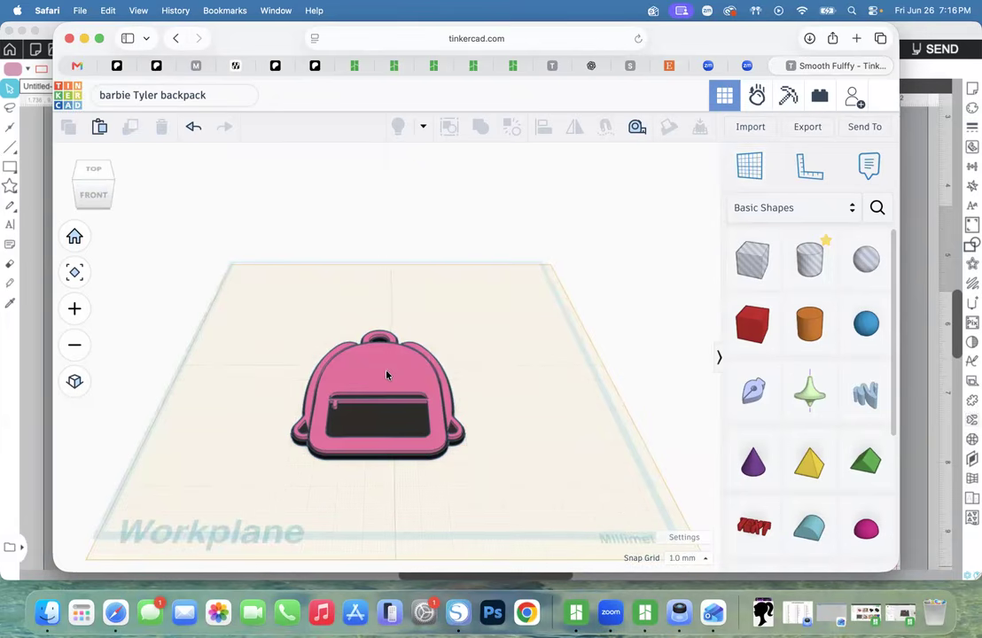
{"action": "left_click", "coordinate": [752, 129]}
{"action": "left_click", "coordinate": [493, 327]}
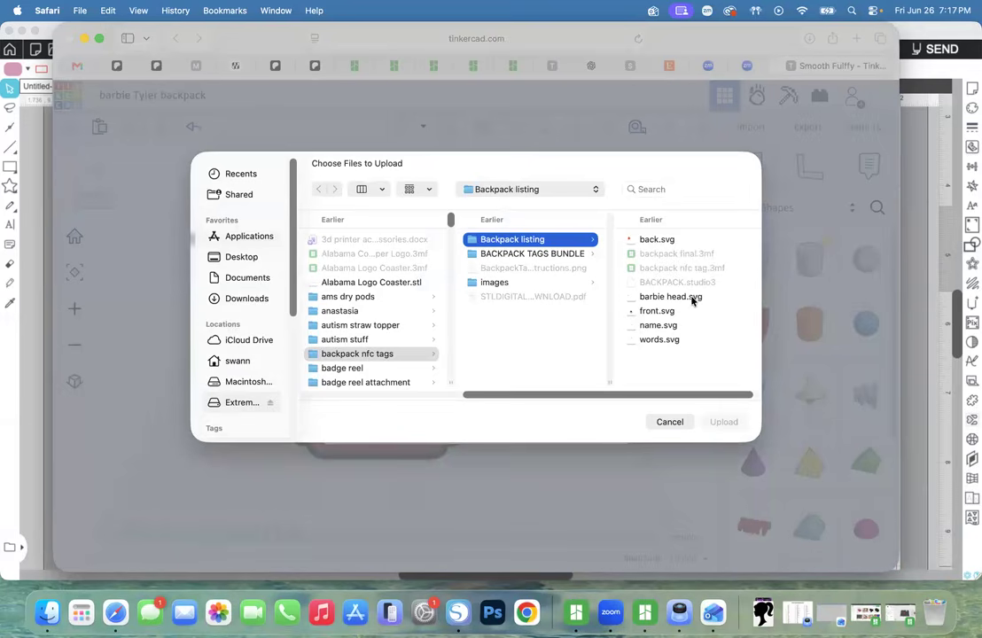
{"action": "left_click", "coordinate": [691, 297]}
{"action": "left_click", "coordinate": [720, 423]}
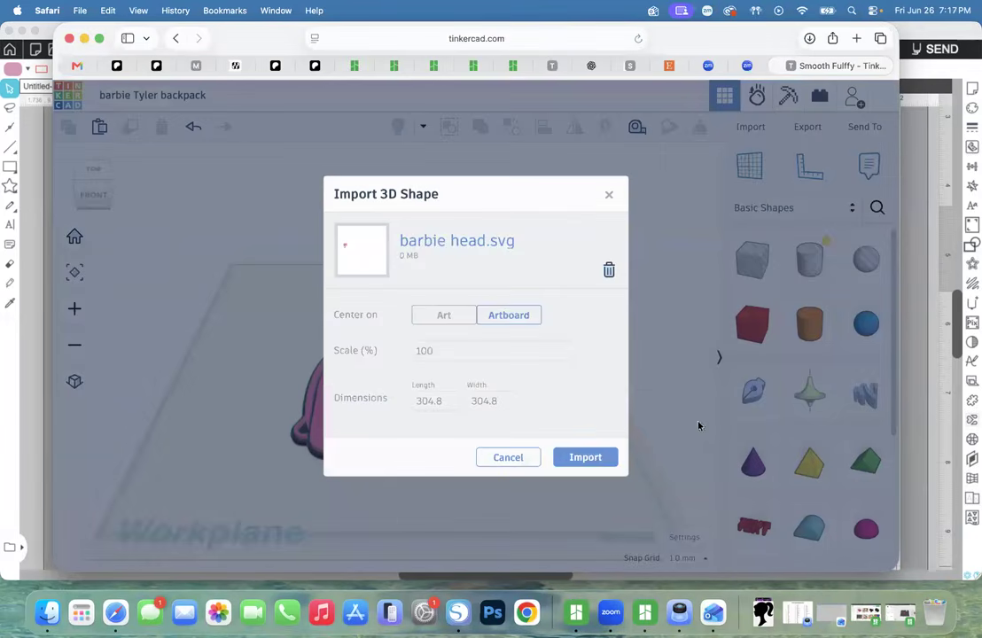
{"action": "left_click", "coordinate": [591, 457]}
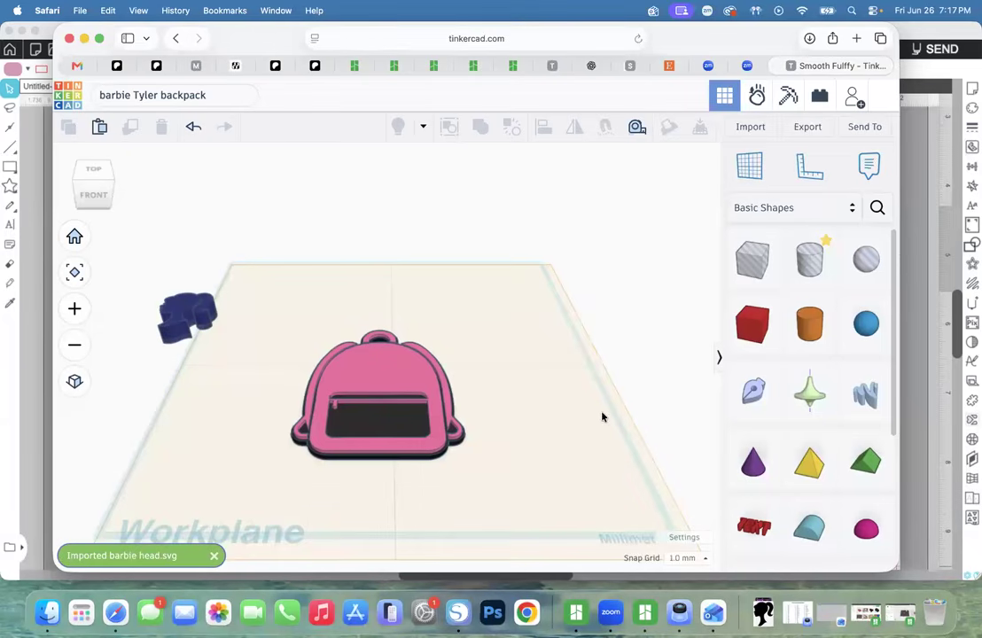
Move the imported Barbie head behind the backpack and set its quality to 19 and its solid color to hex 000000.
{"action": "left_click_drag", "start_coordinate": [174, 303], "coordinate": [408, 279]}
{"action": "left_click_drag", "start_coordinate": [589, 342], "coordinate": [648, 341]}
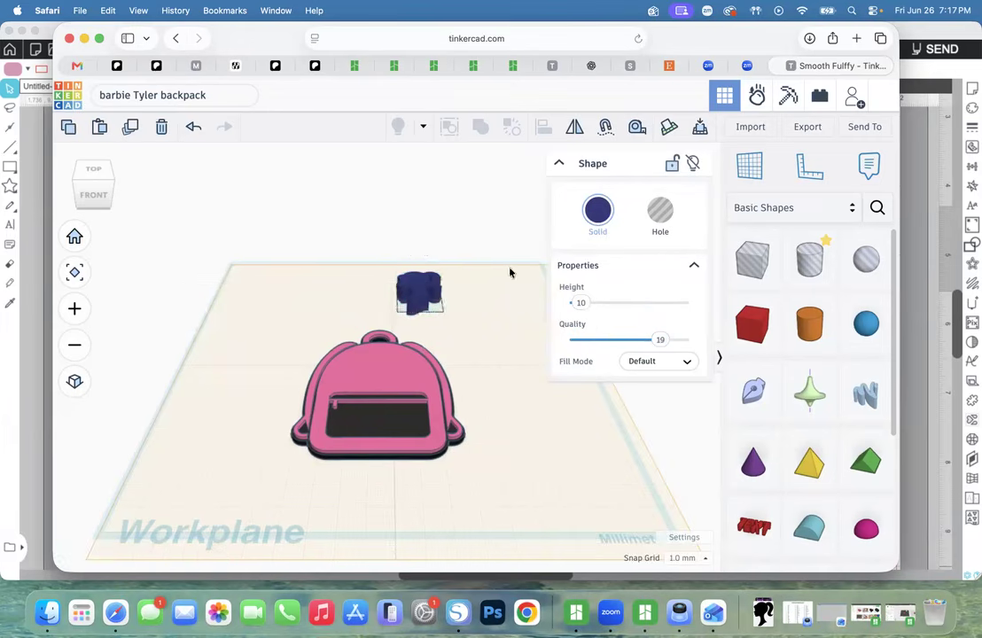
{"action": "left_click", "coordinate": [596, 220]}
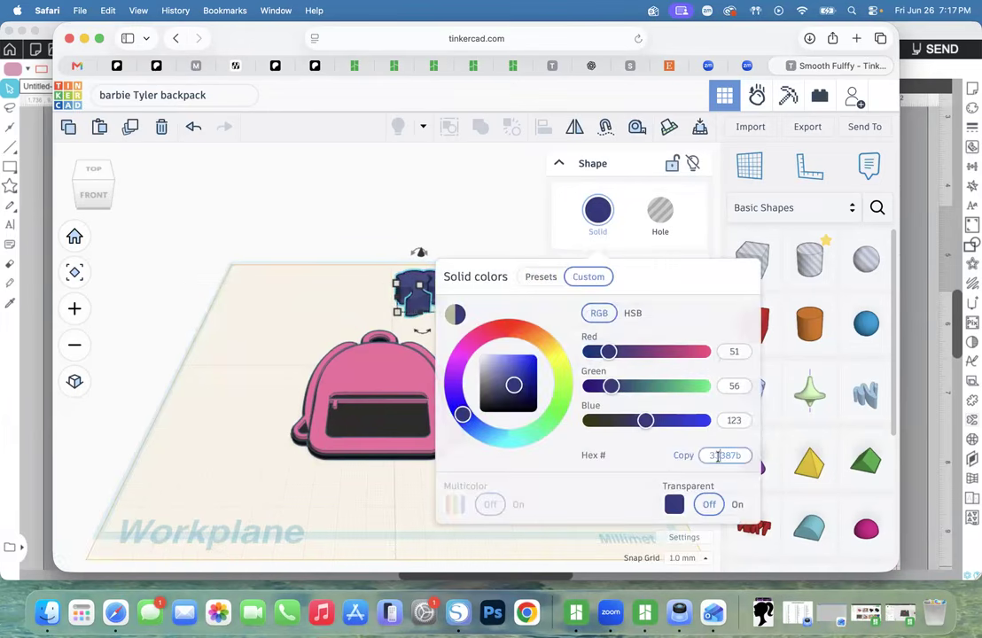
{"action": "type", "text": "00"}
{"action": "left_click_drag", "start_coordinate": [746, 456], "coordinate": [669, 454]}
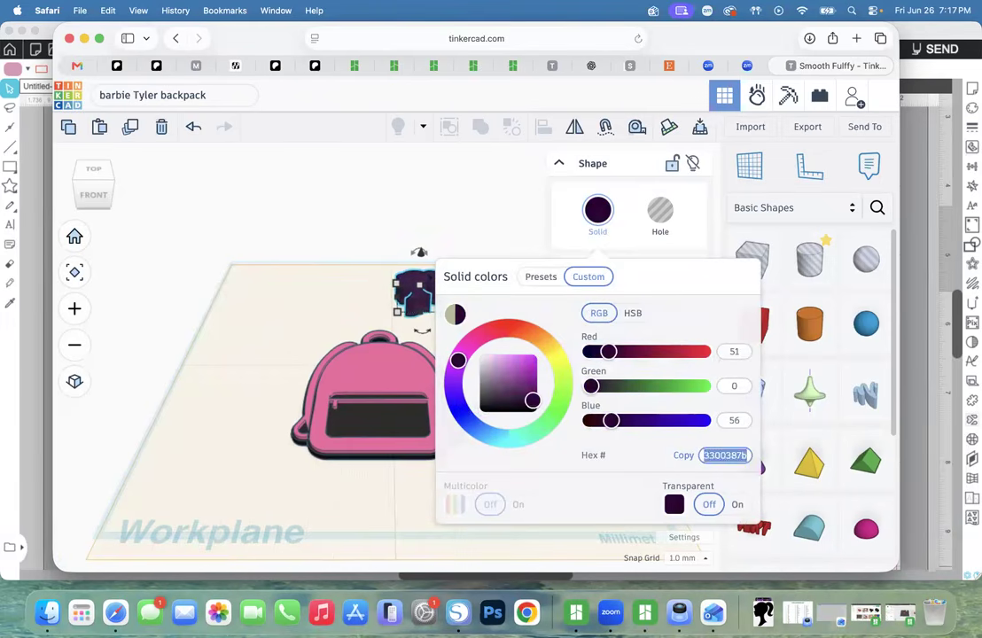
{"action": "type", "text": "000000"}
{"action": "left_click", "coordinate": [351, 520]}
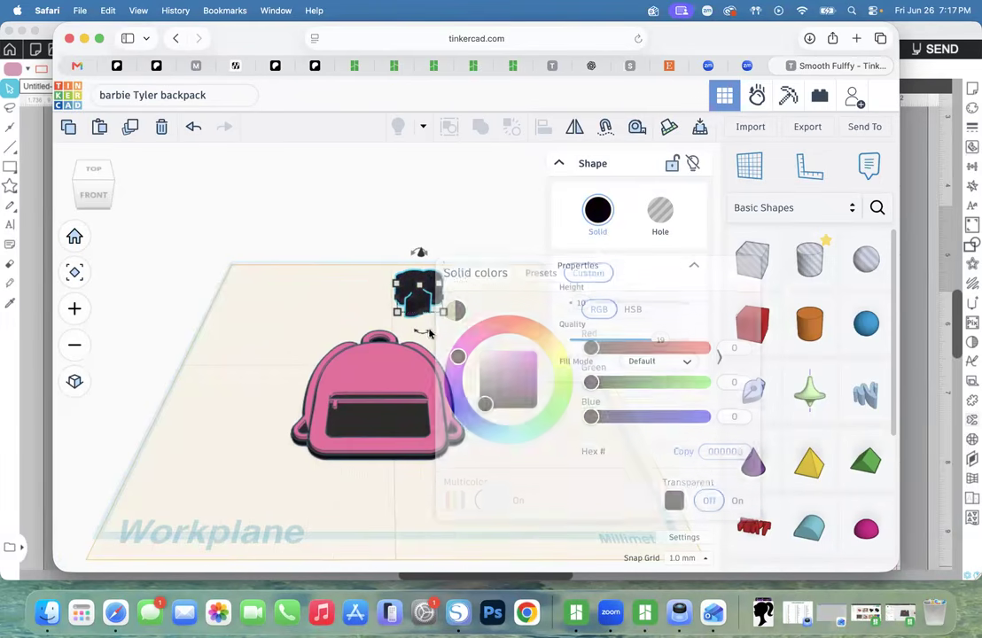
Set the Barbie head's height to 1.2 mm and nudge it slightly behind the backpack.
{"action": "left_click", "coordinate": [480, 295]}
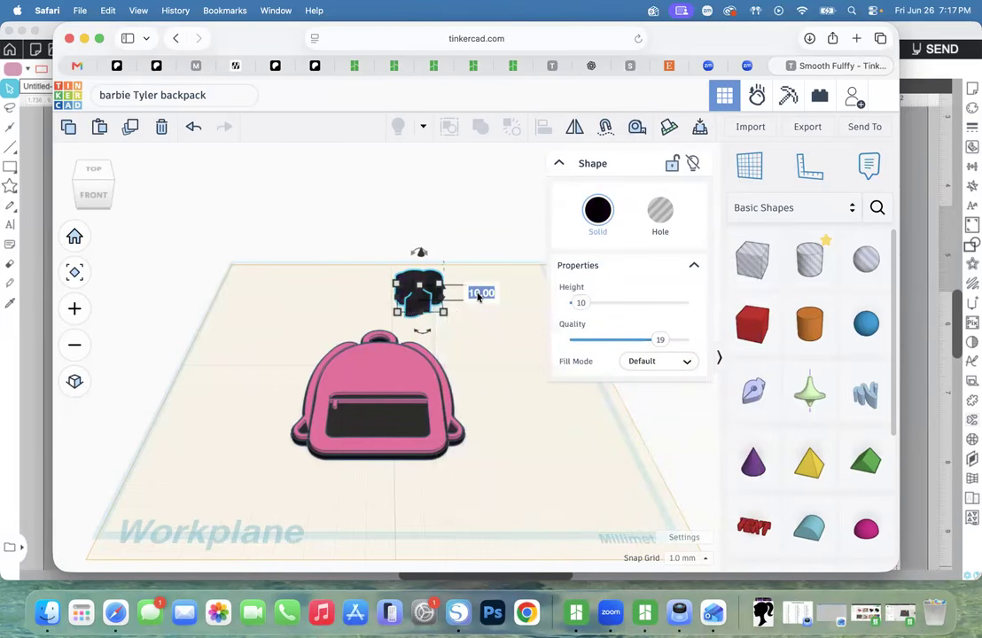
{"action": "type", "text": "1.2"}
{"action": "key", "text": "Return"}
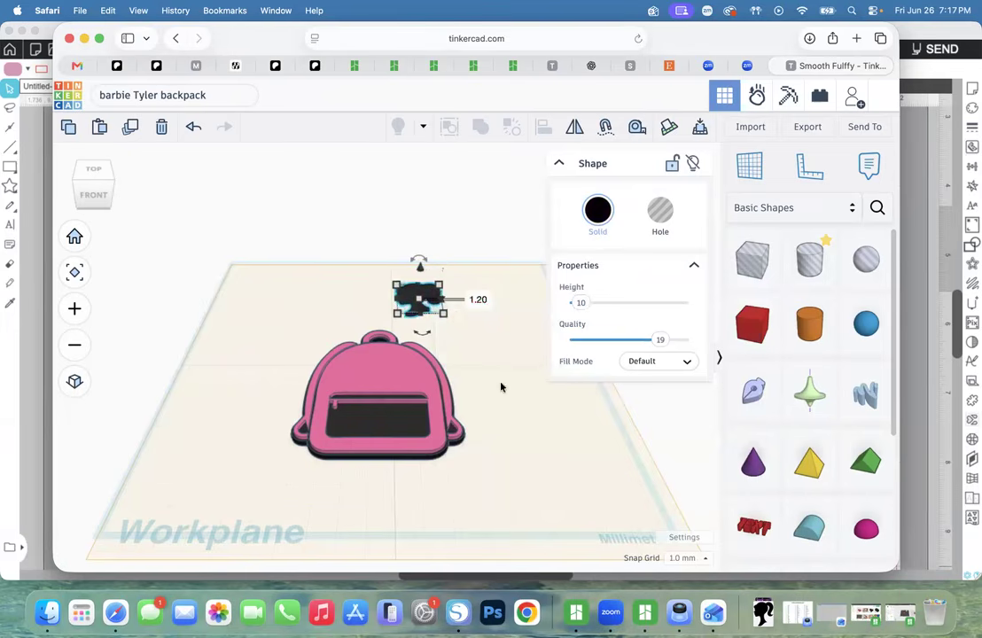
{"action": "left_click", "coordinate": [433, 330]}
{"action": "left_click_drag", "start_coordinate": [413, 306], "coordinate": [424, 309]}
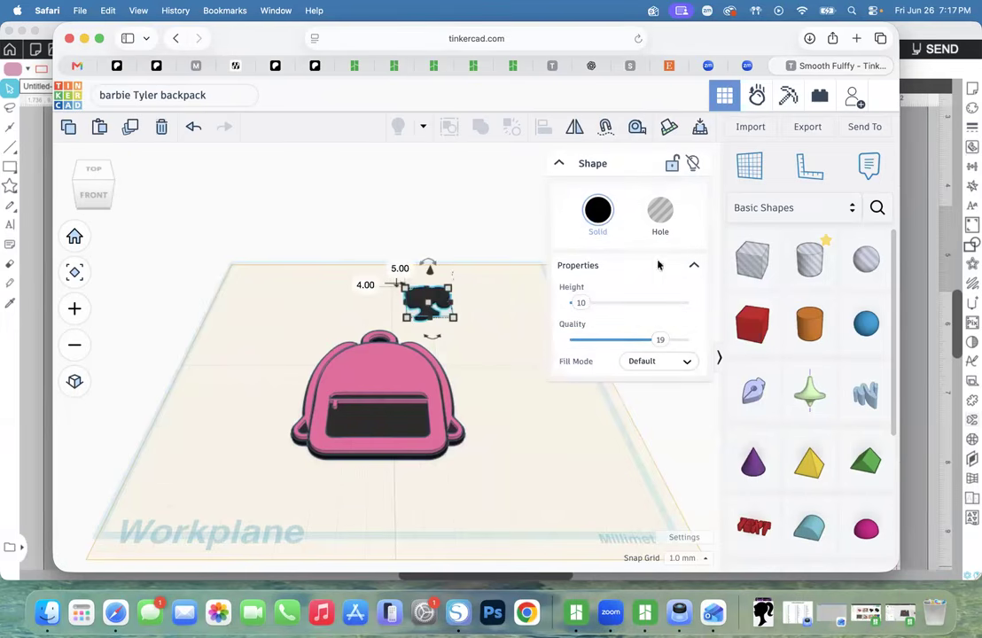
Move the black backpack aside and place the Barbie head on the pink front's top face, centered above the pocket.
{"action": "left_click", "coordinate": [744, 168]}
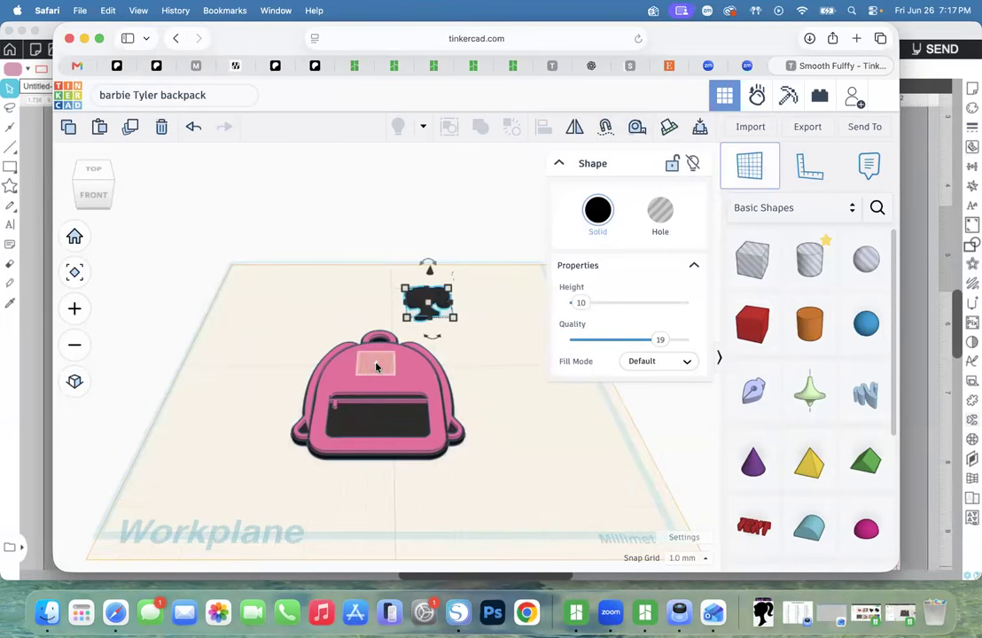
{"action": "left_click", "coordinate": [376, 366]}
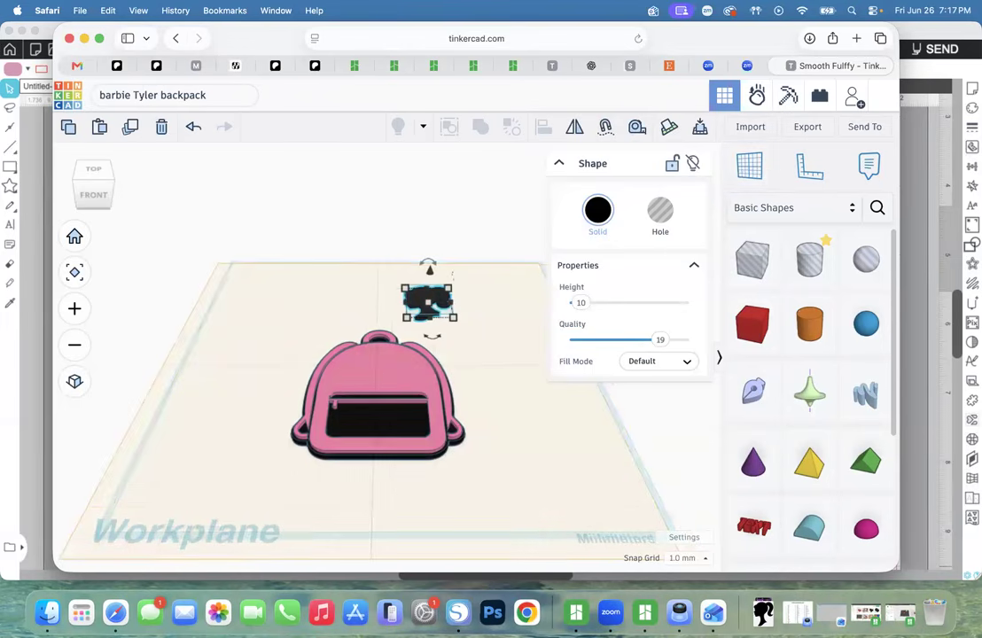
{"action": "key", "text": "d"}
{"action": "left_click_drag", "start_coordinate": [370, 376], "coordinate": [663, 394]}
{"action": "left_click_drag", "start_coordinate": [422, 303], "coordinate": [378, 367]}
{"action": "left_click", "coordinate": [103, 188]}
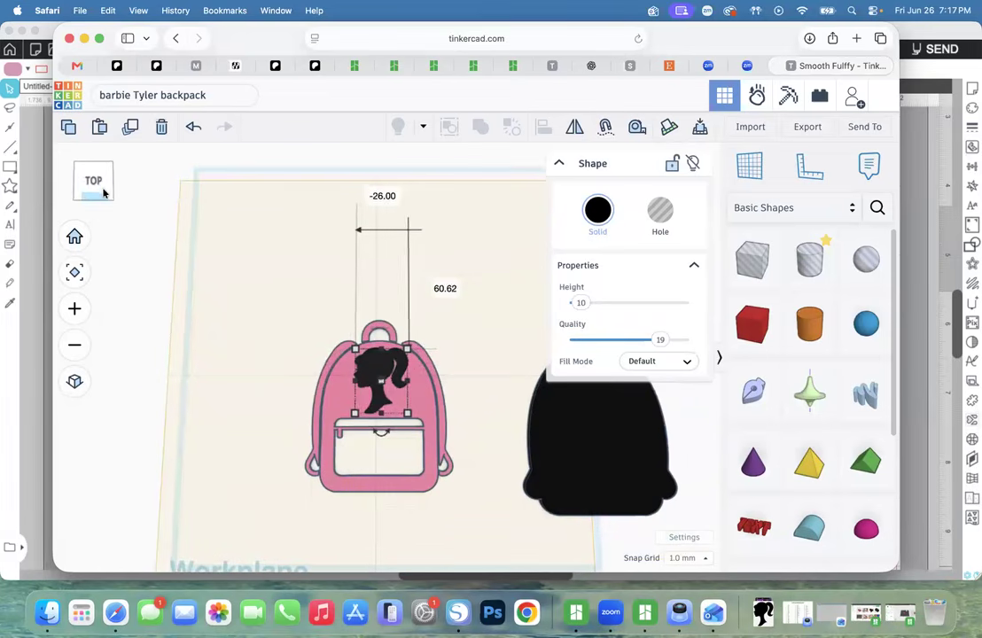
{"action": "left_click", "coordinate": [226, 254]}
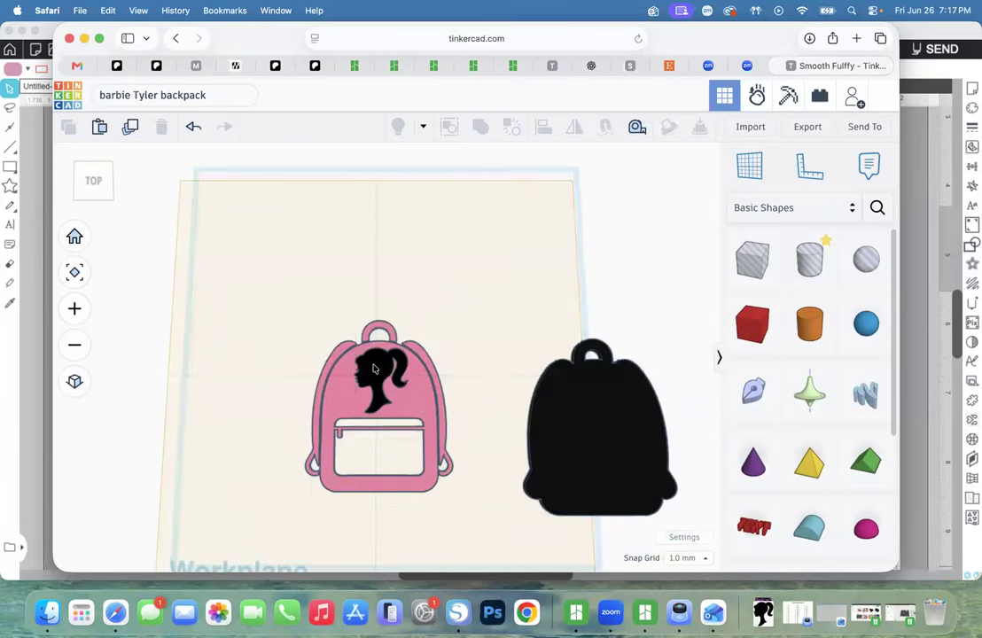
Turn the snap grid off for fine positioning of the Barbie head.
{"action": "left_click", "coordinate": [373, 369]}
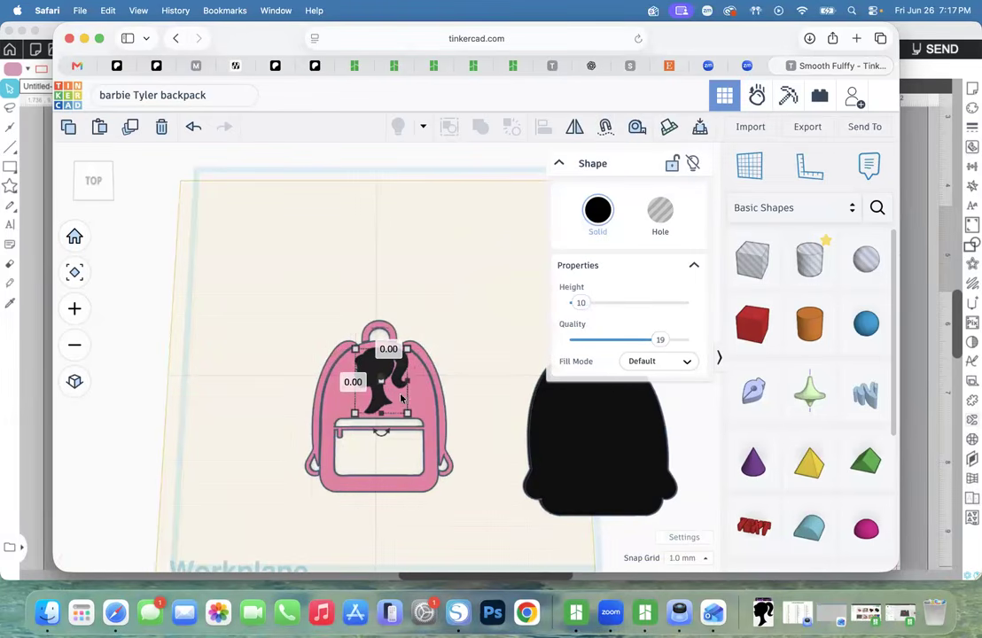
{"action": "left_click", "coordinate": [691, 558]}
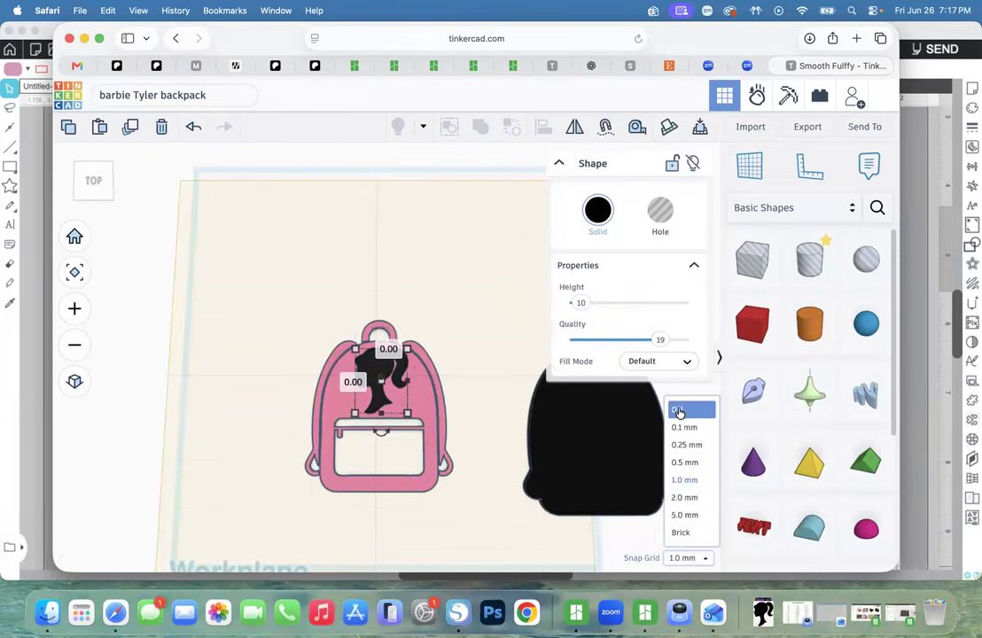
{"action": "left_click", "coordinate": [679, 411]}
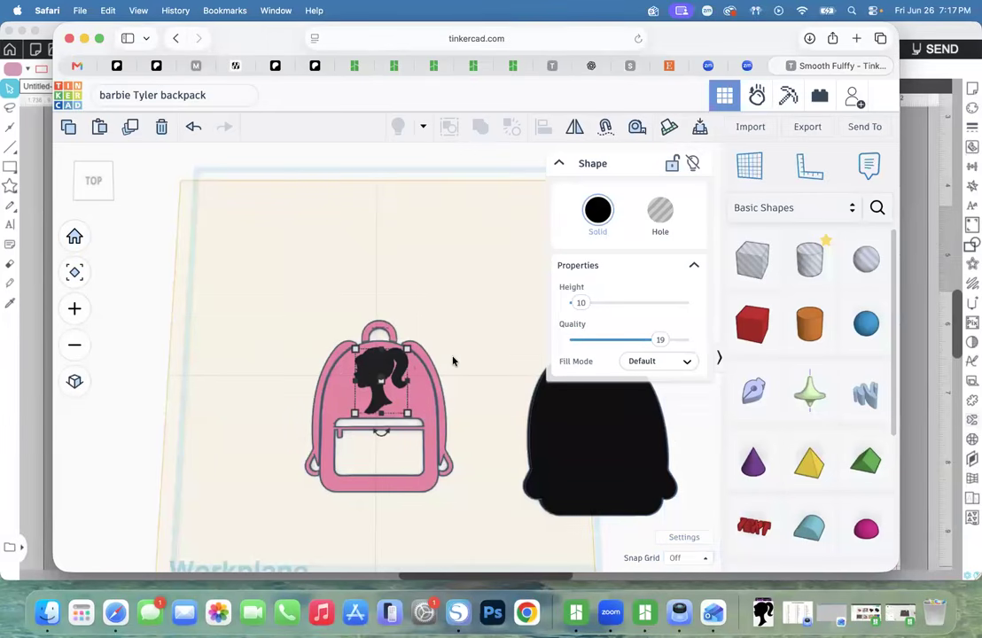
{"action": "left_click", "coordinate": [308, 282]}
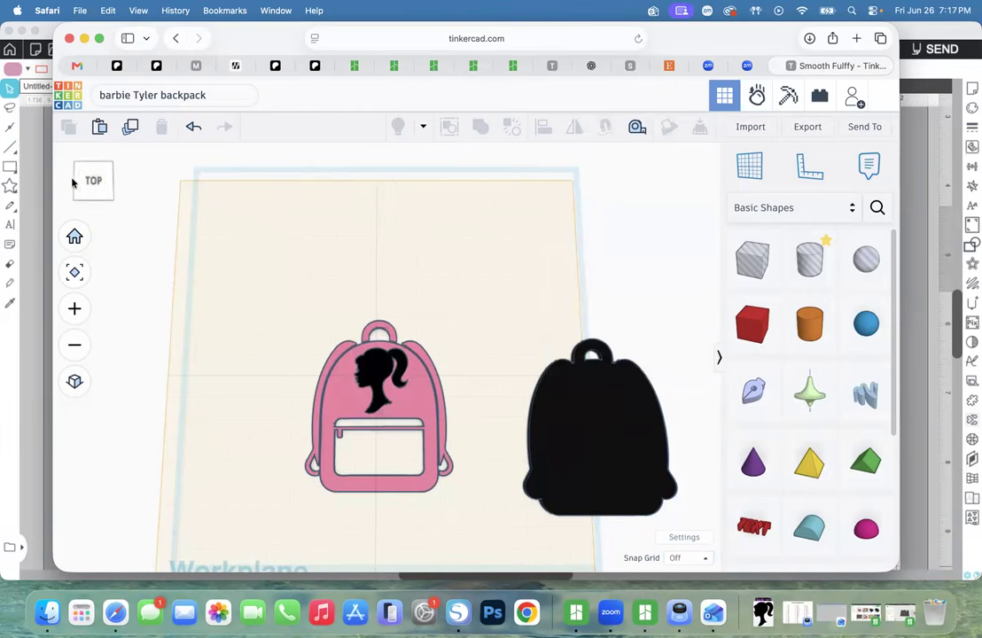
Lower the Barbie head 1.2 mm into the pink front.
{"action": "left_click_drag", "start_coordinate": [89, 184], "coordinate": [92, 173]}
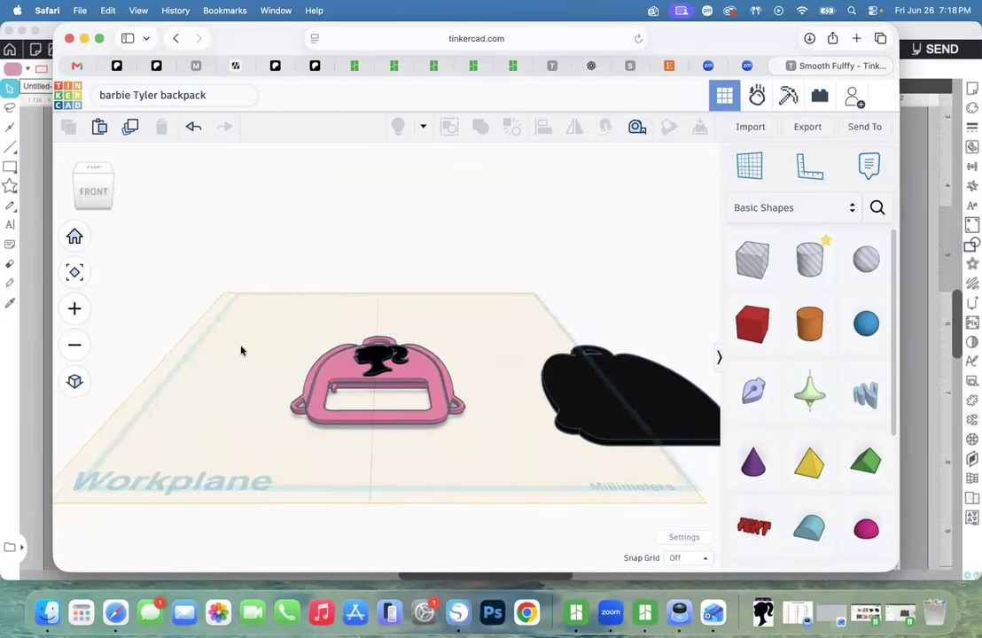
{"action": "scroll", "coordinate": [245, 325], "scroll_direction": "up", "scroll_amount": 2}
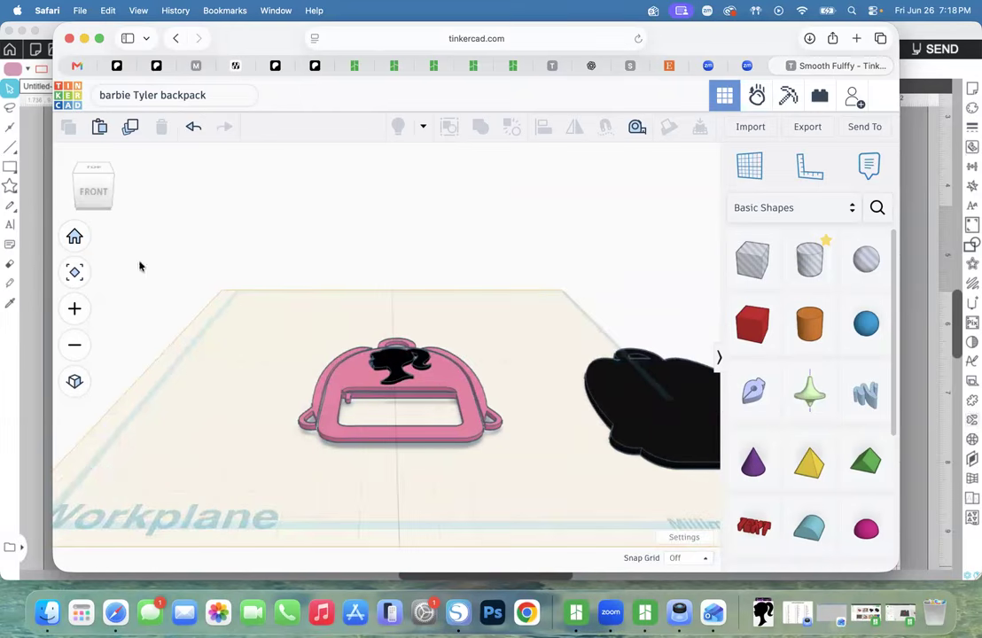
{"action": "left_click", "coordinate": [398, 368]}
{"action": "left_click", "coordinate": [75, 272]}
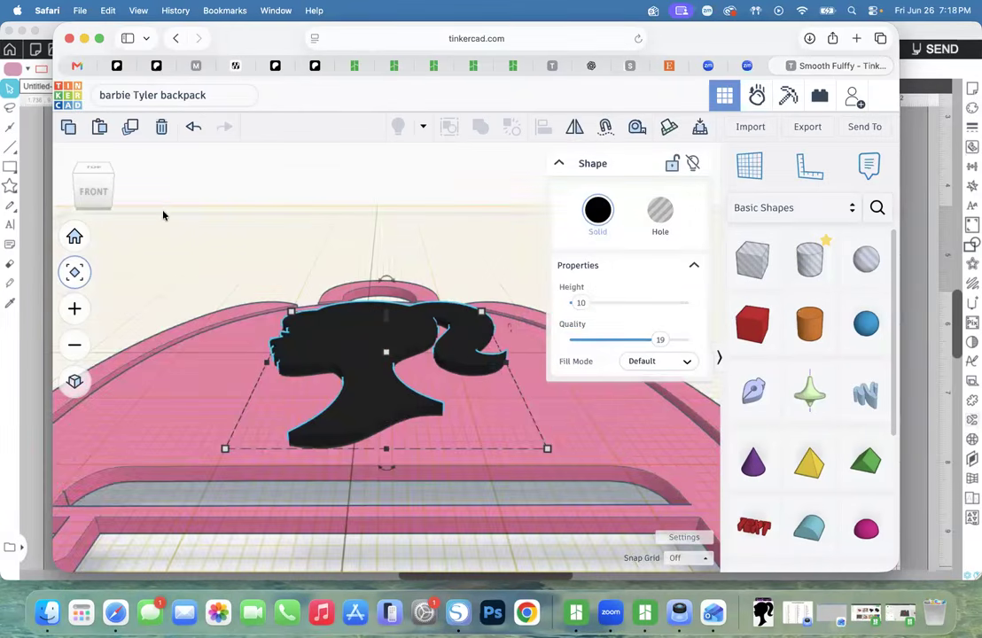
{"action": "left_click", "coordinate": [228, 282]}
{"action": "left_click", "coordinate": [337, 339]}
{"action": "mouse_move", "coordinate": [386, 319]}
{"action": "left_mouse_down"}
{"action": "mouse_move", "coordinate": [386, 302]}
{"action": "mouse_move", "coordinate": [384, 317]}
{"action": "left_mouse_up"}
{"action": "key", "text": "d"}
{"action": "left_click_drag", "start_coordinate": [386, 319], "coordinate": [439, 348]}
{"action": "left_click", "coordinate": [436, 339]}
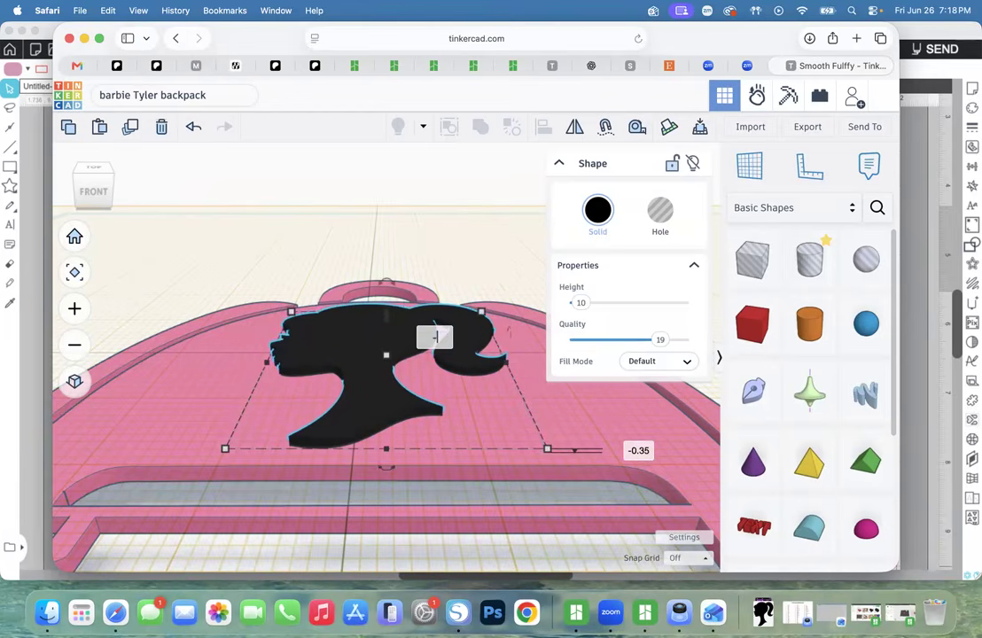
{"action": "type", "text": "-1.2"}
{"action": "key", "text": "Return"}
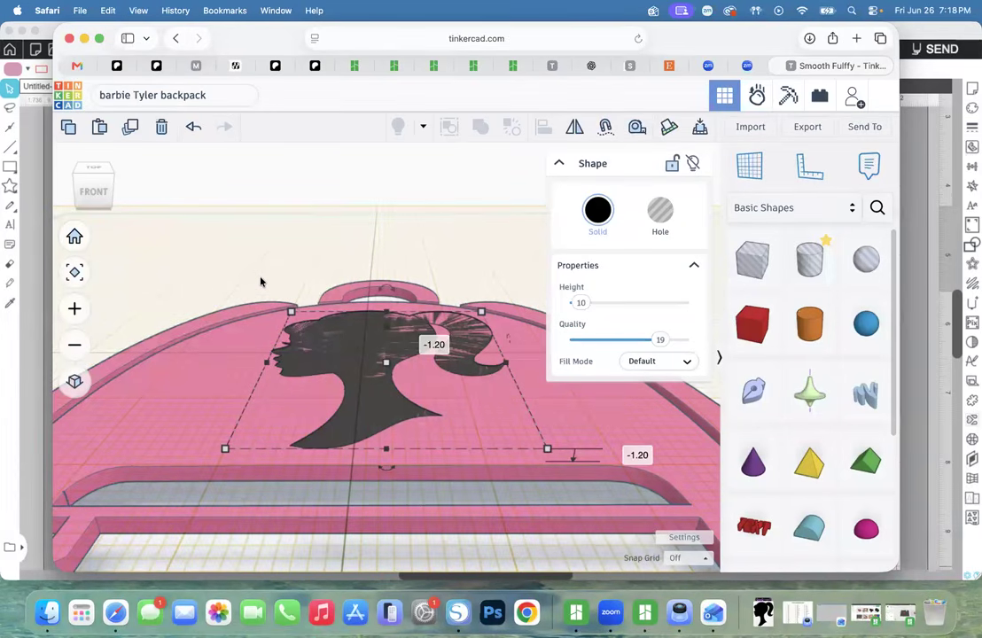
Duplicate the sunken Barbie head in place and turn the copy into a hole.
{"action": "left_click", "coordinate": [128, 131]}
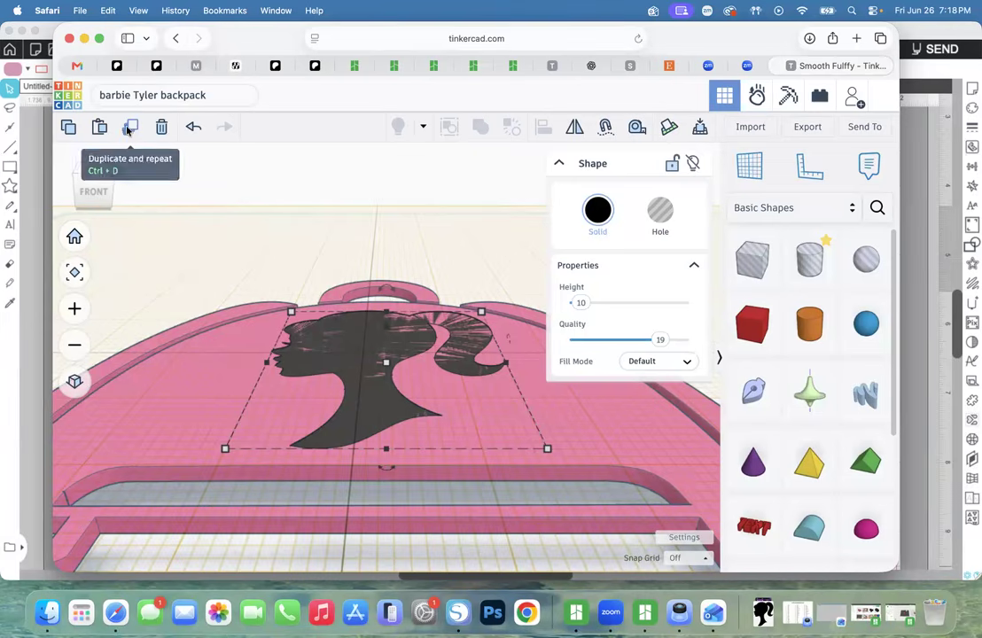
{"action": "left_click", "coordinate": [667, 211]}
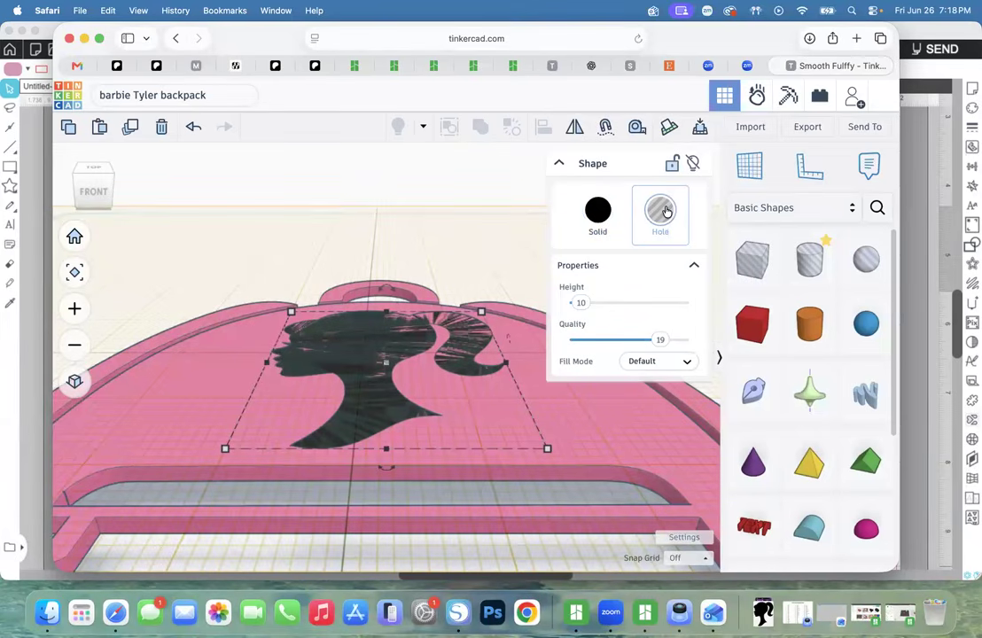
Cut the hole copy of the Barbie head out of the pink front by grouping the two as a union.
{"action": "left_click", "coordinate": [164, 380], "text": "shift"}
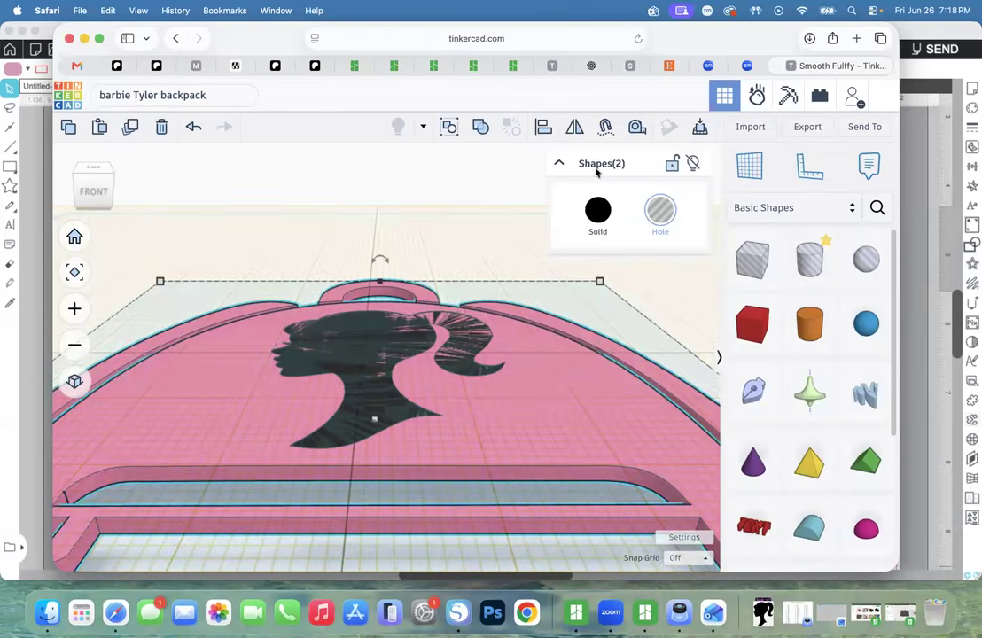
{"action": "left_click", "coordinate": [479, 130]}
{"action": "left_click", "coordinate": [93, 170]}
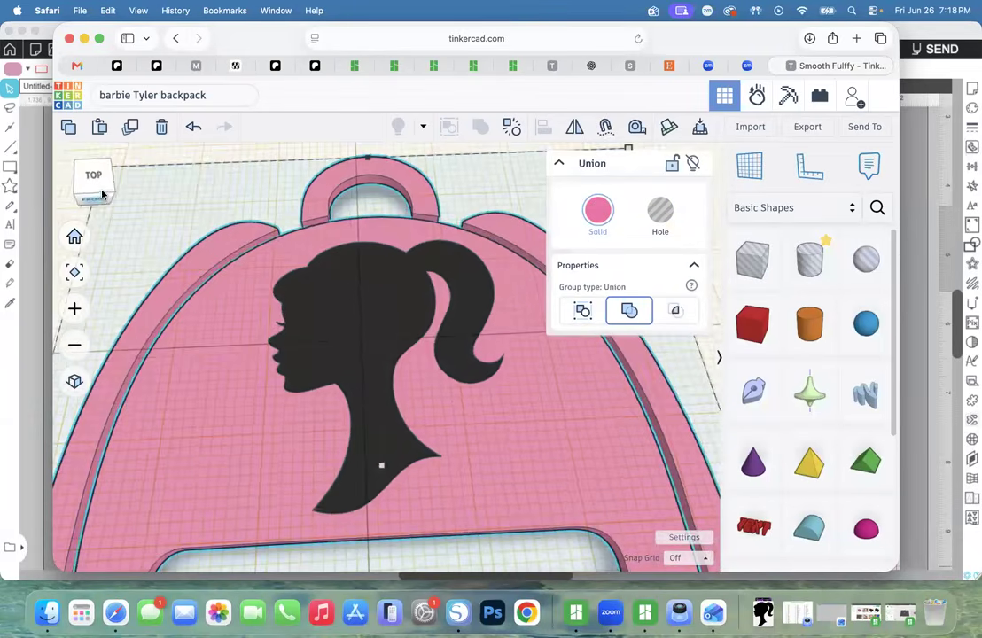
{"action": "left_click", "coordinate": [102, 193]}
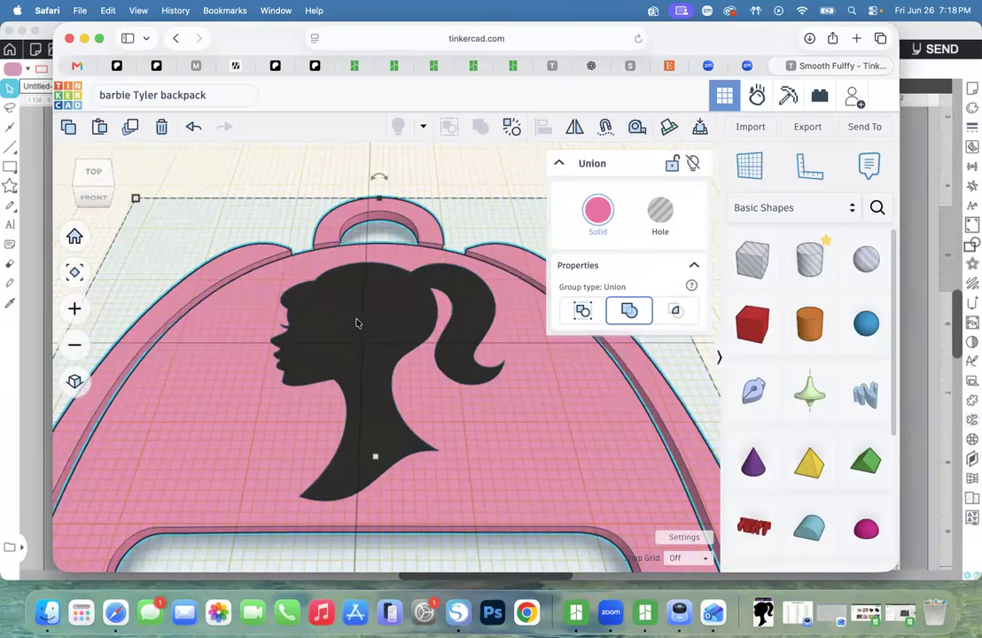
{"action": "scroll", "coordinate": [359, 321], "scroll_direction": "down", "scroll_amount": 5}
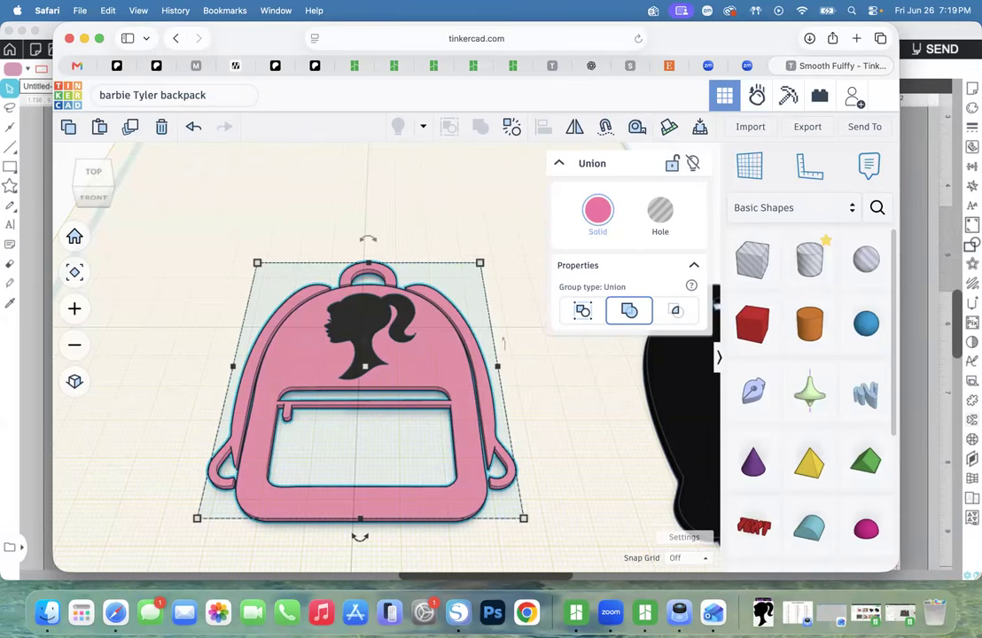
{"action": "left_click", "coordinate": [101, 197]}
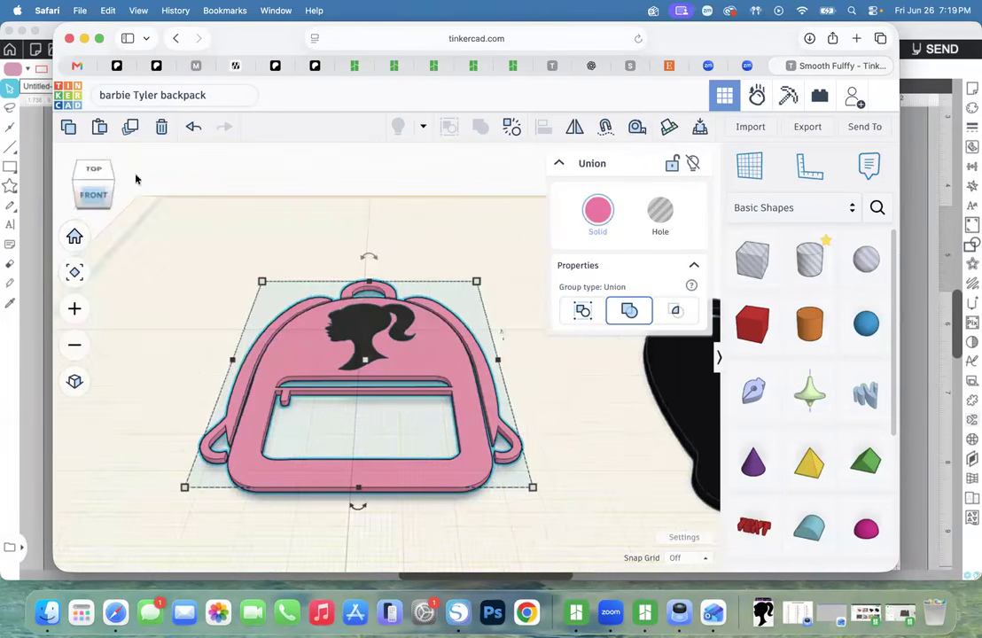
Undo the union cut, the hole copy and the sinking of the Barbie head, and check the head's elevation.
{"action": "left_click", "coordinate": [193, 129]}
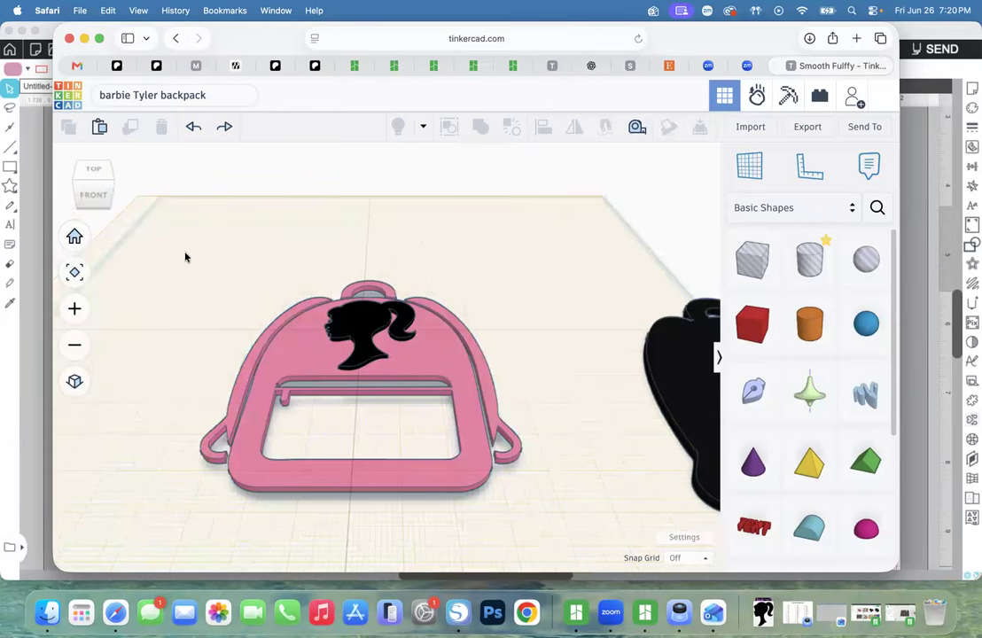
{"action": "left_click", "coordinate": [354, 339]}
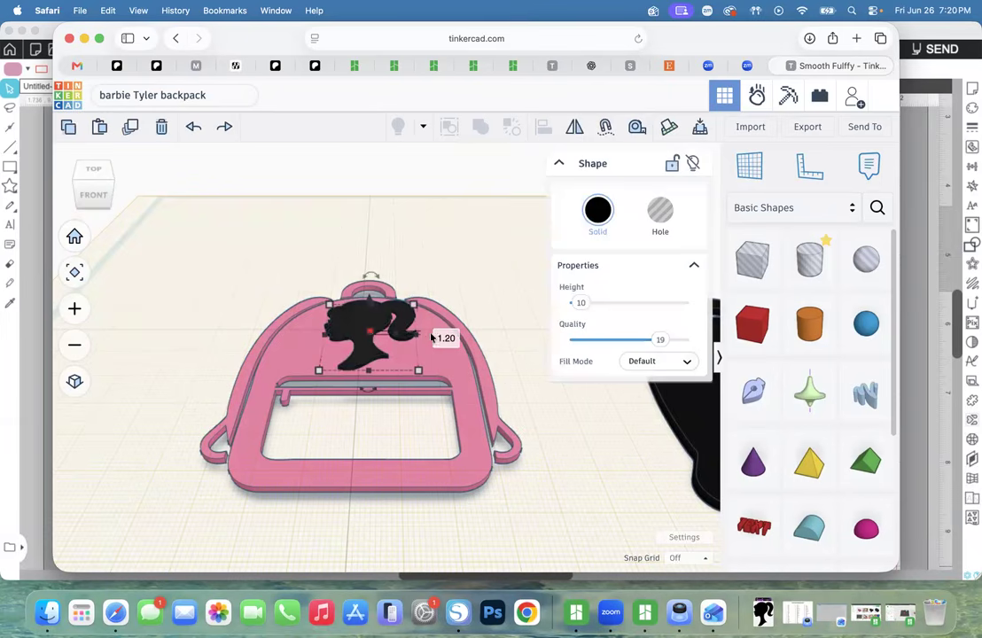
{"action": "left_click", "coordinate": [434, 334]}
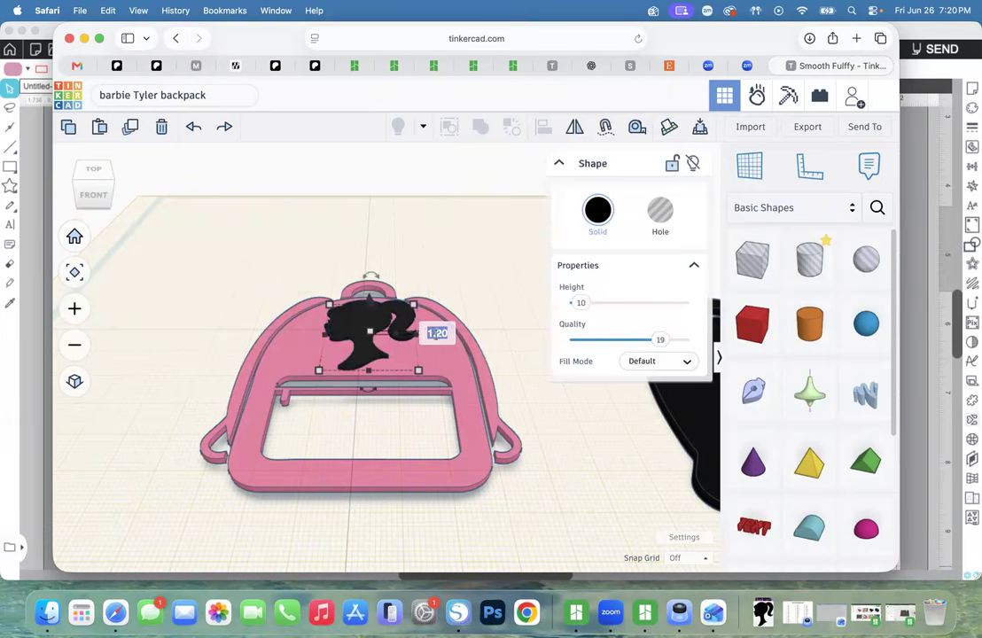
{"action": "scroll", "coordinate": [378, 300], "scroll_direction": "down", "scroll_amount": 3}
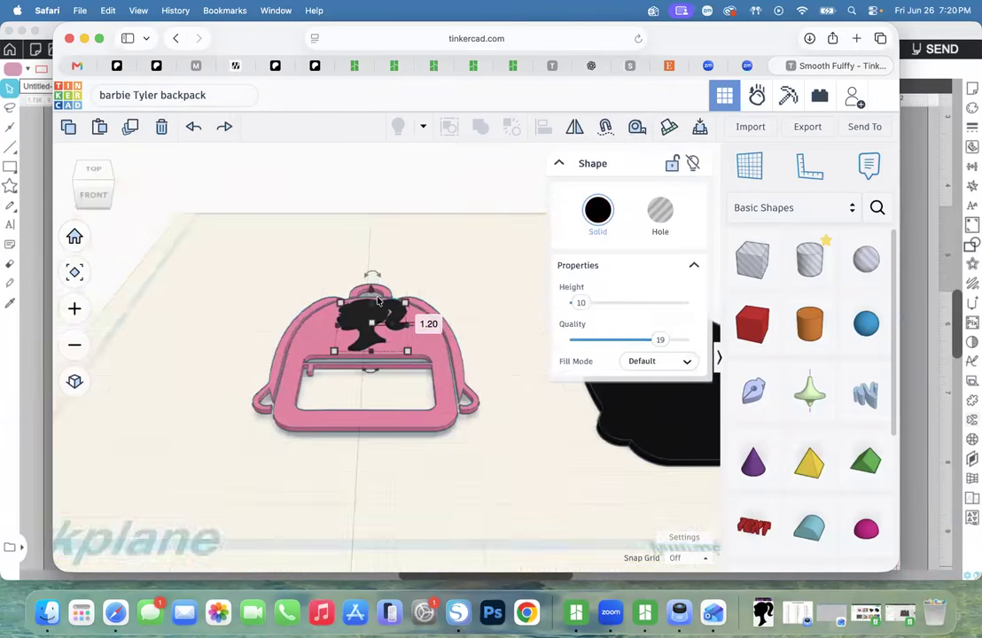
Lower the Barbie head 1 mm into the pink front.
{"action": "scroll", "coordinate": [378, 299], "scroll_direction": "up", "scroll_amount": 8}
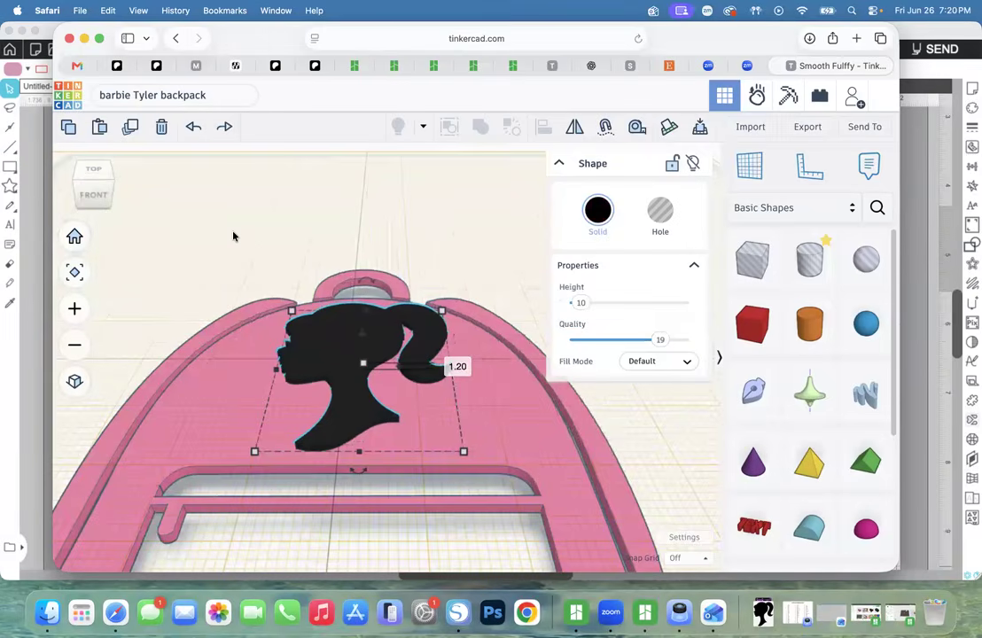
{"action": "left_click", "coordinate": [253, 255]}
{"action": "left_click", "coordinate": [329, 358]}
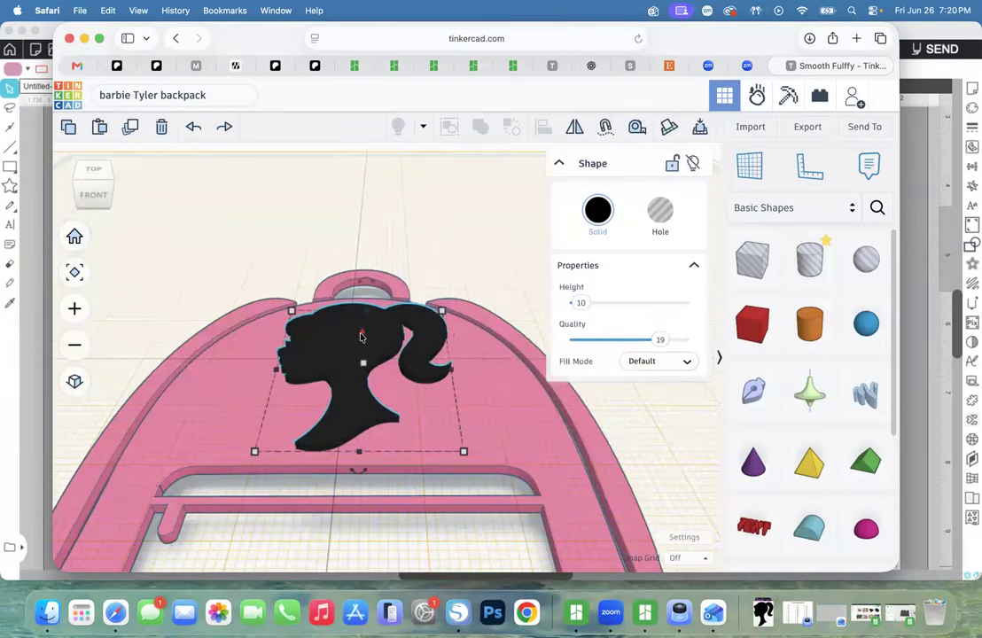
{"action": "left_click_drag", "start_coordinate": [361, 334], "coordinate": [362, 338]}
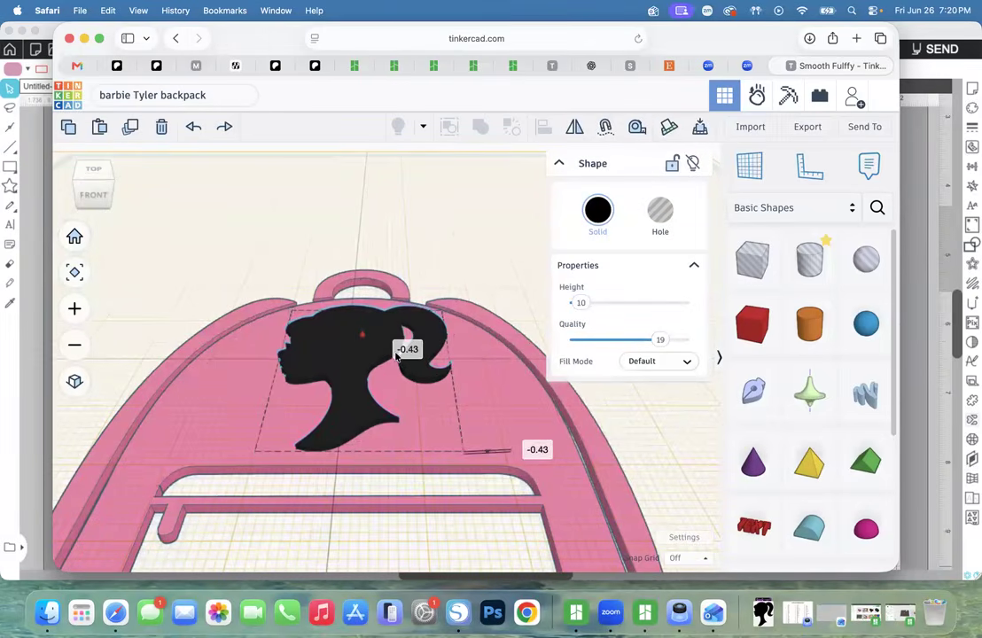
{"action": "left_click", "coordinate": [411, 352]}
{"action": "type", "text": "-"}
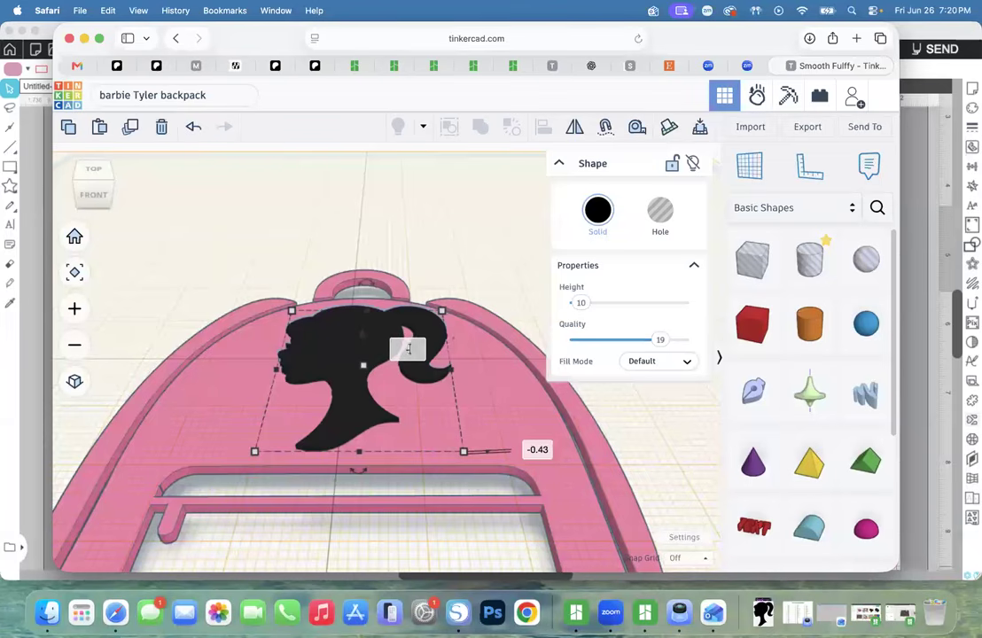
{"action": "type", "text": "1"}
{"action": "key", "text": "Return"}
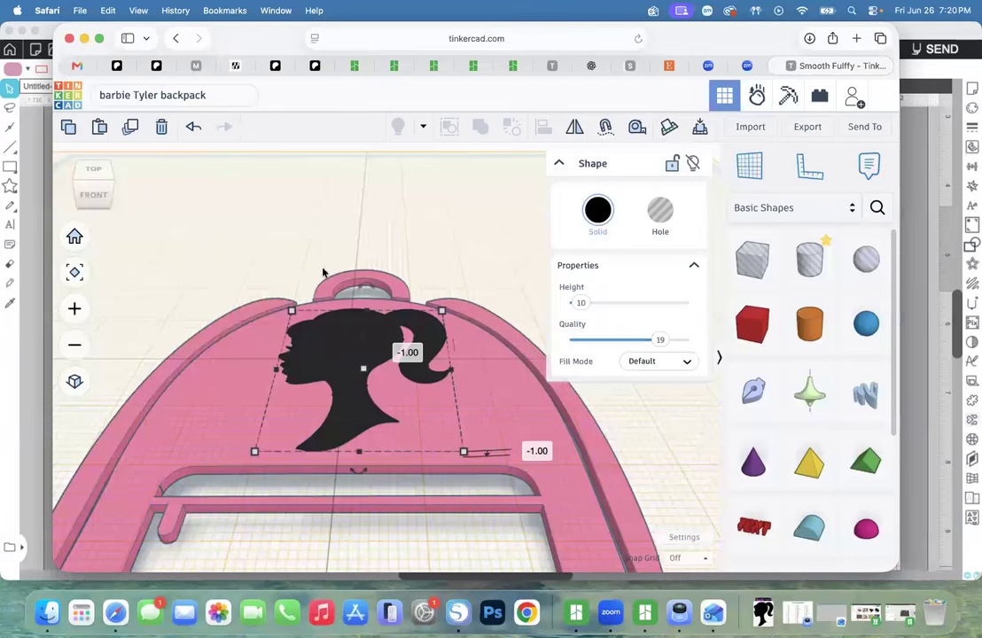
{"action": "left_click", "coordinate": [267, 213]}
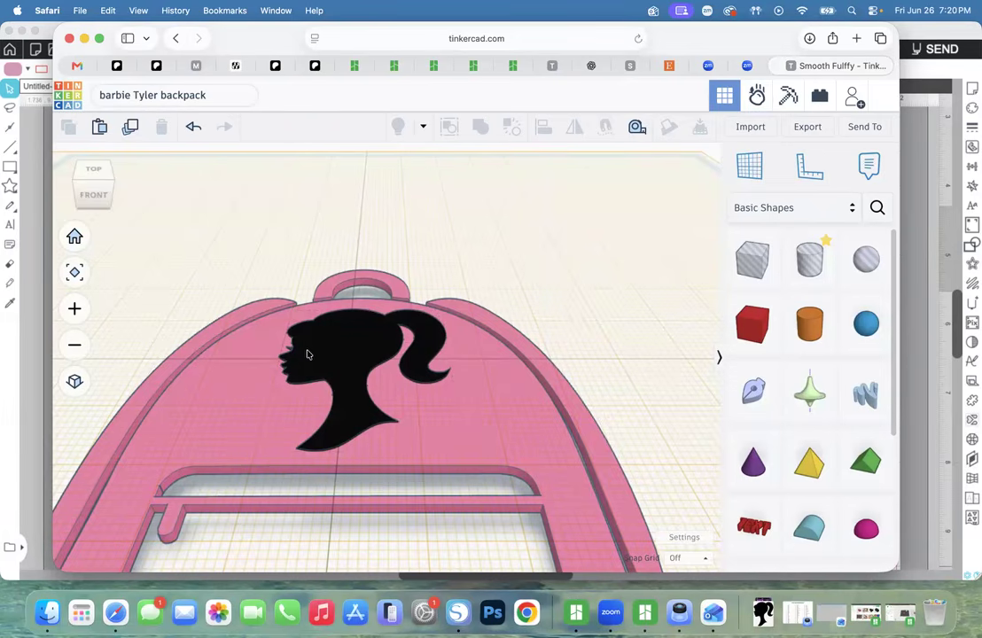
{"action": "left_click", "coordinate": [95, 180]}
{"action": "left_click_drag", "start_coordinate": [96, 181], "coordinate": [96, 180]}
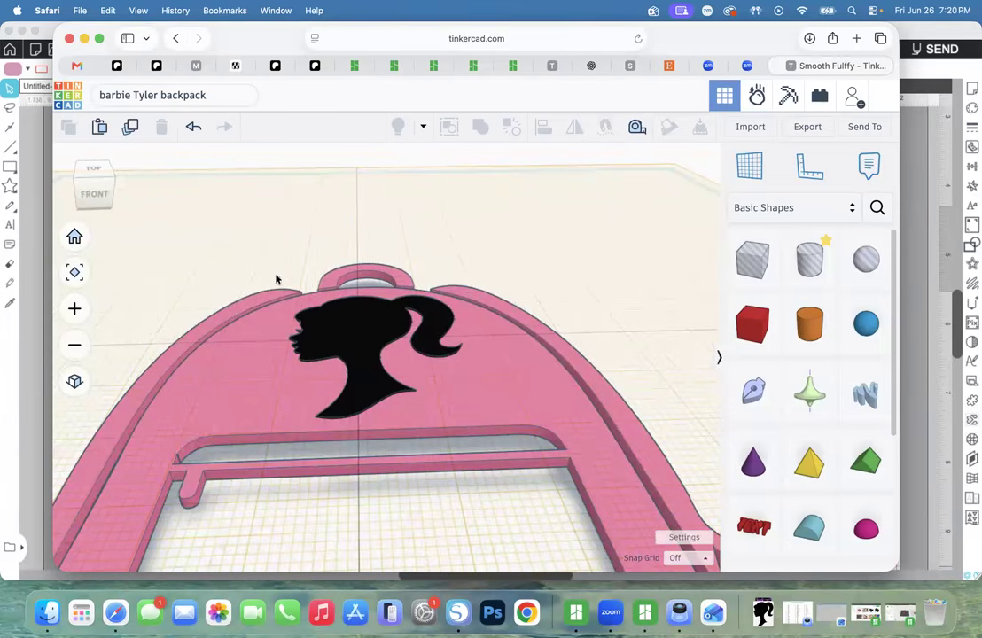
Raise the Barbie head back out of the pink front's surface.
{"action": "left_click", "coordinate": [335, 324]}
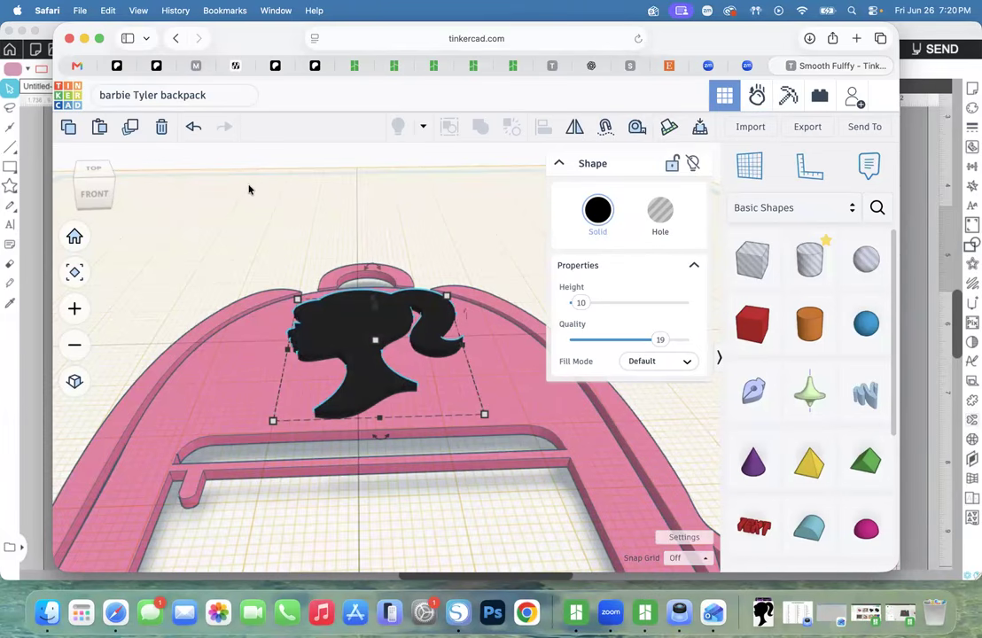
{"action": "left_click", "coordinate": [218, 220]}
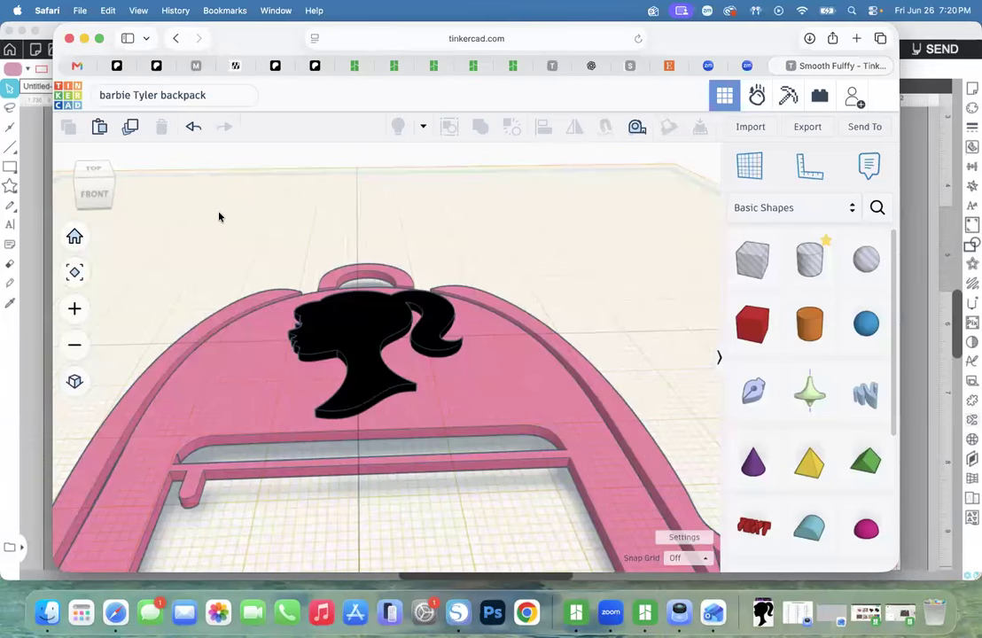
Move the black backpack underneath the pink front and select the stacked backpack parts together with the Barbie head.
{"action": "scroll", "coordinate": [285, 250], "scroll_direction": "down", "scroll_amount": 5}
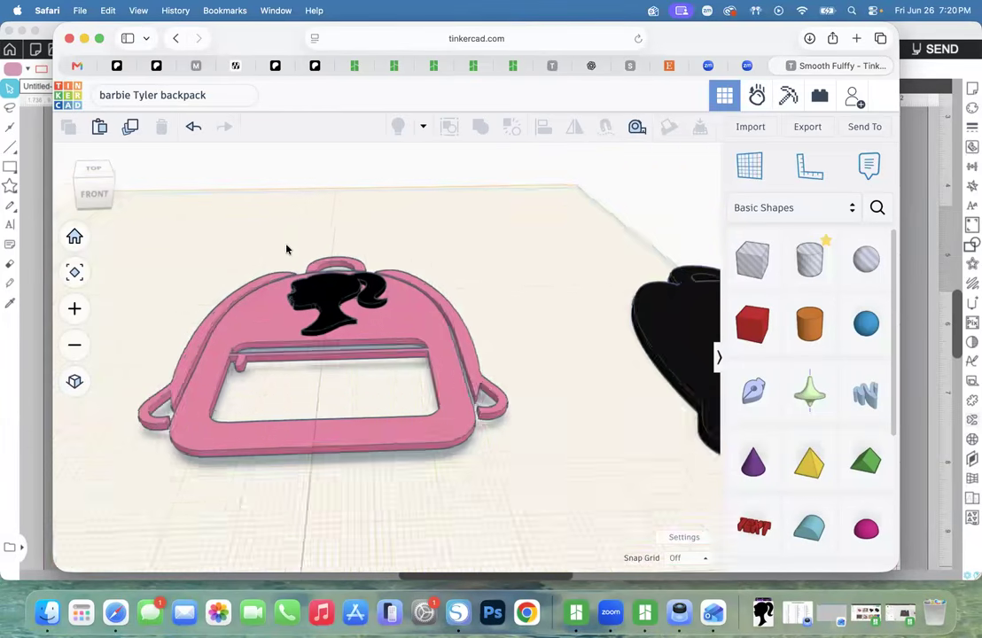
{"action": "left_click_drag", "start_coordinate": [616, 316], "coordinate": [258, 309]}
{"action": "left_click_drag", "start_coordinate": [508, 488], "coordinate": [199, 211]}
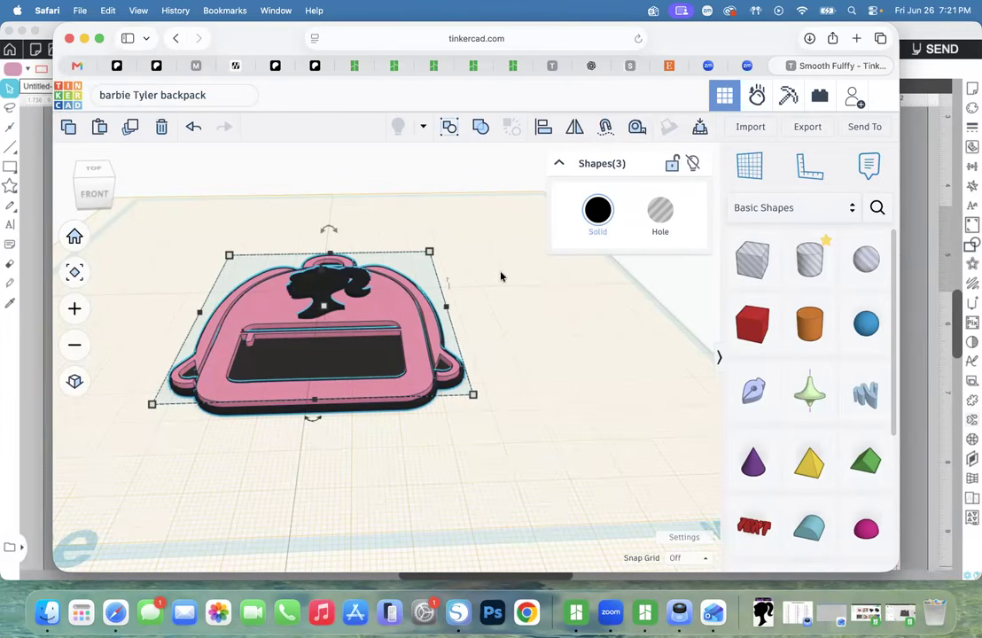
Import words.svg from the Backpack listing folder.
{"action": "left_click", "coordinate": [750, 127]}
{"action": "left_click", "coordinate": [474, 327]}
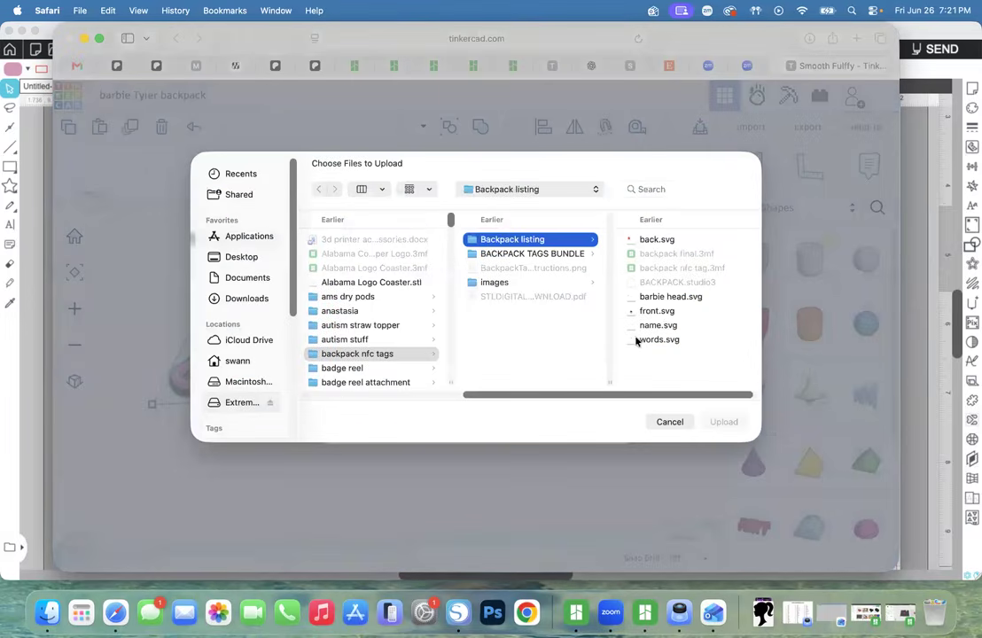
{"action": "left_click", "coordinate": [660, 340]}
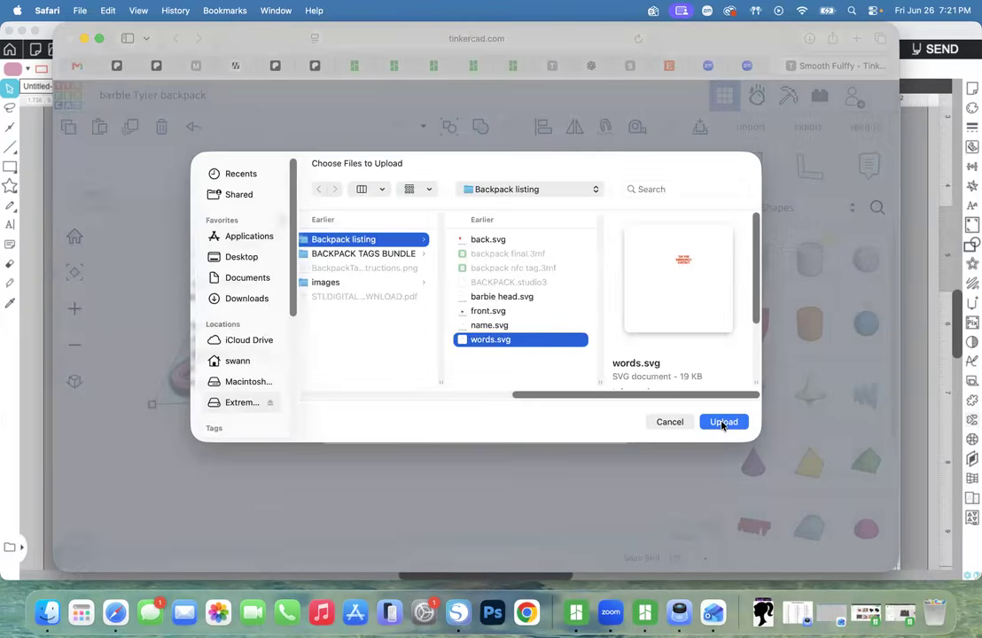
{"action": "left_click", "coordinate": [723, 422]}
{"action": "left_click", "coordinate": [577, 458]}
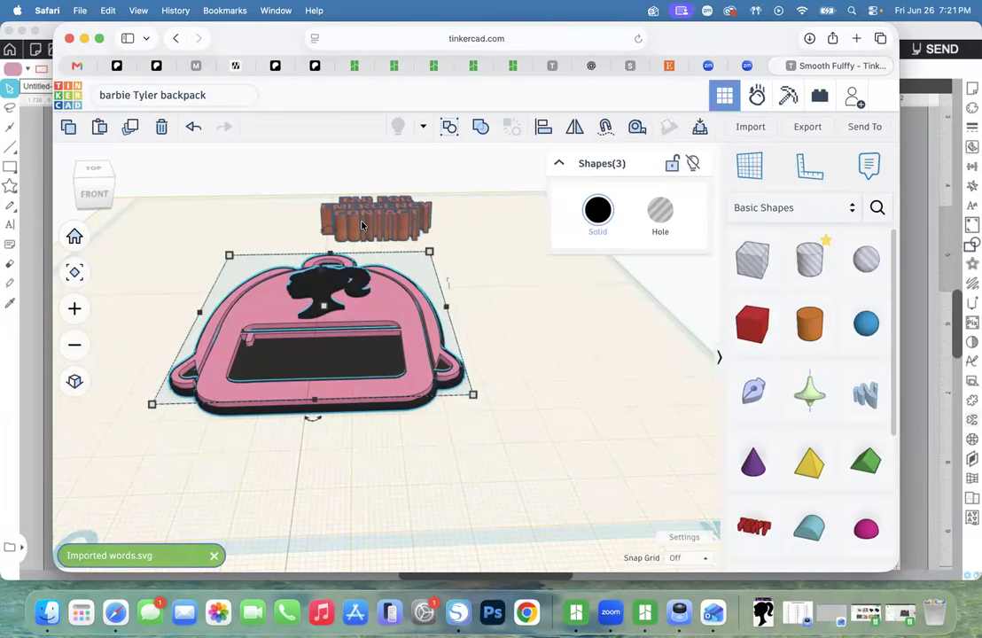
Move the TAP FOR EMERGENCY CONTACT lettering in front of the backpack and set its height to 1.2 mm.
{"action": "left_click_drag", "start_coordinate": [362, 225], "coordinate": [513, 485]}
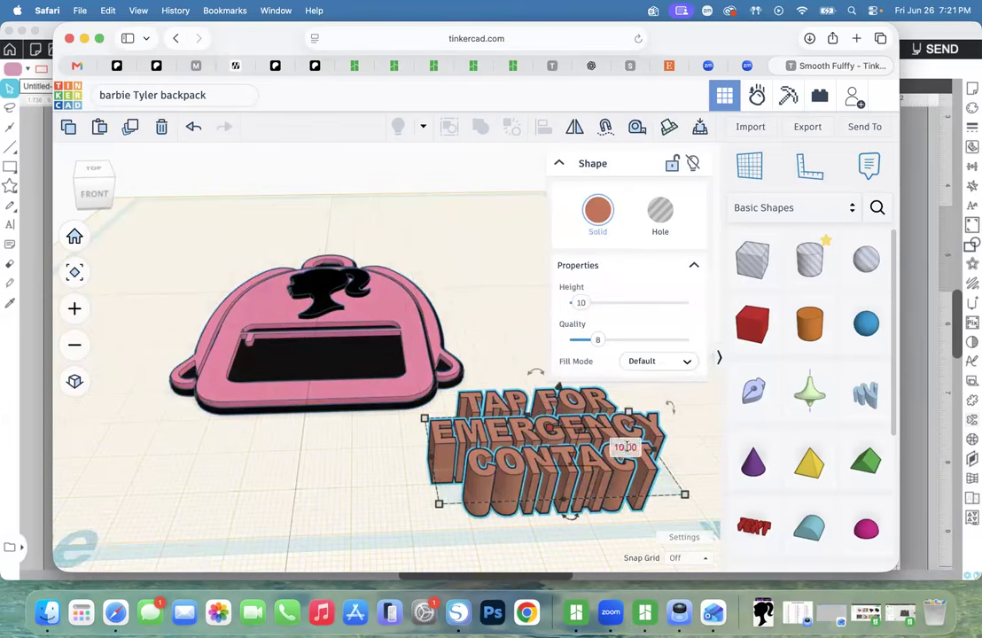
{"action": "type", "text": "1.2"}
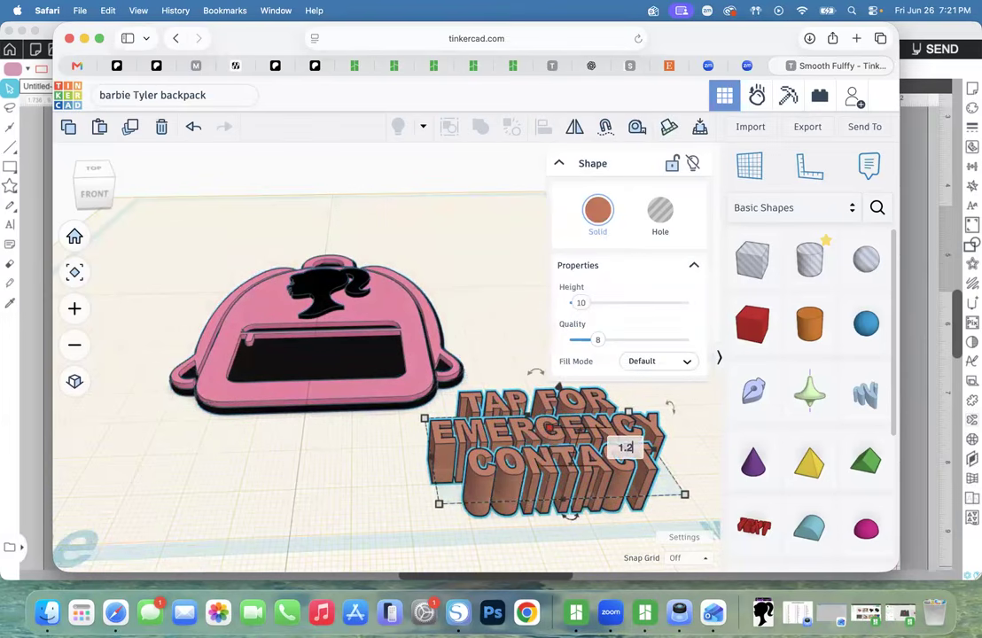
{"action": "key", "text": "Return"}
Raise the lettering's quality to 18 and shrink it to about 12.8 by 5.2 mm.
{"action": "left_click_drag", "start_coordinate": [599, 342], "coordinate": [657, 345]}
{"action": "left_click_drag", "start_coordinate": [681, 504], "coordinate": [489, 441]}
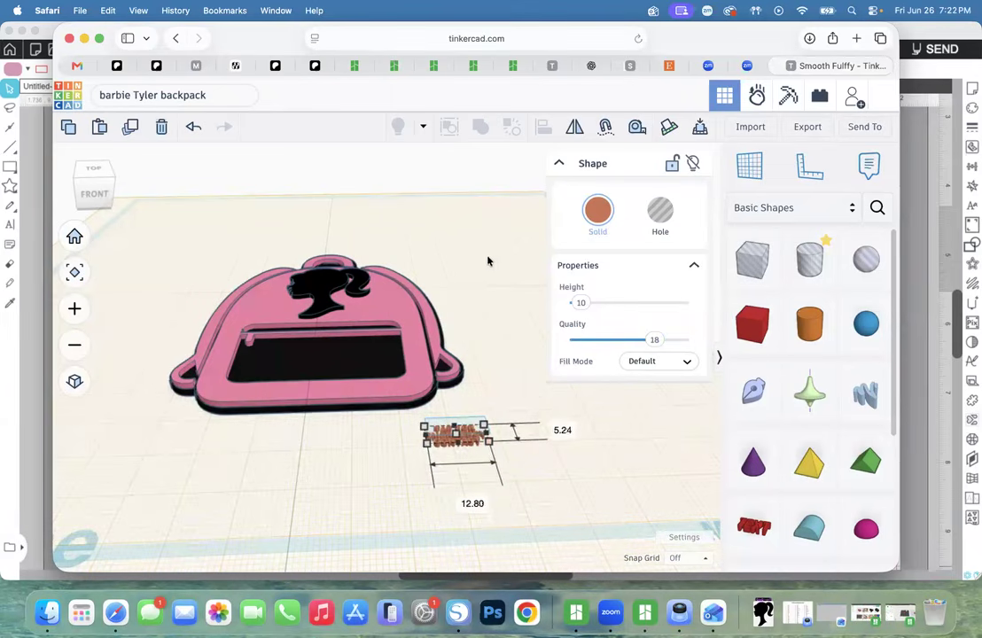
{"action": "left_click", "coordinate": [446, 273]}
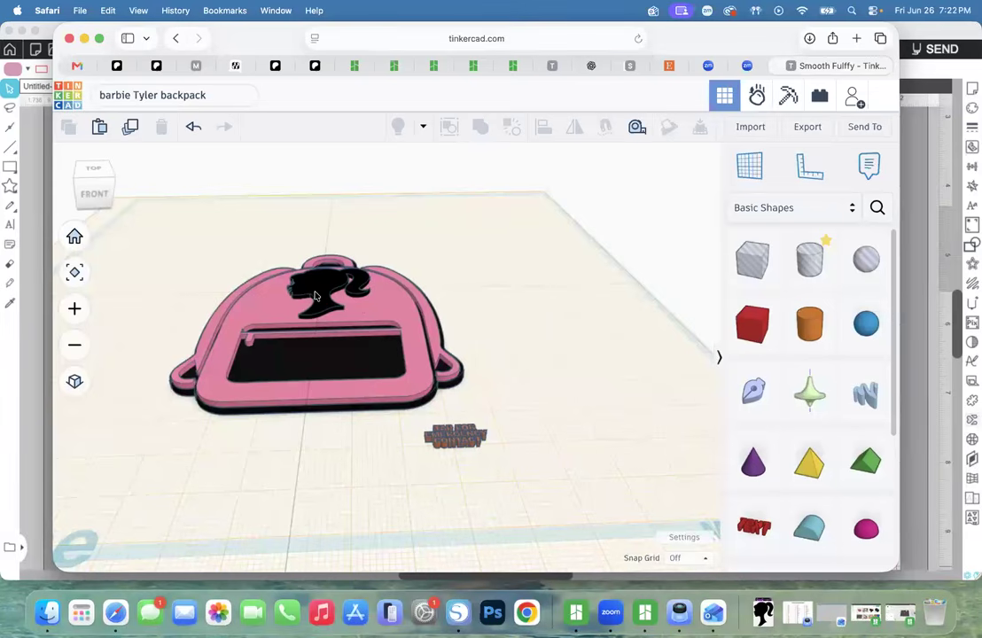
Move the Barbie head off the pink front to beside the backpack's handle, and place the lettering beside the backpack.
{"action": "left_click_drag", "start_coordinate": [317, 291], "coordinate": [438, 243]}
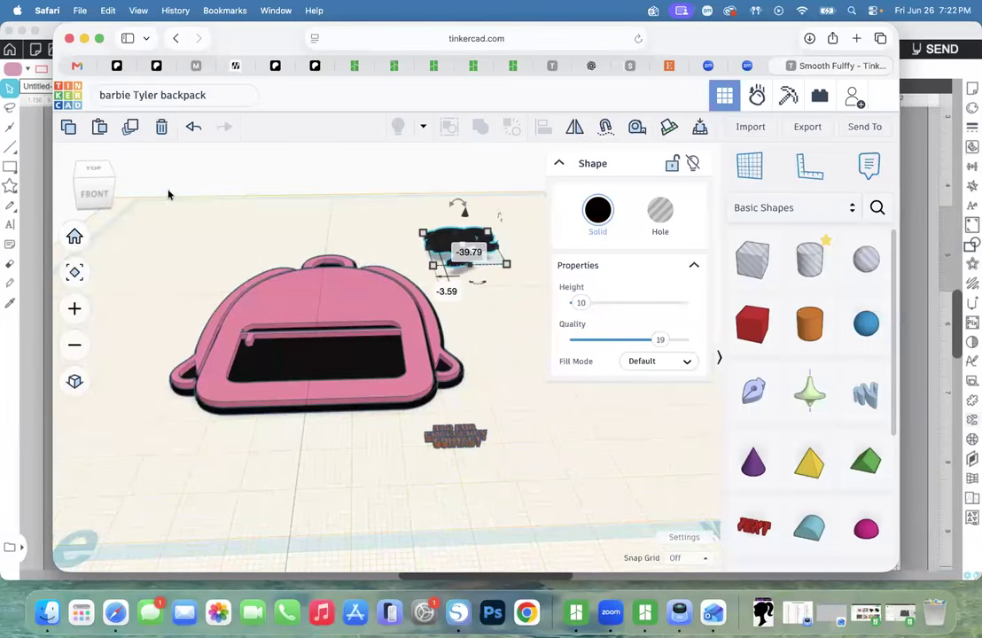
{"action": "left_click", "coordinate": [84, 165]}
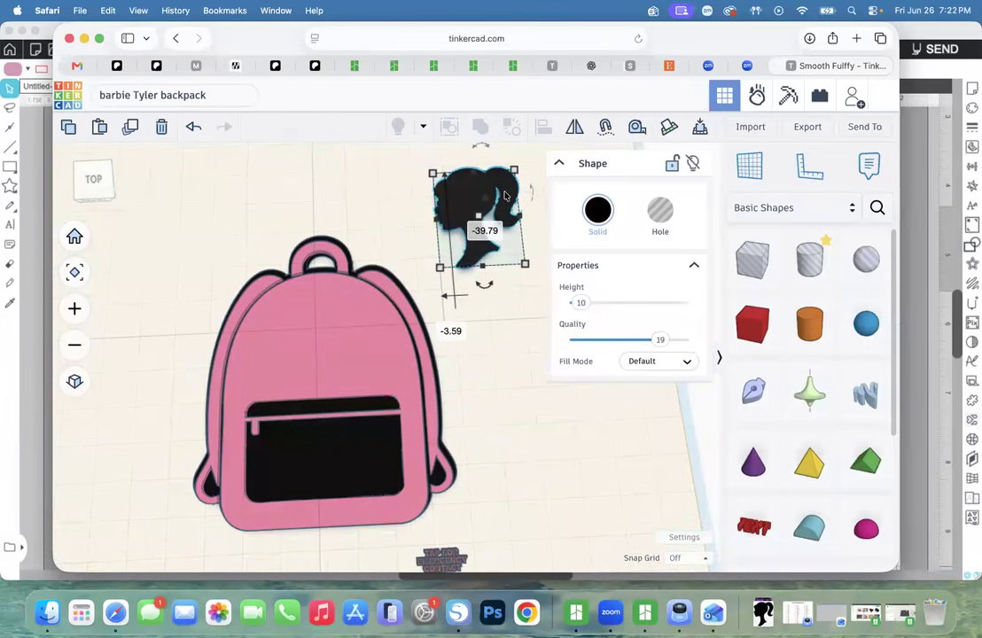
{"action": "left_click", "coordinate": [514, 354]}
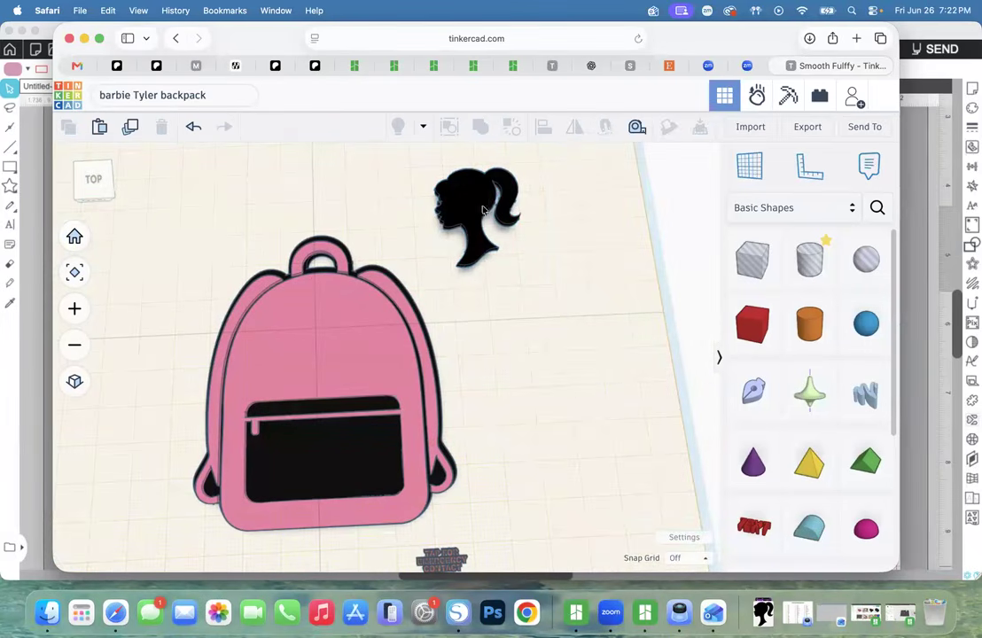
{"action": "left_click_drag", "start_coordinate": [439, 202], "coordinate": [388, 201]}
{"action": "left_click_drag", "start_coordinate": [439, 563], "coordinate": [514, 353]}
{"action": "left_click_drag", "start_coordinate": [406, 204], "coordinate": [389, 195]}
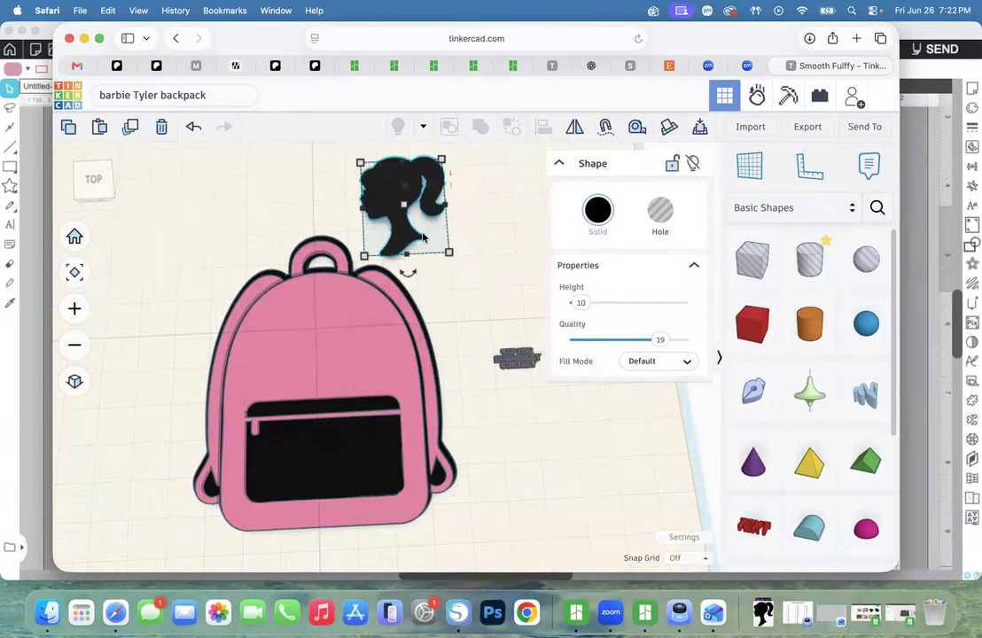
{"action": "left_click_drag", "start_coordinate": [390, 202], "coordinate": [428, 221]}
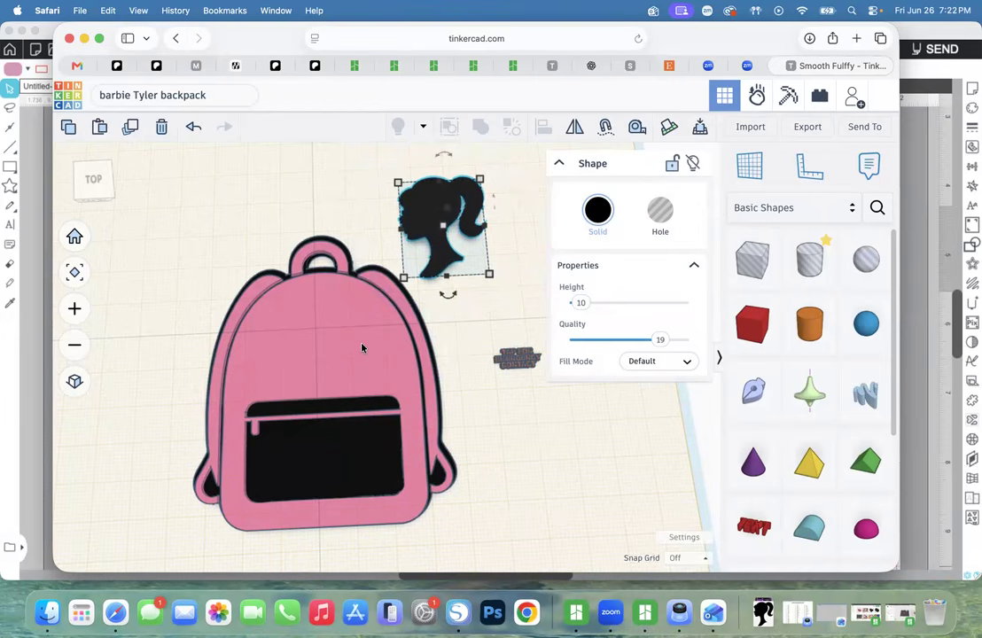
Nudge the pink front slightly toward the handle end over the black backpack.
{"action": "left_click_drag", "start_coordinate": [322, 359], "coordinate": [321, 355]}
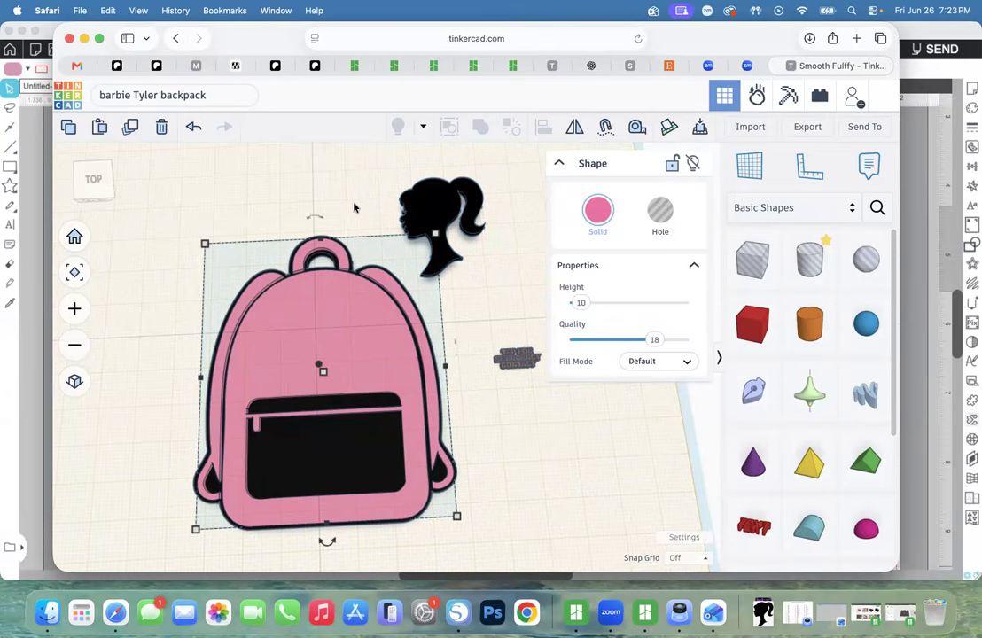
{"action": "left_click", "coordinate": [96, 202]}
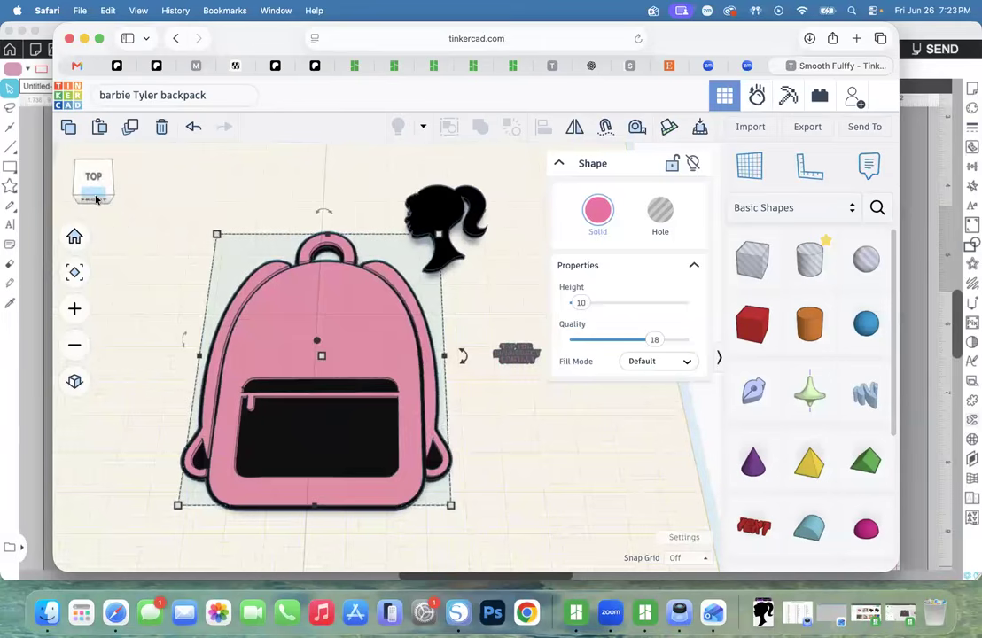
Enlarge the TAP FOR EMERGENCY CONTACT lettering and place it above the pocket on the pink front.
{"action": "left_click", "coordinate": [509, 389]}
{"action": "left_click", "coordinate": [525, 356]}
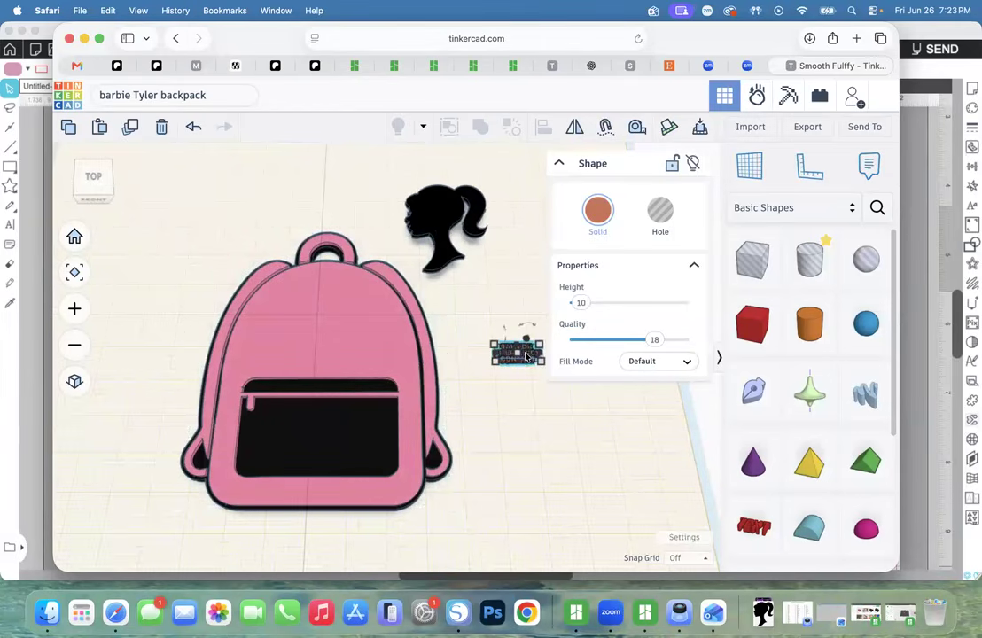
{"action": "left_click_drag", "start_coordinate": [541, 363], "coordinate": [638, 410]}
{"action": "left_click_drag", "start_coordinate": [501, 393], "coordinate": [256, 343]}
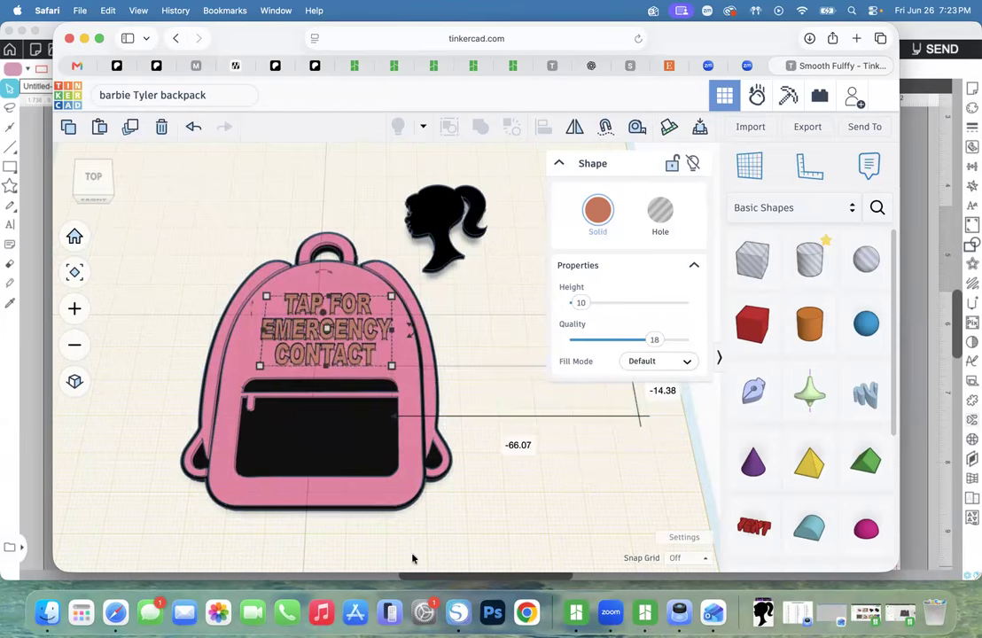
Move the black back and Barbie head away from the pink front, and centre the lettering widthwise on the front.
{"action": "left_click_drag", "start_coordinate": [346, 443], "coordinate": [784, 450]}
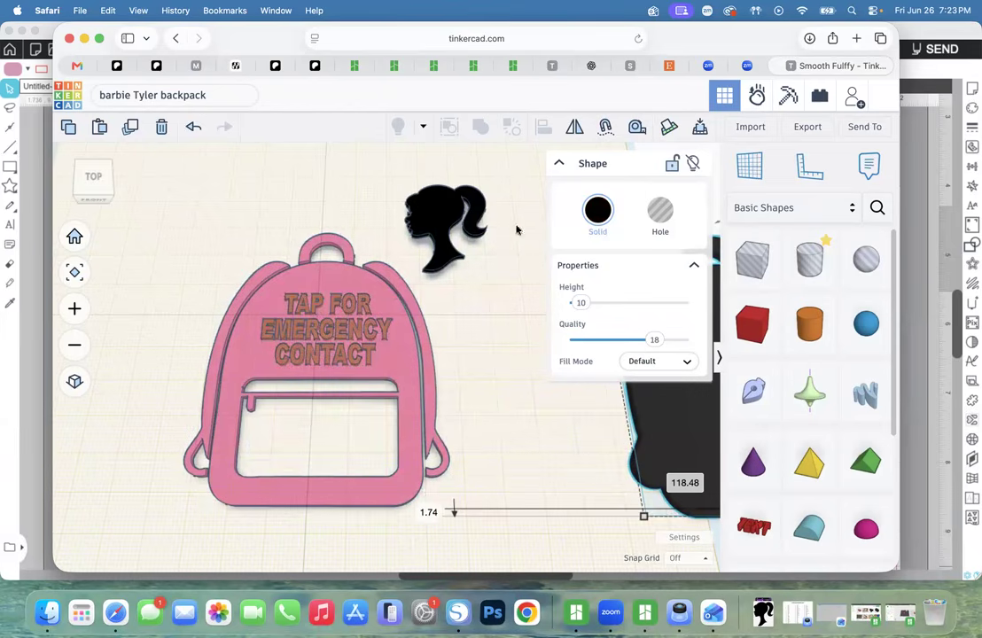
{"action": "left_click_drag", "start_coordinate": [450, 230], "coordinate": [672, 252]}
{"action": "left_click", "coordinate": [306, 332]}
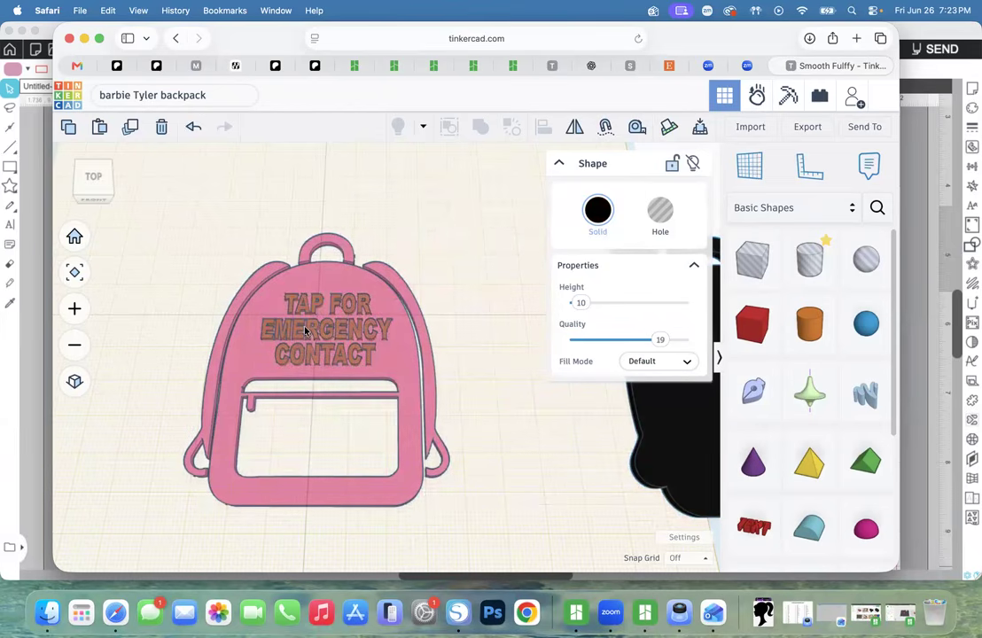
{"action": "left_click_drag", "start_coordinate": [231, 237], "coordinate": [370, 380]}
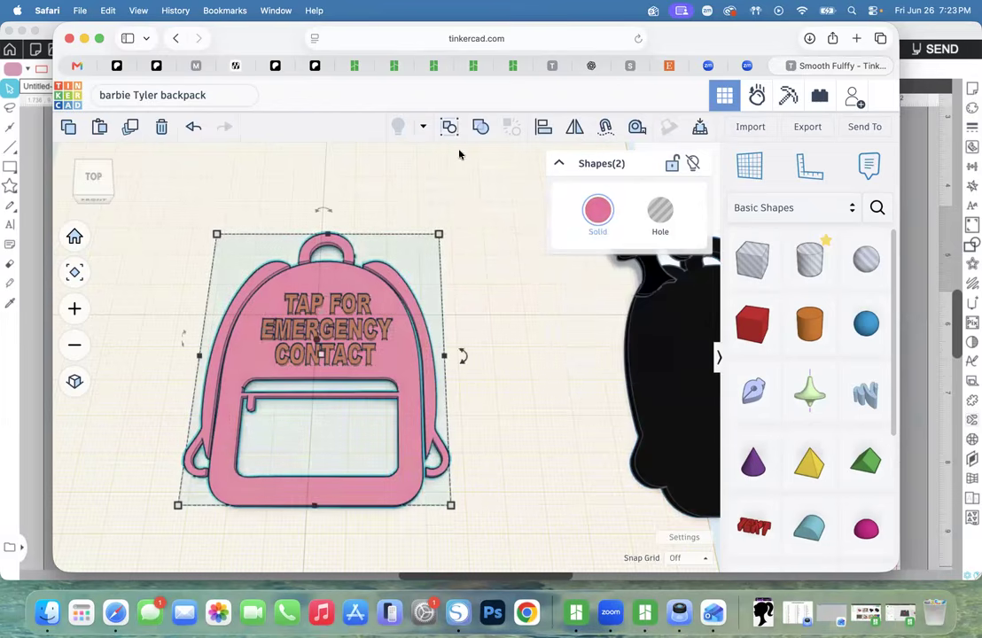
{"action": "left_click", "coordinate": [542, 132]}
{"action": "left_click", "coordinate": [314, 525]}
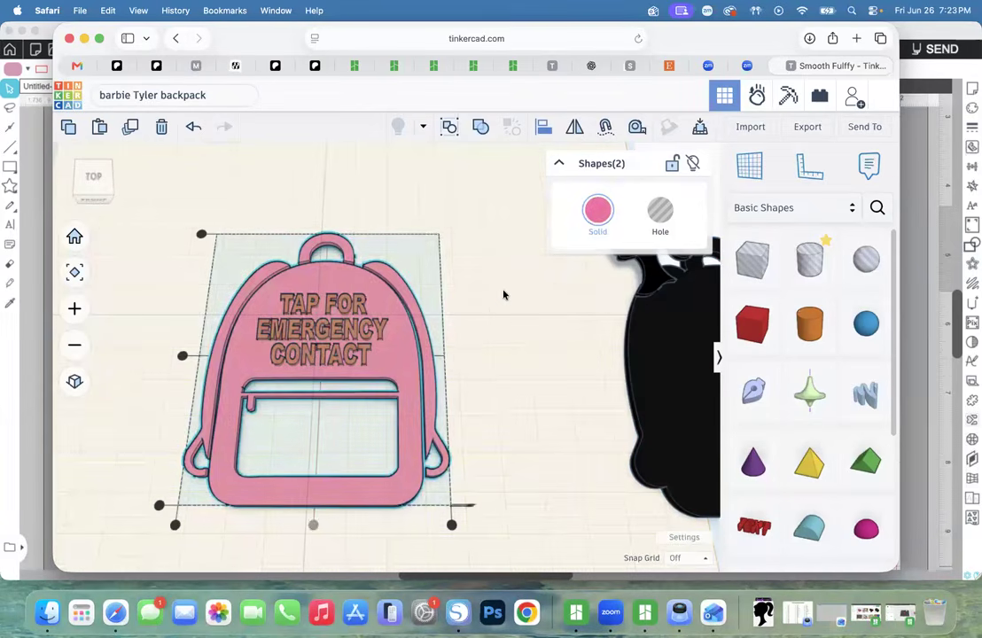
{"action": "left_click", "coordinate": [503, 294]}
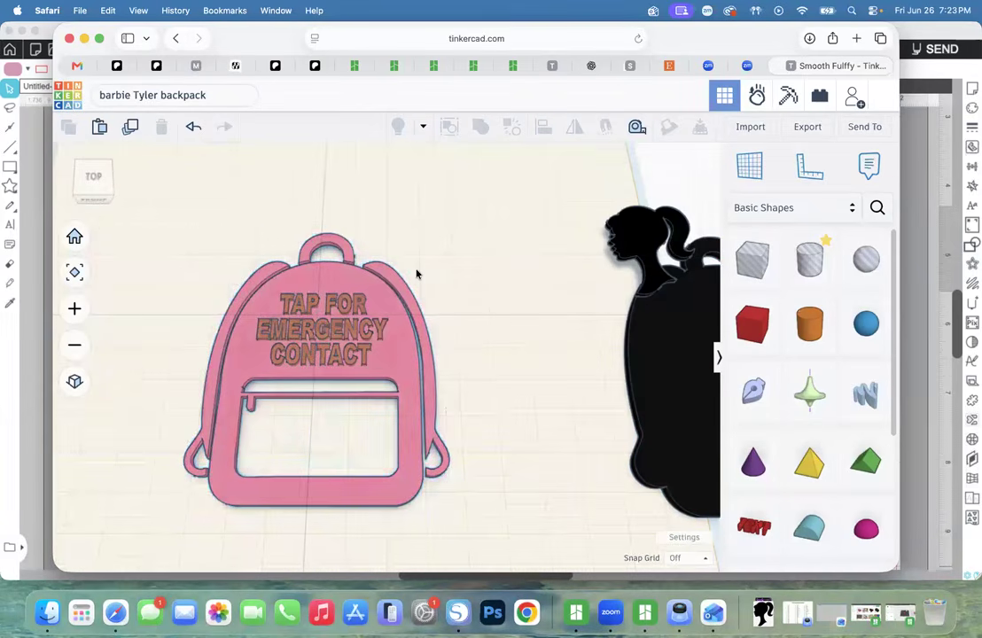
Lower the TAP FOR EMERGENCY CONTACT lettering by 1.2 mm into the pink front.
{"action": "left_click", "coordinate": [95, 188]}
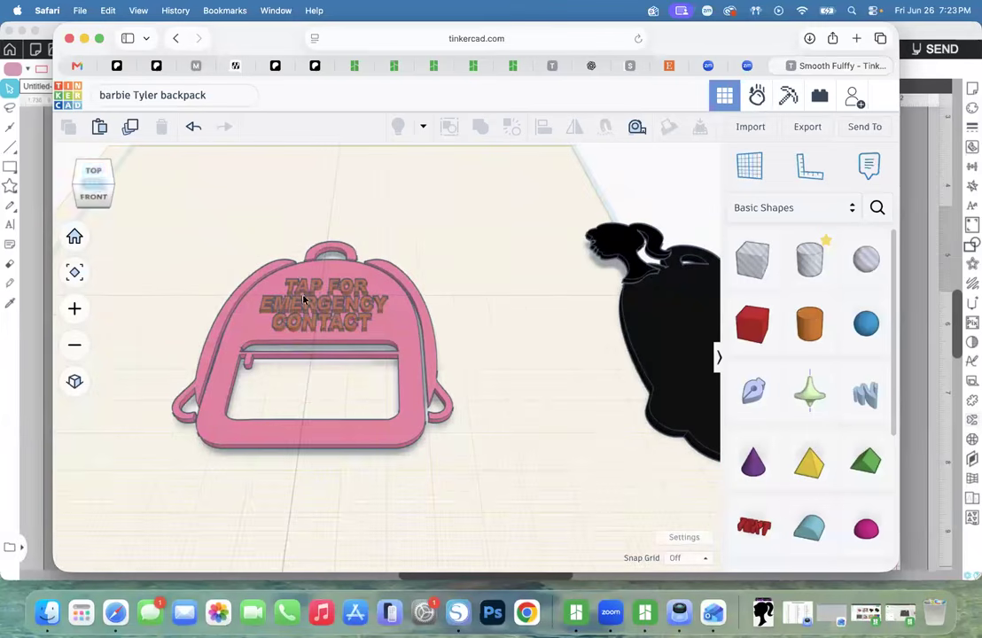
{"action": "left_click", "coordinate": [287, 307]}
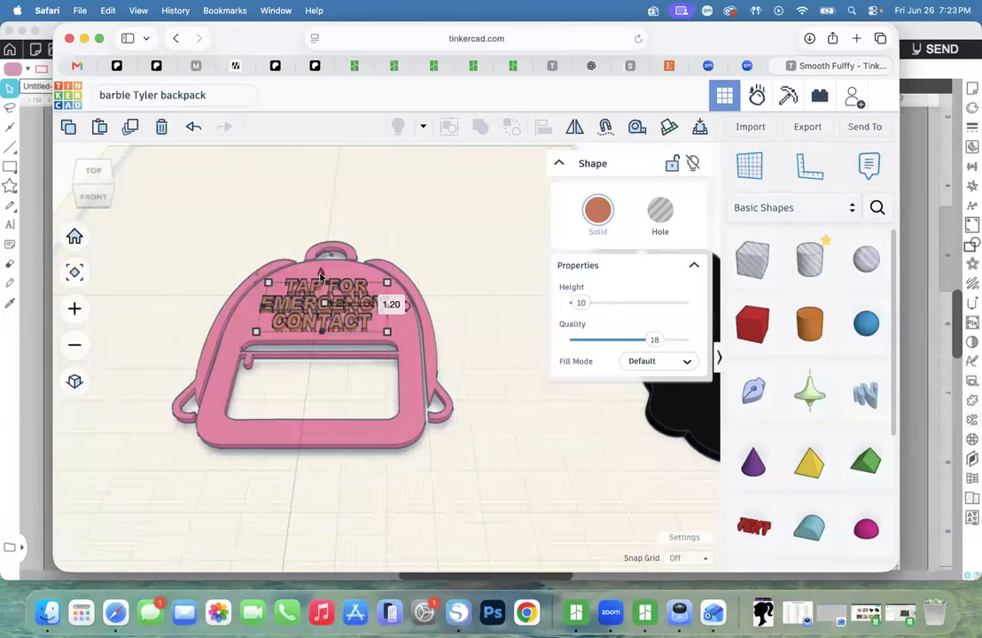
{"action": "left_click_drag", "start_coordinate": [321, 276], "coordinate": [322, 280]}
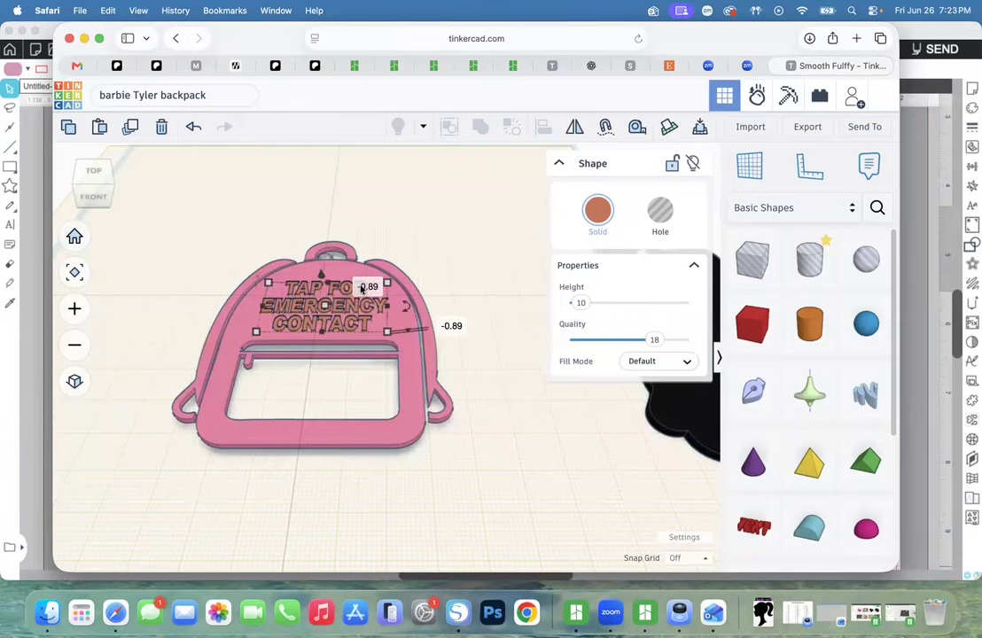
{"action": "type", "text": "-1.2"}
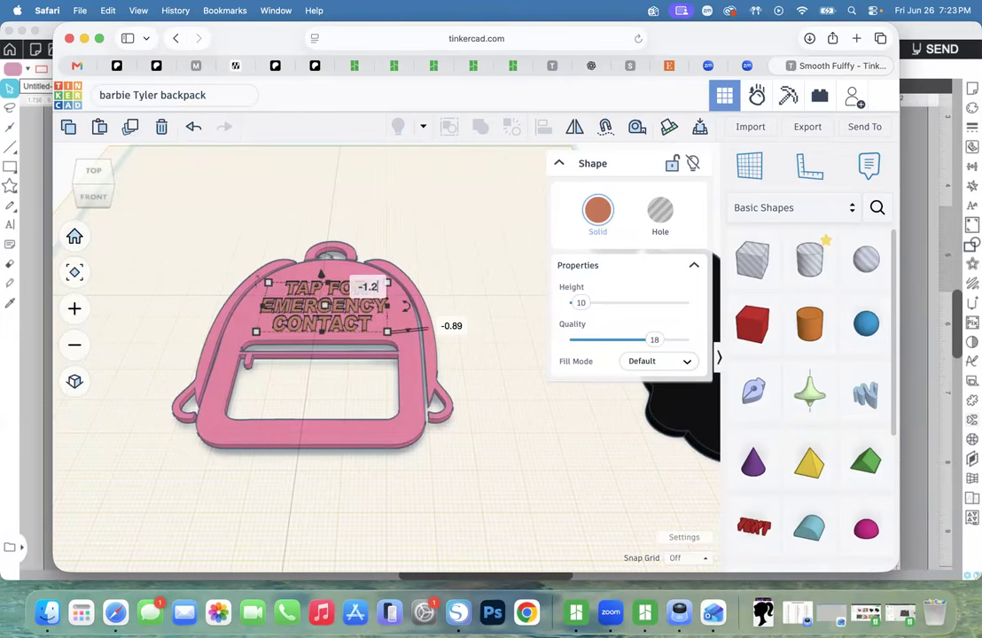
{"action": "key", "text": "Return"}
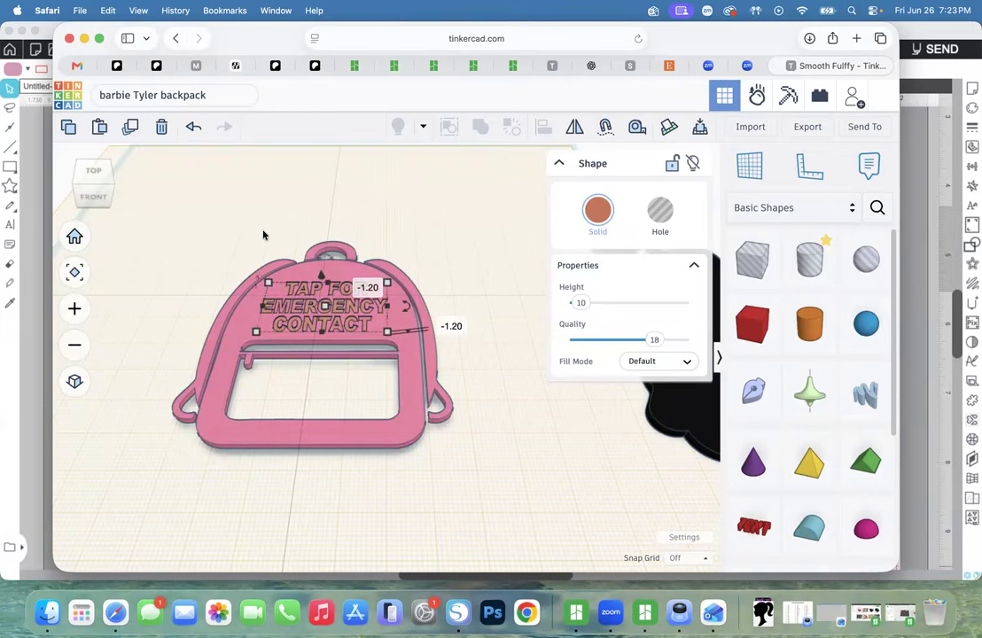
Duplicate the lettering, turn the copy into a hole, and combine it with the pink front as a union group.
{"action": "left_click", "coordinate": [130, 127]}
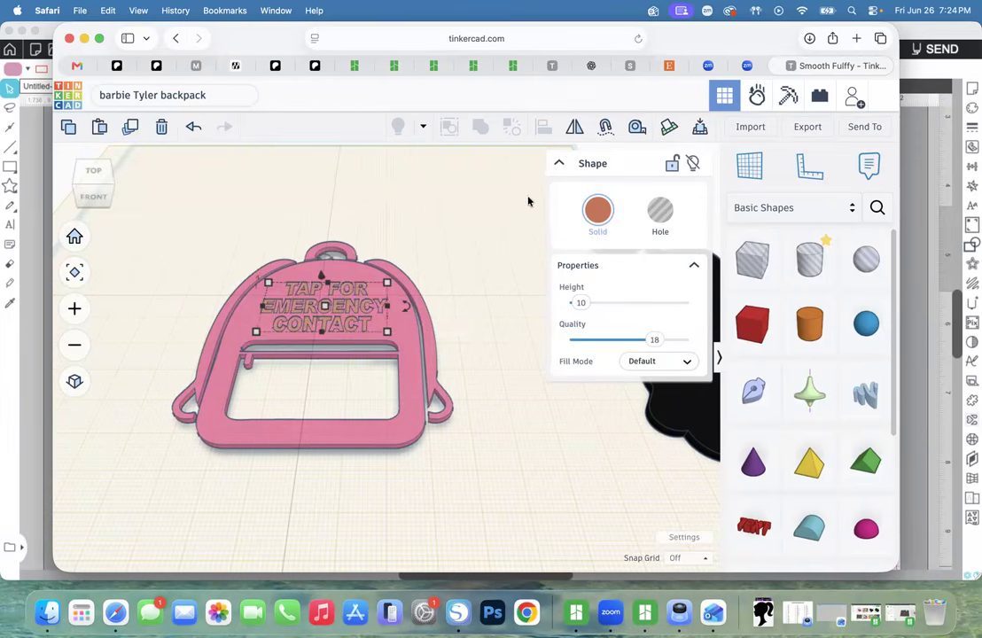
{"action": "left_click", "coordinate": [660, 211]}
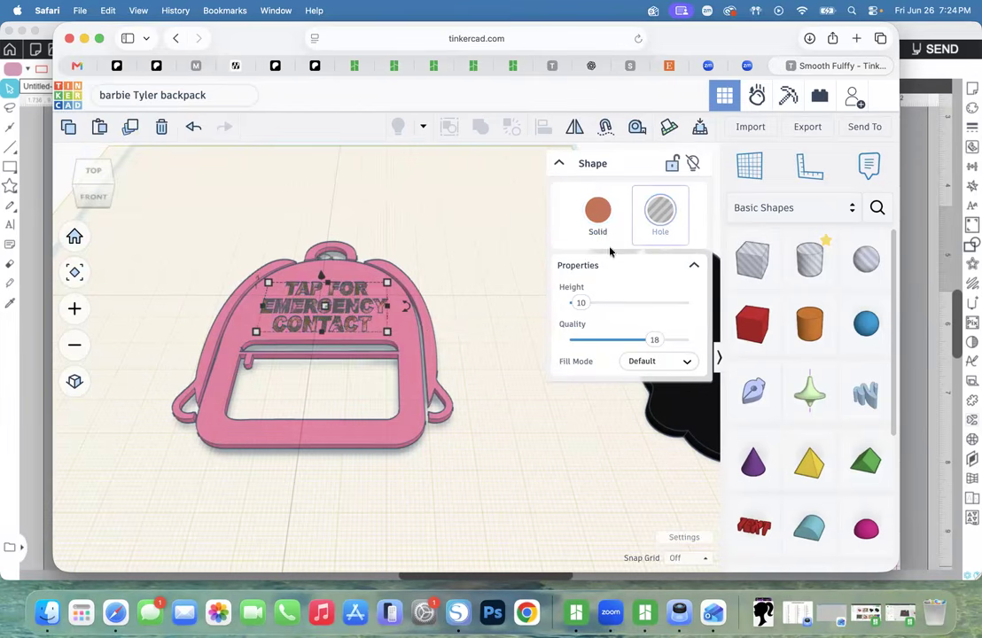
{"action": "left_click", "coordinate": [241, 327], "text": "shift"}
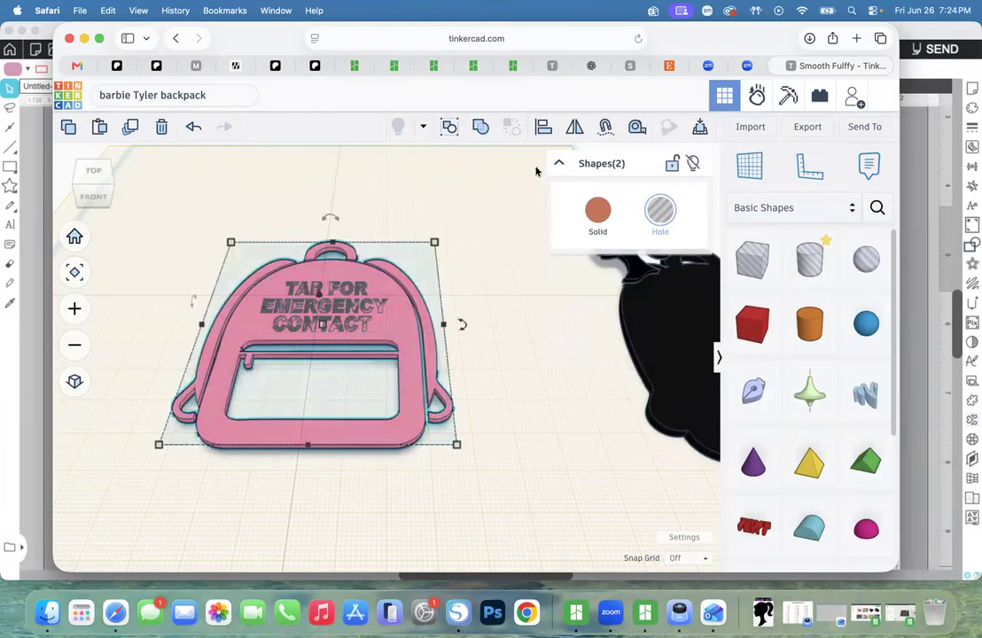
{"action": "left_click", "coordinate": [484, 133]}
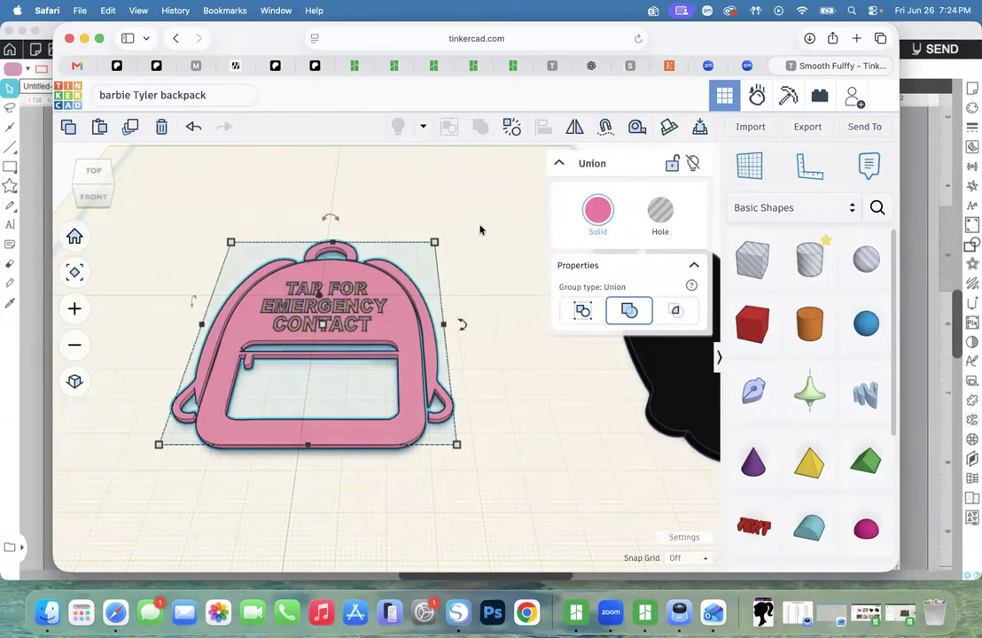
Examine the inlaid lettering on the pink front up close from above.
{"action": "left_click", "coordinate": [95, 189]}
{"action": "scroll", "coordinate": [159, 211], "scroll_direction": "down", "scroll_amount": 3}
{"action": "scroll", "coordinate": [142, 272], "scroll_direction": "up", "scroll_amount": 2}
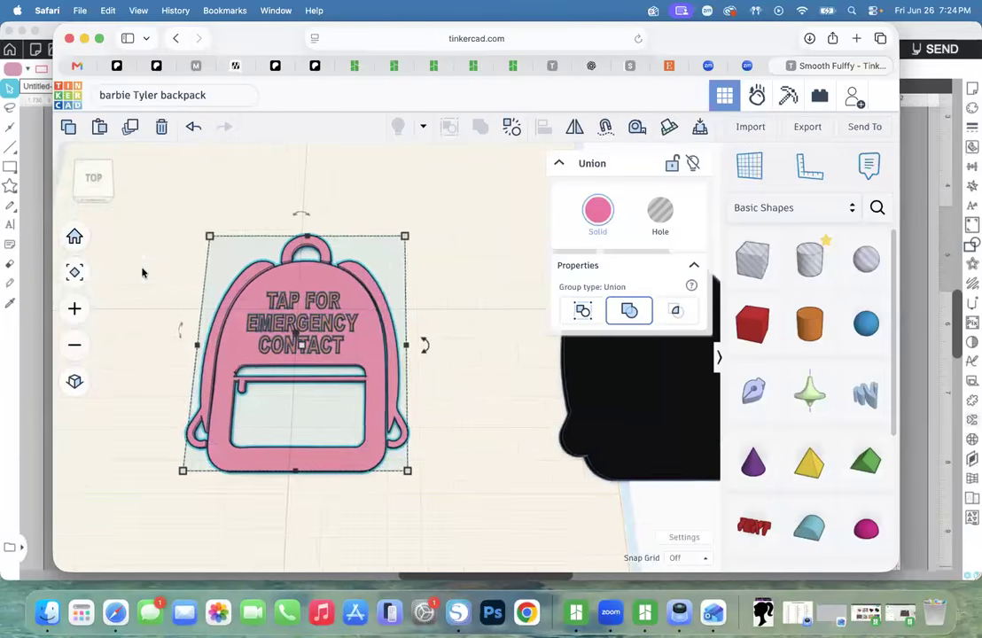
{"action": "left_click", "coordinate": [74, 272]}
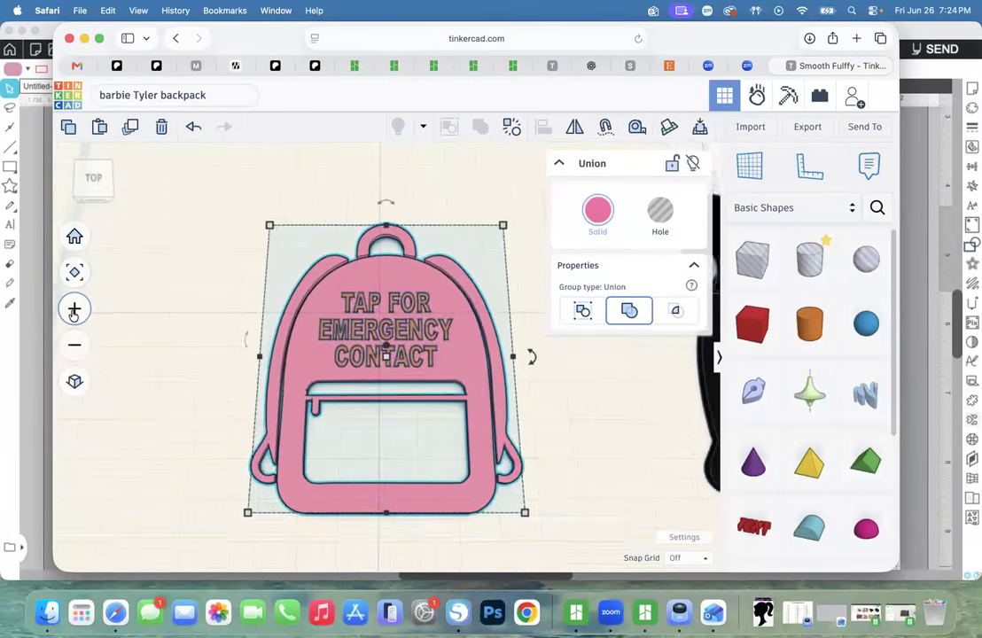
{"action": "left_click", "coordinate": [74, 310]}
{"action": "left_click", "coordinate": [75, 310]}
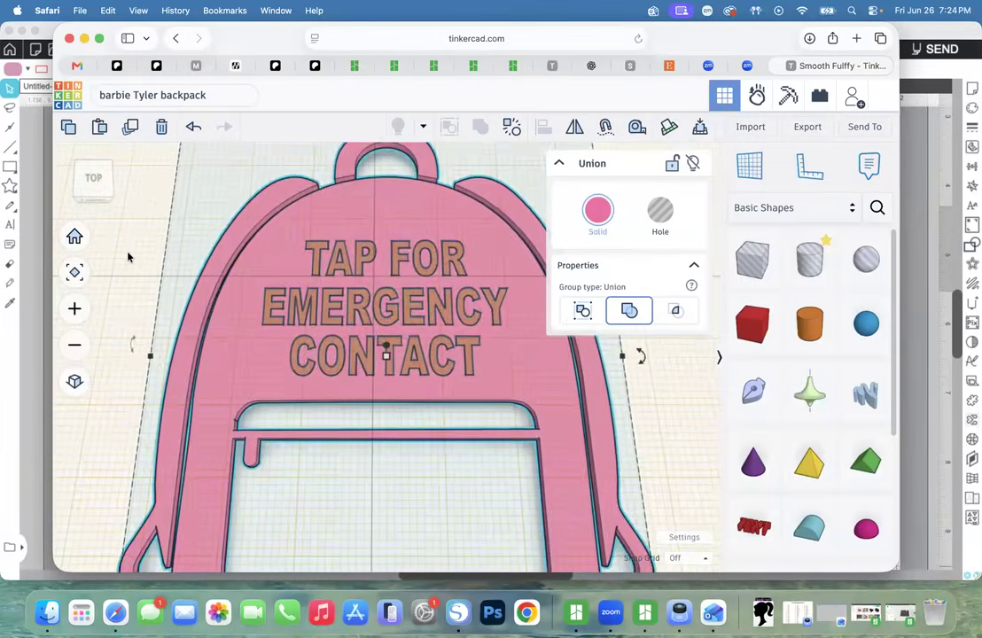
{"action": "left_click", "coordinate": [127, 257]}
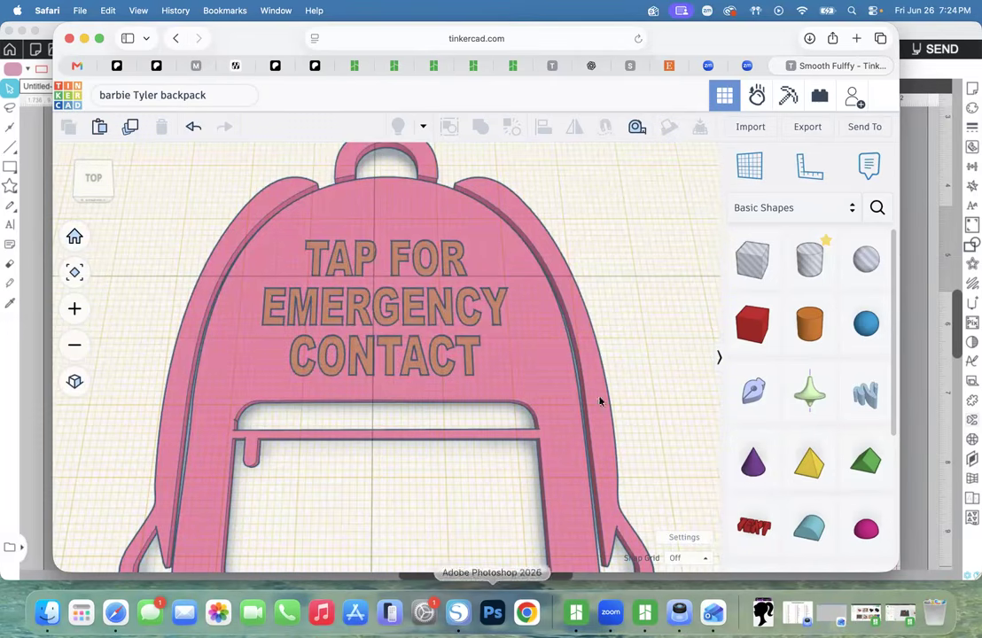
Try out a Text shape over the pink front and view its font options.
{"action": "left_click_drag", "start_coordinate": [752, 524], "coordinate": [625, 333]}
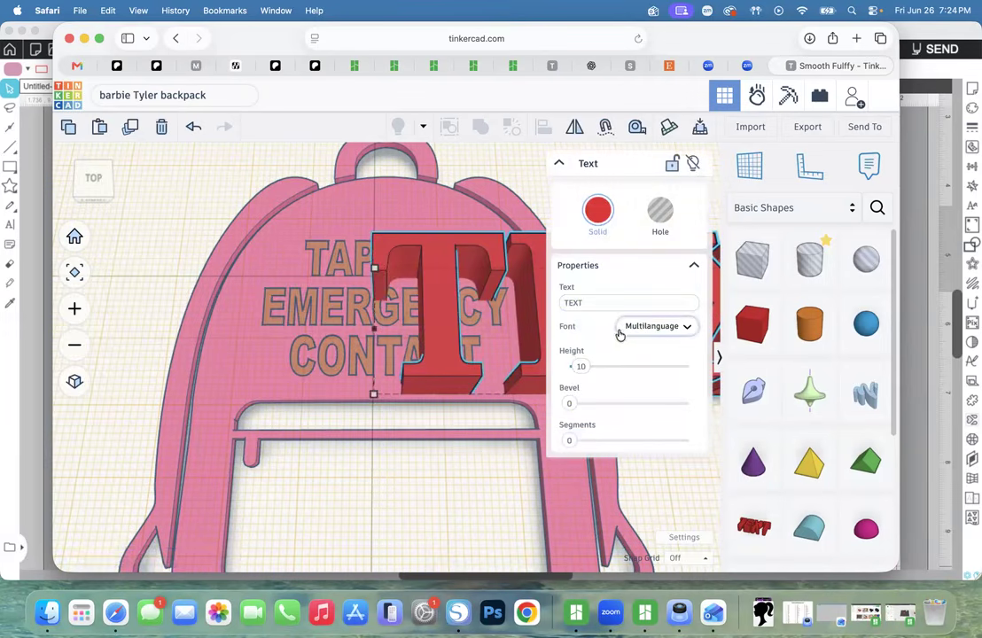
{"action": "left_click", "coordinate": [657, 330]}
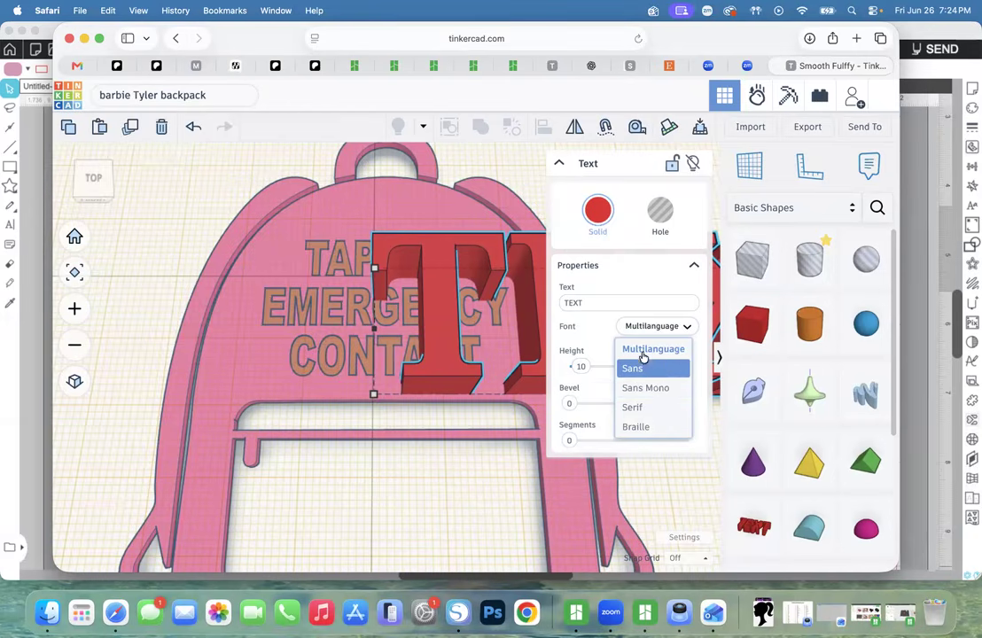
{"action": "left_click", "coordinate": [168, 240]}
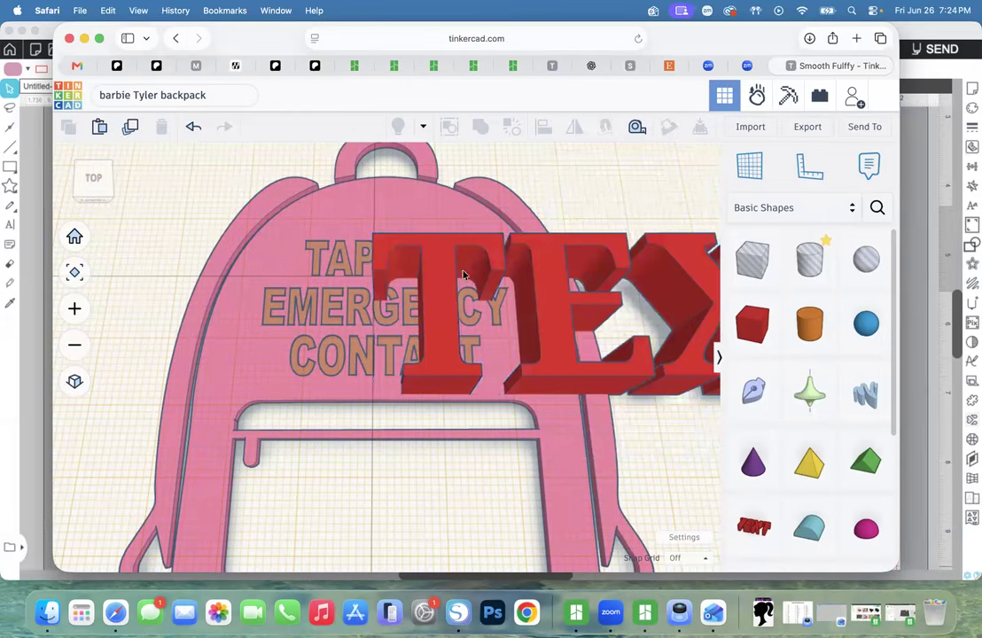
{"action": "left_click", "coordinate": [550, 274]}
{"action": "key", "text": "Delete"}
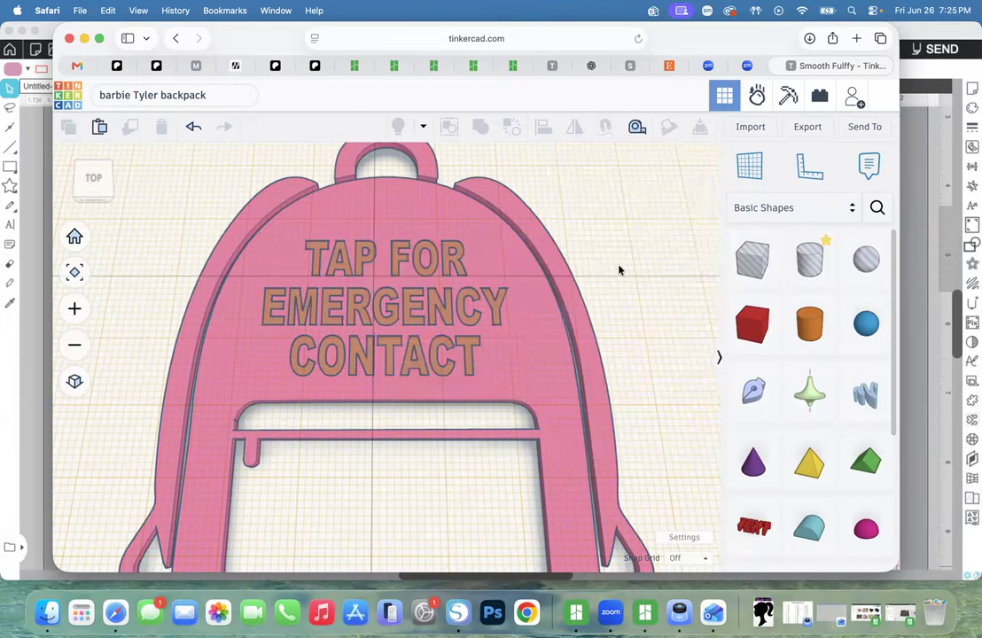
Undo the Text shape trial and the lettering's union with the pink front.
{"action": "scroll", "coordinate": [619, 269], "scroll_direction": "down", "scroll_amount": 5}
{"action": "left_click", "coordinate": [74, 272]}
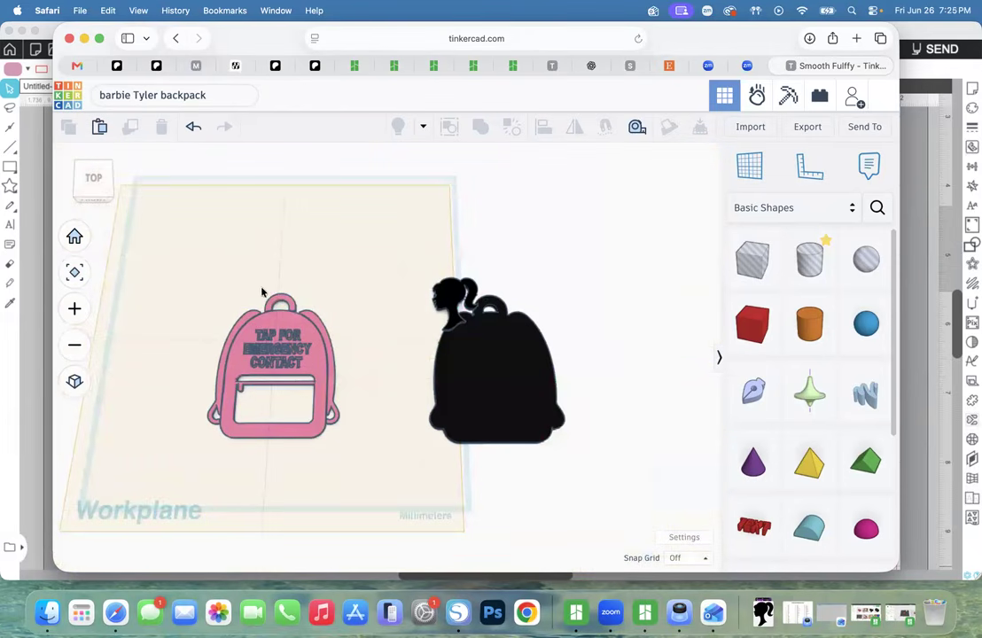
{"action": "left_click", "coordinate": [260, 327]}
{"action": "left_click", "coordinate": [193, 126]}
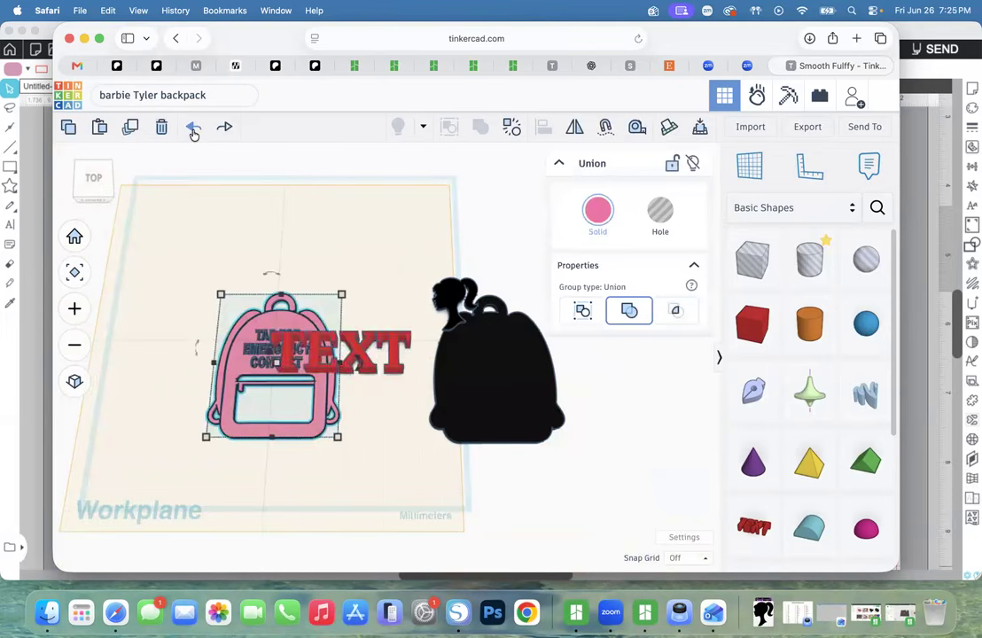
{"action": "left_click", "coordinate": [193, 127]}
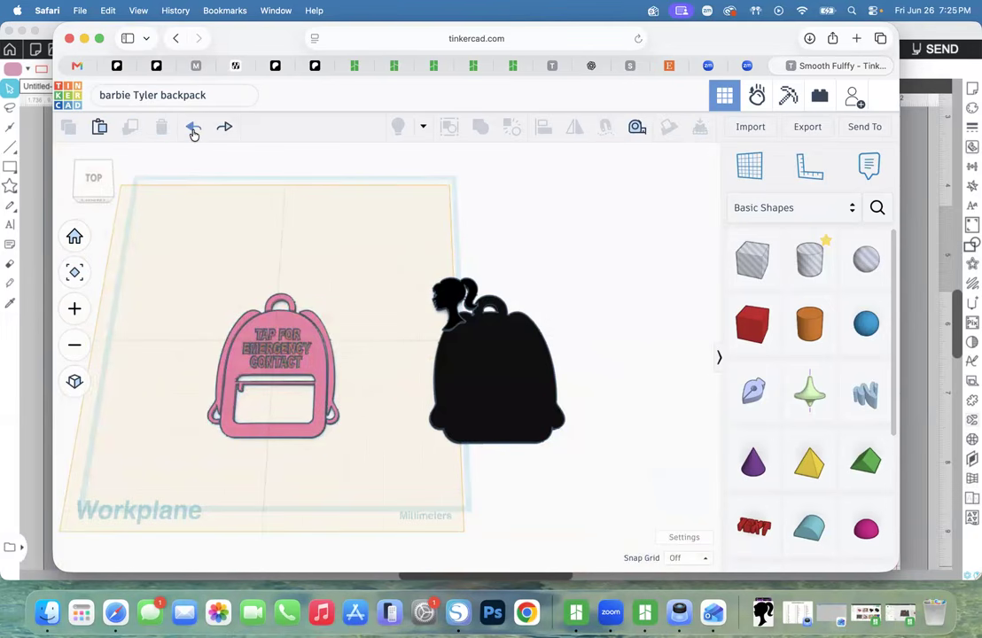
Move the lettering to the workplane's far corner, and reassemble the Barbie head, pink front and black back into one backpack.
{"action": "left_click_drag", "start_coordinate": [277, 350], "coordinate": [380, 255]}
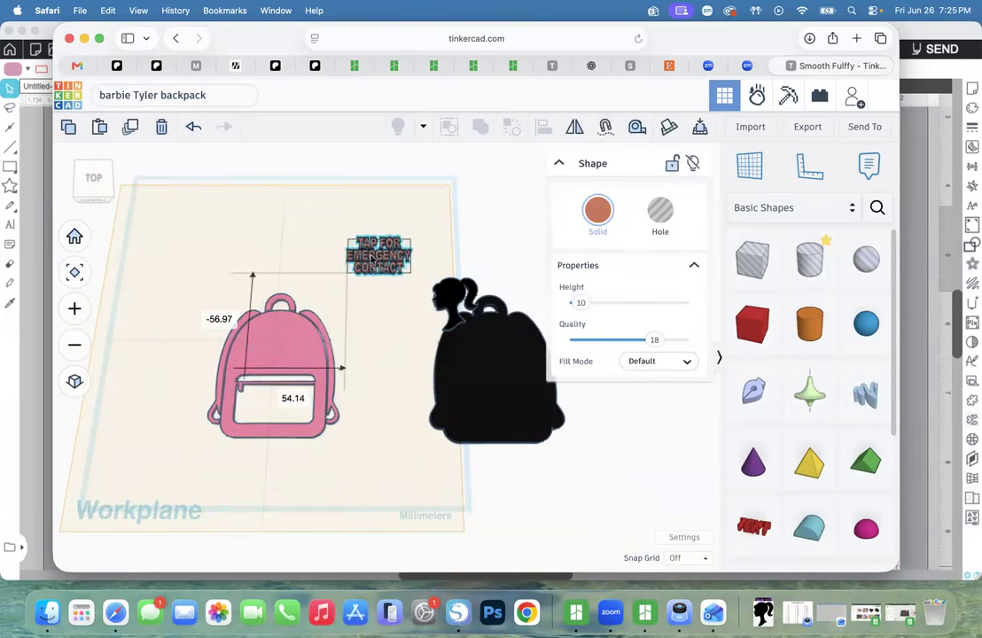
{"action": "left_click", "coordinate": [432, 300]}
{"action": "left_click_drag", "start_coordinate": [451, 297], "coordinate": [273, 337]}
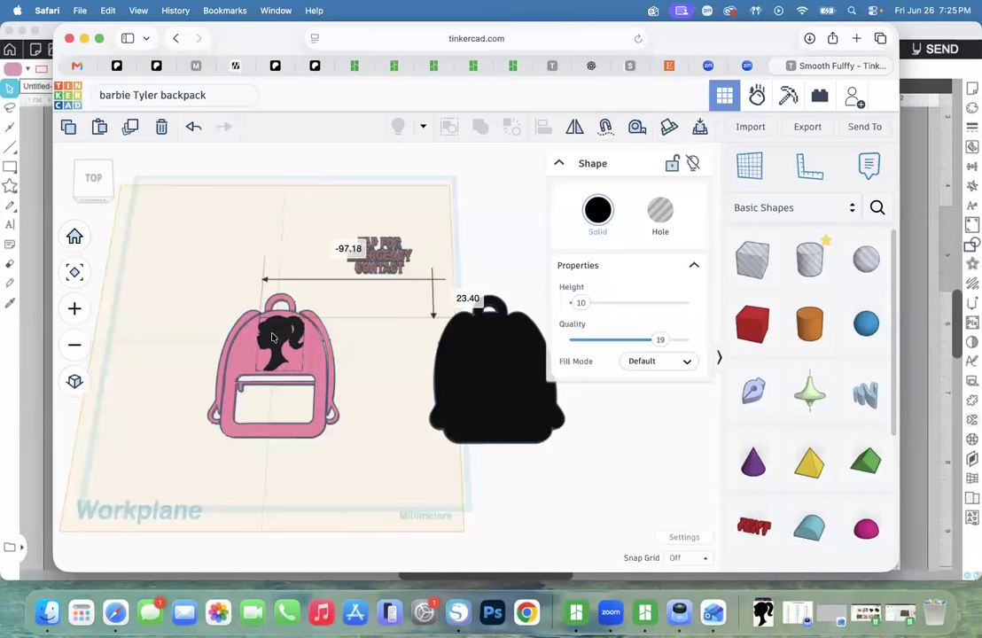
{"action": "left_click_drag", "start_coordinate": [529, 400], "coordinate": [309, 402]}
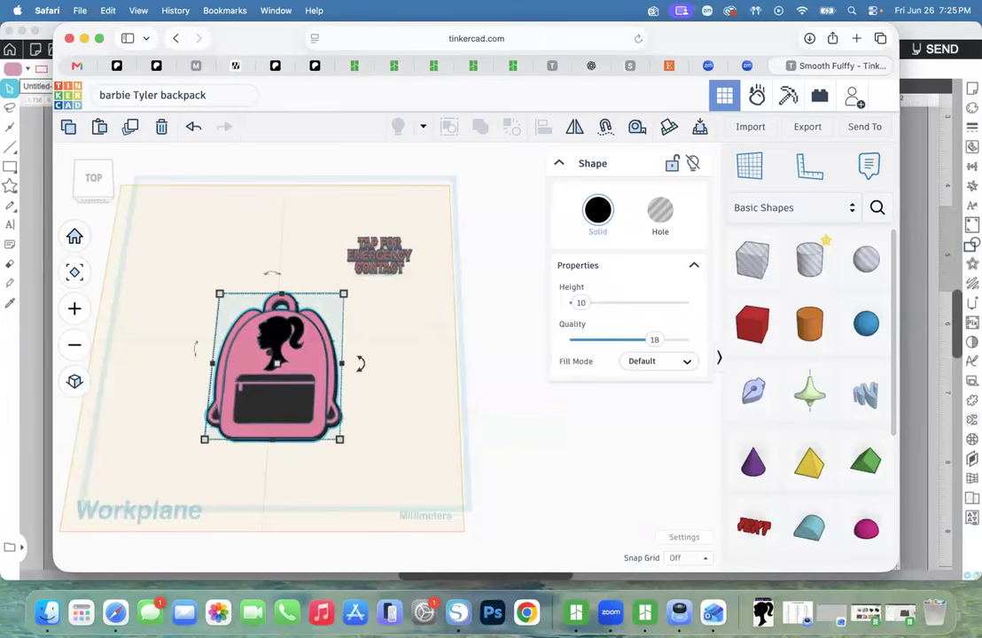
{"action": "left_click_drag", "start_coordinate": [382, 257], "coordinate": [434, 227]}
{"action": "left_click", "coordinate": [184, 276]}
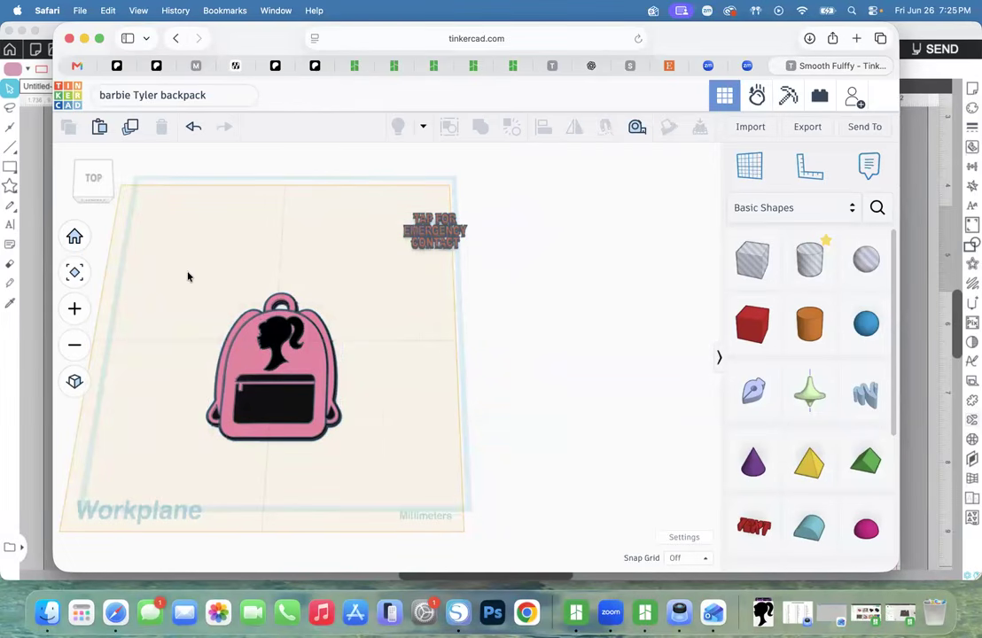
Select the black back, pink front and Barbie head together, and reset the workplane to the base grid.
{"action": "left_click_drag", "start_coordinate": [187, 276], "coordinate": [346, 449]}
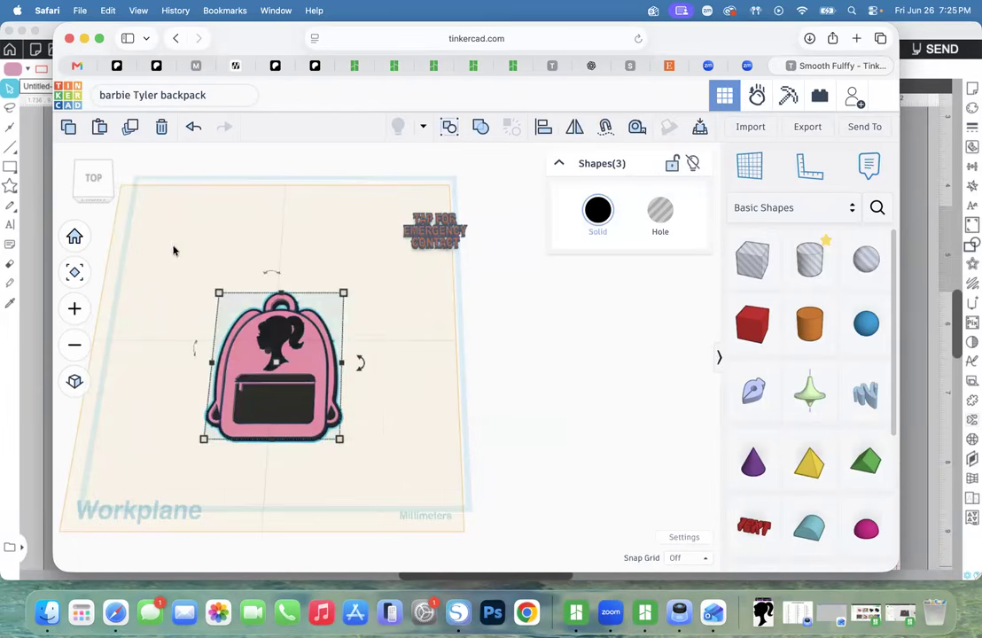
{"action": "left_click", "coordinate": [748, 168]}
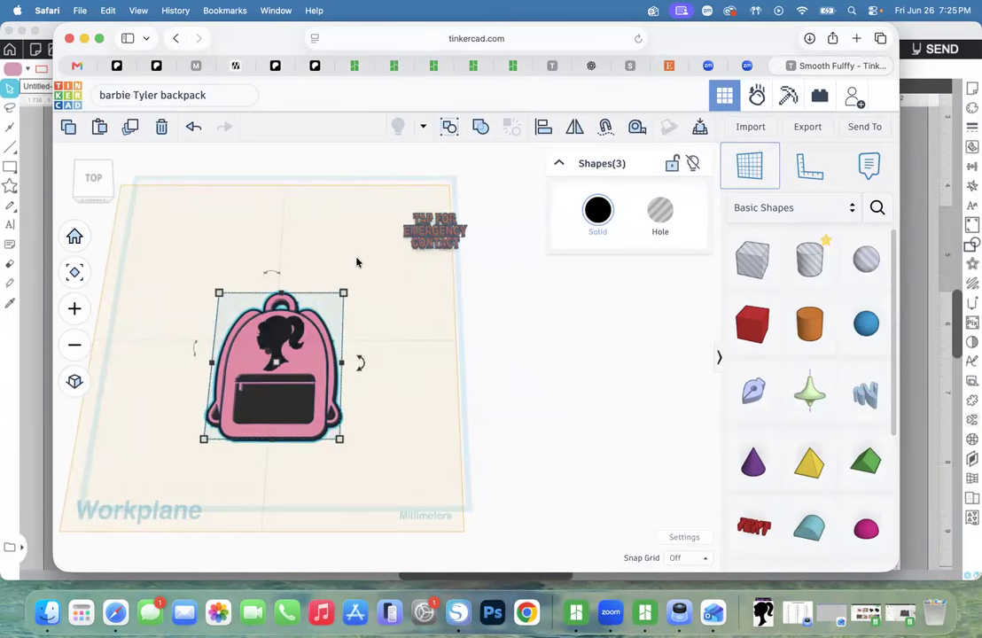
{"action": "left_click", "coordinate": [256, 235]}
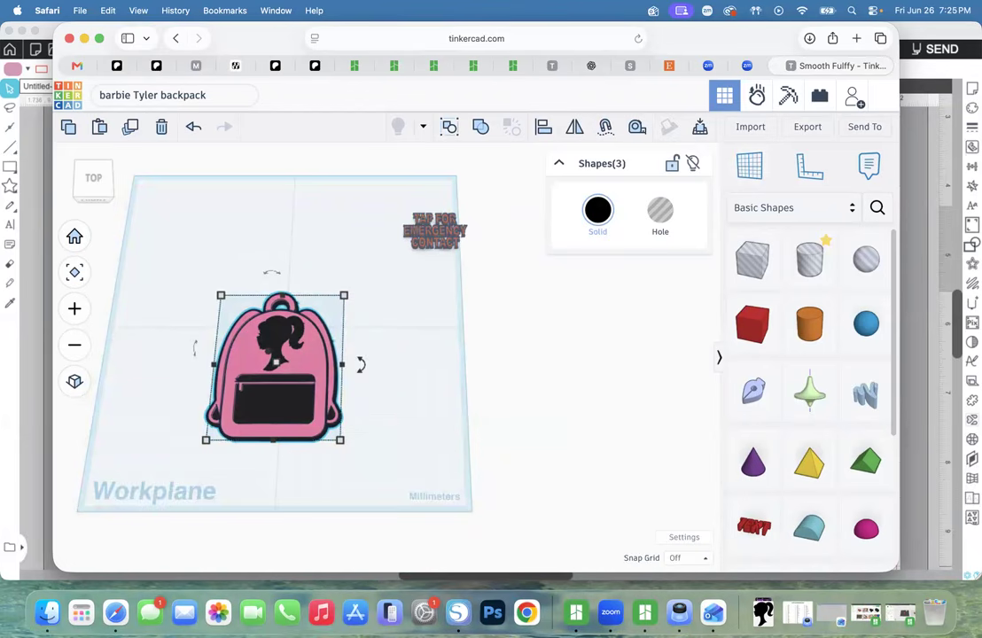
{"action": "left_click", "coordinate": [74, 272]}
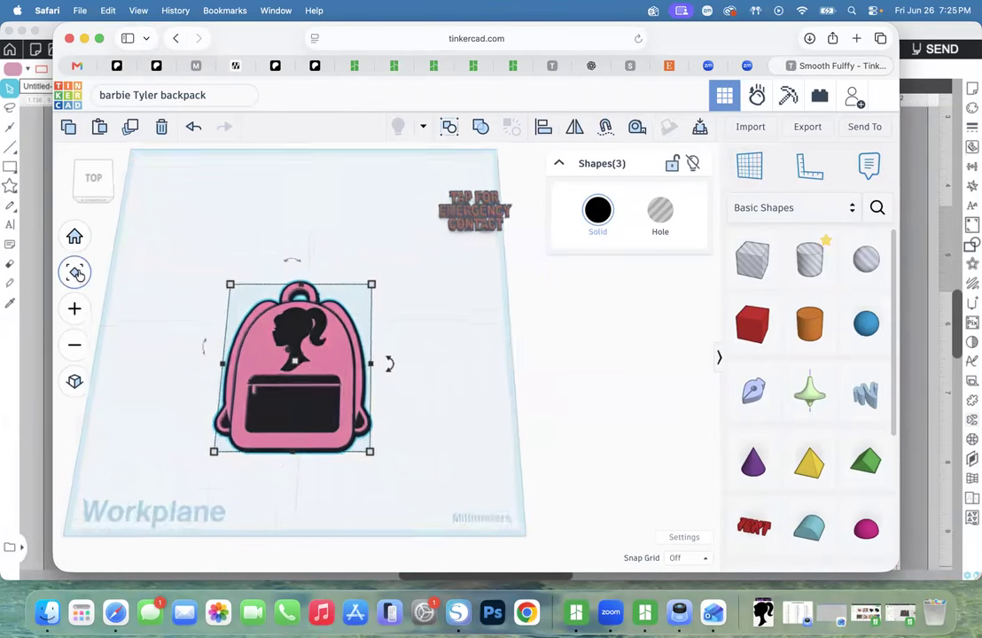
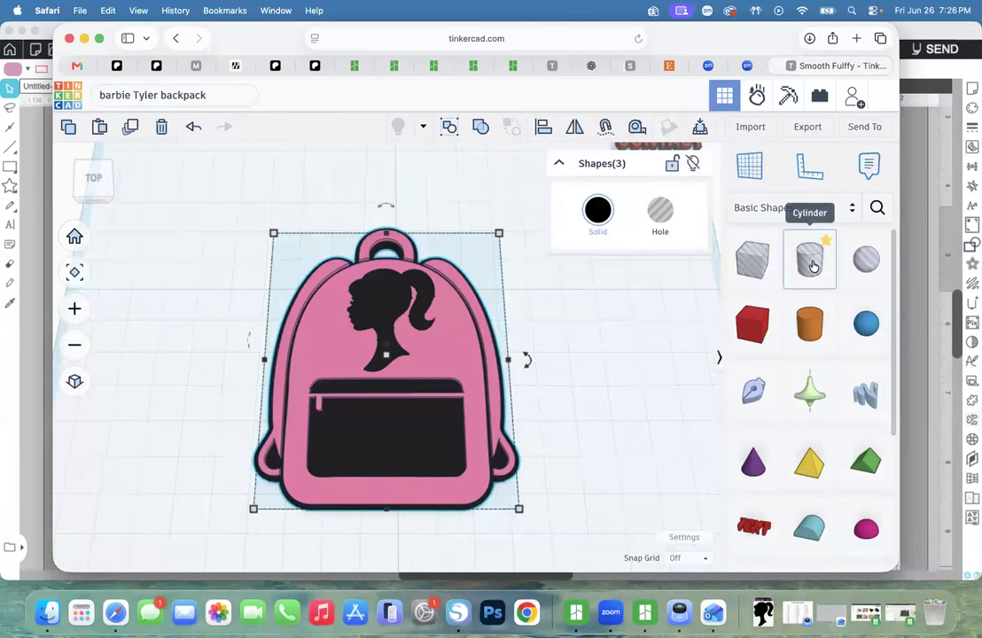
Add a hole cylinder to the workplane and place it in the empty area on the backpack's left side.
{"action": "left_click_drag", "start_coordinate": [810, 262], "coordinate": [575, 295]}
{"action": "scroll", "coordinate": [470, 275], "scroll_direction": "down", "scroll_amount": 3}
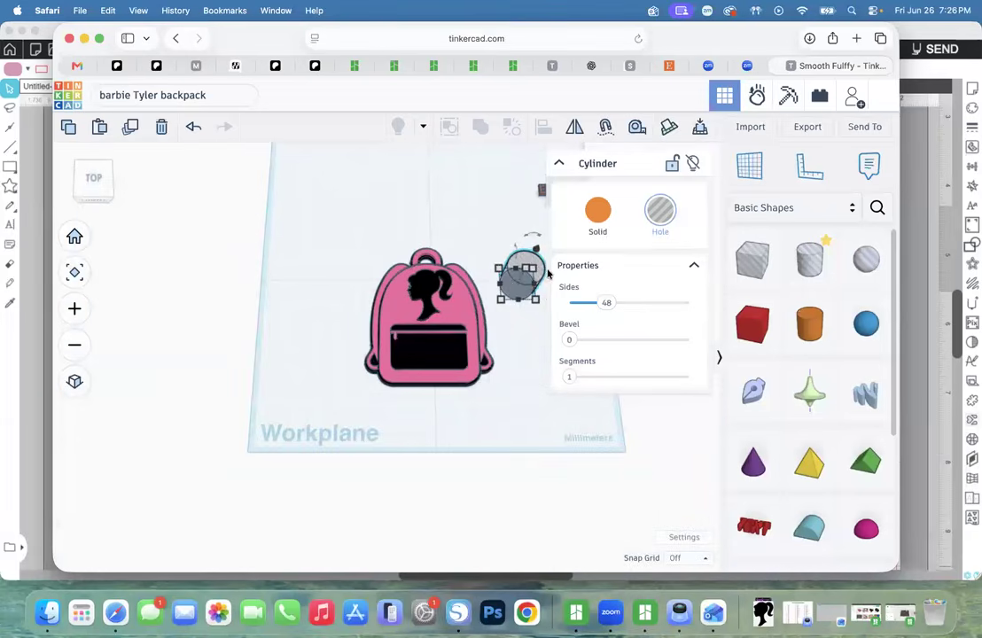
{"action": "left_click_drag", "start_coordinate": [502, 285], "coordinate": [289, 334]}
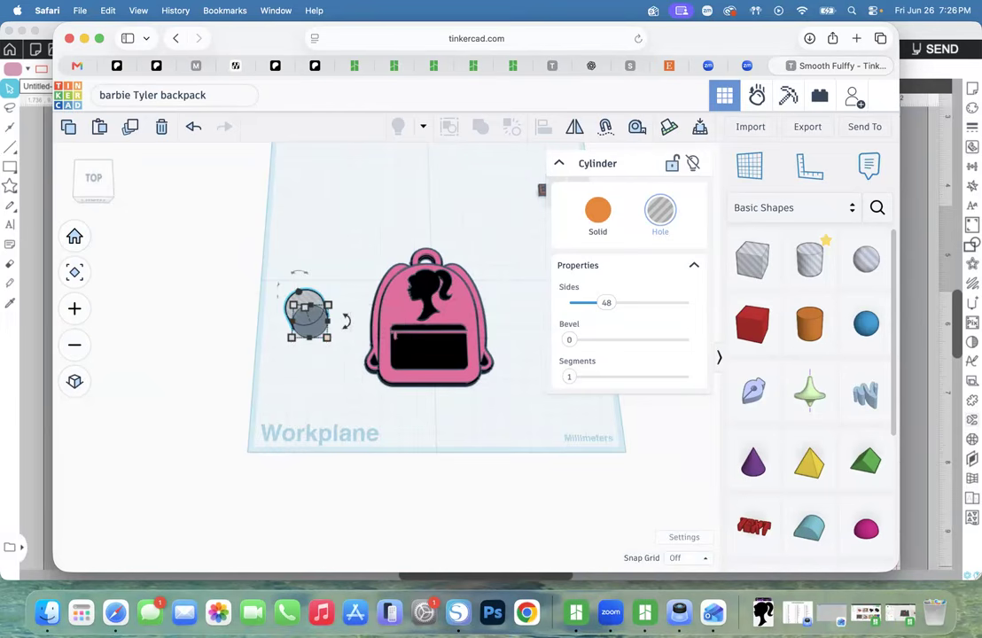
Resize the hole cylinder to 25.3 mm long, 25.3 mm wide and 2 mm high.
{"action": "left_click", "coordinate": [387, 322]}
{"action": "type", "text": "25.3"}
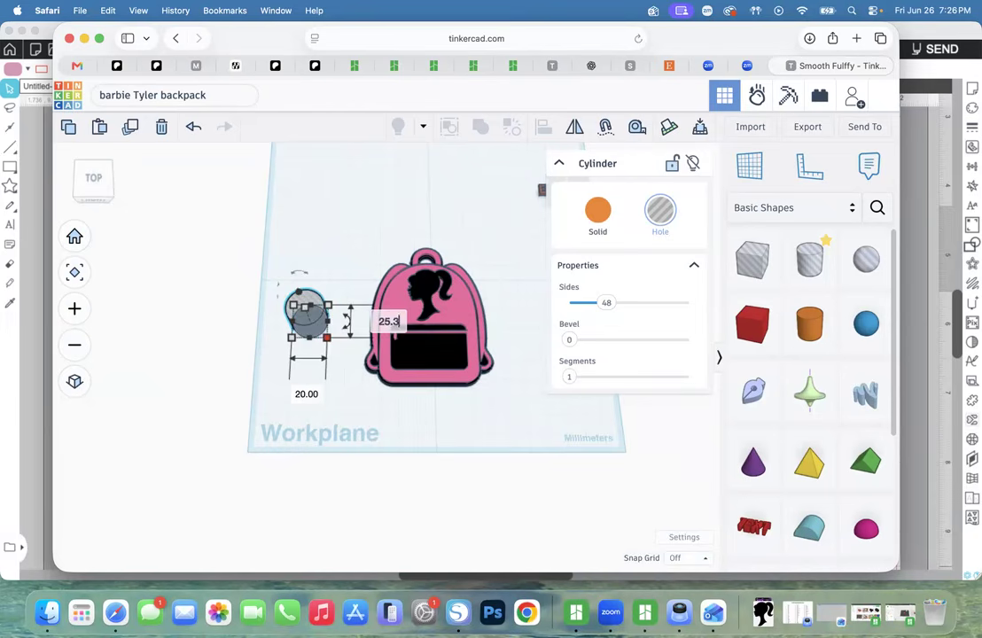
{"action": "key", "text": "Return"}
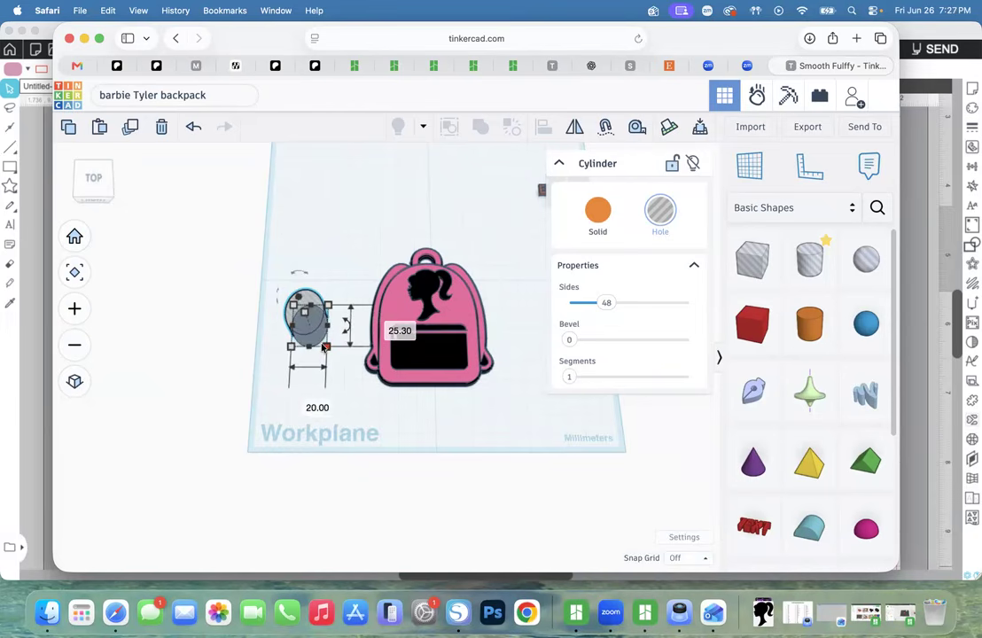
{"action": "left_click", "coordinate": [301, 404]}
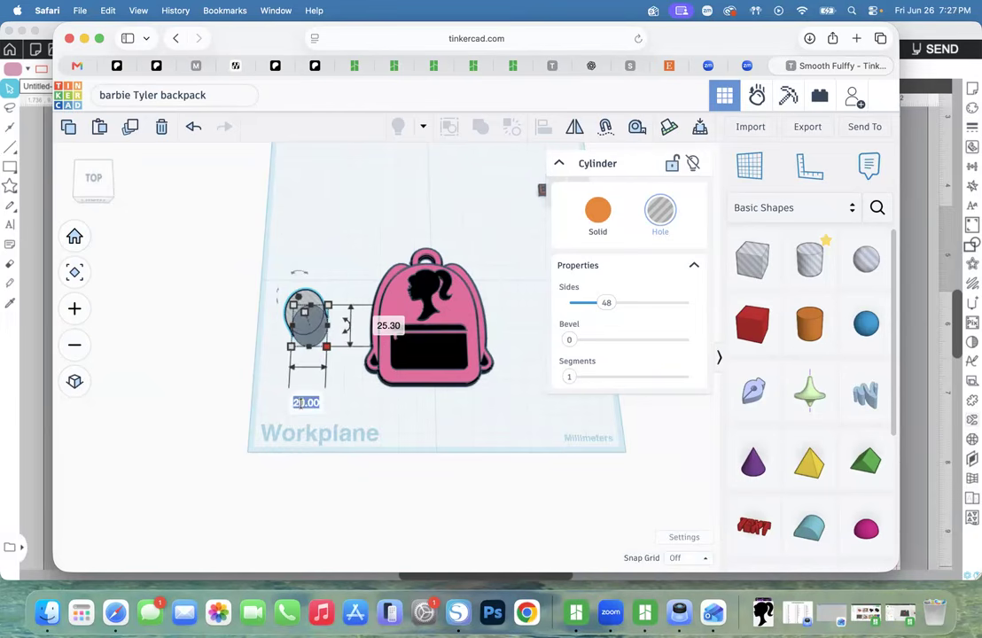
{"action": "type", "text": "25.30"}
{"action": "key", "text": "Return"}
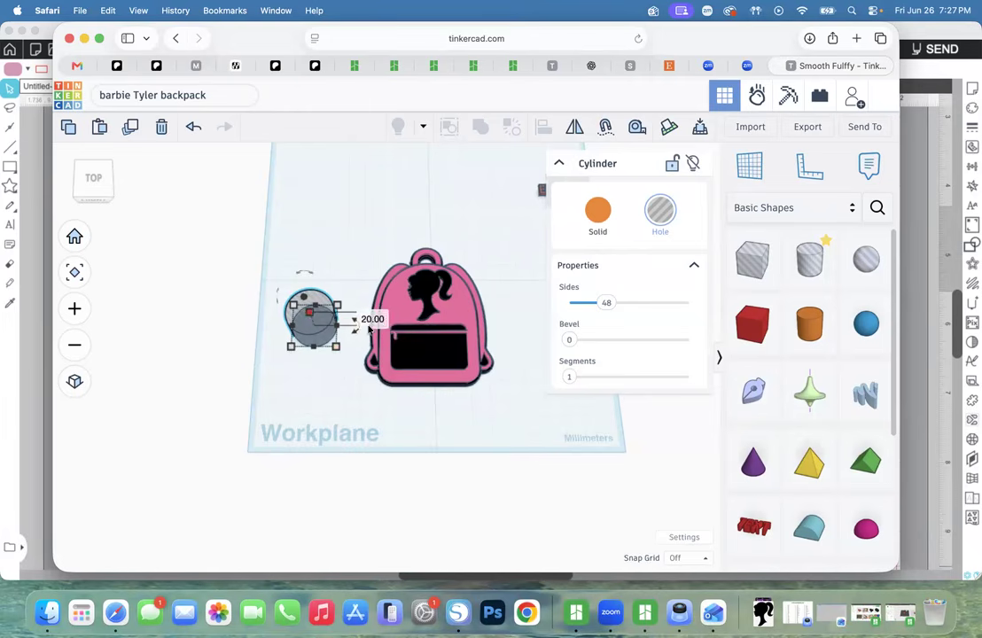
{"action": "left_click", "coordinate": [372, 319]}
{"action": "type", "text": "2"}
{"action": "key", "text": "Return"}
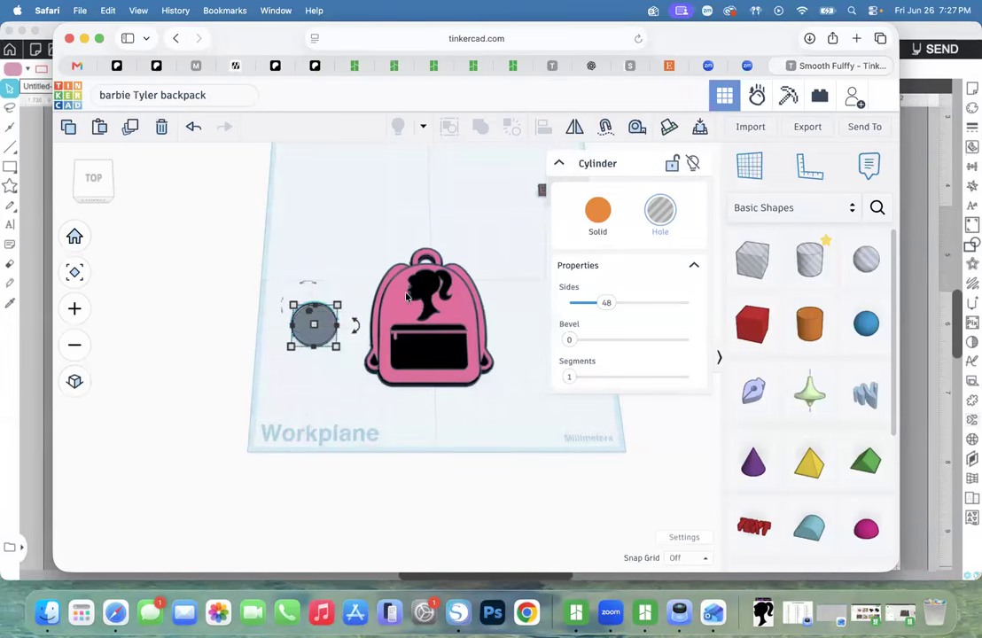
Separate the backpack layers and move the Barbie head to the workplane's near-left corner.
{"action": "left_click_drag", "start_coordinate": [367, 249], "coordinate": [321, 204]}
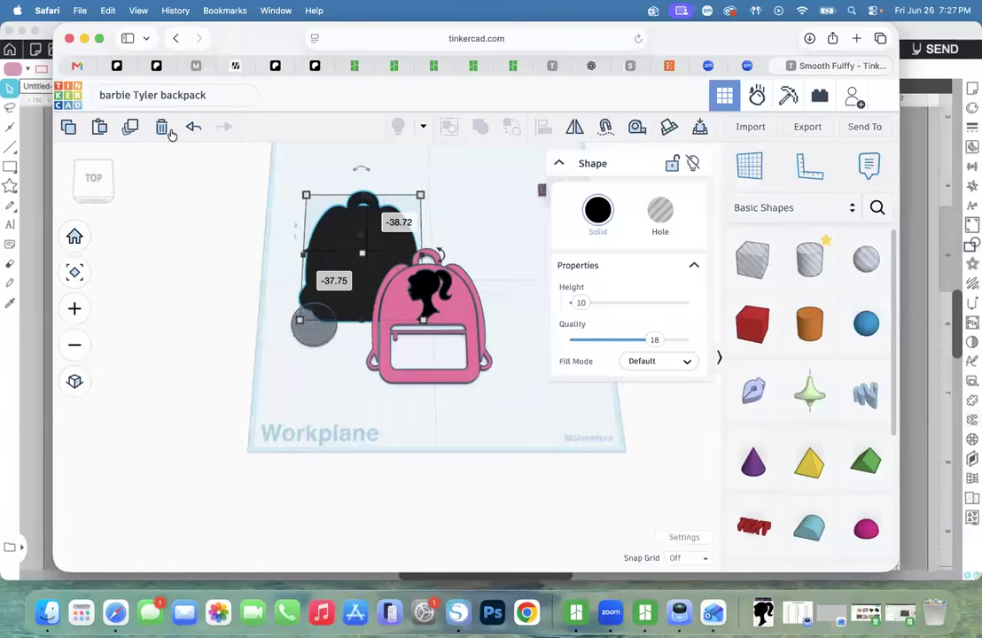
{"action": "key", "text": "super+z"}
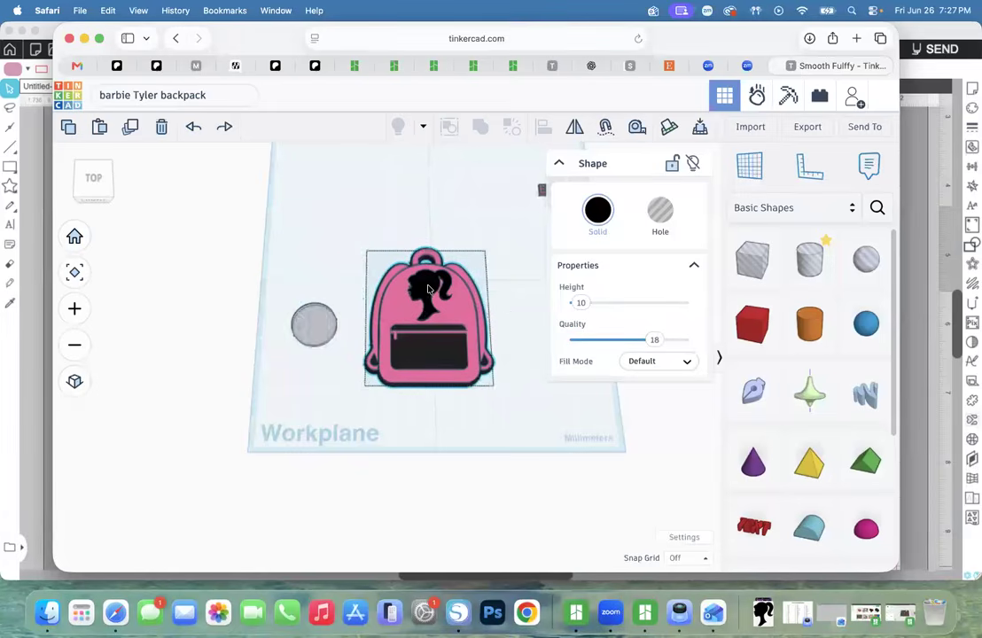
{"action": "left_click_drag", "start_coordinate": [426, 294], "coordinate": [588, 364]}
{"action": "left_click", "coordinate": [410, 208]}
{"action": "left_click_drag", "start_coordinate": [448, 306], "coordinate": [304, 469]}
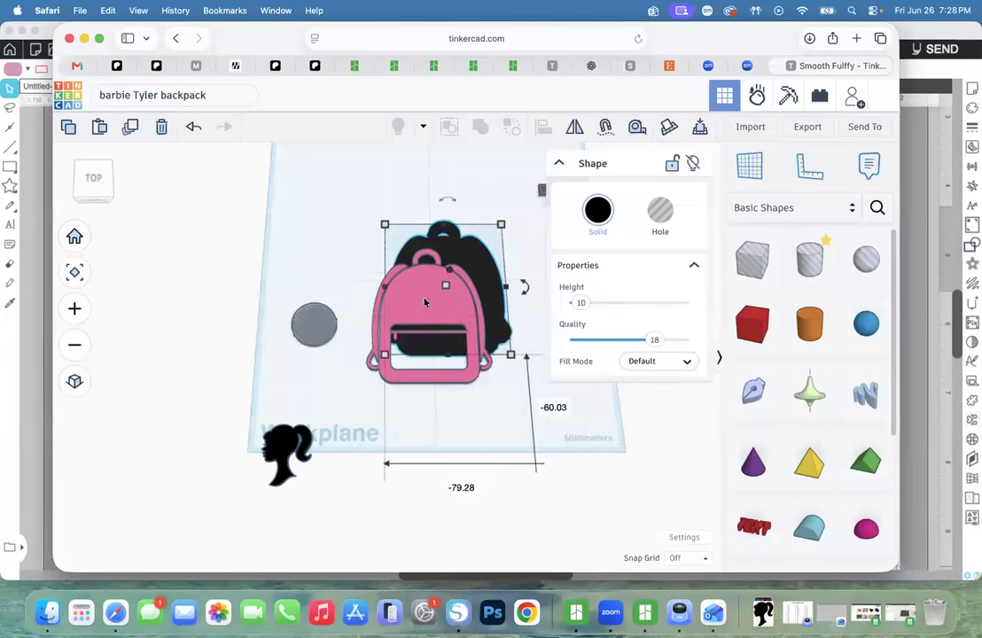
Align the pink front and black back to each other's centre in both horizontal directions.
{"action": "left_click", "coordinate": [427, 301], "text": "shift"}
{"action": "key", "text": "l"}
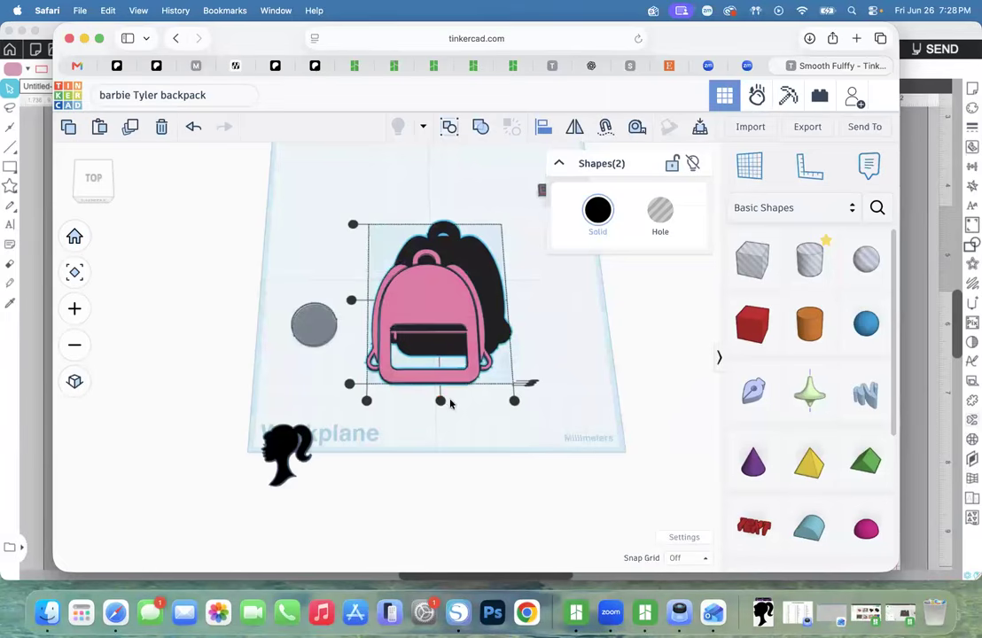
{"action": "left_click", "coordinate": [440, 401]}
{"action": "left_click", "coordinate": [359, 299]}
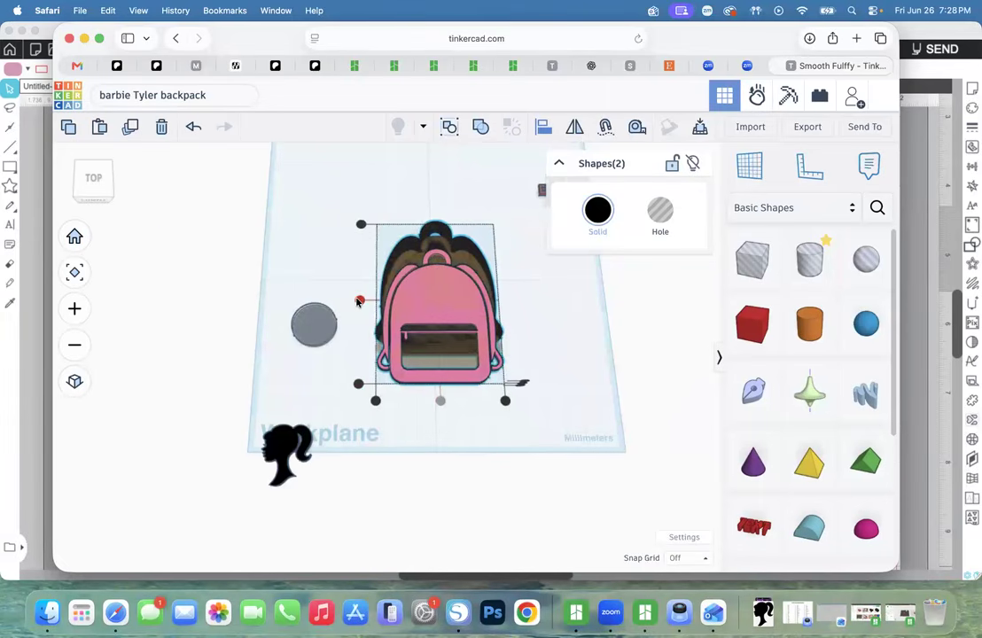
Turn the pink front and black back into holes, and move the cylinder into the backpack body above the pocket.
{"action": "left_click", "coordinate": [99, 190]}
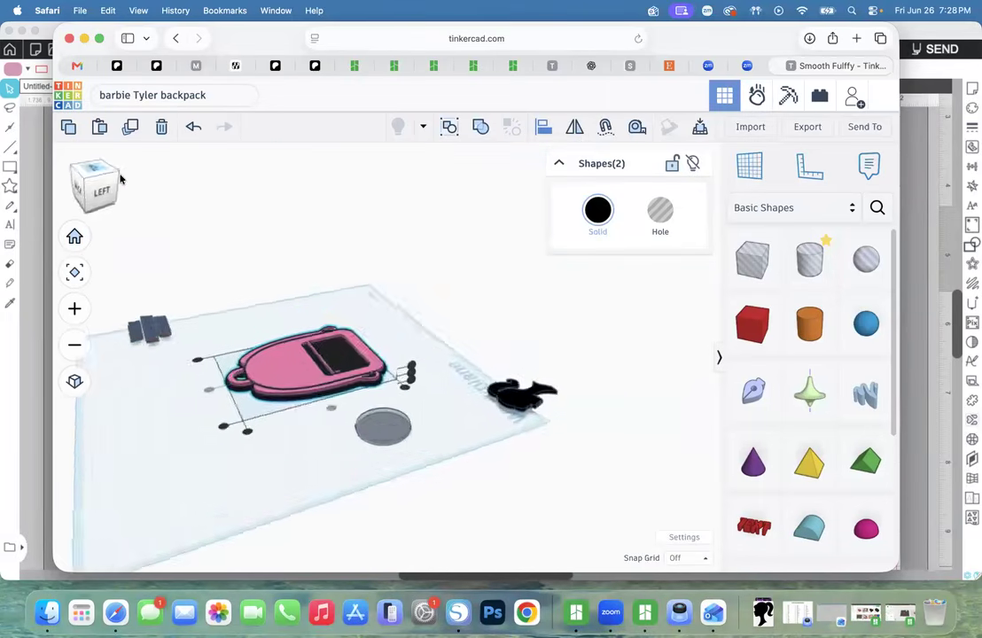
{"action": "left_click", "coordinate": [661, 210]}
{"action": "left_click_drag", "start_coordinate": [403, 406], "coordinate": [291, 384]}
{"action": "left_click_drag", "start_coordinate": [97, 186], "coordinate": [71, 213]}
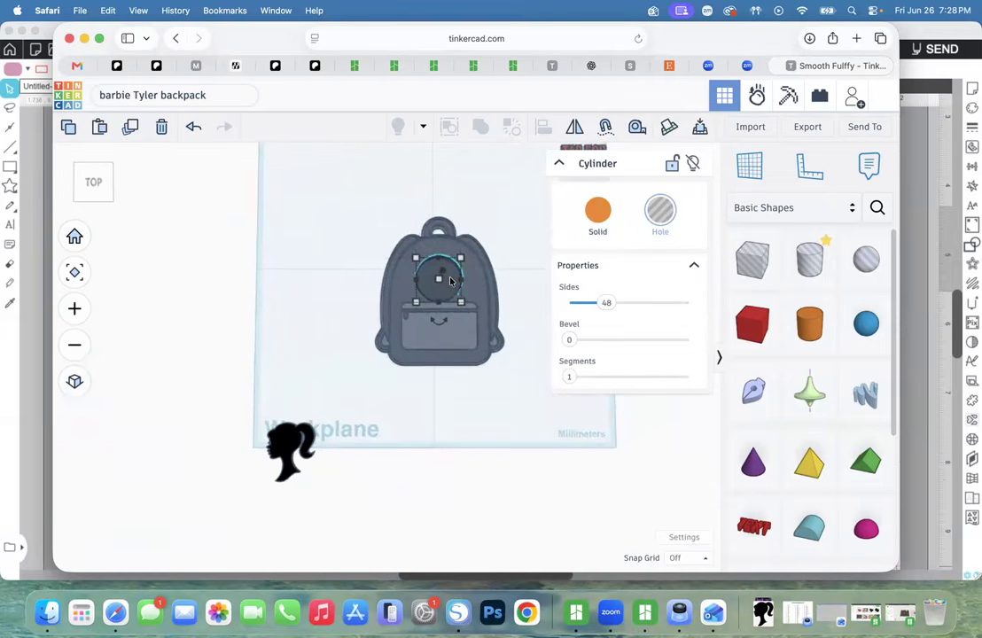
{"action": "left_click_drag", "start_coordinate": [442, 303], "coordinate": [439, 289]}
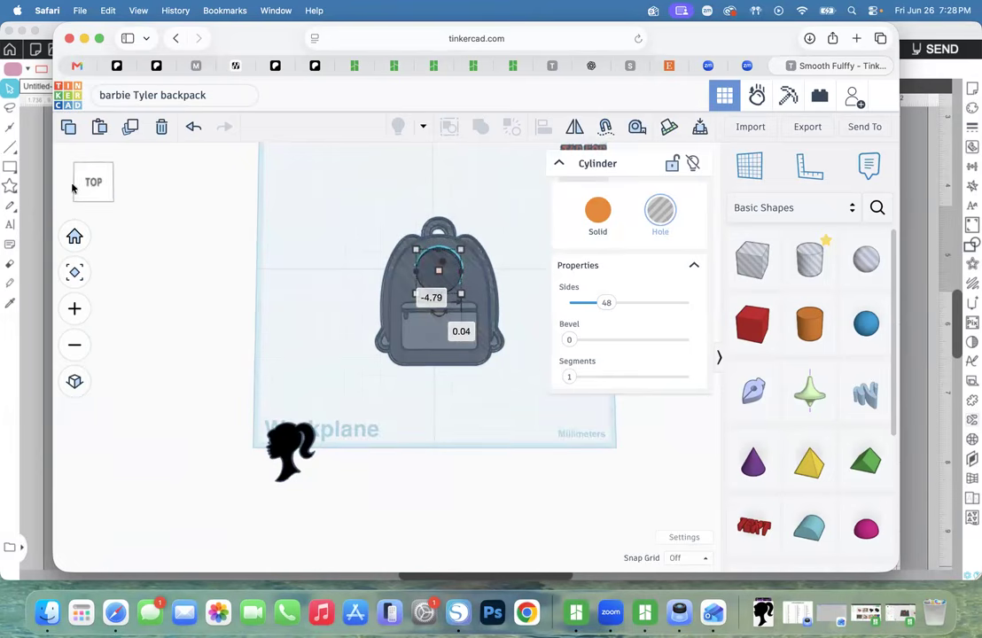
Make the cylinder solid orange and examine its depth inside the see-through backpack from the side.
{"action": "left_click_drag", "start_coordinate": [85, 191], "coordinate": [381, 206]}
{"action": "left_click", "coordinate": [597, 210]}
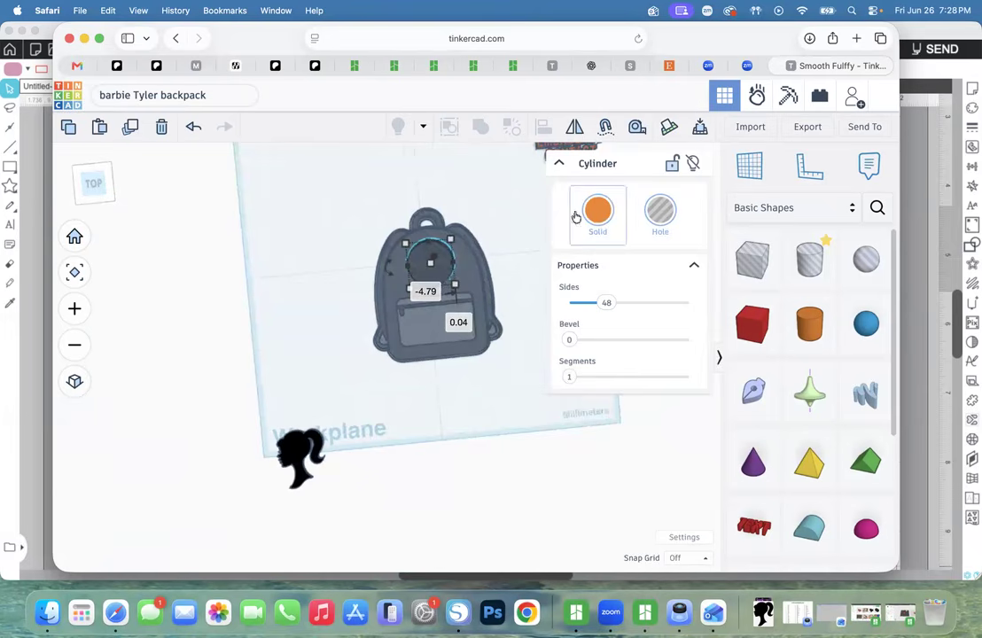
{"action": "left_click", "coordinate": [112, 185]}
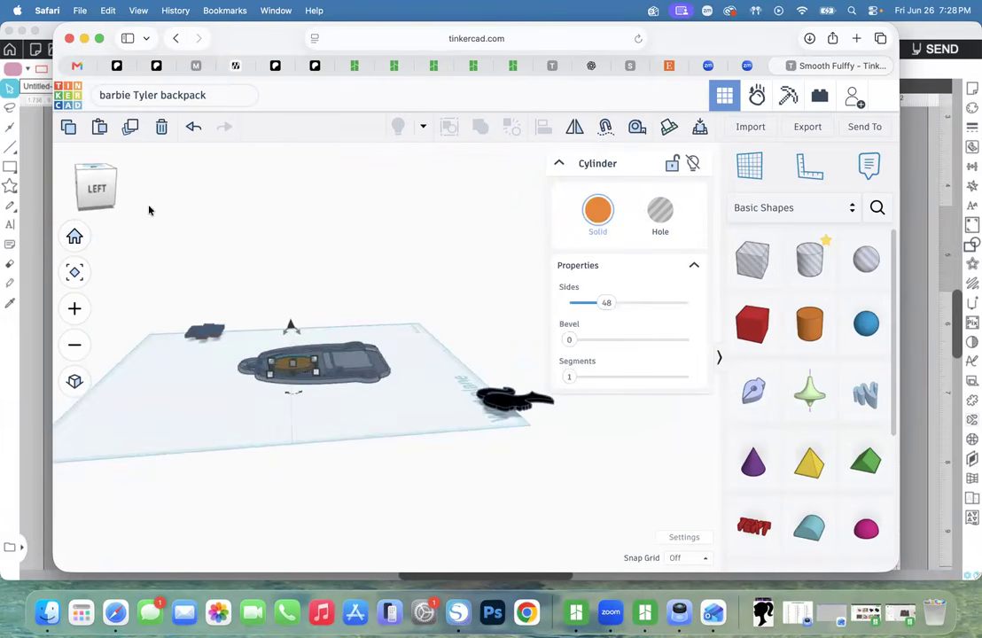
{"action": "left_click", "coordinate": [75, 310]}
{"action": "left_click", "coordinate": [73, 315]}
{"action": "left_click", "coordinate": [72, 314]}
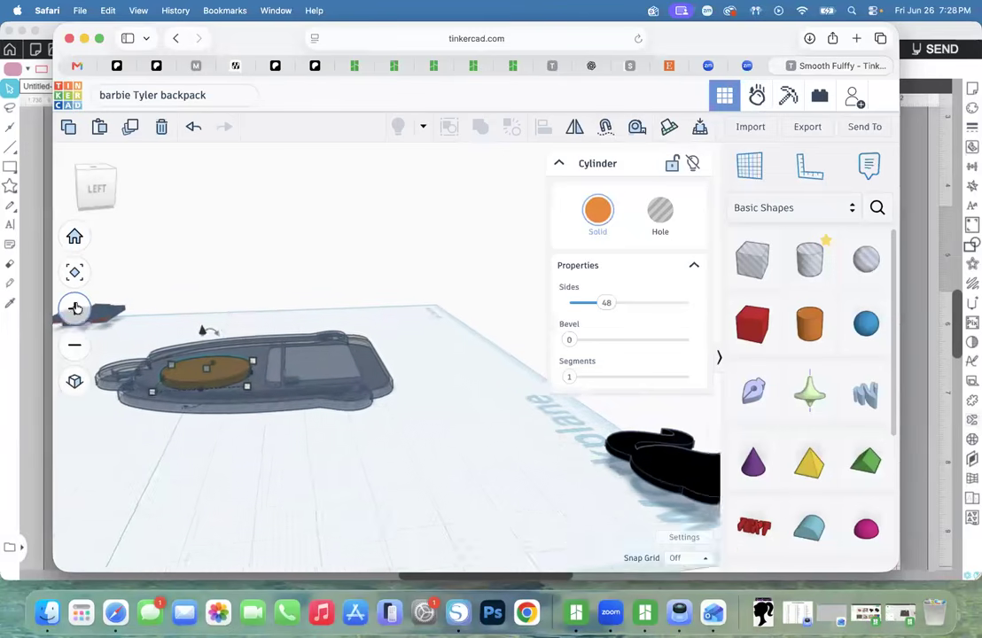
{"action": "left_click", "coordinate": [96, 191]}
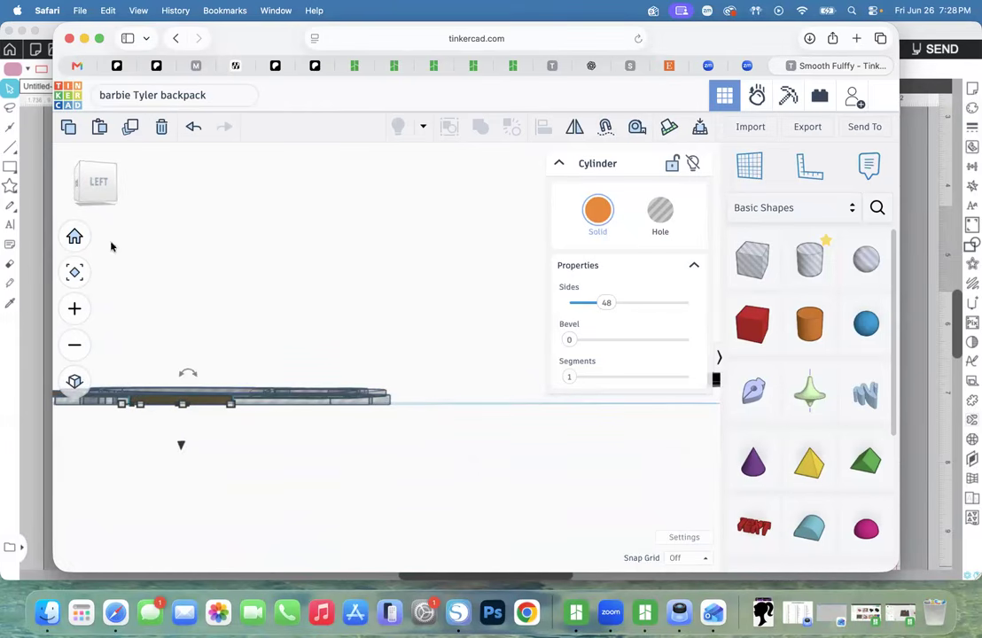
{"action": "left_click_drag", "start_coordinate": [90, 183], "coordinate": [89, 190]}
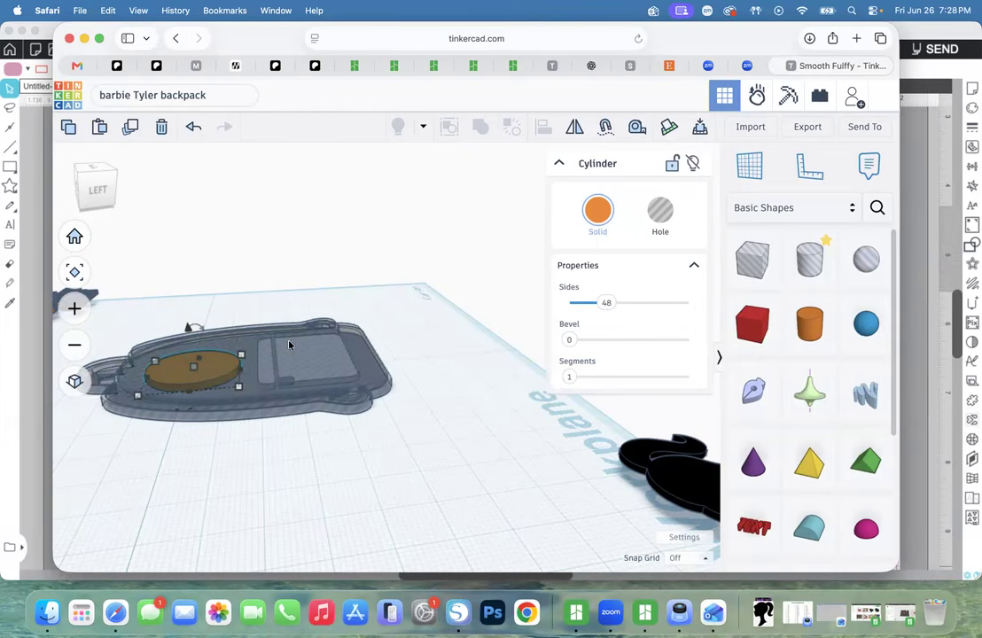
Take the cylinder out to the backpack's right side, recentre the pink front and black back, and make them solid again.
{"action": "left_click", "coordinate": [298, 376], "text": "shift"}
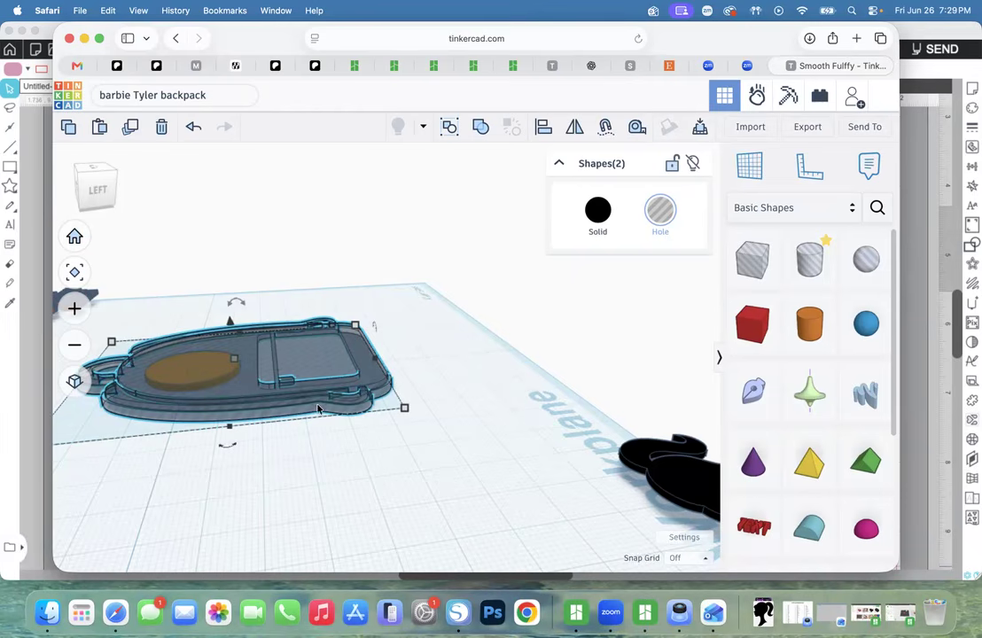
{"action": "left_click", "coordinate": [76, 240]}
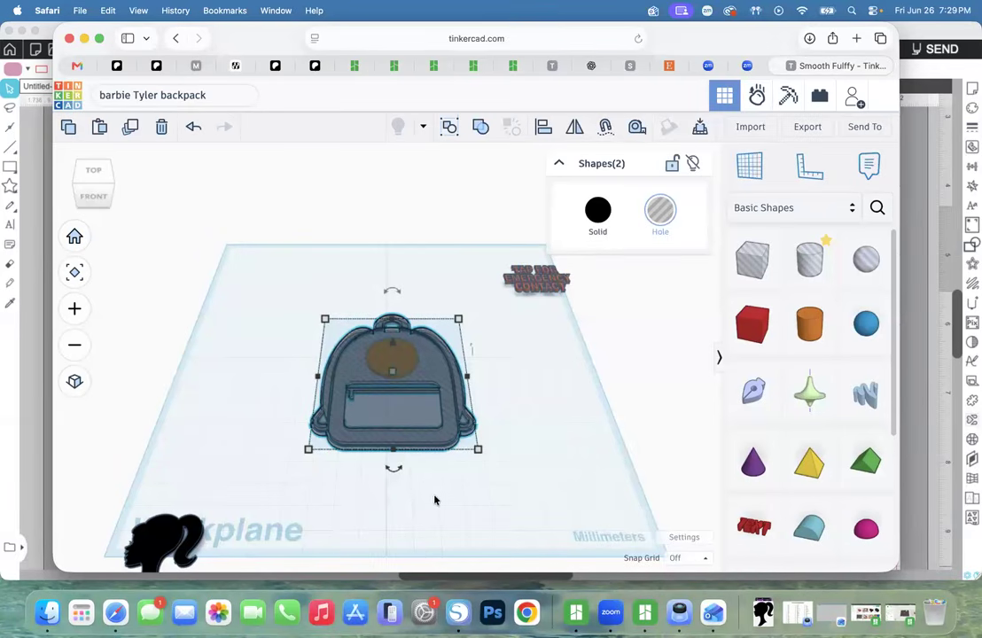
{"action": "left_click", "coordinate": [386, 462]}
{"action": "left_click_drag", "start_coordinate": [401, 441], "coordinate": [417, 500]}
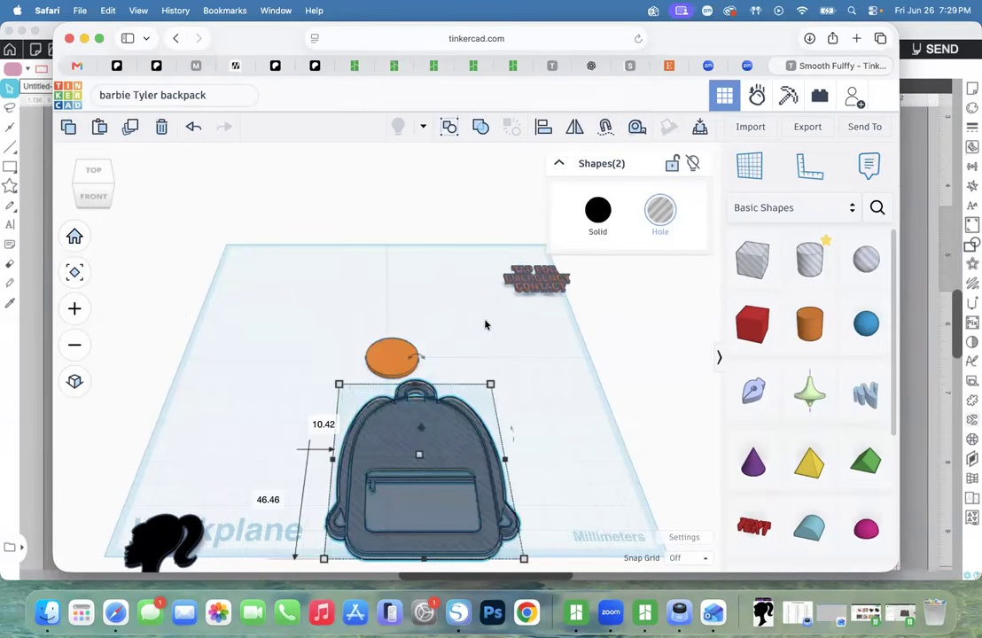
{"action": "left_click_drag", "start_coordinate": [393, 357], "coordinate": [570, 373]}
{"action": "left_click_drag", "start_coordinate": [408, 479], "coordinate": [373, 380]}
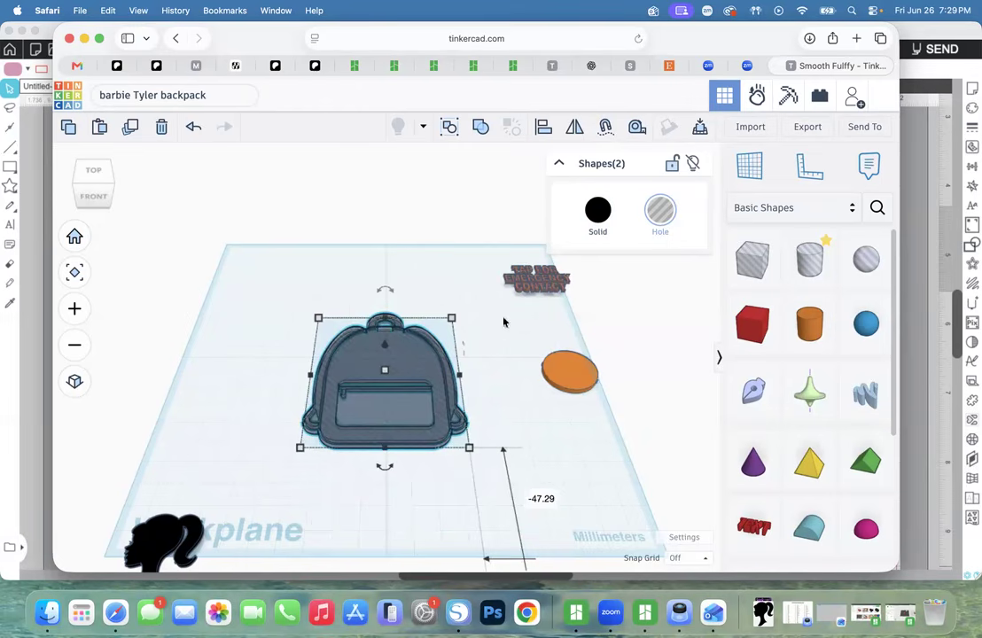
{"action": "left_click", "coordinate": [598, 211]}
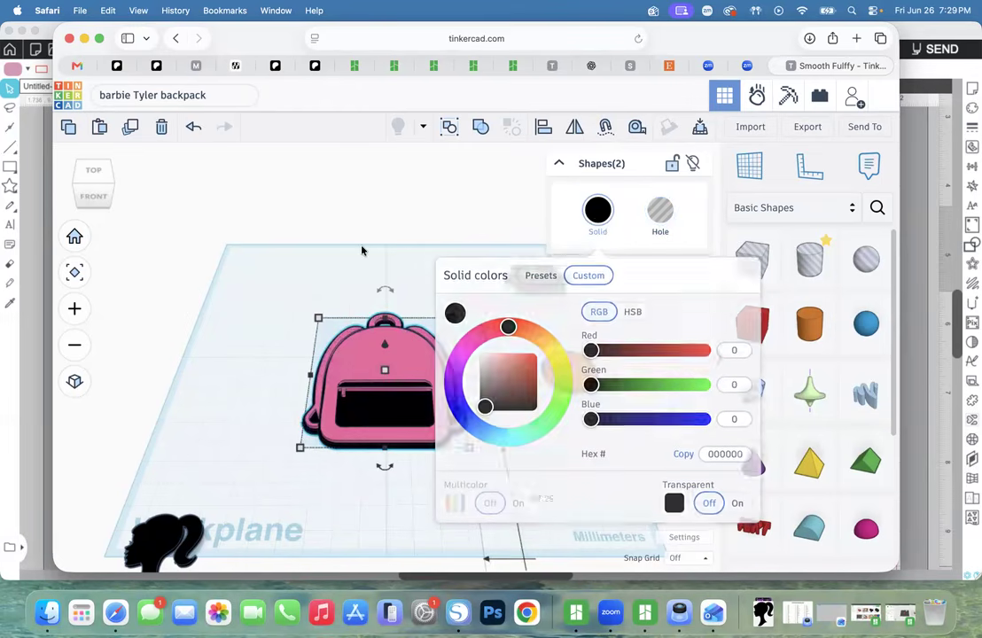
{"action": "left_click", "coordinate": [476, 312]}
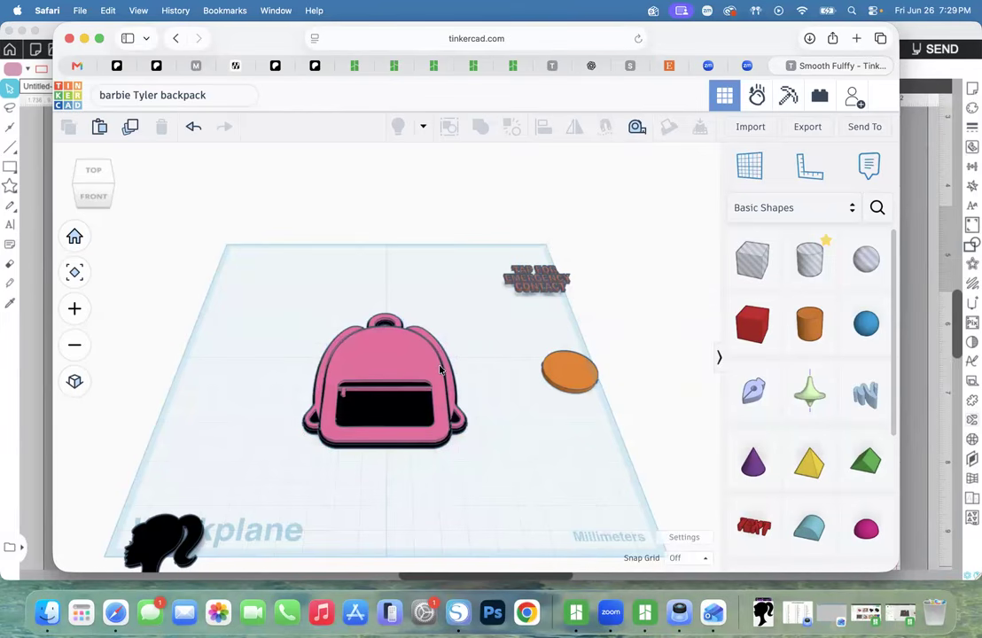
Move the cylinder behind the backpack's handle, and bundle the pink front with the black back.
{"action": "left_click_drag", "start_coordinate": [575, 376], "coordinate": [501, 358]}
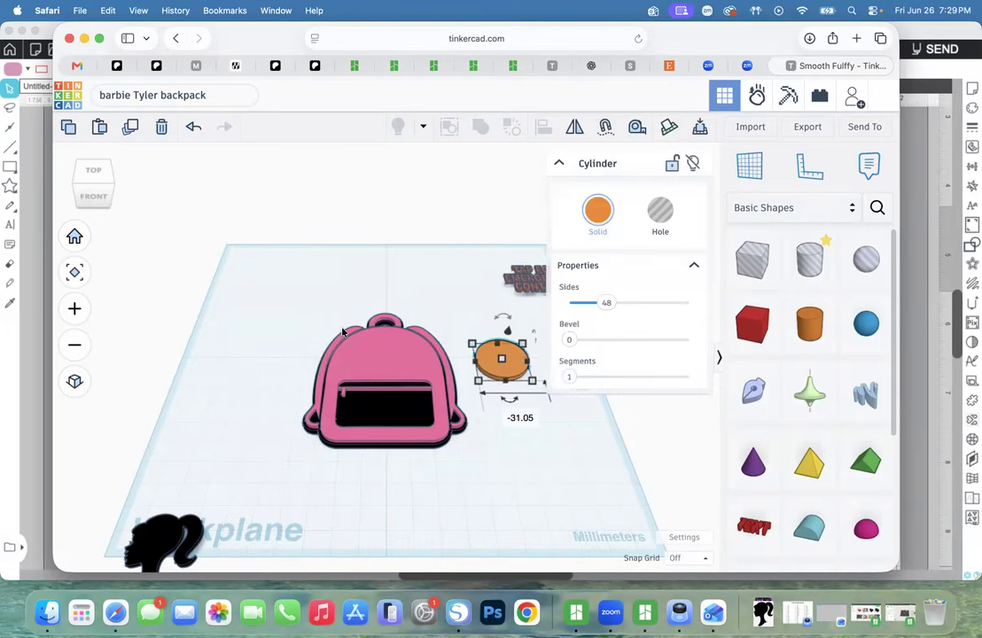
{"action": "left_click_drag", "start_coordinate": [488, 363], "coordinate": [366, 298]}
{"action": "left_click_drag", "start_coordinate": [465, 473], "coordinate": [329, 389]}
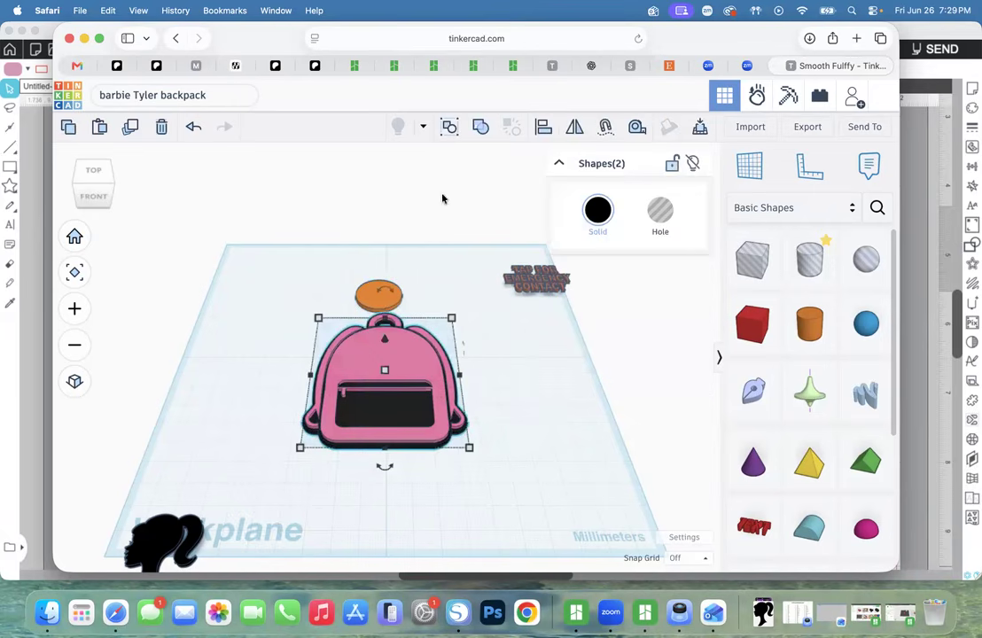
{"action": "left_click", "coordinate": [448, 128]}
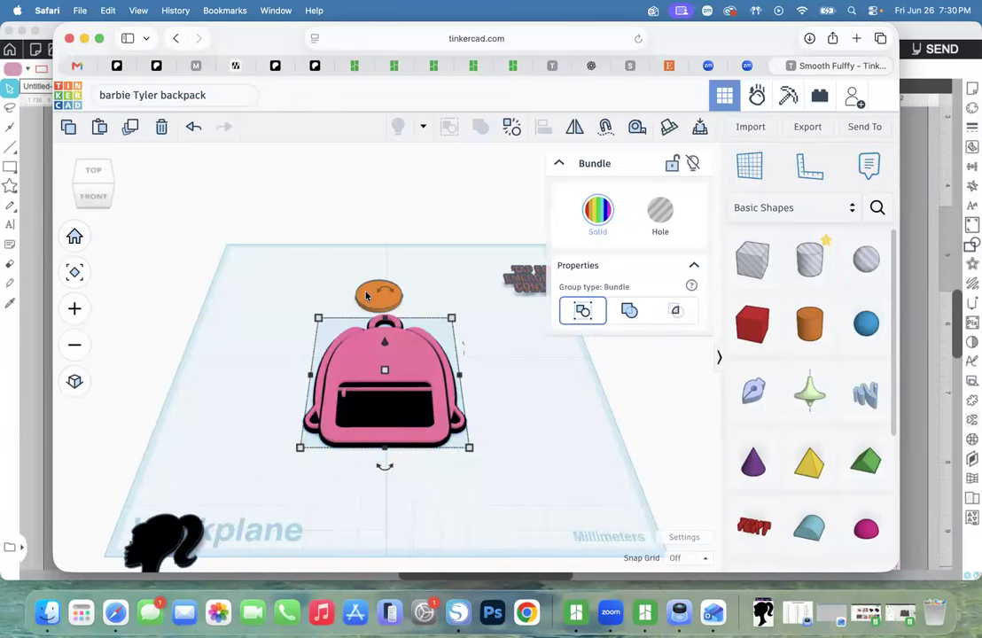
Turn the orange cylinder behind the backpack's handle into a hole.
{"action": "left_click", "coordinate": [108, 197]}
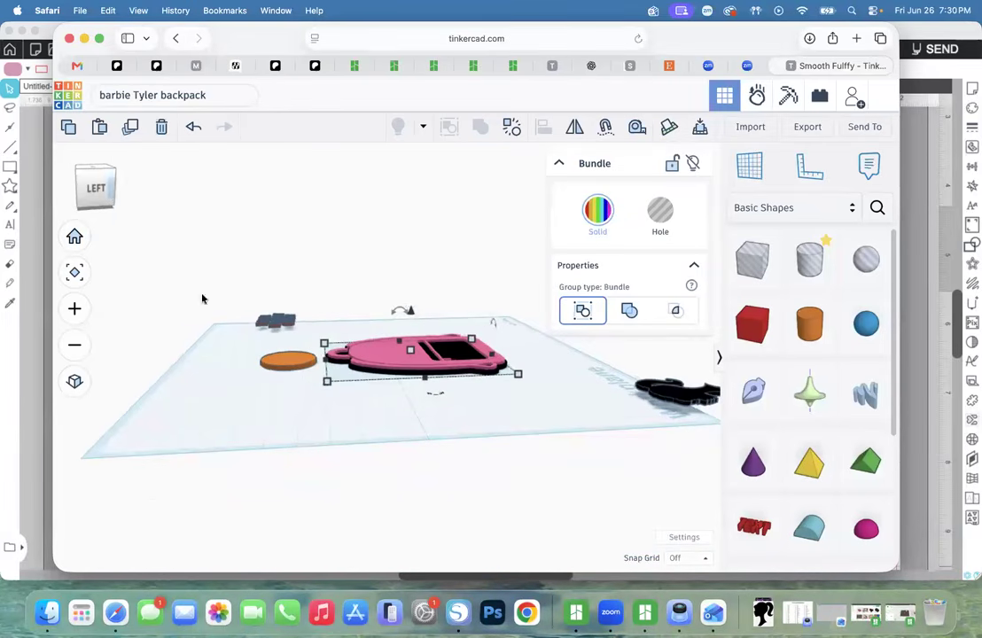
{"action": "left_click", "coordinate": [288, 361]}
{"action": "left_click", "coordinate": [648, 217]}
Centre the hole cylinder on the backpack bundle's height and width, and slide it into the body above the pocket.
{"action": "left_click_drag", "start_coordinate": [425, 396], "coordinate": [286, 352]}
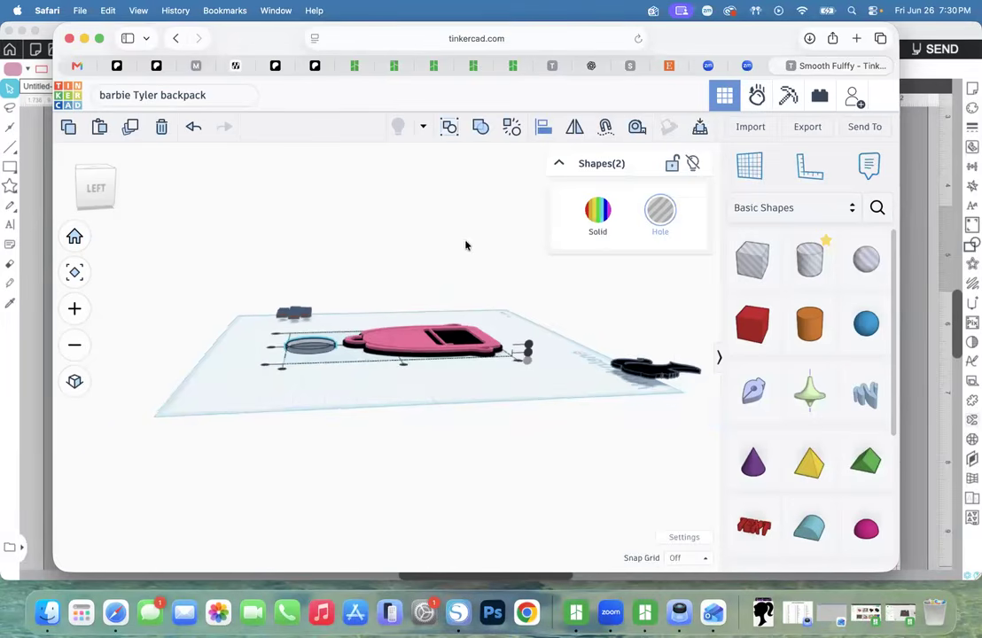
{"action": "scroll", "coordinate": [468, 246], "scroll_direction": "up", "scroll_amount": 3}
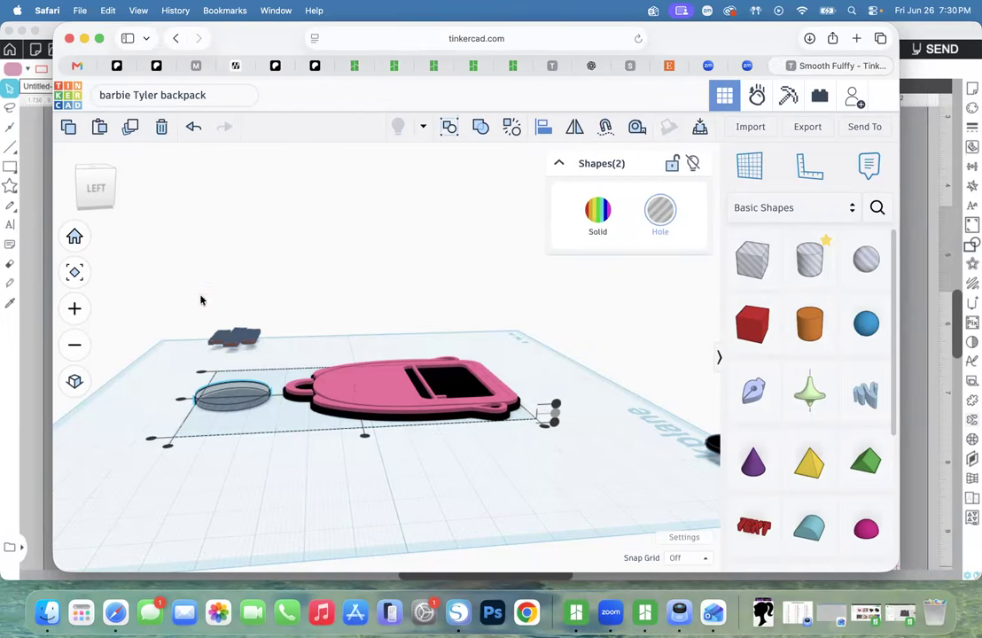
{"action": "left_click", "coordinate": [78, 202]}
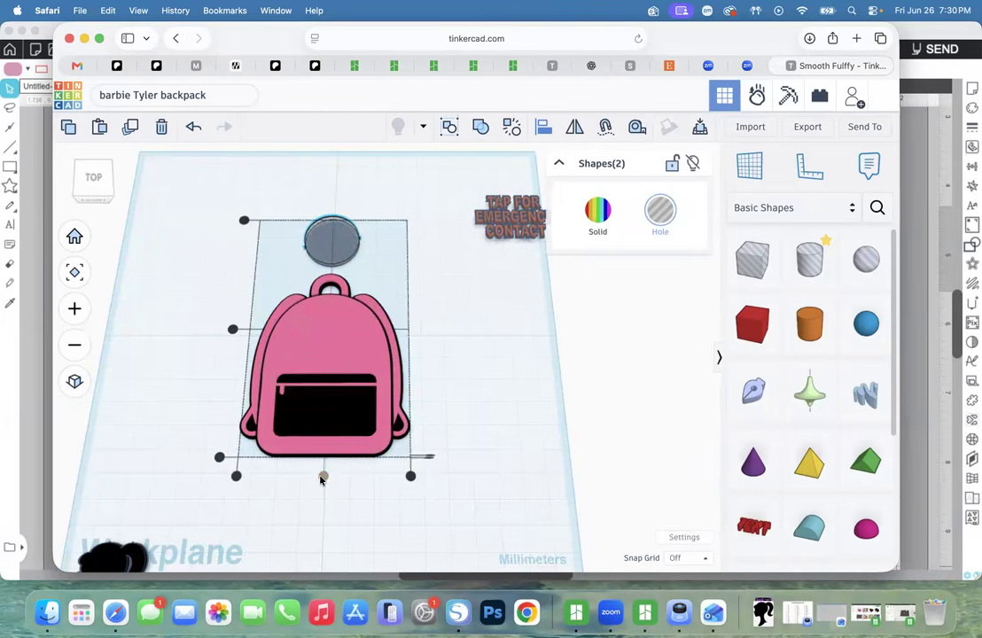
{"action": "left_click", "coordinate": [312, 525]}
{"action": "left_click_drag", "start_coordinate": [325, 250], "coordinate": [317, 346]}
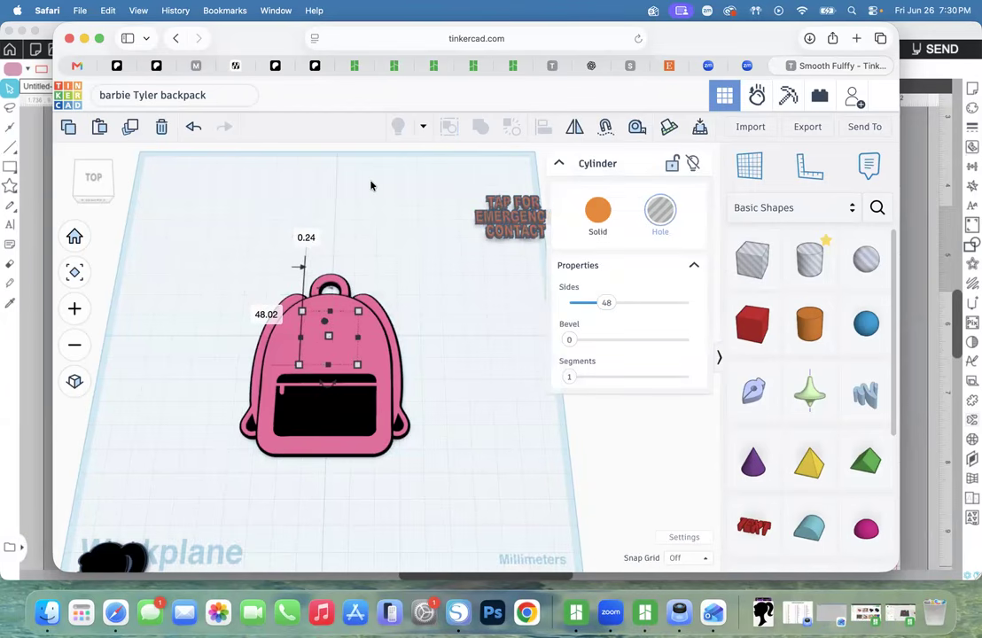
Check the cylinder's placement with the backpack bundle briefly set as a hole, restore it to solid, and union it with the hole cylinder.
{"action": "left_click", "coordinate": [372, 184]}
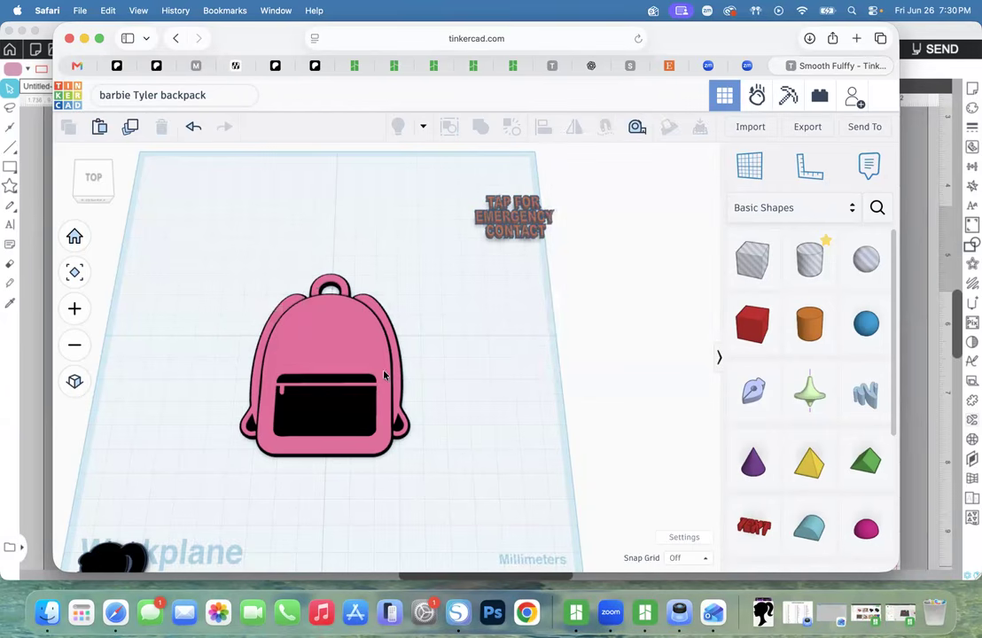
{"action": "left_click", "coordinate": [386, 374]}
{"action": "left_click", "coordinate": [659, 215]}
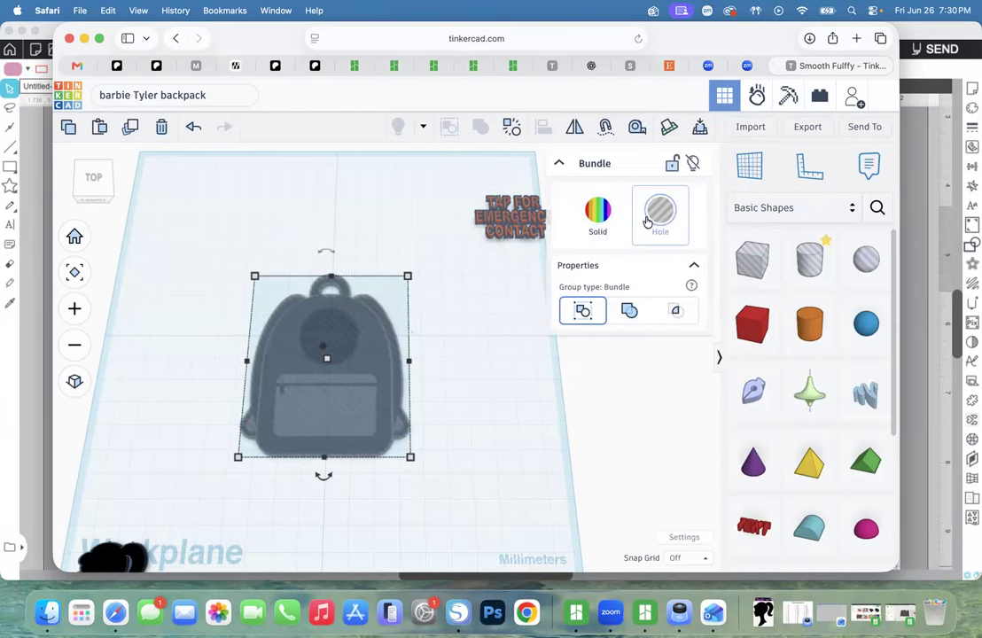
{"action": "left_click", "coordinate": [598, 213]}
{"action": "left_click_drag", "start_coordinate": [204, 243], "coordinate": [412, 314]}
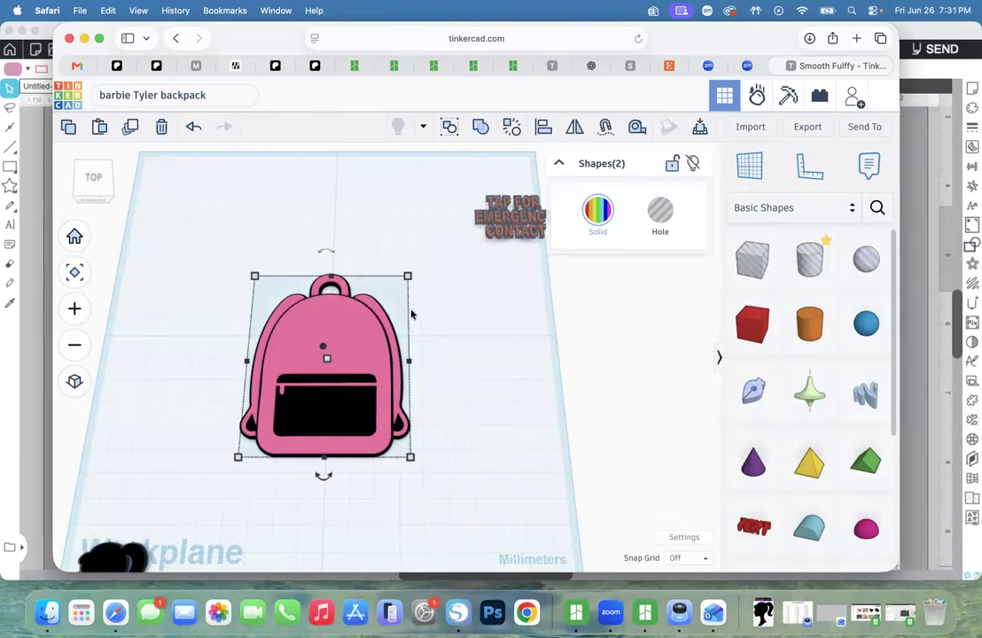
{"action": "left_click", "coordinate": [481, 131]}
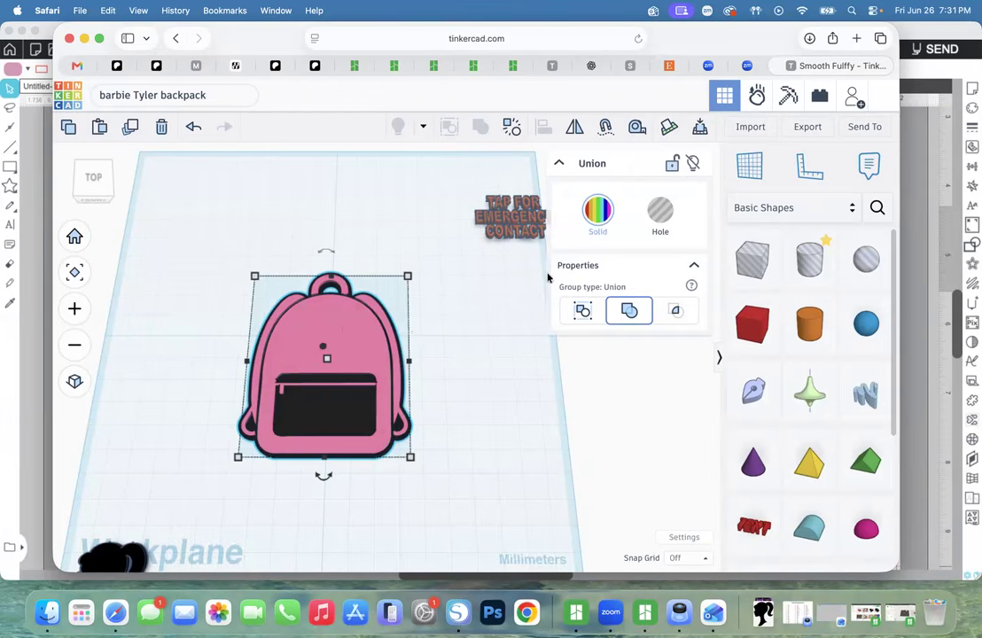
Set the backpack union as a hole to examine its internal round cavity from the front, side and above, and restore it to solid.
{"action": "left_click", "coordinate": [658, 212]}
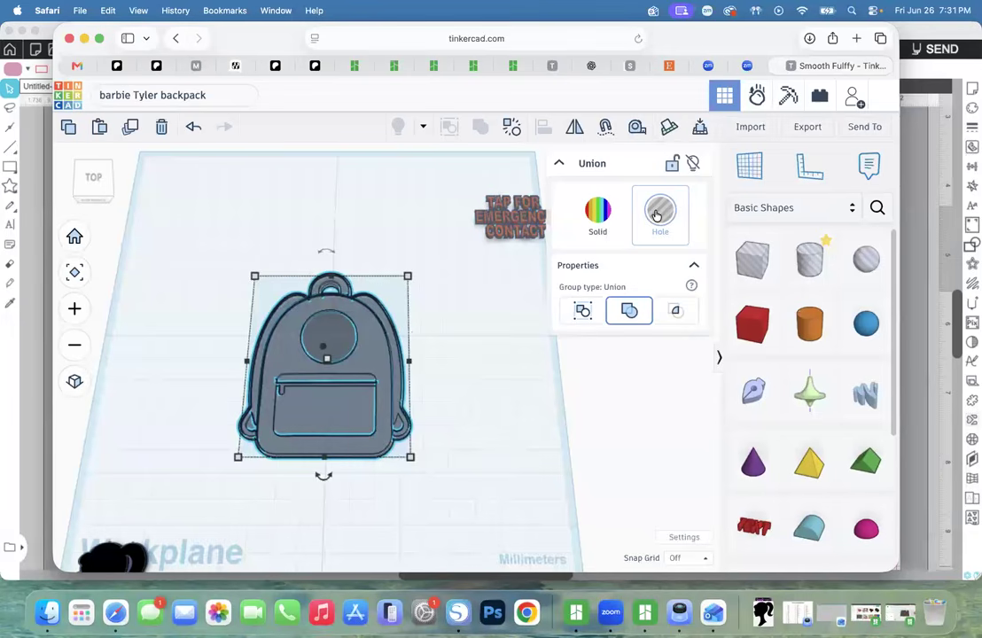
{"action": "left_click", "coordinate": [103, 184]}
{"action": "left_click_drag", "start_coordinate": [104, 184], "coordinate": [114, 186]}
{"action": "left_click", "coordinate": [114, 188]}
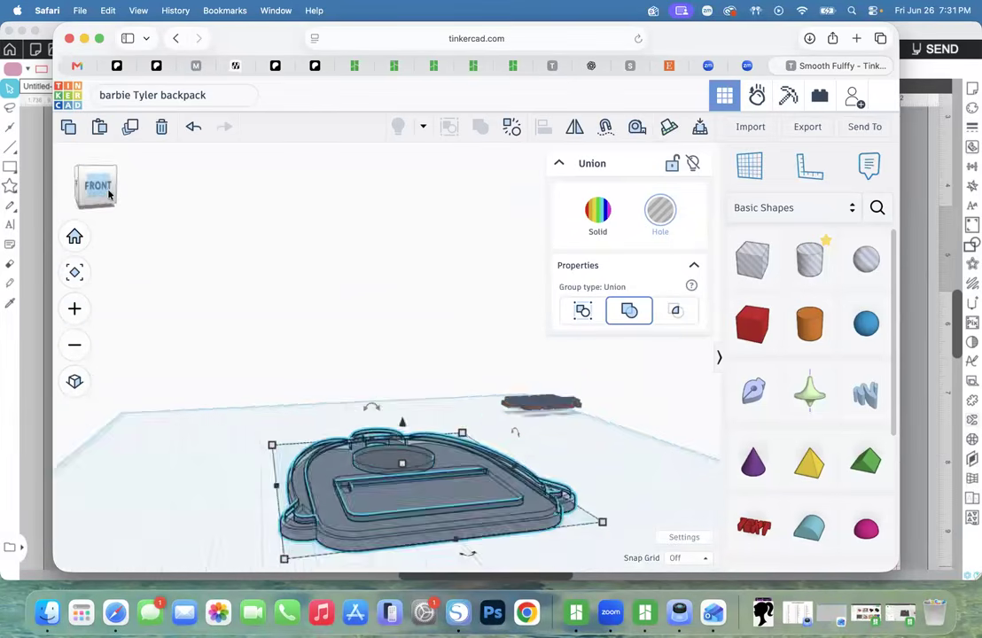
{"action": "left_click", "coordinate": [74, 270]}
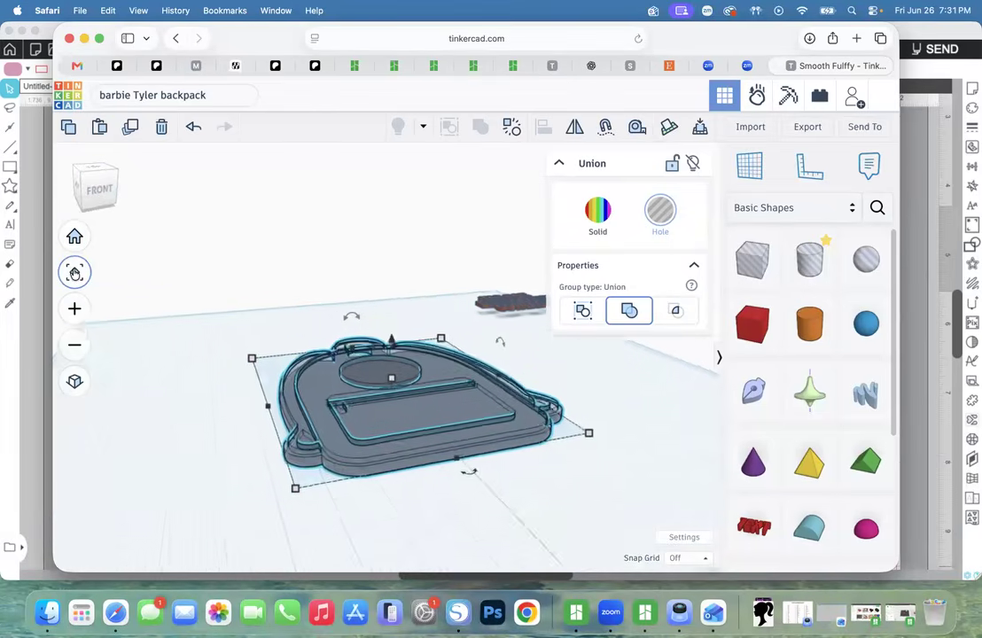
{"action": "left_click", "coordinate": [74, 306]}
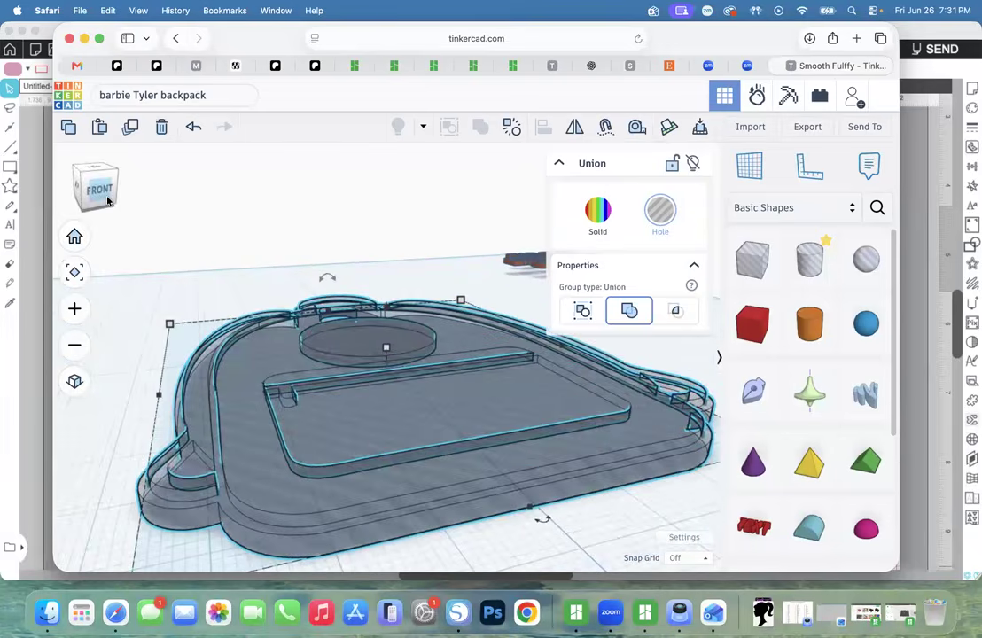
{"action": "left_click", "coordinate": [110, 197]}
{"action": "left_click", "coordinate": [112, 201]}
{"action": "left_click", "coordinate": [116, 201]}
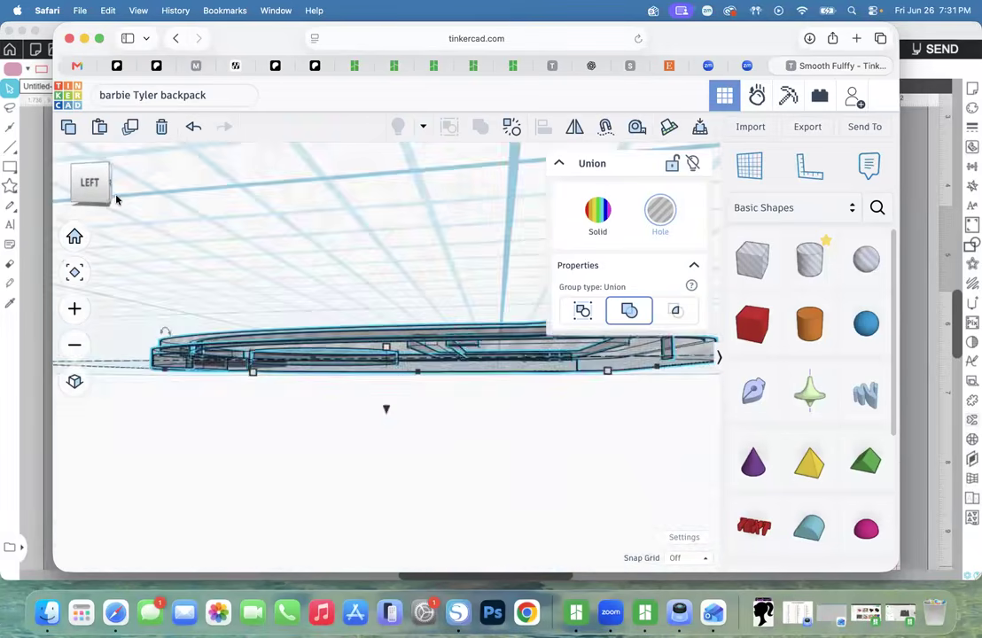
{"action": "left_click", "coordinate": [115, 200]}
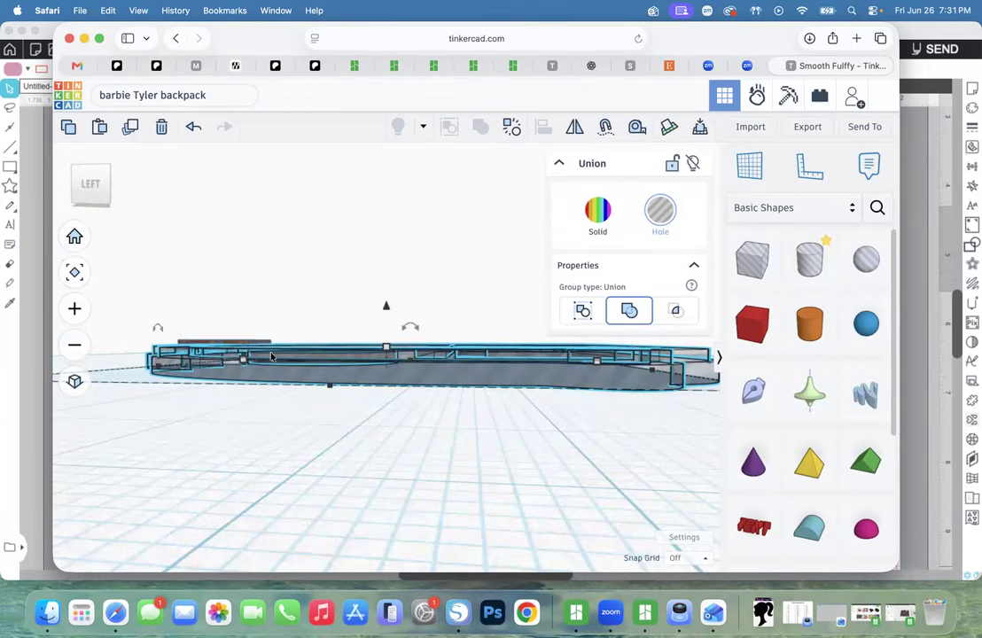
{"action": "left_click_drag", "start_coordinate": [102, 194], "coordinate": [84, 205]}
{"action": "scroll", "coordinate": [176, 245], "scroll_direction": "up", "scroll_amount": 2}
{"action": "scroll", "coordinate": [177, 245], "scroll_direction": "down", "scroll_amount": 2}
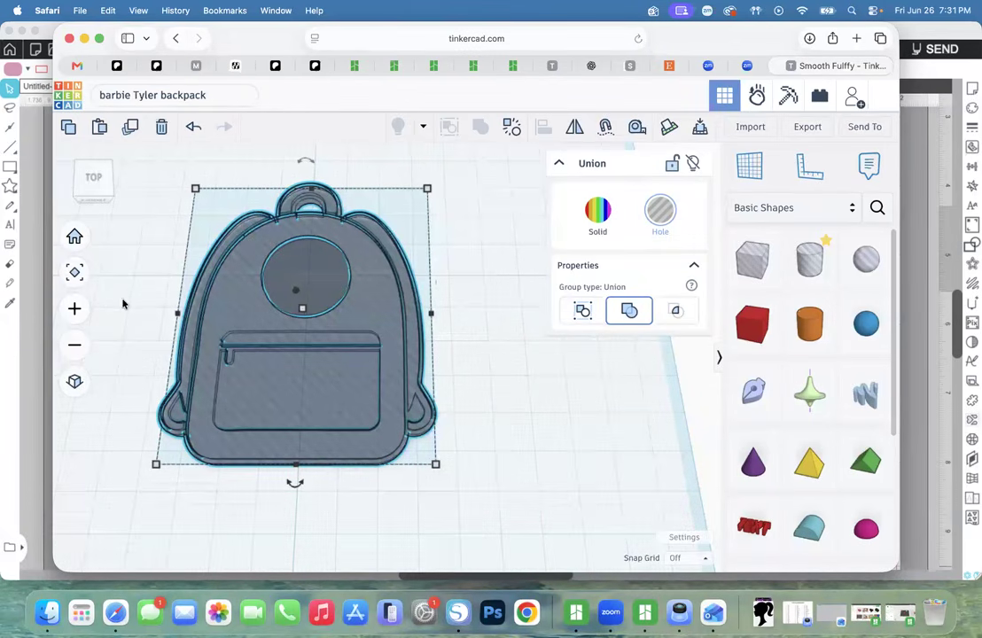
{"action": "scroll", "coordinate": [276, 352], "scroll_direction": "down", "scroll_amount": 3}
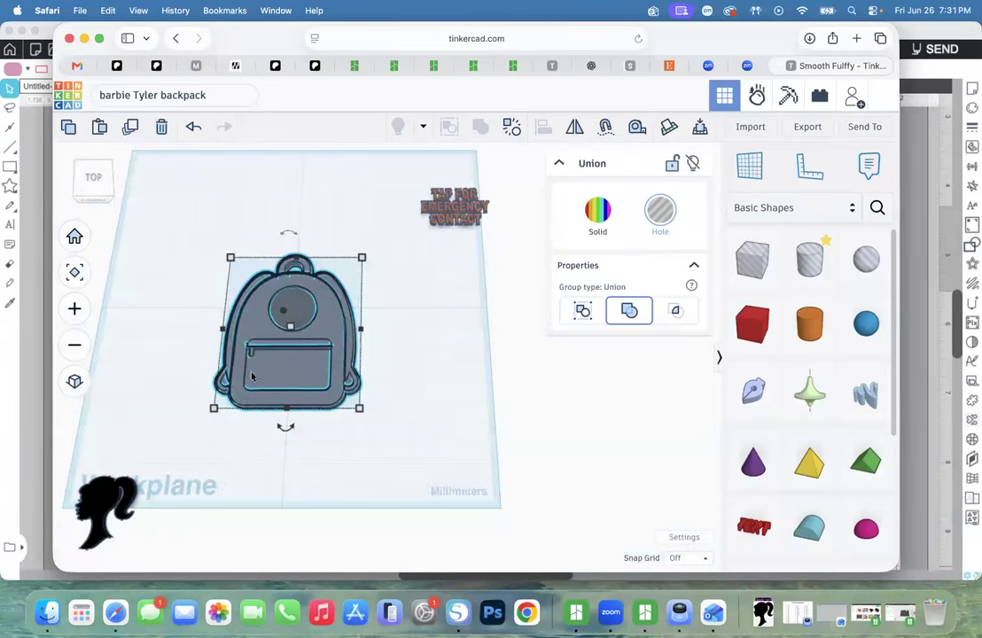
{"action": "left_click", "coordinate": [598, 212]}
Move the ponytail silhouette off the workplane's right side and place the "TAP FOR EMERGENCY CONTACT" text on the backpack above the pocket.
{"action": "left_click", "coordinate": [351, 491]}
{"action": "left_click_drag", "start_coordinate": [106, 508], "coordinate": [535, 383]}
{"action": "left_click_drag", "start_coordinate": [459, 202], "coordinate": [278, 302]}
{"action": "left_click", "coordinate": [278, 321]}
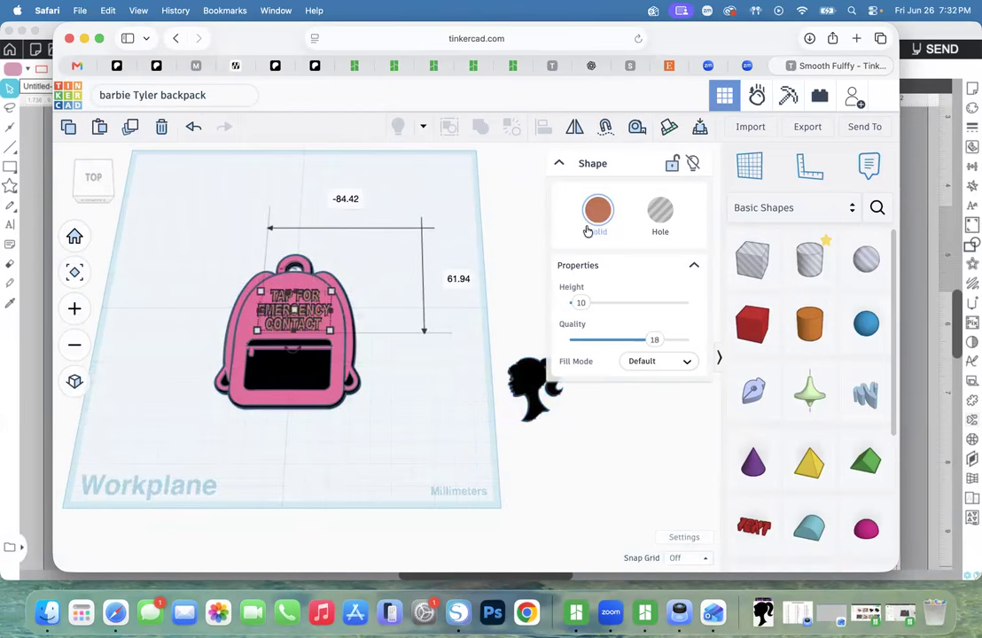
Set the "TAP FOR EMERGENCY CONTACT" text's solid colour to custom hex 000000.
{"action": "left_click", "coordinate": [598, 211]}
{"action": "left_click", "coordinate": [720, 456]}
{"action": "type", "text": "000000"}
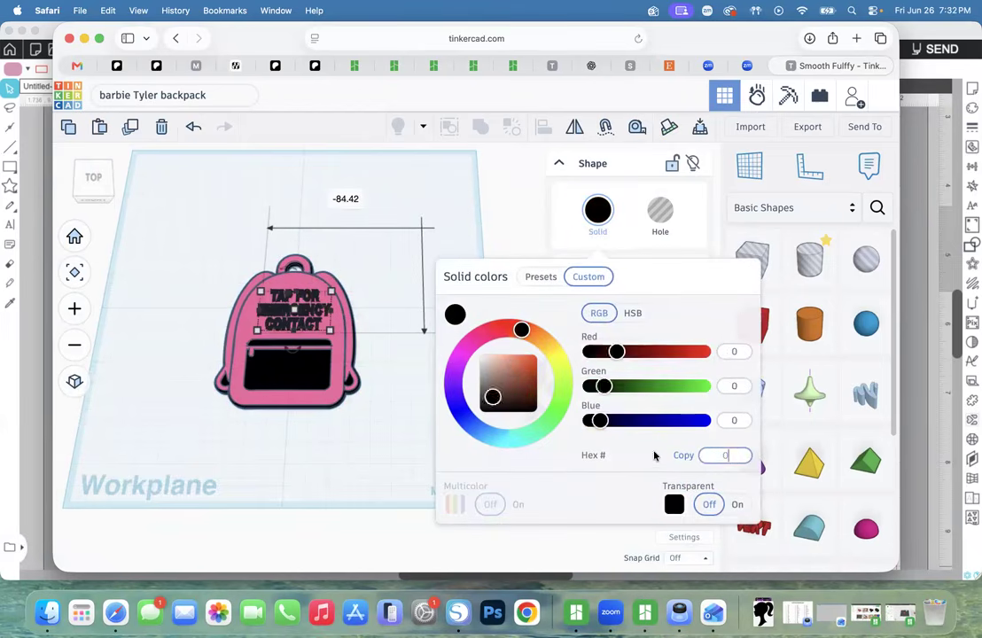
{"action": "left_click", "coordinate": [344, 420]}
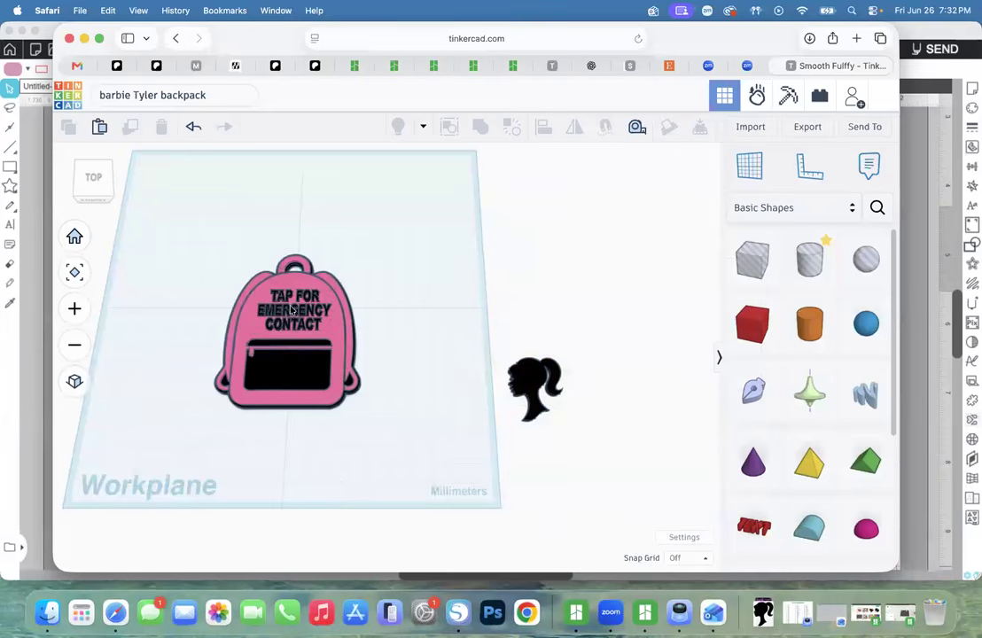
Enlarge the "TAP FOR EMERGENCY CONTACT" text from its corners to fill more of the pink area above the pocket.
{"action": "left_click", "coordinate": [258, 277]}
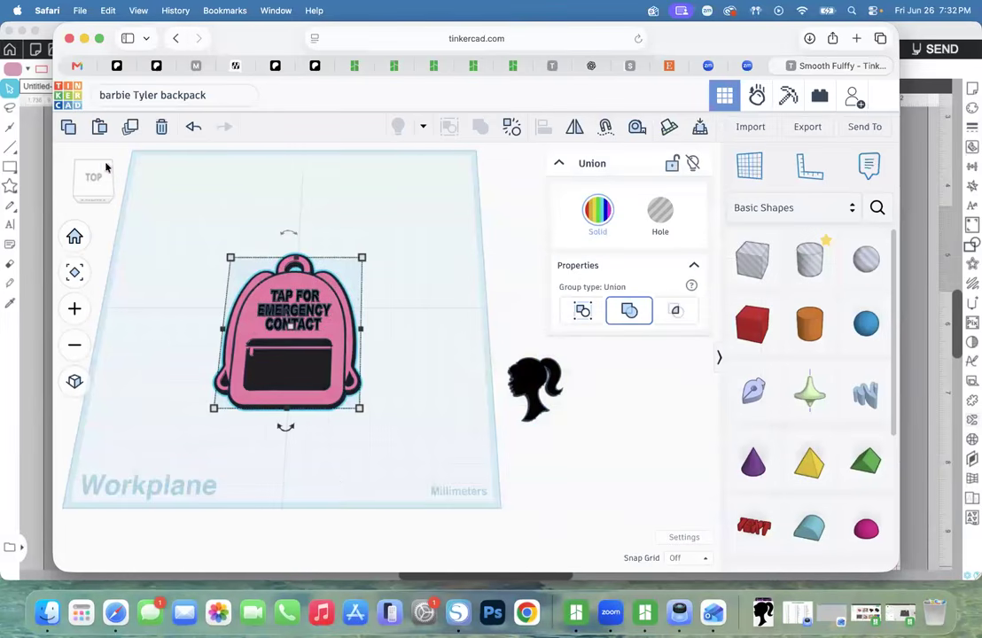
{"action": "left_click", "coordinate": [74, 236]}
{"action": "left_click", "coordinate": [75, 272]}
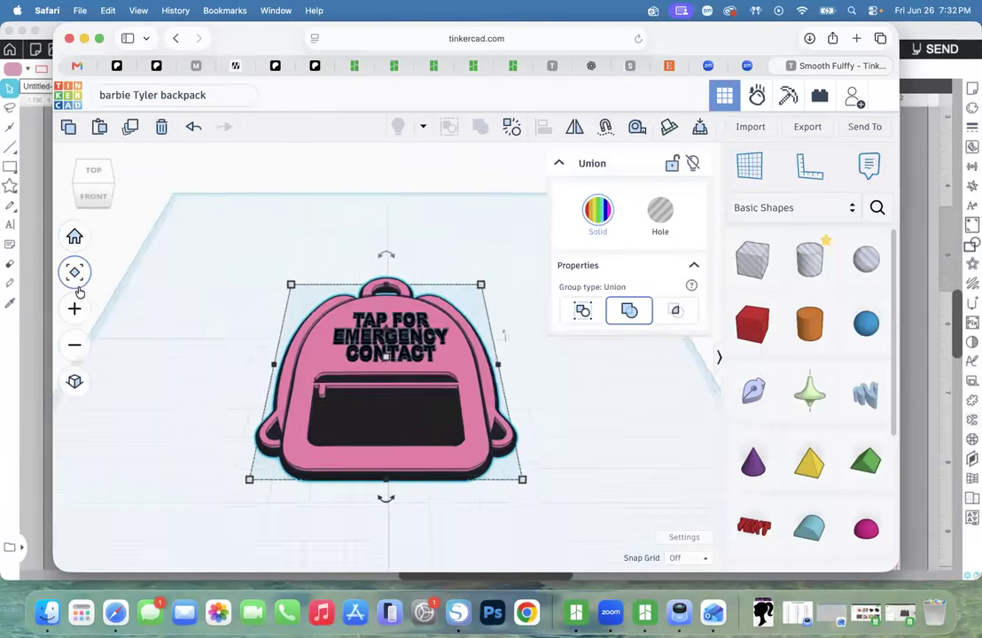
{"action": "left_click", "coordinate": [75, 272]}
{"action": "left_click", "coordinate": [378, 326]}
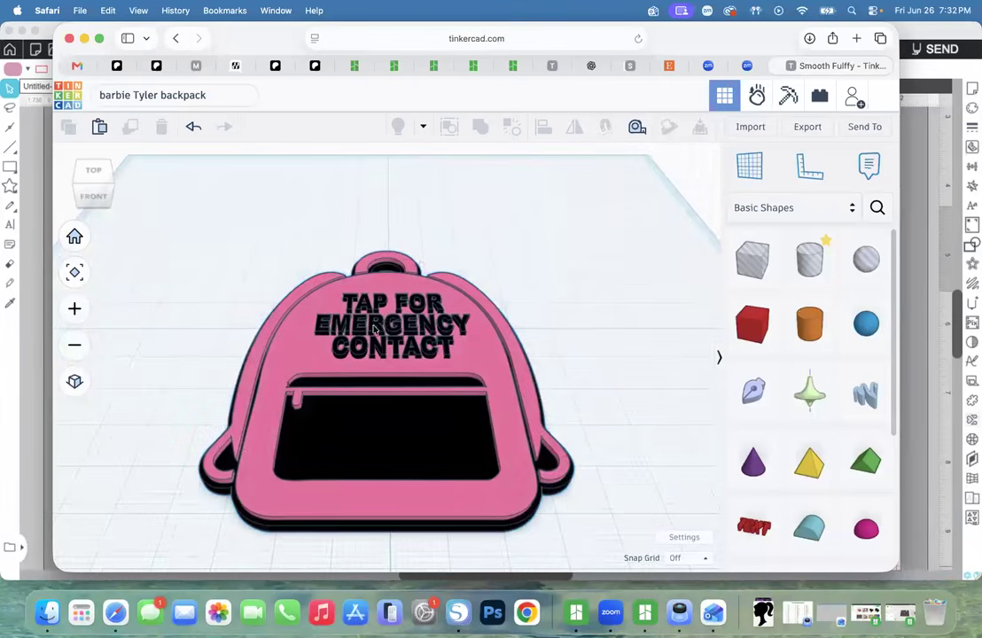
{"action": "double_click", "coordinate": [366, 327]}
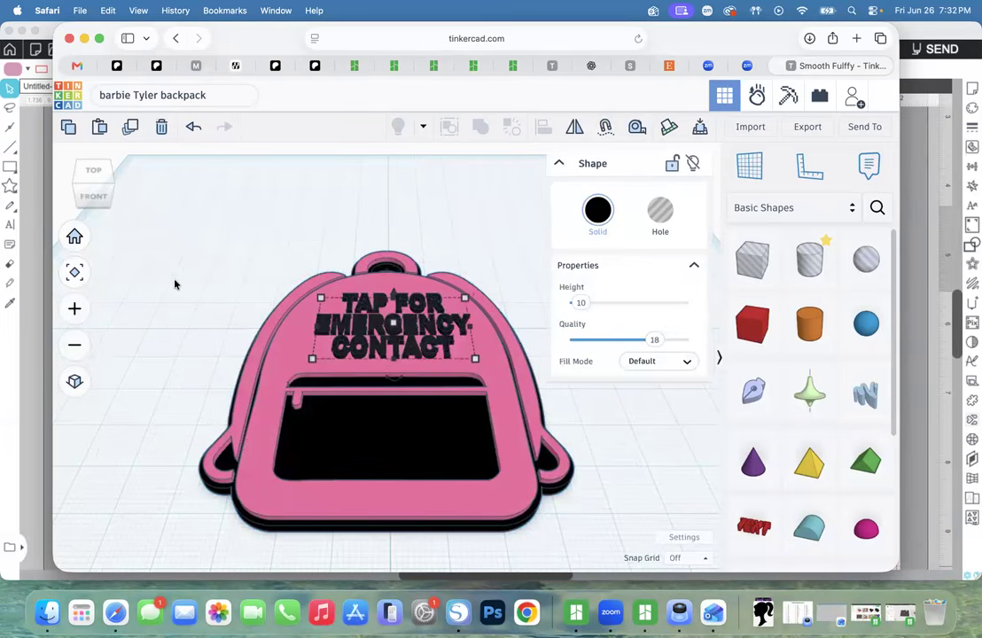
{"action": "left_click", "coordinate": [282, 345]}
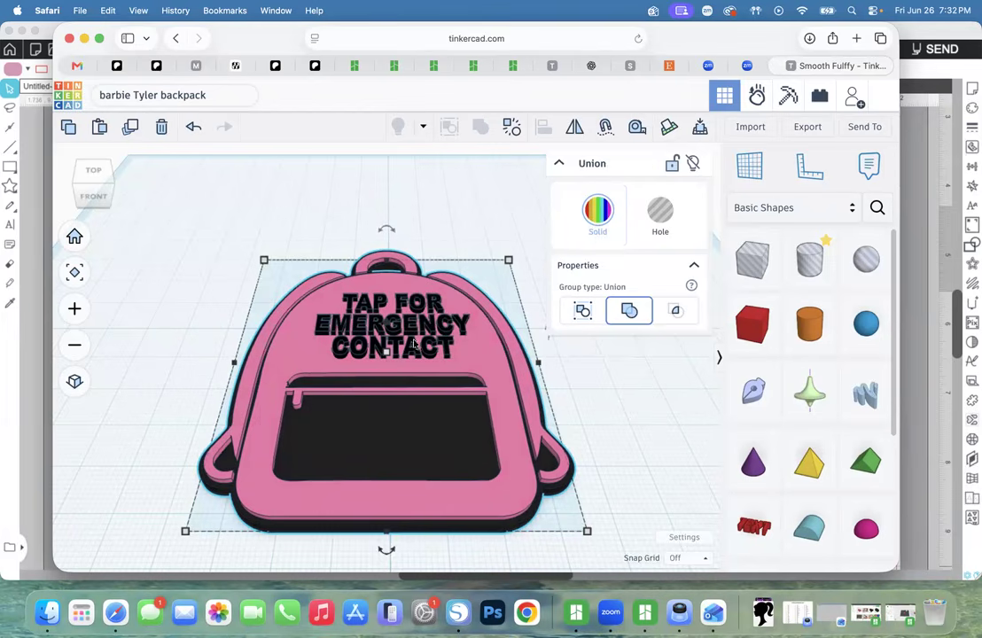
{"action": "left_click", "coordinate": [373, 330]}
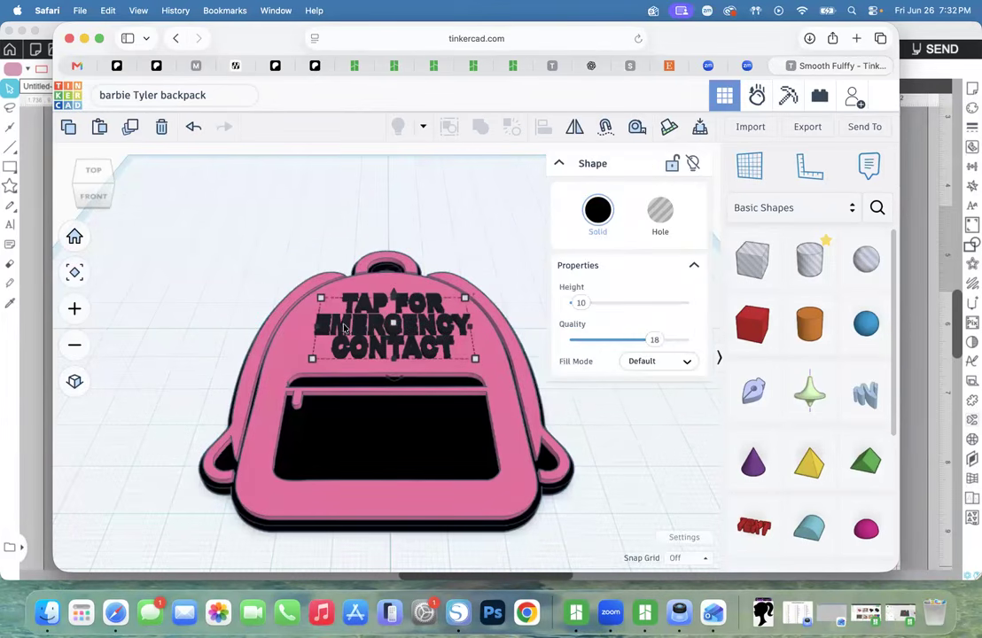
{"action": "left_click", "coordinate": [95, 196]}
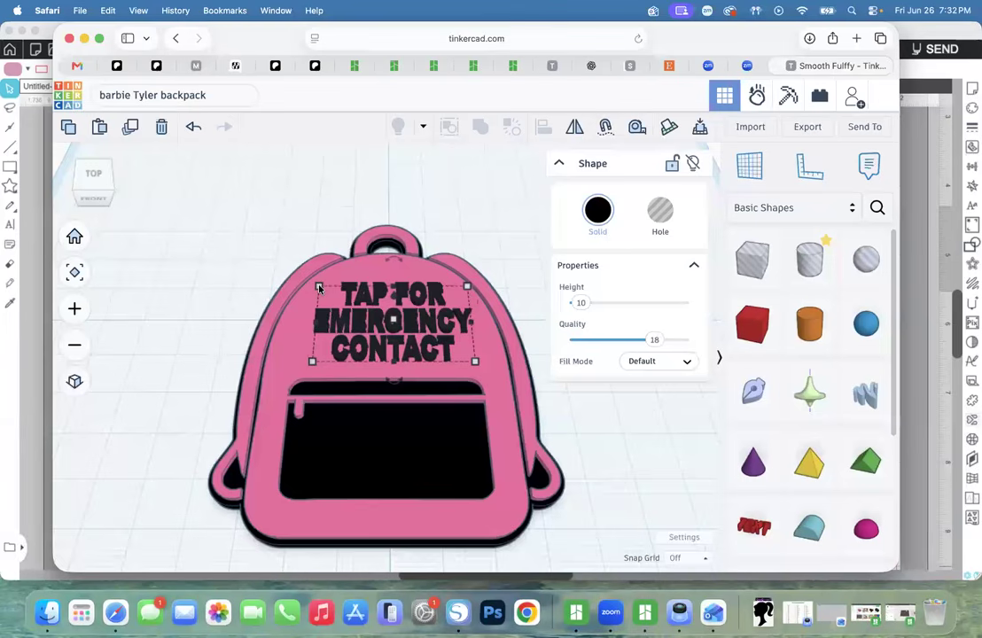
{"action": "mouse_move", "coordinate": [317, 288]}
{"action": "left_click_drag", "start_coordinate": [318, 288], "coordinate": [303, 278]}
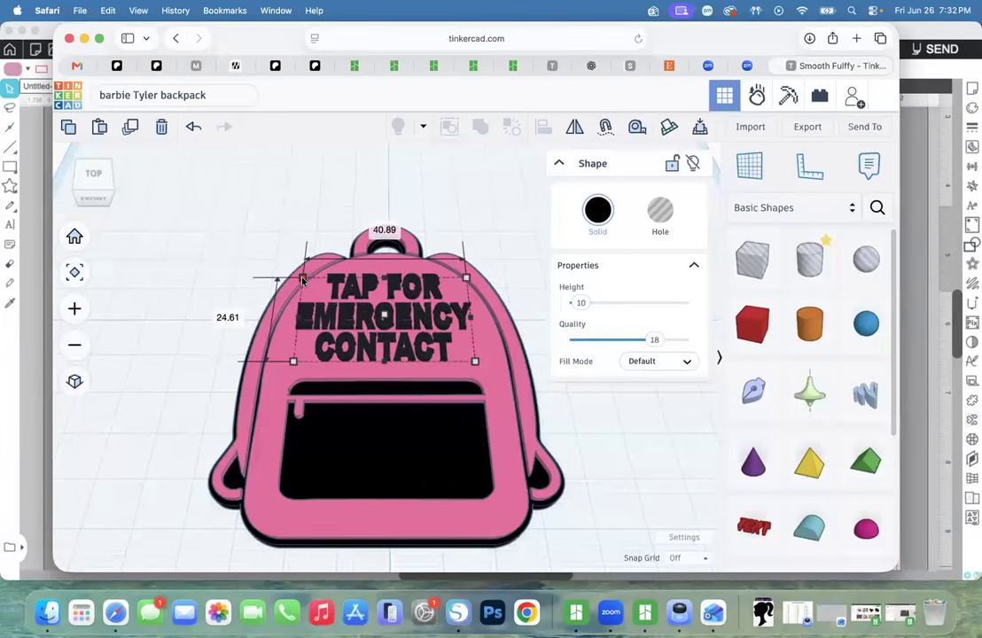
{"action": "left_click_drag", "start_coordinate": [476, 366], "coordinate": [488, 376]}
{"action": "left_click_drag", "start_coordinate": [391, 354], "coordinate": [390, 356]}
Centre-align the emergency text with the backpack across its width, and look at the layout from directly above.
{"action": "left_click_drag", "start_coordinate": [229, 222], "coordinate": [388, 309]}
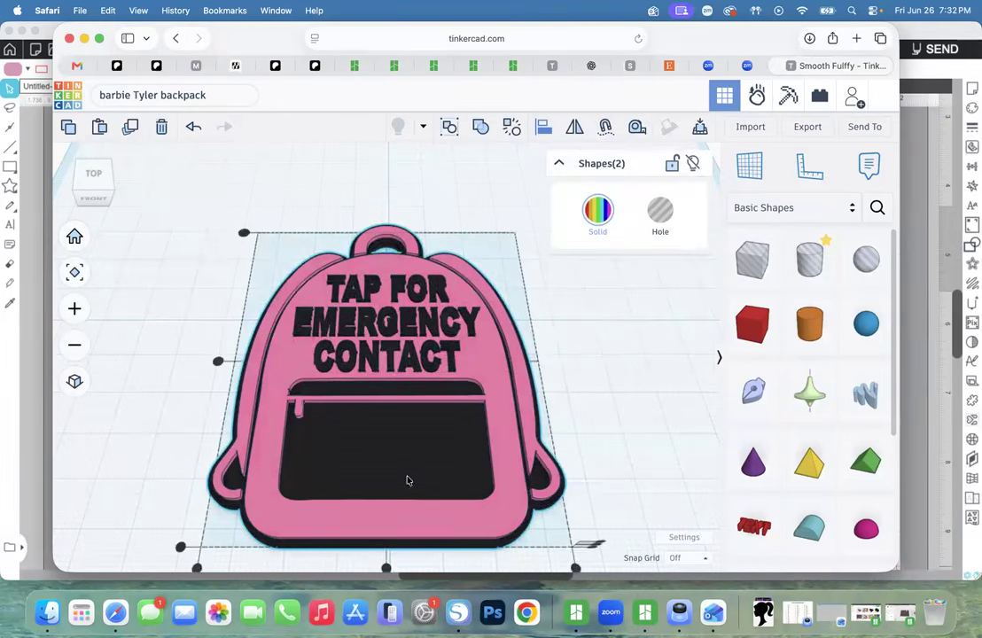
{"action": "scroll", "coordinate": [408, 478], "scroll_direction": "down", "scroll_amount": 2}
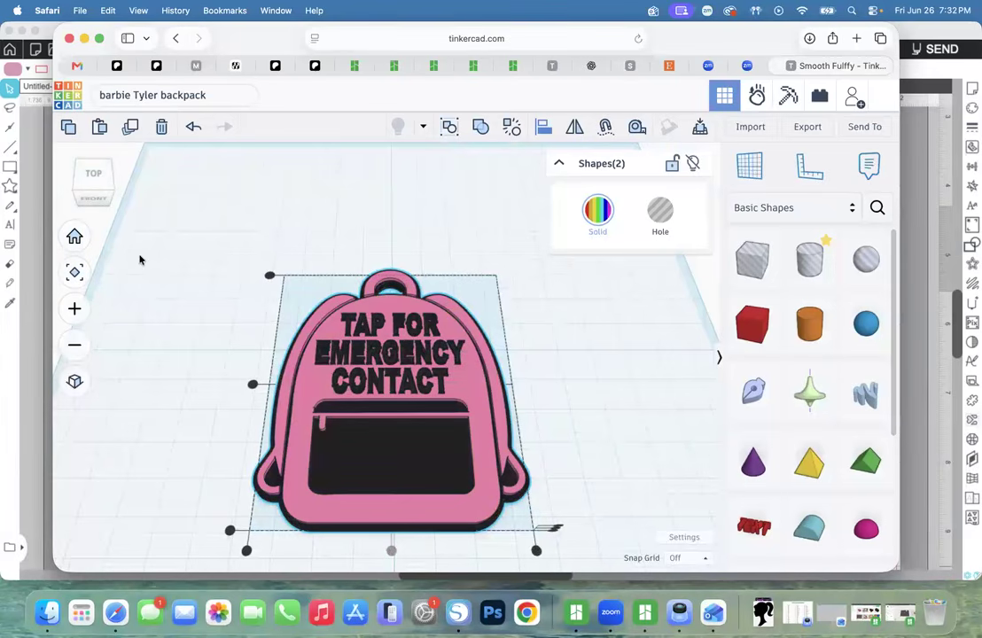
{"action": "left_click", "coordinate": [218, 281]}
{"action": "left_click", "coordinate": [98, 178]}
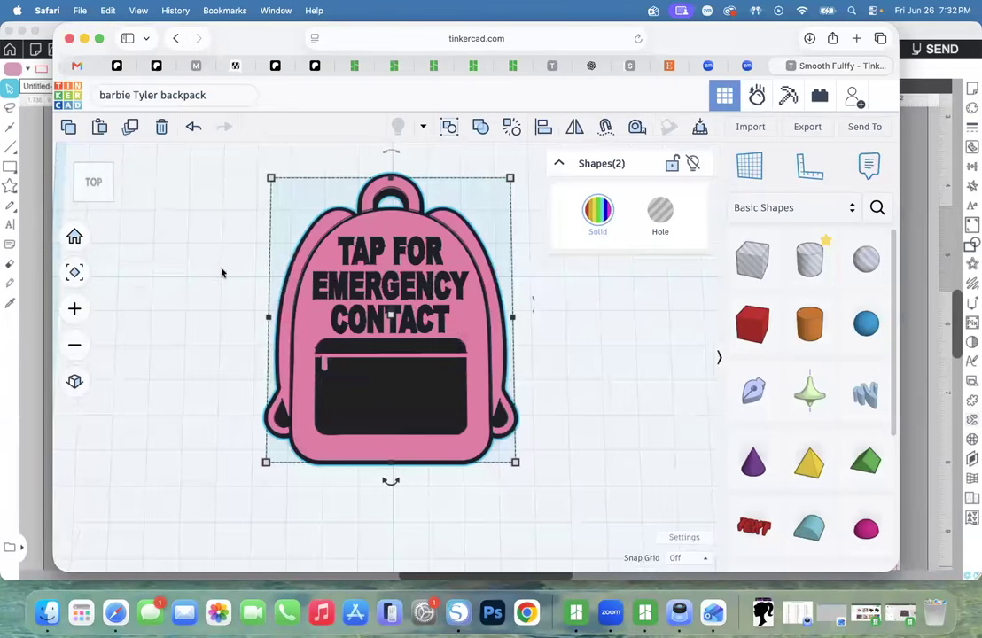
Set the emergency text aside to measure the backpack's overall width and height, and return the text above the pocket.
{"action": "mouse_move", "coordinate": [517, 466]}
{"action": "left_click", "coordinate": [575, 406]}
{"action": "left_click_drag", "start_coordinate": [360, 286], "coordinate": [625, 305]}
{"action": "left_click", "coordinate": [207, 340]}
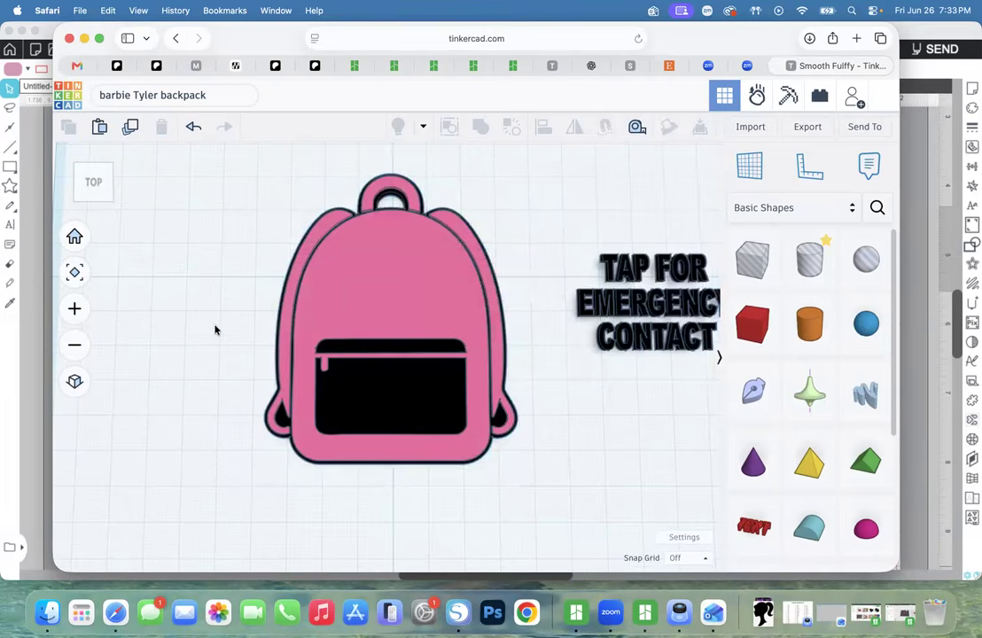
{"action": "left_click", "coordinate": [292, 336]}
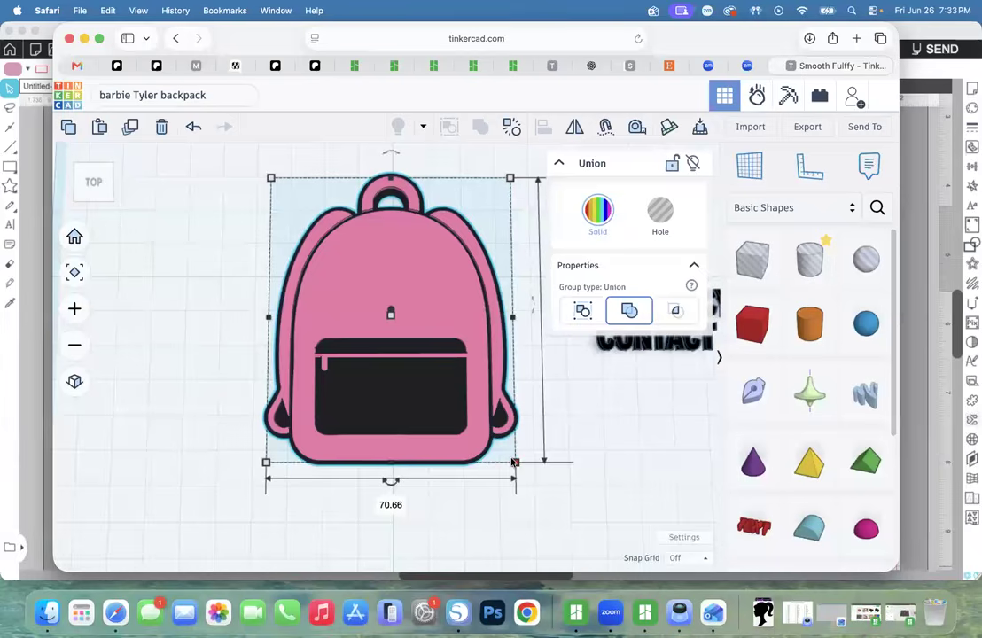
{"action": "left_click", "coordinate": [559, 164]}
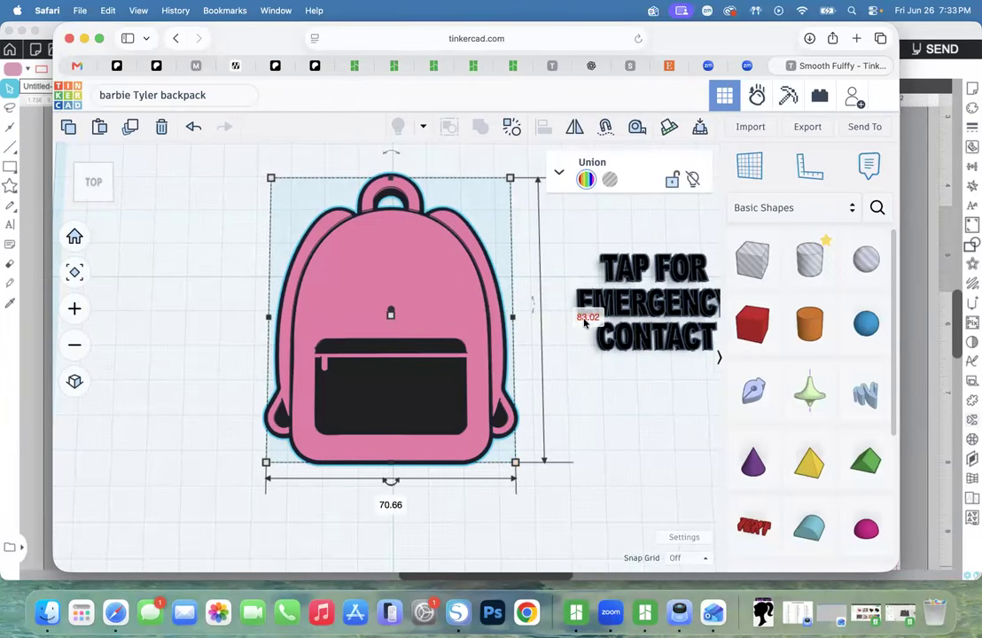
{"action": "left_click", "coordinate": [555, 351]}
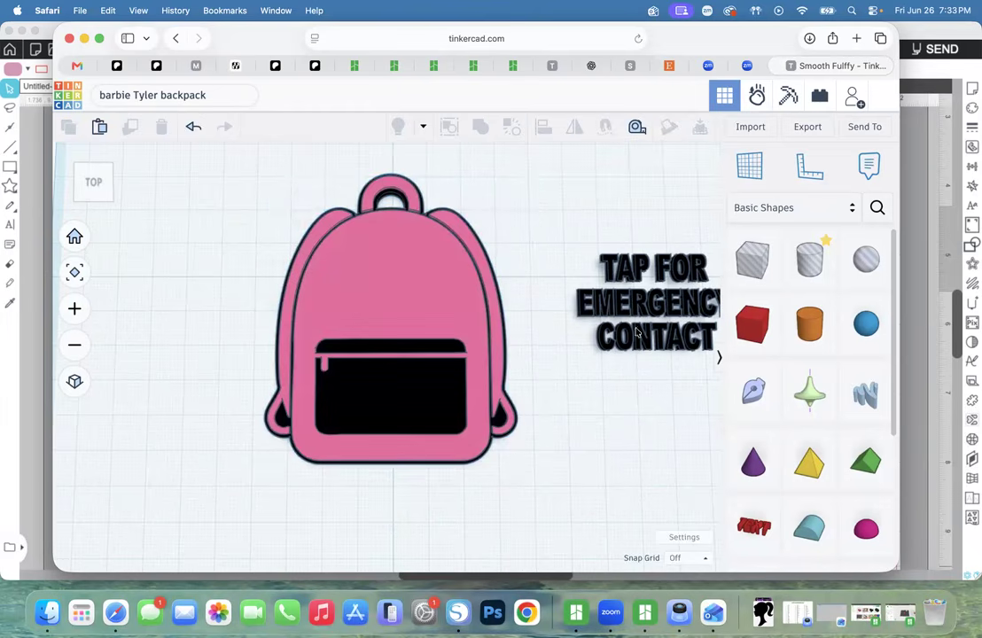
{"action": "left_click_drag", "start_coordinate": [642, 310], "coordinate": [374, 289]}
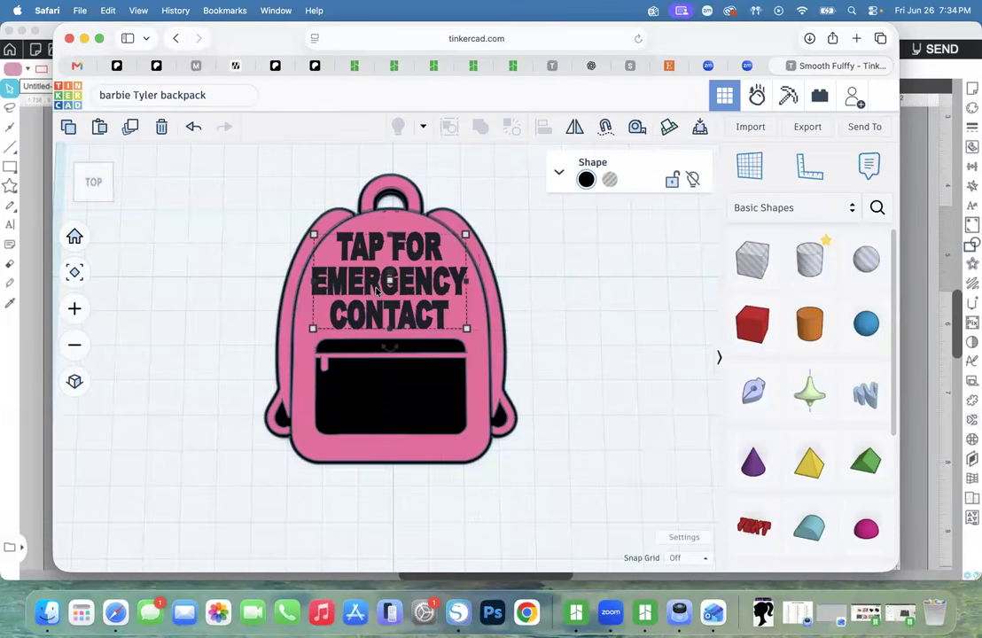
Separate the emergency text from the backpack, parking it beyond the handle on the left, and ungroup the backpack union.
{"action": "left_click_drag", "start_coordinate": [358, 290], "coordinate": [560, 332]}
{"action": "left_click", "coordinate": [300, 301]}
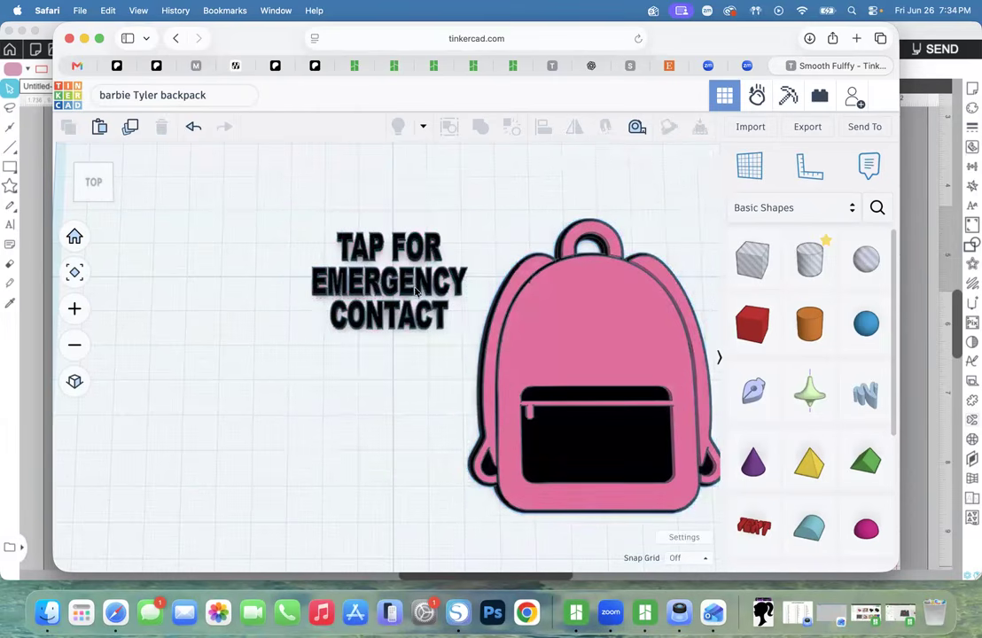
{"action": "left_click", "coordinate": [323, 285]}
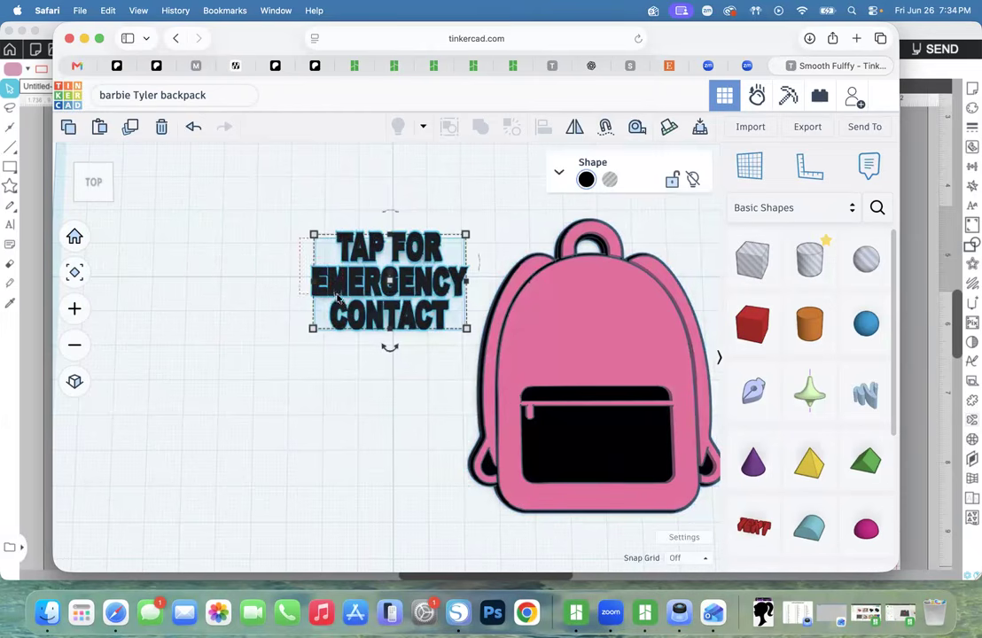
{"action": "left_click", "coordinate": [335, 375]}
{"action": "left_click_drag", "start_coordinate": [382, 297], "coordinate": [258, 204]}
{"action": "left_click_drag", "start_coordinate": [537, 344], "coordinate": [413, 336]}
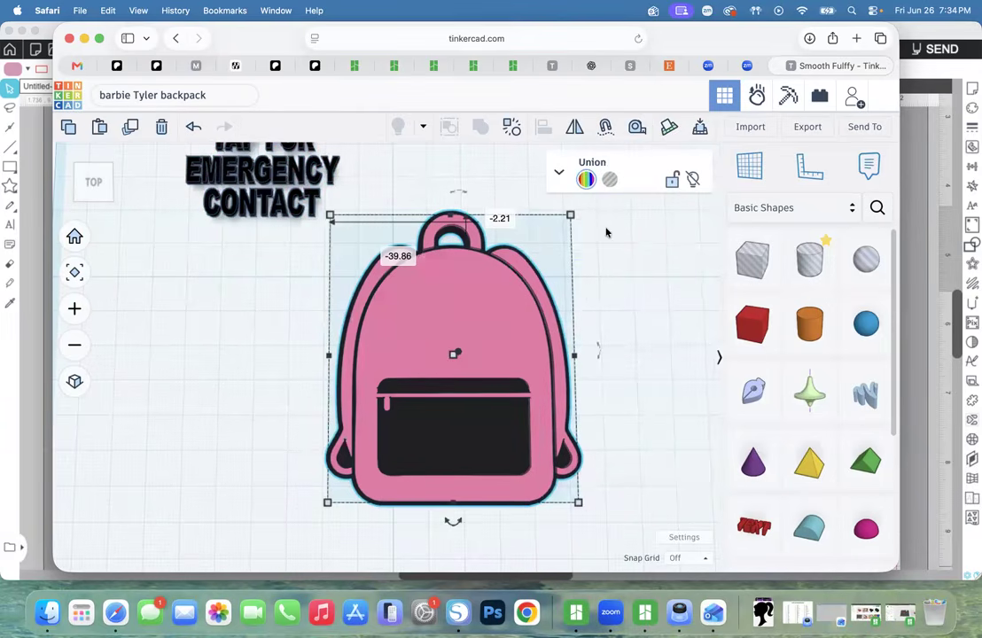
{"action": "left_click", "coordinate": [511, 130]}
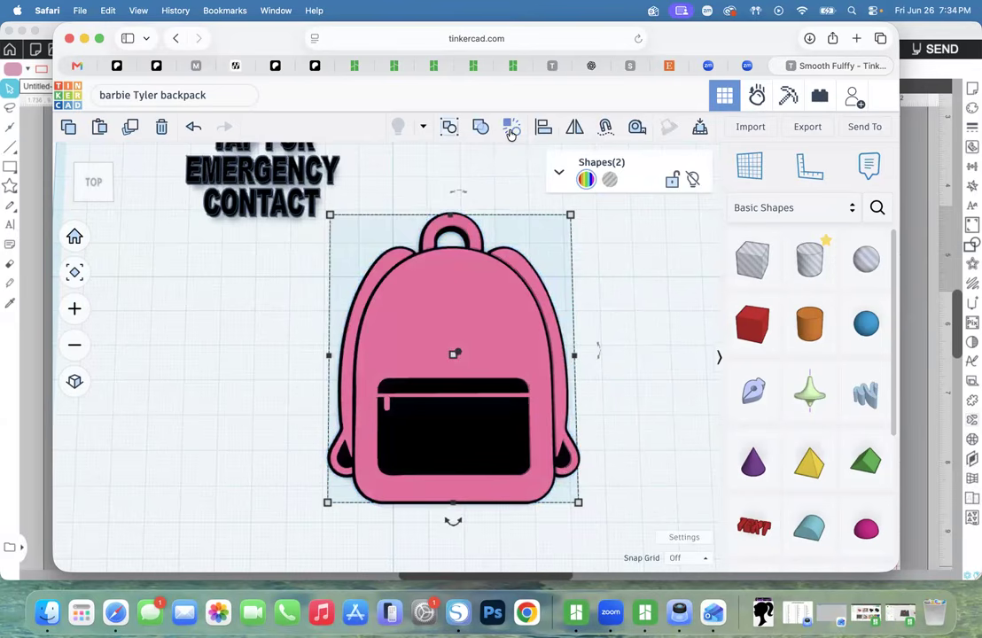
Ungroup the backpack bundle and shift its black and pink layers together off the NFC cylinder, about 10.8 mm towards the front.
{"action": "left_click", "coordinate": [510, 130]}
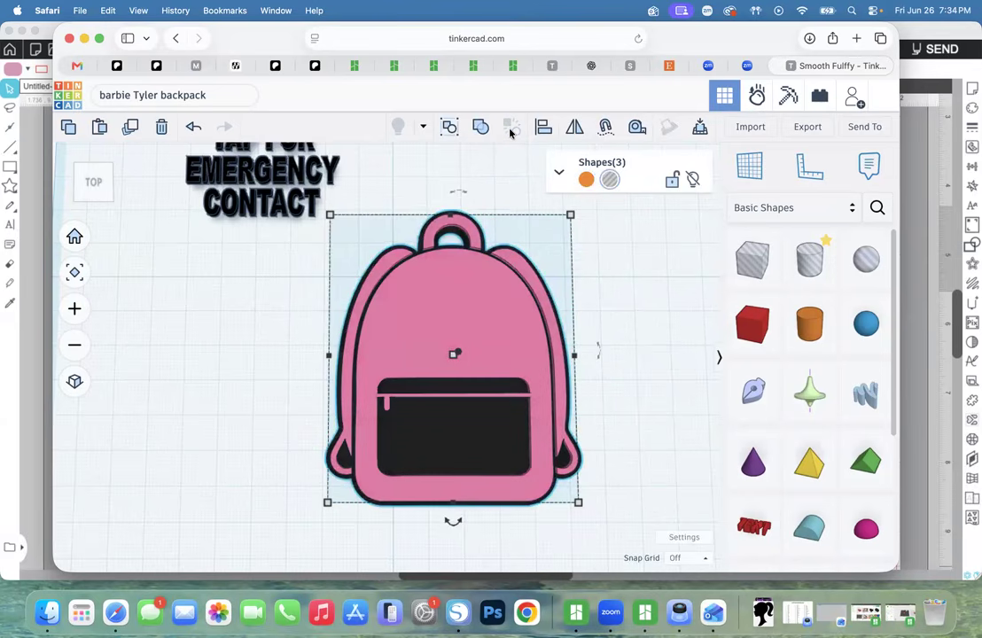
{"action": "left_click_drag", "start_coordinate": [638, 492], "coordinate": [454, 454]}
{"action": "left_click_drag", "start_coordinate": [510, 344], "coordinate": [477, 376]}
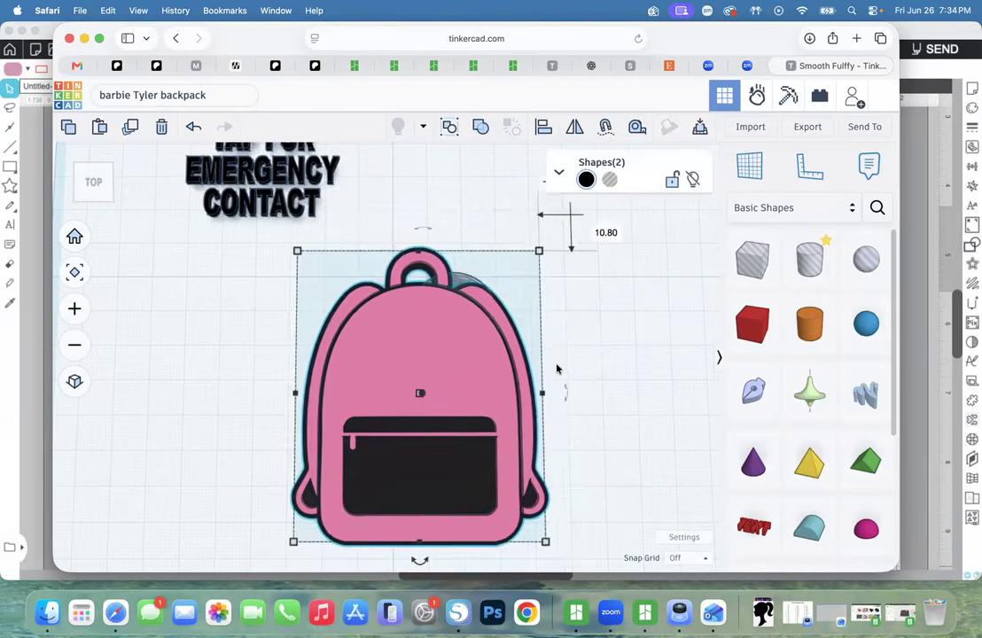
Resize the black and pink backpack layers together to 55.85 mm wide and 75.56 mm high.
{"action": "scroll", "coordinate": [566, 385], "scroll_direction": "down", "scroll_amount": 2}
{"action": "mouse_move", "coordinate": [548, 496]}
{"action": "left_click", "coordinate": [454, 537]}
{"action": "type", "text": "55"}
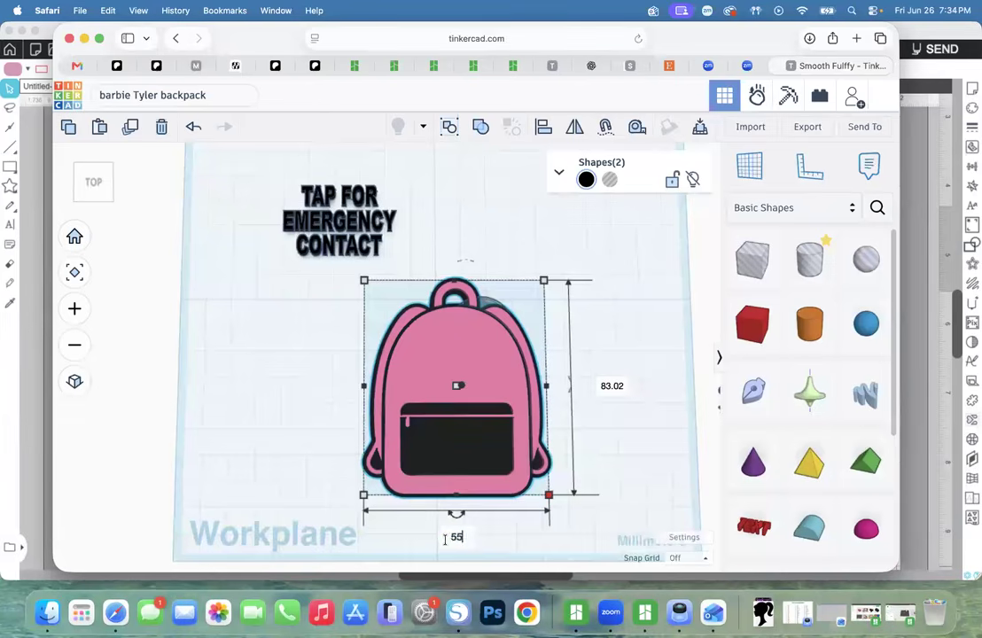
{"action": "type", "text": ".85"}
{"action": "key", "text": "Return"}
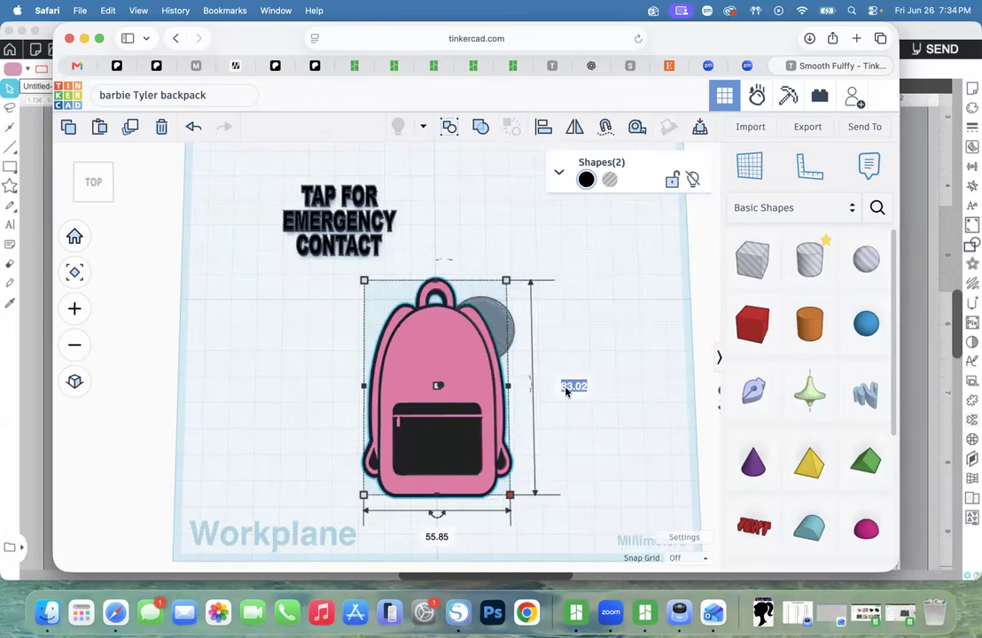
{"action": "type", "text": "75.567"}
{"action": "key", "text": "BackSpace"}
{"action": "key", "text": "BackSpace"}
{"action": "type", "text": "6"}
{"action": "key", "text": "Return"}
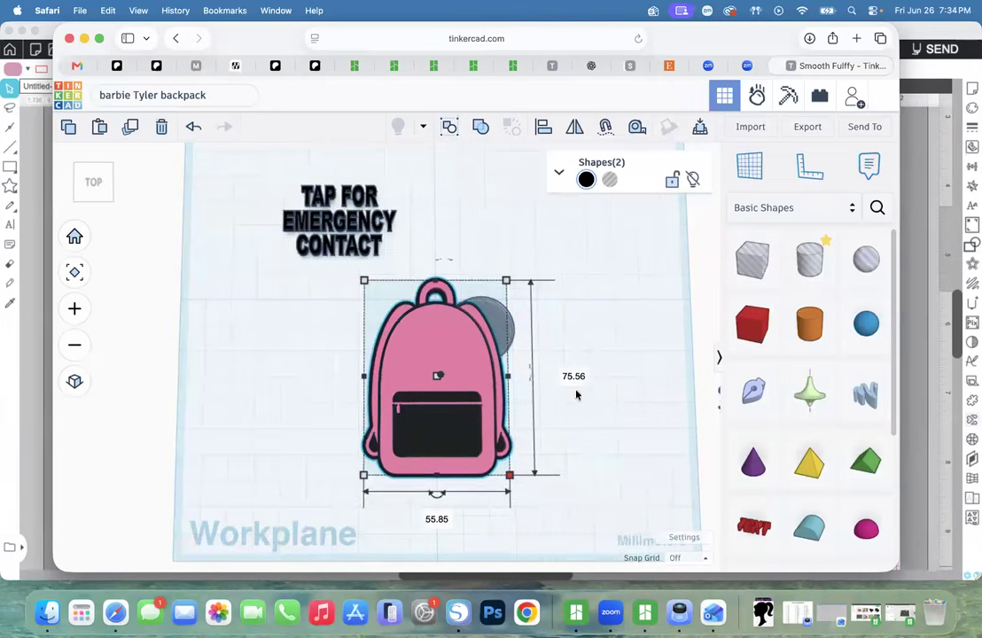
{"action": "left_click", "coordinate": [589, 468]}
{"action": "mouse_move", "coordinate": [557, 480]}
{"action": "left_mouse_down"}
{"action": "mouse_move", "coordinate": [427, 447]}
{"action": "mouse_move", "coordinate": [431, 387]}
{"action": "mouse_move", "coordinate": [547, 463]}
{"action": "left_mouse_up"}
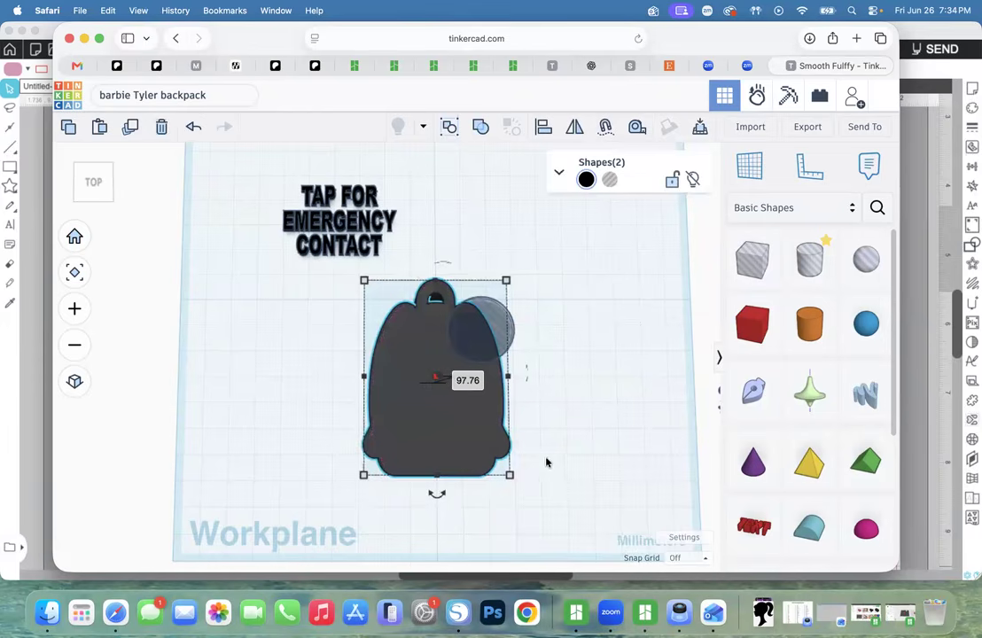
{"action": "left_click", "coordinate": [194, 126]}
Move both backpack layers about 20 mm towards the front, clear of the NFC cylinder, and group them as a bundle.
{"action": "left_click", "coordinate": [492, 477]}
{"action": "left_click_drag", "start_coordinate": [557, 499], "coordinate": [394, 414]}
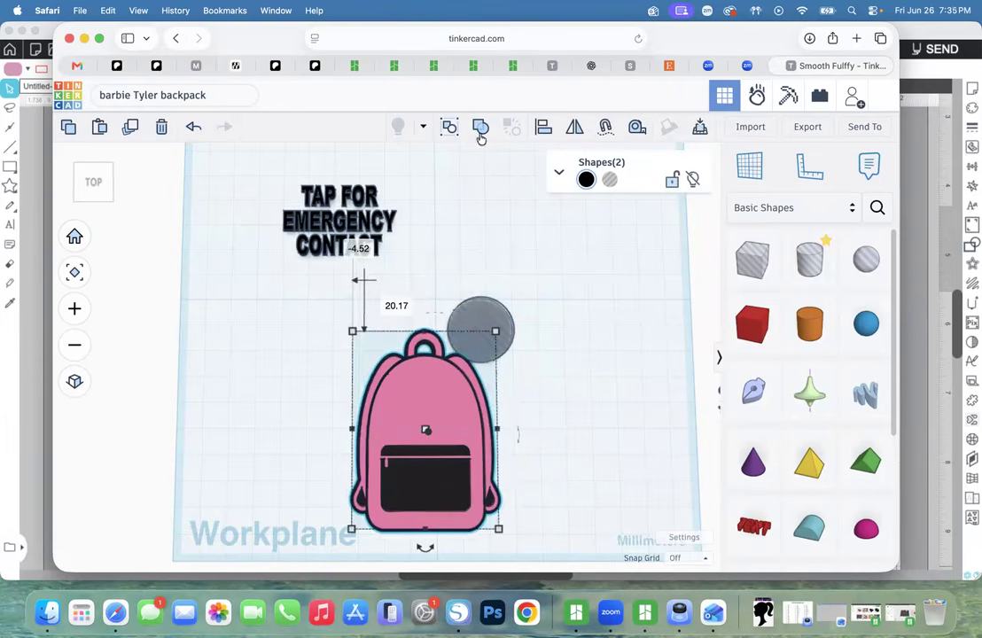
{"action": "left_click", "coordinate": [451, 129]}
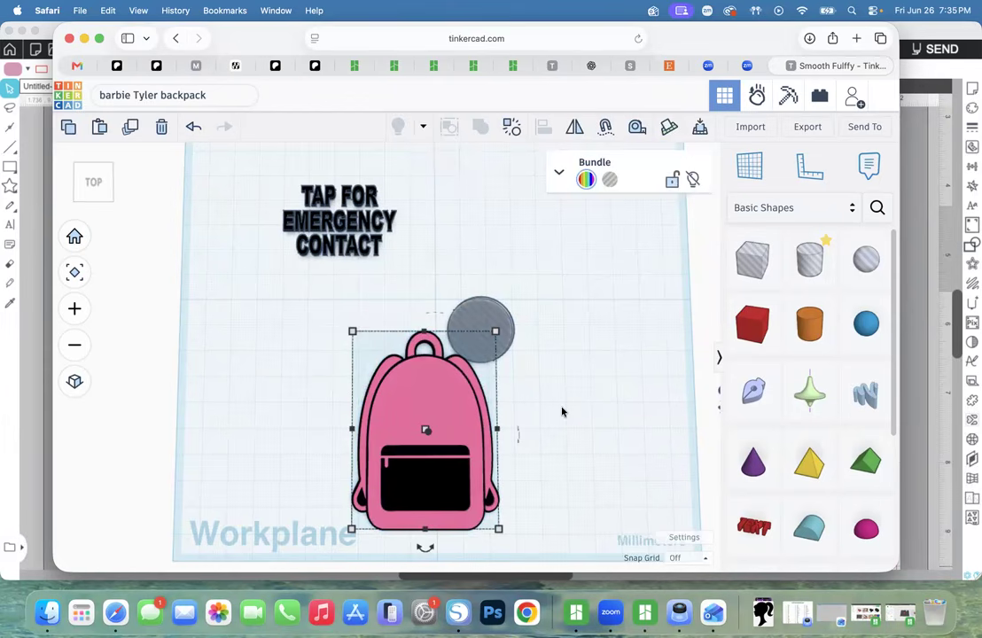
Park the emergency text away from the backpack and centre-align the NFC cylinder with the backpack across its width.
{"action": "left_click_drag", "start_coordinate": [339, 231], "coordinate": [625, 189]}
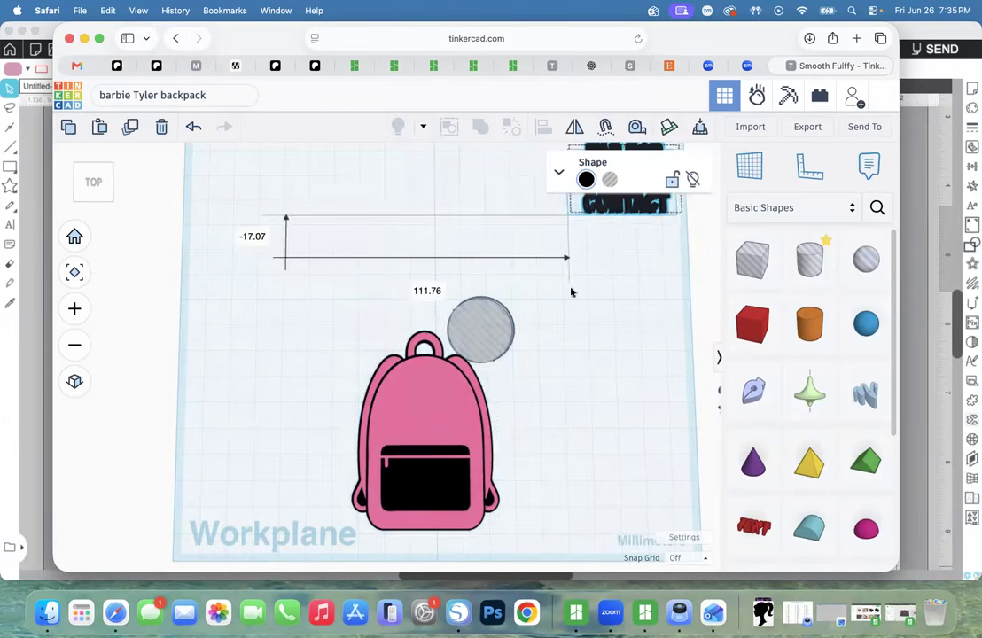
{"action": "left_click_drag", "start_coordinate": [470, 337], "coordinate": [417, 307]}
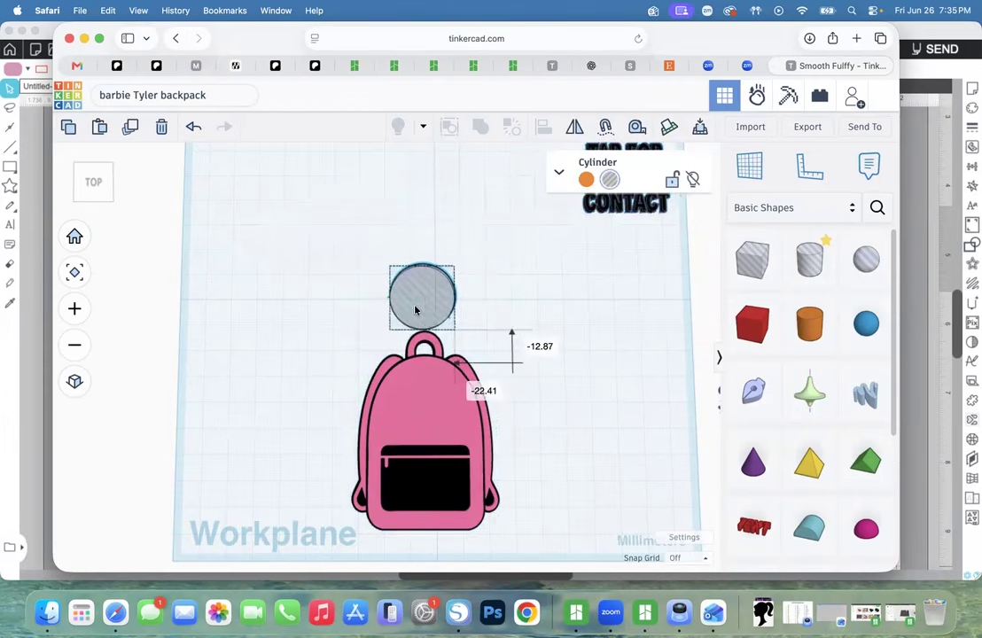
{"action": "left_click_drag", "start_coordinate": [329, 253], "coordinate": [480, 331]}
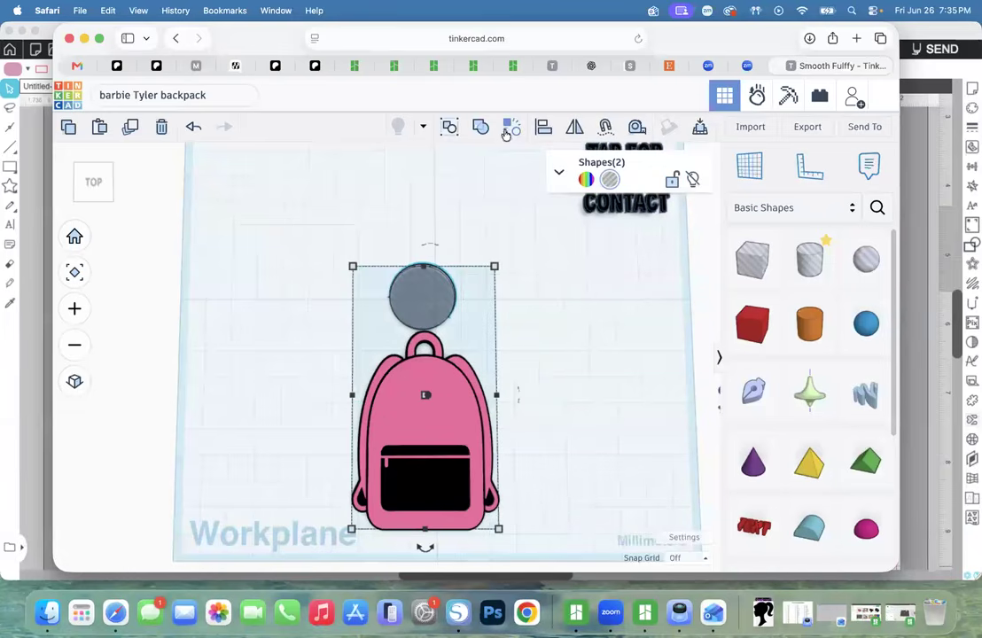
{"action": "key", "text": "l"}
{"action": "left_click", "coordinate": [427, 543]}
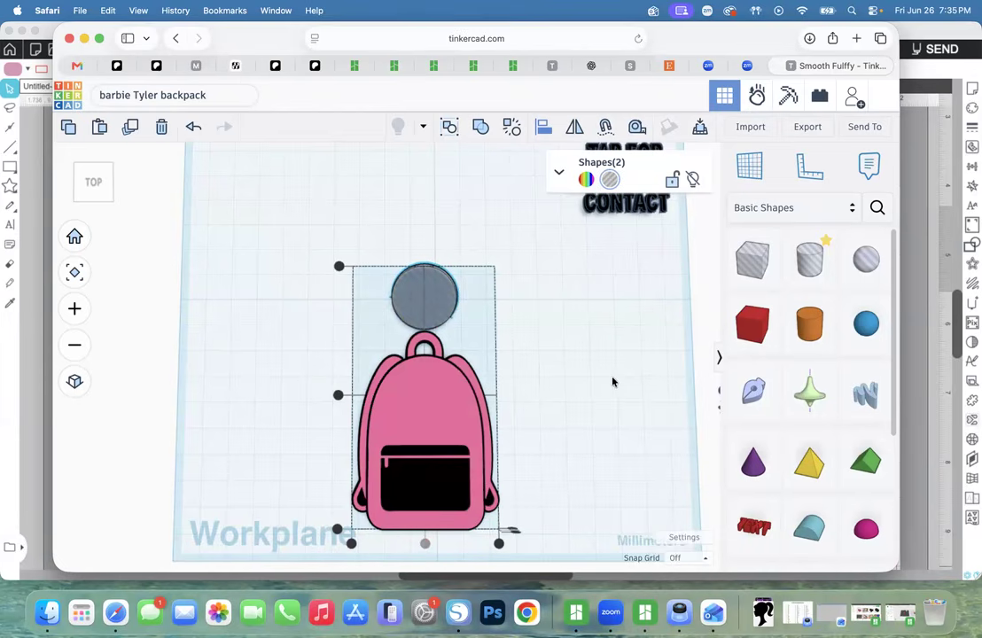
Move the NFC cylinder about 43 mm down into the backpack's area above the pocket and group both as a union.
{"action": "left_click", "coordinate": [85, 188]}
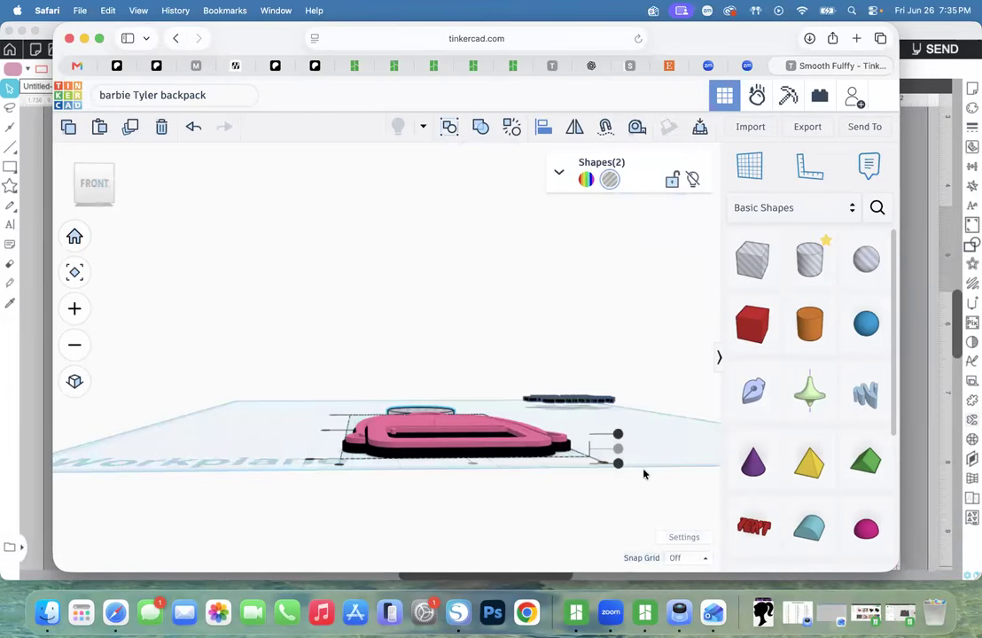
{"action": "left_click", "coordinate": [89, 201]}
{"action": "left_click_drag", "start_coordinate": [420, 316], "coordinate": [372, 372]}
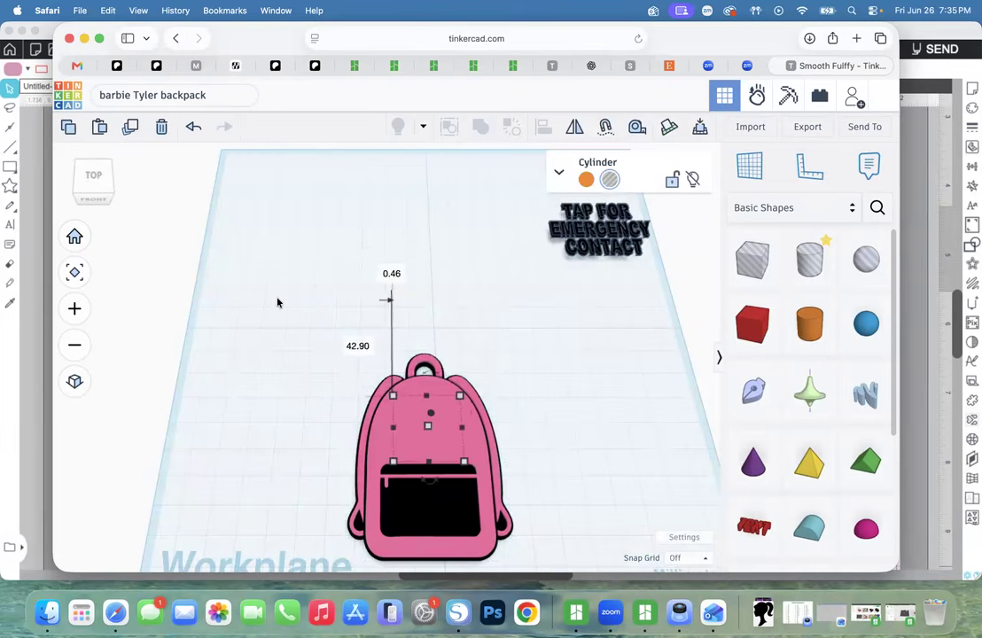
{"action": "left_click", "coordinate": [278, 302]}
{"action": "left_click_drag", "start_coordinate": [305, 342], "coordinate": [524, 567]}
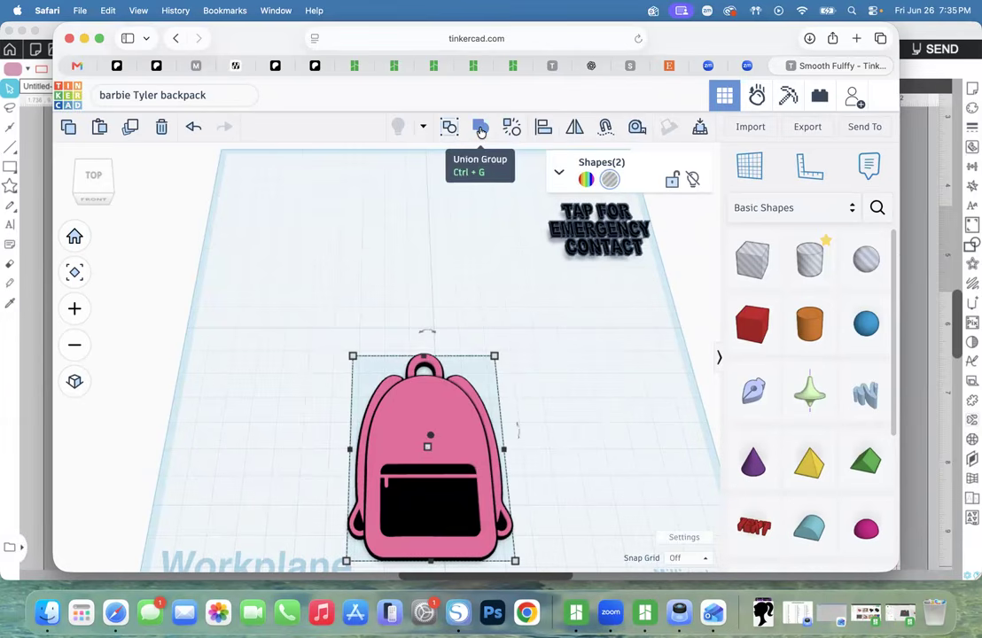
{"action": "left_click", "coordinate": [480, 130]}
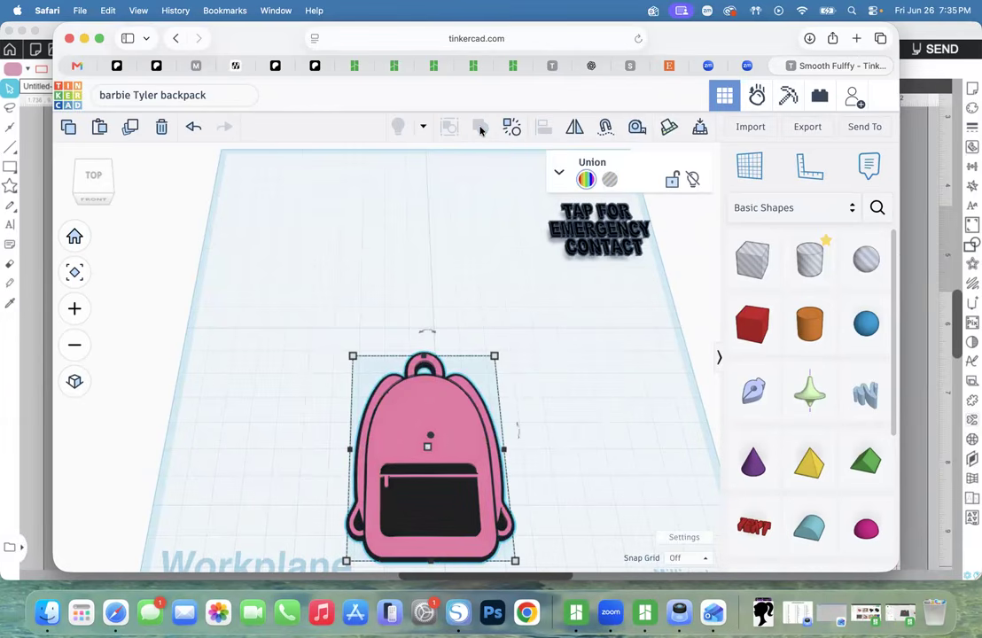
Move the backpack to the middle of the workplane, place the emergency text above its pocket, and centre-align them across the width.
{"action": "left_click_drag", "start_coordinate": [400, 433], "coordinate": [400, 313]}
{"action": "left_click_drag", "start_coordinate": [588, 235], "coordinate": [407, 307]}
{"action": "left_click", "coordinate": [405, 307]}
{"action": "left_click_drag", "start_coordinate": [481, 359], "coordinate": [467, 358]}
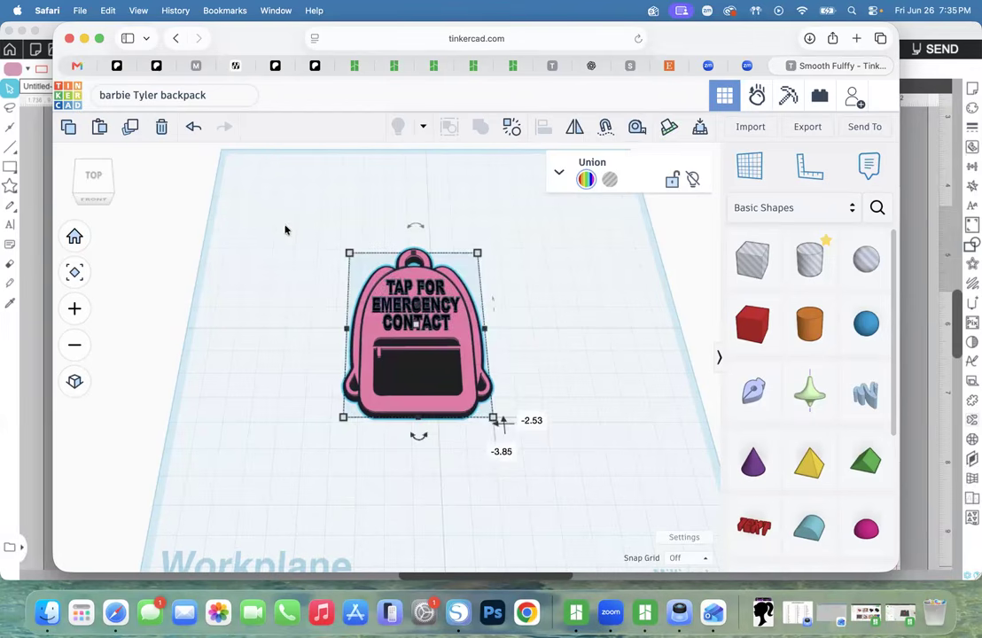
{"action": "key", "text": "super+shift+g"}
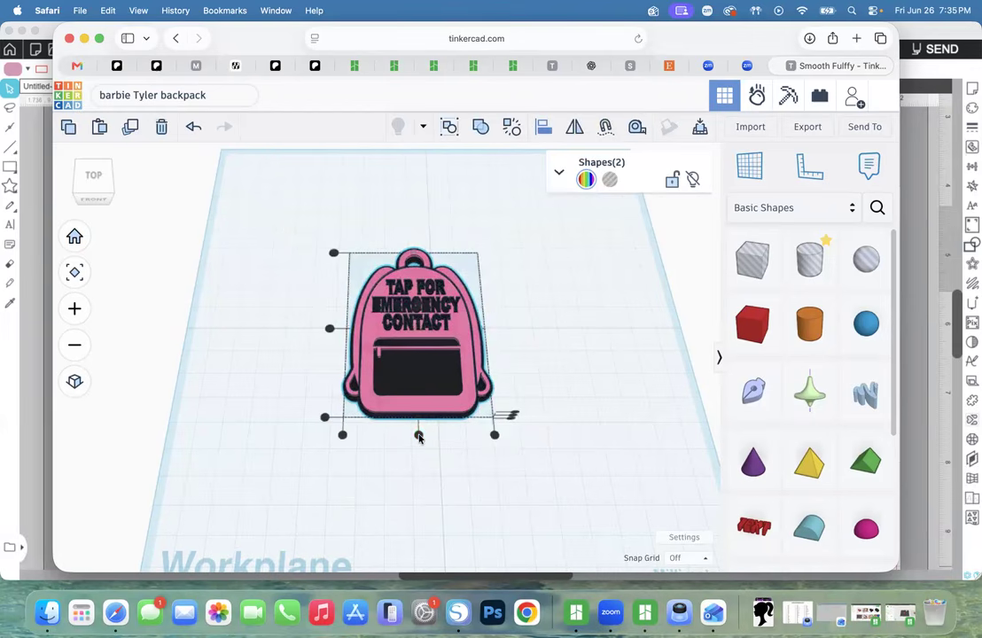
{"action": "left_click", "coordinate": [417, 513]}
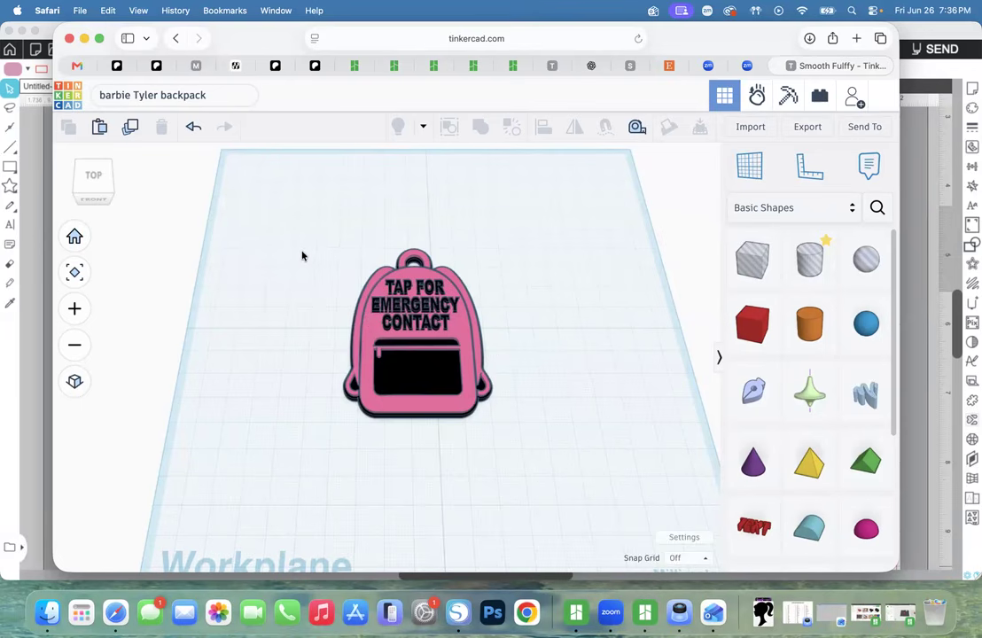
Try grouping the emergency text and the backpack as a union, and undo that grouping.
{"action": "left_click_drag", "start_coordinate": [300, 213], "coordinate": [539, 470]}
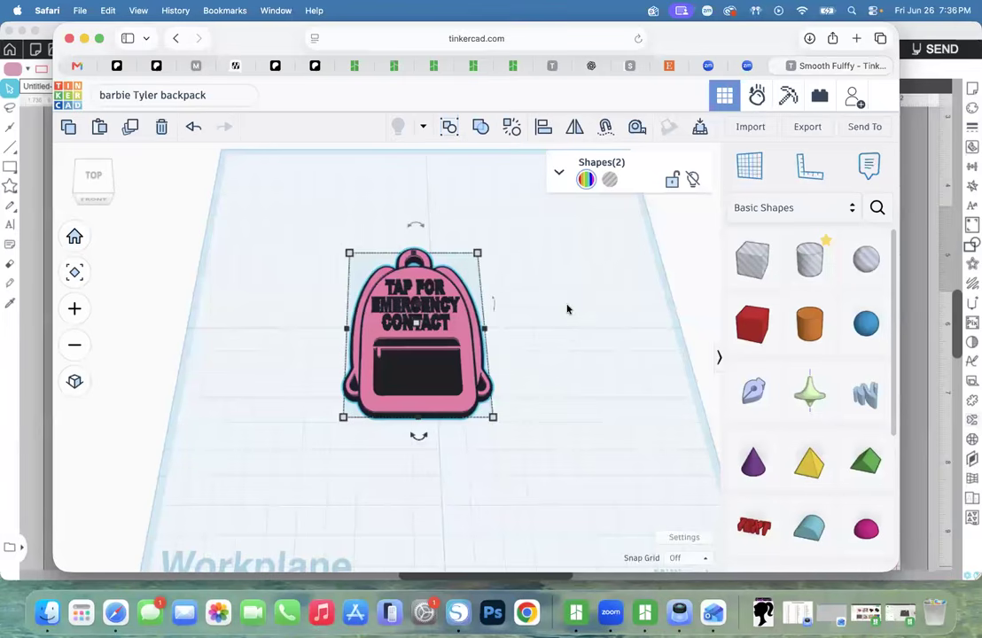
{"action": "key", "text": "super+g"}
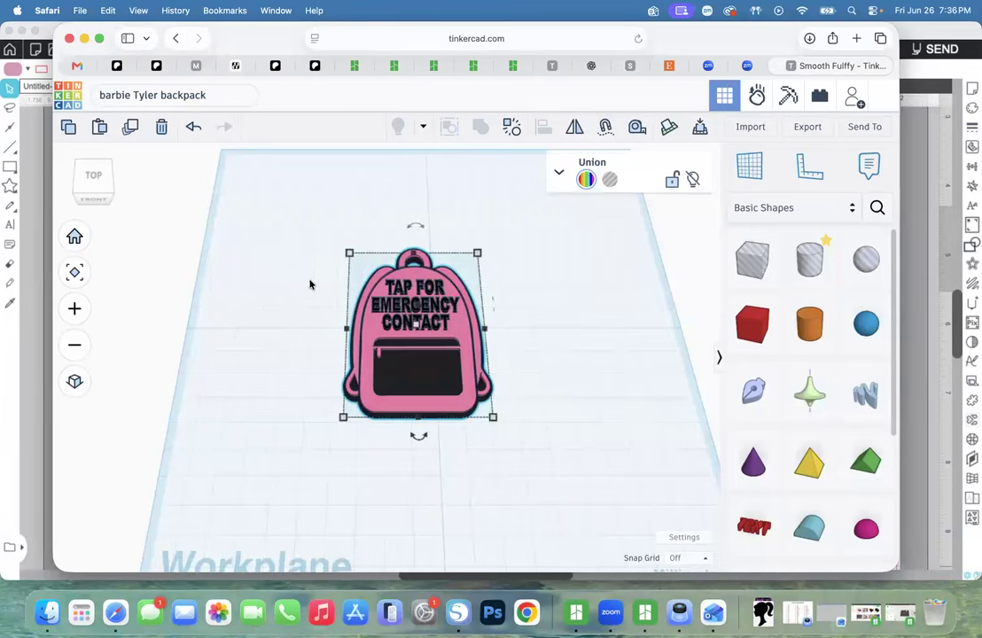
{"action": "left_click", "coordinate": [74, 273]}
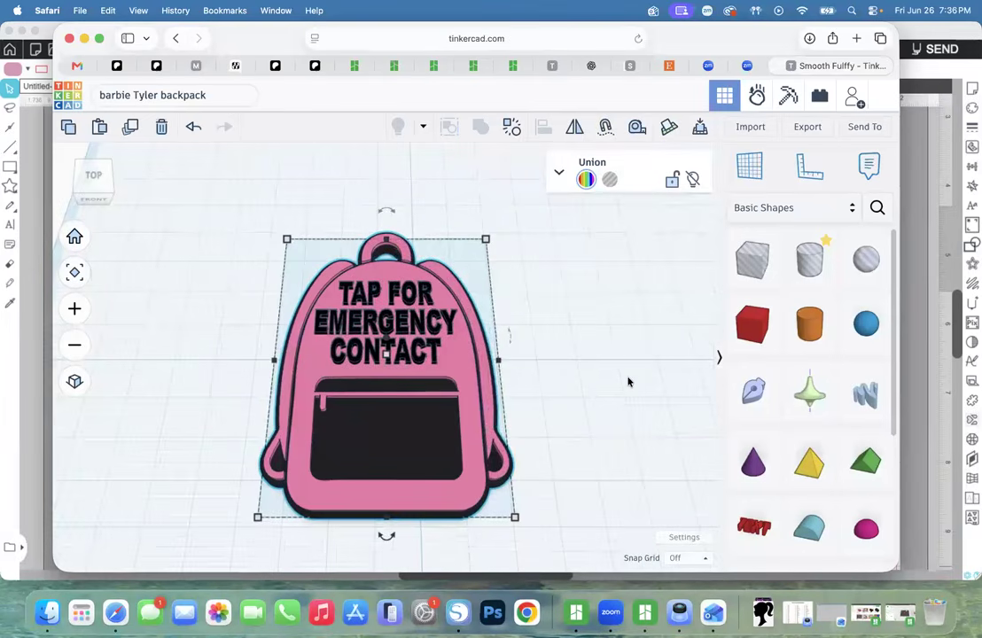
{"action": "key", "text": "super+z"}
Move the emergency text about 61 mm aside from the backpack and ungroup the backpack union.
{"action": "left_click_drag", "start_coordinate": [463, 317], "coordinate": [701, 296]}
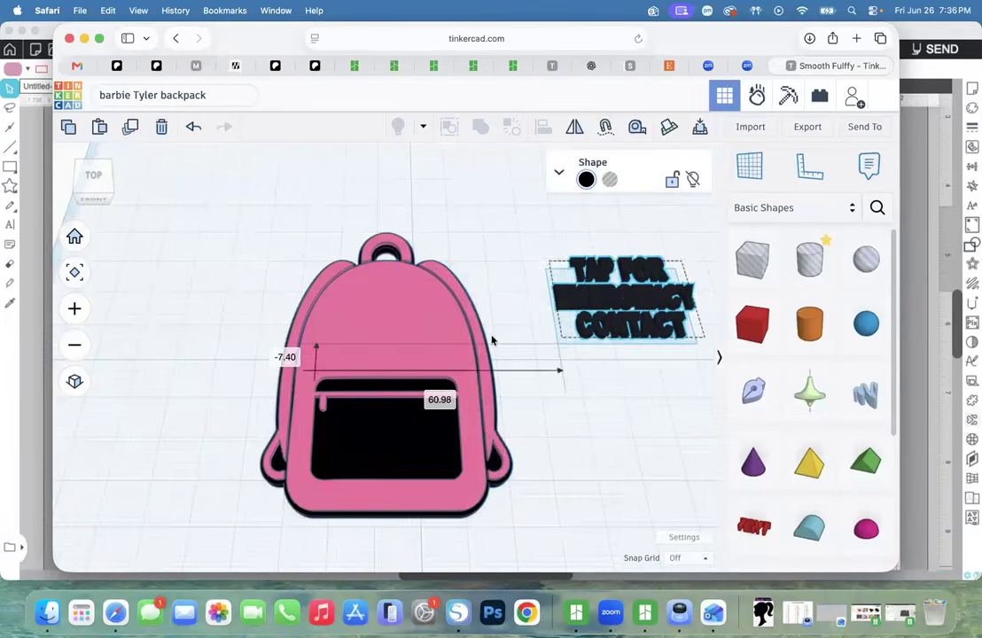
{"action": "left_click_drag", "start_coordinate": [216, 266], "coordinate": [401, 406]}
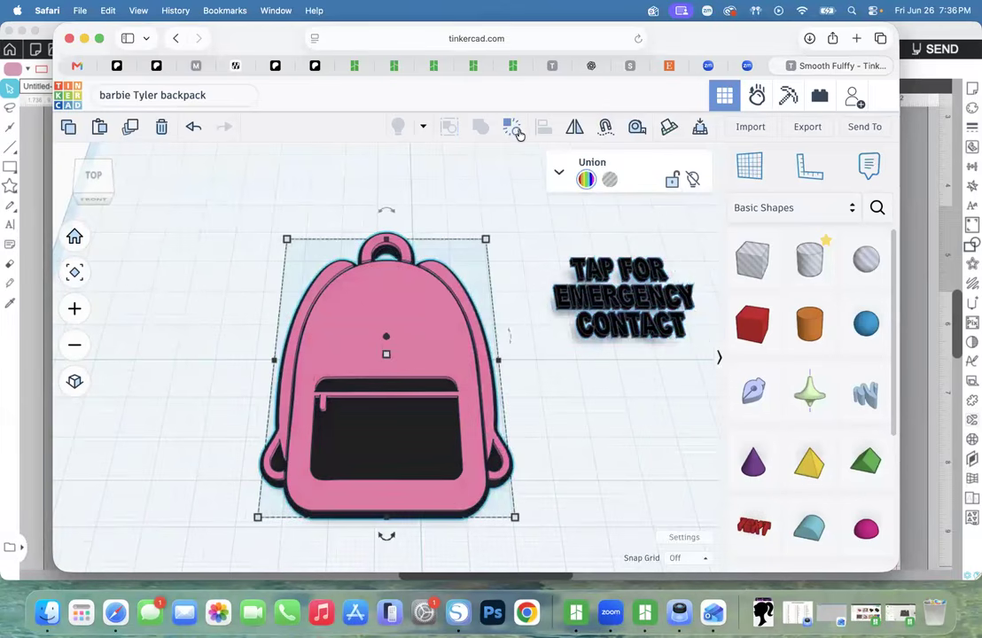
{"action": "left_click", "coordinate": [516, 129]}
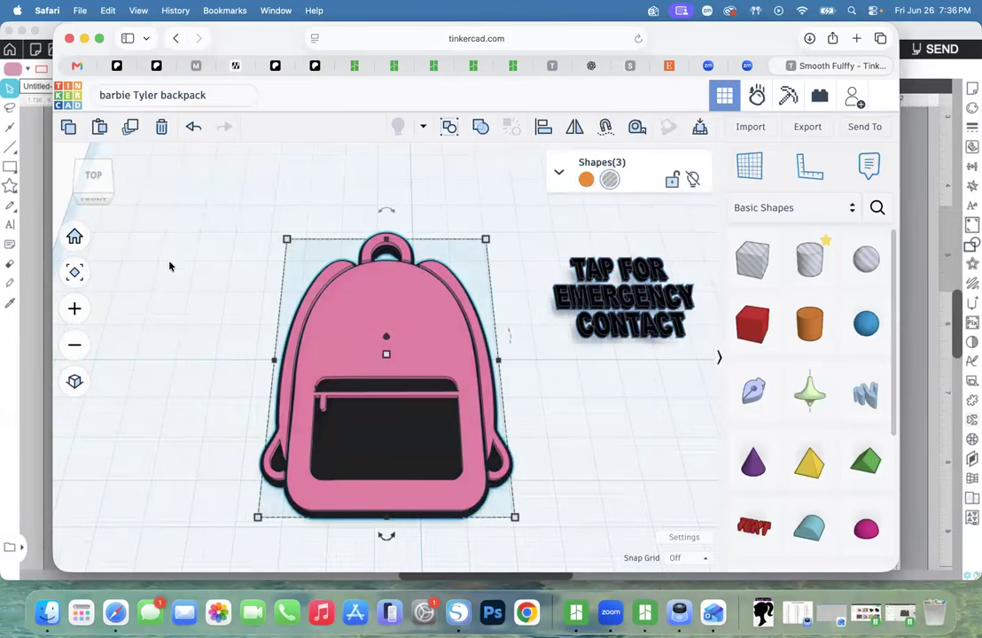
{"action": "left_click", "coordinate": [202, 295]}
Pull the black base, pink layer and NFC cylinder apart, and start aligning the black and pink layers with each other.
{"action": "scroll", "coordinate": [202, 296], "scroll_direction": "down", "scroll_amount": 4}
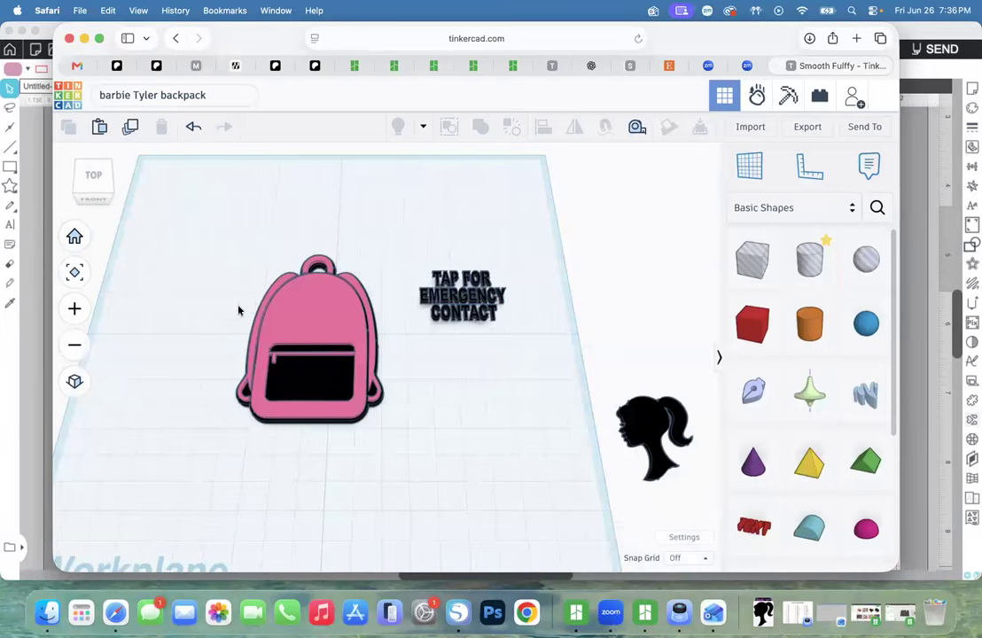
{"action": "left_click_drag", "start_coordinate": [277, 299], "coordinate": [294, 351]}
{"action": "mouse_move", "coordinate": [295, 300]}
{"action": "left_mouse_down"}
{"action": "mouse_move", "coordinate": [301, 248]}
{"action": "mouse_move", "coordinate": [220, 333]}
{"action": "mouse_move", "coordinate": [346, 238]}
{"action": "mouse_move", "coordinate": [303, 282]}
{"action": "left_mouse_up"}
{"action": "left_click_drag", "start_coordinate": [110, 295], "coordinate": [328, 474]}
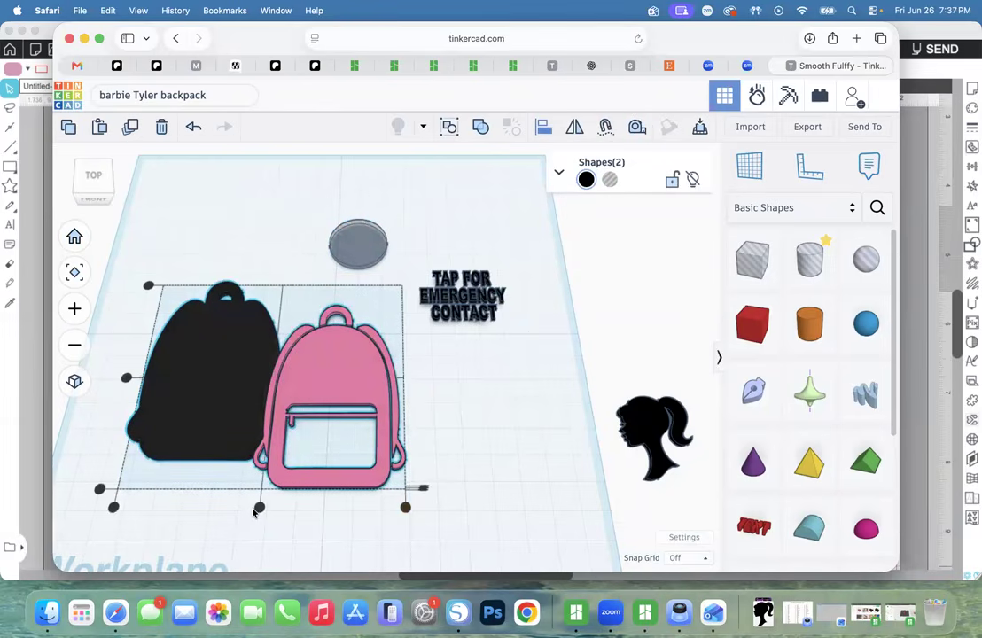
Center-align the black backpack base and the pink backpack layer on each other in both directions.
{"action": "left_click", "coordinate": [259, 508]}
{"action": "left_click", "coordinate": [183, 379]}
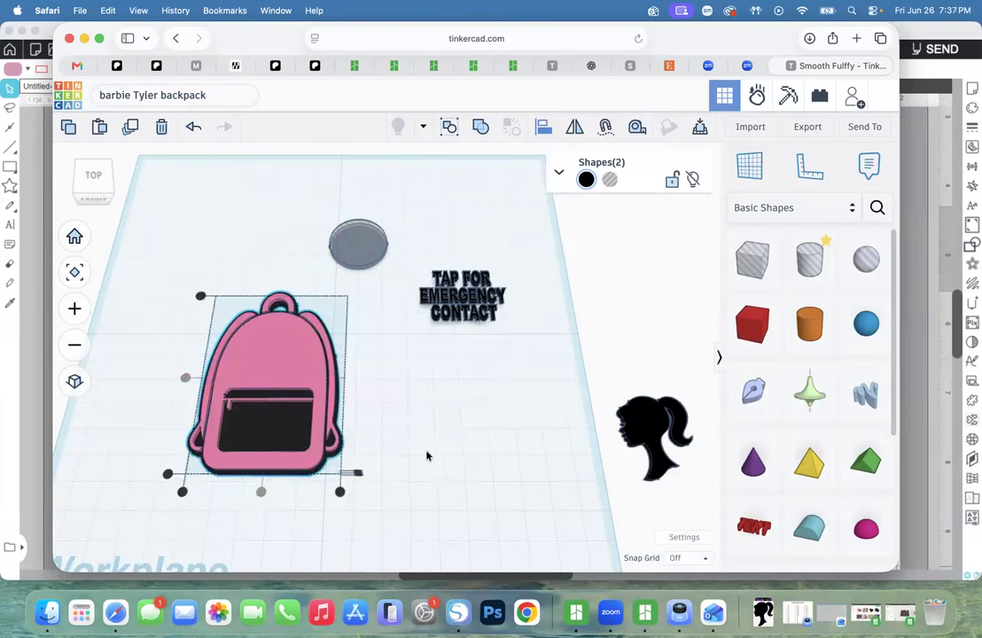
{"action": "left_click", "coordinate": [474, 445]}
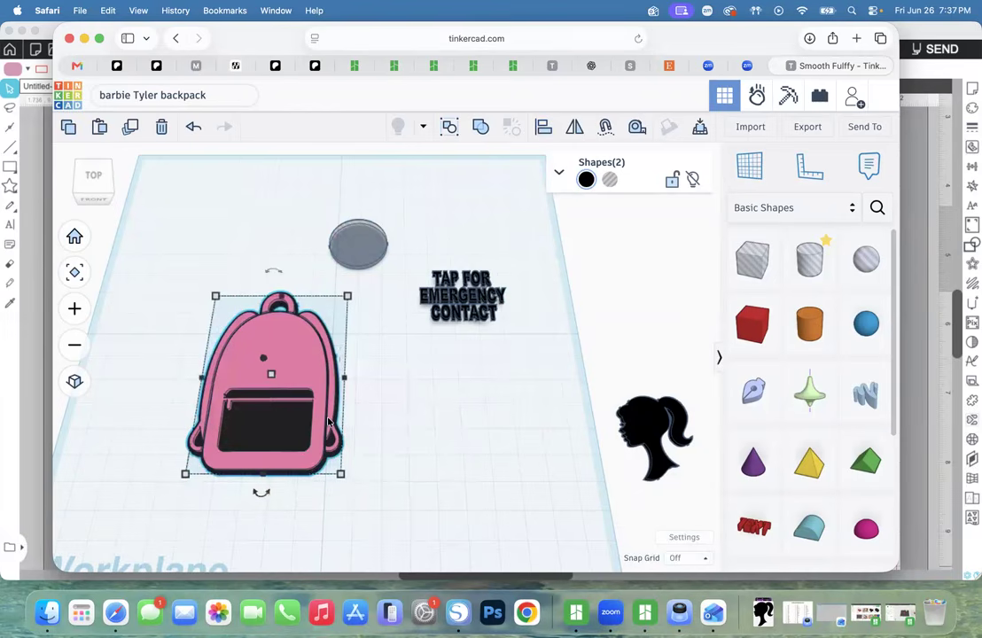
{"action": "left_click", "coordinate": [468, 460]}
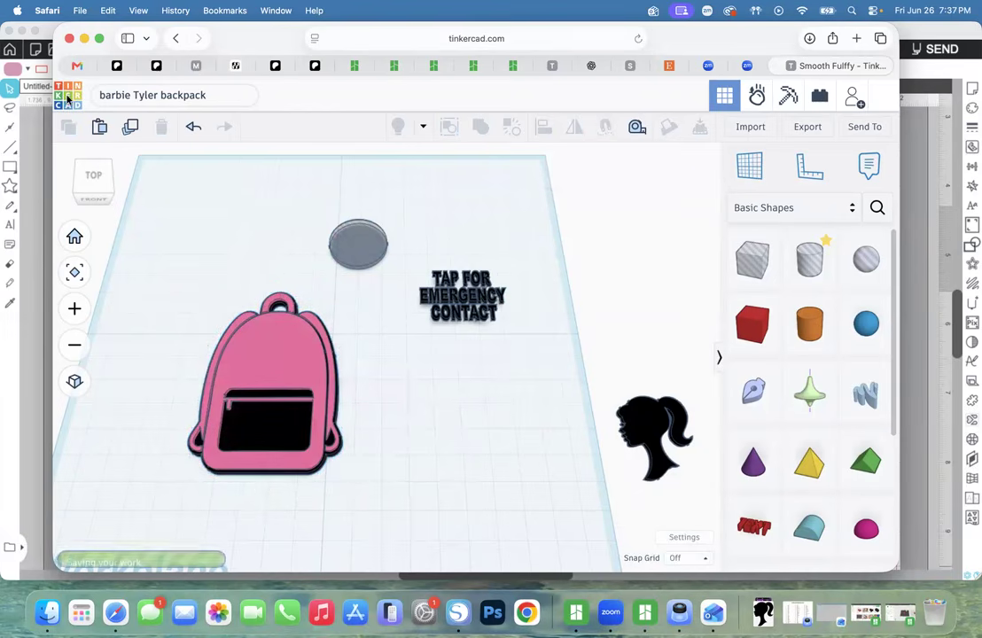
Return to the dashboard and duplicate the Barbie backpack design.
{"action": "left_click", "coordinate": [65, 98]}
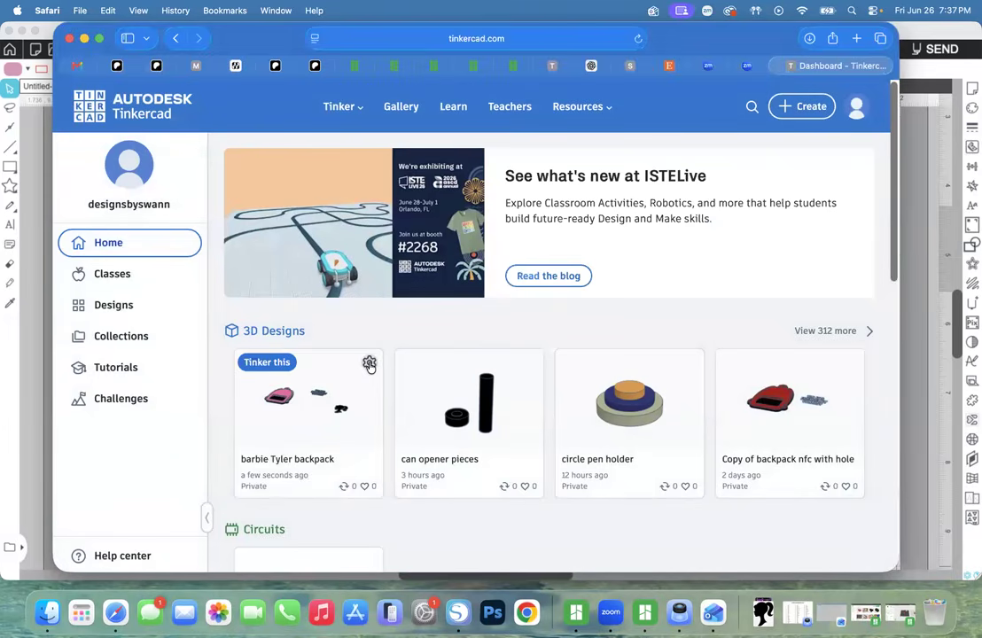
{"action": "left_click", "coordinate": [370, 364]}
{"action": "left_click", "coordinate": [307, 423]}
Rename the duplicated design by adding "with hole" to the end of its name.
{"action": "left_click", "coordinate": [141, 100]}
{"action": "left_click", "coordinate": [141, 100]}
{"action": "key", "text": "BackSpace"}
{"action": "key", "text": "BackSpace"}
{"action": "key", "text": "BackSpace"}
{"action": "key", "text": "BackSpace"}
{"action": "key", "text": "BackSpace"}
{"action": "key", "text": "BackSpace"}
{"action": "key", "text": "BackSpace"}
{"action": "key", "text": "BackSpace"}
{"action": "left_click", "coordinate": [225, 97]}
{"action": "type", "text": "with hole"}
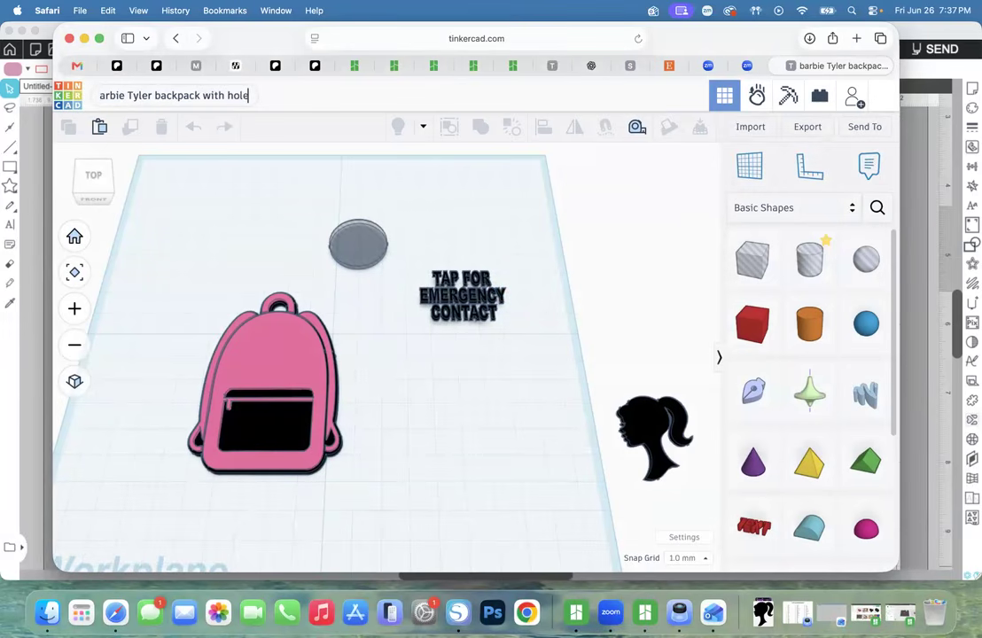
{"action": "left_click", "coordinate": [404, 389]}
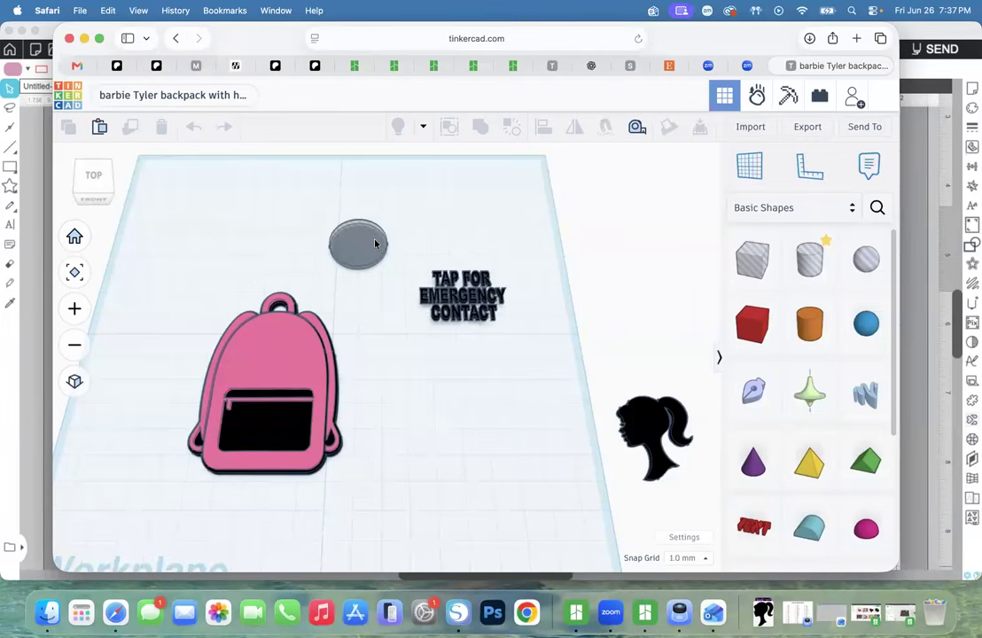
Group the backpack layers, then move the cylinder hole above the handle and center it horizontally with the backpack.
{"action": "left_click", "coordinate": [222, 301]}
{"action": "left_click", "coordinate": [449, 129]}
{"action": "left_click_drag", "start_coordinate": [358, 246], "coordinate": [259, 275]}
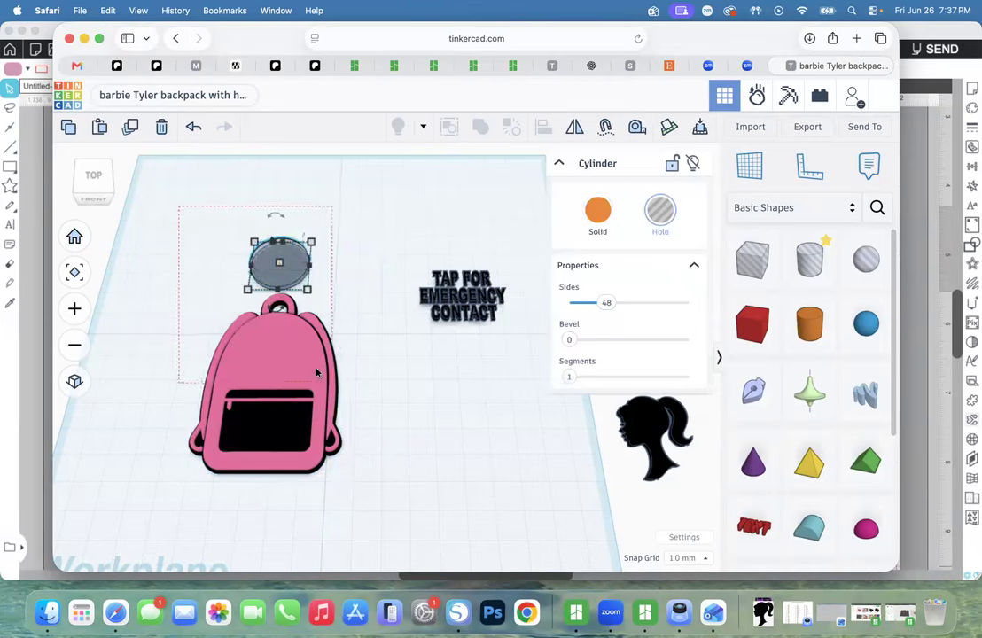
{"action": "left_click", "coordinate": [273, 318], "text": "shift"}
{"action": "left_click", "coordinate": [543, 128]}
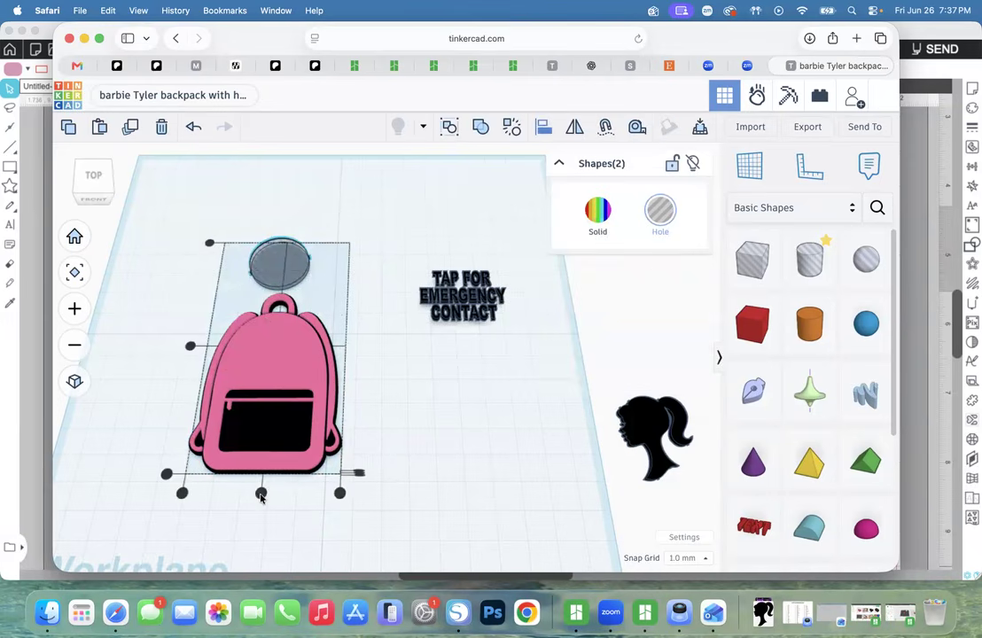
{"action": "left_click", "coordinate": [261, 493]}
{"action": "left_click", "coordinate": [160, 241]}
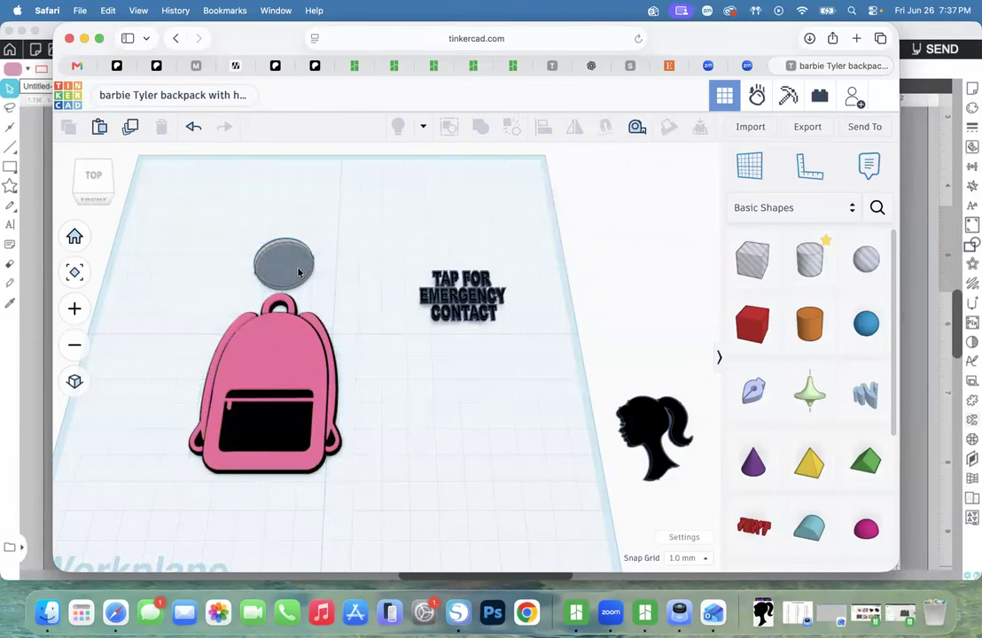
Move the cylinder hole into the upper body of the backpack and combine both with a Union group.
{"action": "left_click_drag", "start_coordinate": [283, 269], "coordinate": [272, 364]}
{"action": "left_click", "coordinate": [175, 278]}
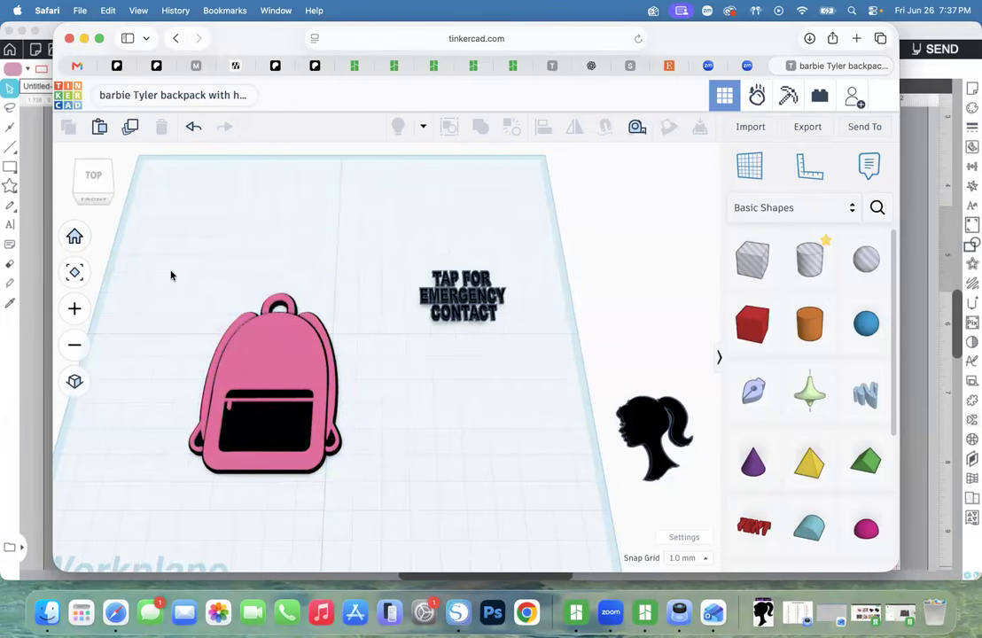
{"action": "left_click_drag", "start_coordinate": [152, 228], "coordinate": [355, 486]}
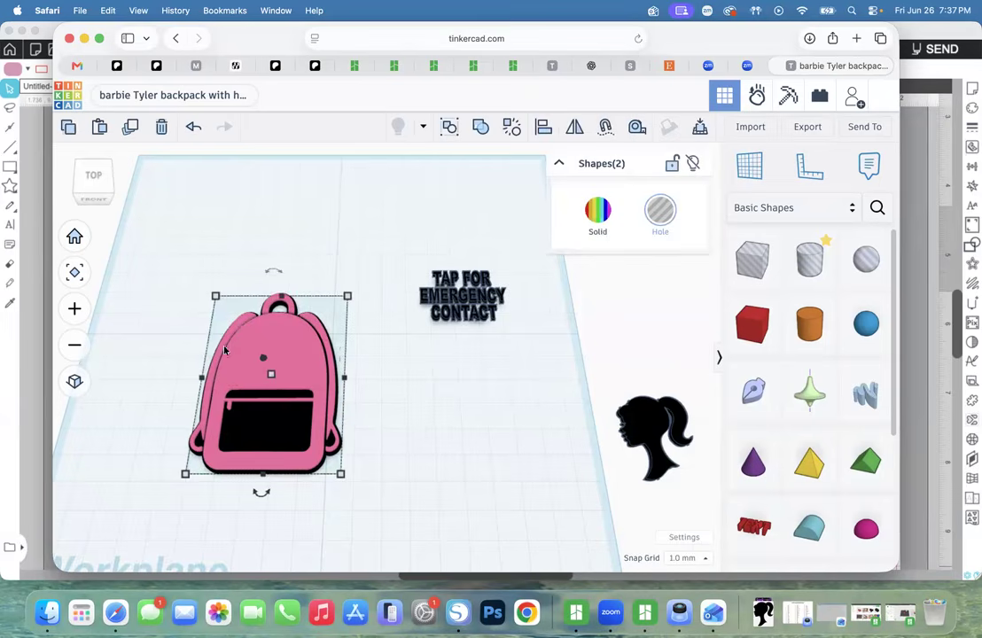
{"action": "left_click", "coordinate": [99, 187]}
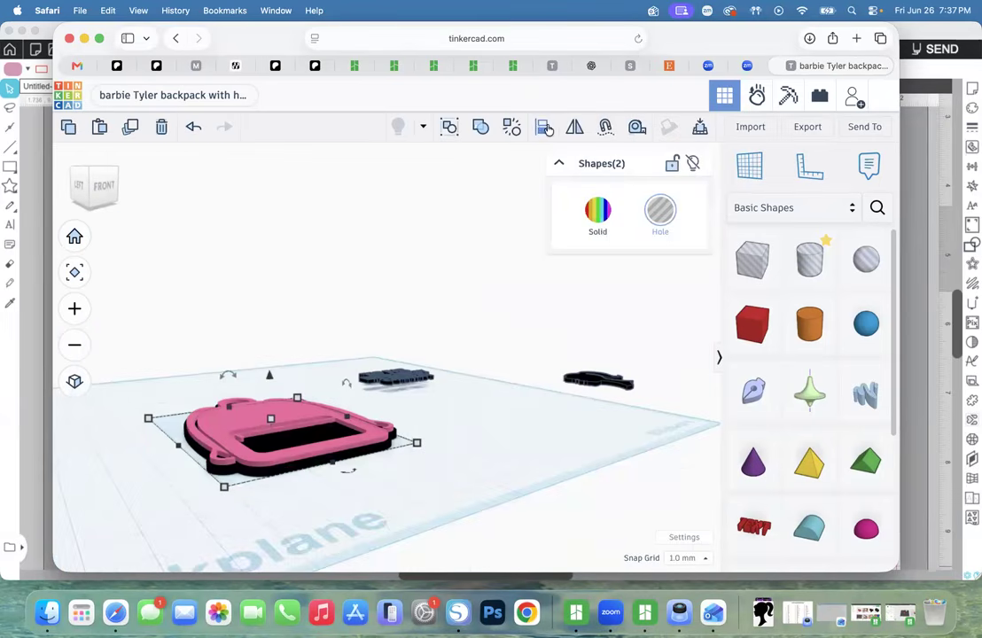
{"action": "left_click", "coordinate": [546, 129]}
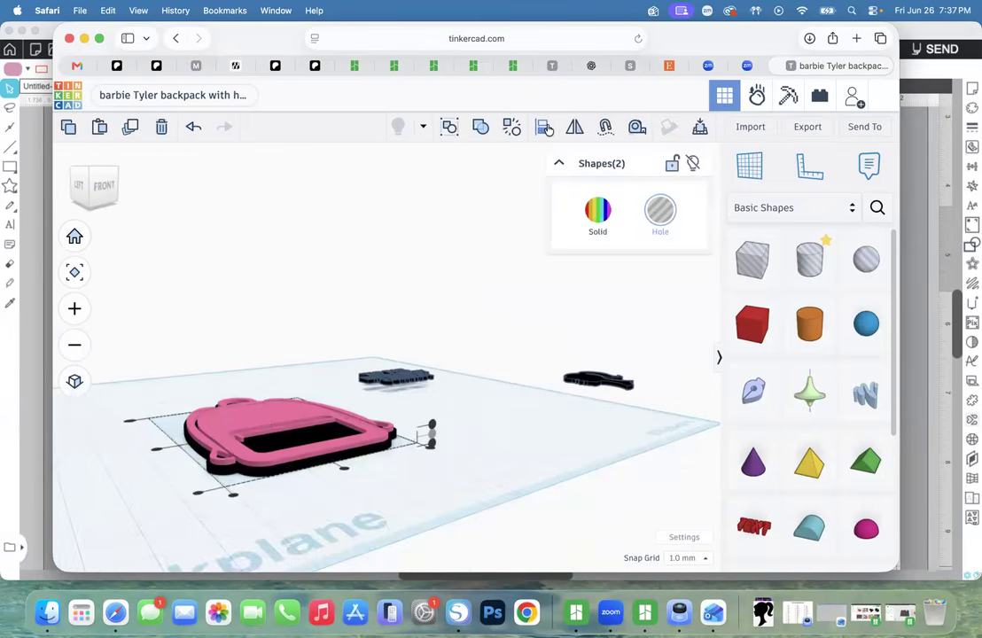
{"action": "left_click", "coordinate": [91, 177]}
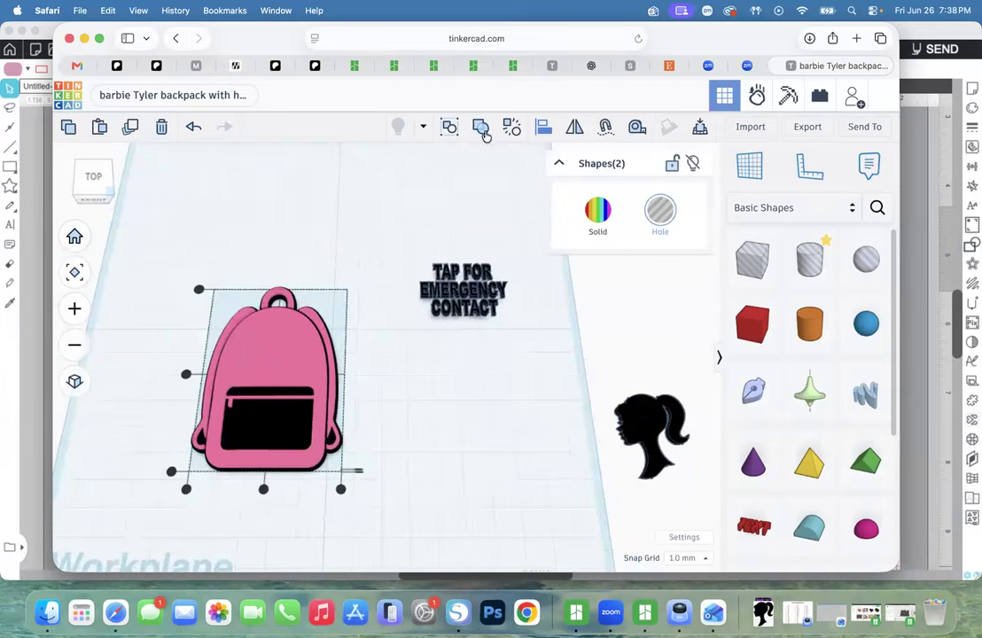
{"action": "left_click", "coordinate": [480, 129]}
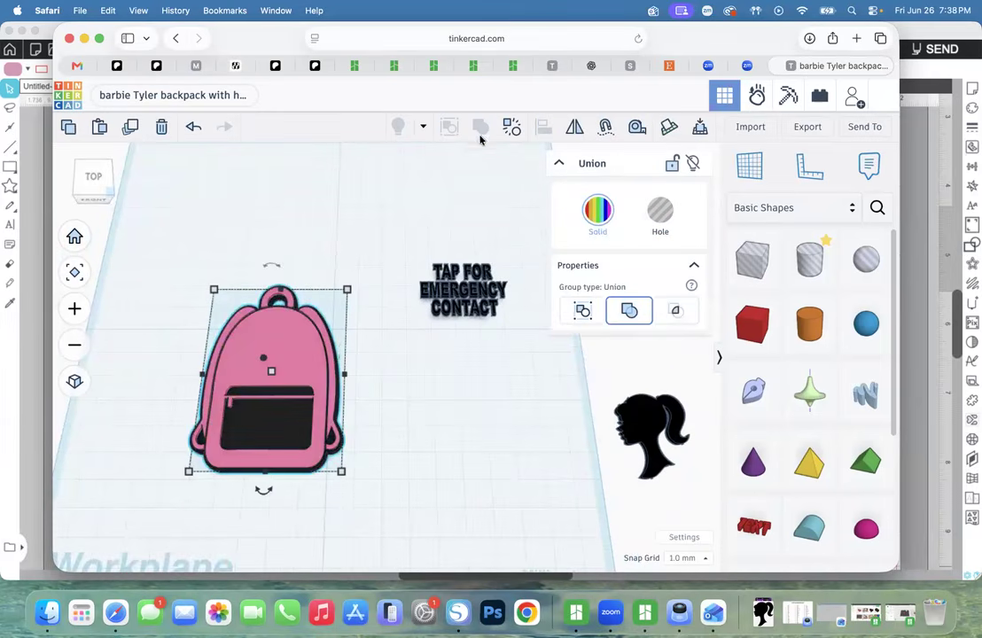
Move the TAP FOR EMERGENCY CONTACT text onto the backpack, above the black pocket.
{"action": "left_click", "coordinate": [501, 379]}
{"action": "left_click_drag", "start_coordinate": [468, 300], "coordinate": [427, 426]}
{"action": "left_click", "coordinate": [427, 426]}
{"action": "left_click_drag", "start_coordinate": [434, 306], "coordinate": [253, 359]}
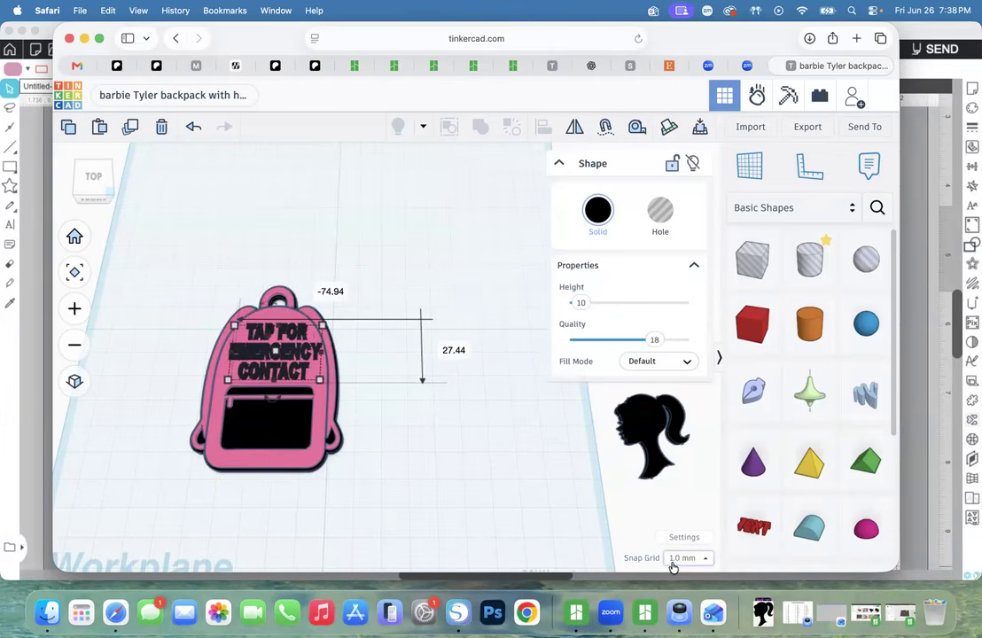
Set the snap grid to Off and shift the ponytail head silhouette slightly toward the workplane.
{"action": "left_click", "coordinate": [675, 564]}
{"action": "left_click", "coordinate": [686, 562]}
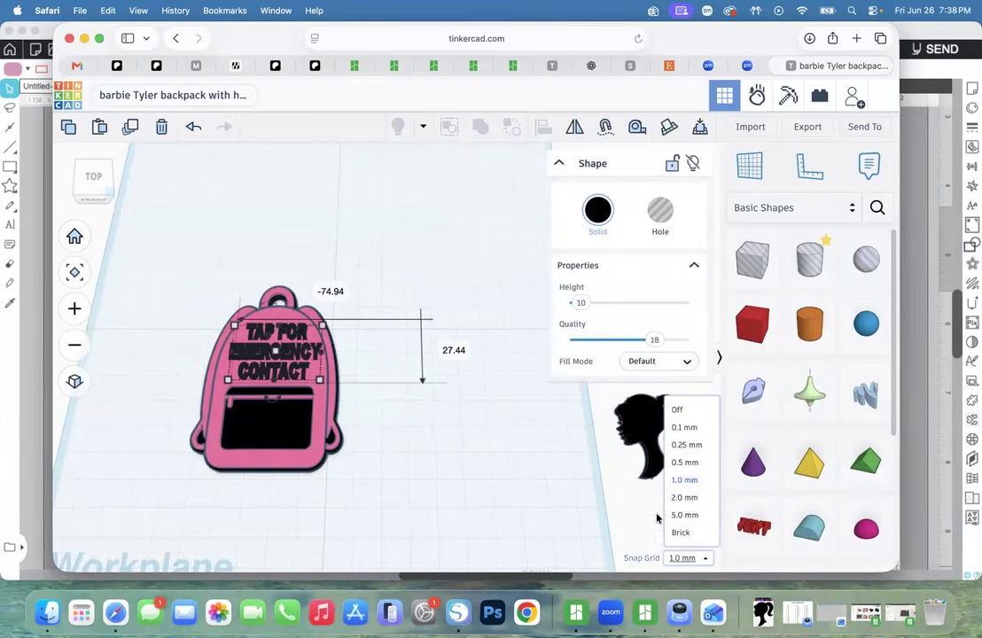
{"action": "left_click", "coordinate": [692, 410]}
{"action": "left_click", "coordinate": [681, 557]}
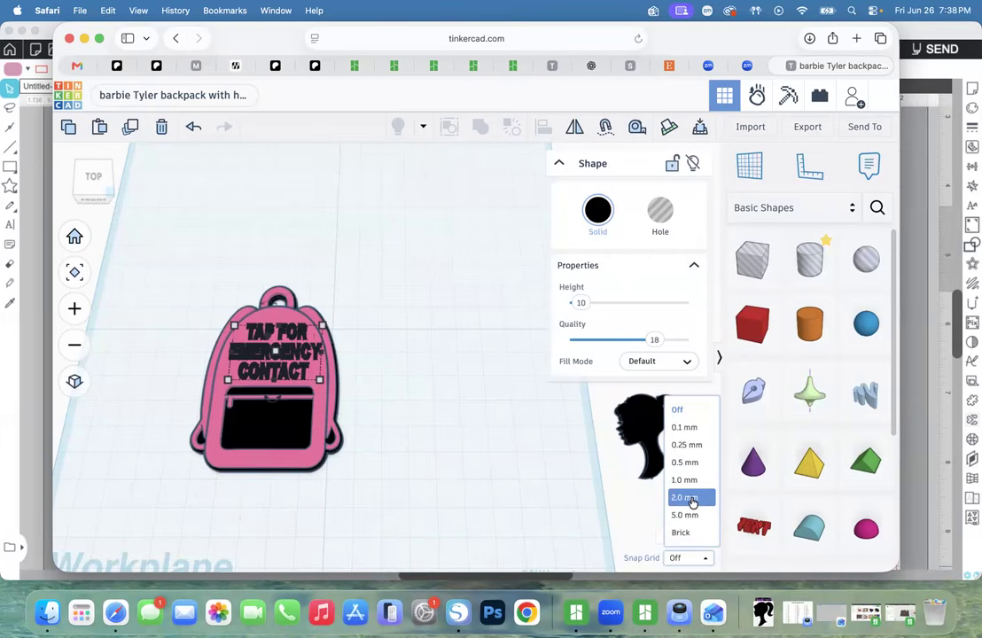
{"action": "mouse_move", "coordinate": [632, 432]}
{"action": "left_mouse_down"}
{"action": "mouse_move", "coordinate": [575, 431]}
{"action": "mouse_move", "coordinate": [615, 429]}
{"action": "left_mouse_up"}
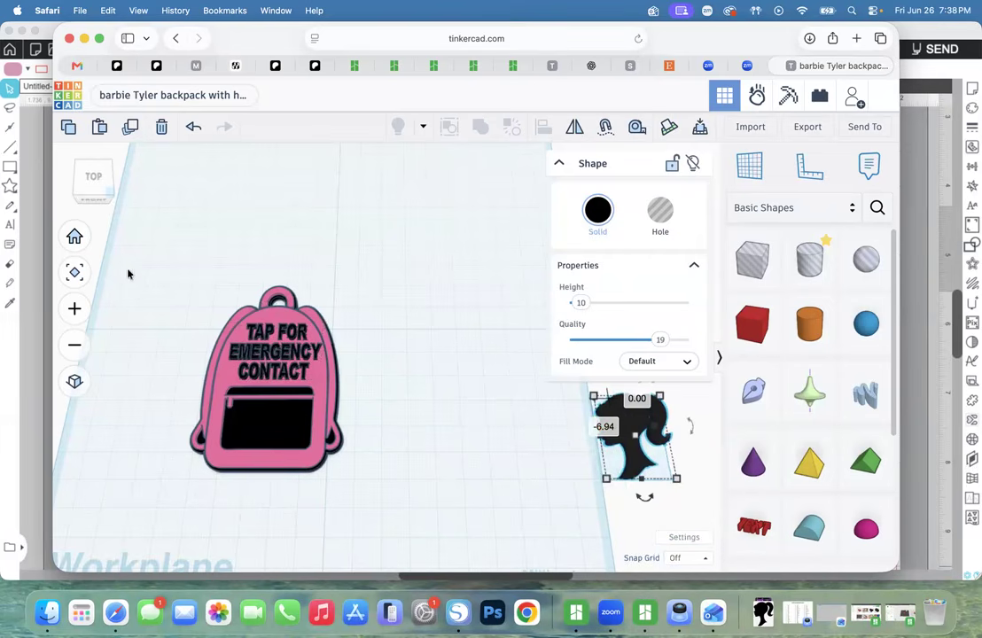
Center the TAP FOR EMERGENCY CONTACT text horizontally on the unioned backpack.
{"action": "left_click", "coordinate": [250, 306]}
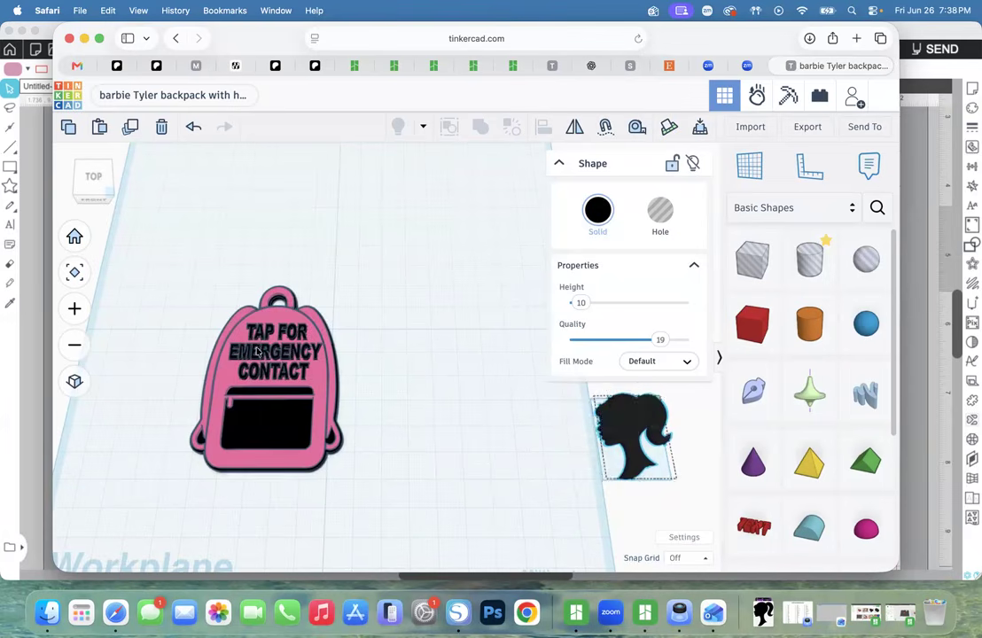
{"action": "left_click", "coordinate": [74, 273]}
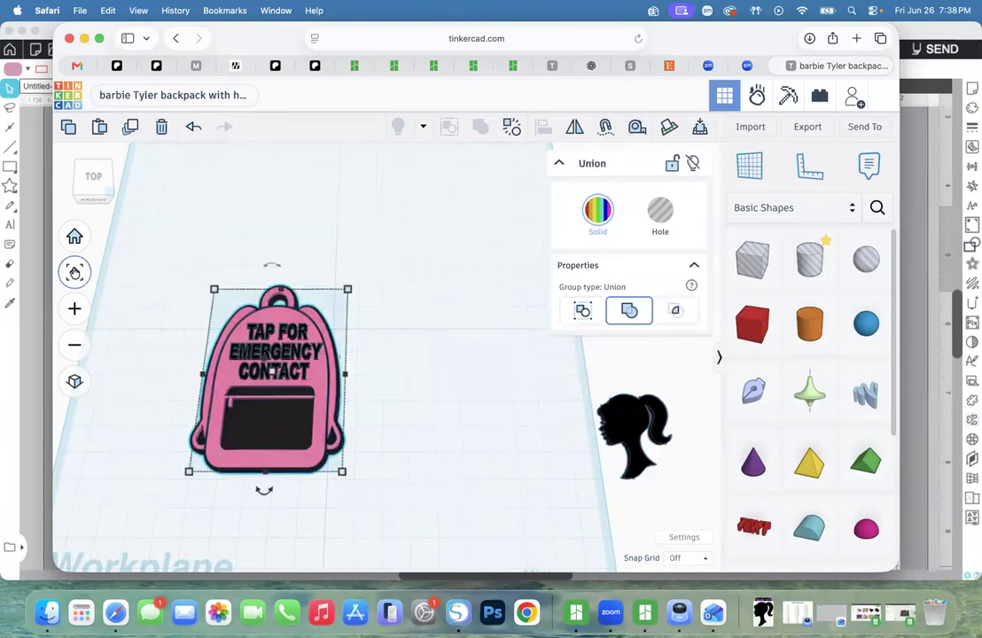
{"action": "left_click", "coordinate": [198, 283]}
{"action": "left_click", "coordinate": [352, 325]}
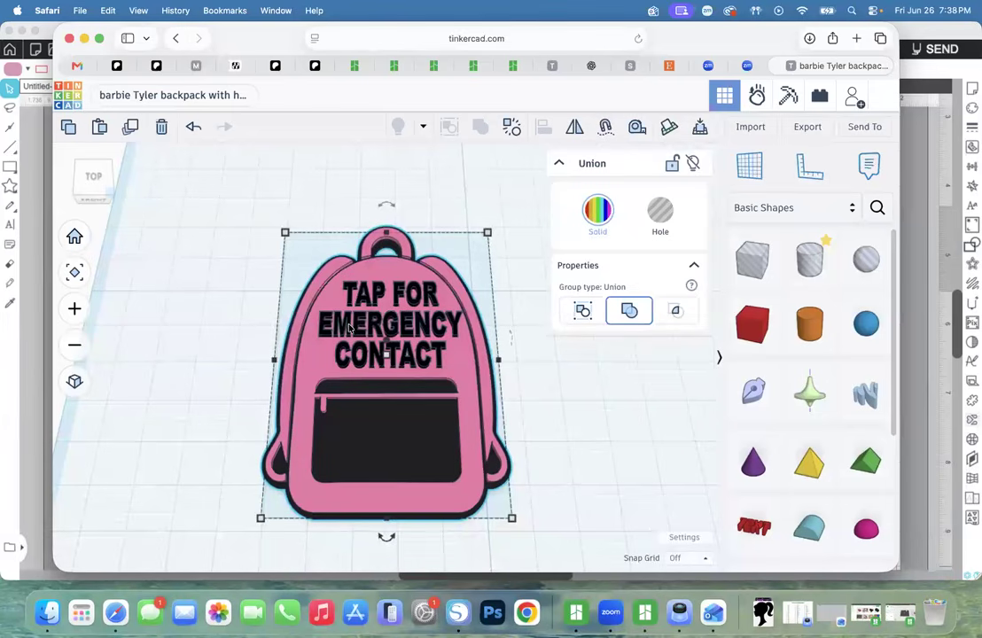
{"action": "left_click_drag", "start_coordinate": [214, 243], "coordinate": [407, 347]}
{"action": "left_click", "coordinate": [543, 127]}
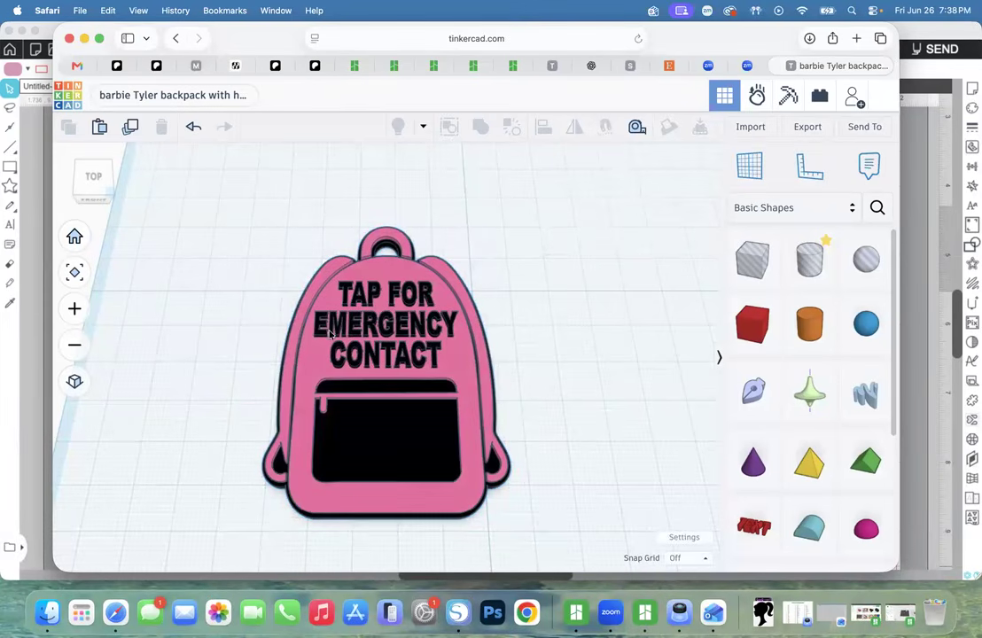
Export only the selected backpack and text as OBJ, then extract the downloaded ZIP from the Downloads folder in Finder.
{"action": "left_click_drag", "start_coordinate": [215, 204], "coordinate": [511, 432]}
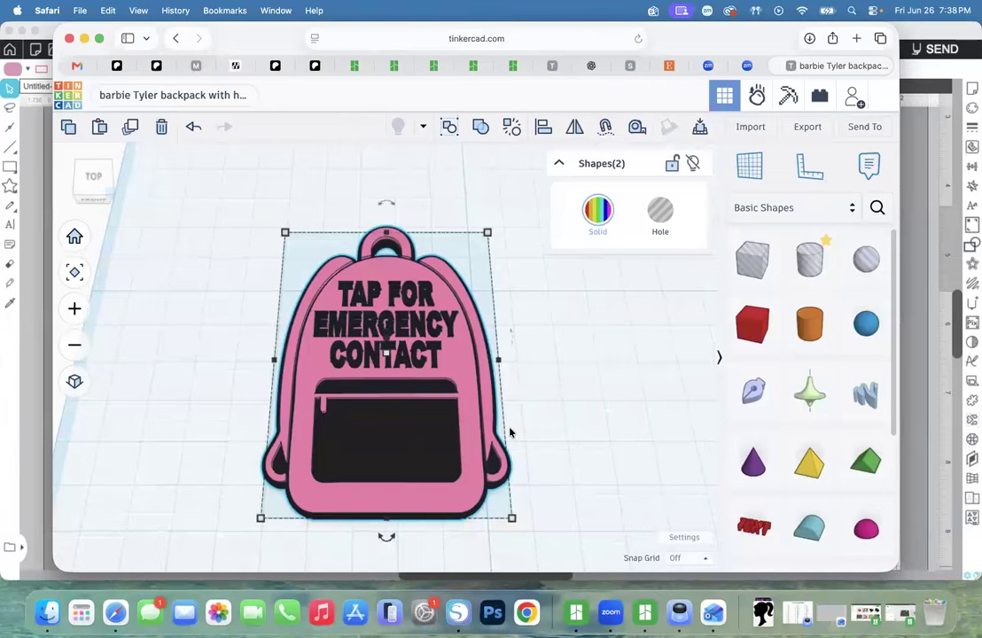
{"action": "left_click", "coordinate": [808, 127]}
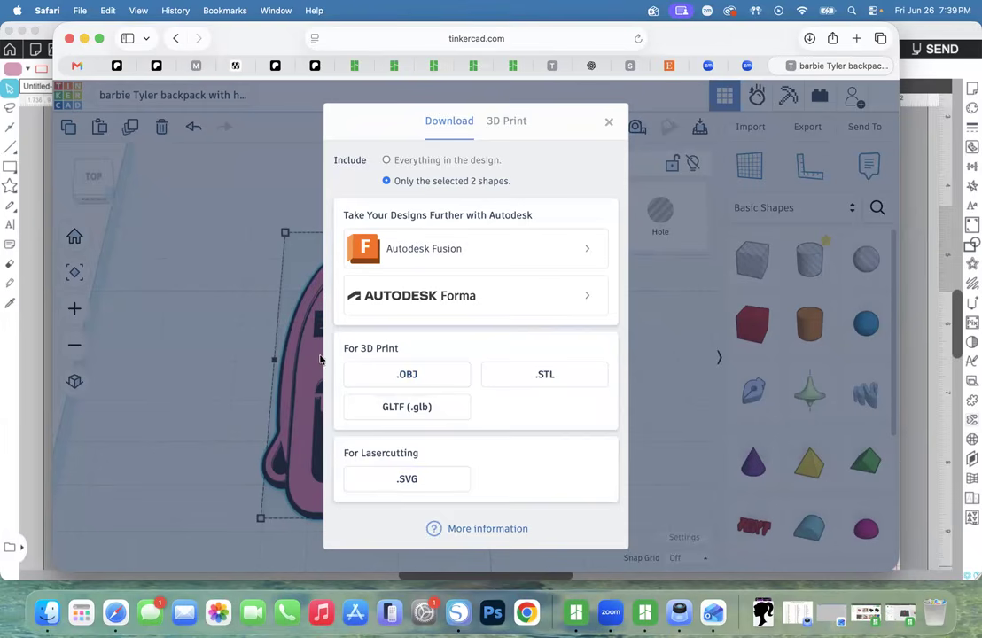
{"action": "left_click", "coordinate": [410, 374]}
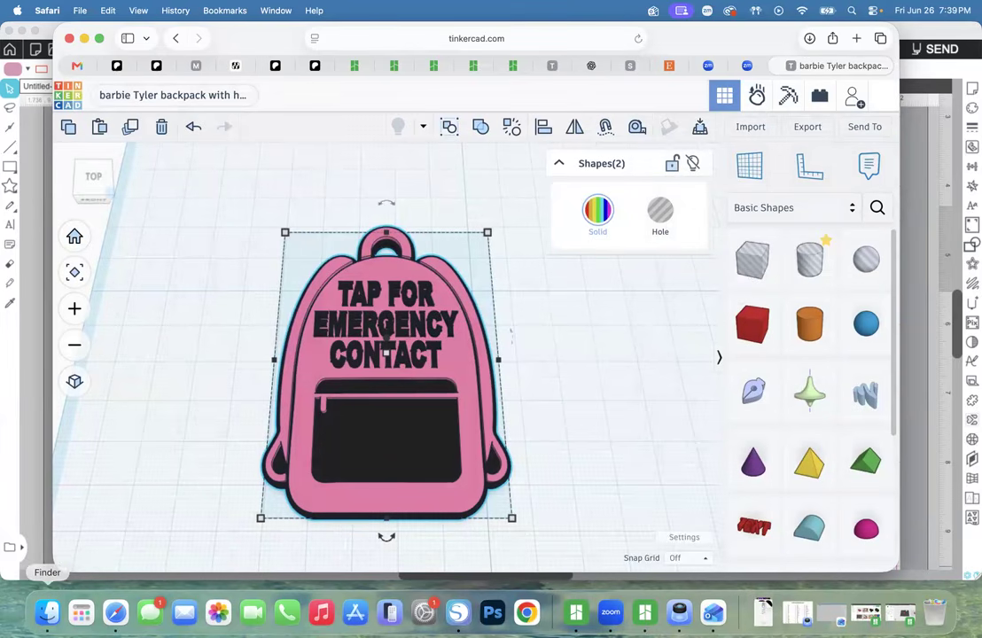
{"action": "left_click", "coordinate": [47, 614]}
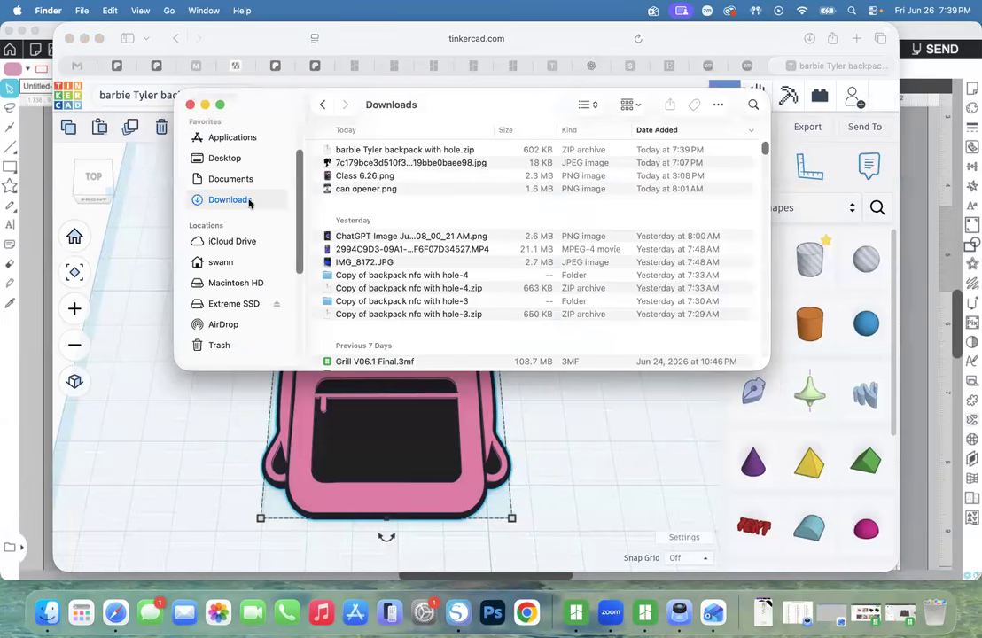
{"action": "double_click", "coordinate": [400, 151]}
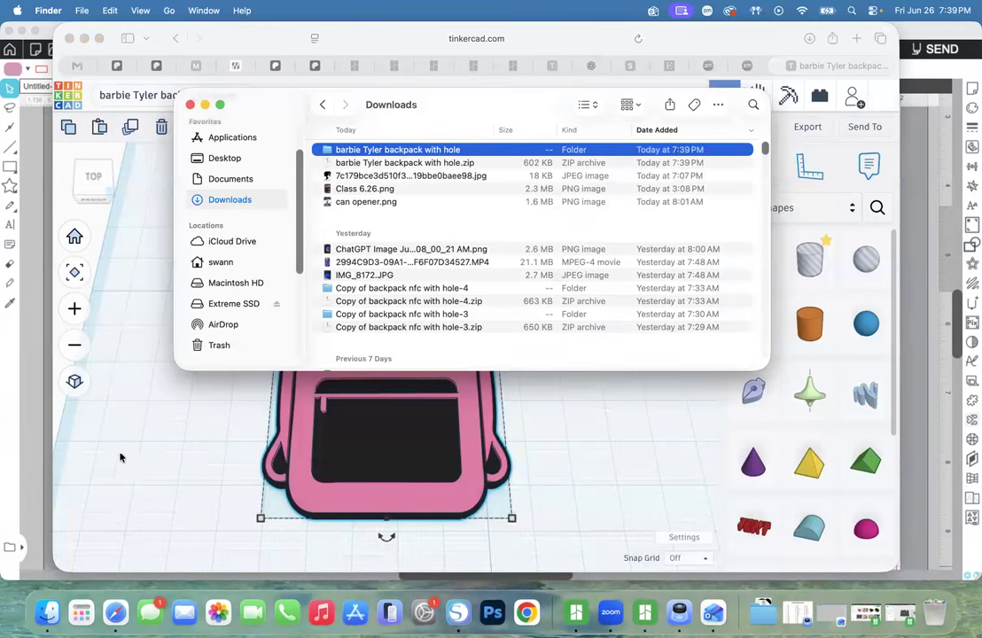
Return to Tinkercad and open the original Barbie backpack design without the hole from the design list.
{"action": "left_click", "coordinate": [147, 440]}
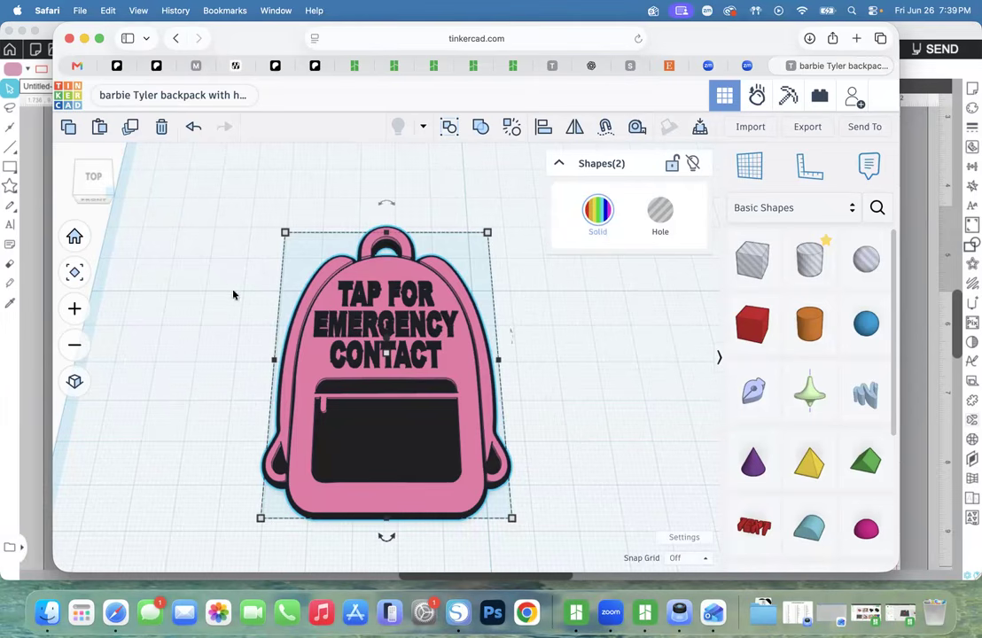
{"action": "left_click", "coordinate": [69, 93]}
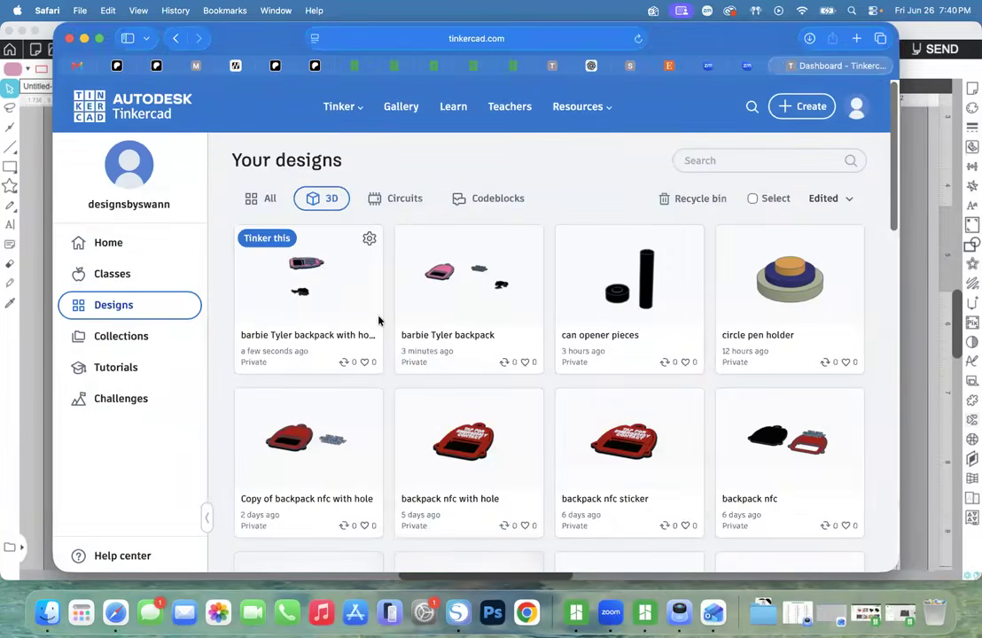
{"action": "left_click", "coordinate": [441, 287]}
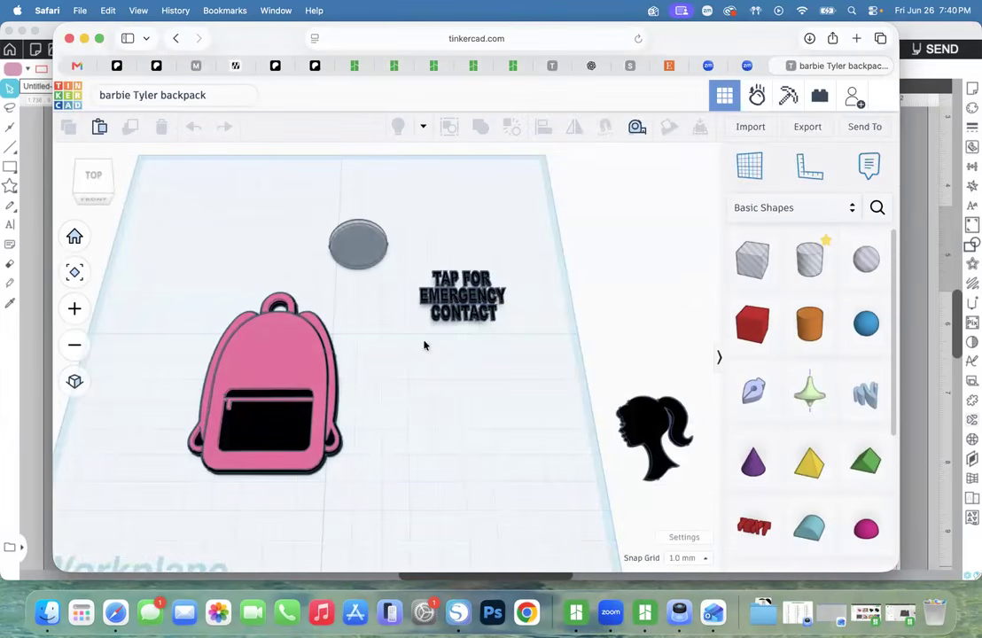
Move the TAP FOR EMERGENCY CONTACT text above the pocket and center it horizontally with both backpack layers.
{"action": "left_click", "coordinate": [462, 304]}
{"action": "left_click_drag", "start_coordinate": [462, 304], "coordinate": [261, 360]}
{"action": "left_click_drag", "start_coordinate": [193, 272], "coordinate": [355, 483]}
{"action": "left_click", "coordinate": [545, 133]}
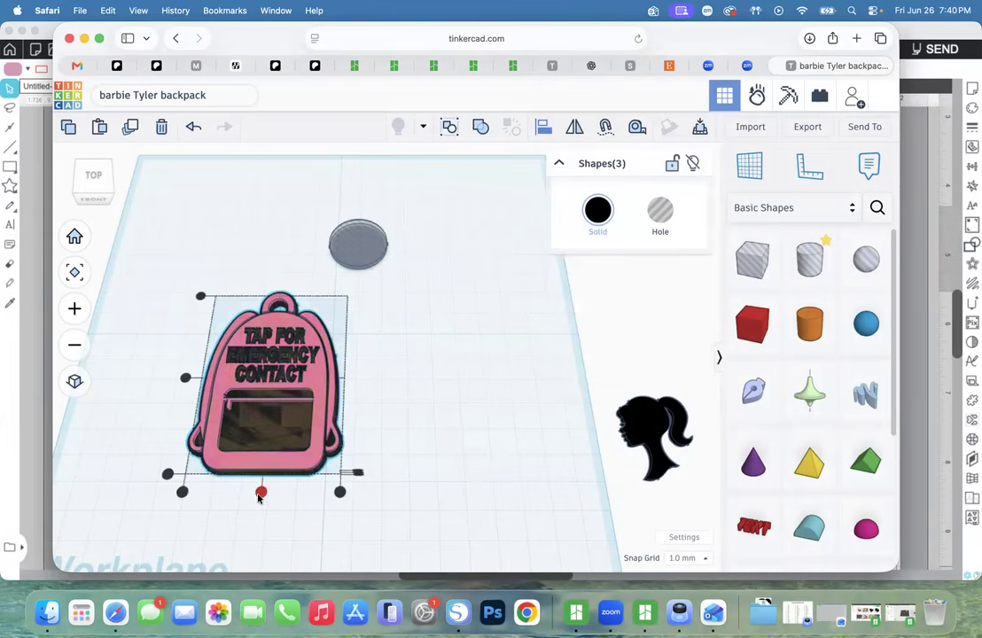
{"action": "left_click", "coordinate": [435, 549]}
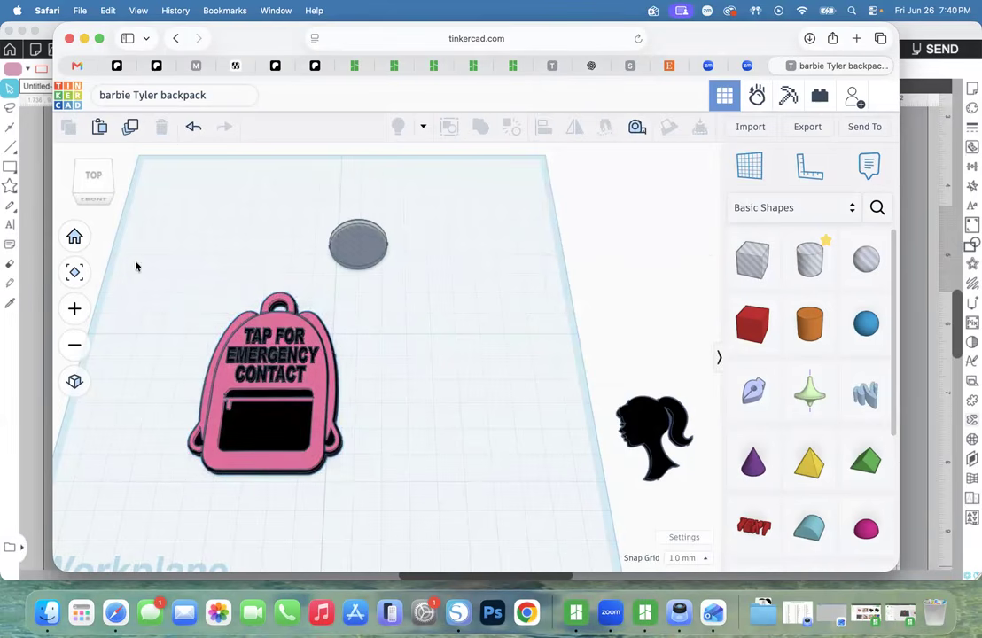
{"action": "left_click", "coordinate": [75, 275]}
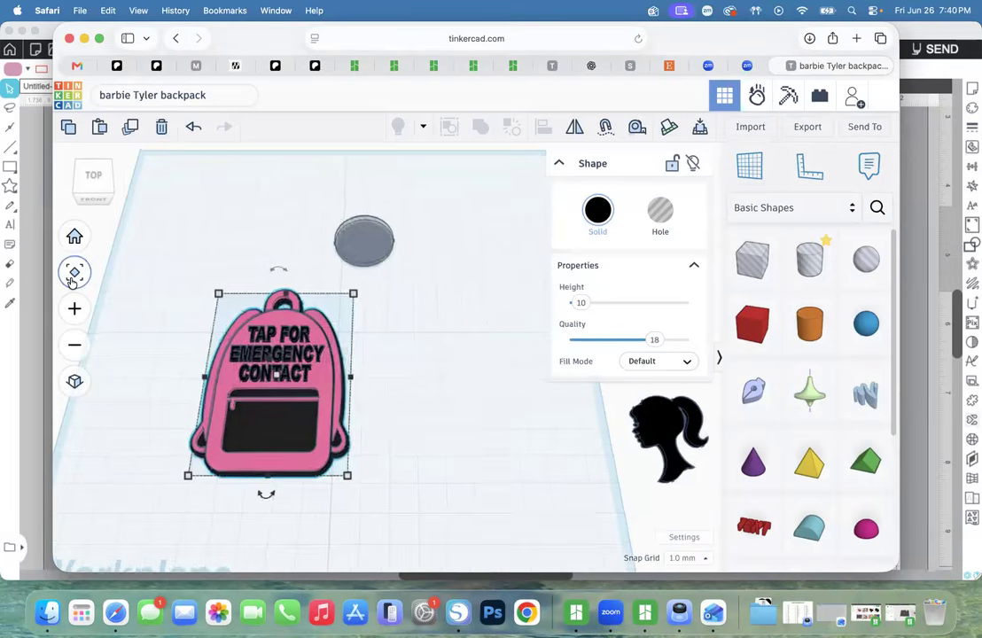
{"action": "left_click", "coordinate": [412, 553]}
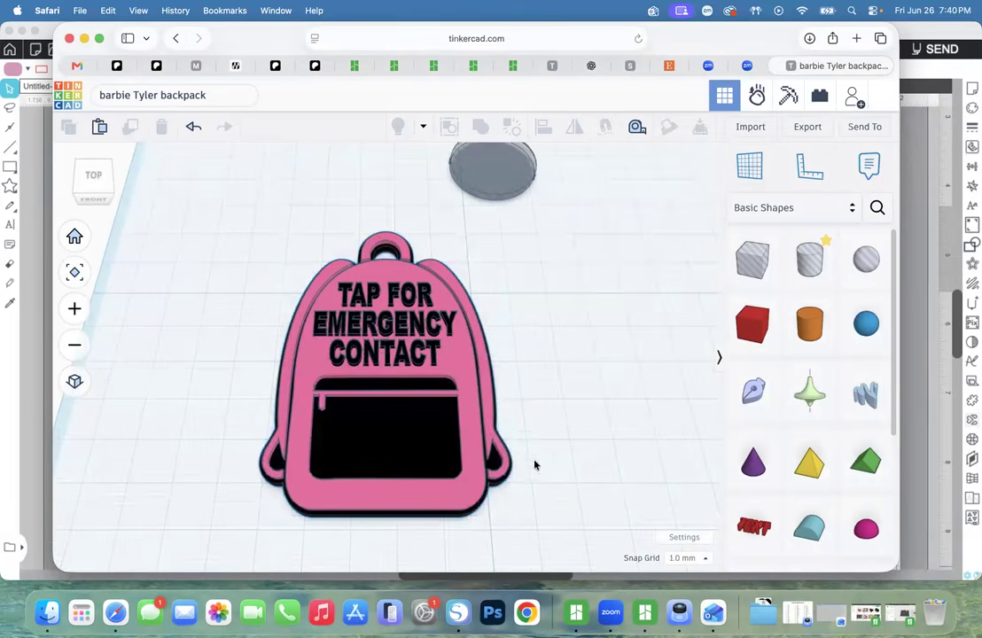
Export only the three selected backpack and text shapes as OBJ, and extract the downloaded ZIP from Downloads in Finder.
{"action": "left_click_drag", "start_coordinate": [532, 521], "coordinate": [222, 240]}
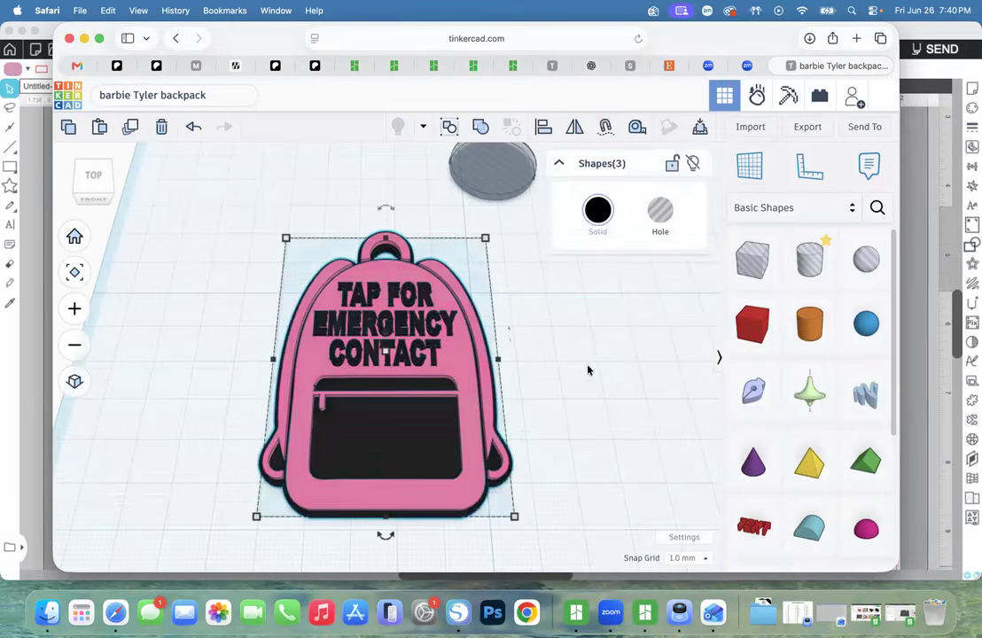
{"action": "left_click", "coordinate": [808, 127]}
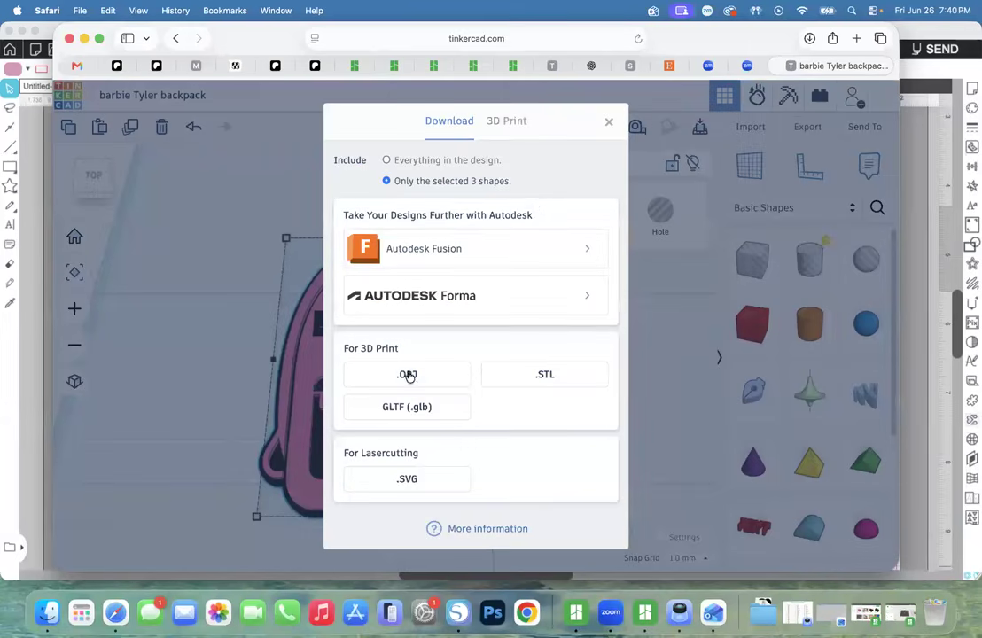
{"action": "left_click", "coordinate": [408, 376]}
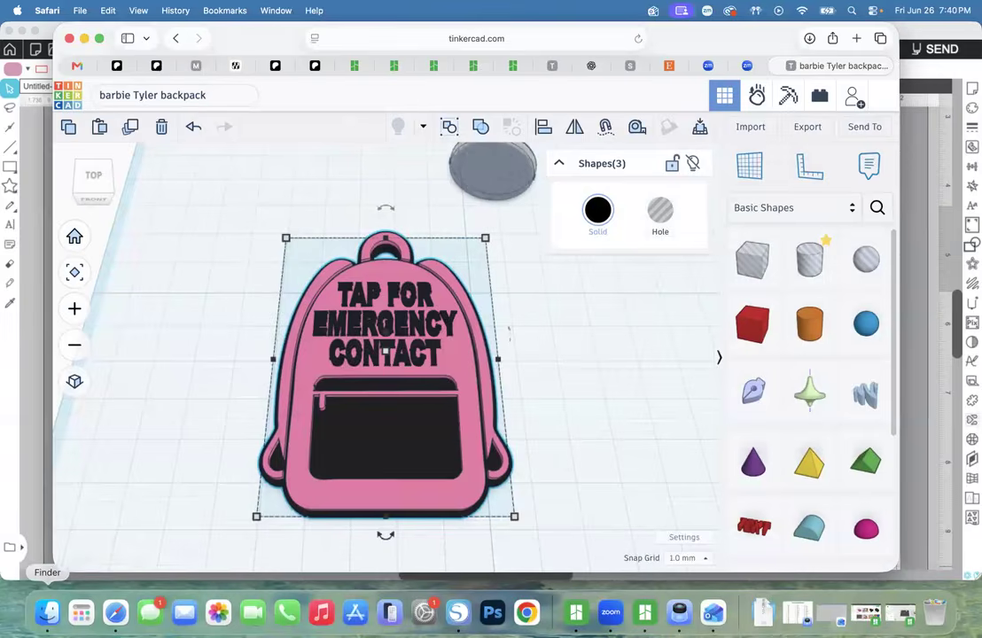
{"action": "left_click", "coordinate": [48, 612]}
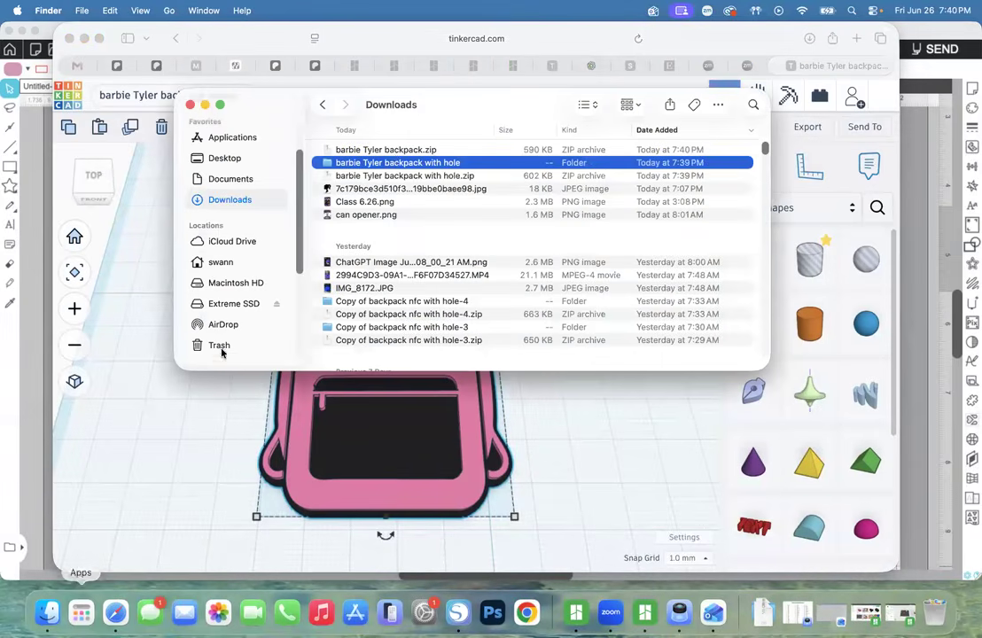
{"action": "double_click", "coordinate": [392, 151]}
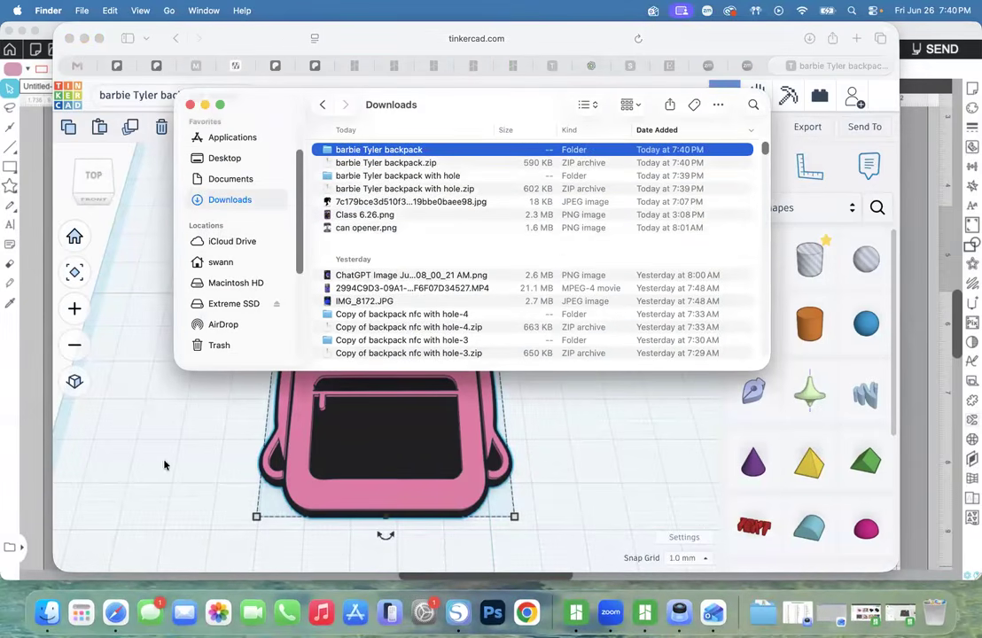
{"action": "left_click", "coordinate": [163, 467]}
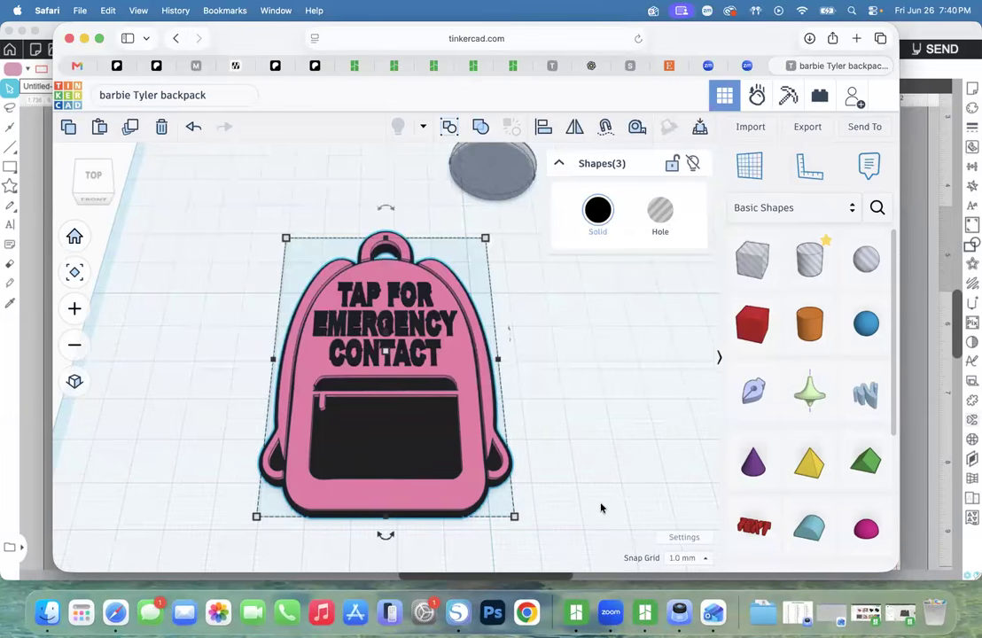
Switch to Bambu Studio, create a new project and show the print settings sidebar.
{"action": "left_click", "coordinate": [644, 612]}
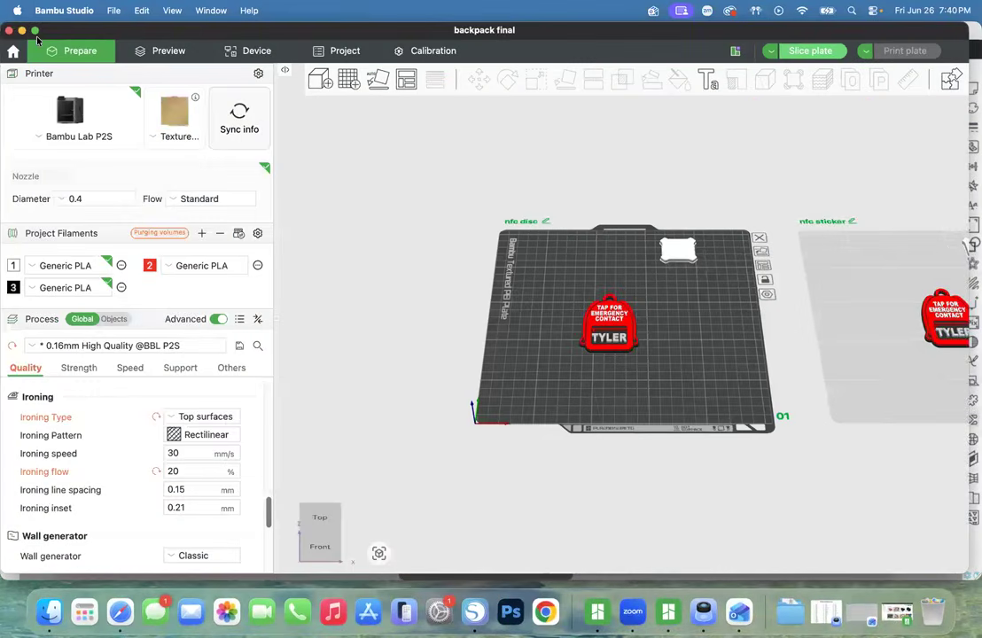
{"action": "left_click", "coordinate": [23, 30]}
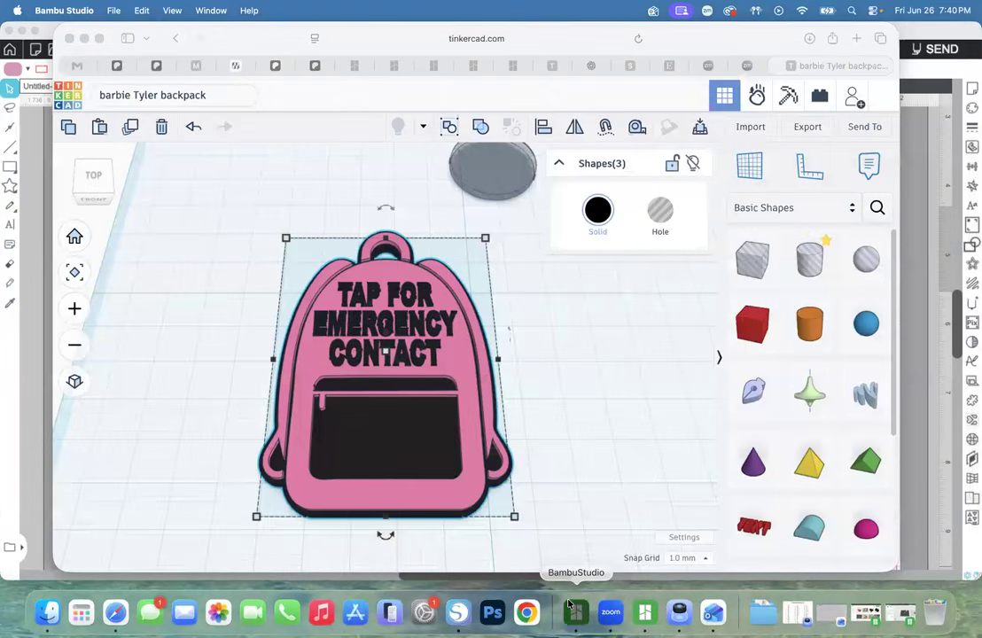
{"action": "left_click", "coordinate": [572, 610]}
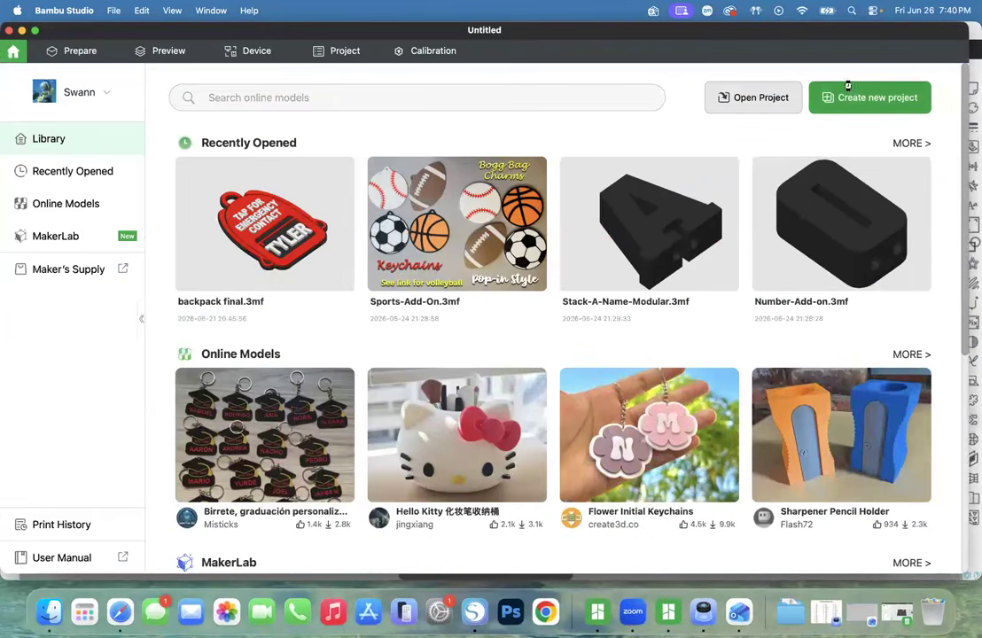
{"action": "left_click", "coordinate": [849, 95]}
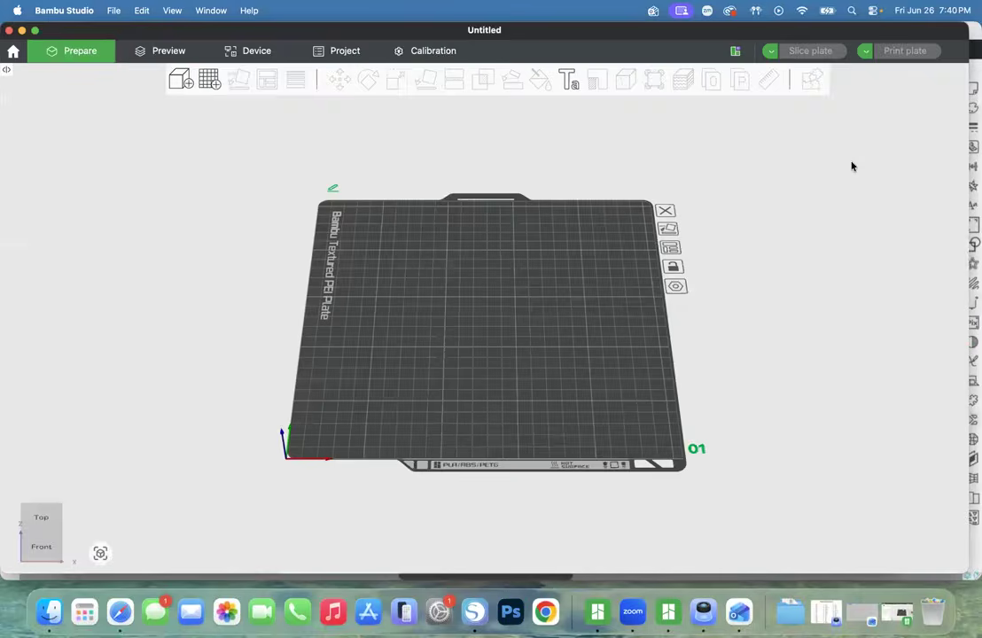
{"action": "left_click", "coordinate": [6, 70]}
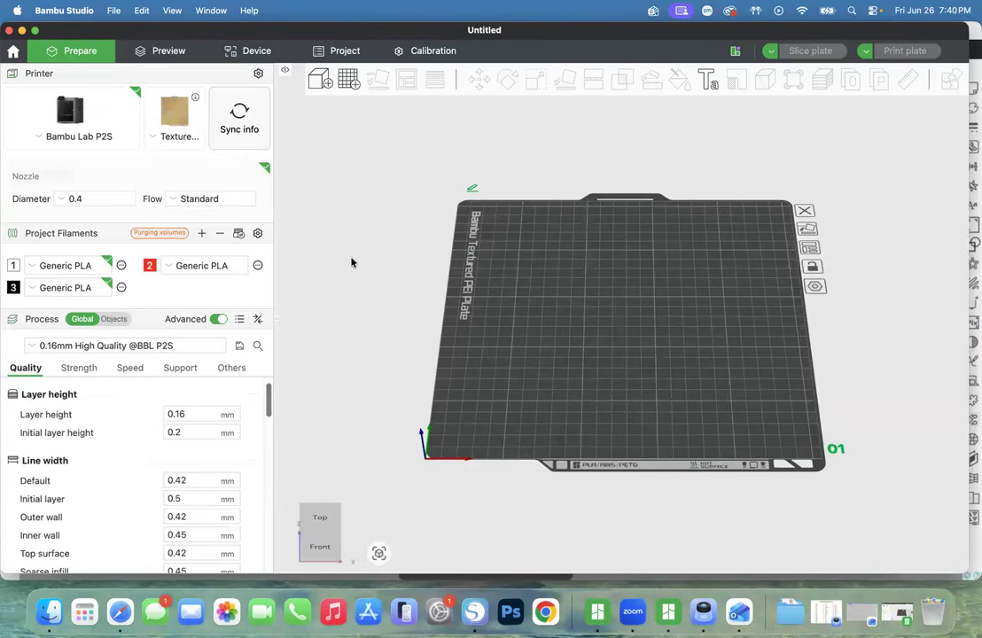
Change the colour of project filament 2 to Strawberry pink.
{"action": "left_click", "coordinate": [147, 266]}
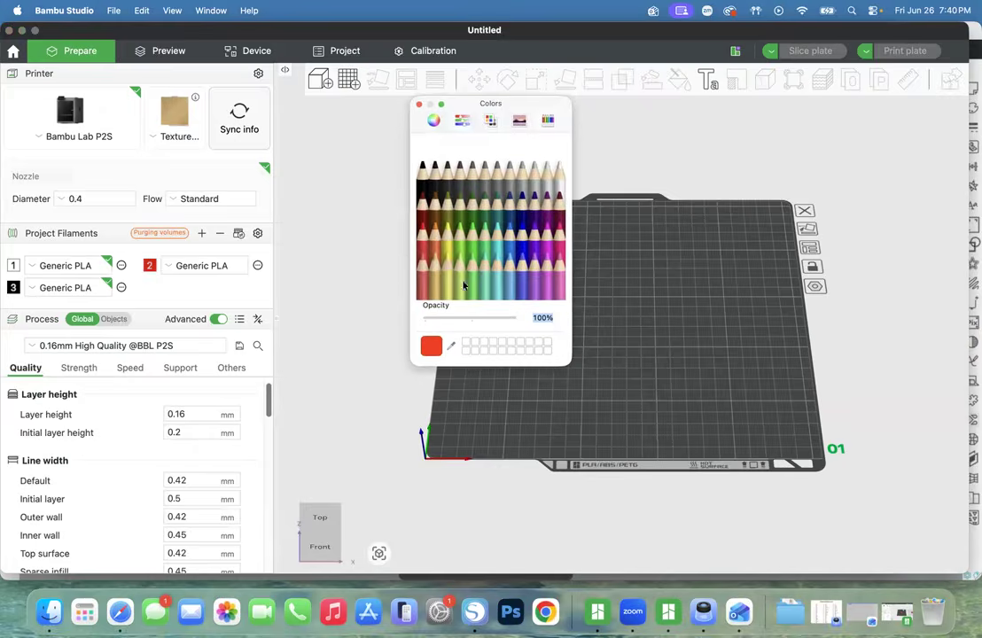
{"action": "left_click", "coordinate": [561, 238]}
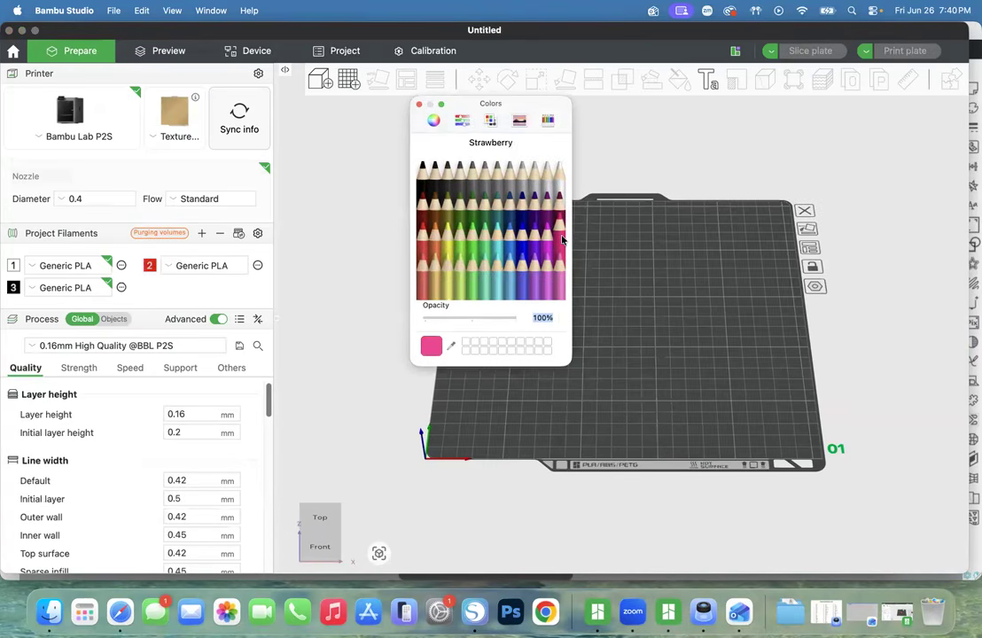
{"action": "left_click", "coordinate": [420, 105]}
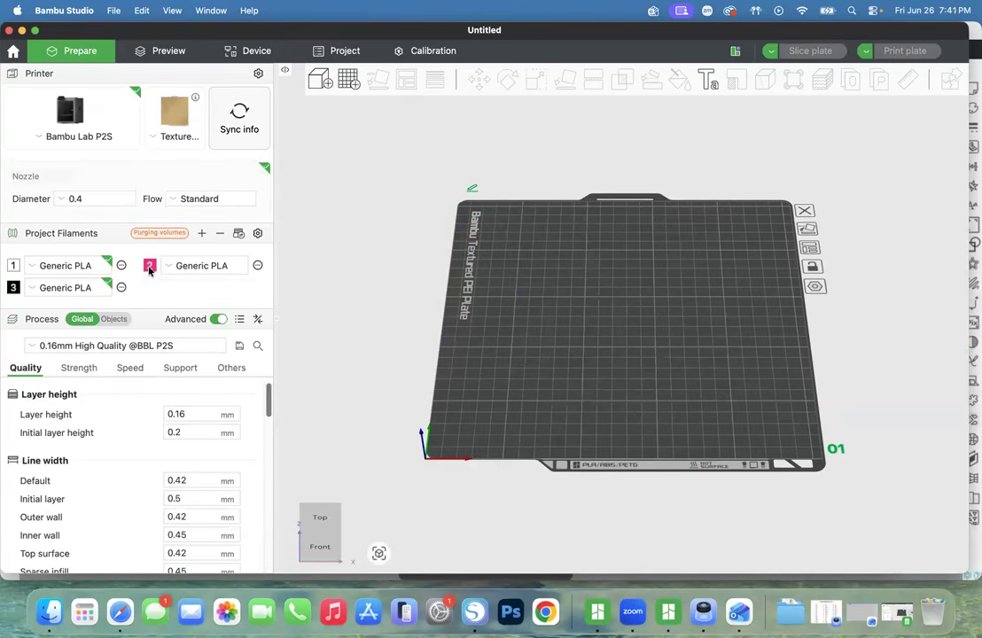
Import tinker.obj from the extracted Barbie backpack folder without the hole in Downloads.
{"action": "left_click", "coordinate": [313, 82]}
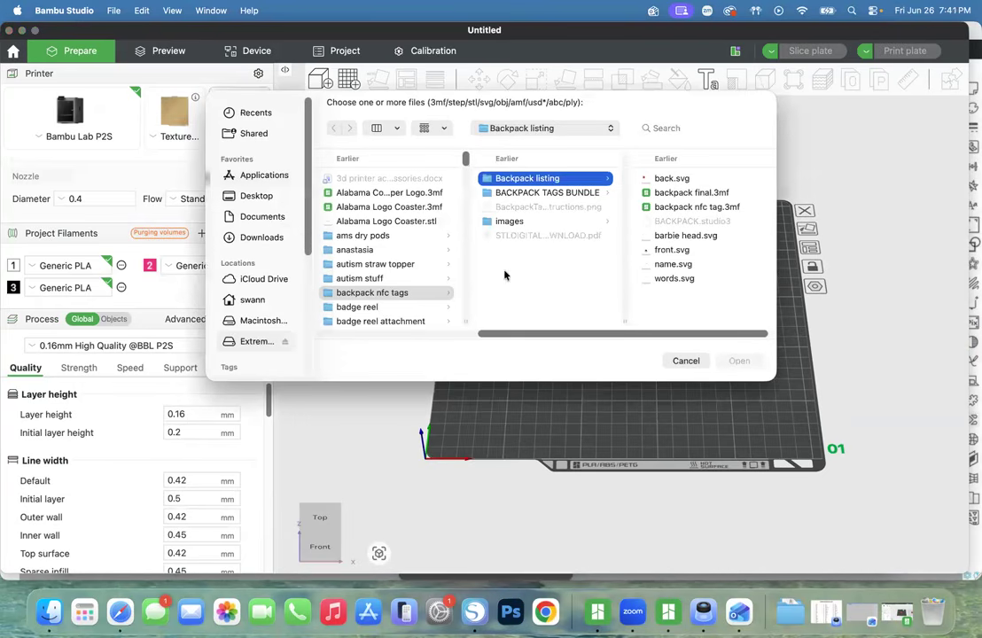
{"action": "left_click", "coordinate": [275, 238]}
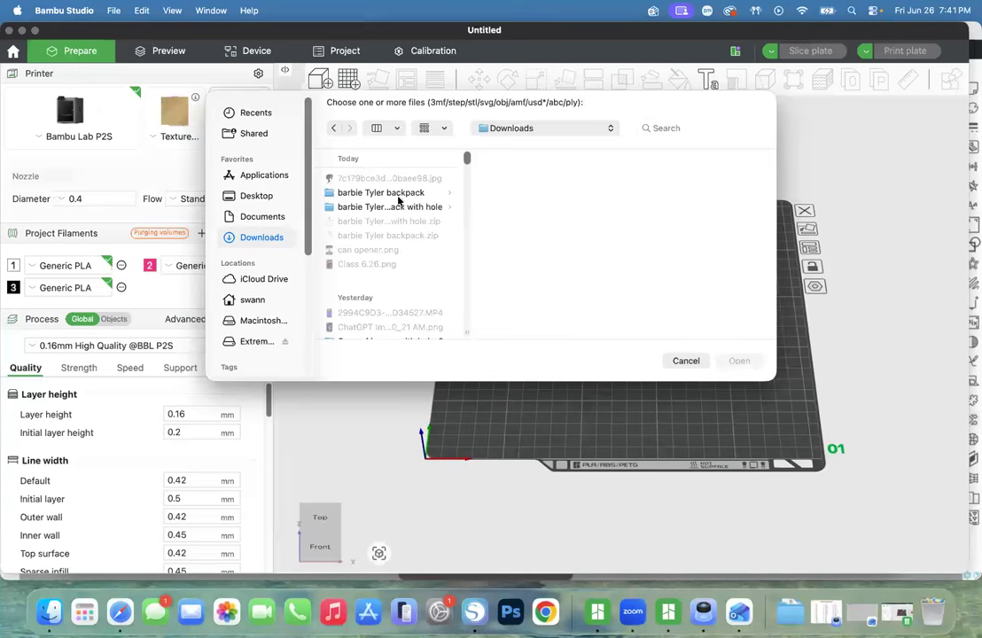
{"action": "left_click", "coordinate": [396, 194]}
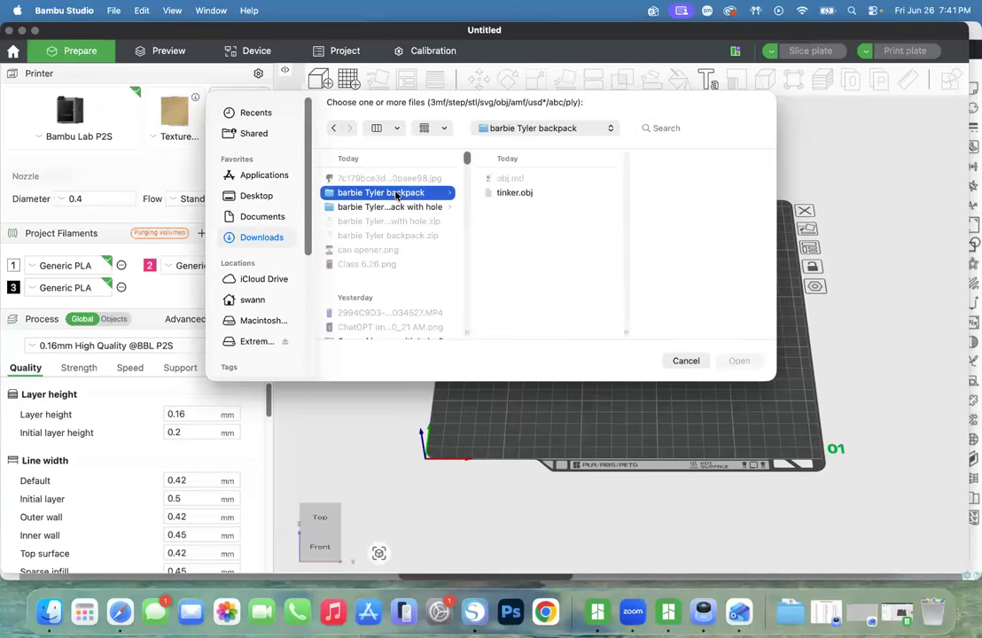
{"action": "left_click", "coordinate": [527, 195]}
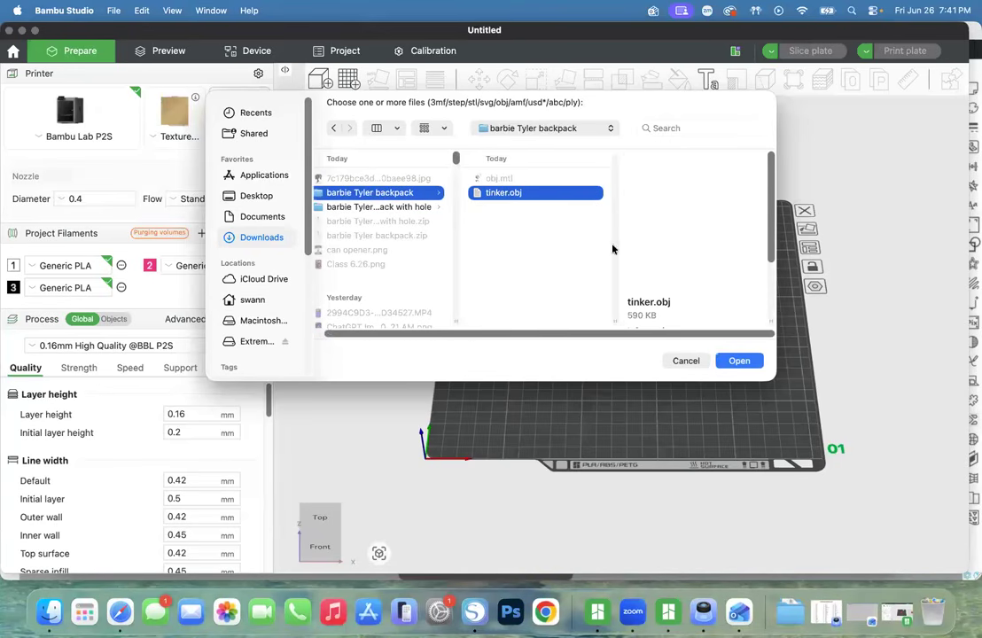
{"action": "left_click", "coordinate": [739, 361]}
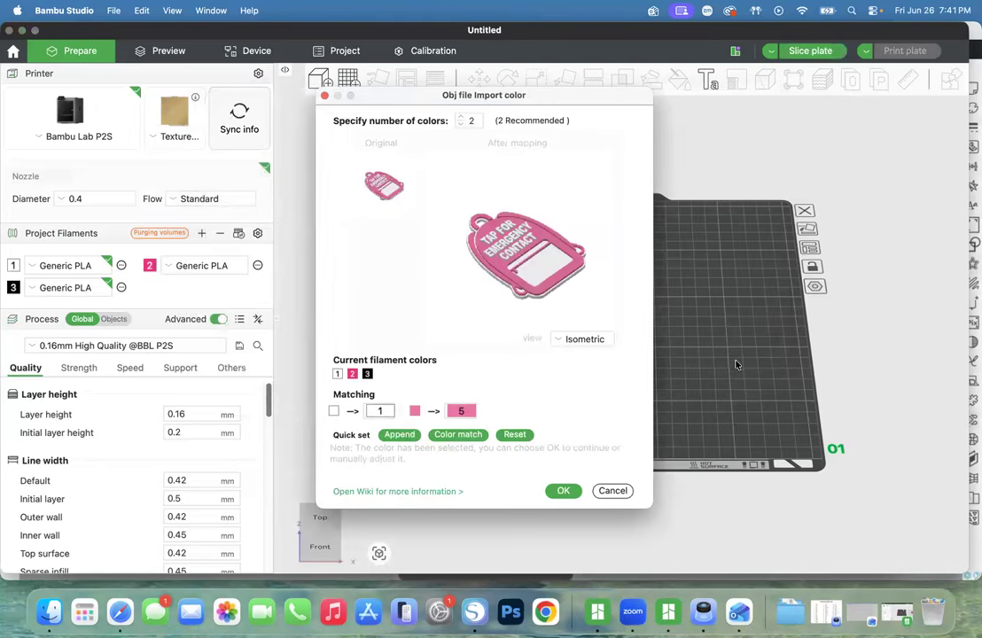
Match the model's white parts to black filament 3 and its pink parts to filament 2, and accept the OBJ colour import.
{"action": "left_click", "coordinate": [379, 410]}
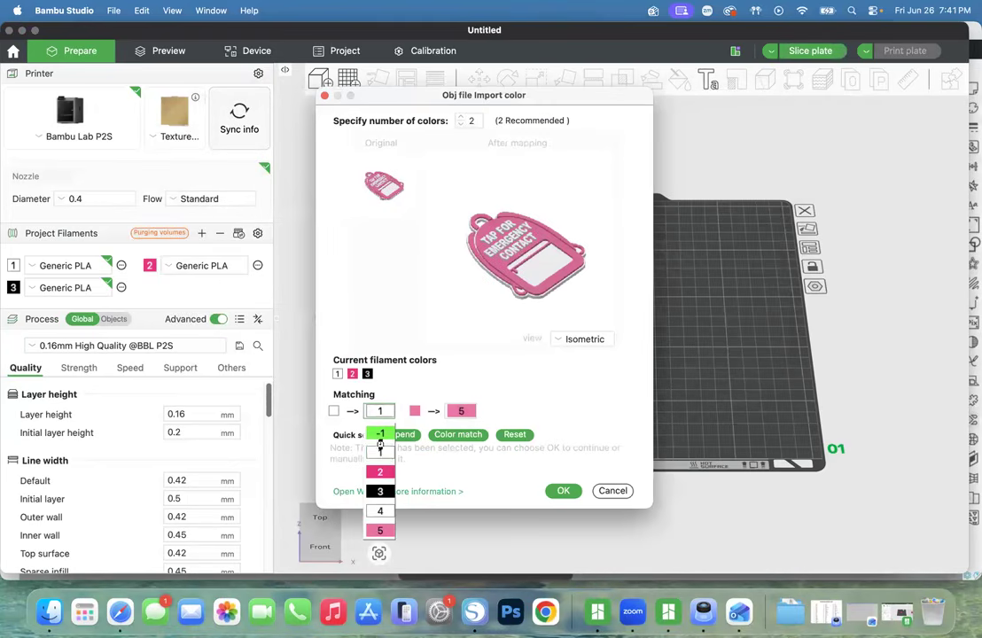
{"action": "left_click", "coordinate": [380, 491]}
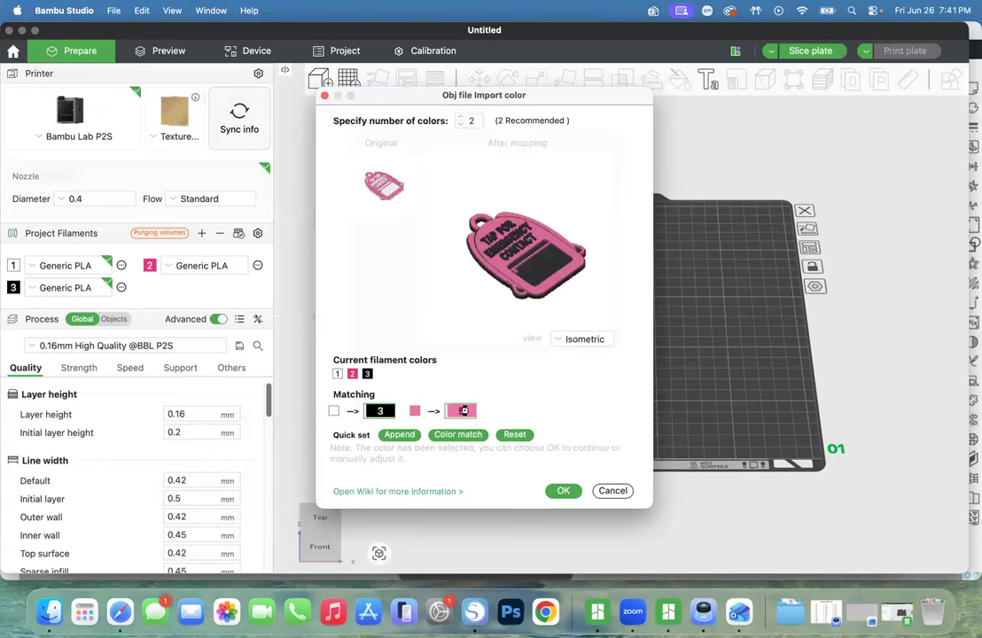
{"action": "left_click", "coordinate": [461, 410]}
{"action": "left_click", "coordinate": [457, 472]}
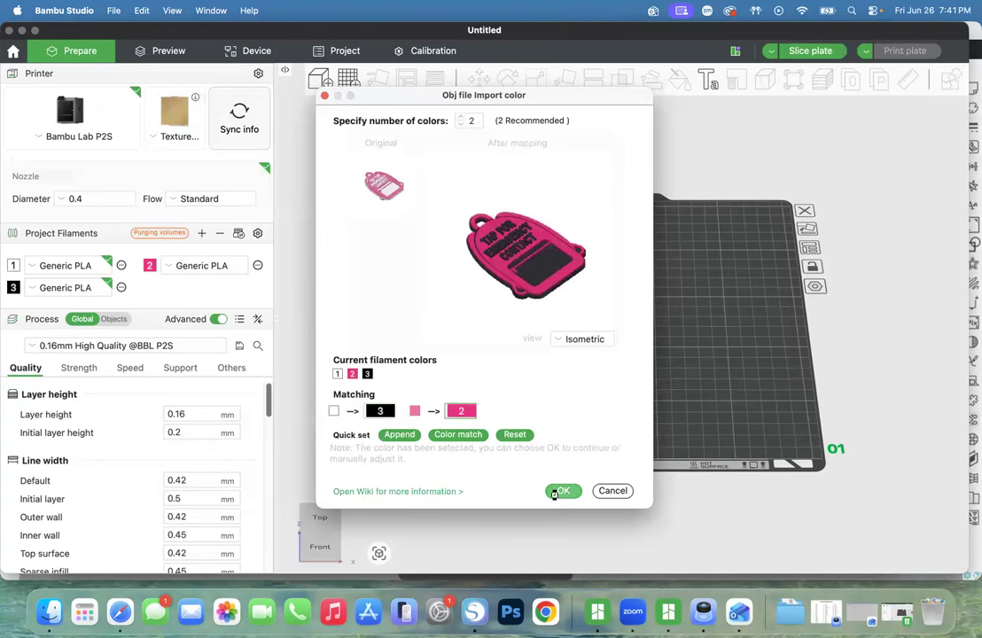
{"action": "left_click", "coordinate": [562, 550]}
{"action": "scroll", "coordinate": [535, 434], "scroll_direction": "up", "scroll_amount": 5}
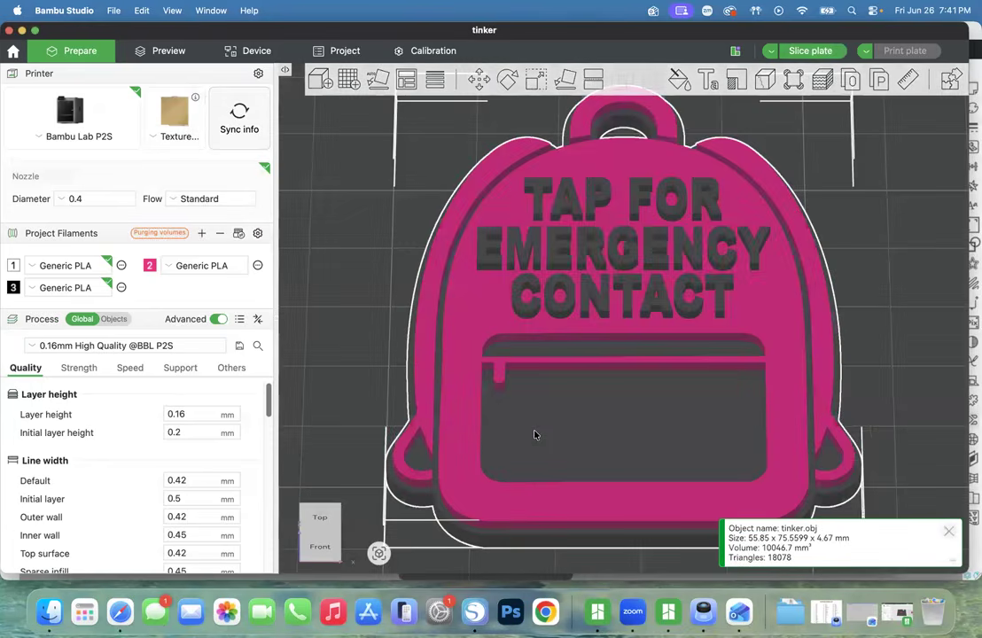
{"action": "scroll", "coordinate": [535, 435], "scroll_direction": "down", "scroll_amount": 2}
{"action": "scroll", "coordinate": [535, 435], "scroll_direction": "up", "scroll_amount": 1}
{"action": "scroll", "coordinate": [535, 435], "scroll_direction": "up", "scroll_amount": 1}
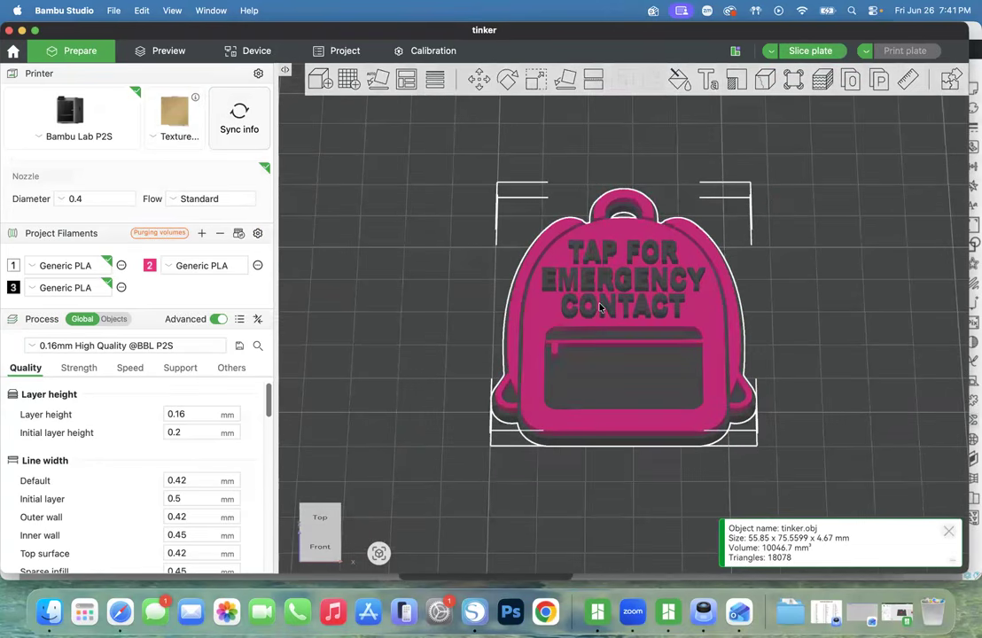
Name the current plate nfc sticker.
{"action": "scroll", "coordinate": [600, 307], "scroll_direction": "down", "scroll_amount": 4}
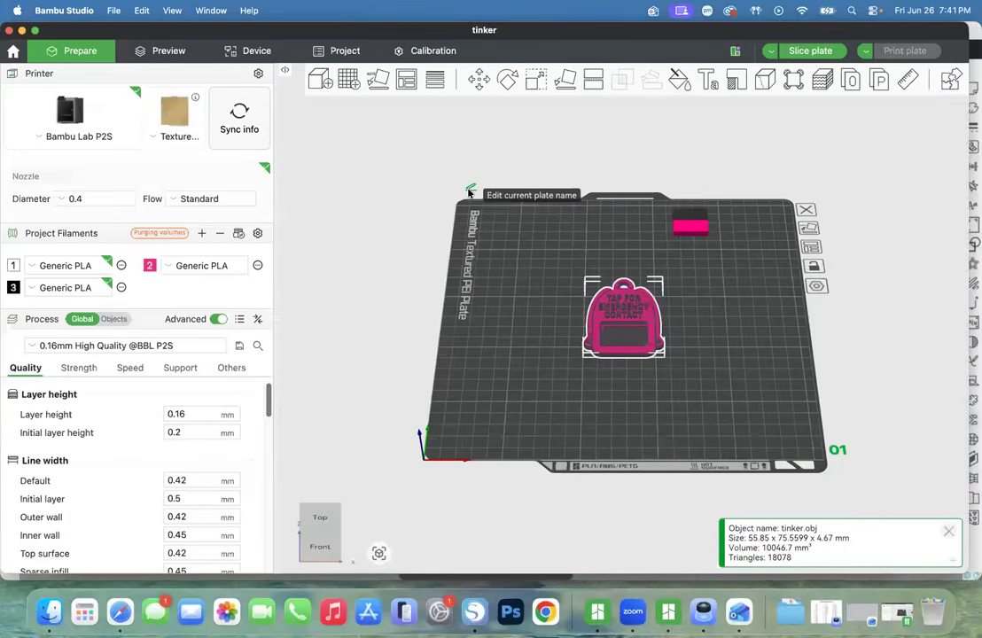
{"action": "left_click", "coordinate": [470, 190]}
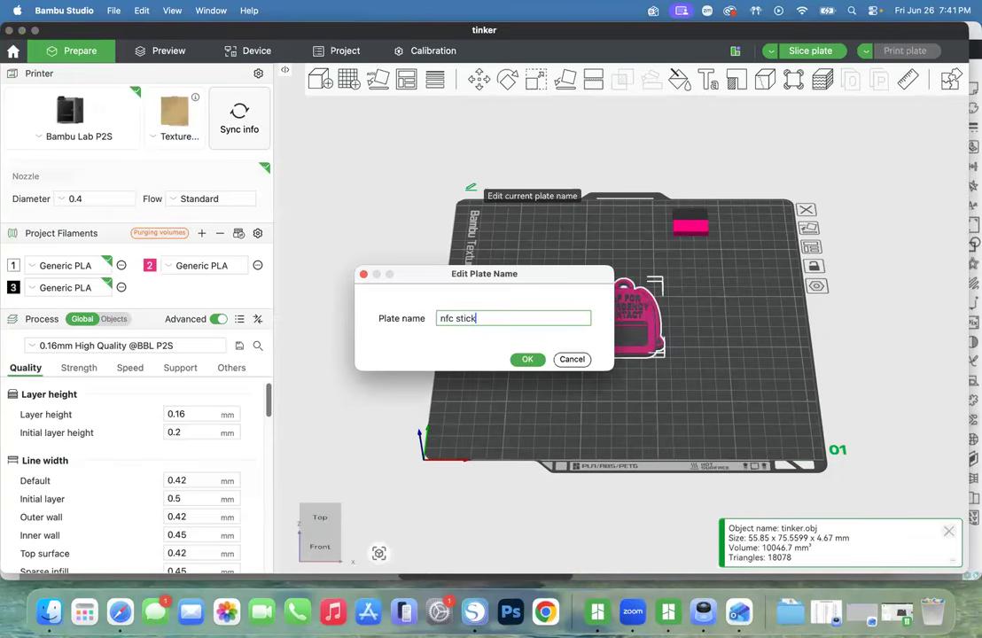
{"action": "left_click", "coordinate": [525, 360]}
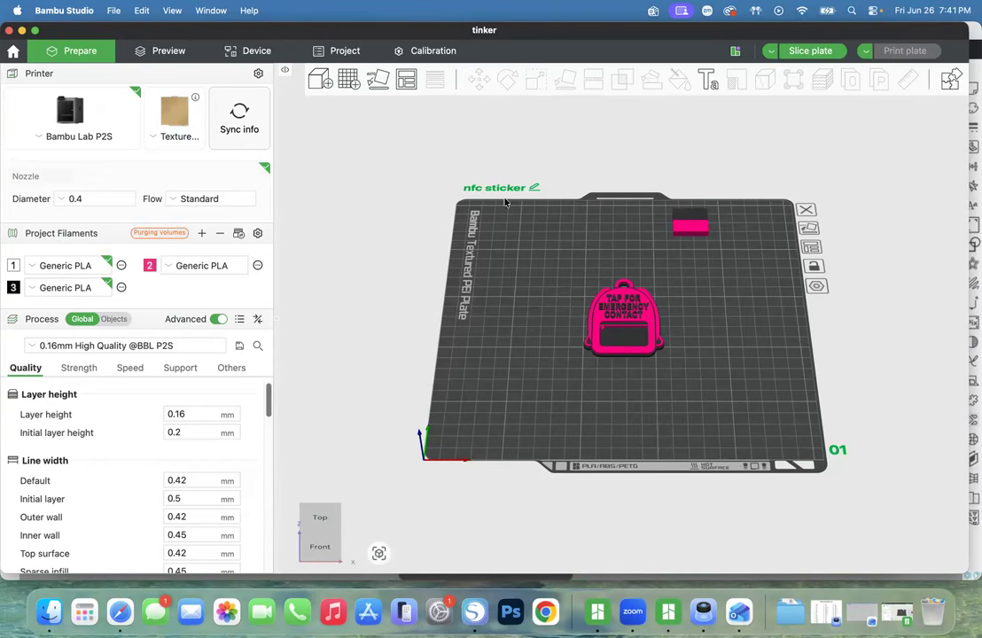
Slice the nfc sticker plate and collapse the slicing result summary to reveal the previewed backpack.
{"action": "left_click", "coordinate": [802, 52]}
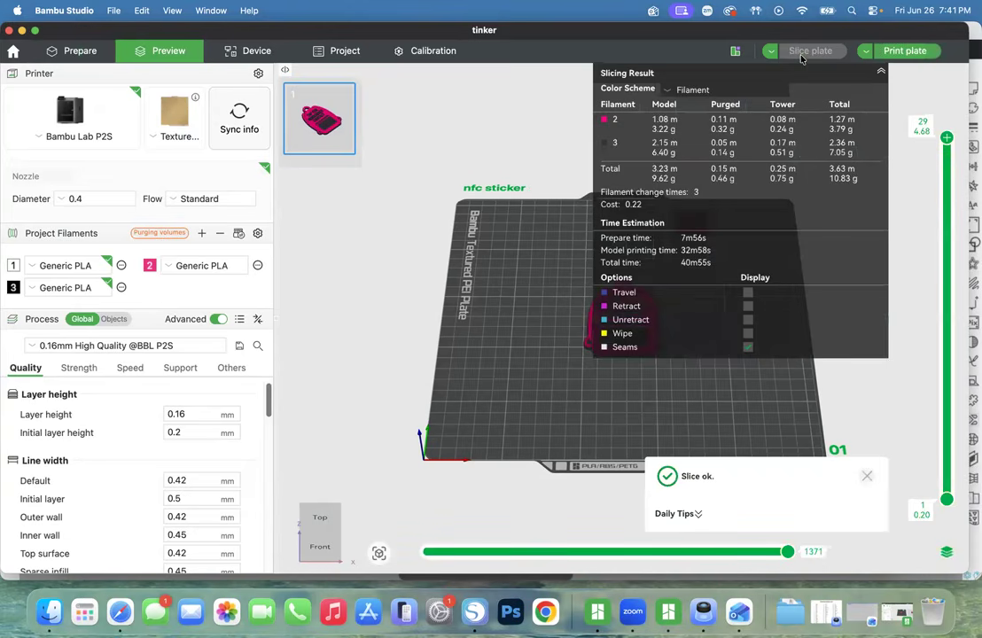
{"action": "scroll", "coordinate": [624, 410], "scroll_direction": "up", "scroll_amount": 5}
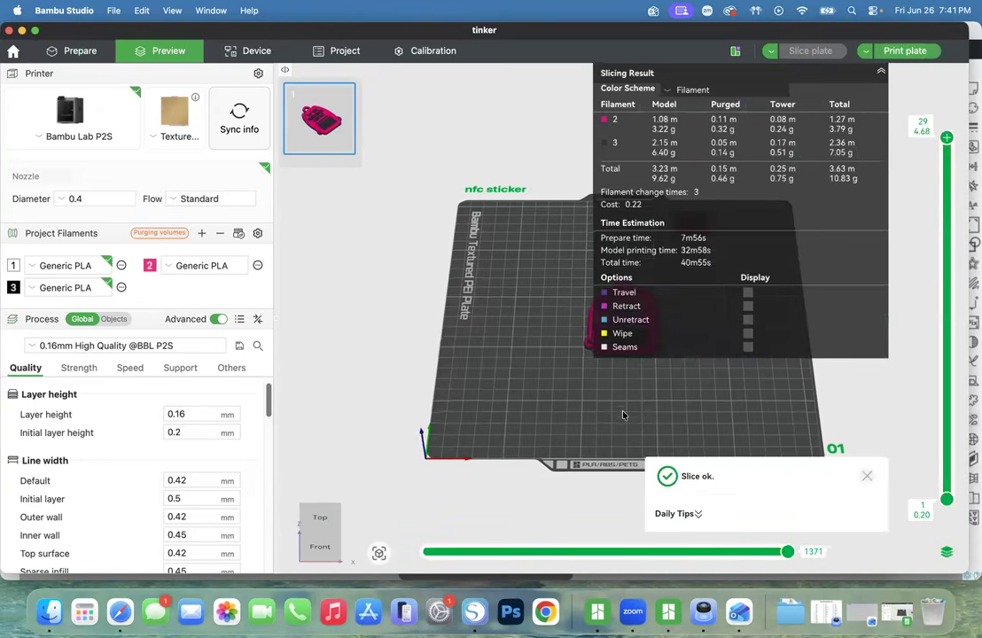
{"action": "left_click", "coordinate": [881, 71]}
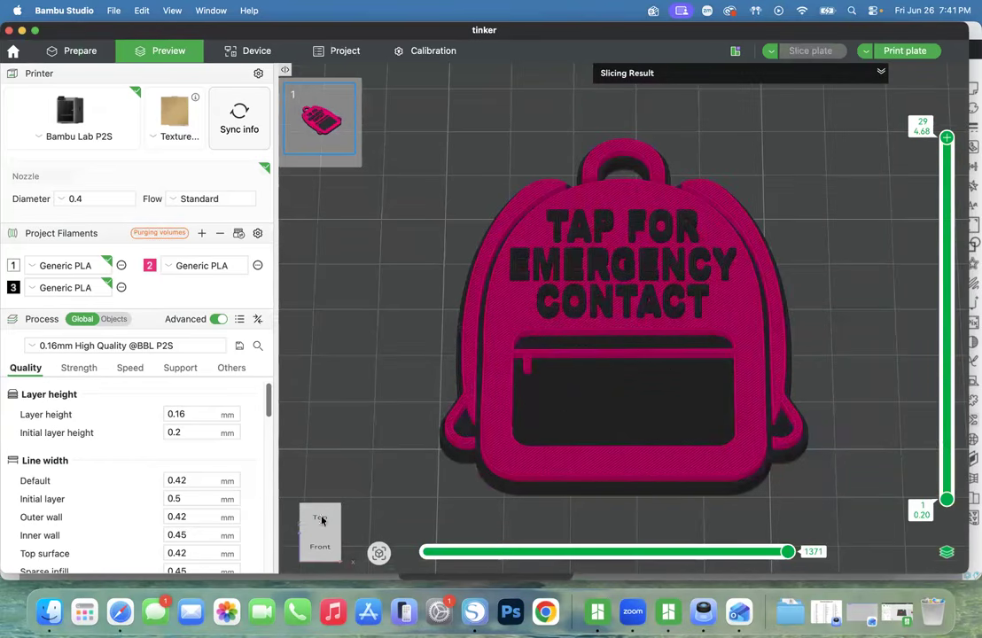
Tilt the preview and step through the backpack's sliced layers, examining the black base at layers 7 and 4.
{"action": "left_click_drag", "start_coordinate": [307, 521], "coordinate": [306, 533]}
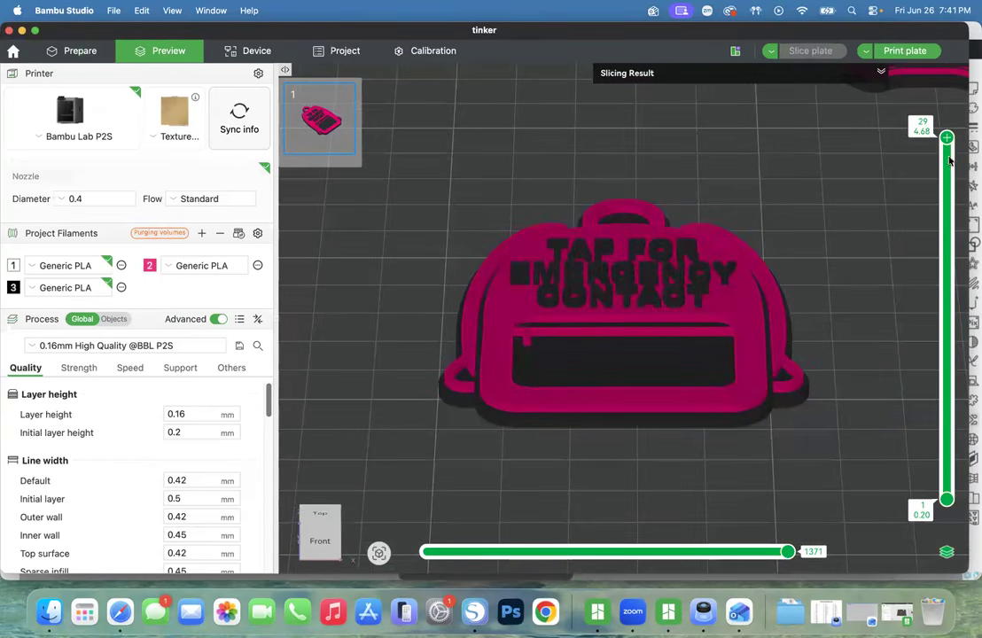
{"action": "left_click_drag", "start_coordinate": [947, 139], "coordinate": [929, 321]}
{"action": "left_click_drag", "start_coordinate": [930, 327], "coordinate": [912, 454]}
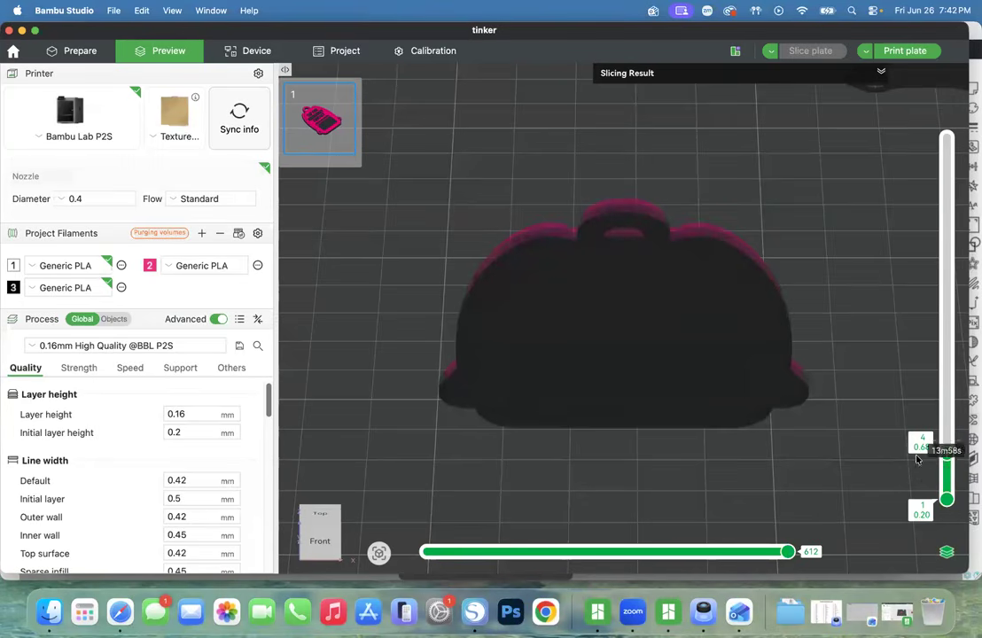
{"action": "left_click_drag", "start_coordinate": [946, 454], "coordinate": [946, 421]}
{"action": "right_click", "coordinate": [946, 417]}
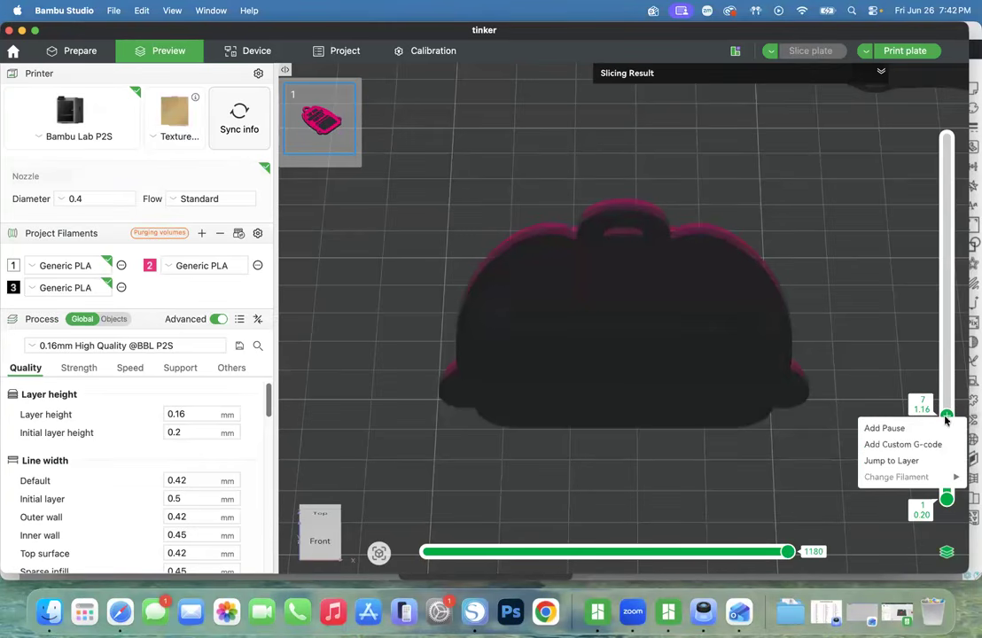
{"action": "left_click", "coordinate": [853, 357]}
{"action": "left_click_drag", "start_coordinate": [946, 416], "coordinate": [946, 446]}
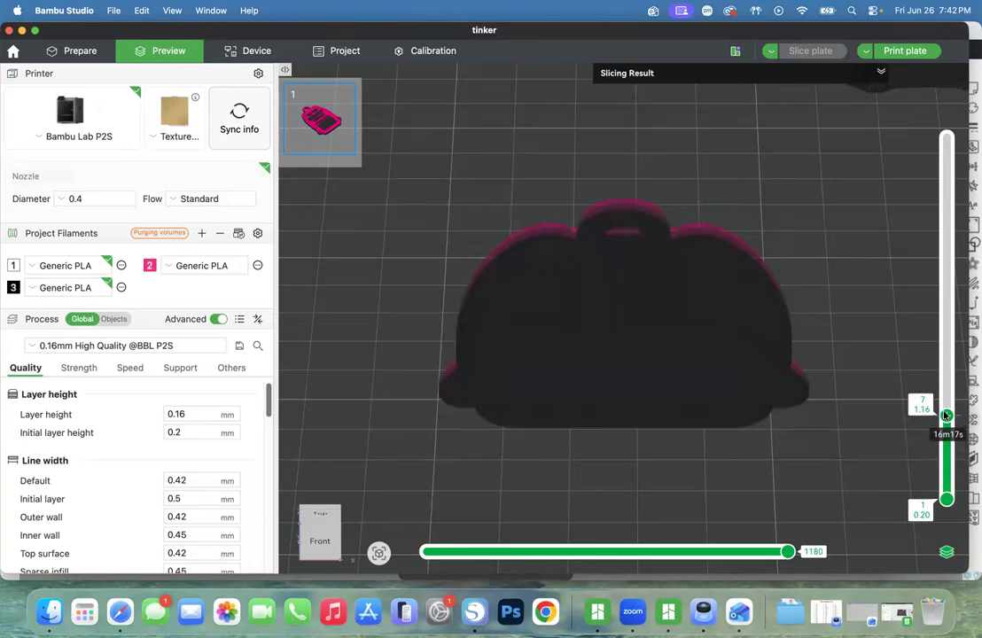
{"action": "left_click_drag", "start_coordinate": [946, 446], "coordinate": [946, 453]}
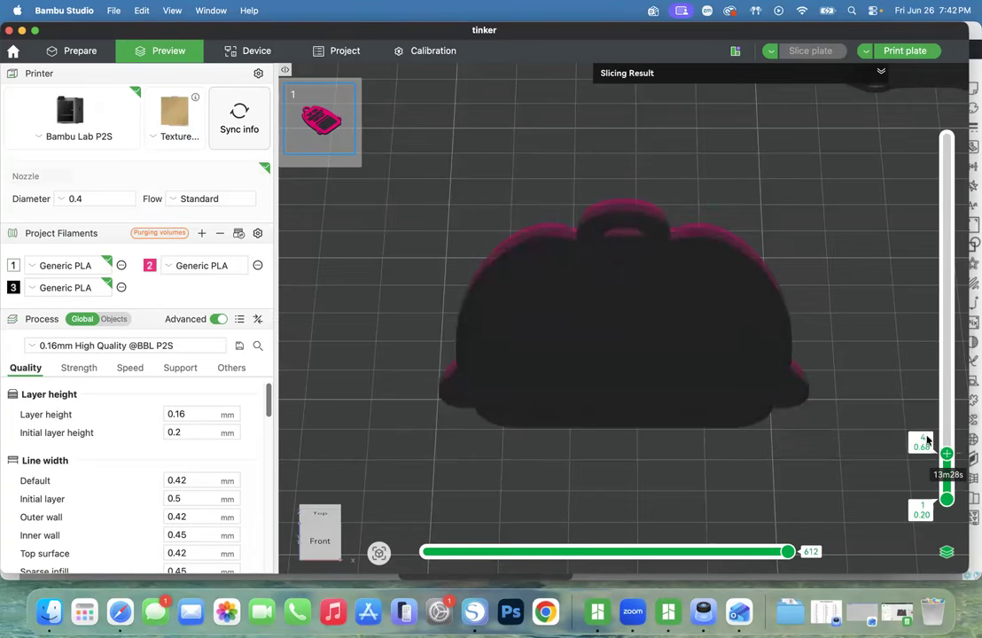
Insert a pause at layer 4, slice the nfc sticker plate again, and restore the preview to the full layer range.
{"action": "right_click", "coordinate": [947, 455]}
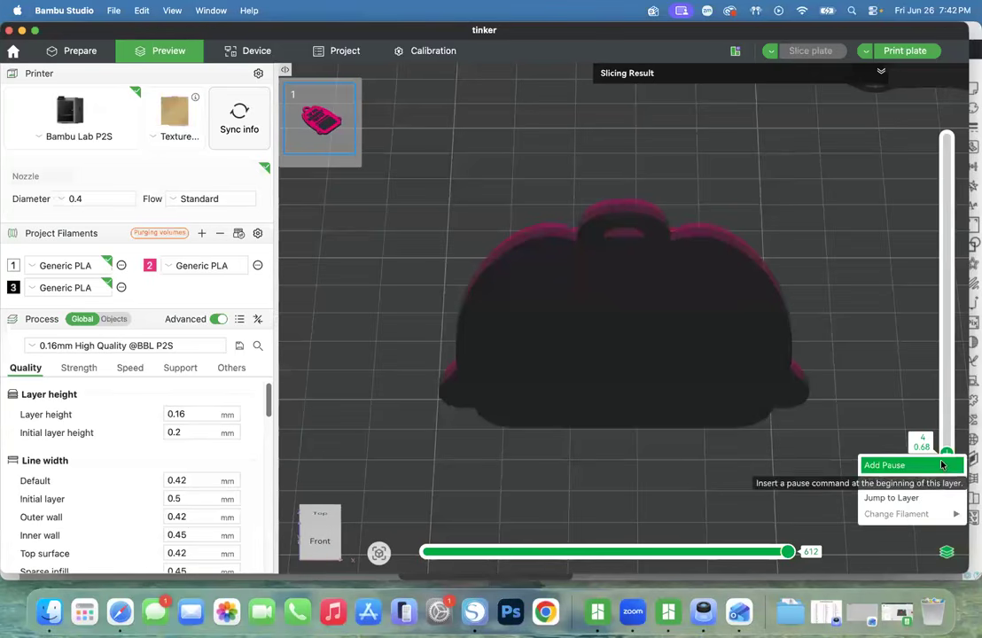
{"action": "left_click", "coordinate": [887, 462]}
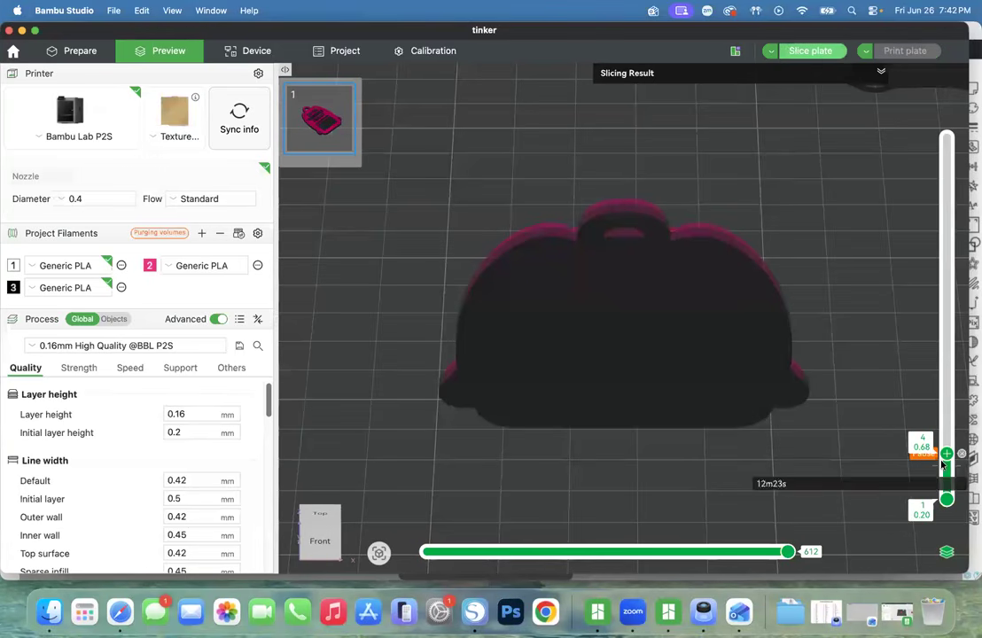
{"action": "left_click", "coordinate": [821, 55]}
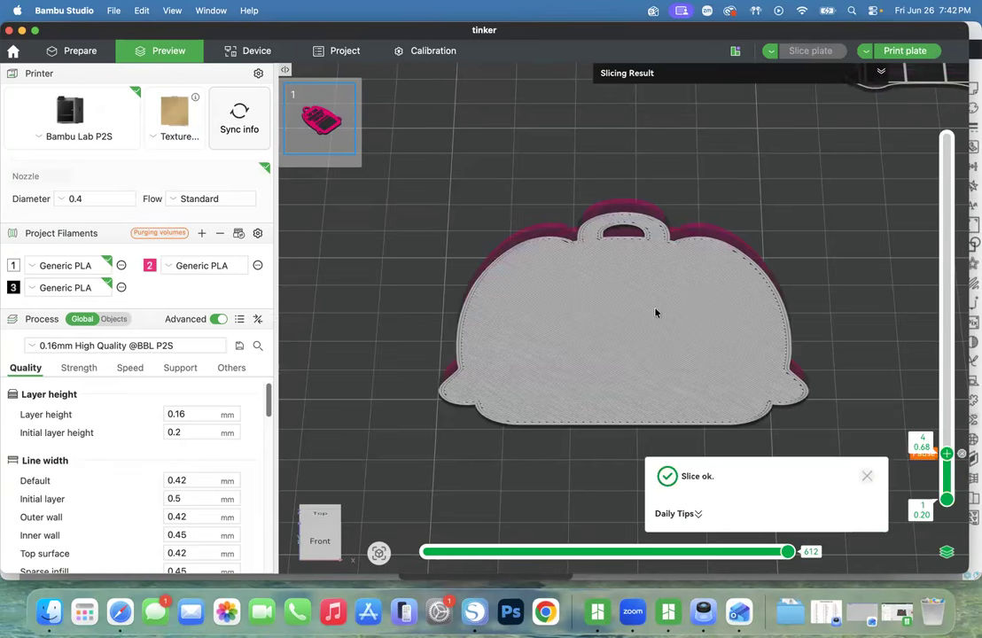
{"action": "left_click_drag", "start_coordinate": [947, 453], "coordinate": [941, 133]}
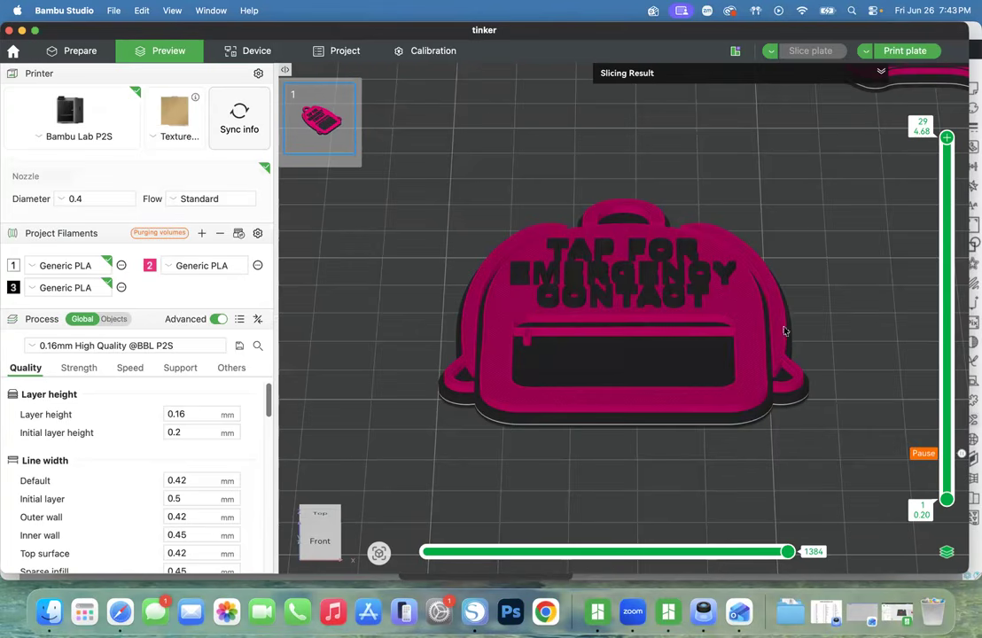
Add a second plate and import tinker.obj from the Barbie backpack with hole folder onto it, acknowledging the missing-material notice.
{"action": "left_click", "coordinate": [78, 50]}
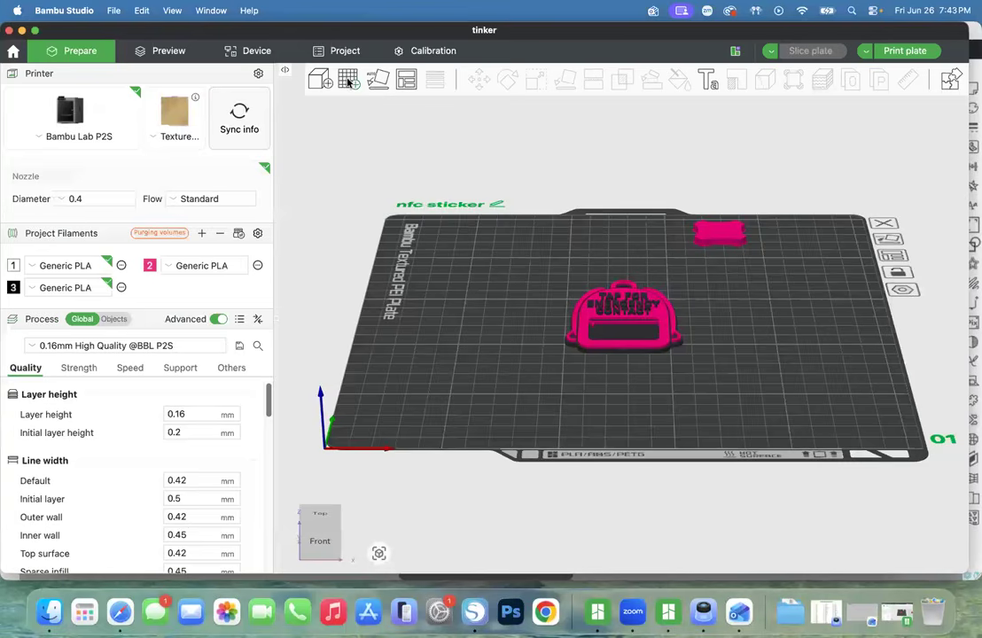
{"action": "left_click", "coordinate": [349, 78]}
{"action": "left_click", "coordinate": [319, 79]}
{"action": "left_click", "coordinate": [417, 210]}
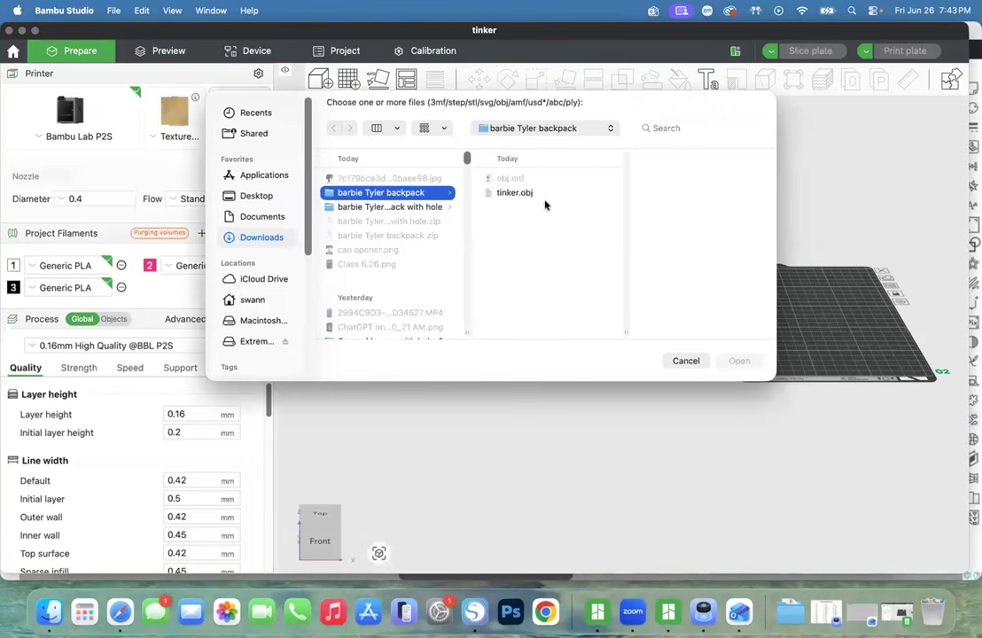
{"action": "left_click", "coordinate": [546, 194]}
{"action": "left_click", "coordinate": [736, 361]}
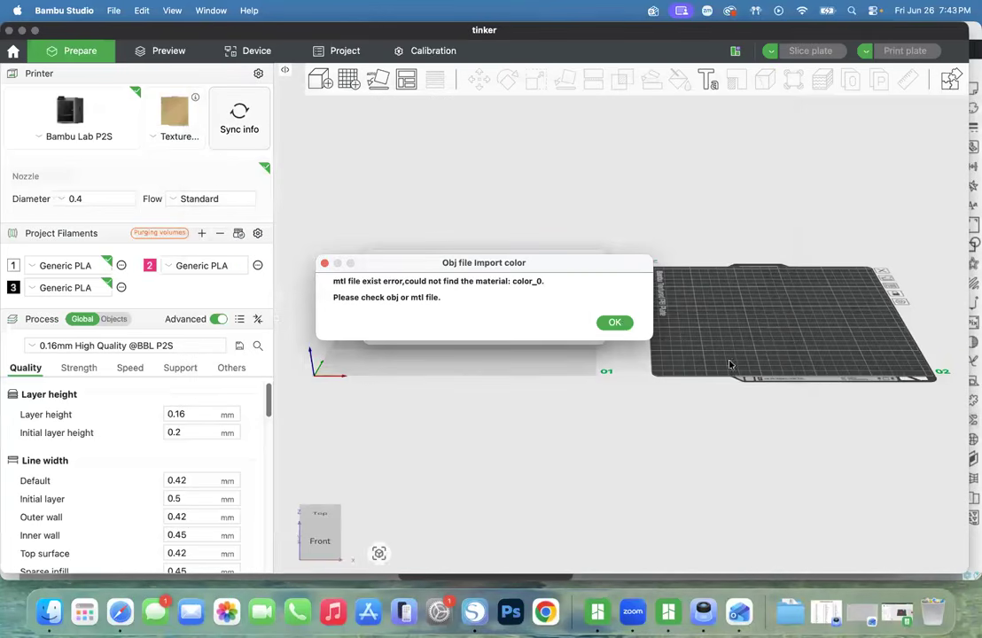
{"action": "left_click", "coordinate": [618, 323]}
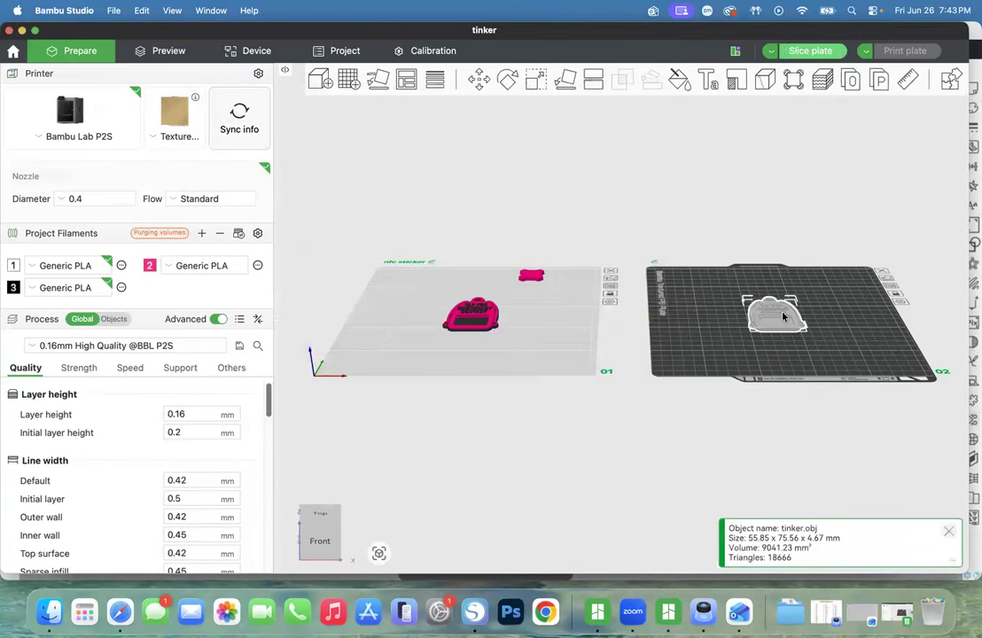
Try bucket-filling the uncoloured backpack with black filament 3 in colour painting, and remove the model from the second plate.
{"action": "scroll", "coordinate": [784, 317], "scroll_direction": "up", "scroll_amount": 5}
{"action": "scroll", "coordinate": [789, 321], "scroll_direction": "down", "scroll_amount": 3}
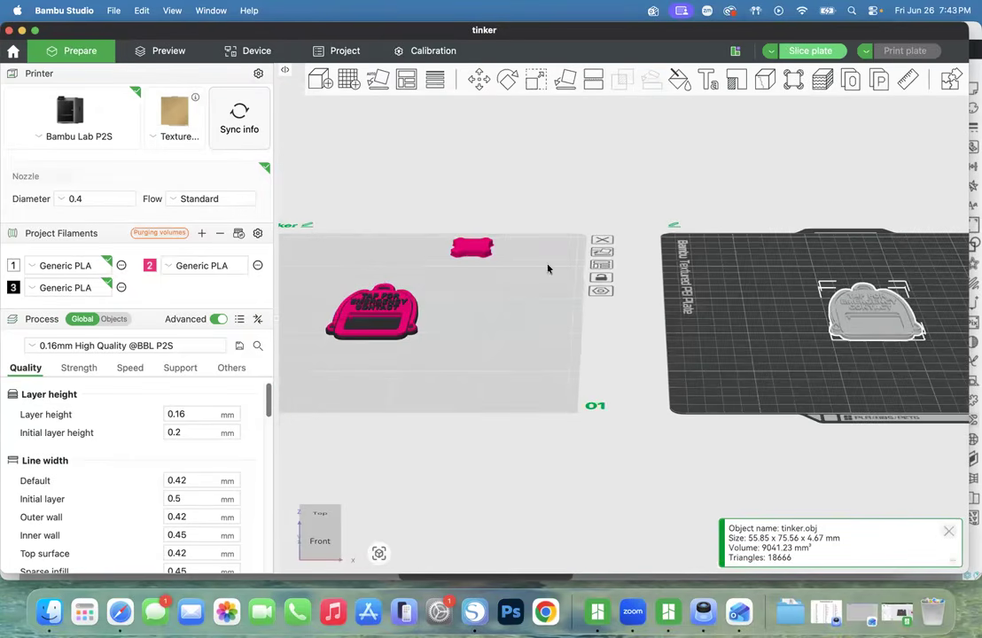
{"action": "left_click", "coordinate": [378, 553]}
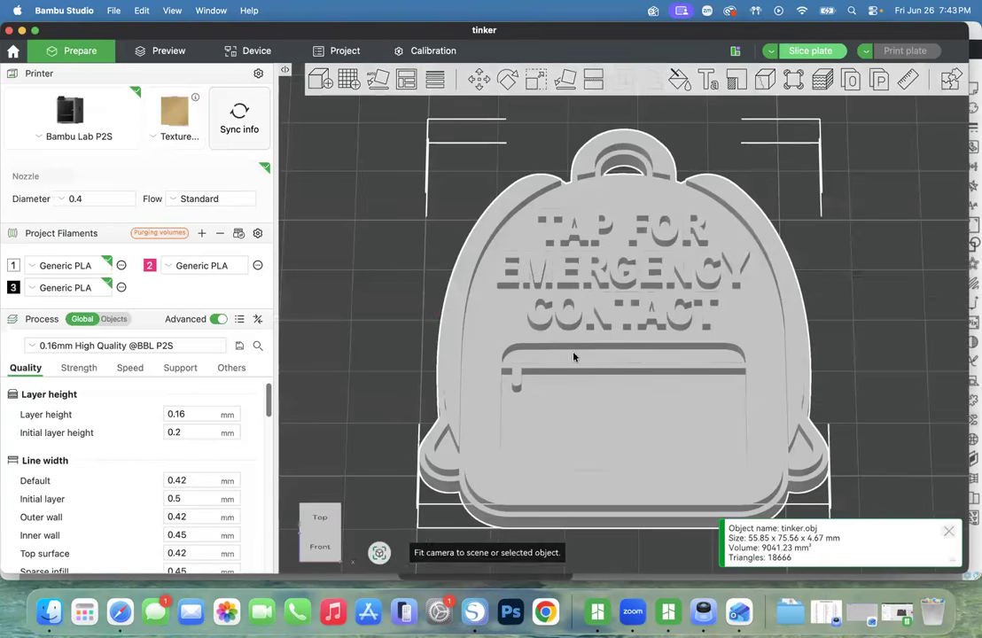
{"action": "left_click", "coordinate": [323, 530]}
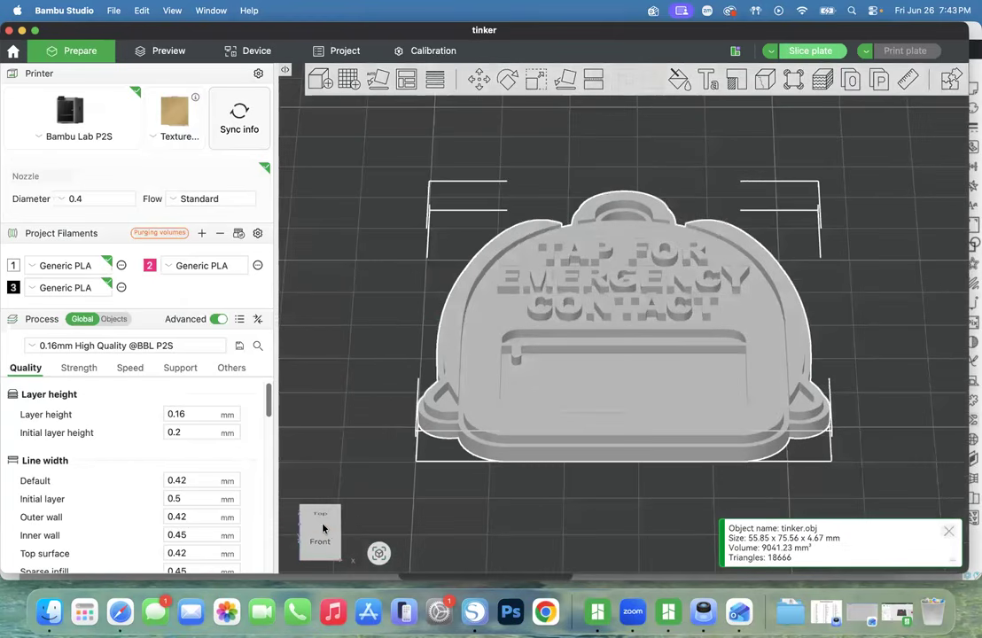
{"action": "left_click", "coordinate": [679, 83]}
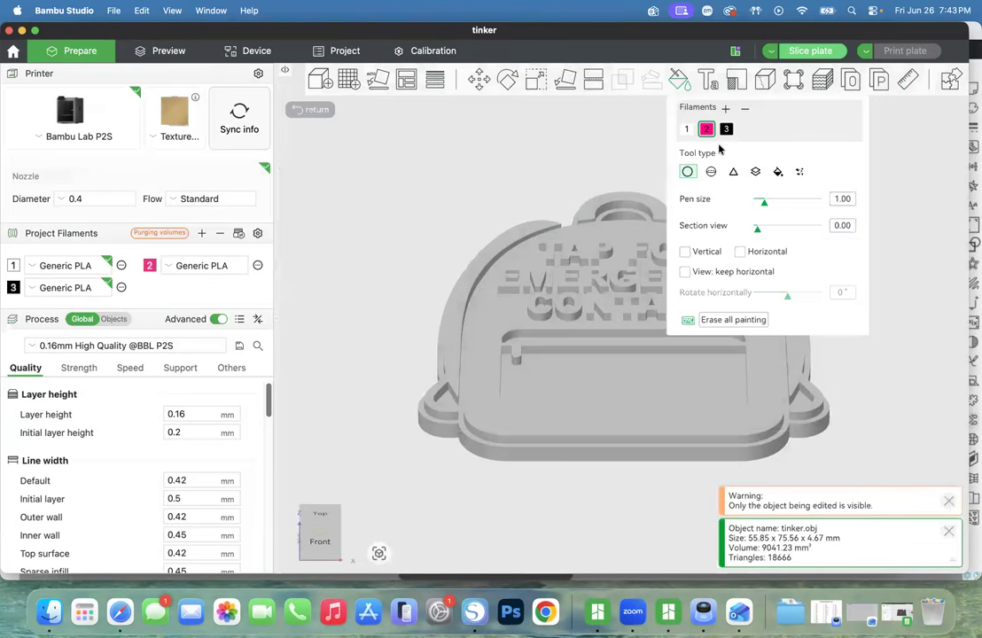
{"action": "left_click", "coordinate": [778, 172]}
{"action": "left_click", "coordinate": [727, 129]}
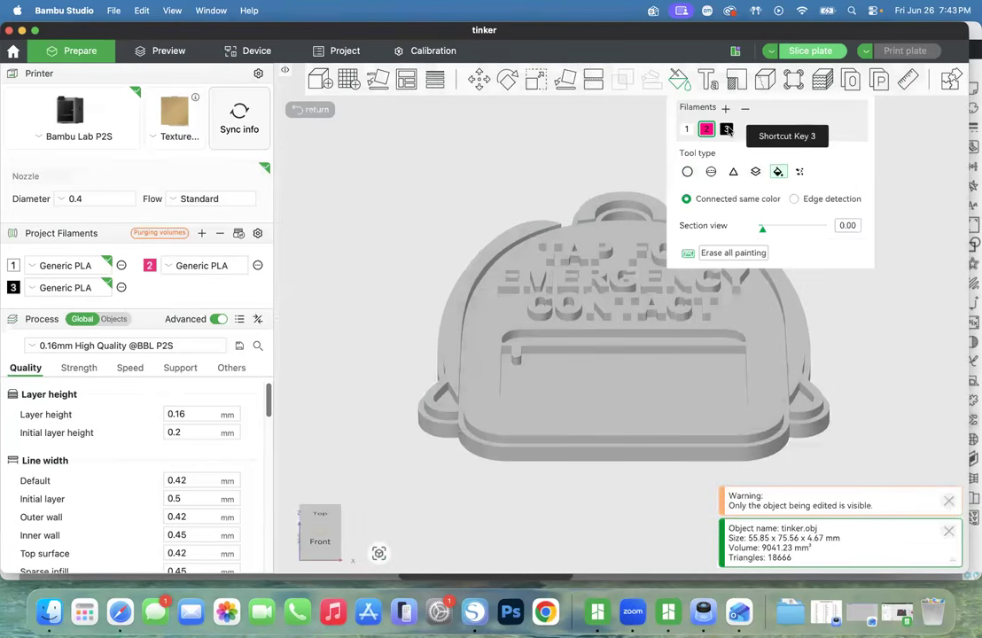
{"action": "left_click", "coordinate": [638, 451]}
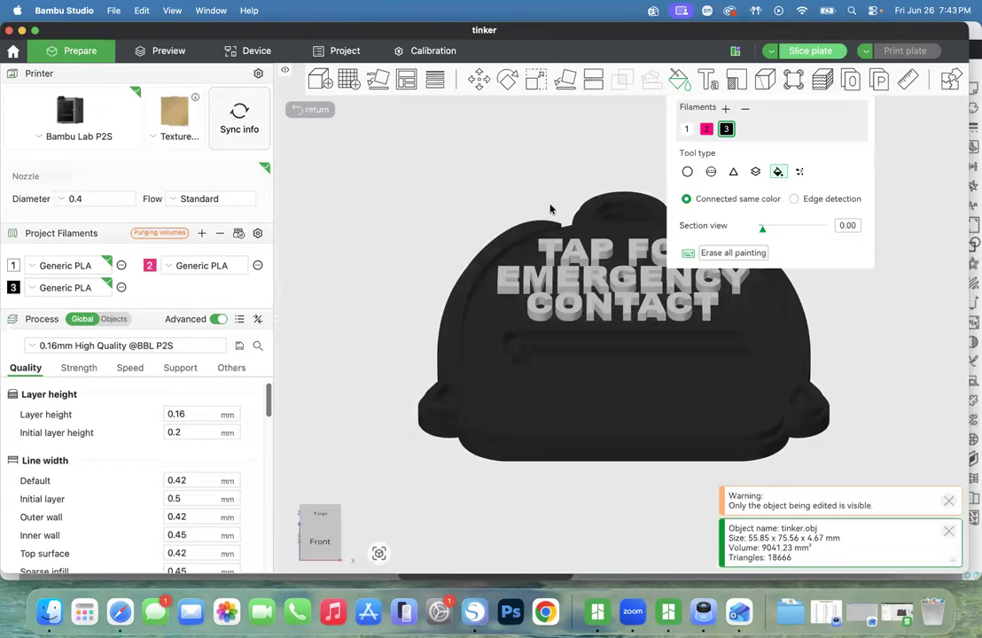
{"action": "left_click", "coordinate": [299, 111]}
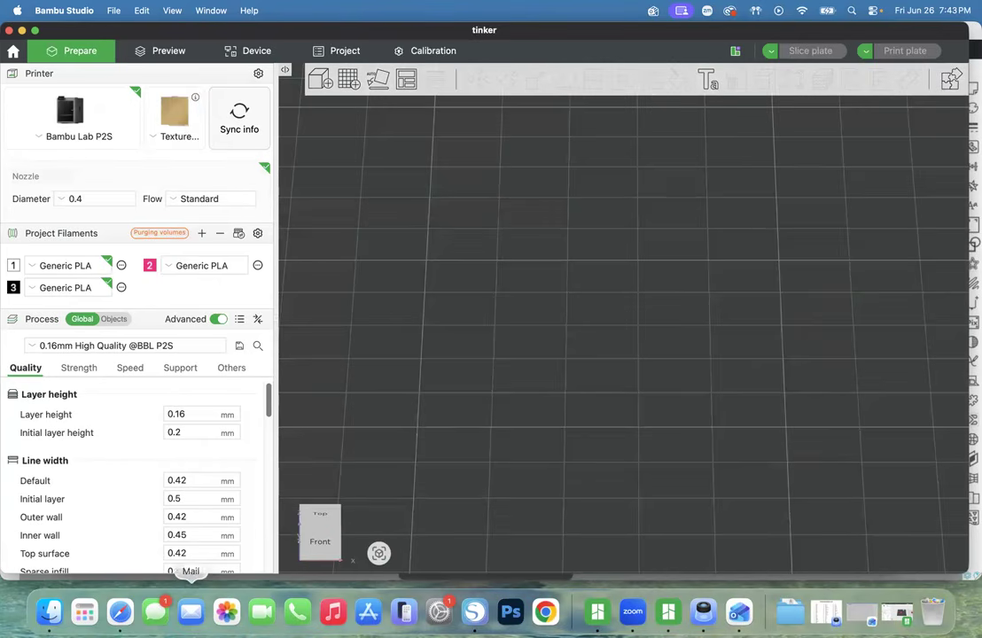
Switch to Tinkercad in Safari and open the Barbie backpack with hole design from the saved designs.
{"action": "left_click", "coordinate": [120, 612]}
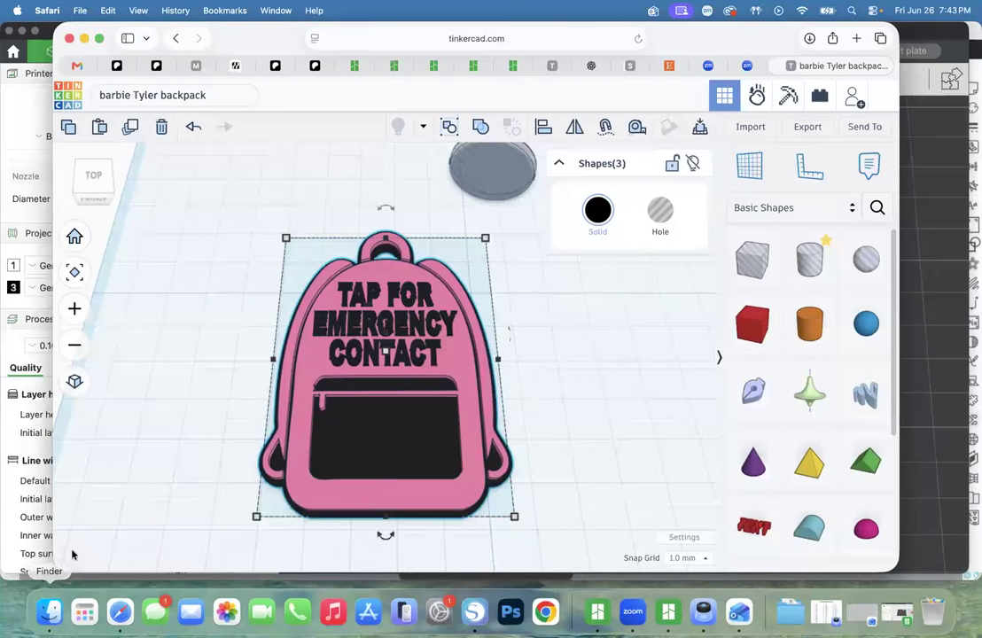
{"action": "left_click", "coordinate": [68, 95]}
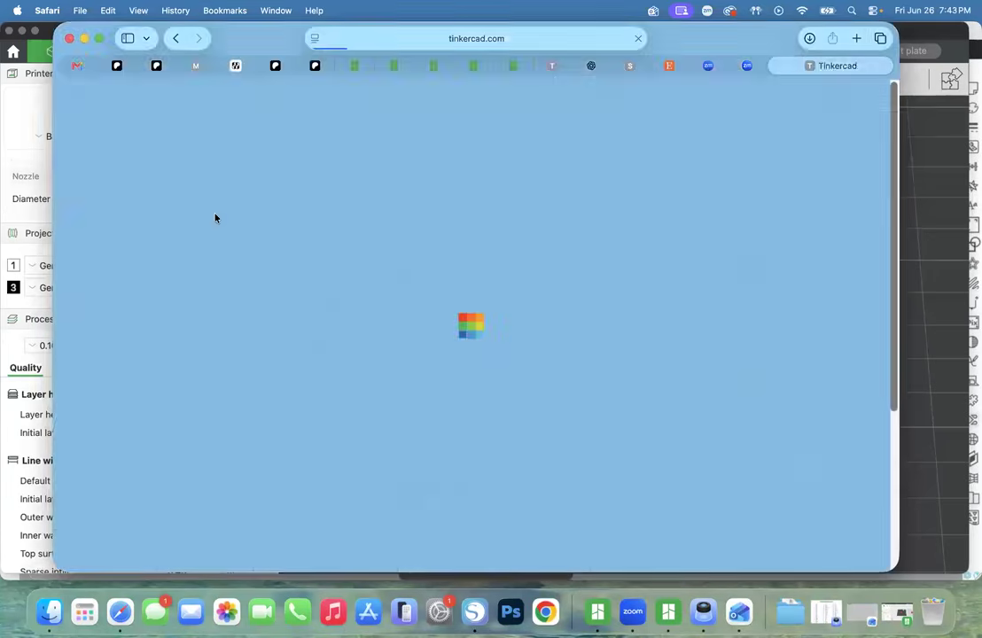
{"action": "mouse_move", "coordinate": [431, 272]}
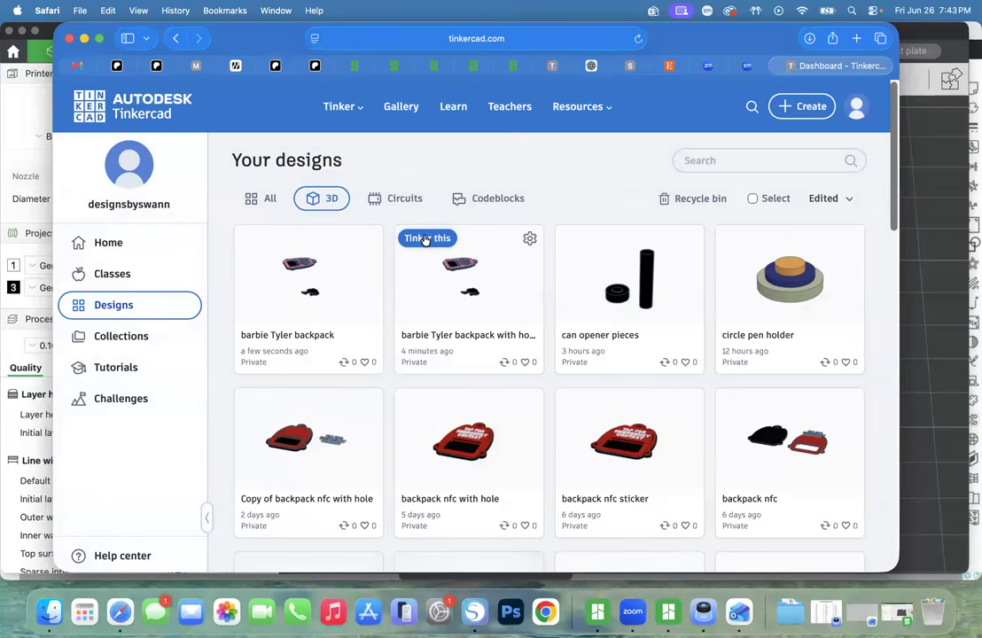
{"action": "left_click", "coordinate": [426, 239]}
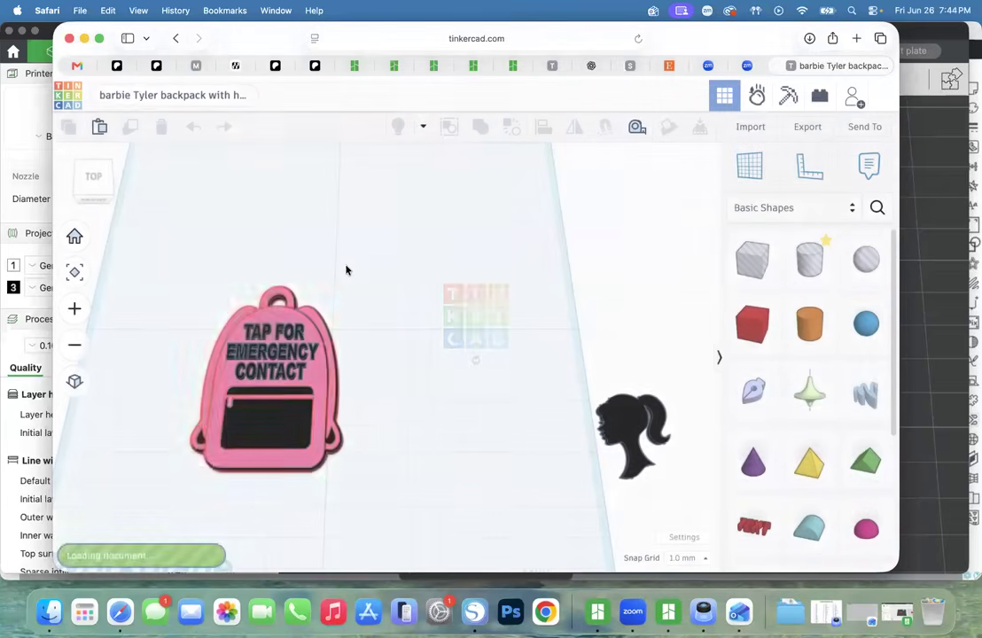
Export only the two backpack shapes, without the ponytail silhouette, as OBJ and extract the newly downloaded with hole-2 ZIP archive in Downloads.
{"action": "left_click_drag", "start_coordinate": [158, 234], "coordinate": [383, 476]}
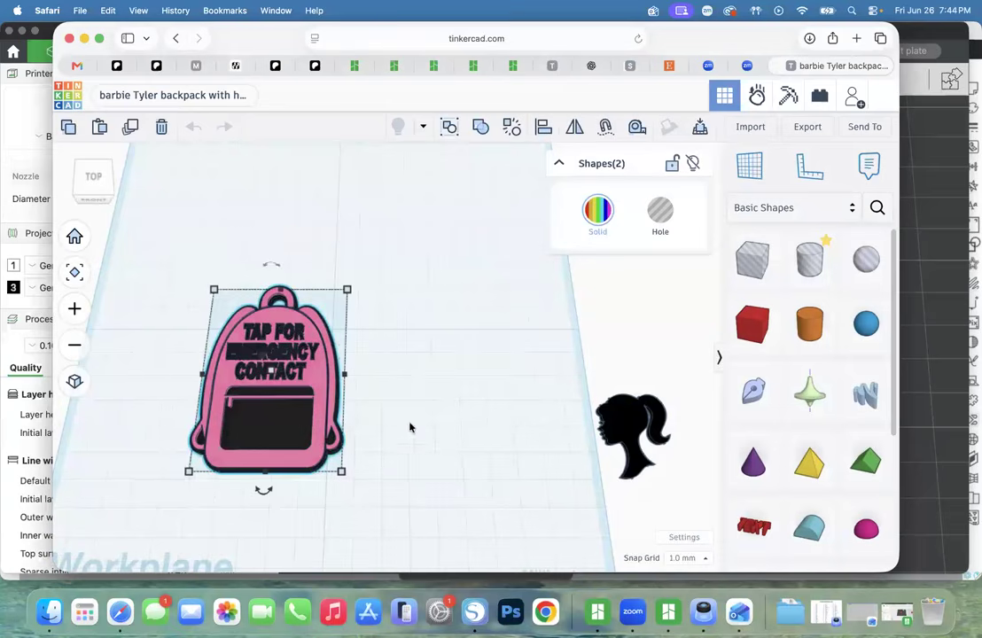
{"action": "left_click", "coordinate": [808, 127]}
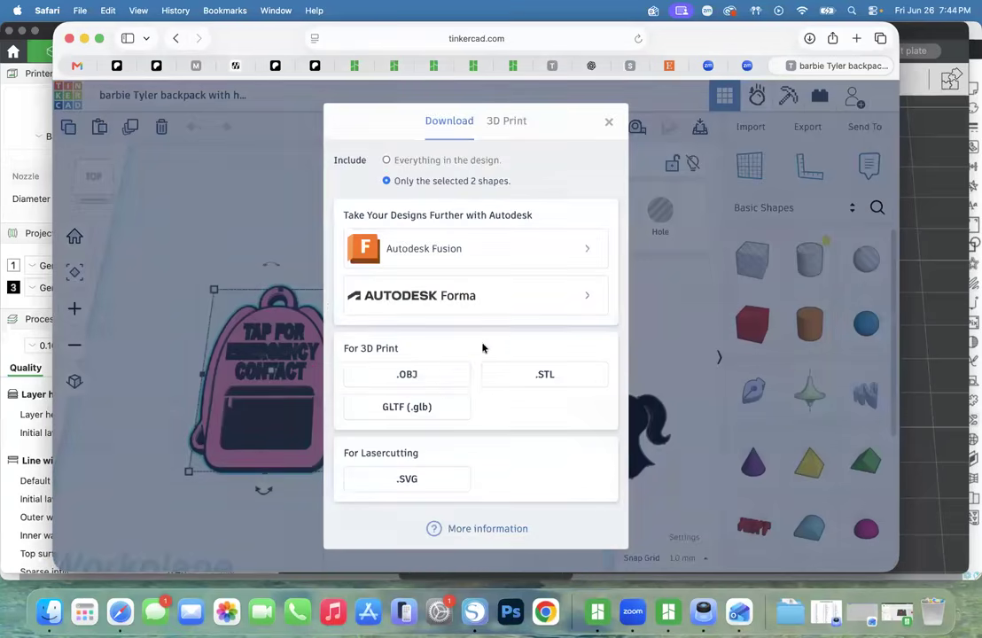
{"action": "left_click", "coordinate": [415, 378]}
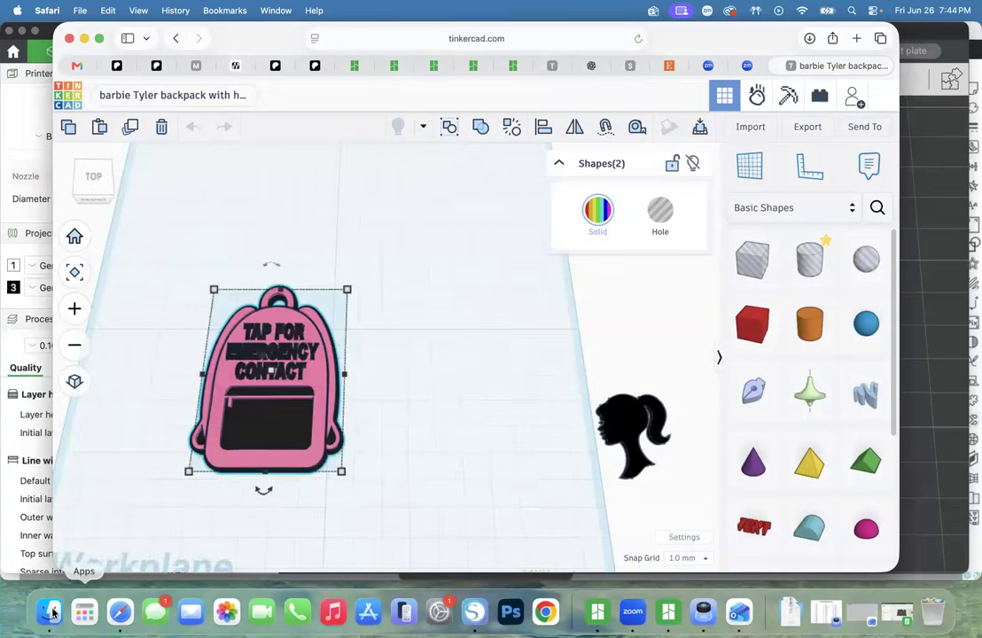
{"action": "left_click", "coordinate": [50, 612]}
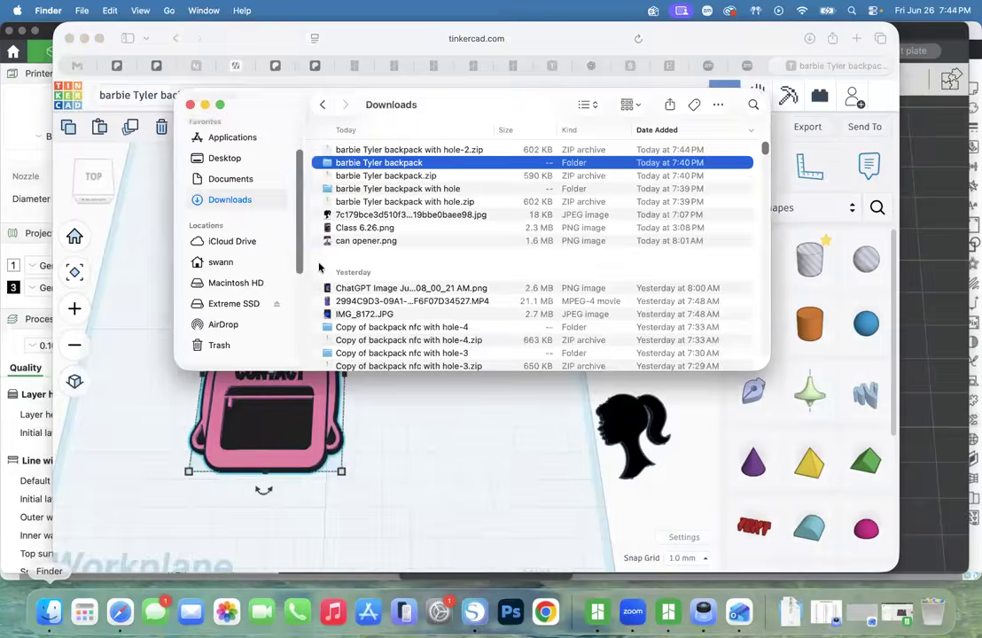
{"action": "left_click", "coordinate": [437, 151]}
{"action": "double_click", "coordinate": [437, 154]}
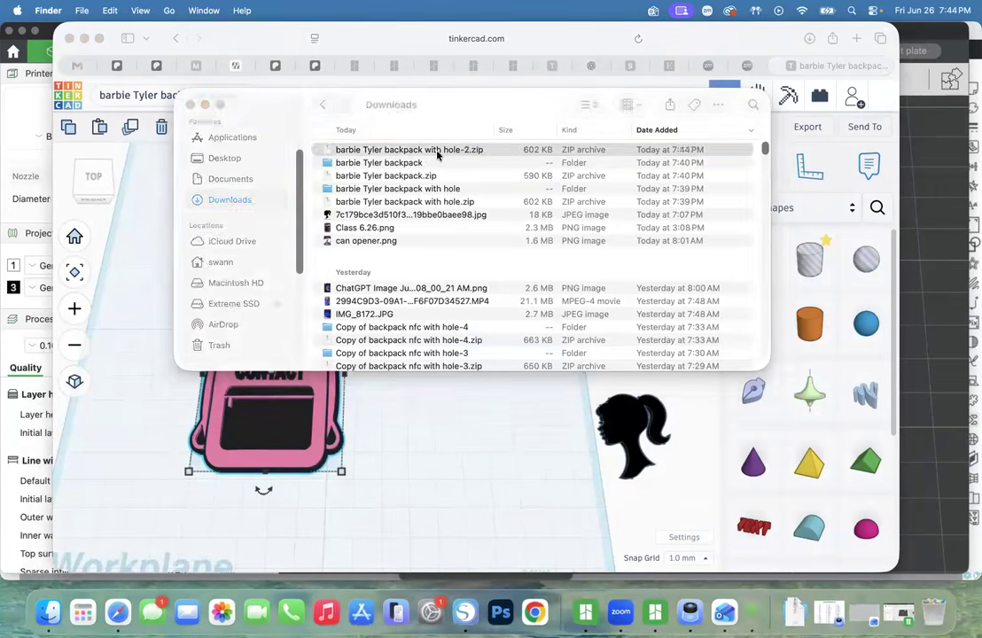
Return to Bambu Studio and import tinker.obj from the with hole-2 folder onto the empty plate, acknowledging the missing-material notice.
{"action": "left_click", "coordinate": [925, 344]}
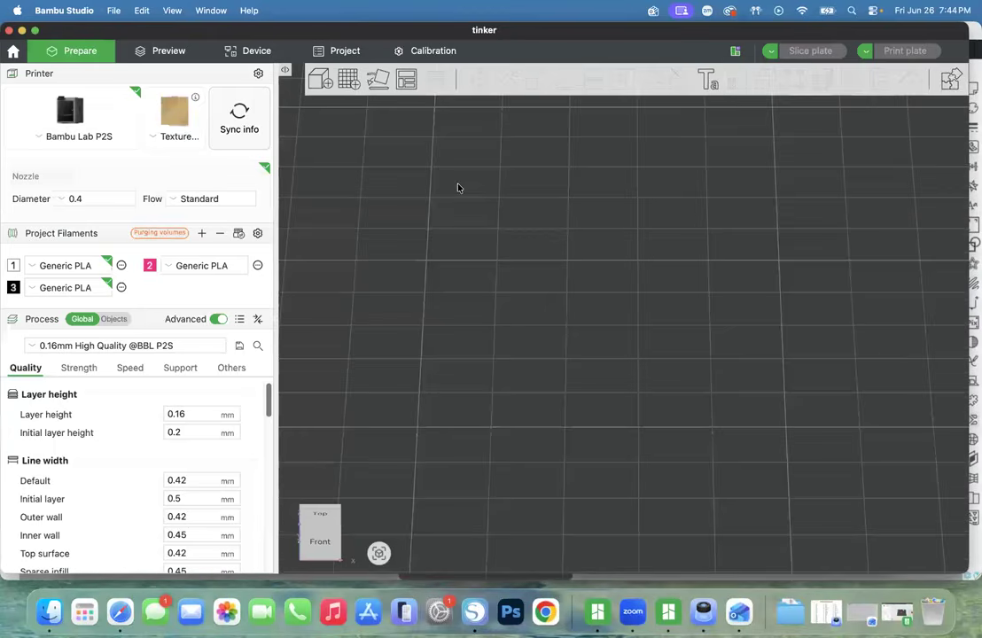
{"action": "key", "text": "super+i"}
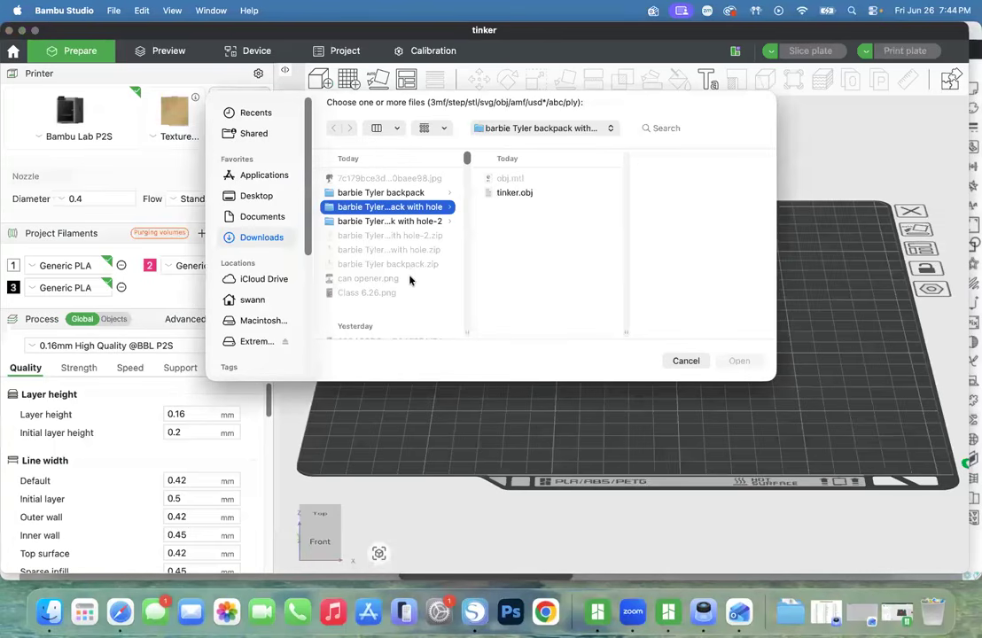
{"action": "left_click", "coordinate": [412, 222]}
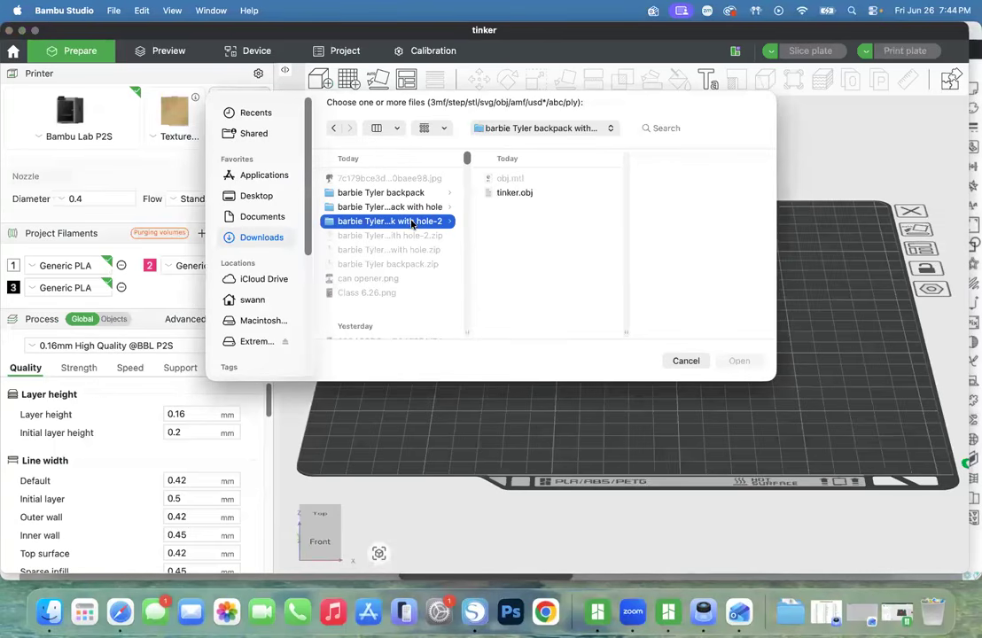
{"action": "left_click", "coordinate": [582, 239]}
{"action": "left_click", "coordinate": [514, 193]}
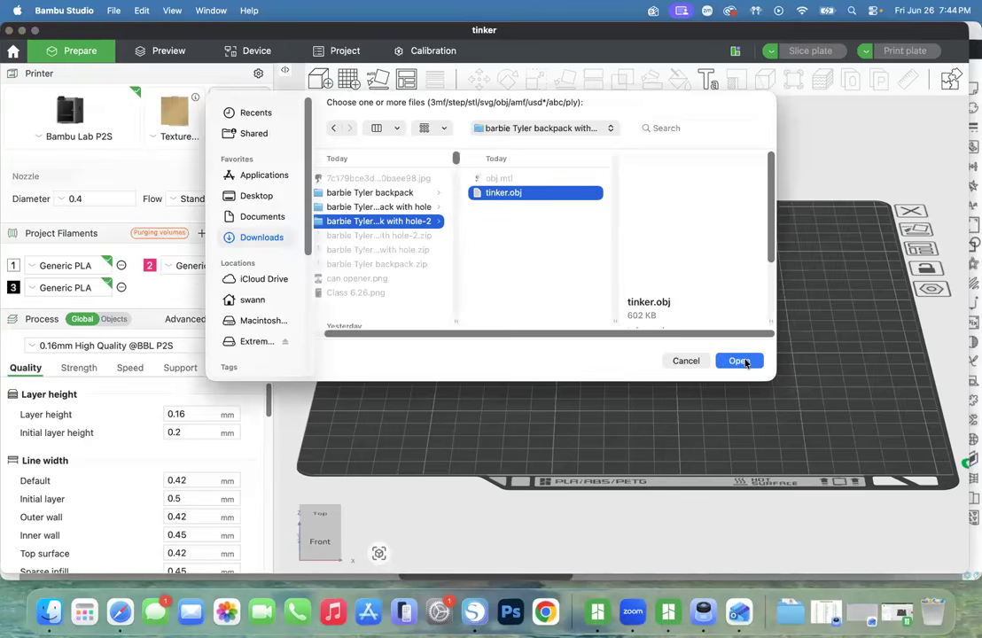
{"action": "left_click", "coordinate": [743, 361]}
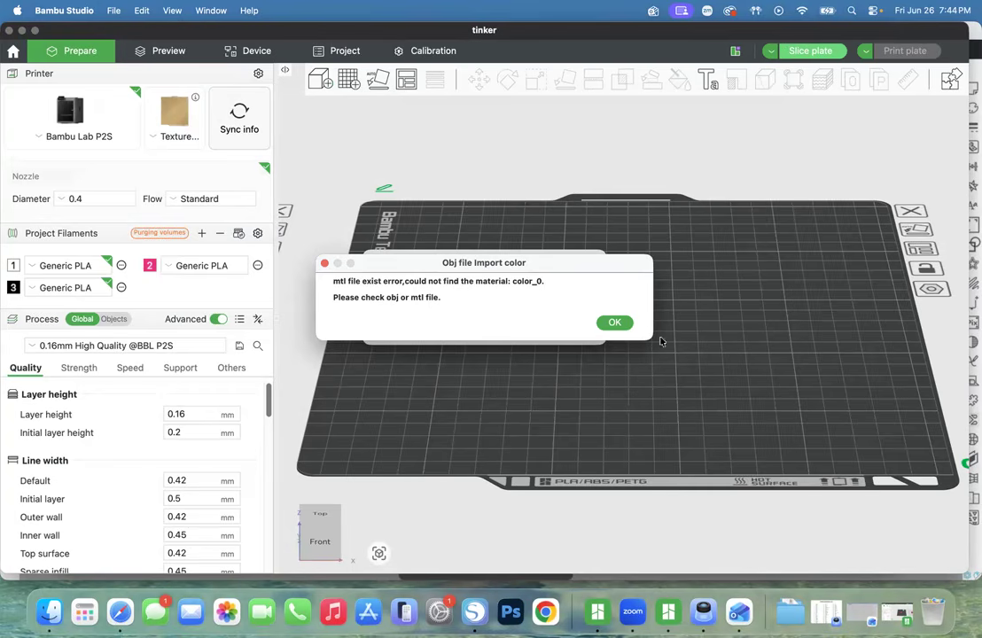
{"action": "left_click", "coordinate": [620, 324]}
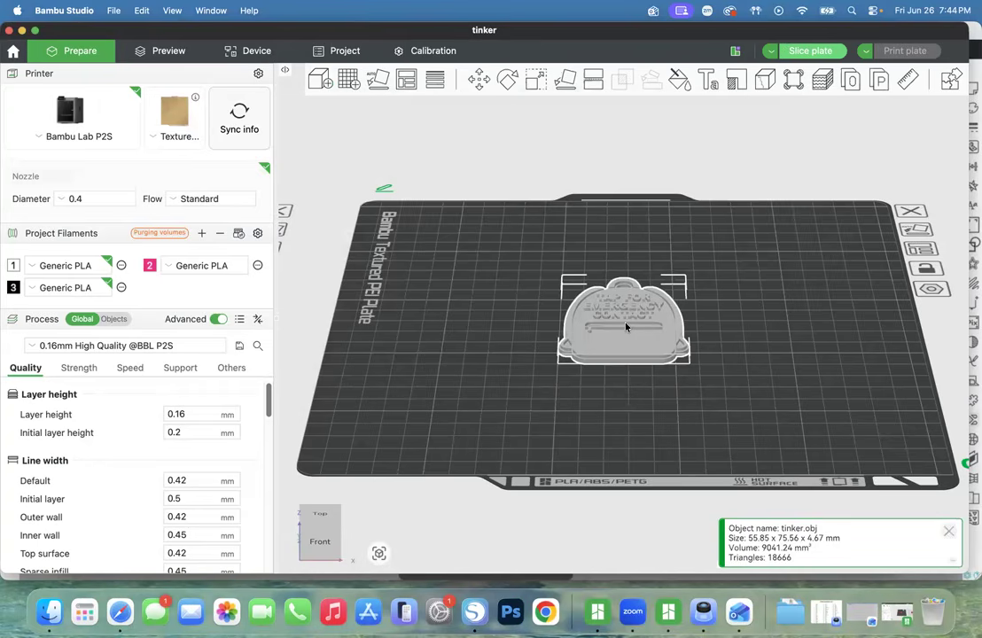
{"action": "left_click", "coordinate": [49, 612]}
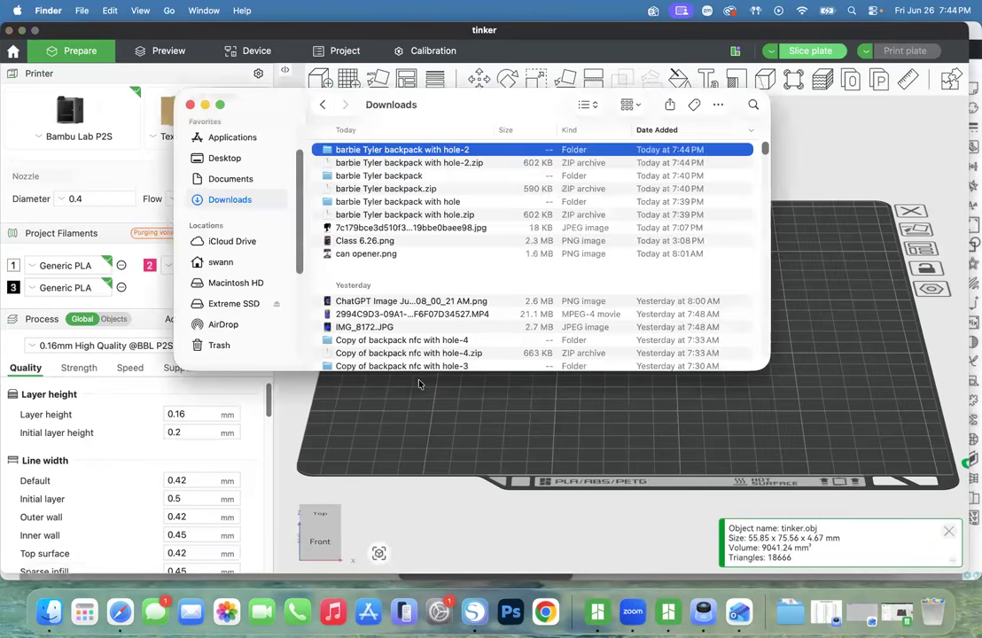
{"action": "left_click", "coordinate": [121, 612]}
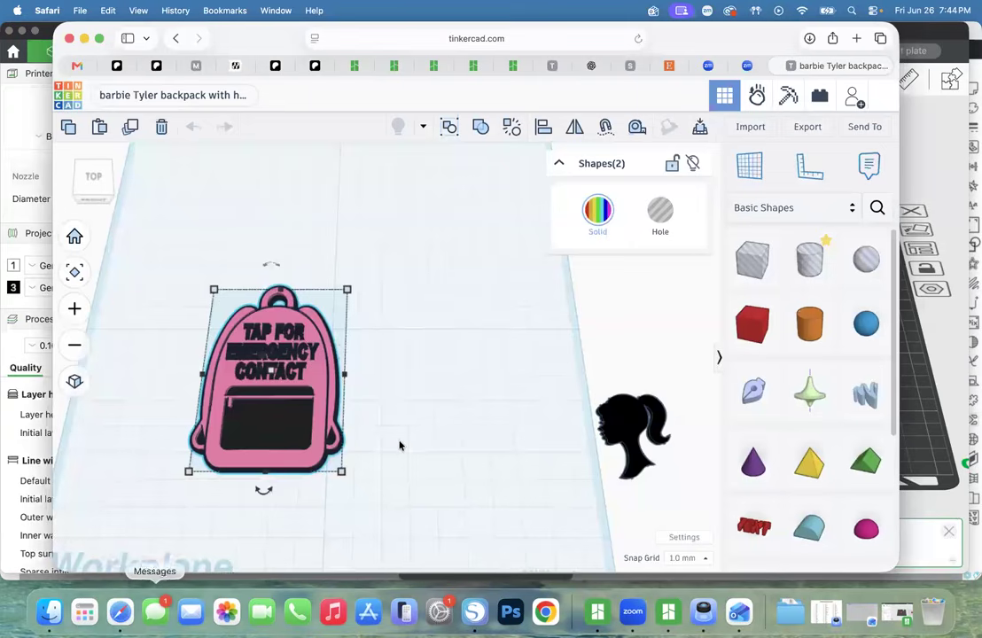
{"action": "left_click", "coordinate": [920, 446]}
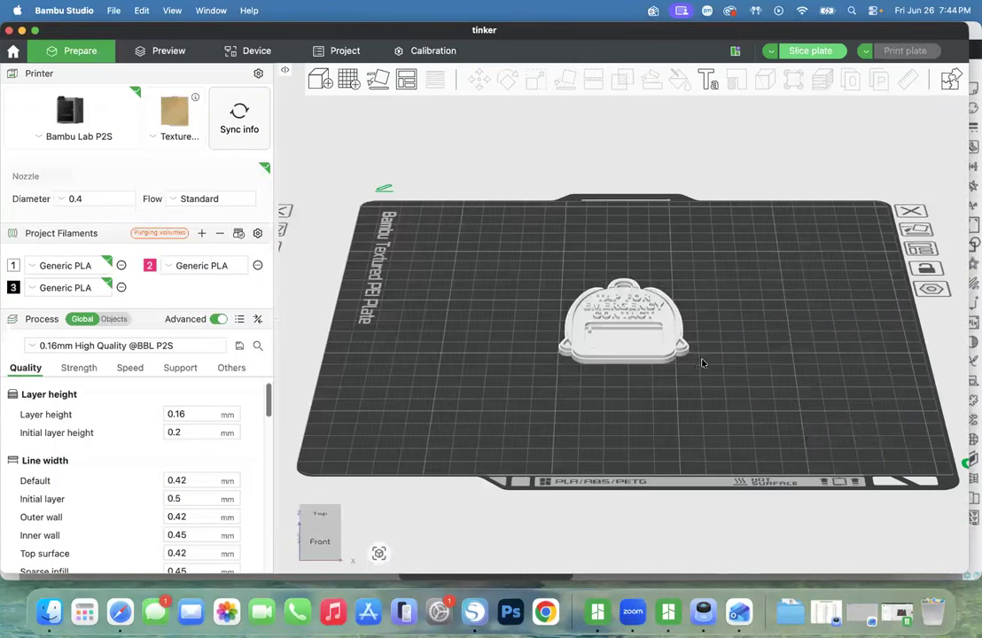
{"action": "left_click", "coordinate": [627, 330]}
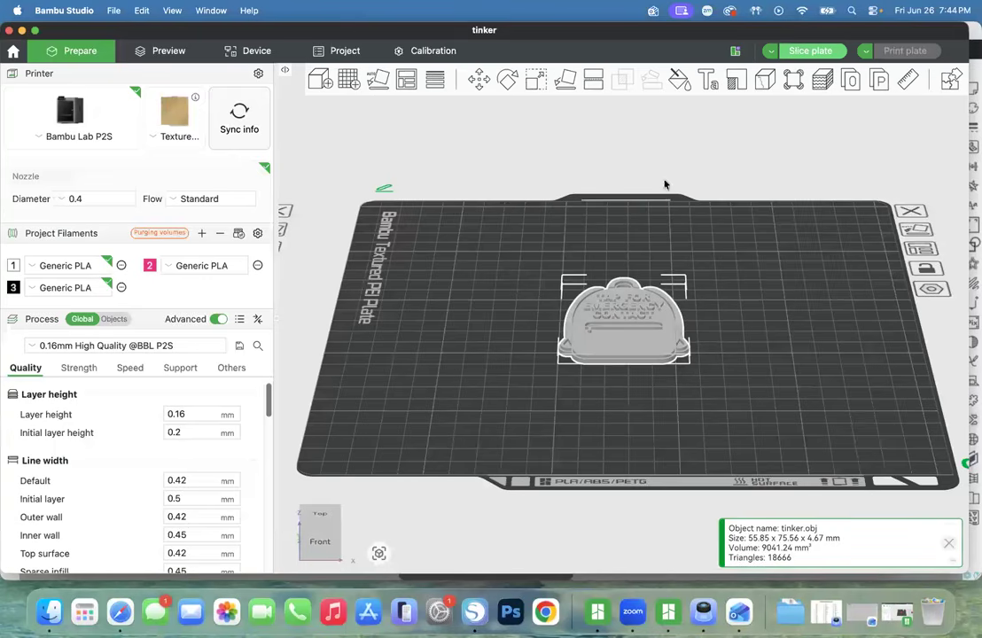
{"action": "left_click", "coordinate": [680, 81]}
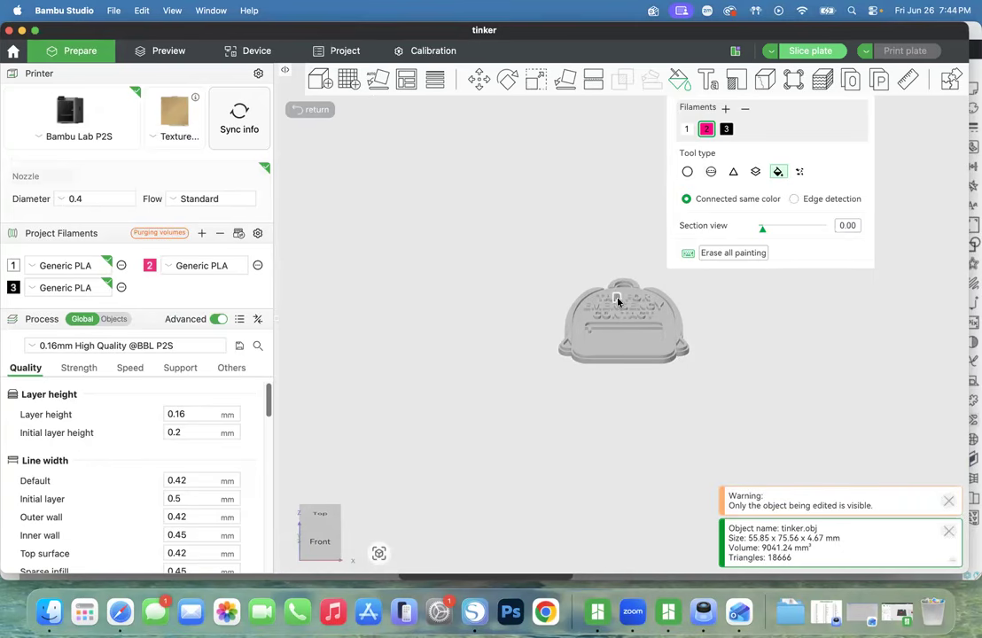
{"action": "scroll", "coordinate": [618, 302], "scroll_direction": "up", "scroll_amount": 5}
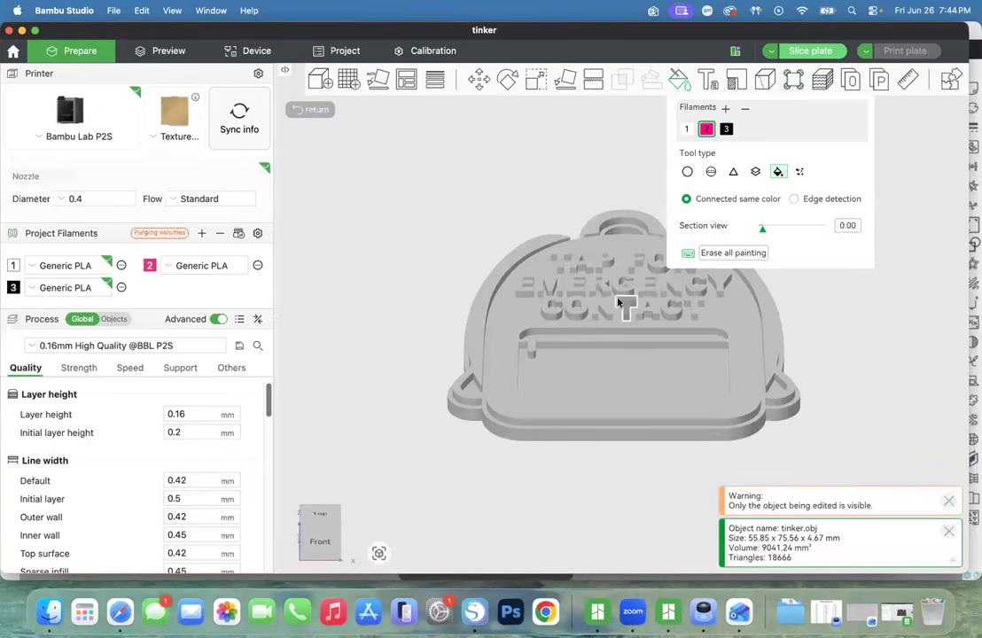
{"action": "left_click", "coordinate": [306, 110]}
Open the colour picker for filament 2 and look through its colour wheel, palette, spectrum and pencil choices.
{"action": "left_click", "coordinate": [150, 265]}
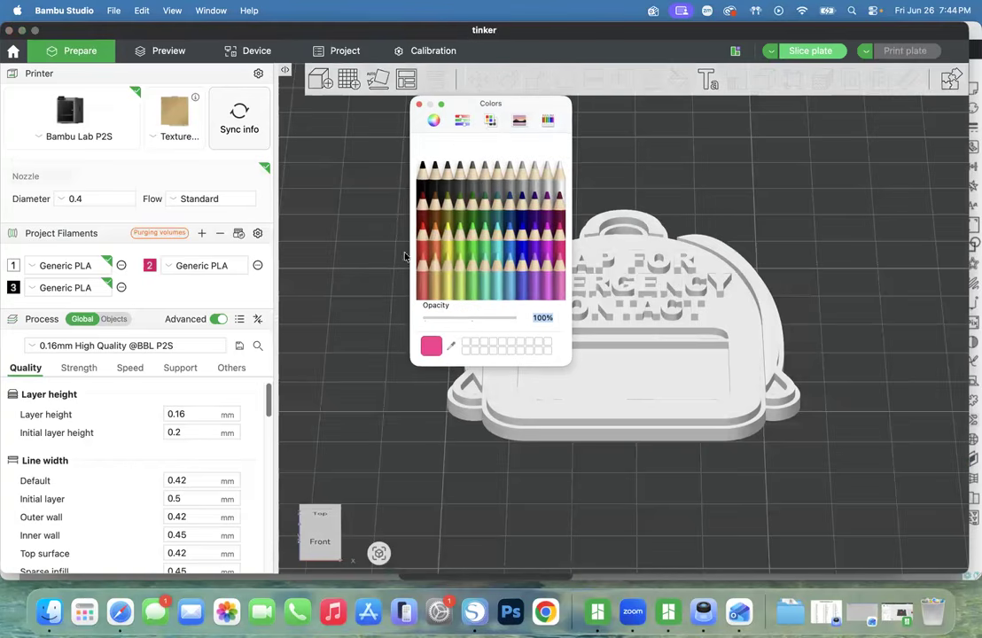
{"action": "left_click", "coordinate": [433, 121]}
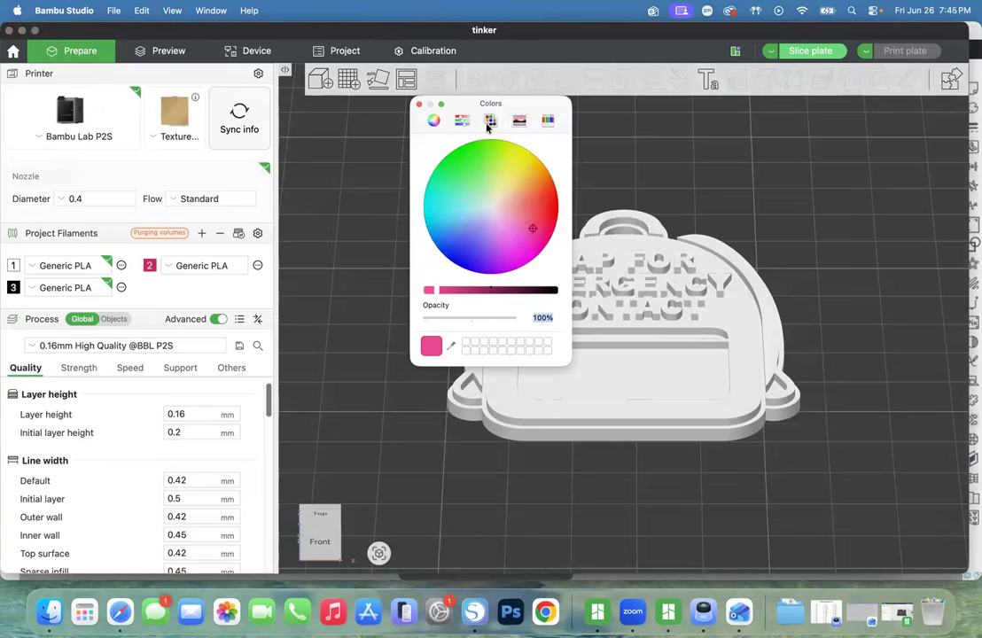
{"action": "left_click", "coordinate": [490, 124]}
{"action": "left_click", "coordinate": [520, 123]}
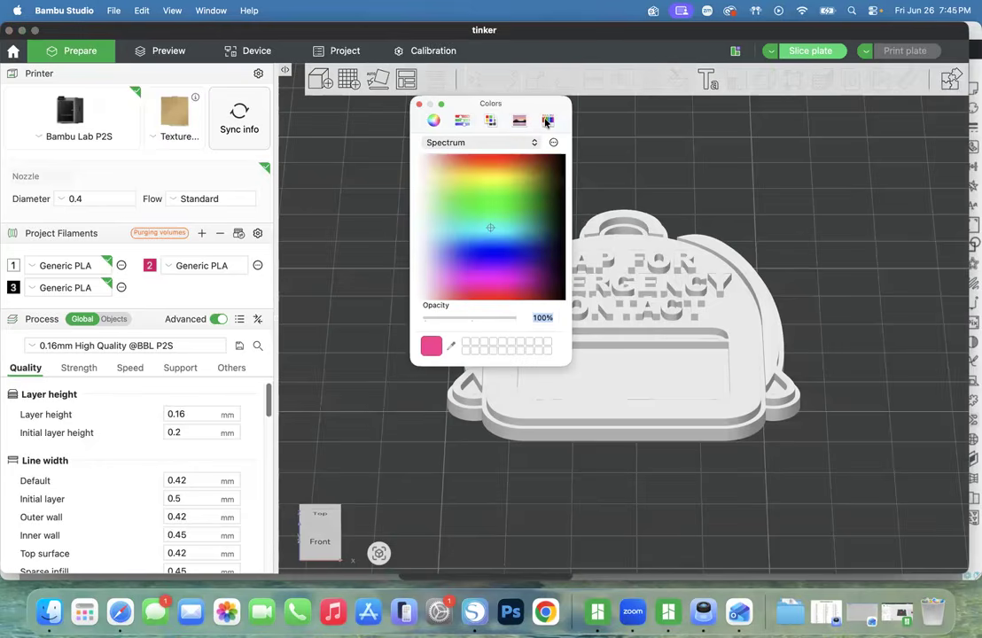
{"action": "left_click", "coordinate": [548, 120]}
{"action": "left_click", "coordinate": [434, 121]}
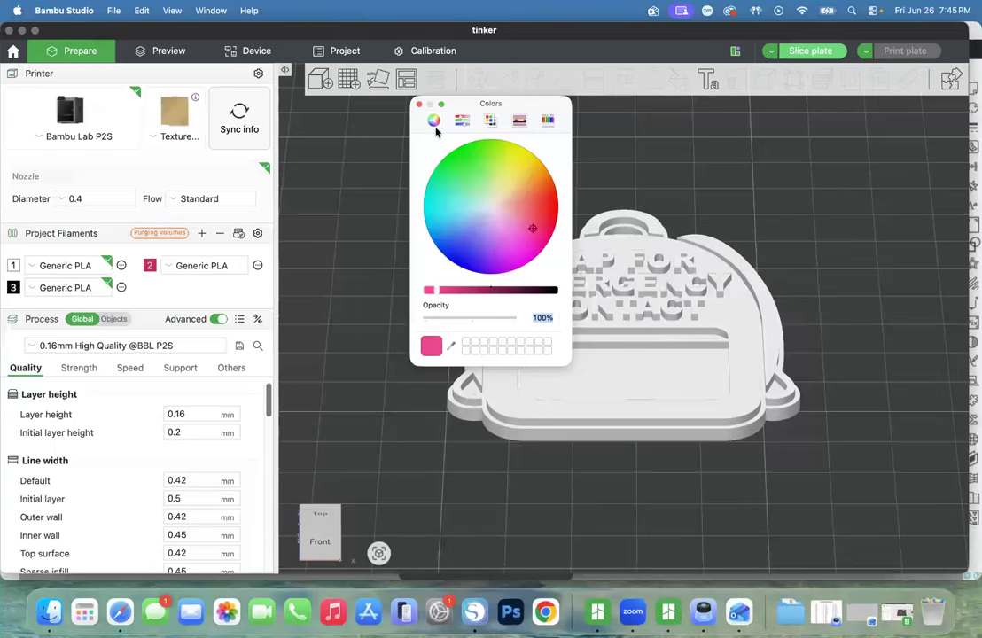
{"action": "left_click", "coordinate": [422, 106]}
{"action": "scroll", "coordinate": [426, 359], "scroll_direction": "down", "scroll_amount": 5}
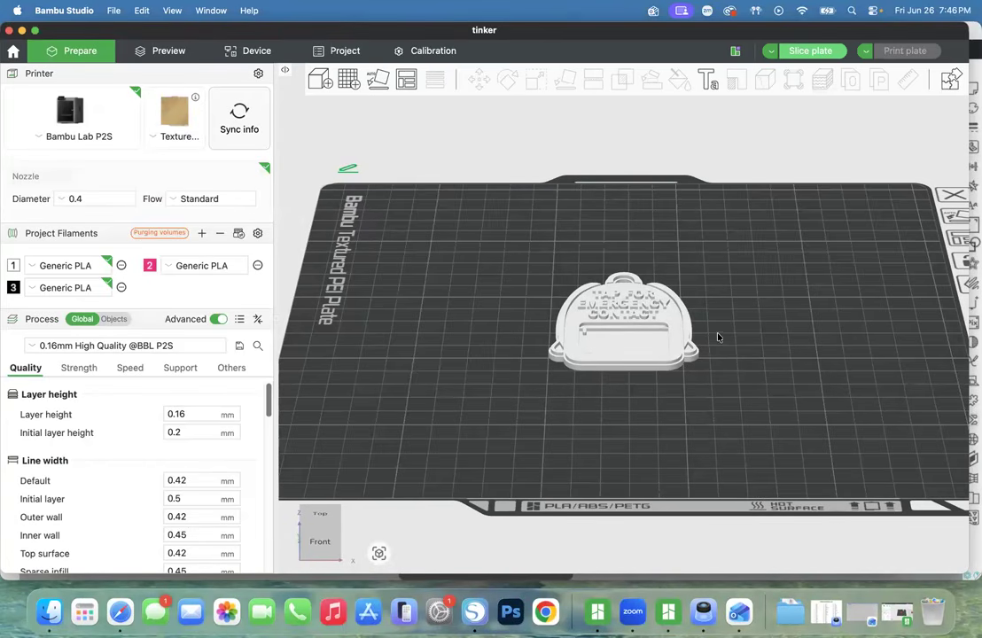
{"action": "scroll", "coordinate": [719, 337], "scroll_direction": "down", "scroll_amount": 1}
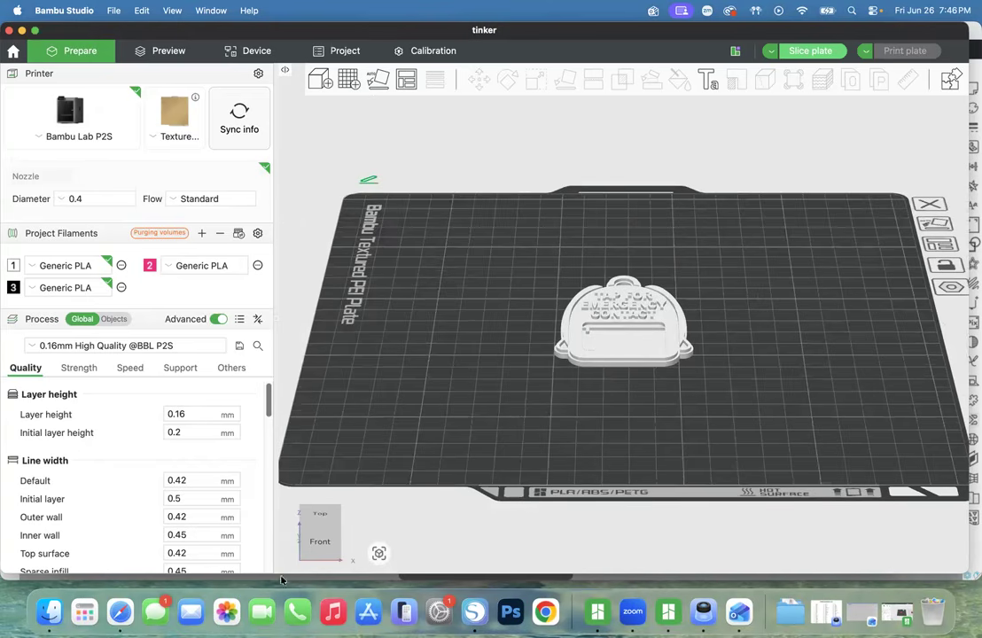
Switch to Tinkercad in Safari and reopen the Barbie backpack with hole design from the saved designs.
{"action": "left_click", "coordinate": [119, 612]}
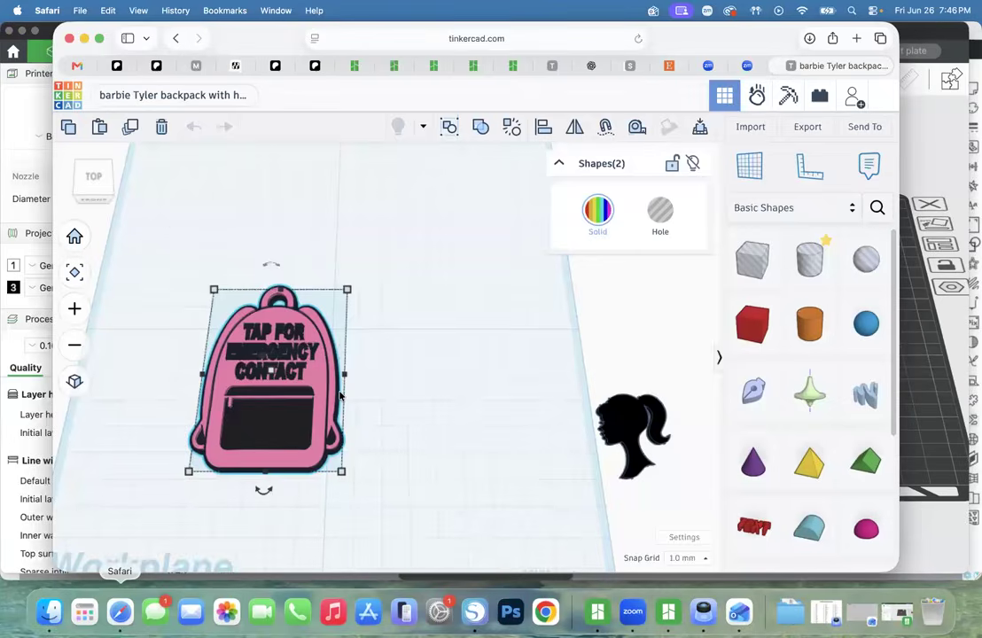
{"action": "left_click", "coordinate": [71, 101]}
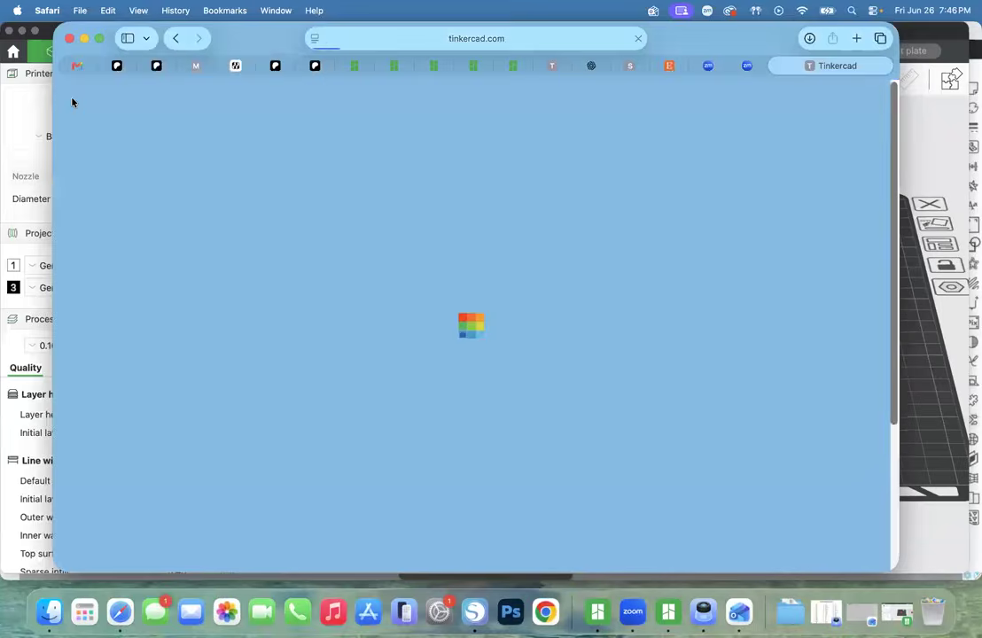
{"action": "mouse_move", "coordinate": [255, 314]}
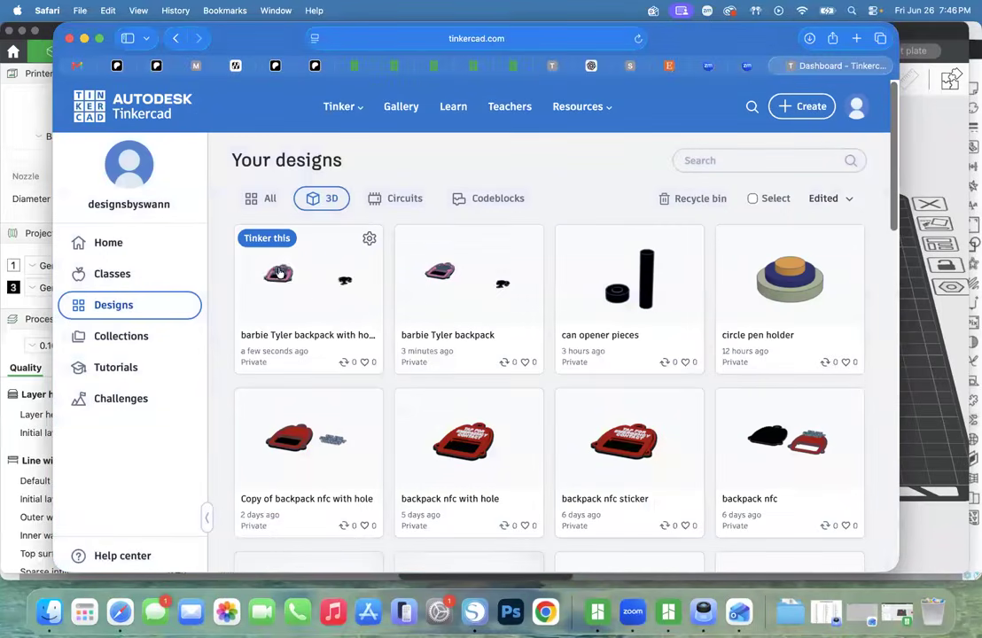
{"action": "left_click", "coordinate": [266, 237]}
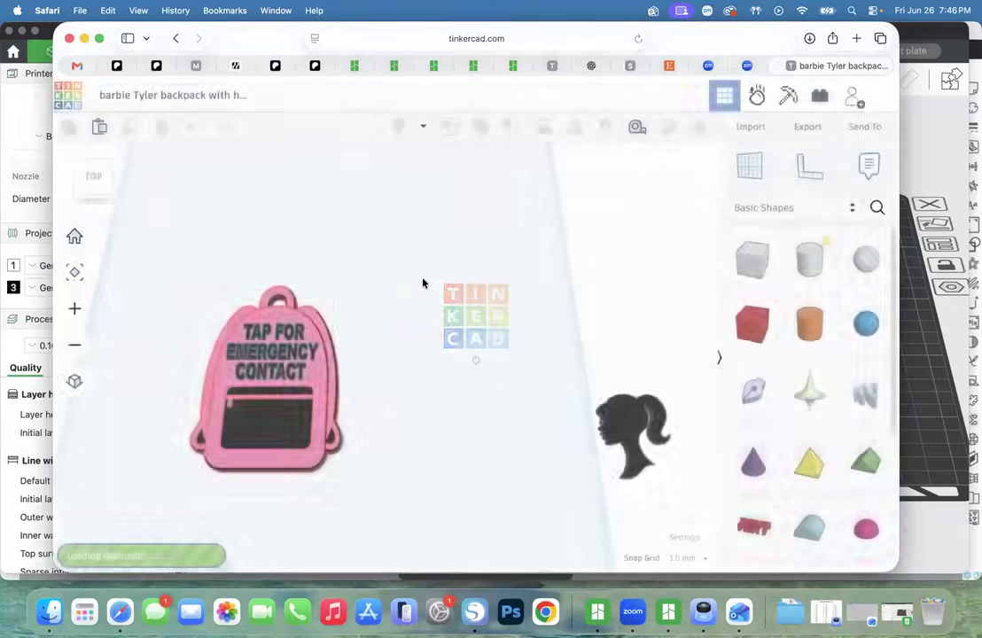
Change the selected backpack shape to a hole and back to multicolour solid.
{"action": "left_click", "coordinate": [283, 315]}
{"action": "left_click", "coordinate": [661, 210]}
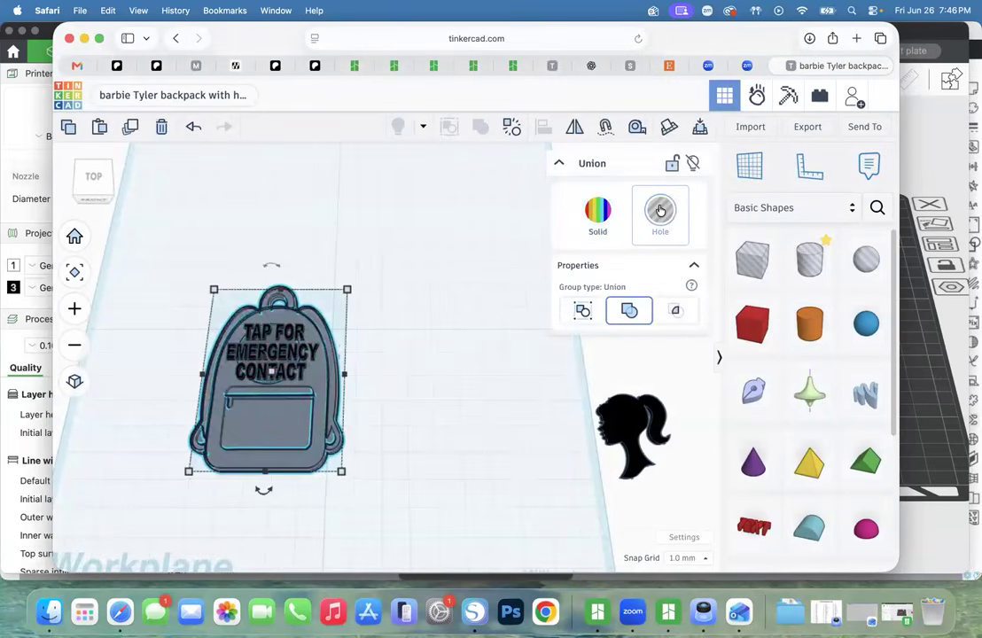
{"action": "left_click", "coordinate": [598, 211]}
Export only the two backpack shapes, without the silhouette, as OBJ and extract the downloaded with hole-3 ZIP archive.
{"action": "left_click_drag", "start_coordinate": [173, 236], "coordinate": [376, 489]}
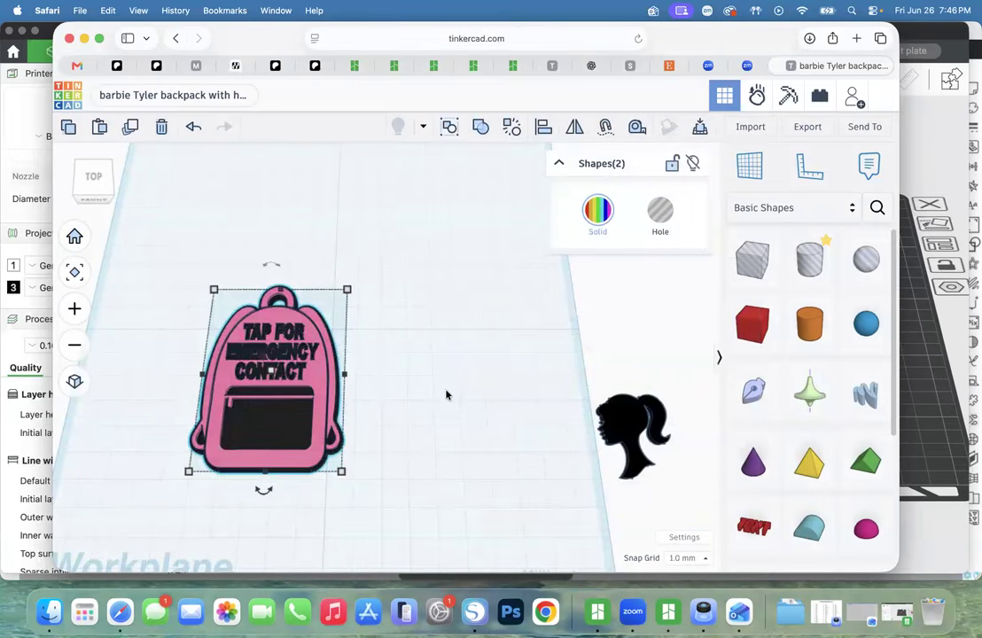
{"action": "left_click", "coordinate": [803, 129]}
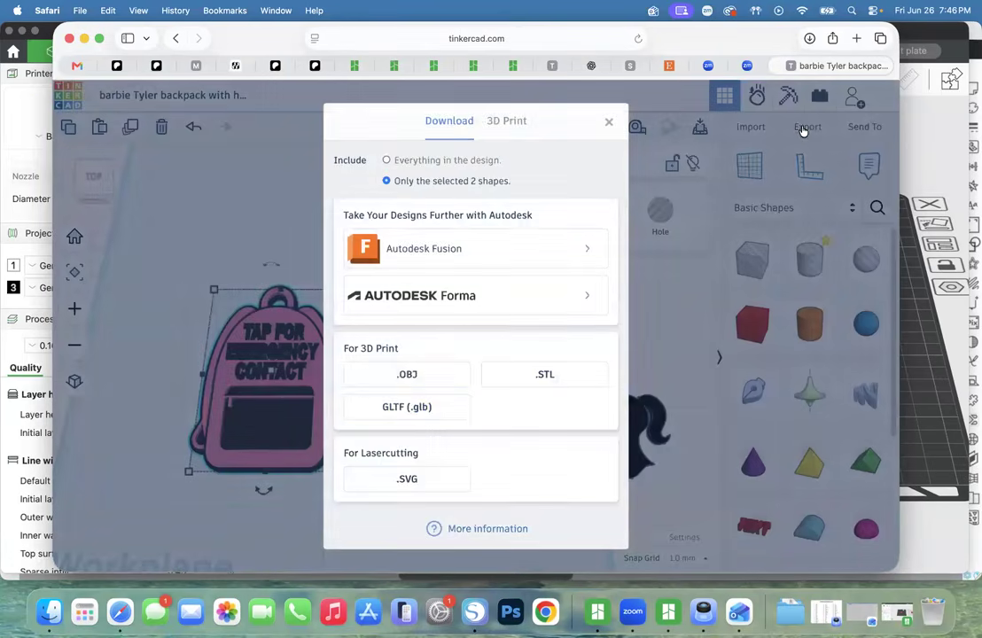
{"action": "left_click", "coordinate": [410, 375]}
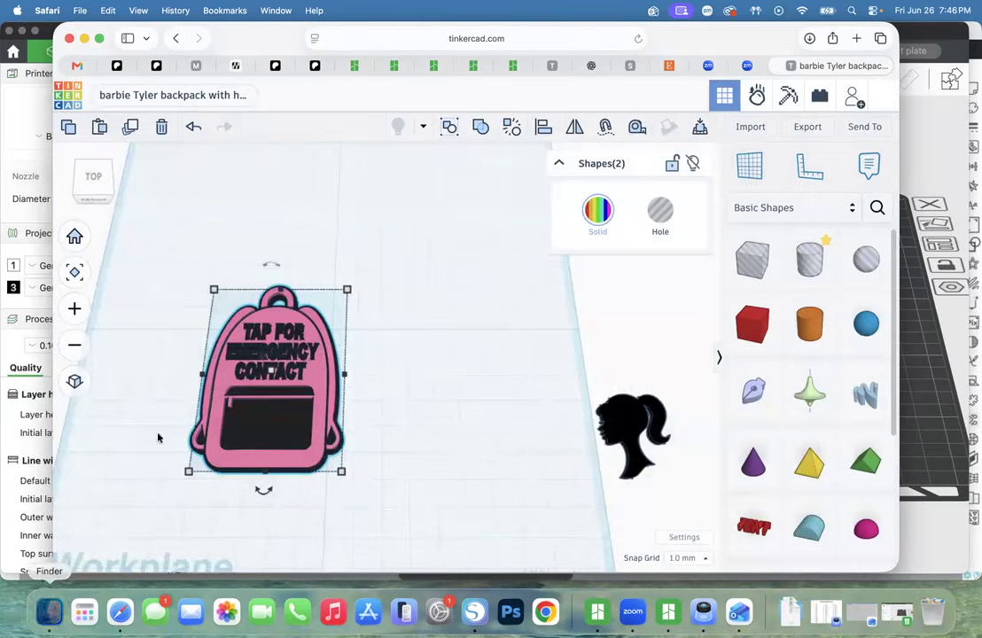
{"action": "left_click", "coordinate": [436, 150]}
{"action": "double_click", "coordinate": [436, 150]}
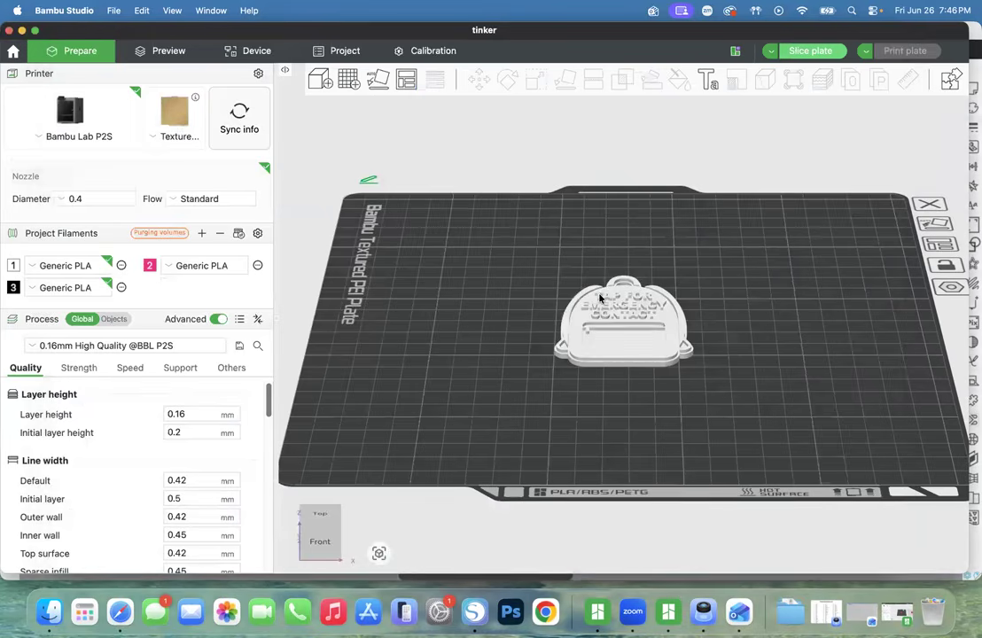
In Bambu Studio, replace the plate's model with tinker.obj from the Barbie with hole-3 folder, acknowledging the missing-material notice.
{"action": "left_click", "coordinate": [599, 297]}
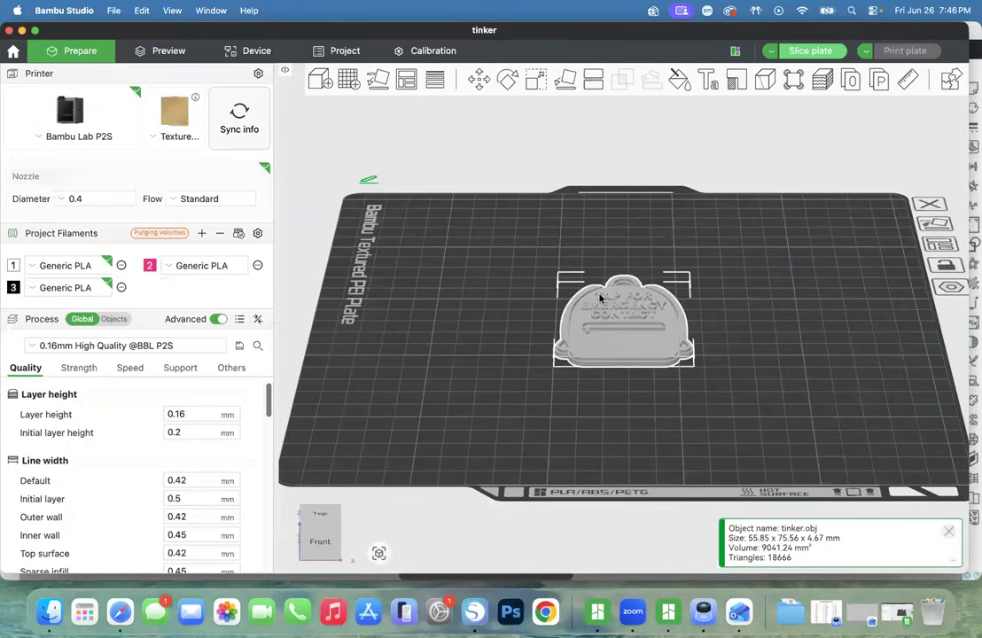
{"action": "key", "text": "Delete"}
{"action": "left_click", "coordinate": [321, 80]}
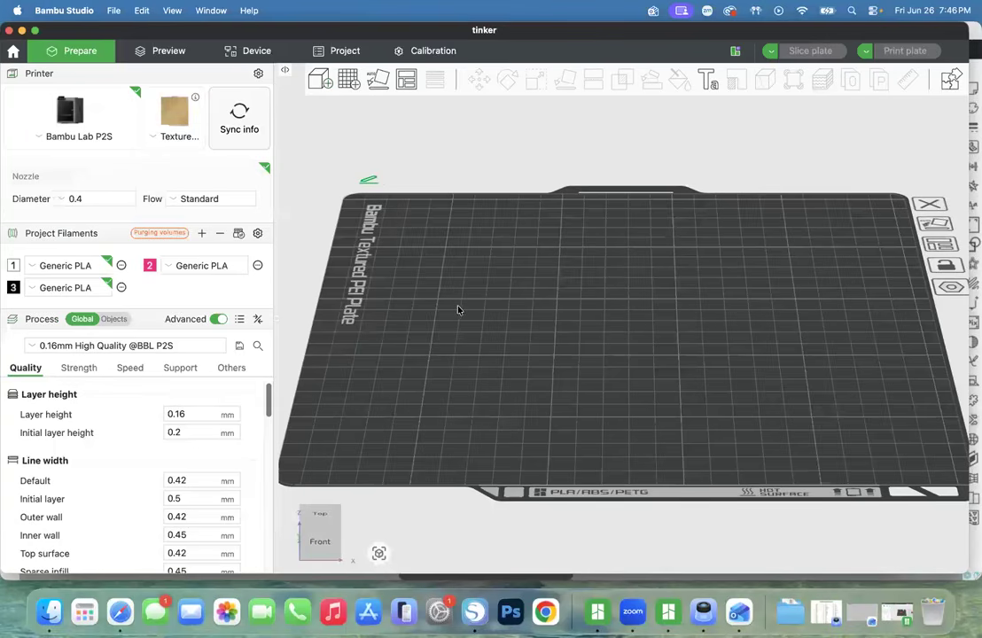
{"action": "left_click", "coordinate": [408, 249]}
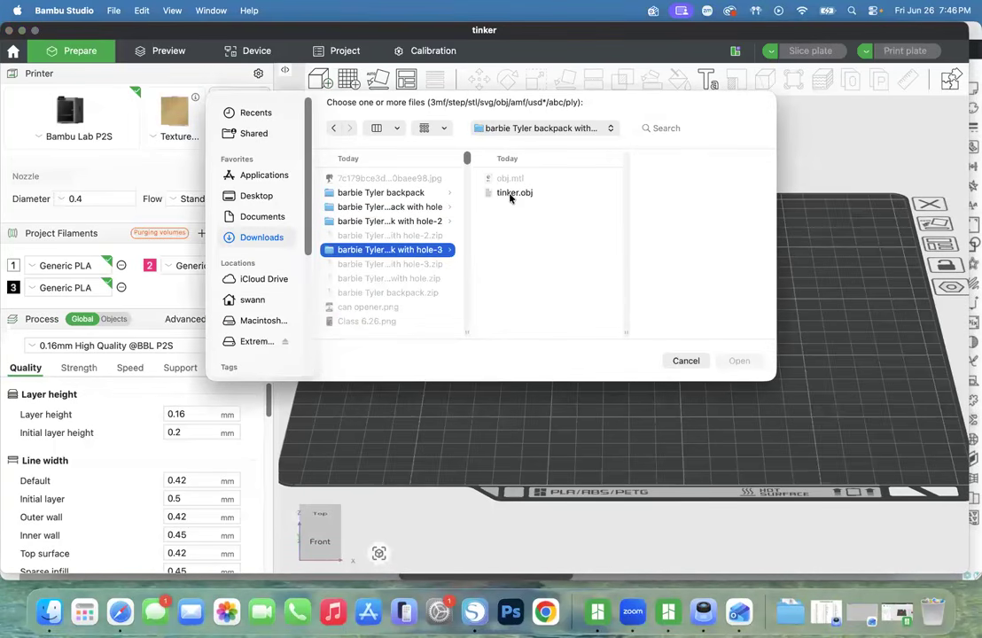
{"action": "left_click", "coordinate": [519, 193]}
{"action": "left_click", "coordinate": [737, 361]}
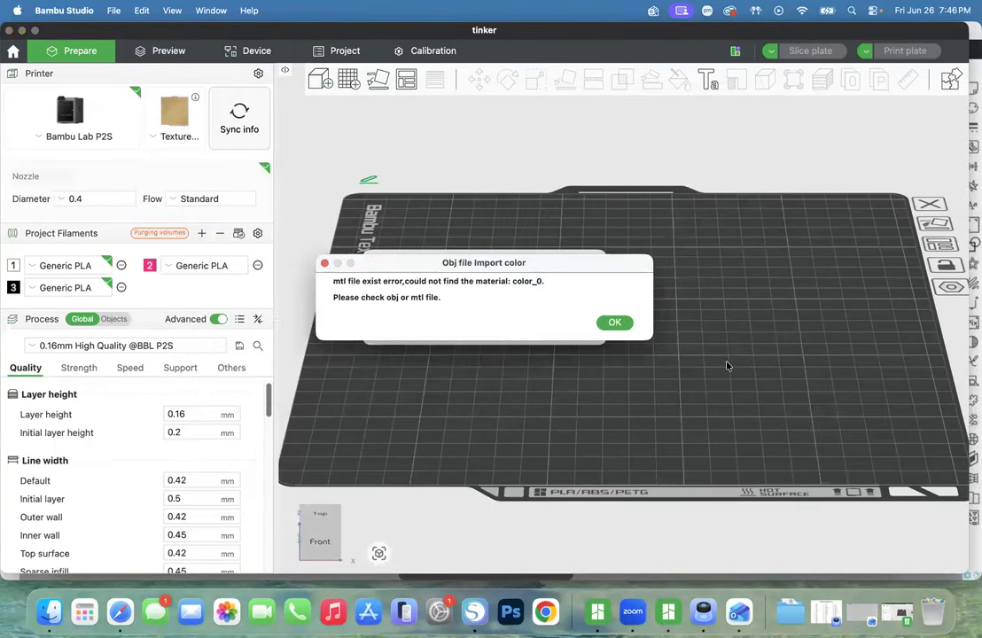
{"action": "left_click", "coordinate": [617, 323]}
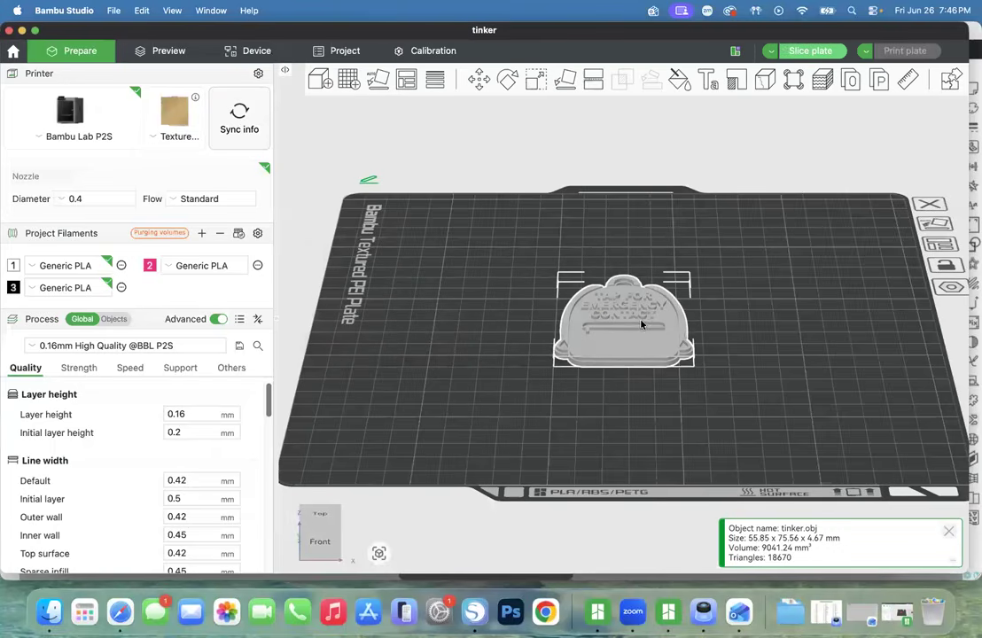
Delete the uncoloured backpack and import tinker.obj from the Copy of backpack nfc with hole-3 folder in Downloads.
{"action": "key", "text": "Delete"}
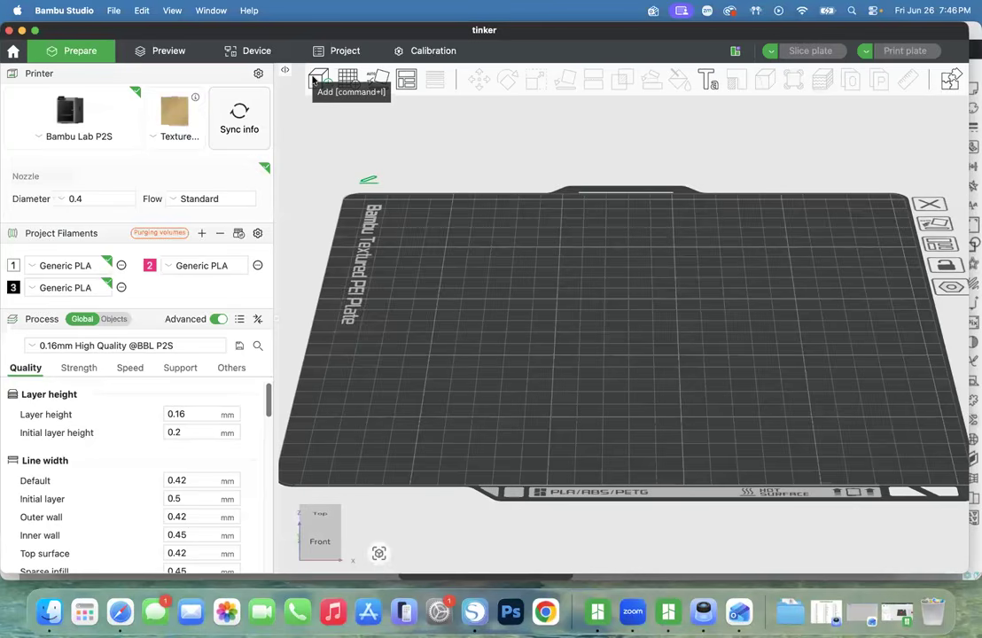
{"action": "left_click", "coordinate": [313, 80]}
{"action": "scroll", "coordinate": [341, 264], "scroll_direction": "down", "scroll_amount": 5}
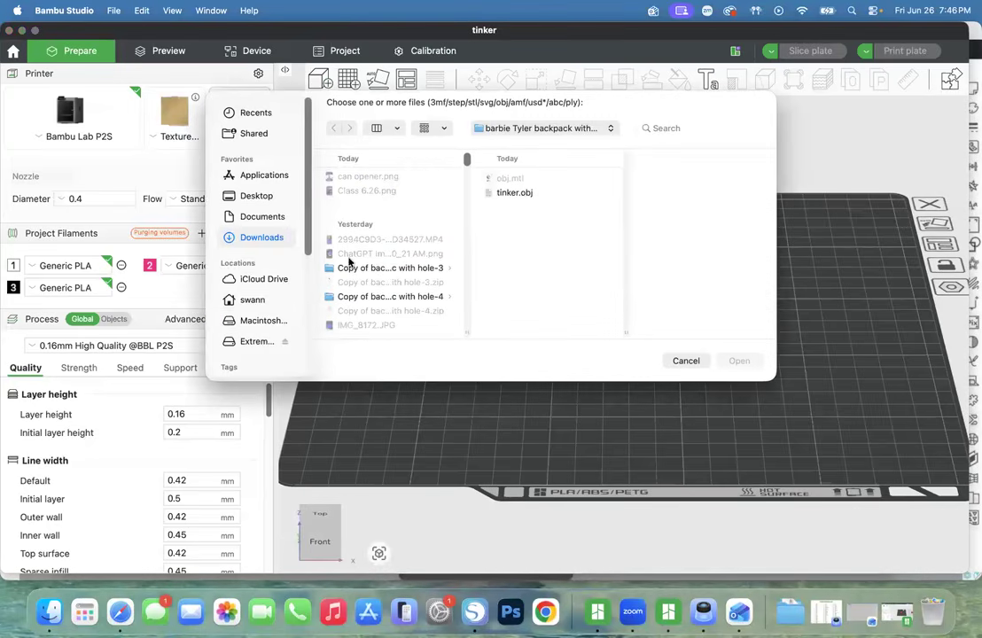
{"action": "left_click", "coordinate": [403, 266]}
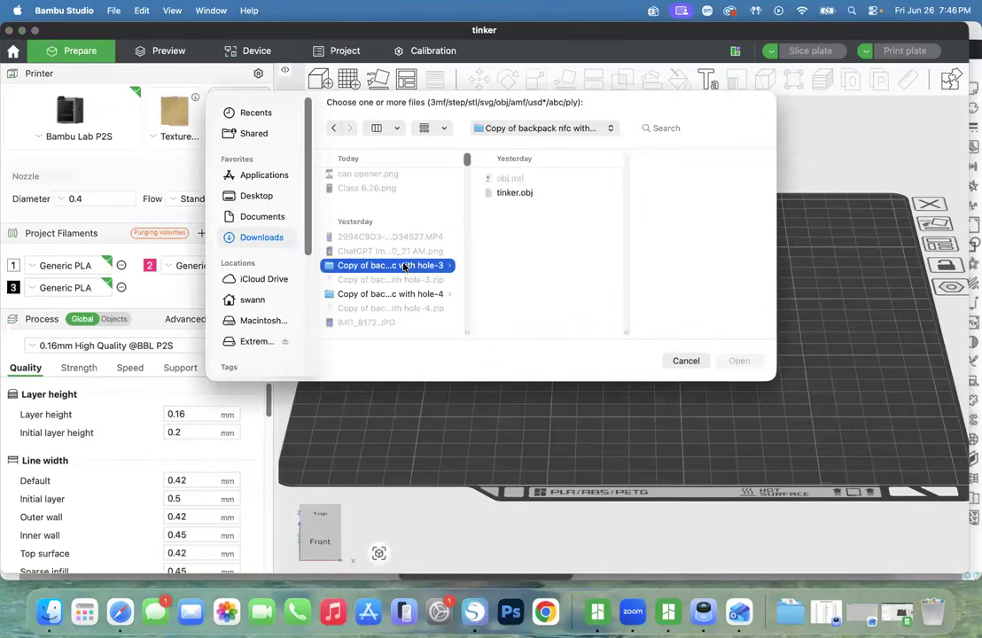
{"action": "left_click", "coordinate": [515, 192]}
{"action": "left_click", "coordinate": [741, 360]}
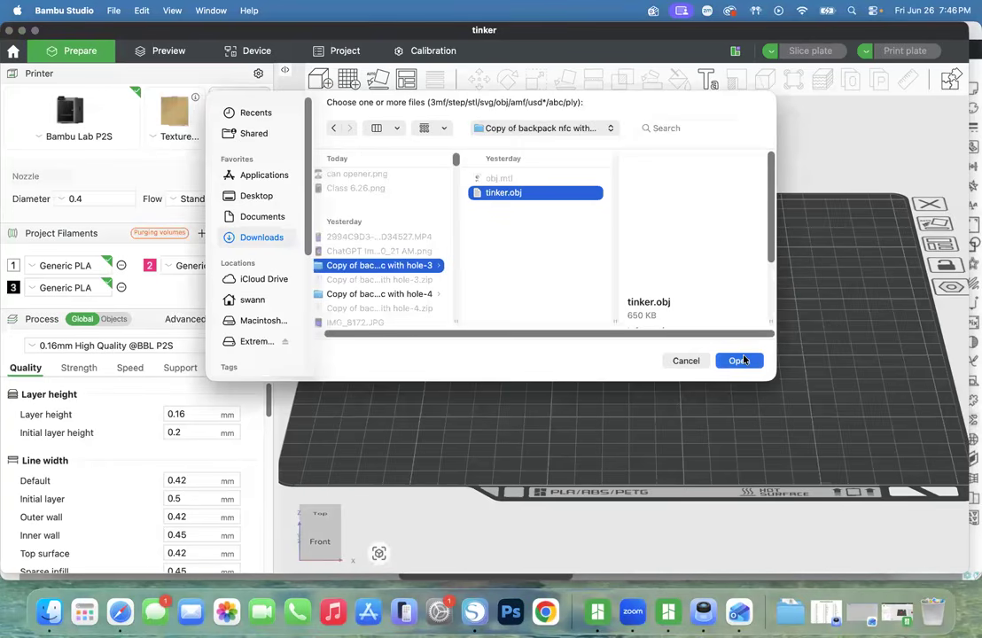
Map the imported model's white to filament 1, black to filament 3 and red to filament 2, and confirm the colours.
{"action": "left_click", "coordinate": [380, 411]}
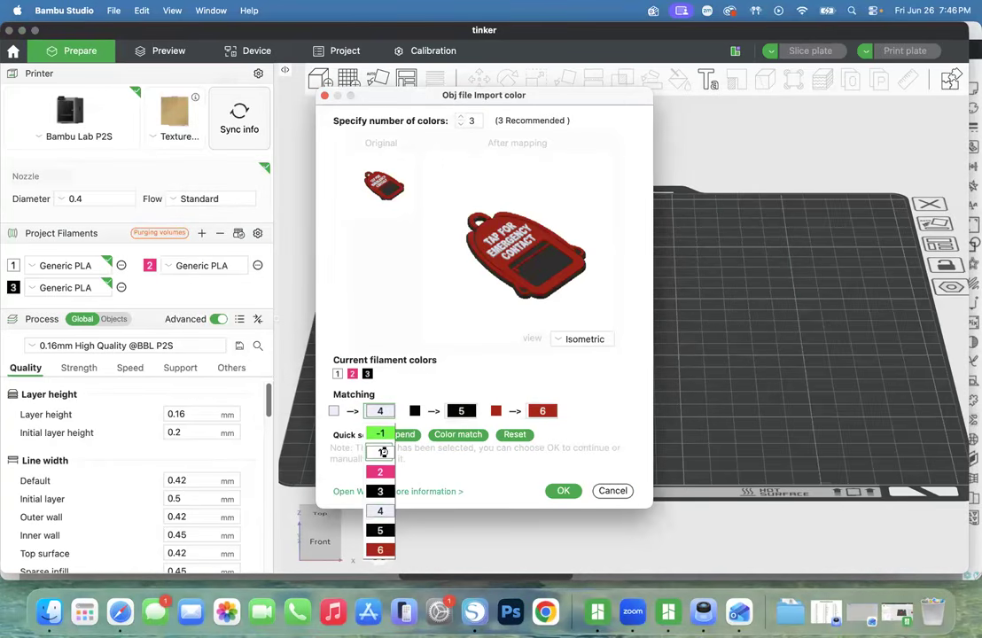
{"action": "left_click", "coordinate": [383, 439]}
{"action": "left_click", "coordinate": [461, 412]}
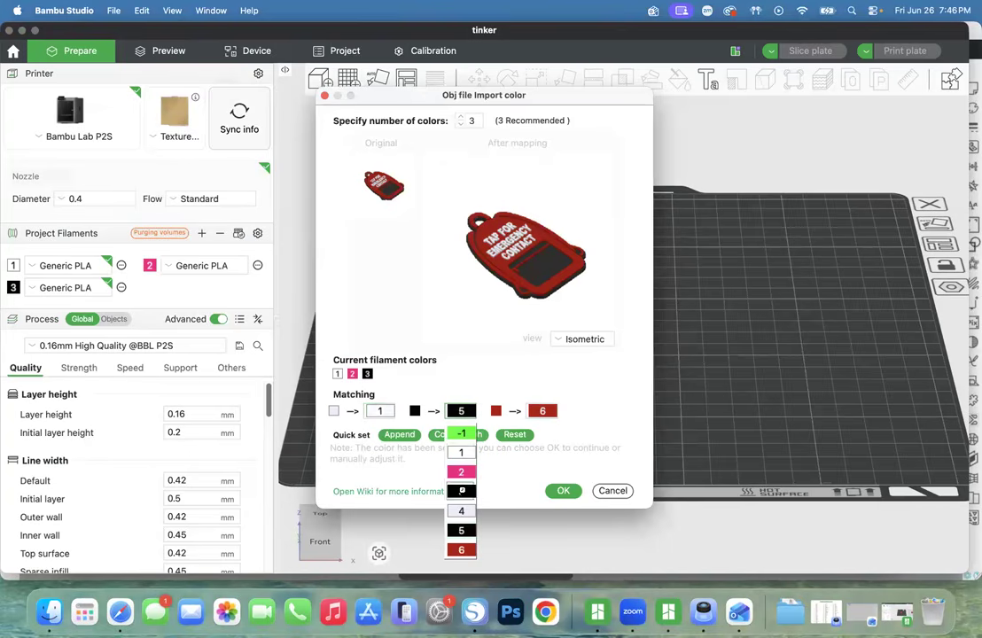
{"action": "left_click", "coordinate": [461, 488]}
{"action": "left_click", "coordinate": [543, 409]}
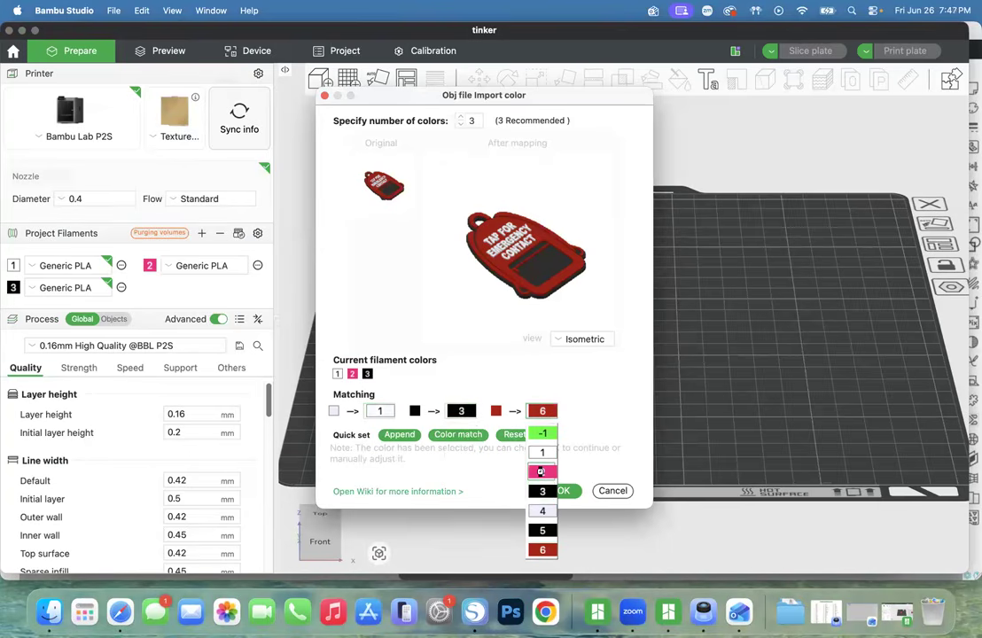
{"action": "left_click", "coordinate": [543, 469]}
{"action": "left_click", "coordinate": [563, 491]}
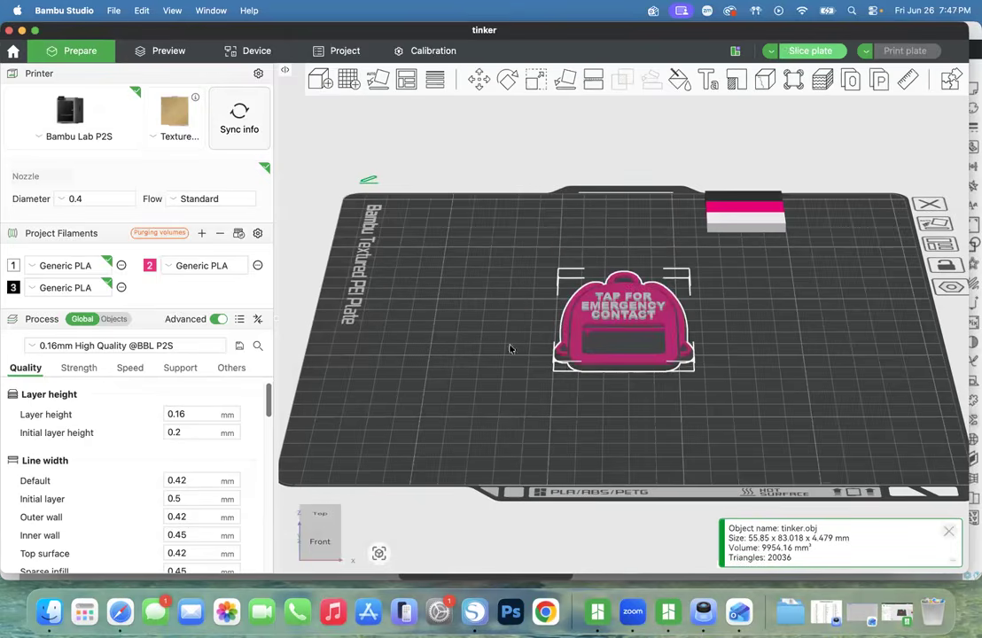
Name the current plate "nfc disc" and select the pink backpack model.
{"action": "scroll", "coordinate": [545, 339], "scroll_direction": "down", "scroll_amount": 2}
{"action": "scroll", "coordinate": [544, 339], "scroll_direction": "up", "scroll_amount": 4}
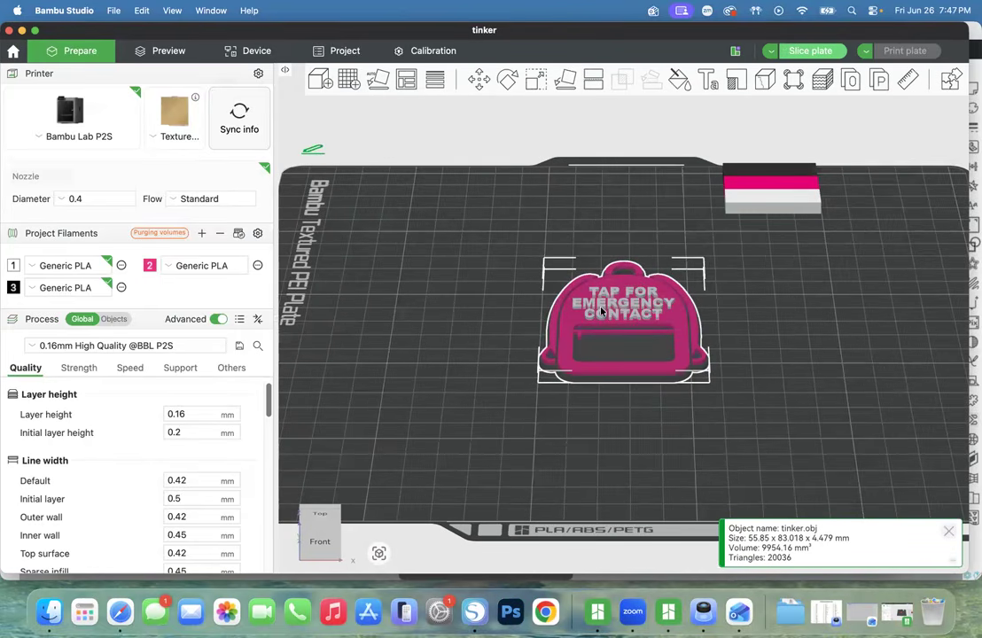
{"action": "left_click", "coordinate": [311, 152]}
{"action": "type", "text": "nf"}
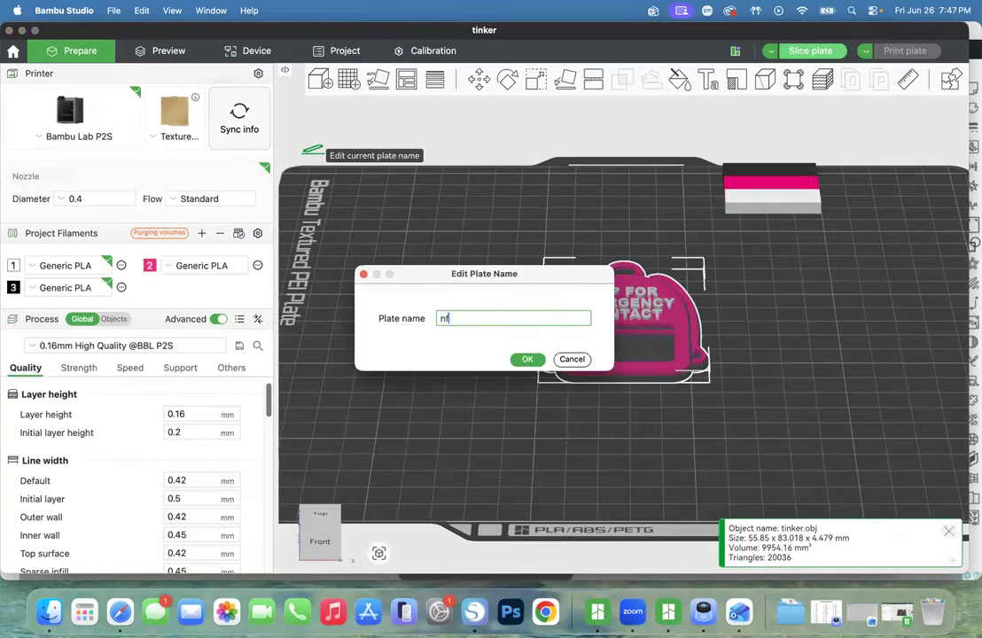
{"action": "type", "text": "c disc"}
{"action": "left_click", "coordinate": [528, 360]}
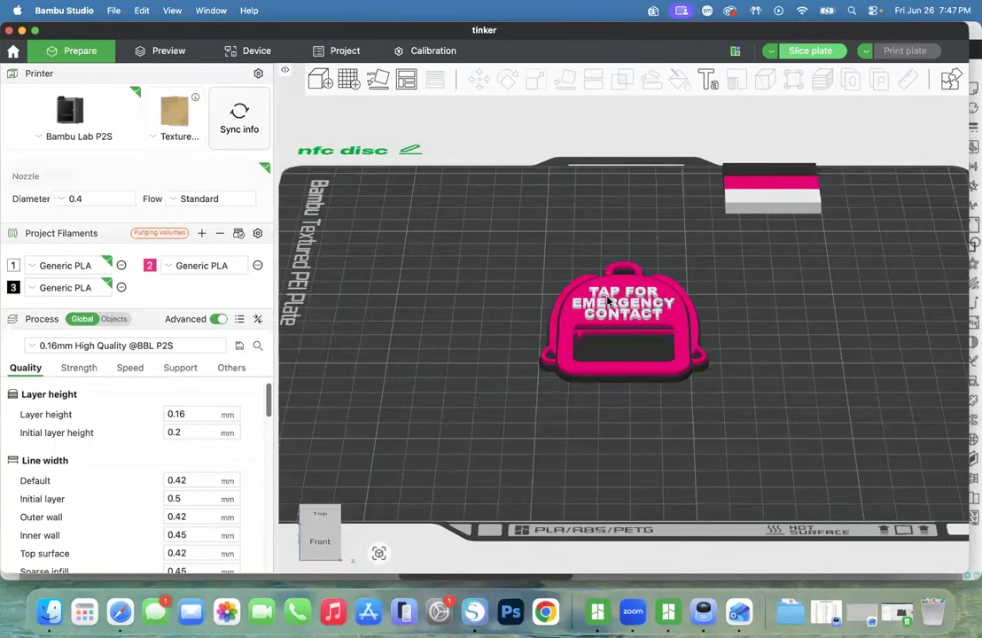
{"action": "left_click", "coordinate": [646, 307]}
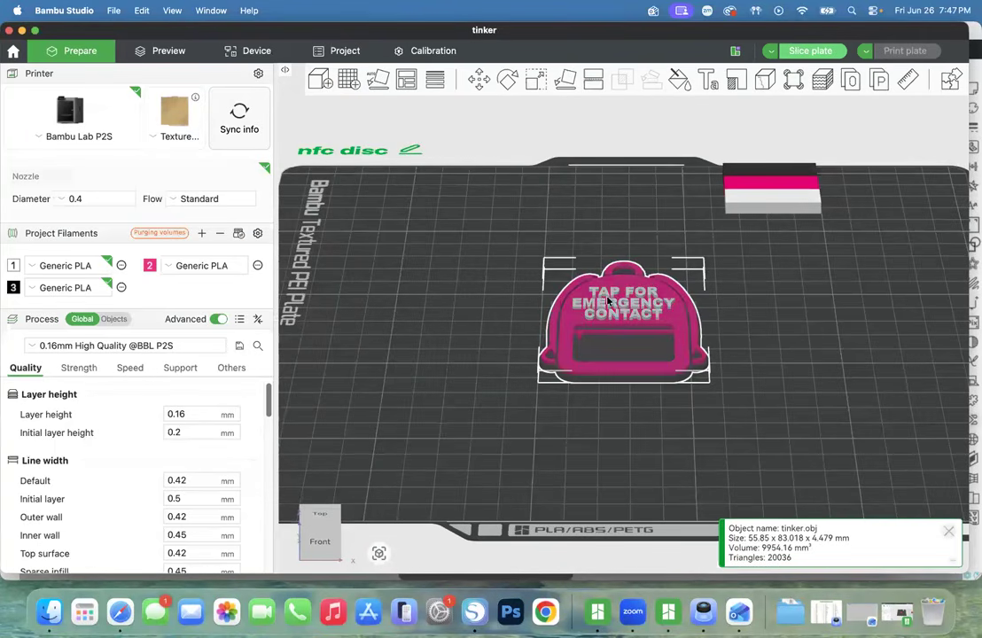
Slice the nfc disc plate and lower the layer preview to layer 16 to examine the backpack's internal hole.
{"action": "left_click", "coordinate": [799, 53]}
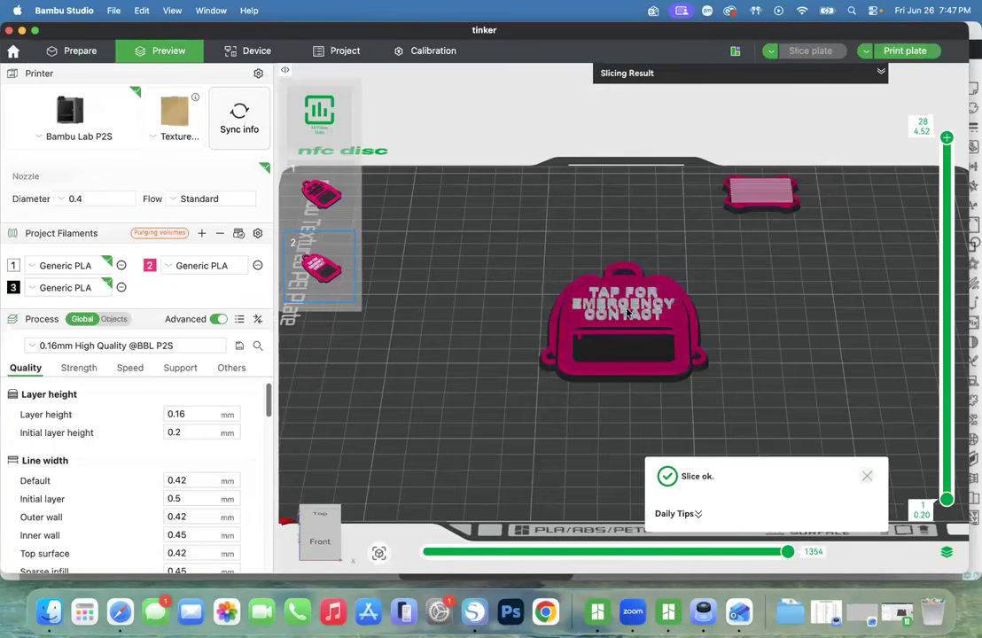
{"action": "scroll", "coordinate": [760, 326], "scroll_direction": "down", "scroll_amount": 1}
{"action": "scroll", "coordinate": [761, 322], "scroll_direction": "up", "scroll_amount": 3}
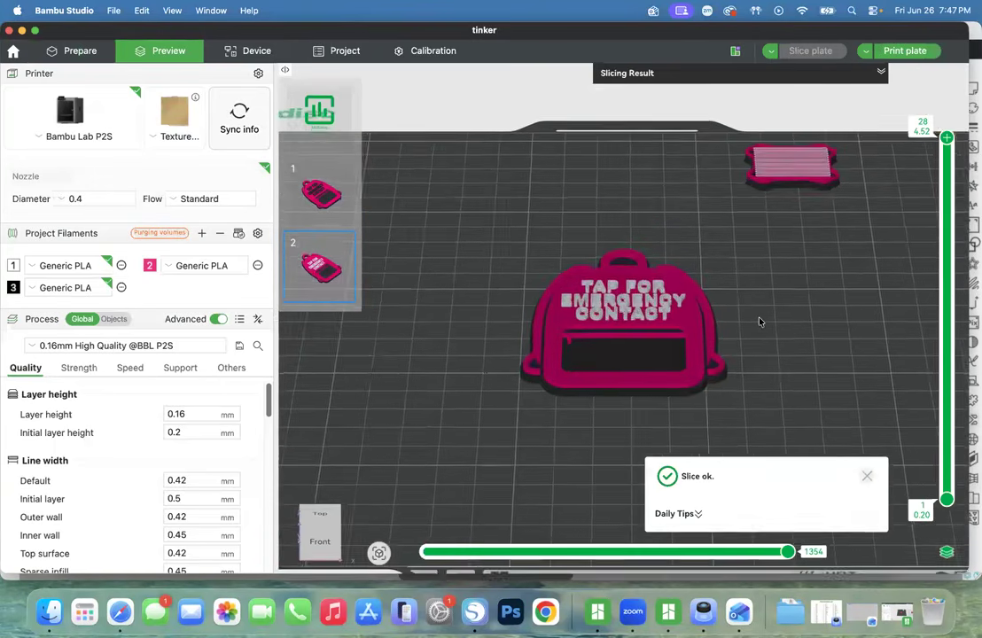
{"action": "left_click_drag", "start_coordinate": [943, 140], "coordinate": [945, 302]}
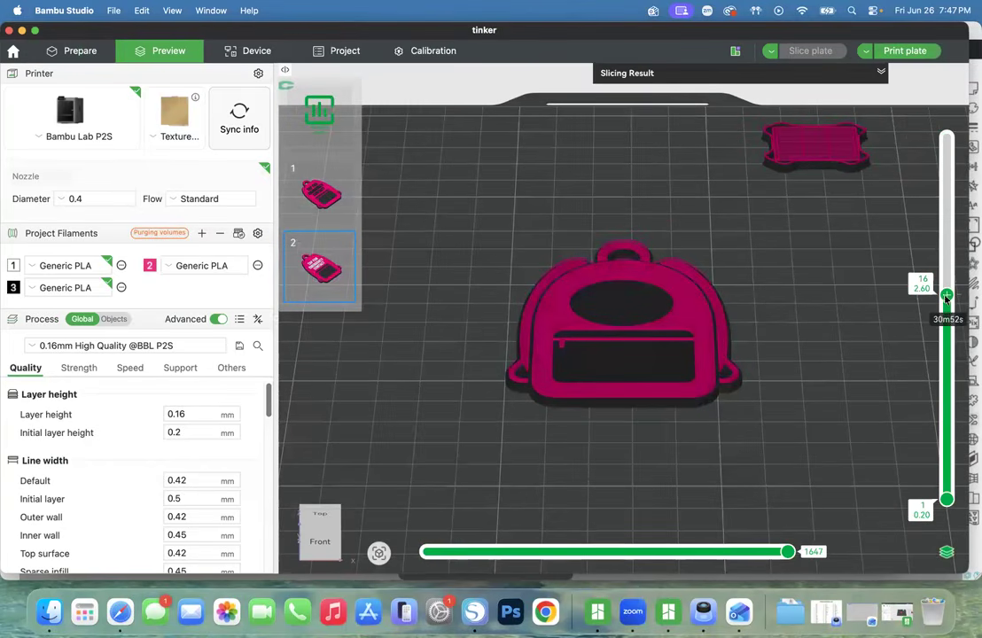
{"action": "scroll", "coordinate": [796, 278], "scroll_direction": "up", "scroll_amount": 5}
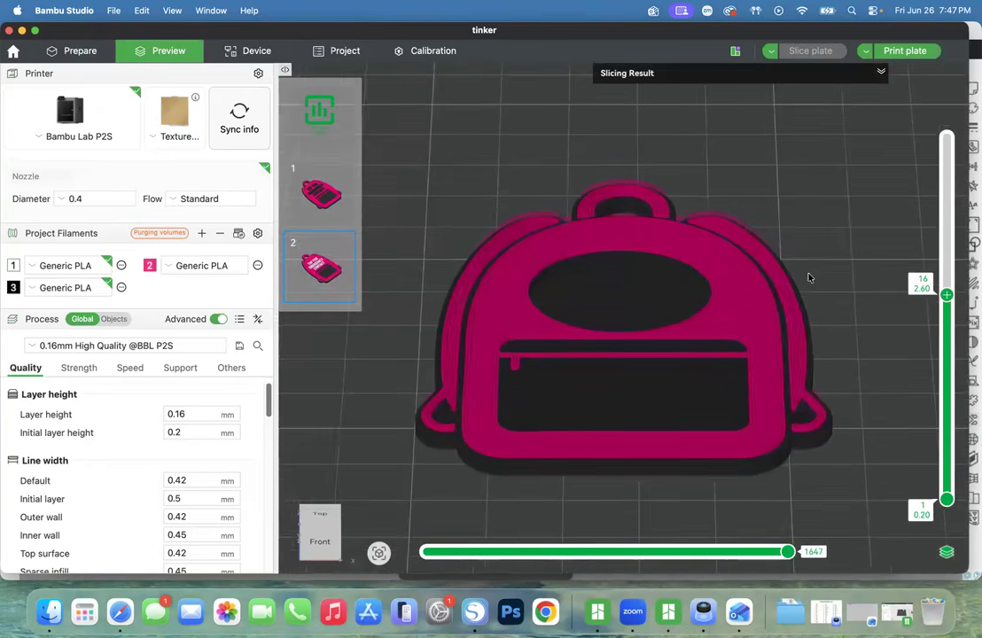
{"action": "scroll", "coordinate": [809, 278], "scroll_direction": "up", "scroll_amount": 1}
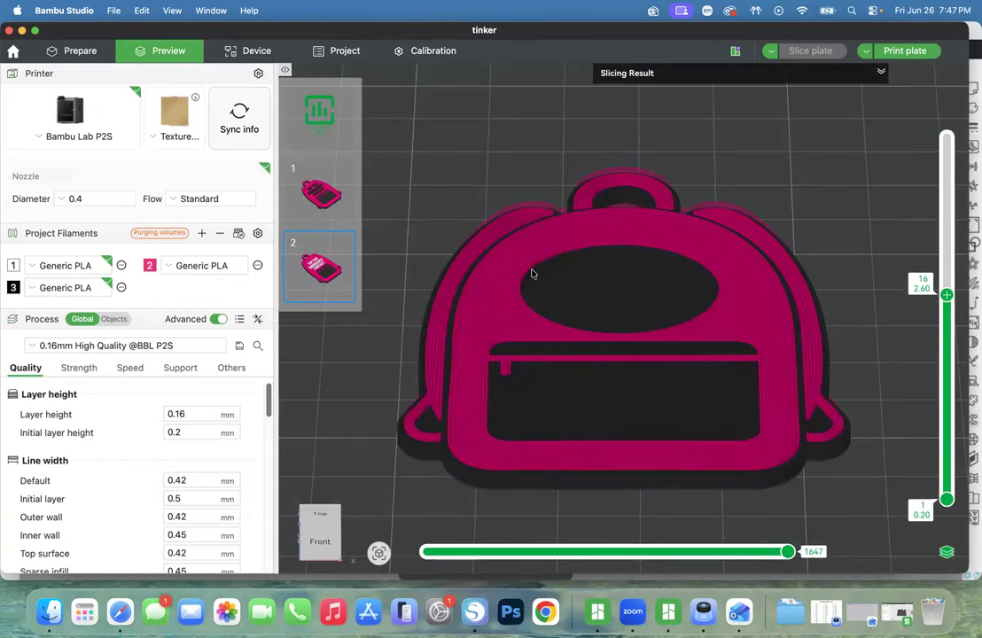
Add a print pause at layer 17 (2.76 mm), the last layer before the internal NFC hole is covered.
{"action": "mouse_move", "coordinate": [947, 295]}
{"action": "left_click_drag", "start_coordinate": [947, 295], "coordinate": [945, 276]}
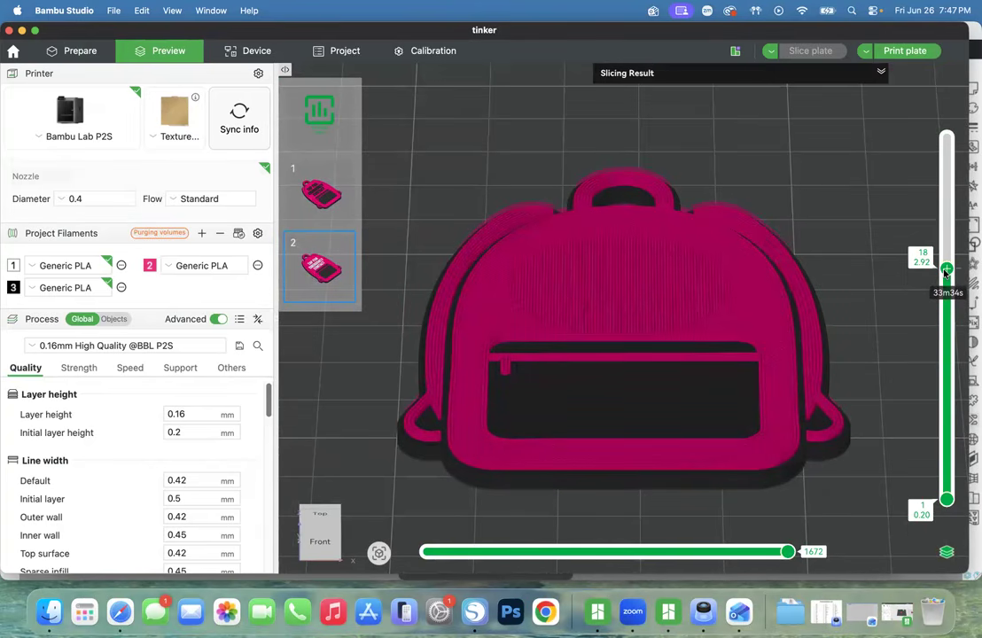
{"action": "left_click_drag", "start_coordinate": [947, 270], "coordinate": [947, 282]}
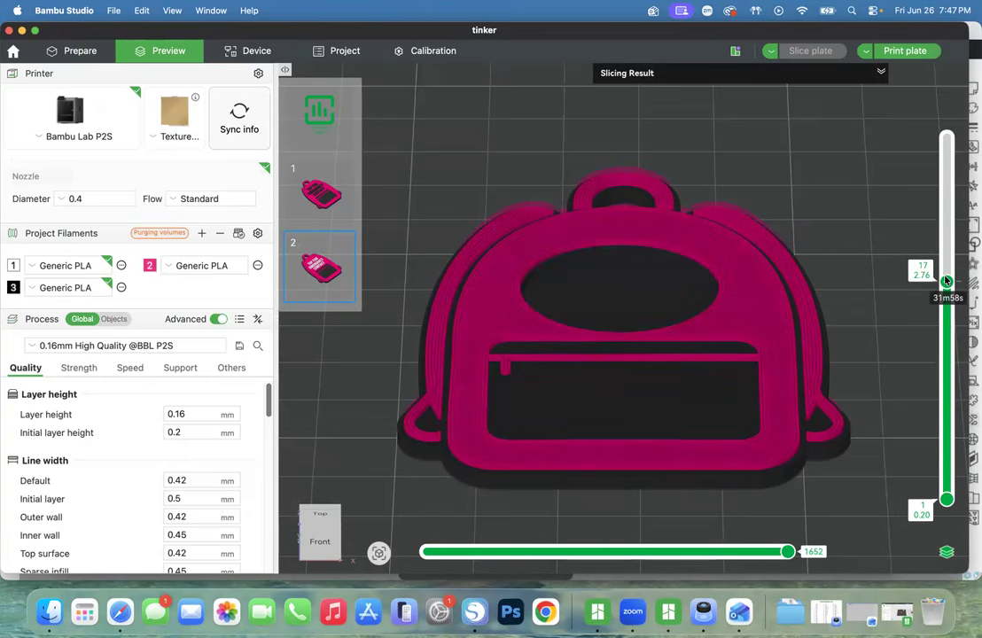
{"action": "right_click", "coordinate": [947, 280]}
{"action": "left_click", "coordinate": [926, 294]}
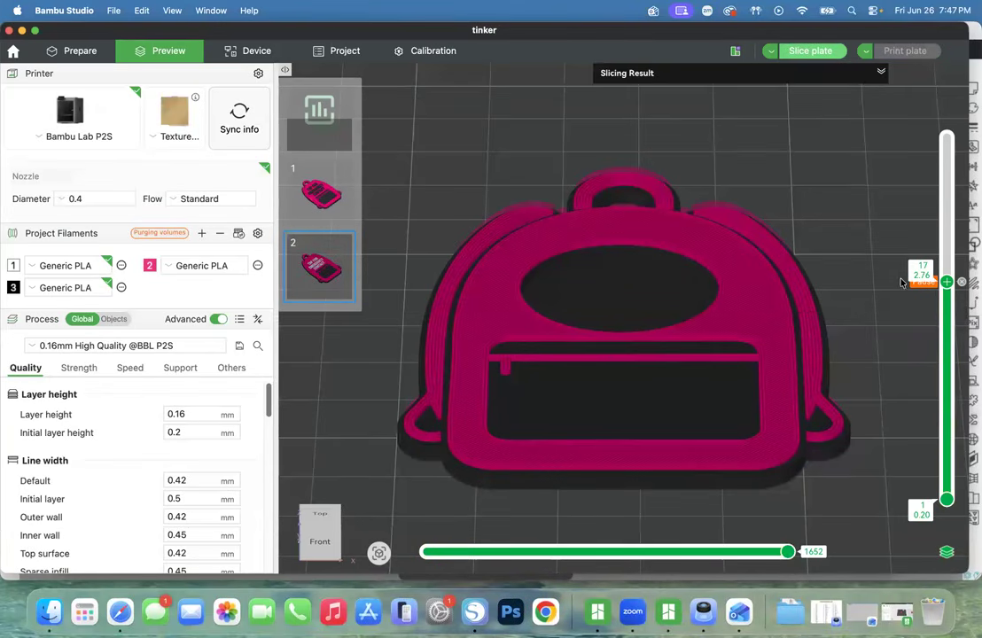
{"action": "mouse_move", "coordinate": [947, 281]}
{"action": "left_mouse_down"}
{"action": "mouse_move", "coordinate": [947, 271]}
{"action": "mouse_move", "coordinate": [947, 281]}
{"action": "left_mouse_up"}
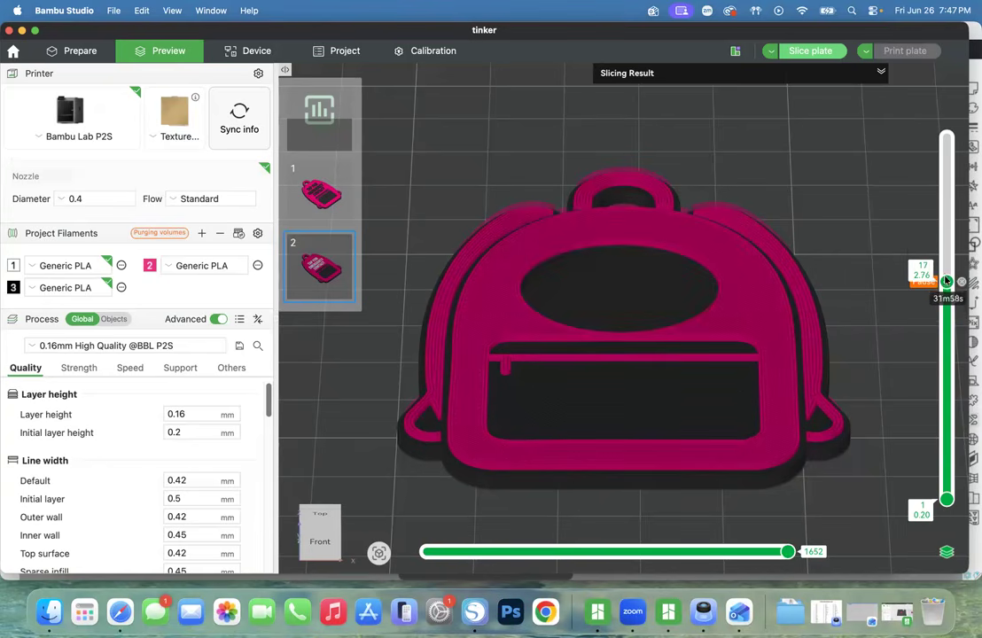
Slice the nfc disc plate again with the pause included and view the full sliced plate.
{"action": "left_click", "coordinate": [806, 52]}
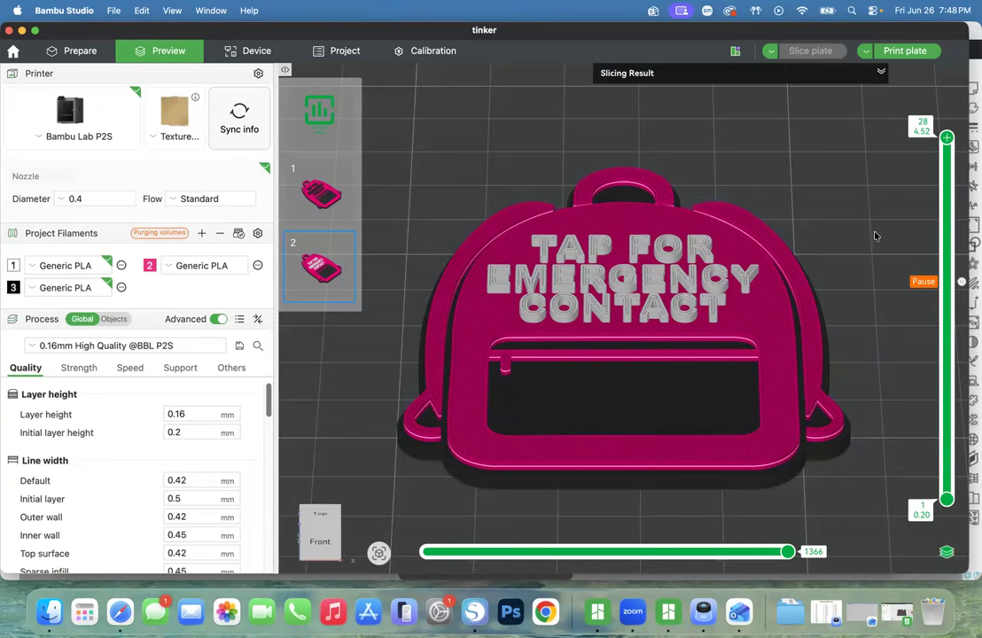
{"action": "scroll", "coordinate": [877, 235], "scroll_direction": "down", "scroll_amount": 3}
{"action": "scroll", "coordinate": [797, 286], "scroll_direction": "down", "scroll_amount": 3}
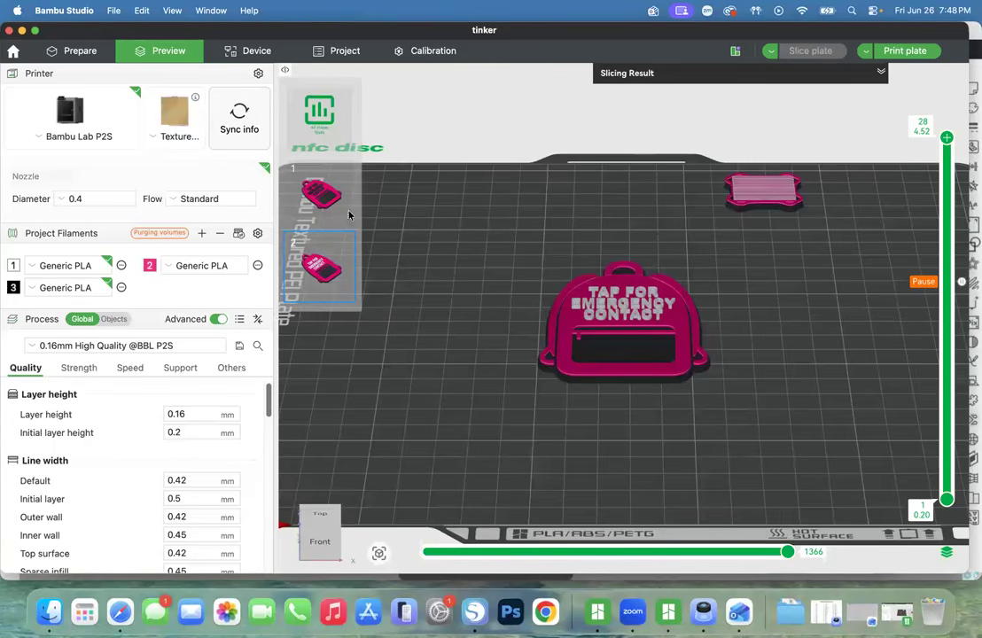
Return to model preparation and make nfc sticker the current plate, centred in the view beside the nfc disc plate.
{"action": "left_click", "coordinate": [73, 53]}
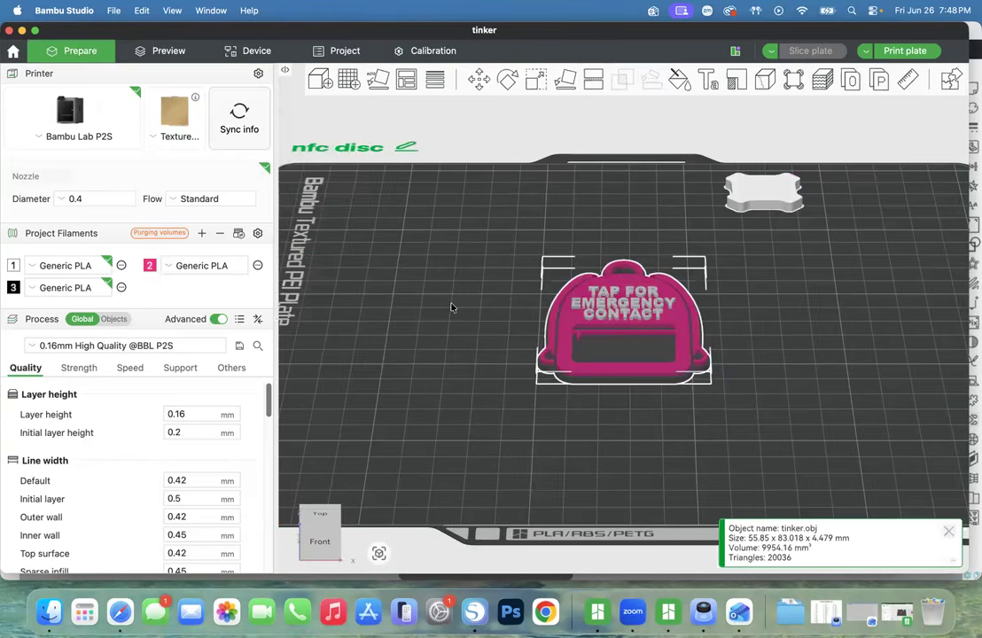
{"action": "scroll", "coordinate": [452, 307], "scroll_direction": "down", "scroll_amount": 5}
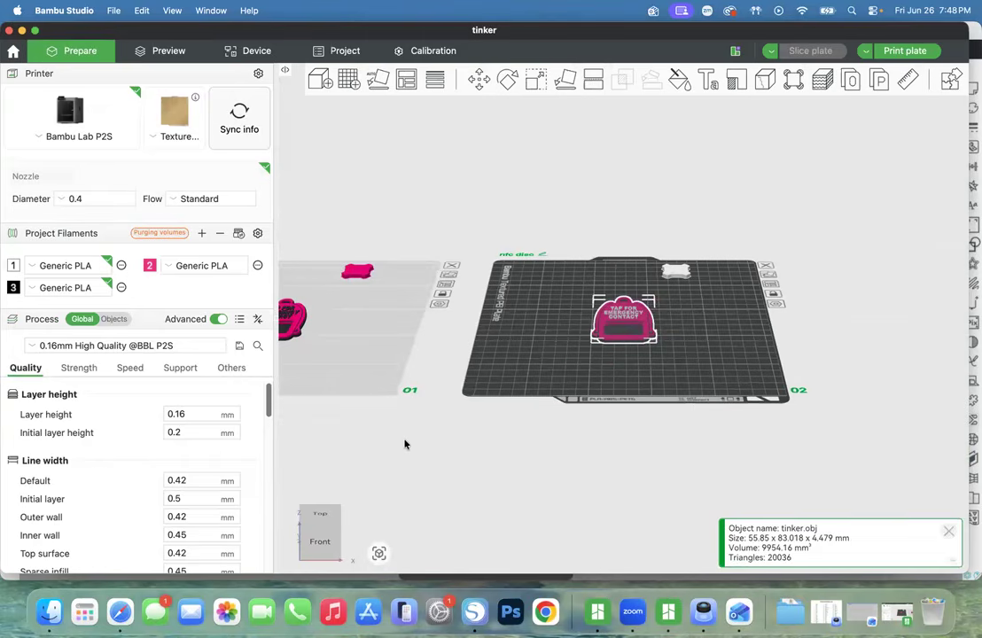
{"action": "left_click", "coordinate": [300, 305]}
{"action": "left_click", "coordinate": [378, 553]}
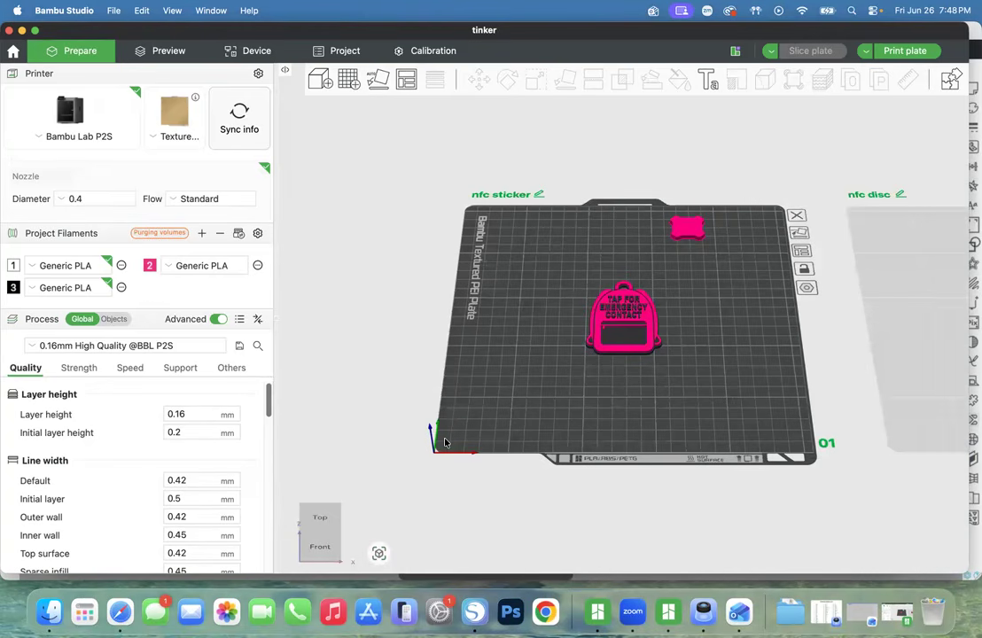
{"action": "scroll", "coordinate": [507, 395], "scroll_direction": "down", "scroll_amount": 1}
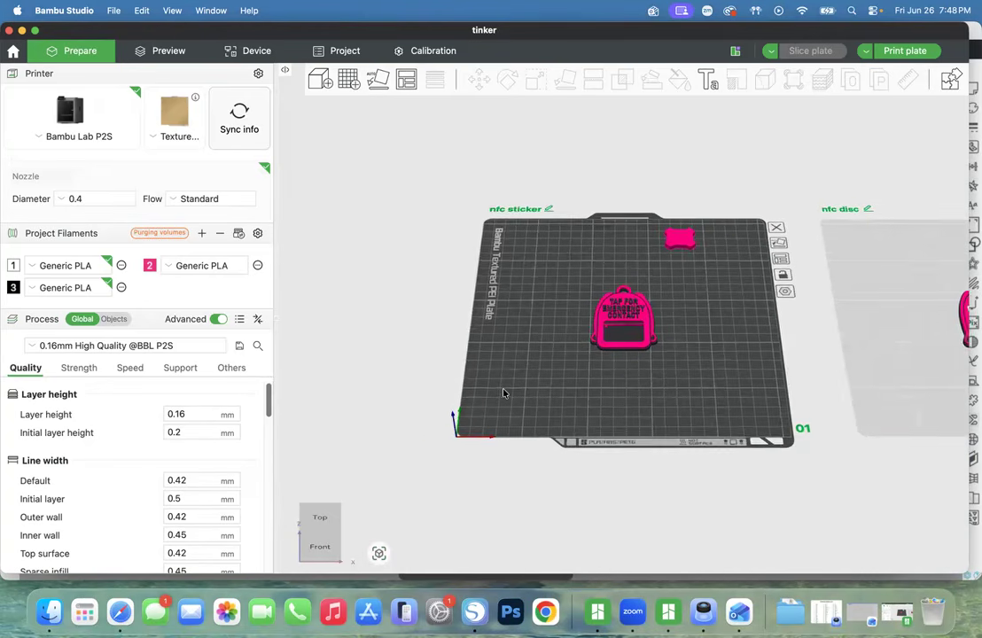
{"action": "scroll", "coordinate": [503, 393], "scroll_direction": "down", "scroll_amount": 2}
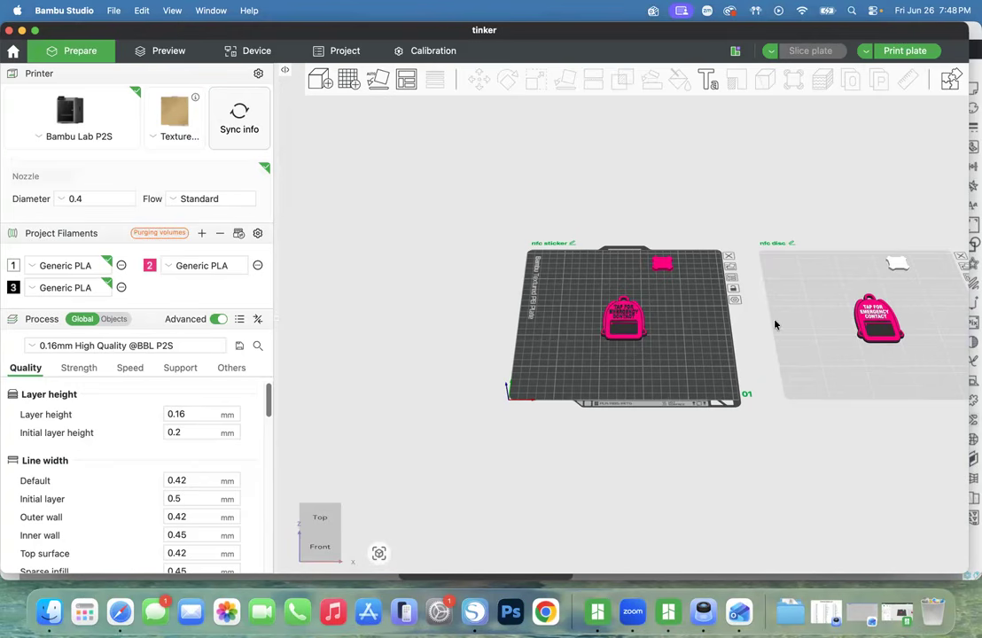
Make nfc disc the current plate and examine its slicing result with filament usage and time estimation.
{"action": "left_click", "coordinate": [814, 339]}
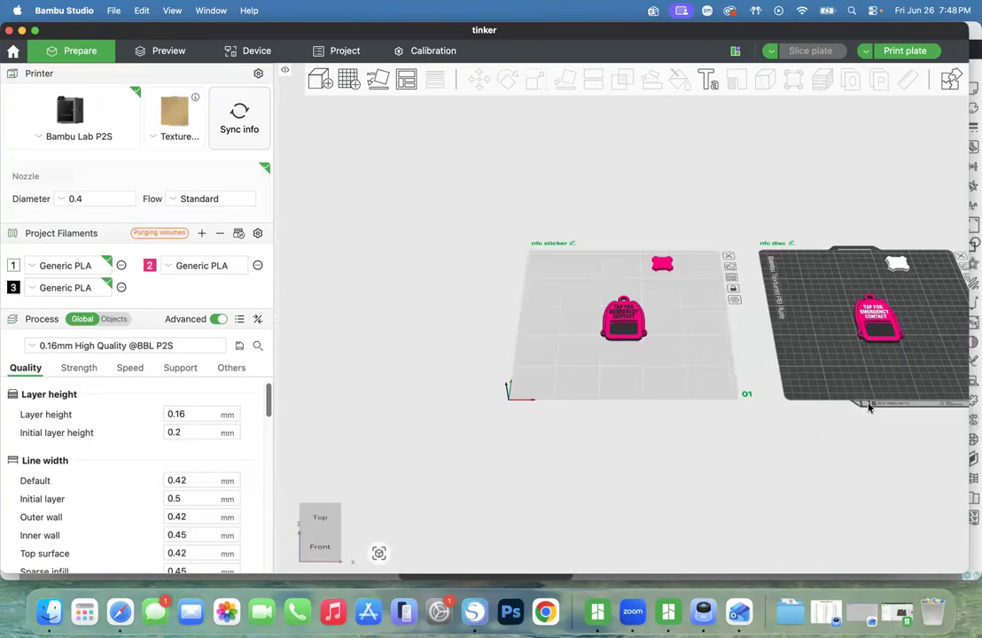
{"action": "left_click", "coordinate": [379, 553]}
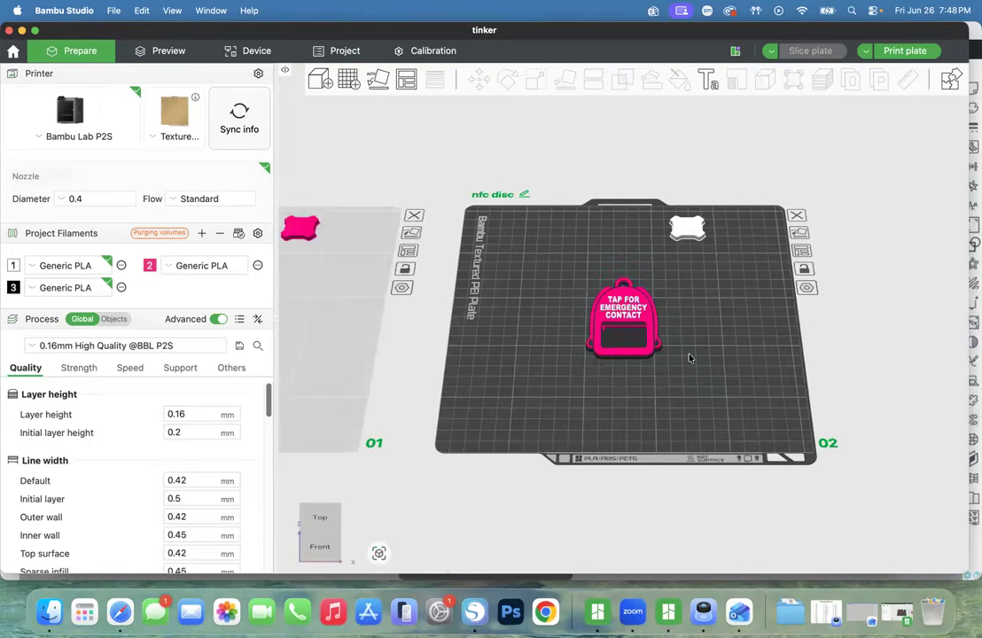
{"action": "scroll", "coordinate": [690, 358], "scroll_direction": "up", "scroll_amount": 5}
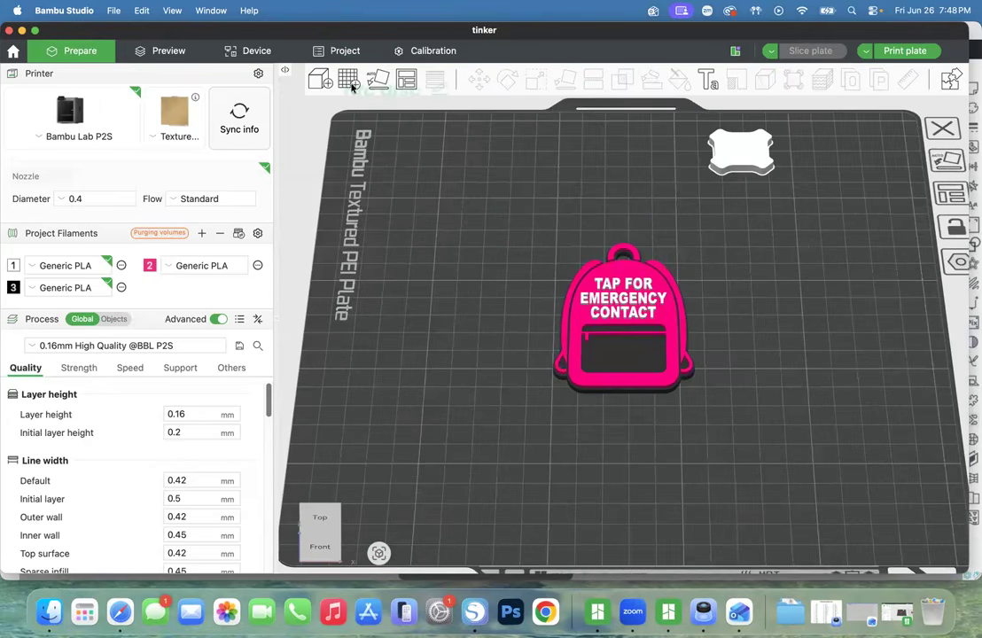
{"action": "left_click", "coordinate": [137, 48]}
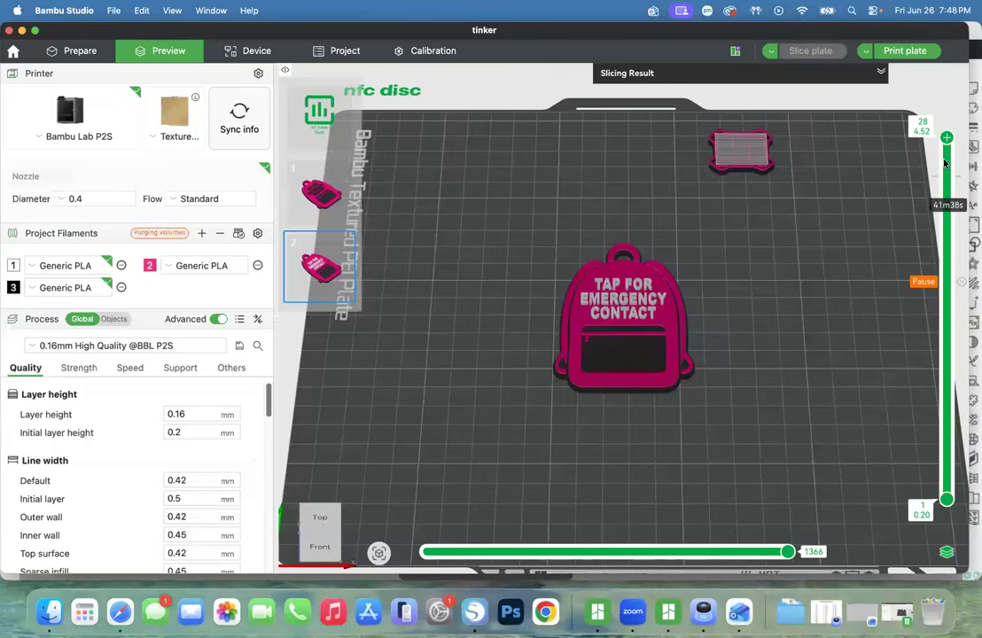
{"action": "left_click", "coordinate": [881, 71]}
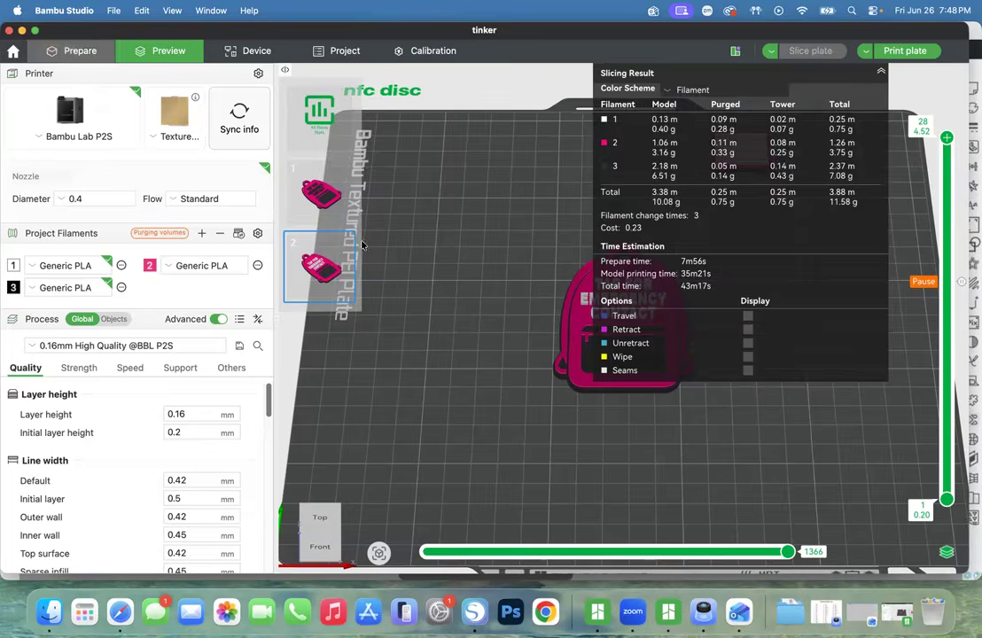
Go back to preparing the nfc sticker plate, inspect its backpack up close and show the per-object list.
{"action": "scroll", "coordinate": [476, 265], "scroll_direction": "down", "scroll_amount": 5}
{"action": "left_click", "coordinate": [356, 382]}
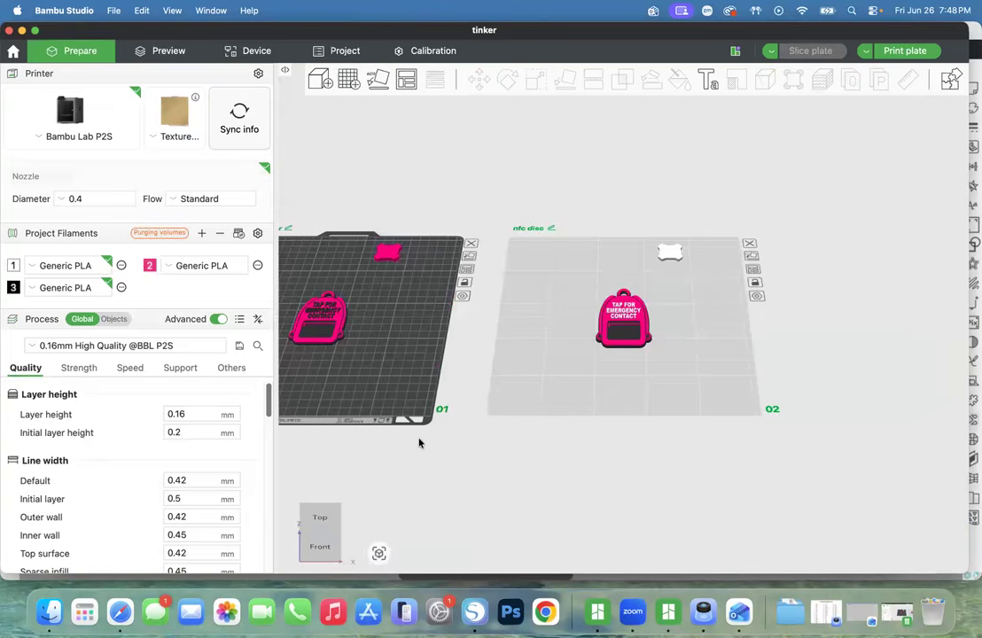
{"action": "left_click", "coordinate": [379, 553]}
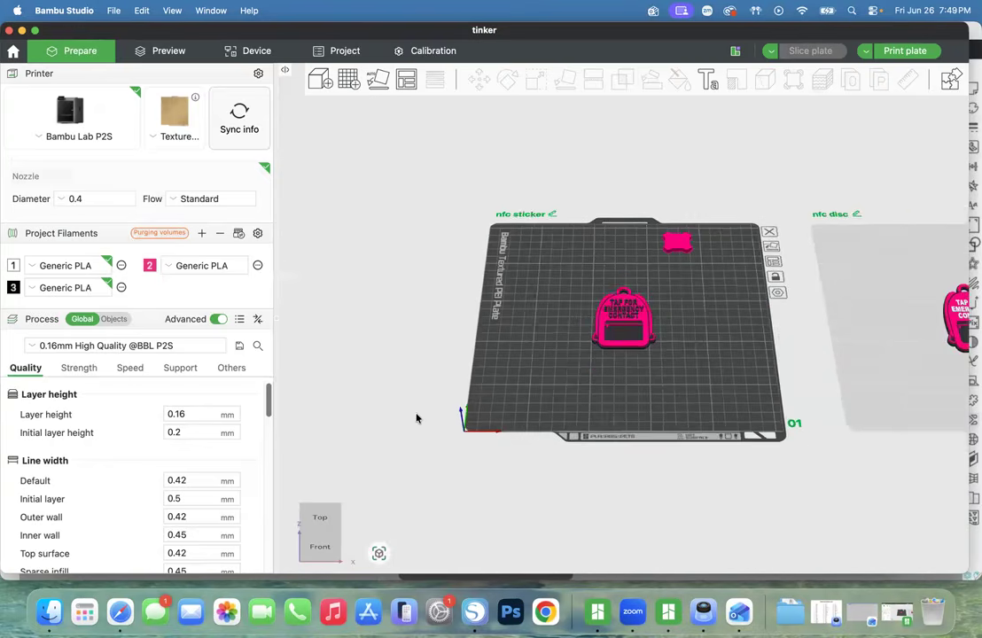
{"action": "scroll", "coordinate": [417, 417], "scroll_direction": "up", "scroll_amount": 10}
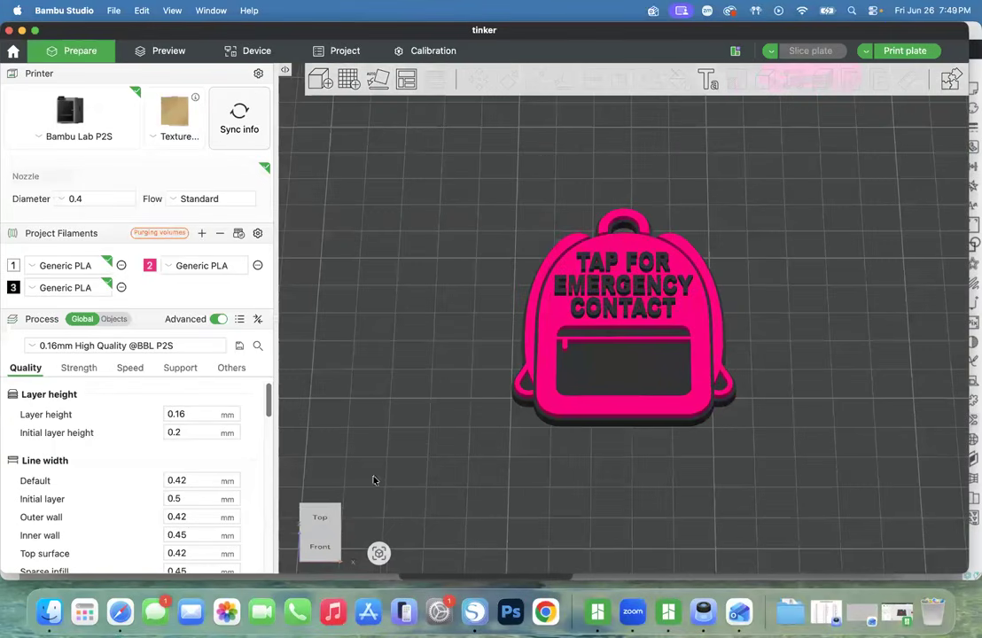
{"action": "left_click", "coordinate": [329, 529]}
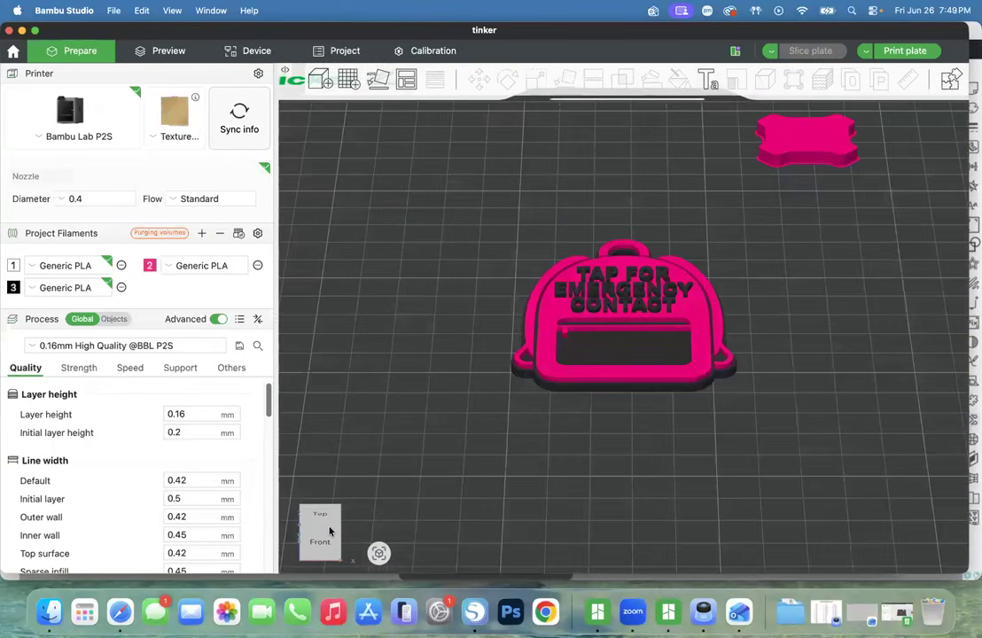
{"action": "left_click", "coordinate": [116, 319]}
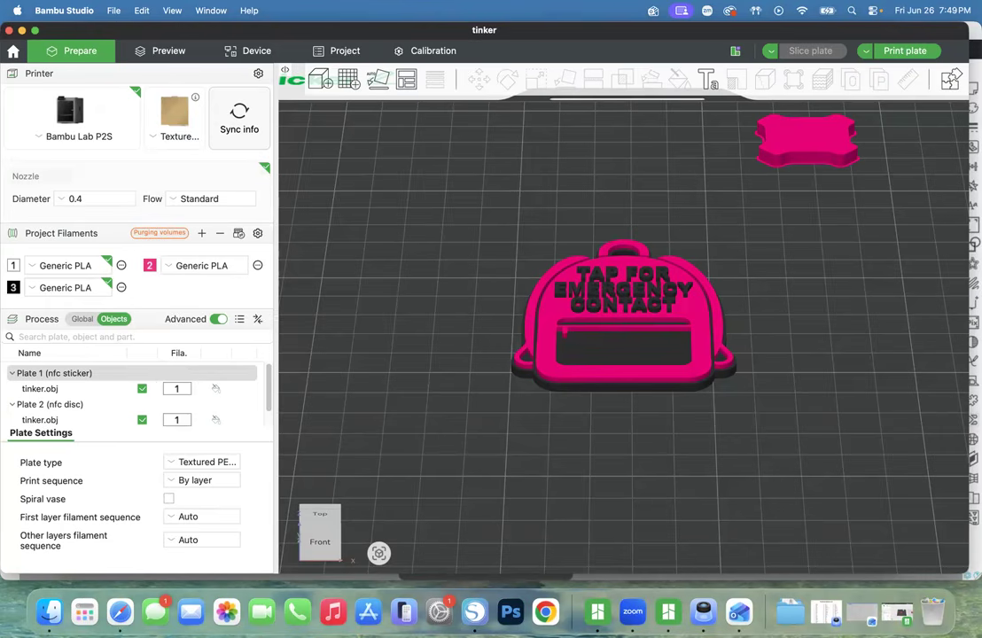
In Tinkercad, ungroup the backpack and move the pink front, black base, emergency text and cylinder hole apart.
{"action": "left_click", "coordinate": [119, 612]}
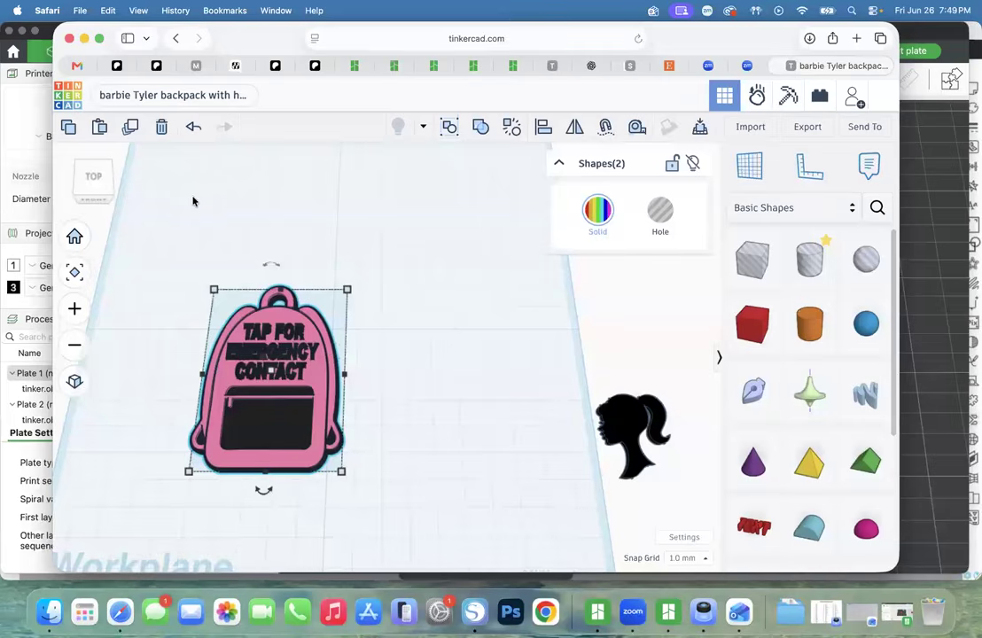
{"action": "left_click", "coordinate": [511, 126]}
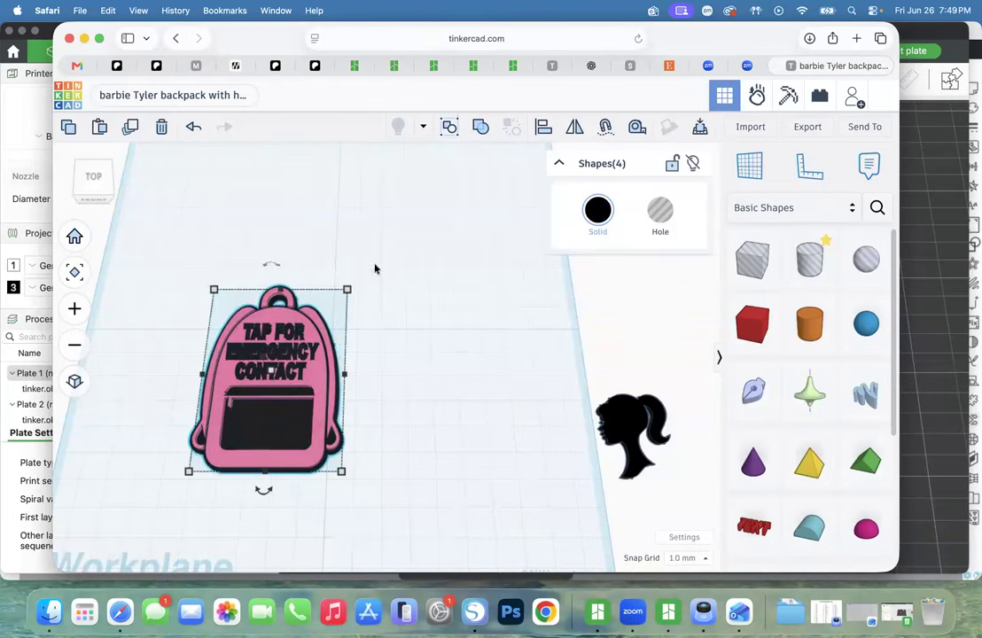
{"action": "left_click", "coordinate": [180, 222]}
{"action": "left_click_drag", "start_coordinate": [214, 326], "coordinate": [438, 328]}
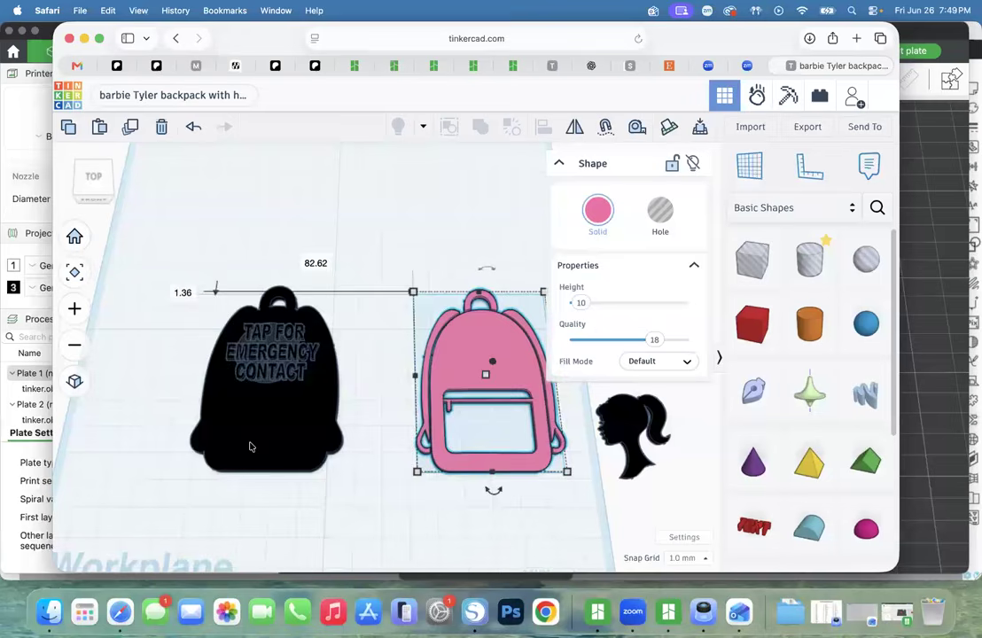
{"action": "left_click_drag", "start_coordinate": [252, 447], "coordinate": [419, 463]}
{"action": "left_click_drag", "start_coordinate": [263, 373], "coordinate": [280, 466]}
{"action": "left_click_drag", "start_coordinate": [282, 355], "coordinate": [294, 249]}
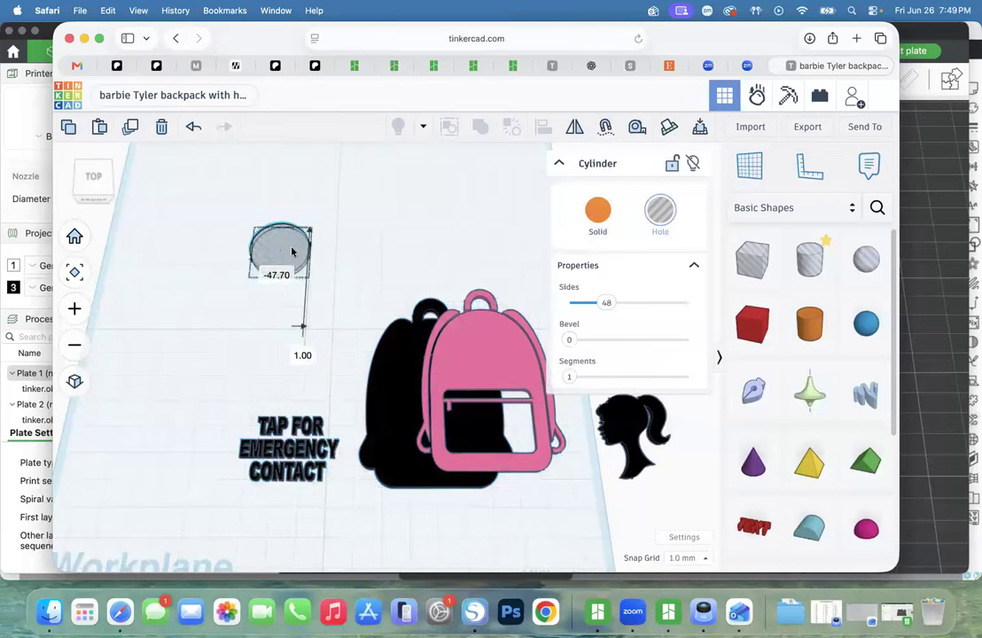
{"action": "left_click", "coordinate": [309, 278]}
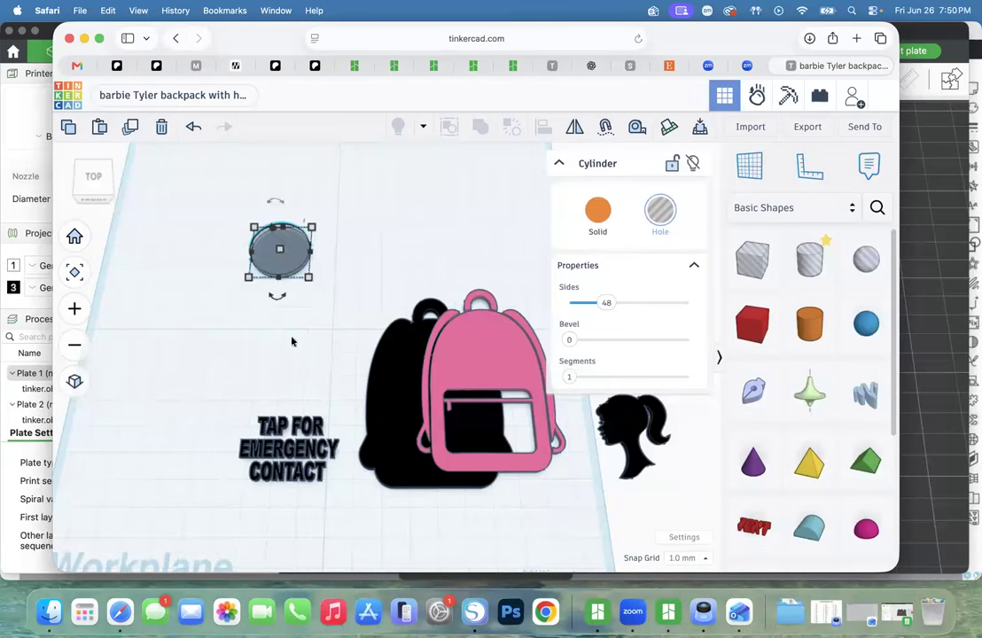
Switch back to Bambu Studio, leave the nfc sticker plate's name as it is and select its tinker.obj model.
{"action": "left_click", "coordinate": [928, 479]}
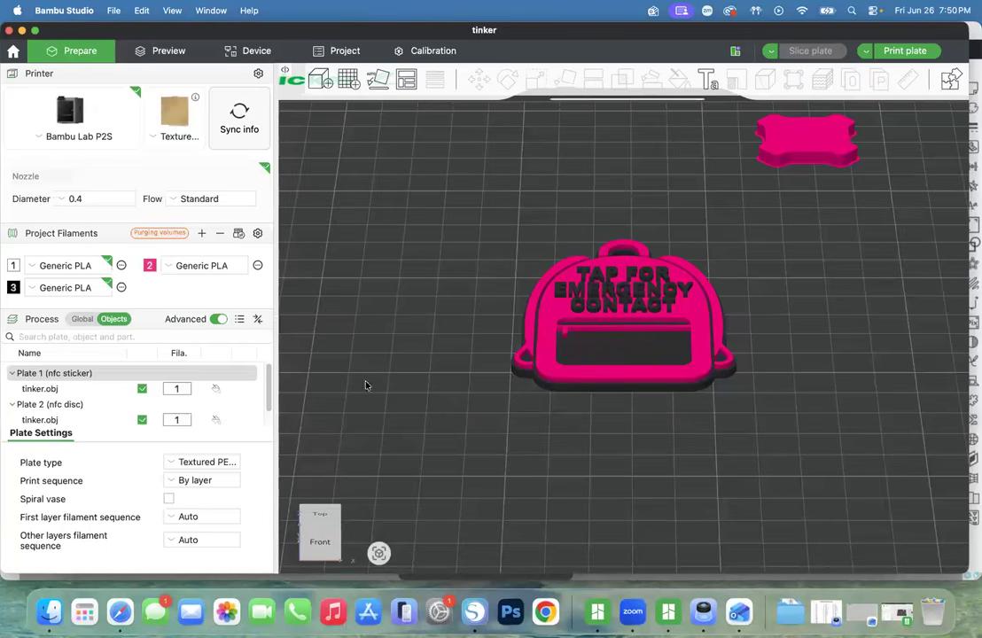
{"action": "double_click", "coordinate": [66, 373]}
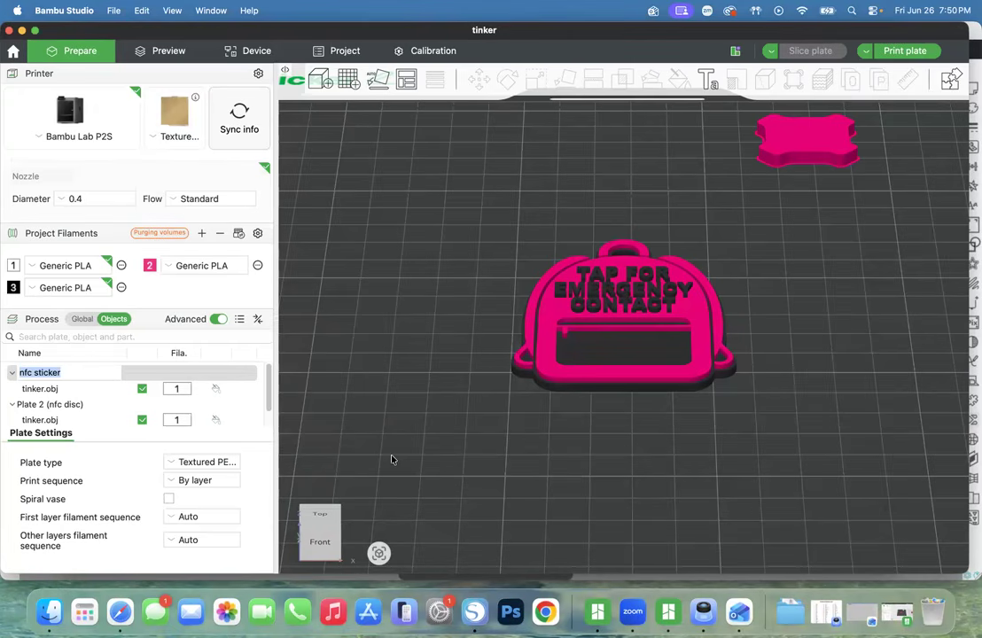
{"action": "key", "text": "Return"}
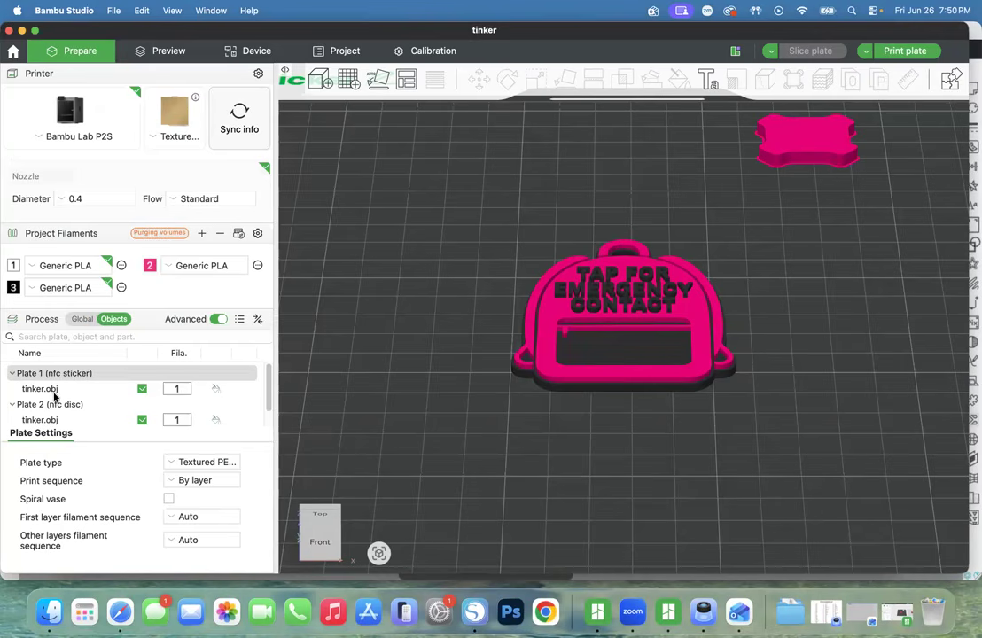
{"action": "left_click", "coordinate": [54, 391]}
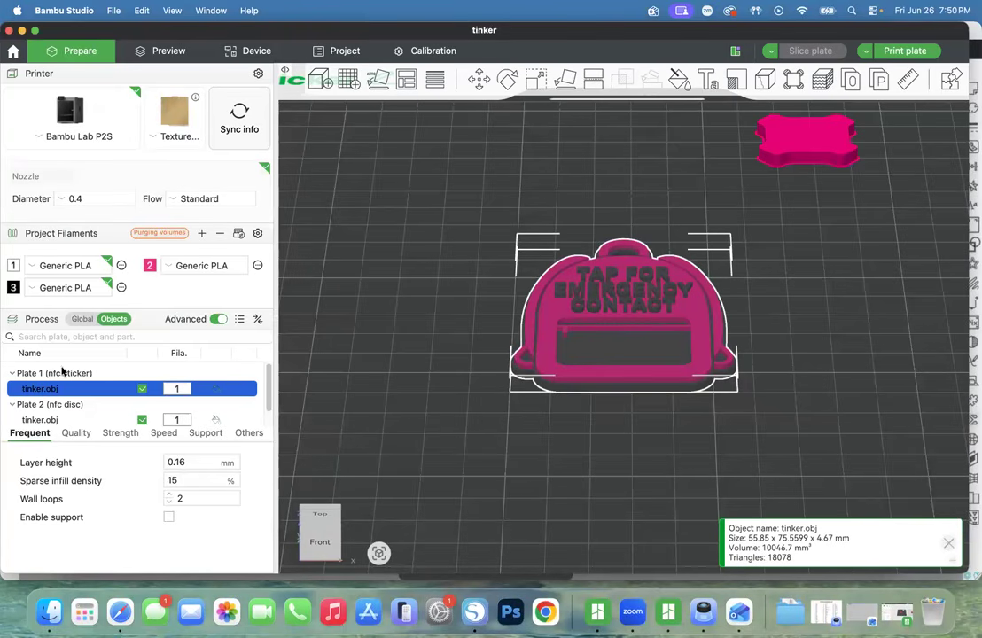
{"action": "left_click", "coordinate": [82, 319]}
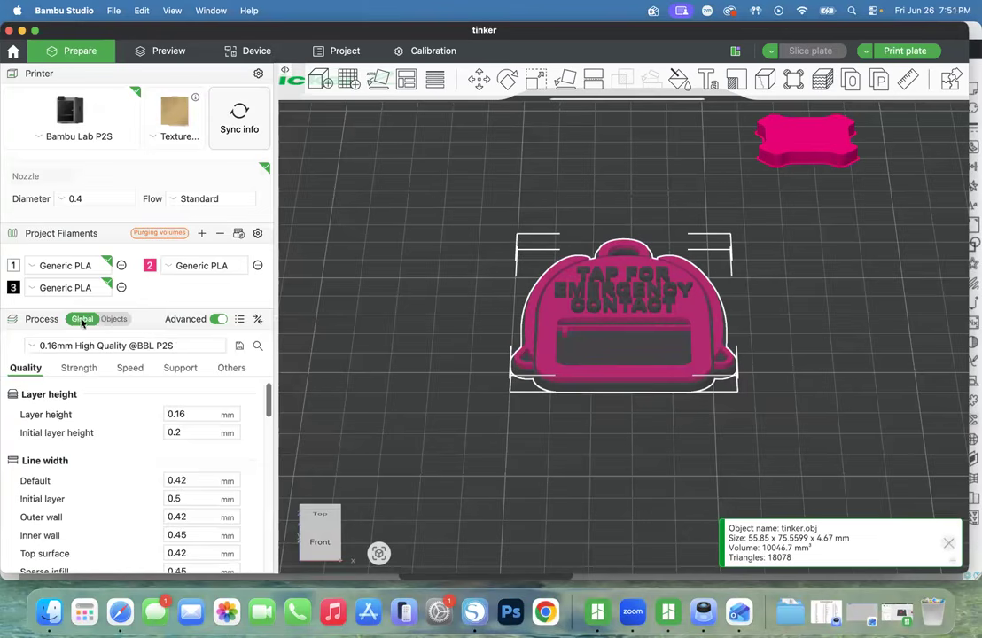
{"action": "left_click", "coordinate": [116, 320]}
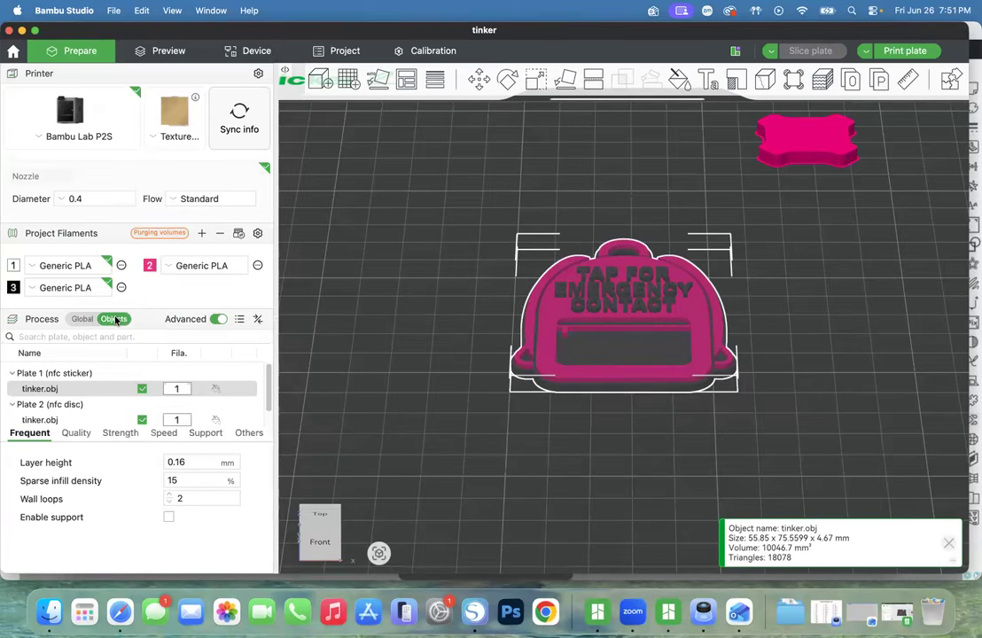
{"action": "double_click", "coordinate": [40, 388]}
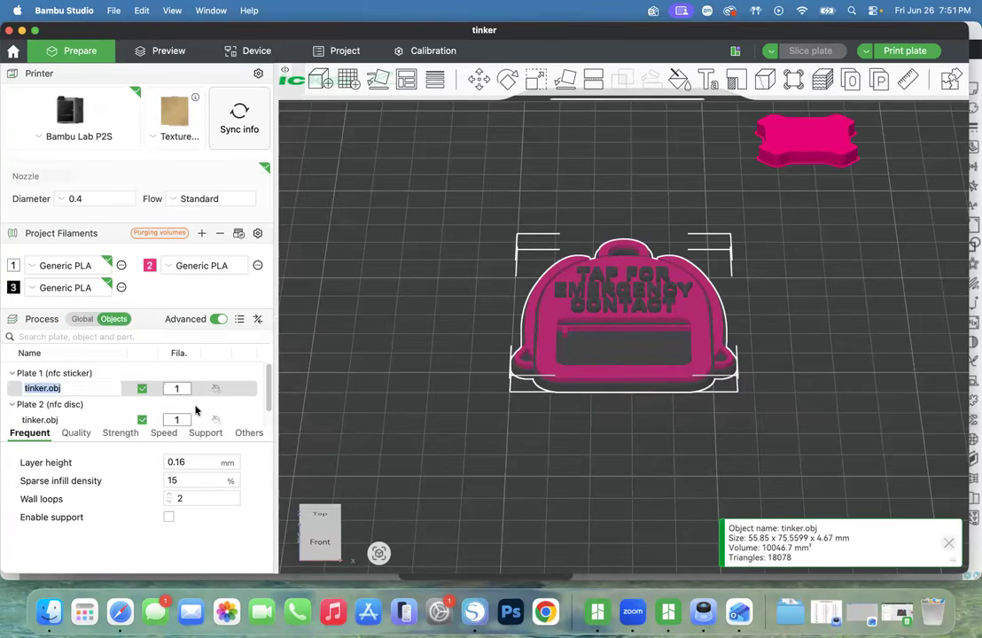
{"action": "double_click", "coordinate": [76, 389]}
{"action": "left_click", "coordinate": [63, 373]}
Add a text part to the nfc sticker plate's tinker.obj and set its font to Arial Black.
{"action": "left_click", "coordinate": [103, 388]}
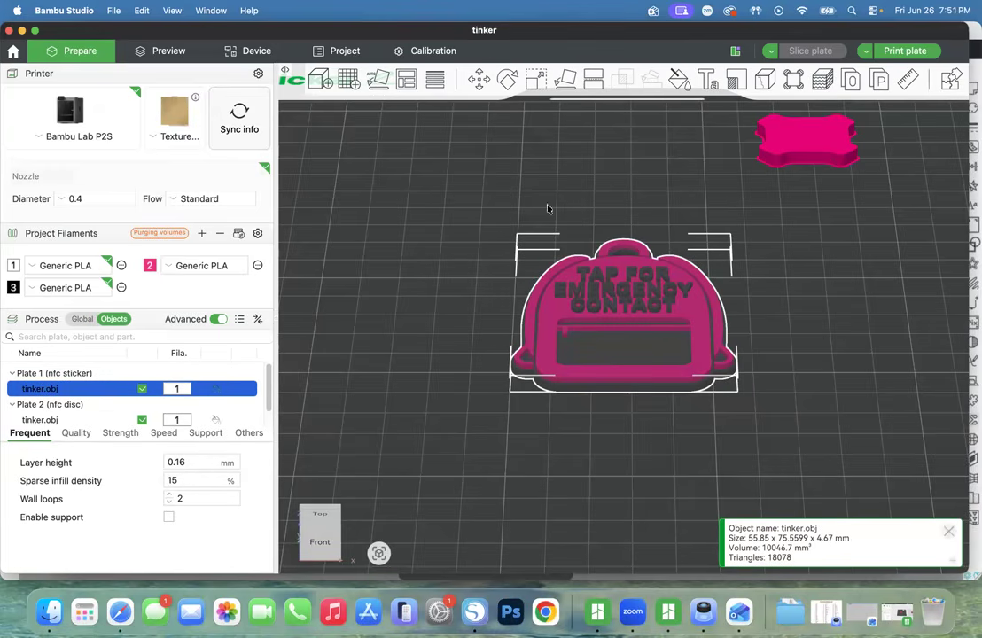
{"action": "left_click", "coordinate": [706, 78]}
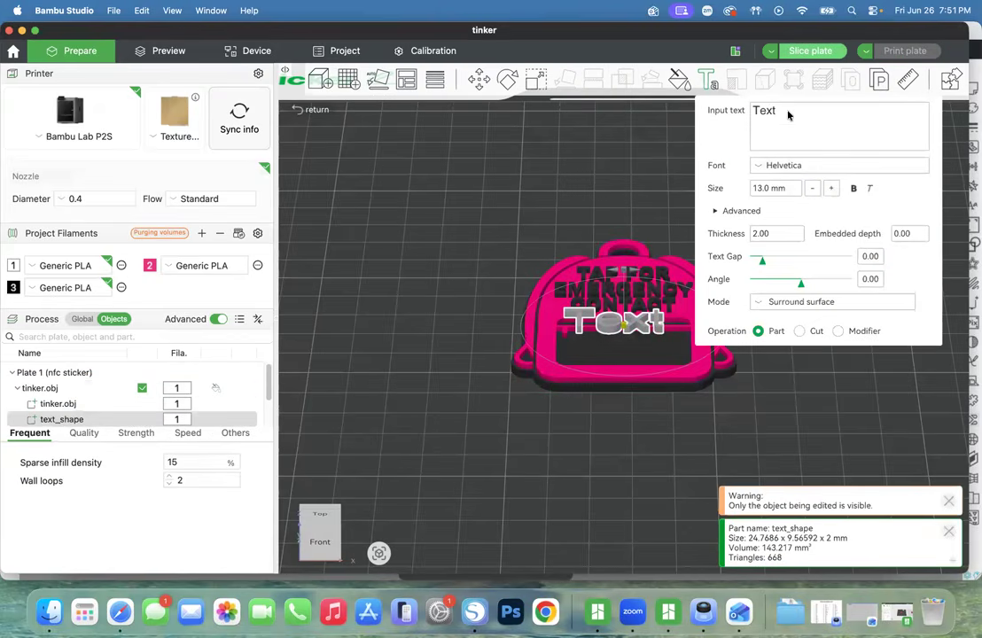
{"action": "left_click", "coordinate": [796, 165]}
{"action": "scroll", "coordinate": [802, 259], "scroll_direction": "up", "scroll_amount": 2}
{"action": "scroll", "coordinate": [802, 260], "scroll_direction": "up", "scroll_amount": 10}
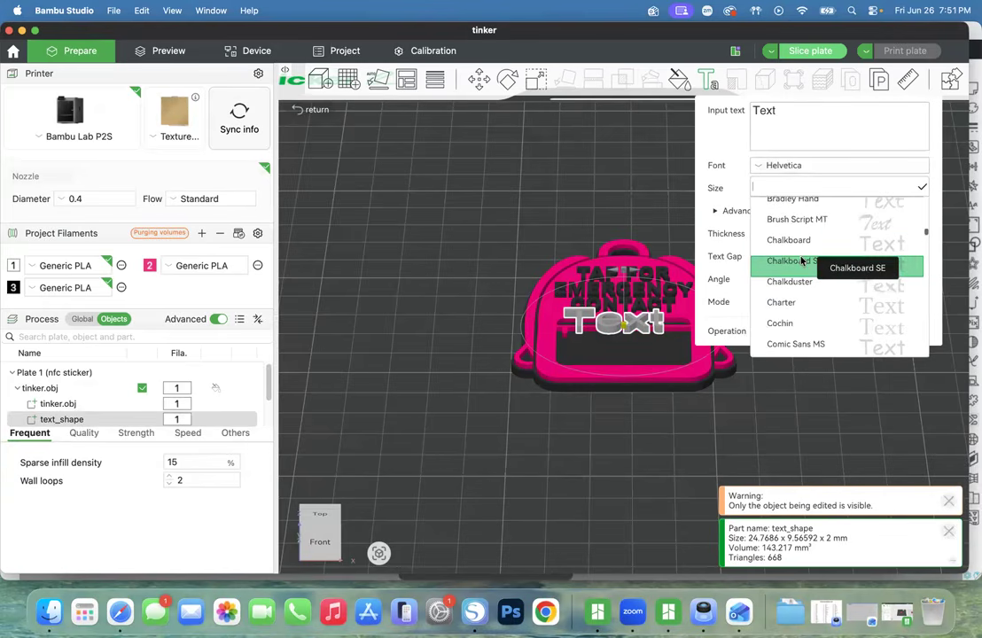
{"action": "scroll", "coordinate": [801, 260], "scroll_direction": "up", "scroll_amount": 10}
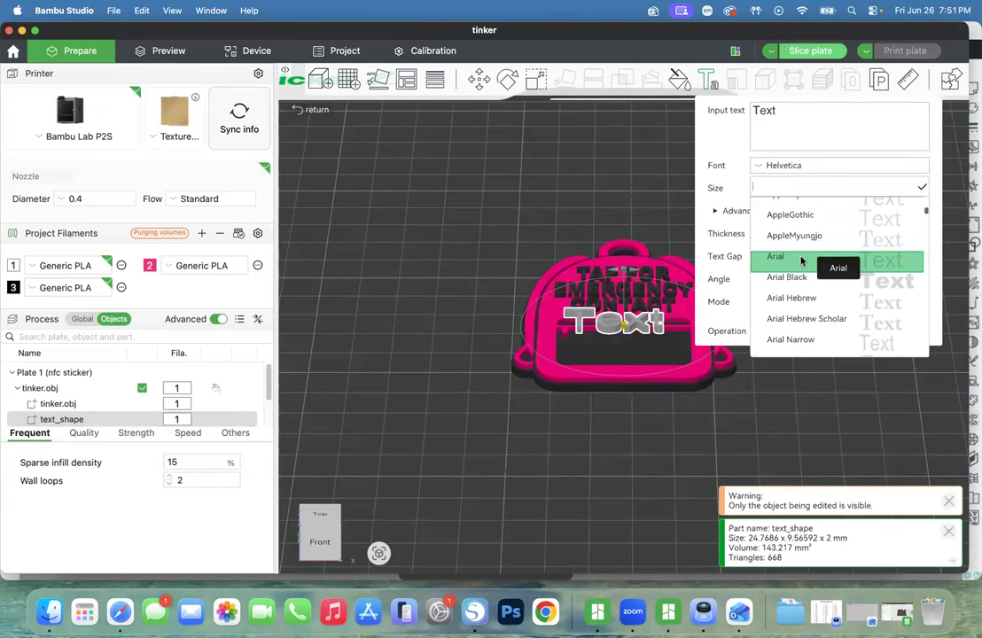
{"action": "left_click", "coordinate": [797, 278]}
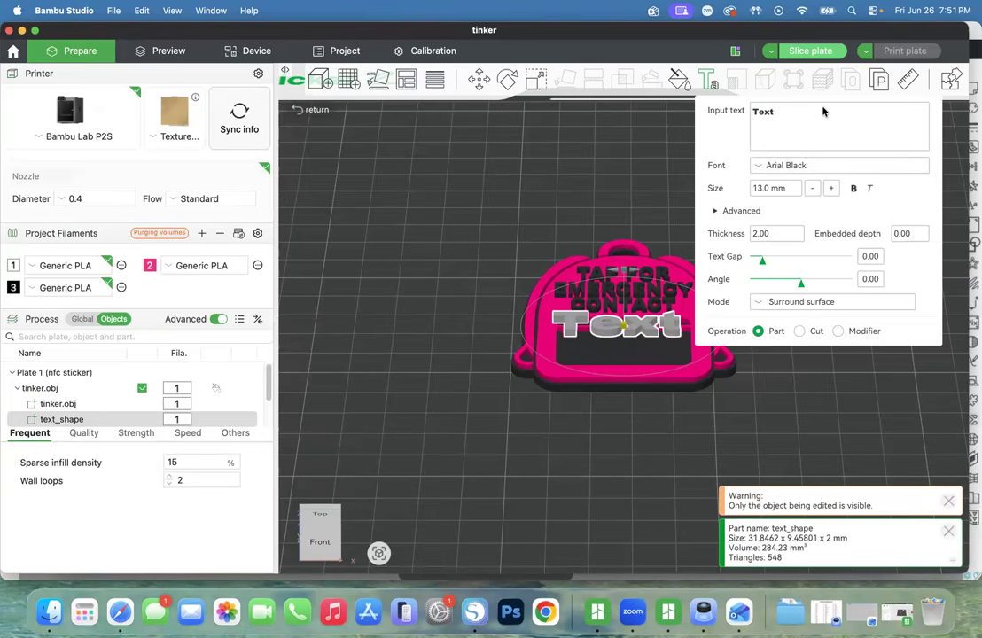
Reduce the new text part's size to 11.3 mm.
{"action": "left_click", "coordinate": [812, 188]}
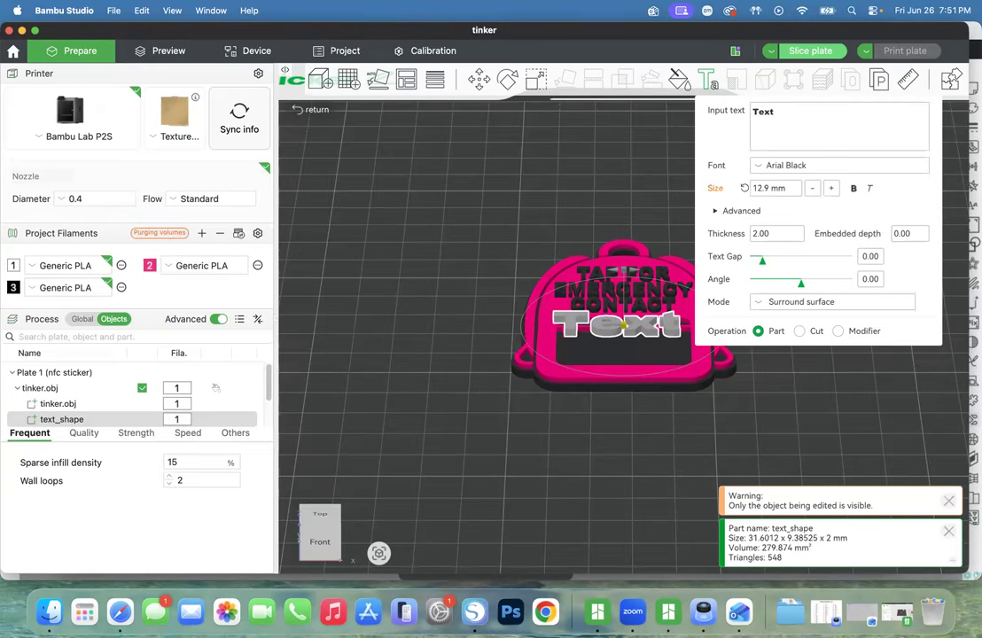
{"action": "left_click", "coordinate": [812, 188]}
{"action": "left_click", "coordinate": [812, 188]}
{"action": "left_click", "coordinate": [812, 188]}
{"action": "left_click", "coordinate": [812, 188]}
{"action": "left_click", "coordinate": [812, 188]}
{"action": "left_click", "coordinate": [813, 188]}
{"action": "left_click", "coordinate": [812, 188]}
{"action": "left_click", "coordinate": [813, 188]}
{"action": "left_click", "coordinate": [812, 188]}
{"action": "left_click", "coordinate": [812, 188]}
{"action": "left_click", "coordinate": [813, 188]}
Replace the placeholder text with the child's first name in capital letters.
{"action": "key", "text": "BackSpace"}
{"action": "key", "text": "BackSpace"}
{"action": "key", "text": "BackSpace"}
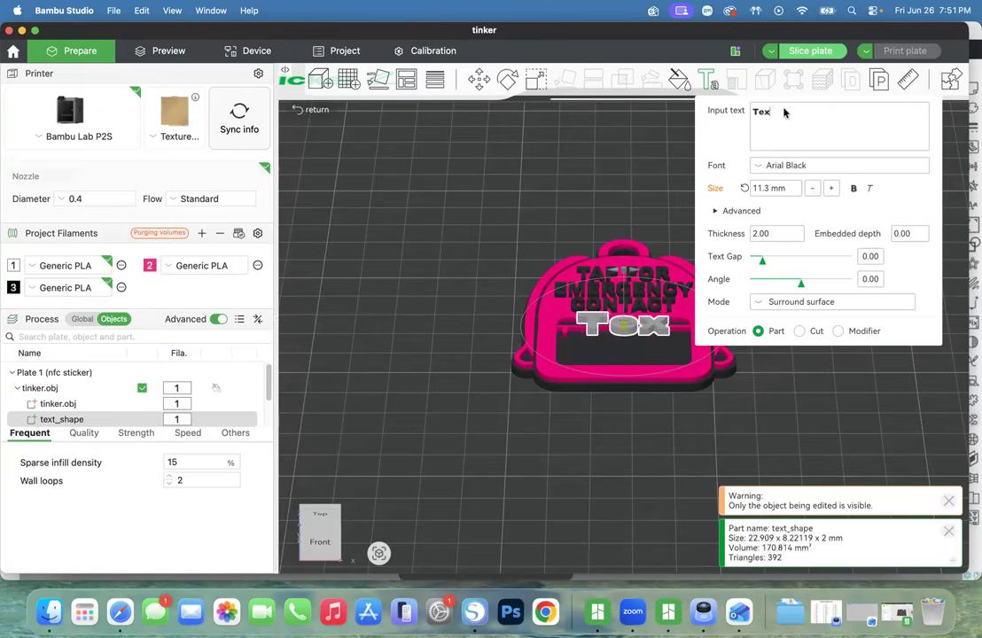
{"action": "type", "text": "YLER"}
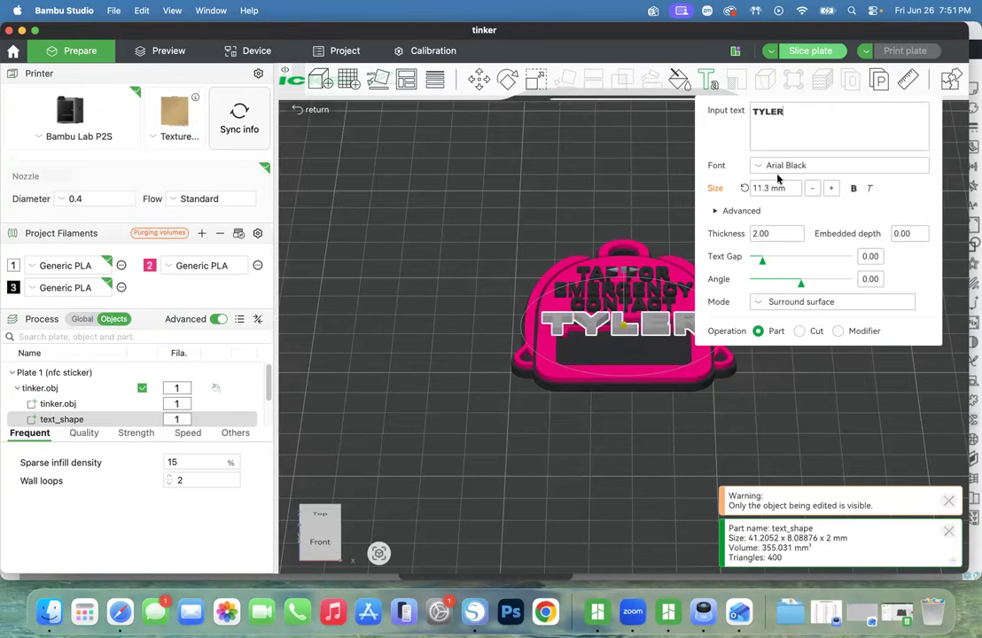
Check the name on the backpack from above and reduce its text size to 10.4 mm.
{"action": "left_click", "coordinate": [318, 532]}
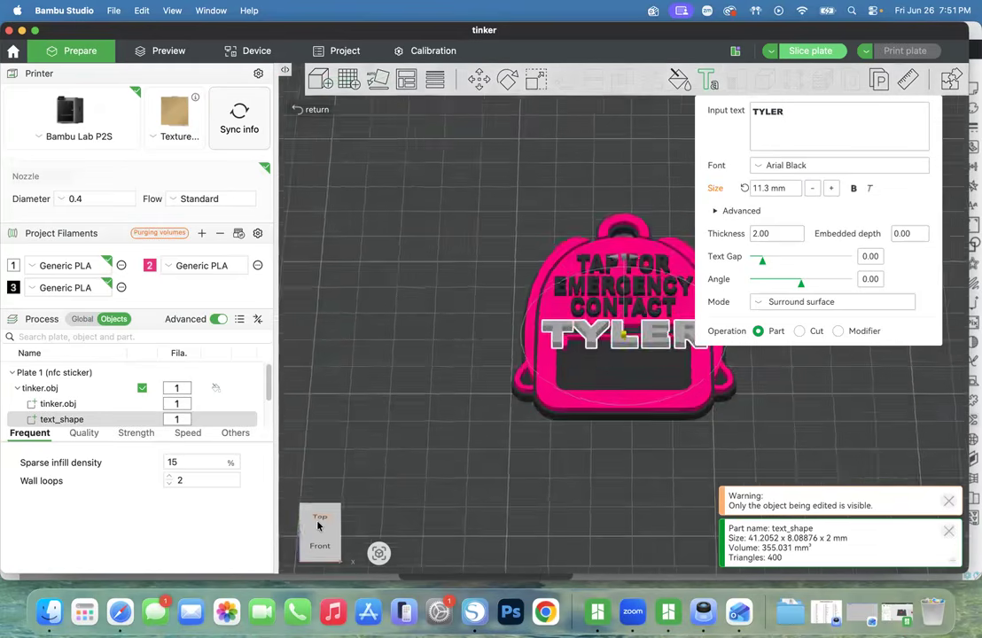
{"action": "left_click_drag", "start_coordinate": [318, 547], "coordinate": [321, 531]}
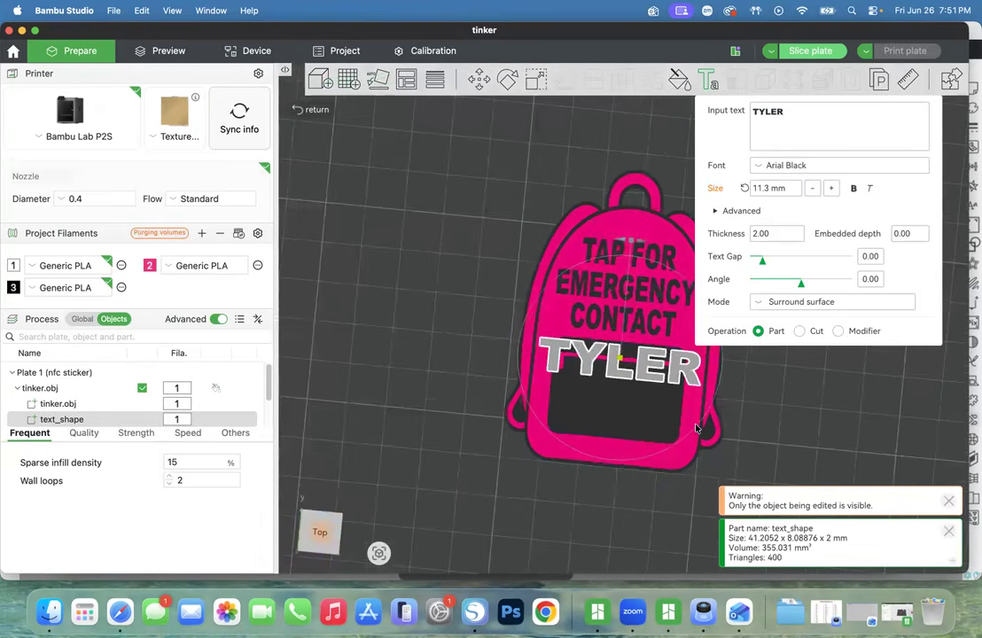
{"action": "left_click", "coordinate": [321, 532]}
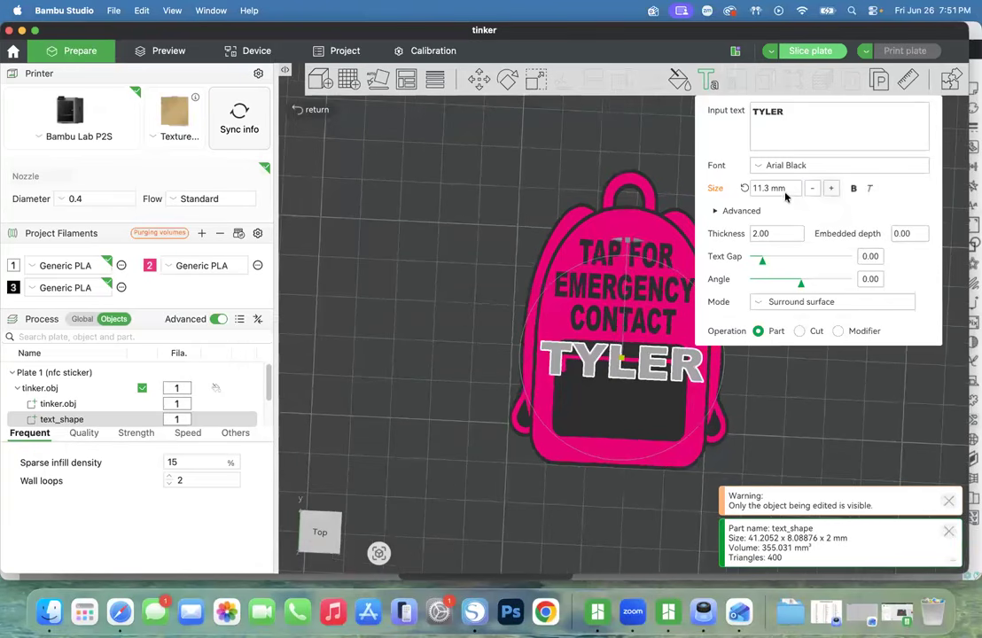
{"action": "left_click", "coordinate": [813, 188]}
{"action": "left_click", "coordinate": [813, 188]}
{"action": "left_click", "coordinate": [814, 188]}
{"action": "left_click", "coordinate": [813, 188]}
{"action": "left_click", "coordinate": [813, 188]}
{"action": "left_click", "coordinate": [813, 188]}
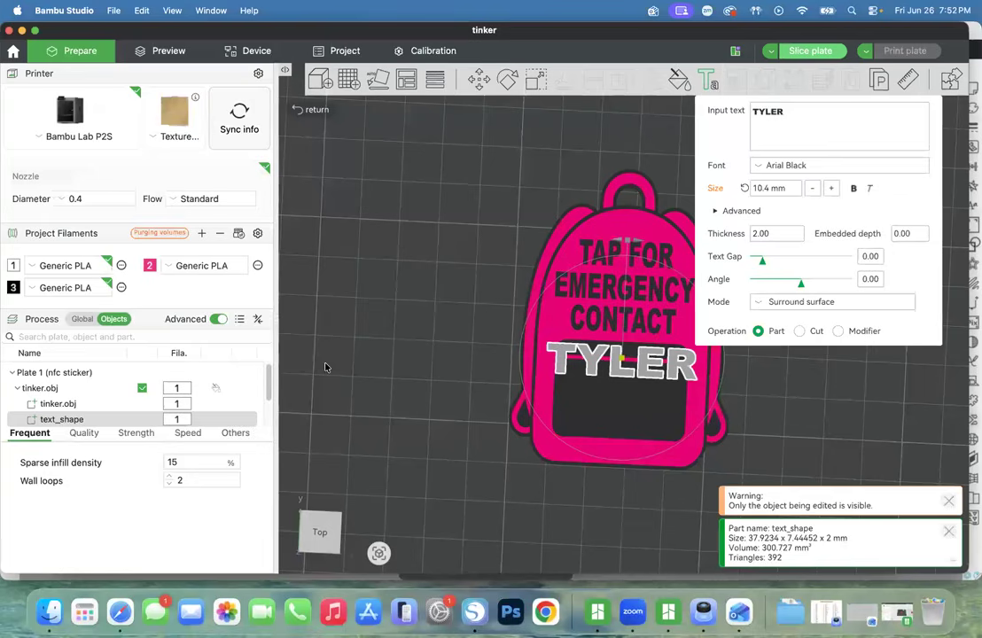
Move the name text down into the black pocket area of the backpack.
{"action": "left_click", "coordinate": [315, 533]}
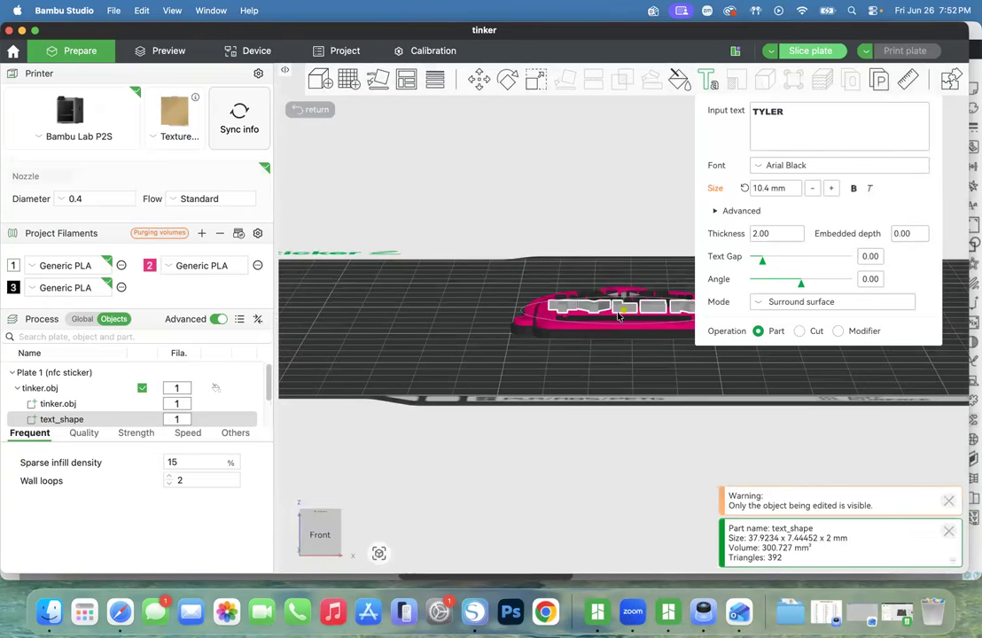
{"action": "left_click", "coordinate": [315, 514]}
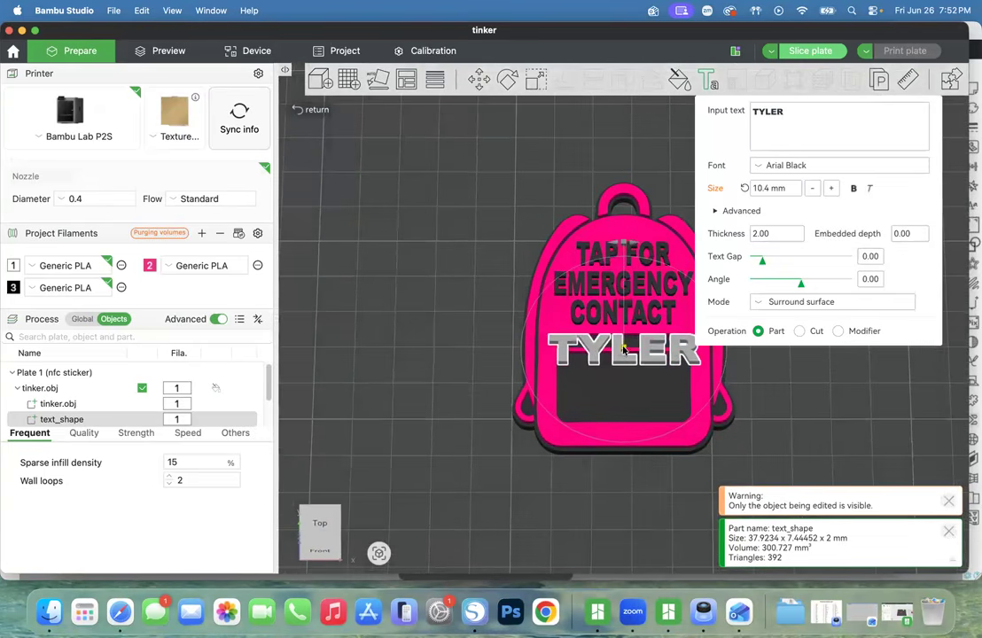
{"action": "left_click_drag", "start_coordinate": [623, 358], "coordinate": [623, 393]}
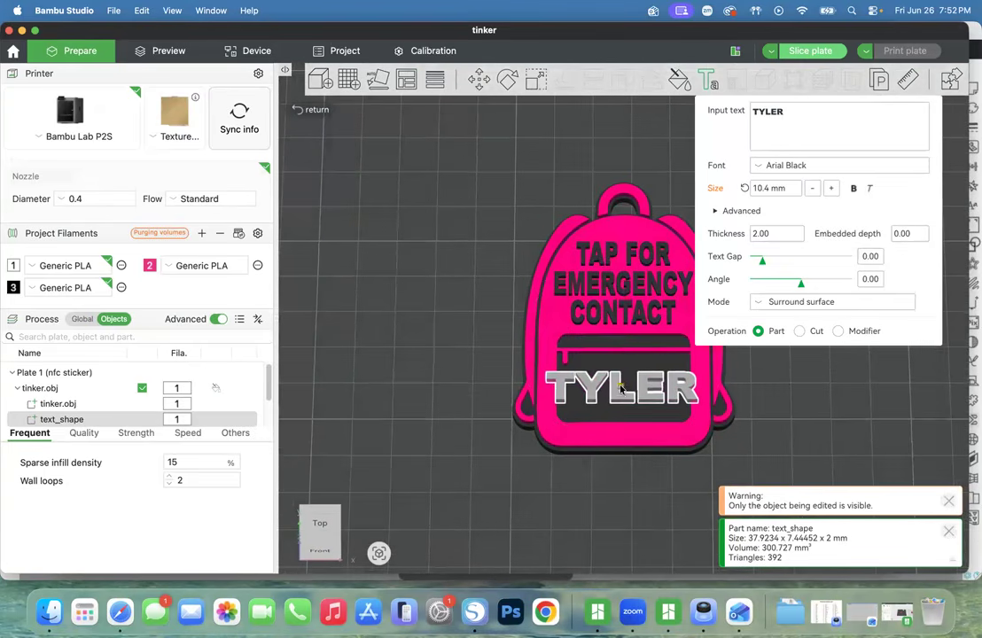
Try a thickness of 1.50 for the name text and check its height from the front.
{"action": "left_click", "coordinate": [325, 548]}
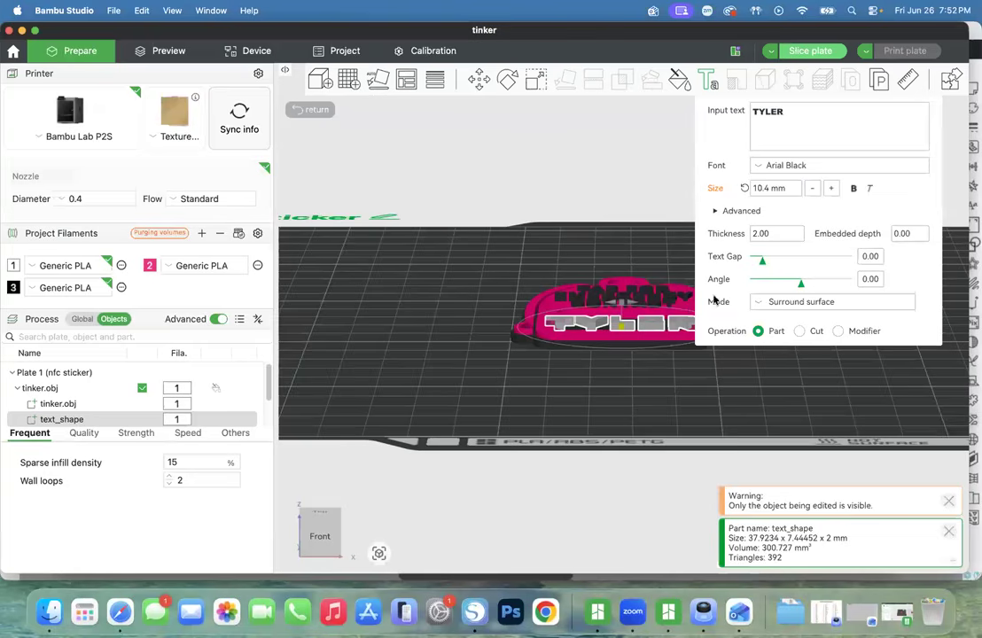
{"action": "double_click", "coordinate": [766, 234]}
{"action": "type", "text": "1.50"}
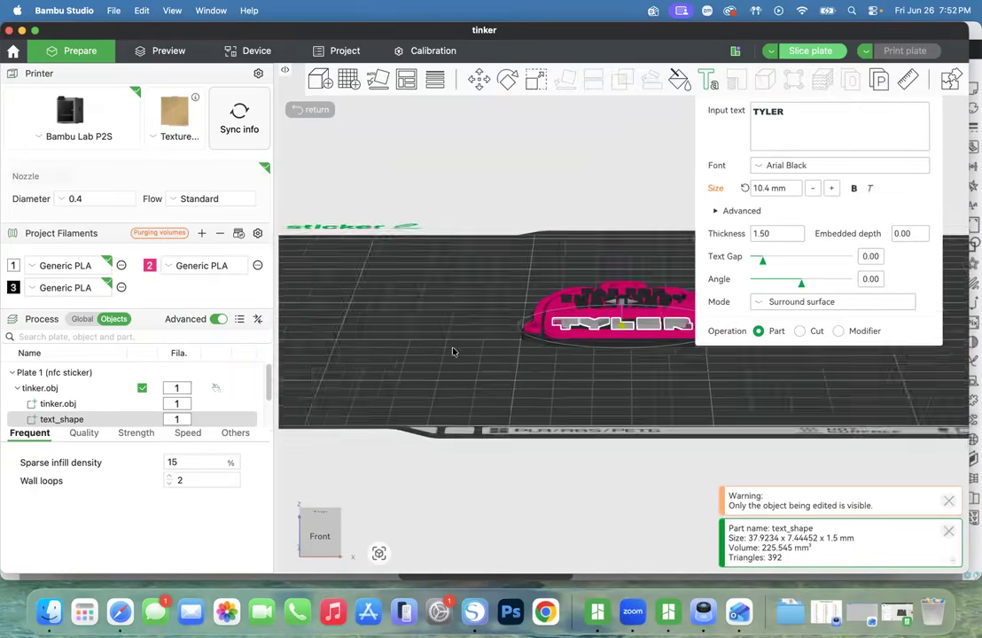
{"action": "type", "text": "z"}
{"action": "mouse_move", "coordinate": [312, 537]}
{"action": "left_mouse_down"}
{"action": "mouse_move", "coordinate": [326, 535]}
{"action": "mouse_move", "coordinate": [314, 541]}
{"action": "left_mouse_up"}
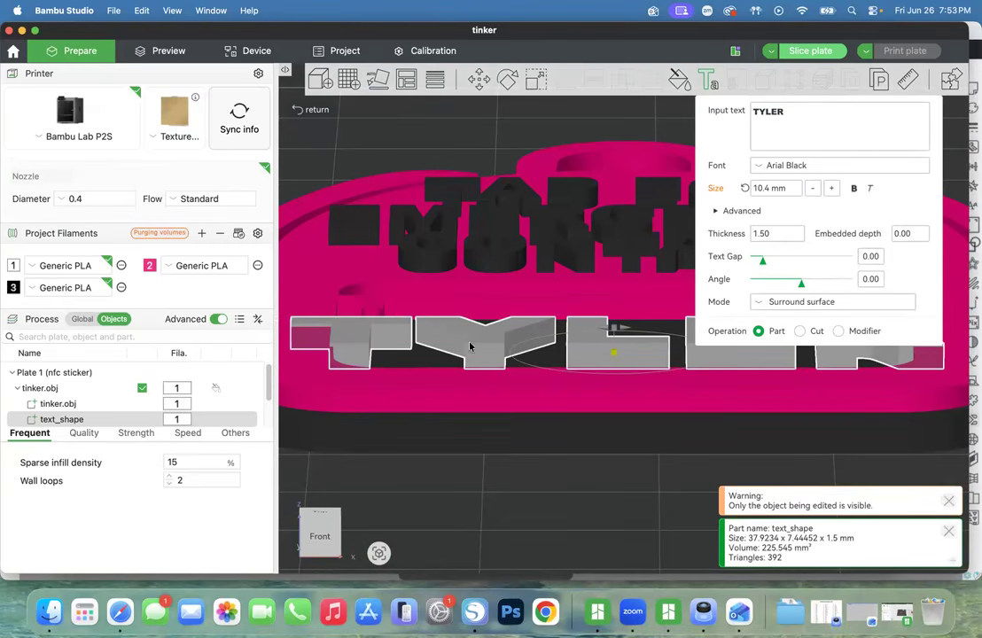
Set the name text's thickness to 2 mm and finish editing the text.
{"action": "double_click", "coordinate": [773, 234]}
{"action": "type", "text": "2"}
{"action": "key", "text": "Return"}
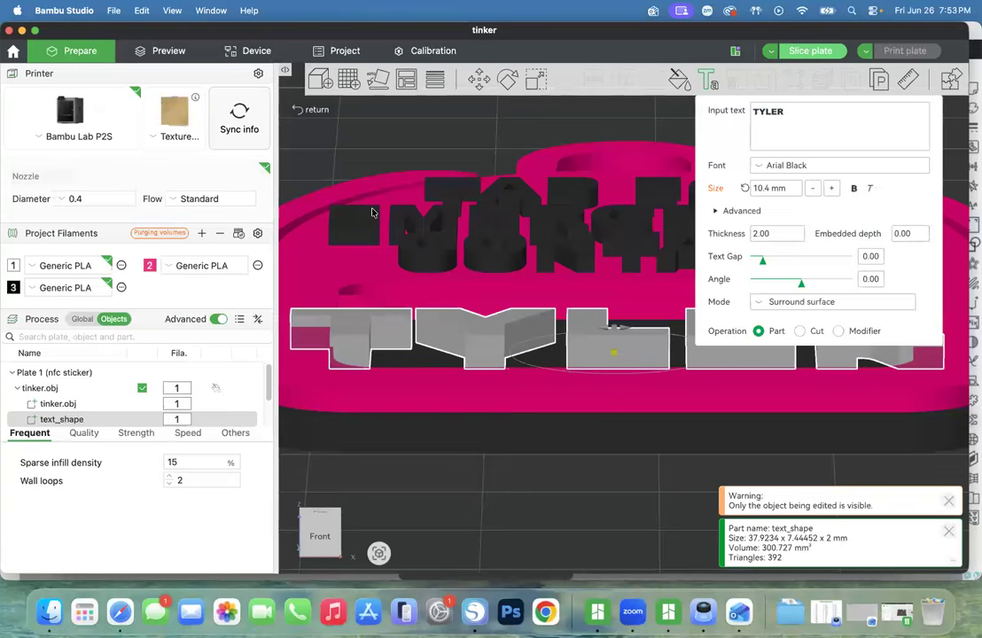
{"action": "left_click", "coordinate": [302, 112]}
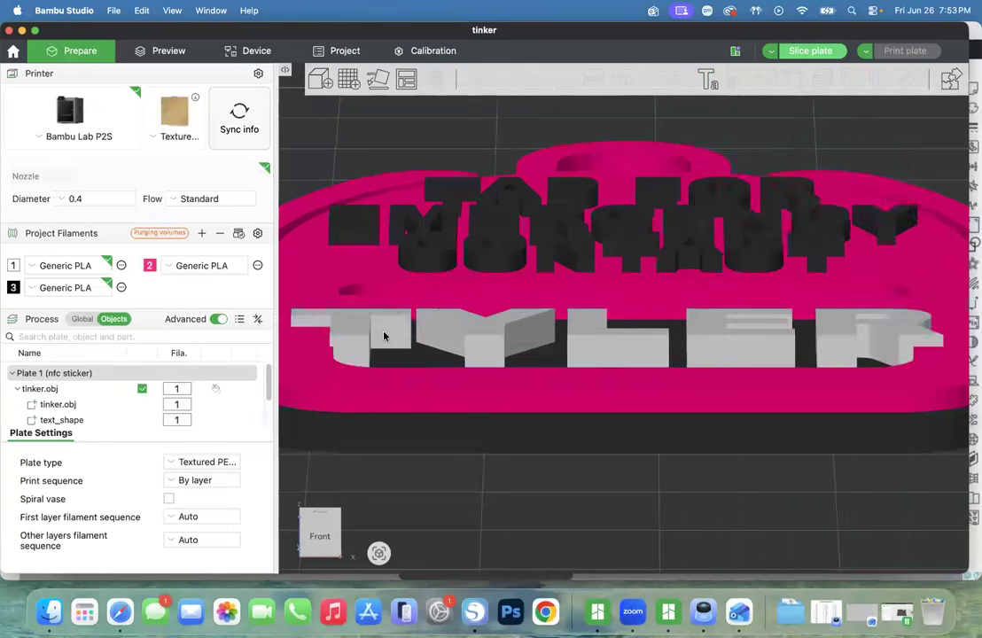
Scale the name text non-uniformly to about 30.5 x 11.2 x 1.6 mm so it fits inside the backpack's pocket.
{"action": "scroll", "coordinate": [384, 333], "scroll_direction": "up", "scroll_amount": 5}
{"action": "scroll", "coordinate": [384, 334], "scroll_direction": "down", "scroll_amount": 8}
{"action": "left_click", "coordinate": [317, 530]}
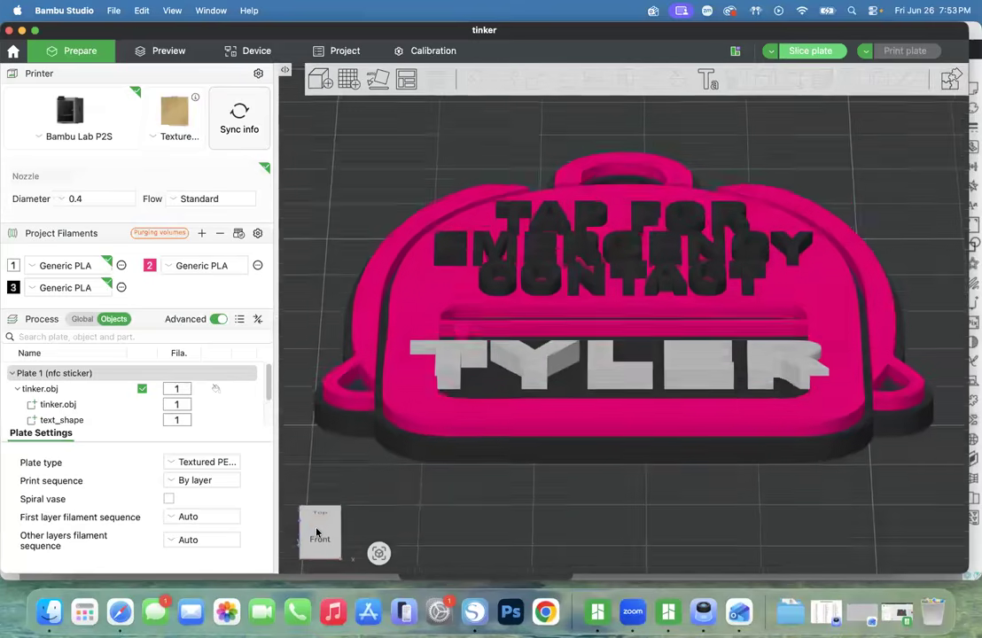
{"action": "scroll", "coordinate": [506, 408], "scroll_direction": "down", "scroll_amount": 5}
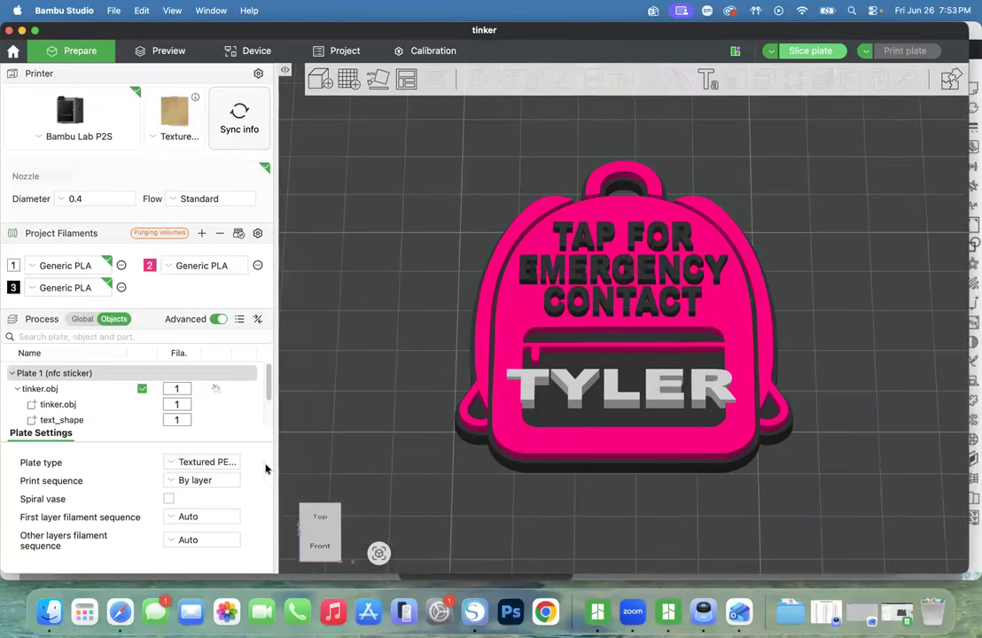
{"action": "left_click", "coordinate": [76, 422]}
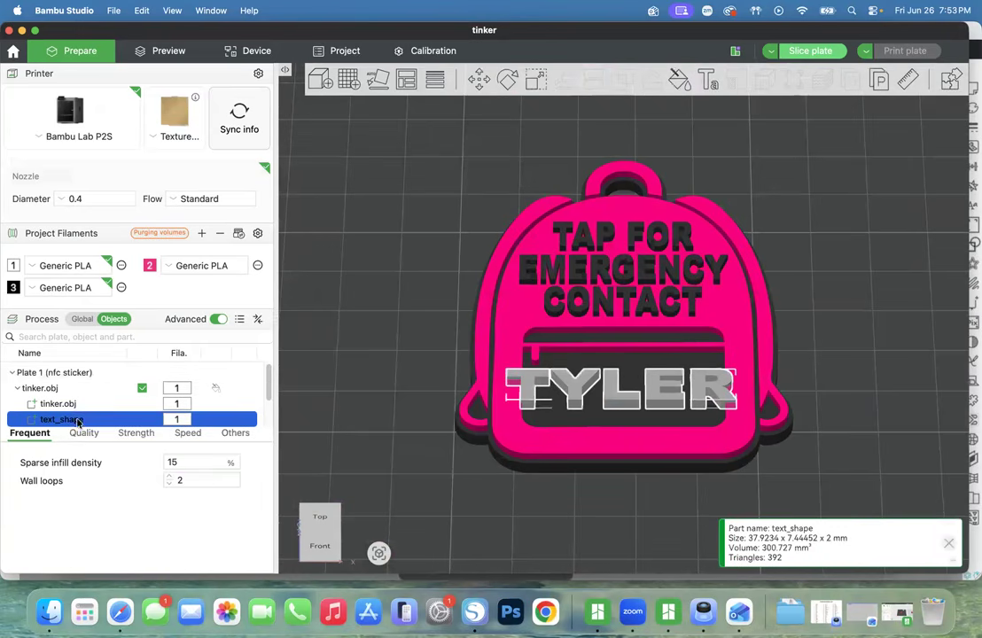
{"action": "left_click", "coordinate": [535, 80]}
{"action": "left_click", "coordinate": [542, 158]}
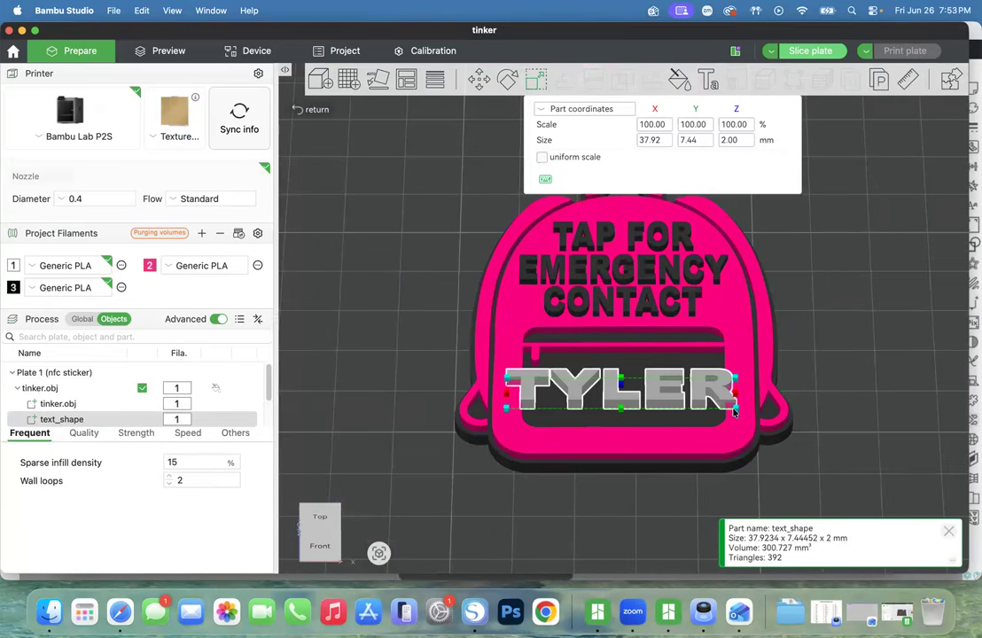
{"action": "left_click_drag", "start_coordinate": [734, 410], "coordinate": [710, 404]}
{"action": "left_click_drag", "start_coordinate": [620, 381], "coordinate": [618, 369]}
{"action": "left_click_drag", "start_coordinate": [711, 418], "coordinate": [719, 417]}
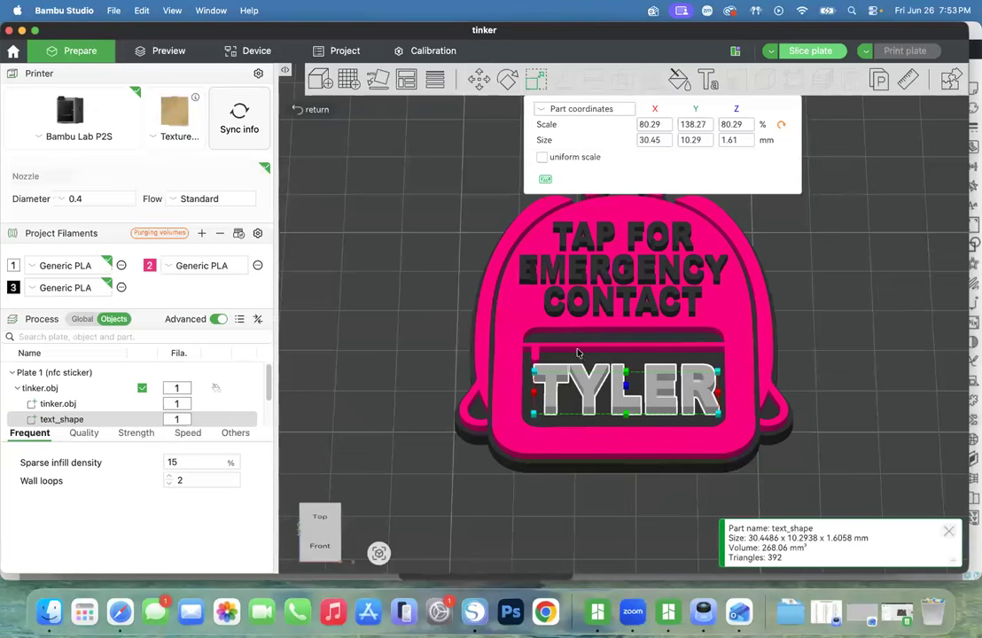
{"action": "left_click_drag", "start_coordinate": [628, 376], "coordinate": [629, 381]}
{"action": "left_click", "coordinate": [738, 141]}
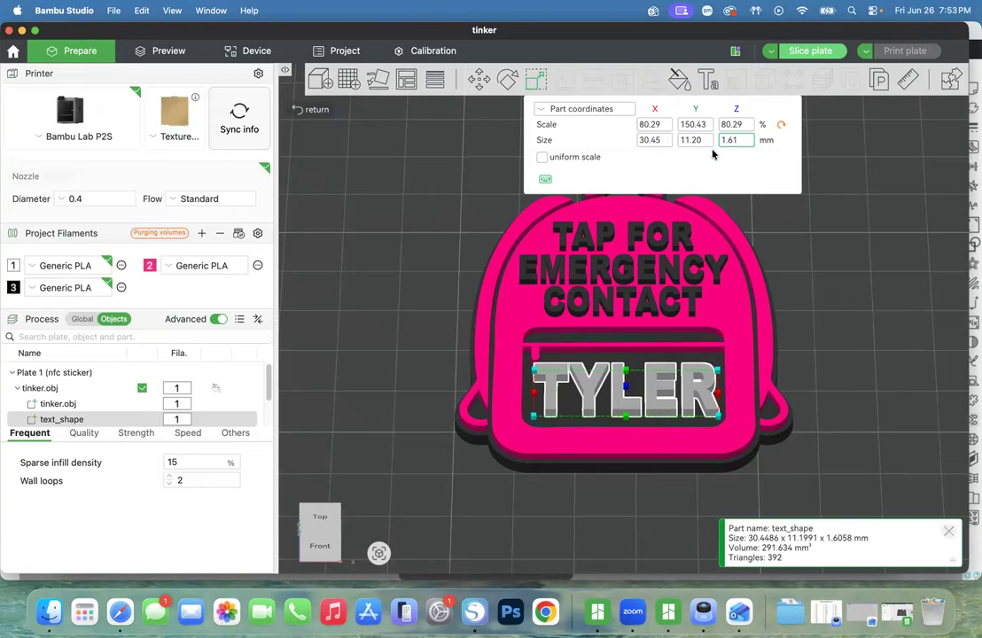
{"action": "left_click", "coordinate": [343, 359]}
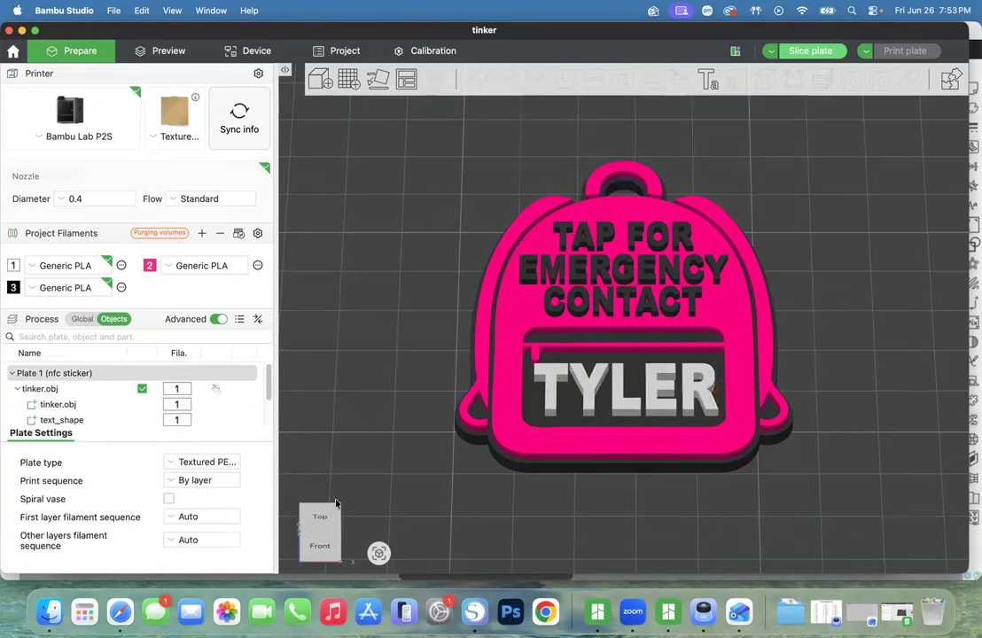
Slice the nfc sticker plate and examine its filament usage and time estimation.
{"action": "mouse_move", "coordinate": [325, 527]}
{"action": "left_mouse_down"}
{"action": "mouse_move", "coordinate": [333, 521]}
{"action": "mouse_move", "coordinate": [327, 529]}
{"action": "left_mouse_up"}
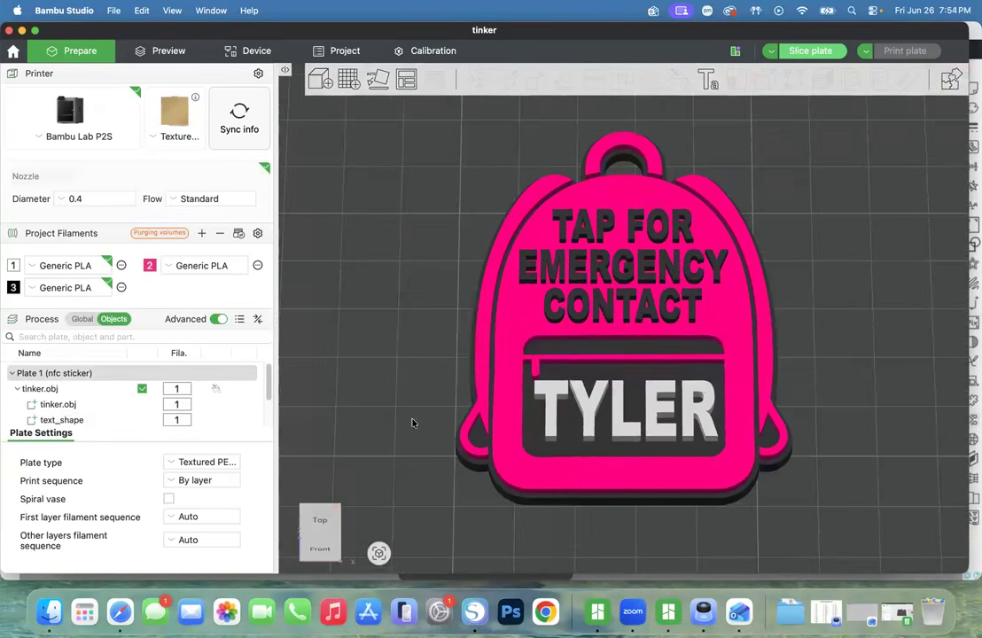
{"action": "left_click", "coordinate": [807, 51]}
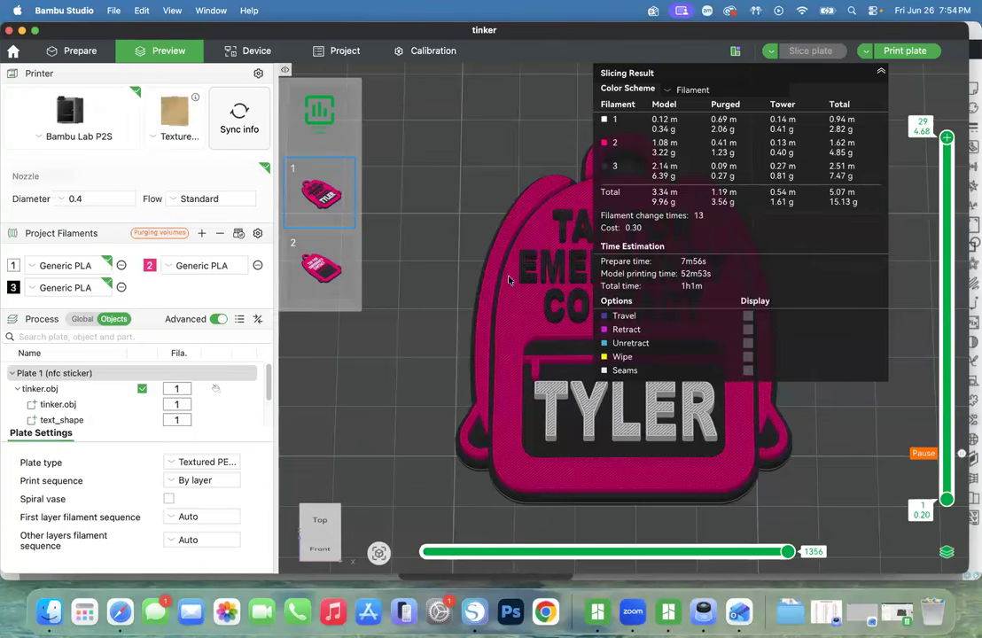
{"action": "scroll", "coordinate": [495, 294], "scroll_direction": "down", "scroll_amount": 5}
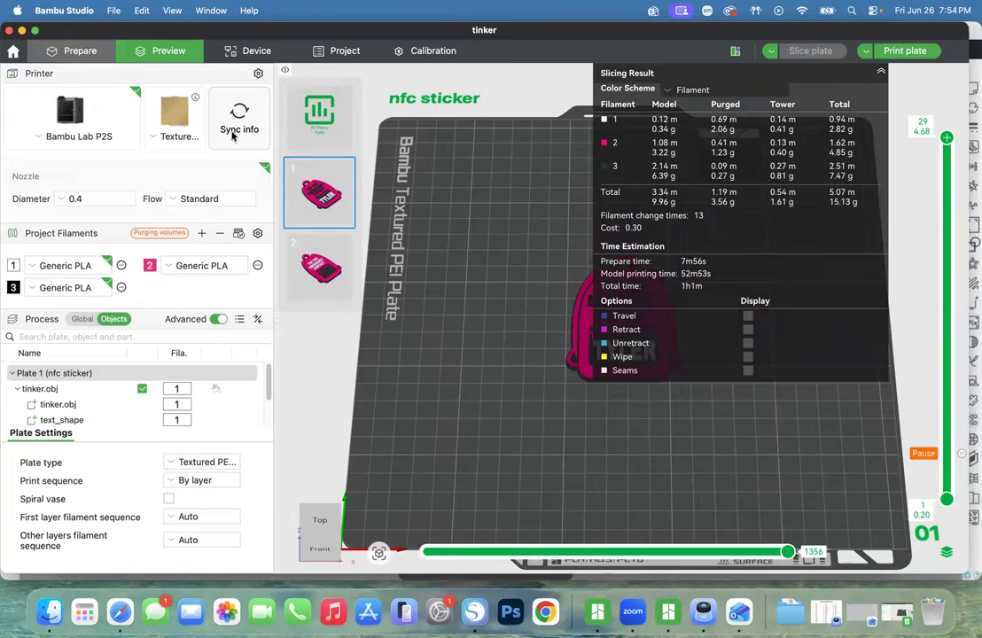
Return to preparing the plates and select the backpack model on the nfc disc plate.
{"action": "key", "text": "Tab"}
{"action": "scroll", "coordinate": [473, 246], "scroll_direction": "down", "scroll_amount": 5}
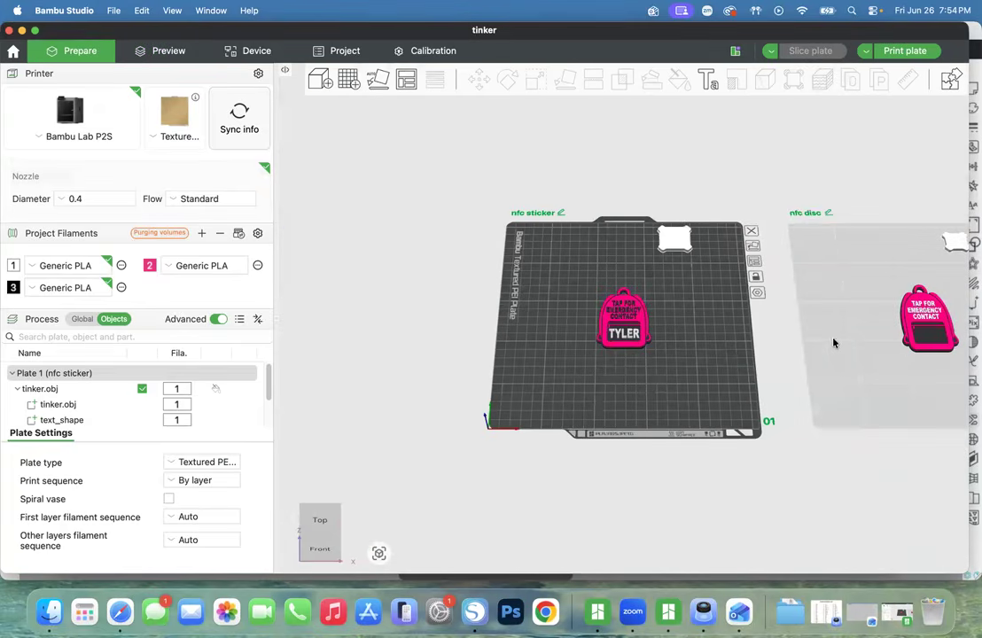
{"action": "left_click", "coordinate": [927, 321]}
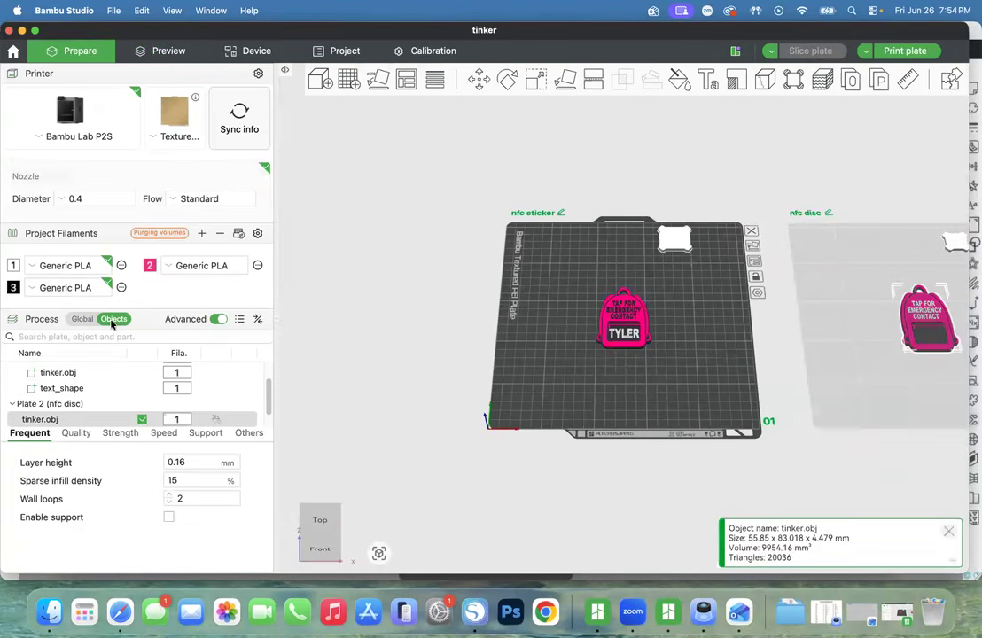
{"action": "double_click", "coordinate": [84, 418]}
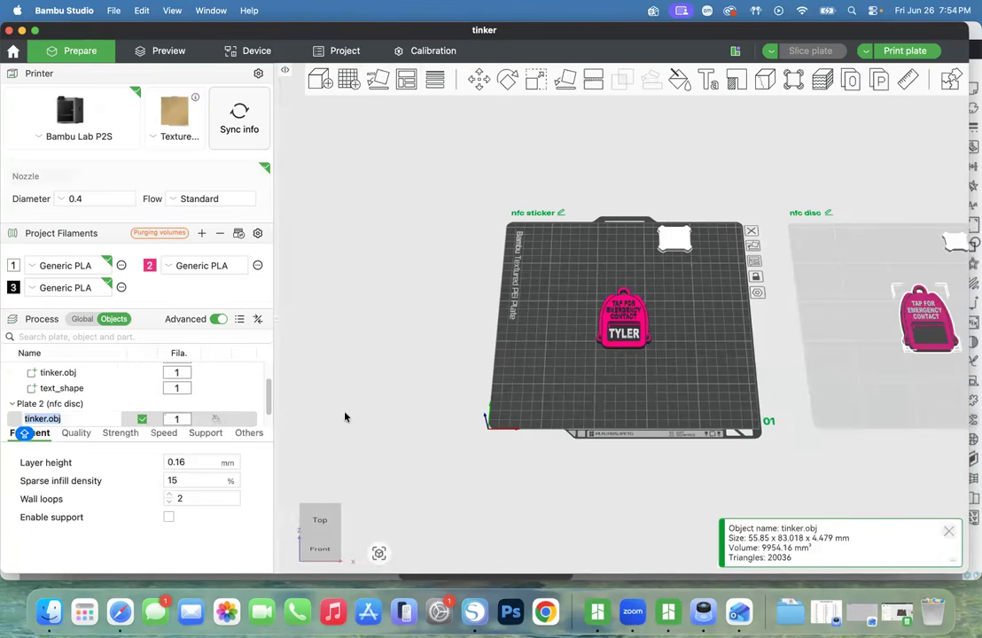
{"action": "left_click_drag", "start_coordinate": [370, 410], "coordinate": [348, 412]}
{"action": "double_click", "coordinate": [77, 419]}
{"action": "right_click", "coordinate": [85, 418]}
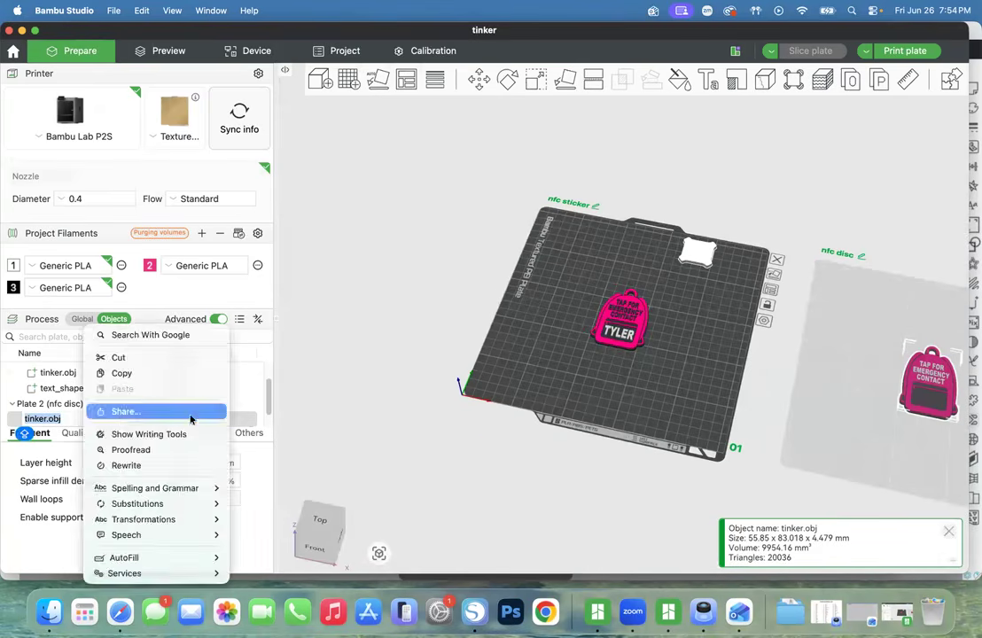
{"action": "left_click", "coordinate": [360, 410]}
{"action": "left_click_drag", "start_coordinate": [371, 407], "coordinate": [365, 409]}
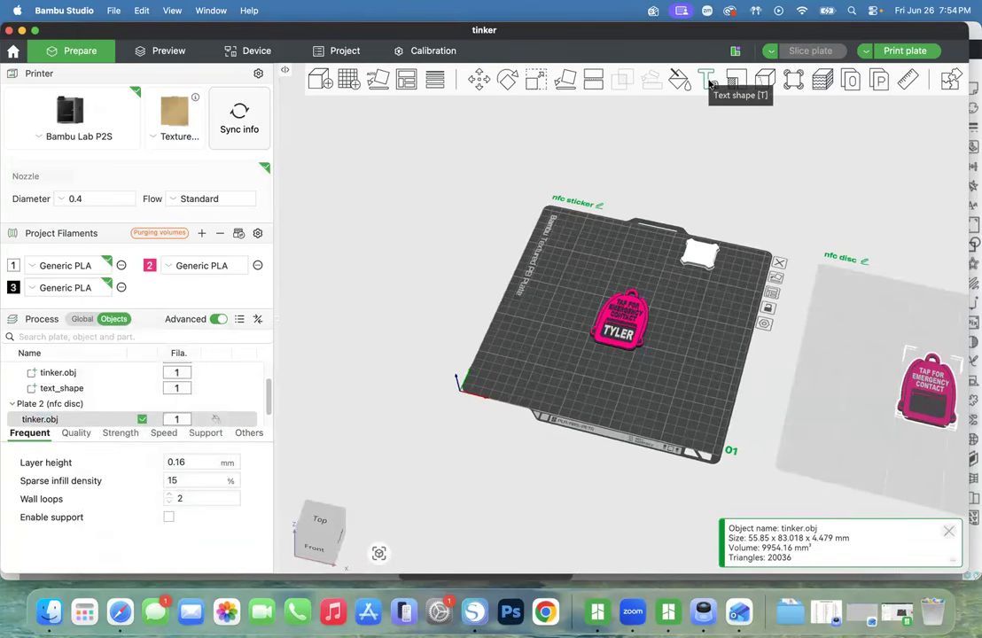
{"action": "left_click", "coordinate": [311, 530]}
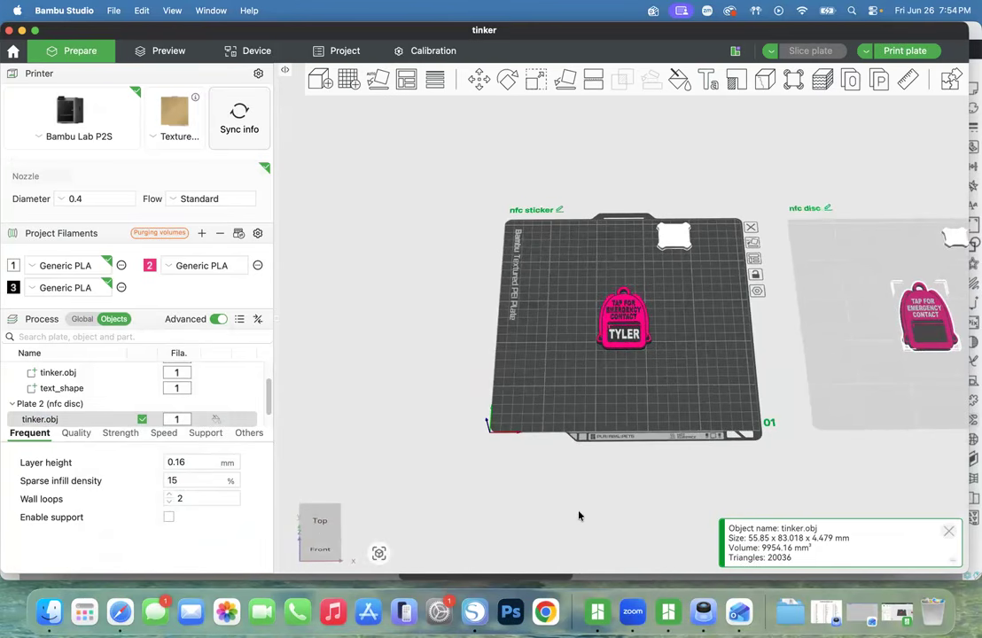
Make the nfc disc plate the active plate and examine its backpack model up close.
{"action": "left_click_drag", "start_coordinate": [868, 386], "coordinate": [869, 388]}
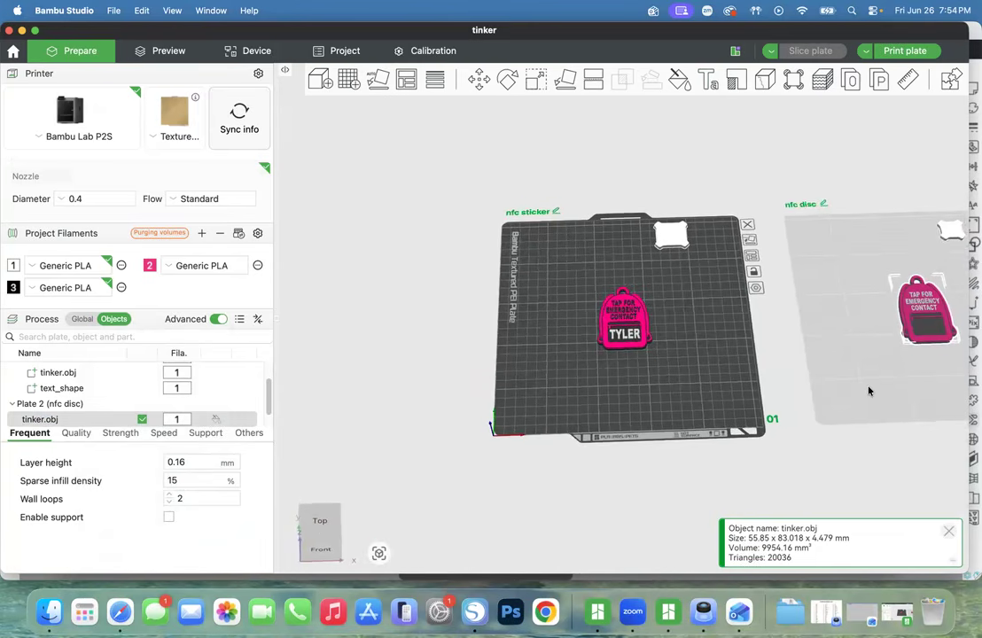
{"action": "left_click", "coordinate": [869, 391]}
{"action": "left_click", "coordinate": [379, 554]}
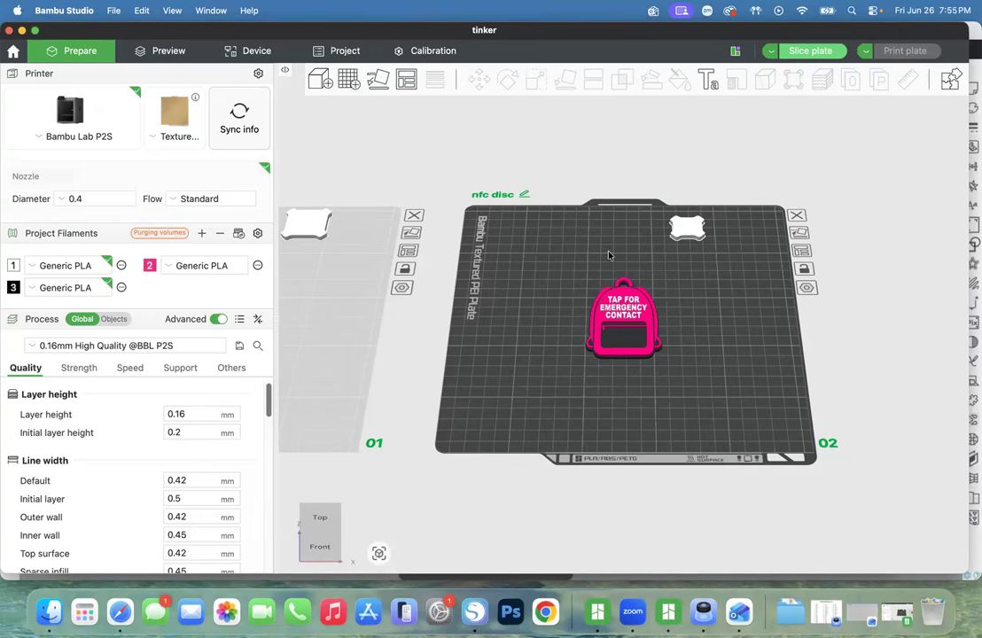
{"action": "scroll", "coordinate": [609, 289], "scroll_direction": "down", "scroll_amount": 3}
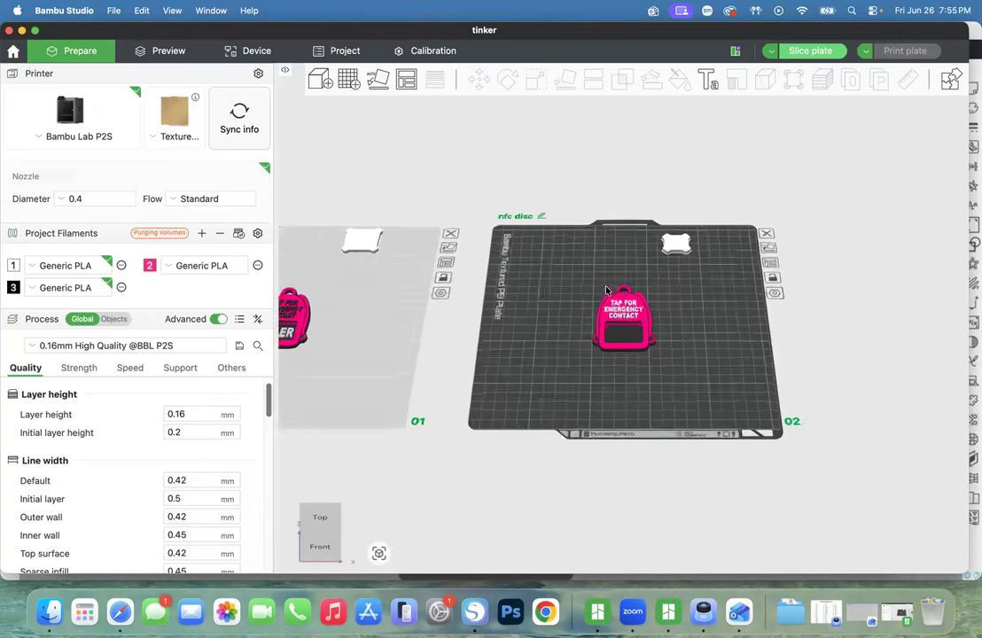
{"action": "scroll", "coordinate": [608, 290], "scroll_direction": "up", "scroll_amount": 11}
{"action": "scroll", "coordinate": [608, 289], "scroll_direction": "down", "scroll_amount": 6}
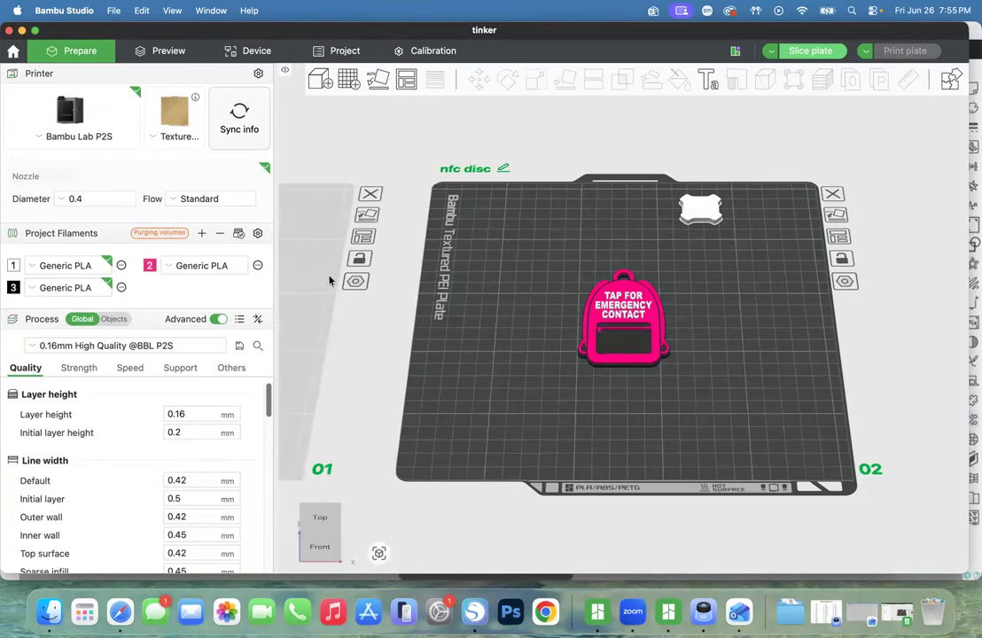
Slice the nfc disc plate with a 0.2 mm nozzle diameter and restore the diameter to 0.4 mm.
{"action": "left_click", "coordinate": [100, 198]}
{"action": "left_click", "coordinate": [89, 220]}
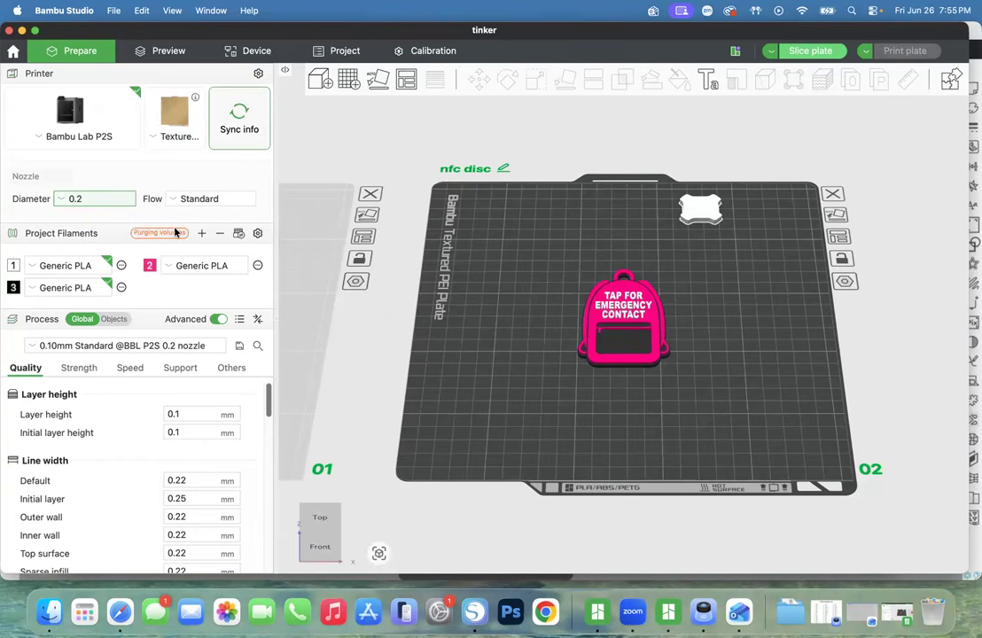
{"action": "left_click", "coordinate": [801, 51]}
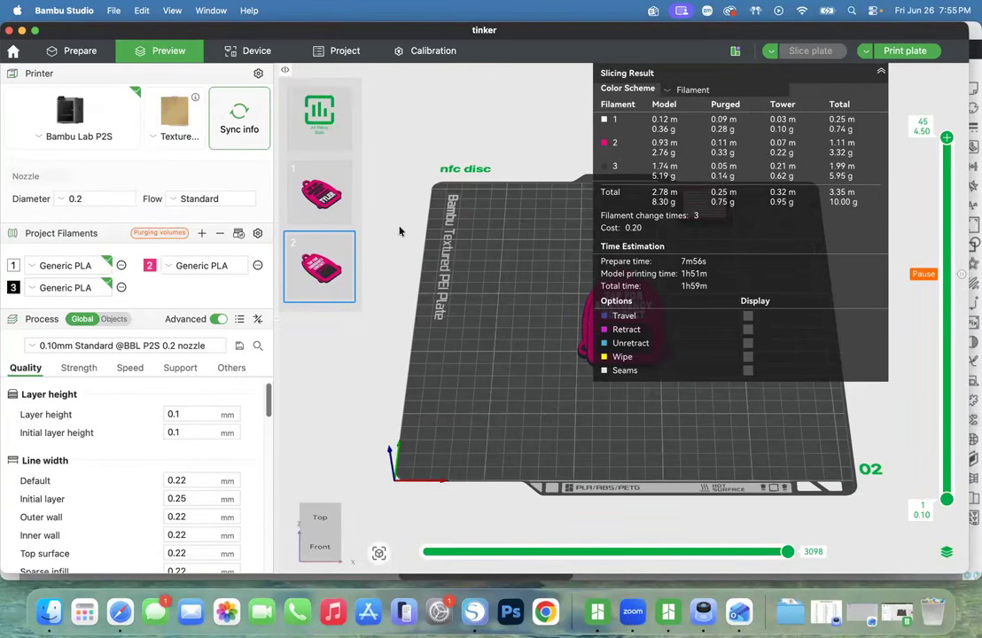
{"action": "left_click", "coordinate": [67, 204]}
{"action": "left_click", "coordinate": [75, 223]}
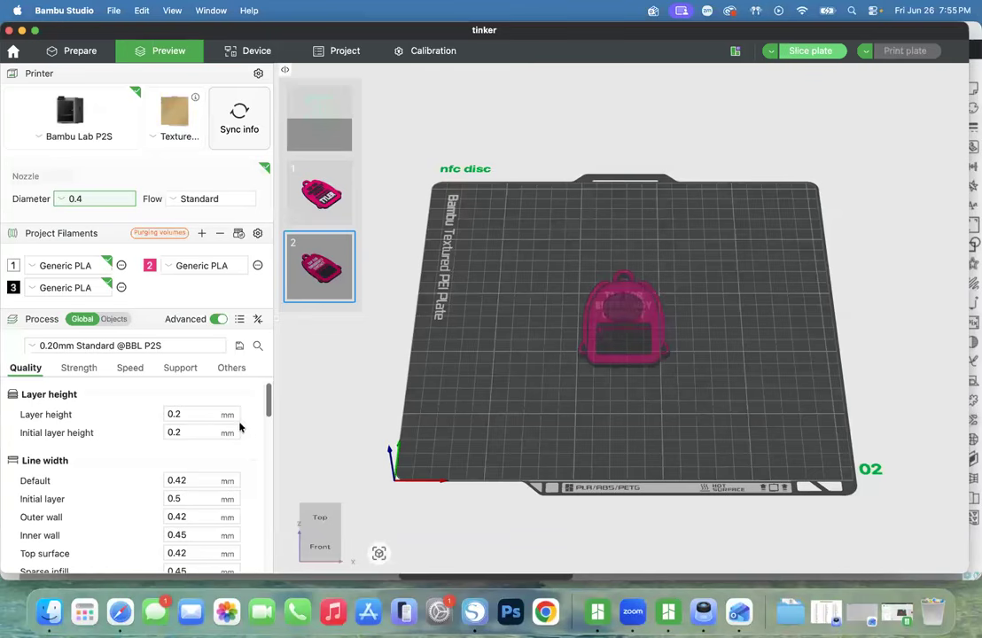
Minimise the tinker project and switch to the backpack final project to examine the finished backpack on its nfc disc plate.
{"action": "left_click", "coordinate": [22, 30]}
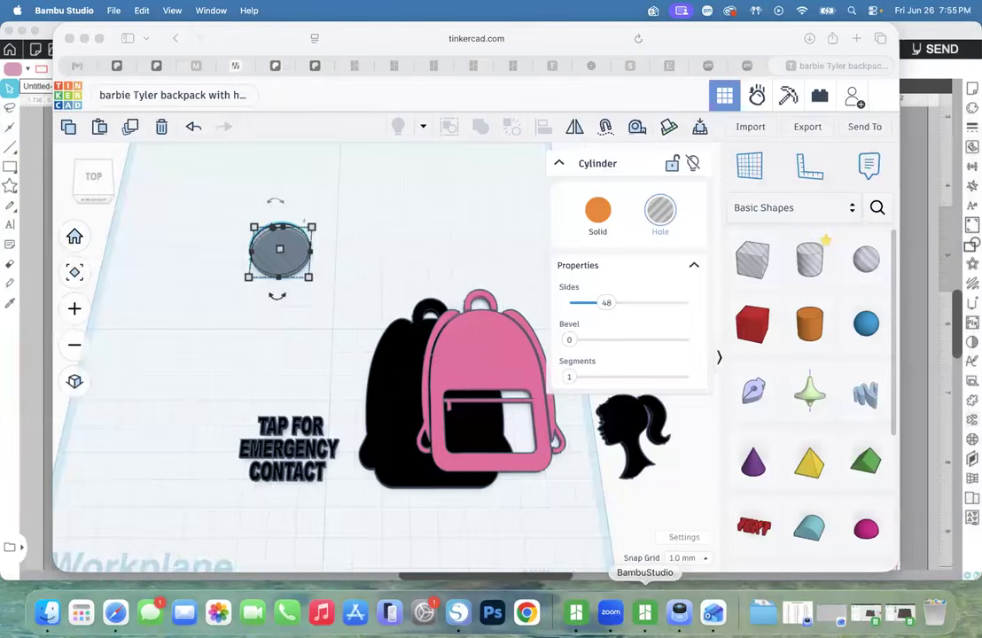
{"action": "left_click", "coordinate": [577, 612]}
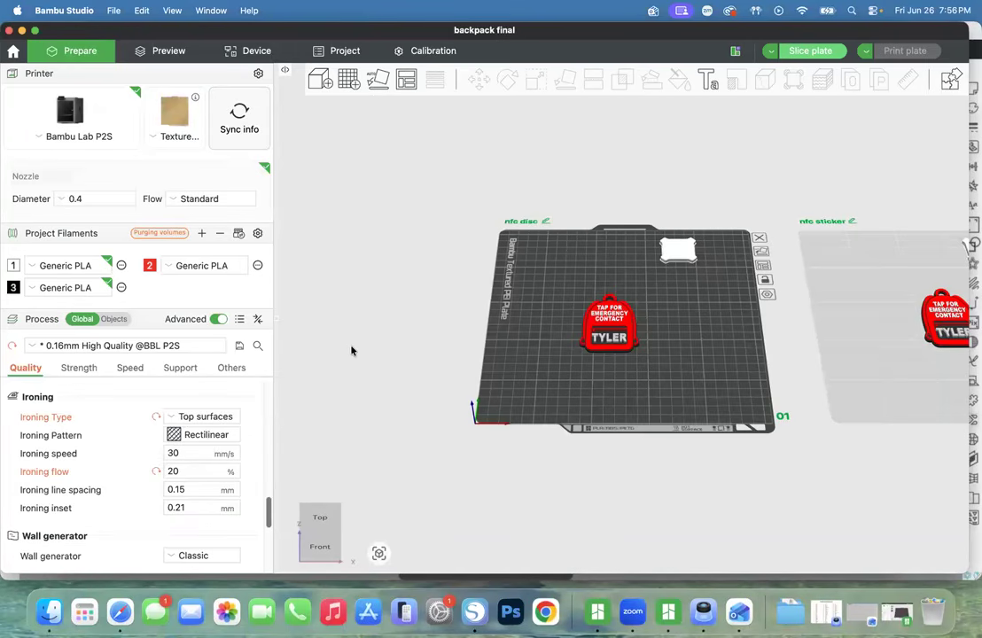
{"action": "left_click", "coordinate": [10, 31]}
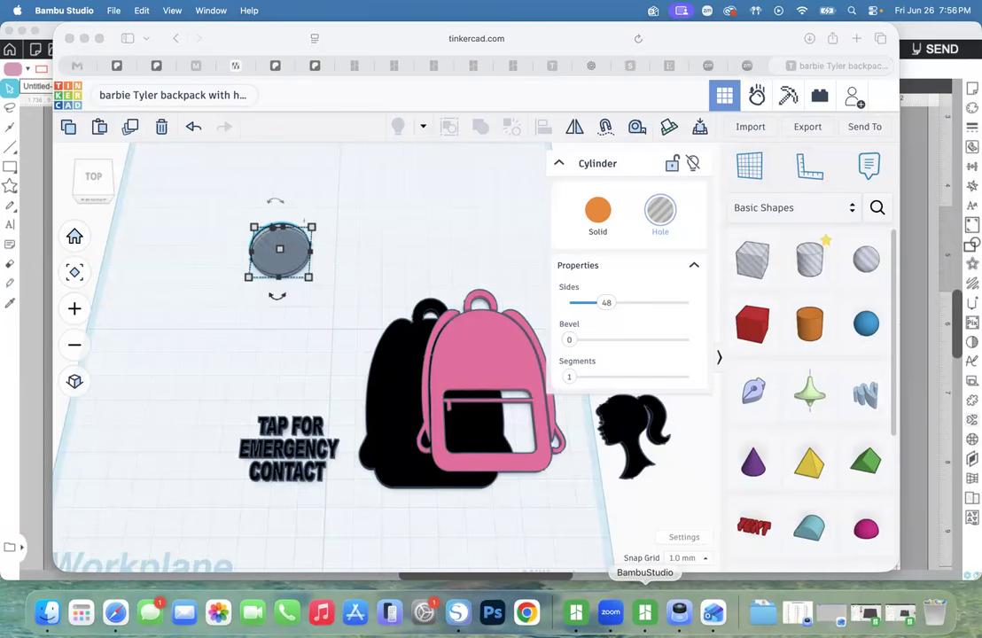
{"action": "left_click", "coordinate": [646, 612]}
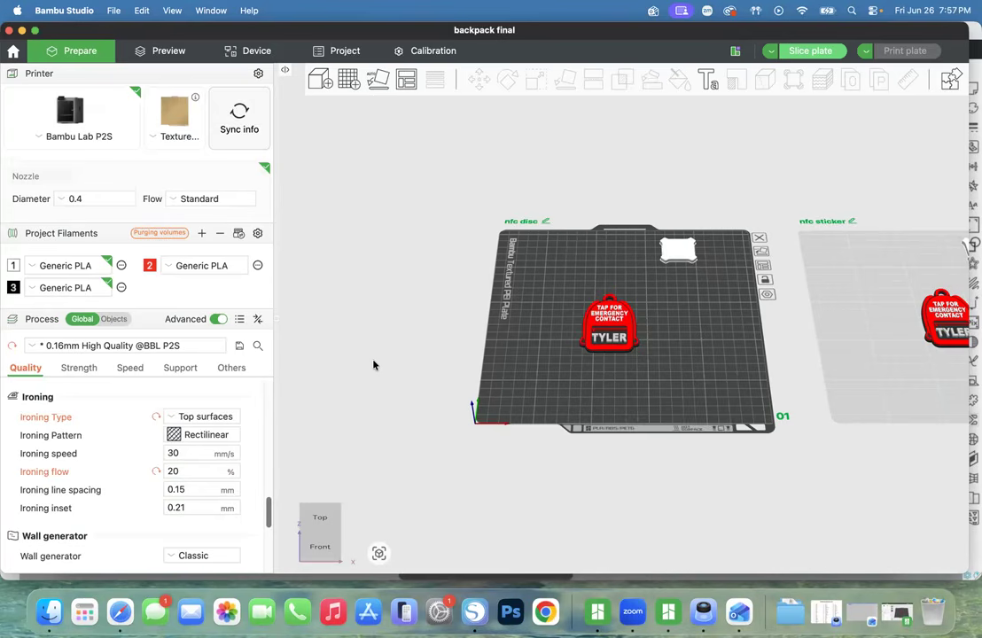
{"action": "scroll", "coordinate": [373, 364], "scroll_direction": "down", "scroll_amount": 5}
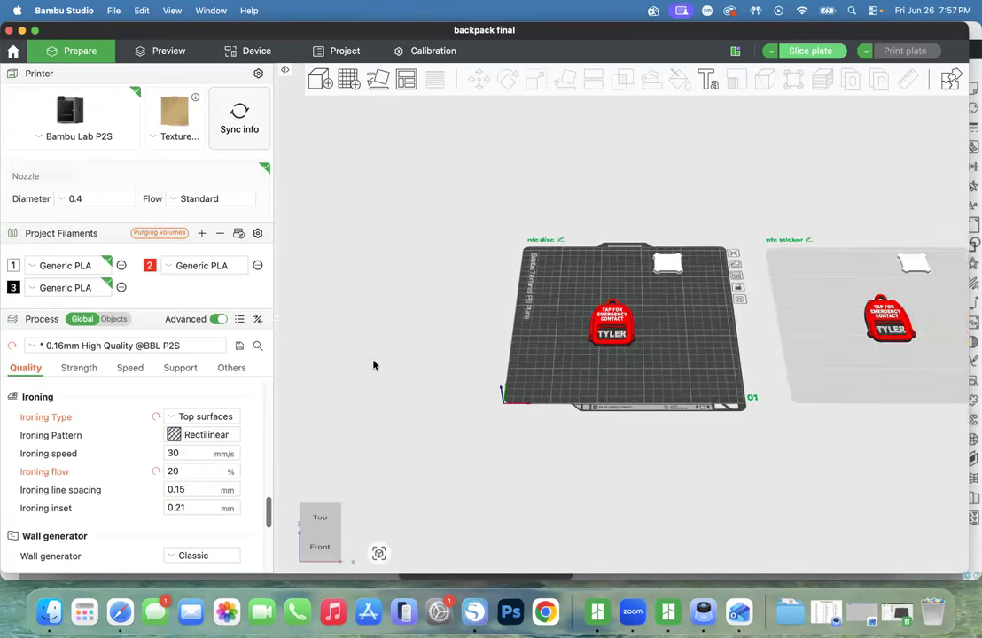
{"action": "scroll", "coordinate": [373, 365], "scroll_direction": "up", "scroll_amount": 2}
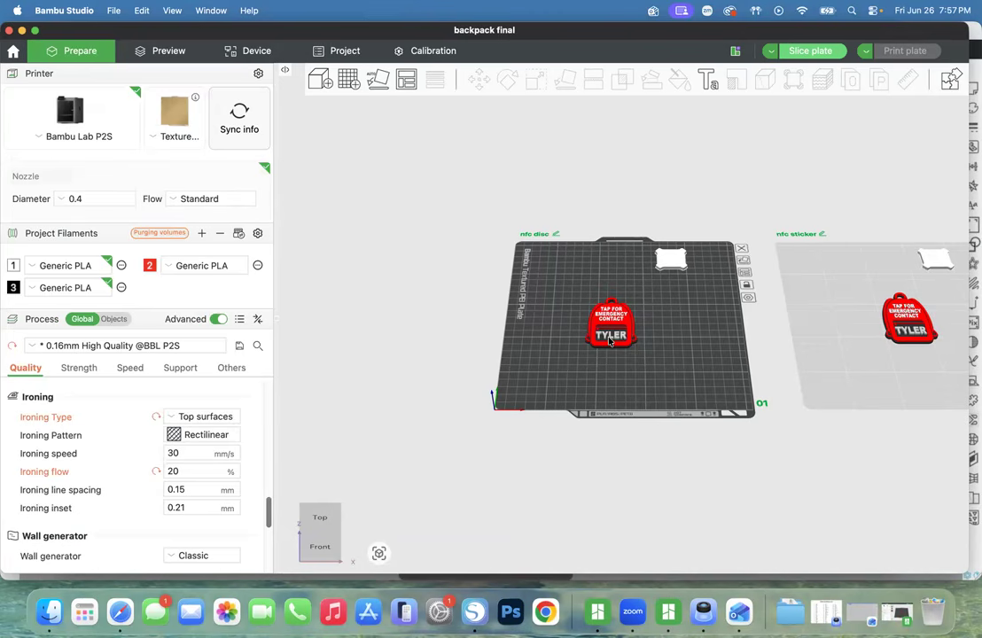
{"action": "scroll", "coordinate": [610, 341], "scroll_direction": "up", "scroll_amount": 5}
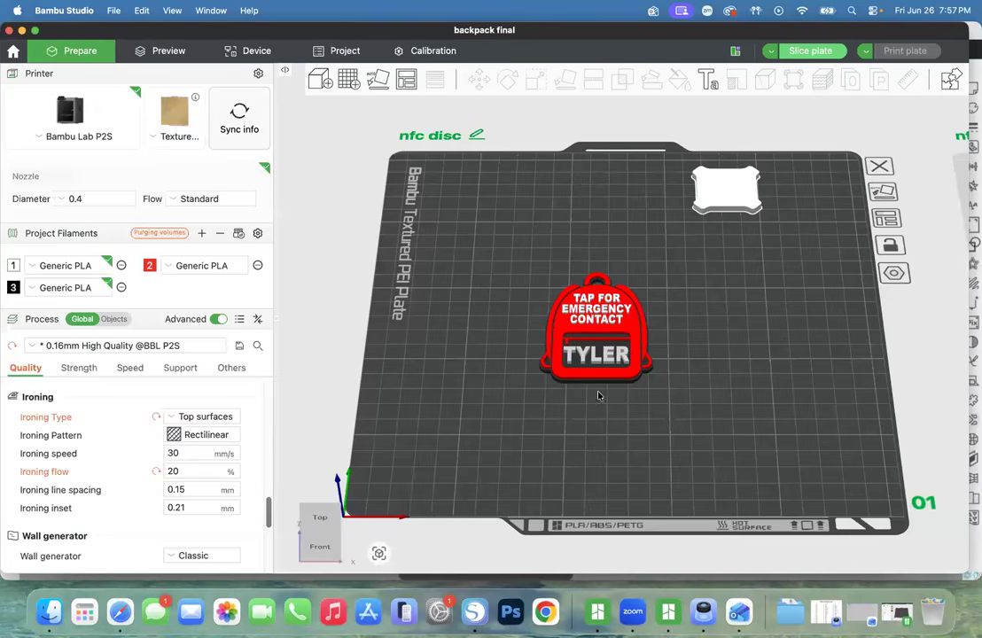
Open the text shape of the nfc disc plate's backpack for editing and replace its name with a different name.
{"action": "left_click", "coordinate": [116, 320]}
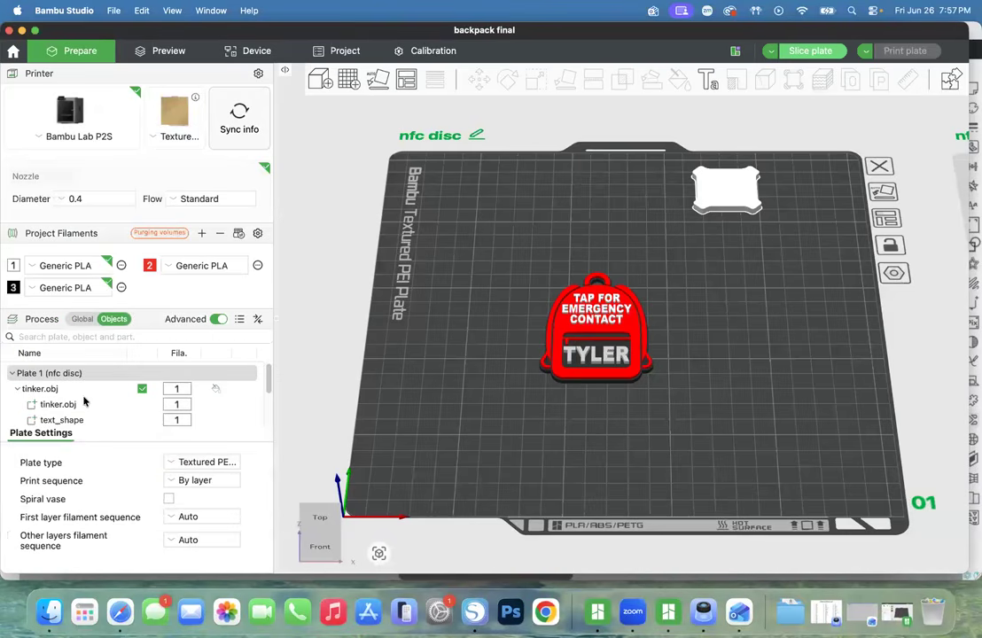
{"action": "left_click", "coordinate": [70, 421]}
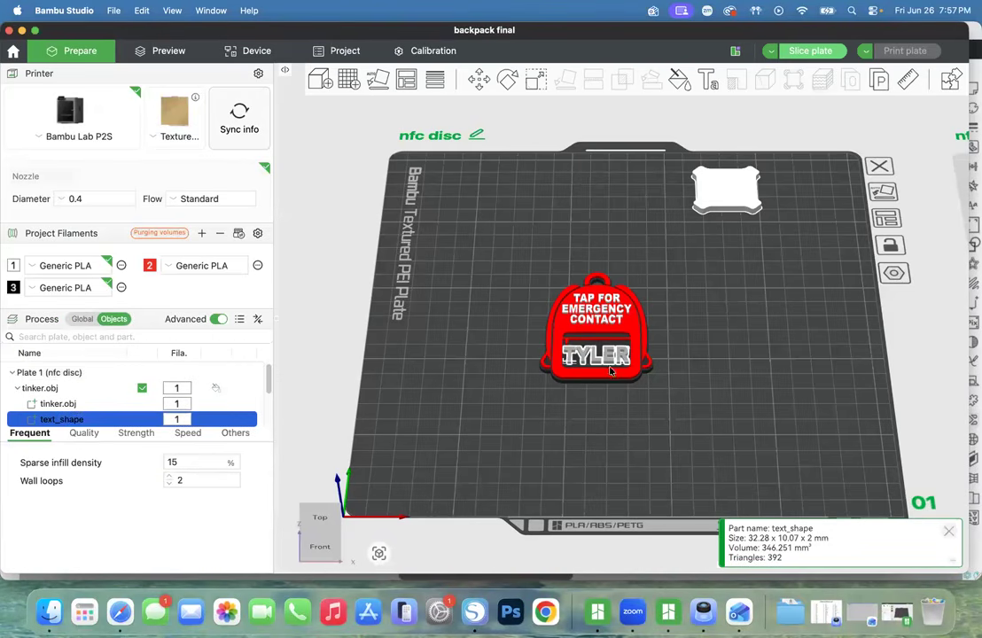
{"action": "left_click", "coordinate": [712, 87]}
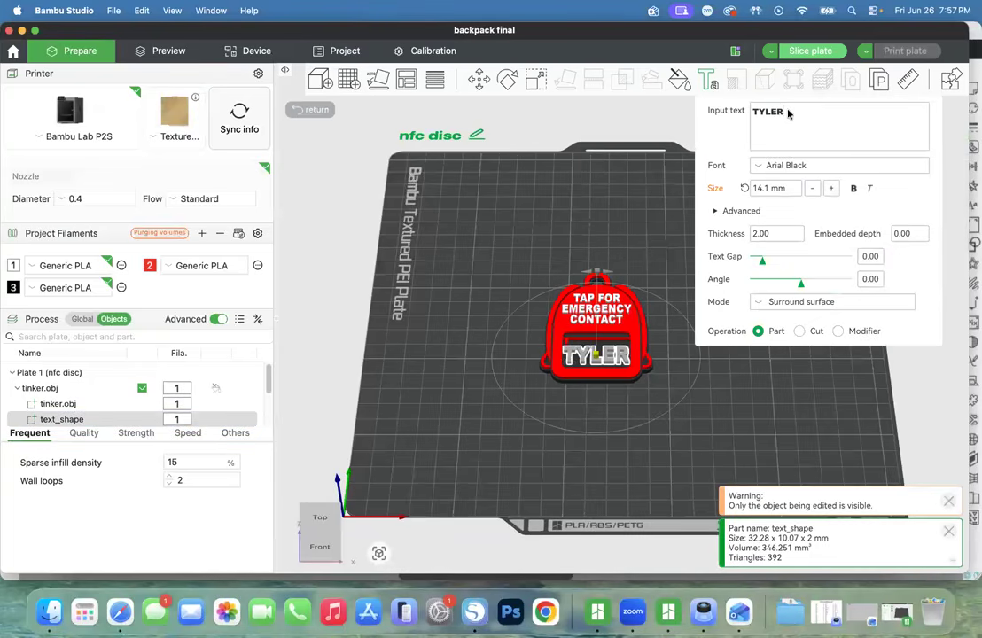
{"action": "key", "text": "BackSpace"}
{"action": "key", "text": "BackSpace"}
{"action": "key", "text": "BackSpace"}
{"action": "key", "text": "BackSpace"}
{"action": "key", "text": "BackSpace"}
{"action": "type", "text": "SWA"}
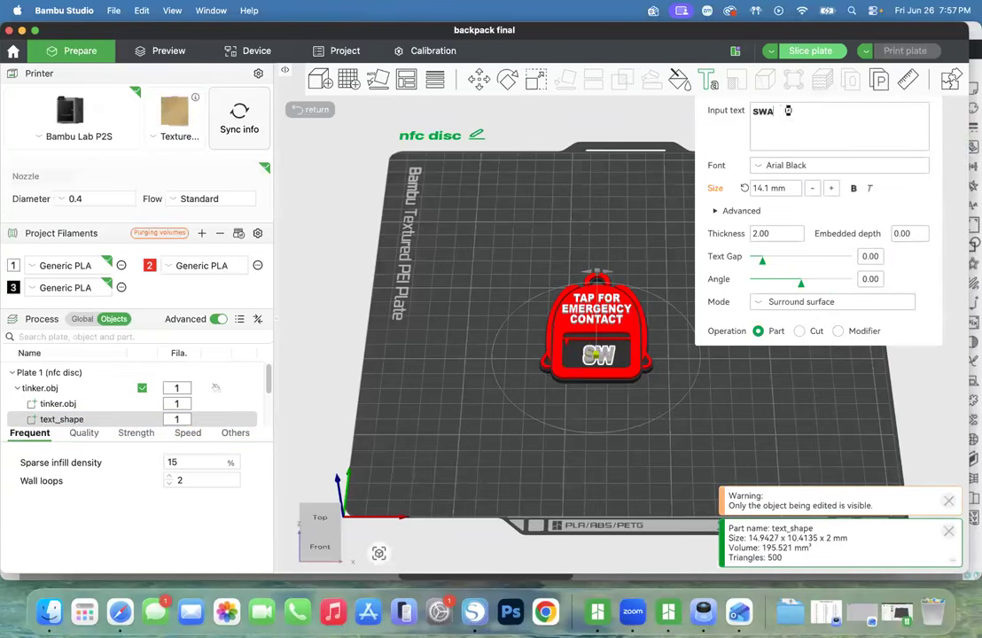
{"action": "type", "text": "NN"}
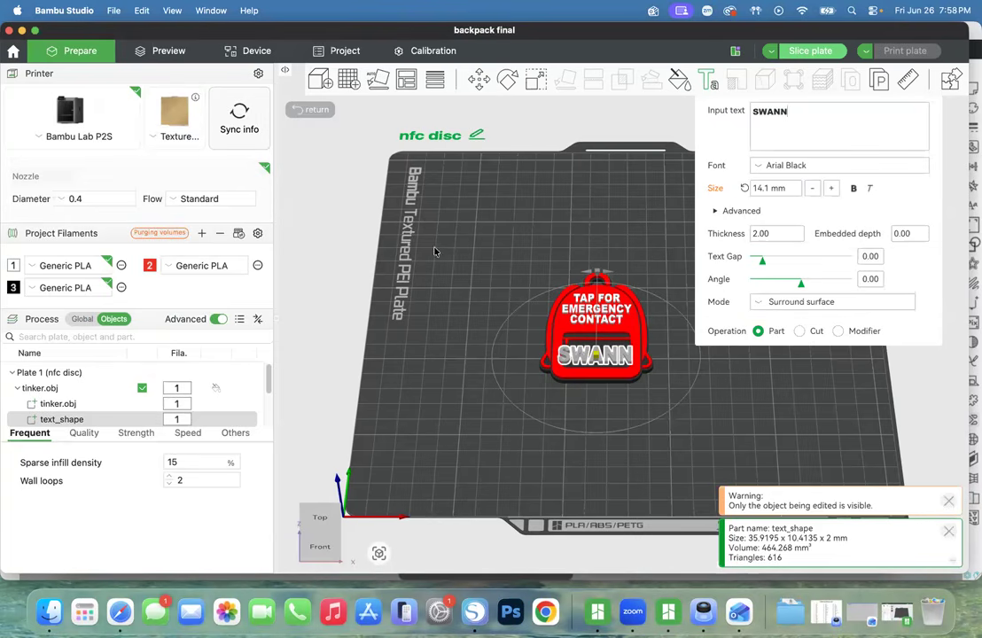
Undo the name text changes on the nfc disc plate's backpack one by one.
{"action": "left_click", "coordinate": [141, 11]}
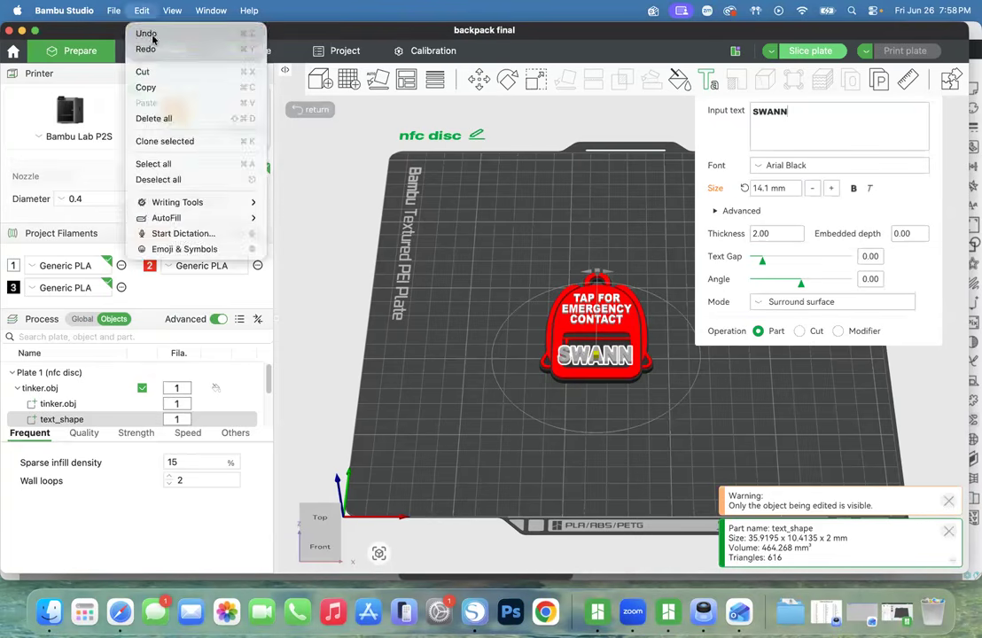
{"action": "left_click", "coordinate": [153, 37]}
{"action": "left_click", "coordinate": [141, 11]}
{"action": "left_click", "coordinate": [144, 31]}
{"action": "left_click", "coordinate": [141, 10]}
{"action": "left_click", "coordinate": [149, 32]}
{"action": "left_click", "coordinate": [311, 112]}
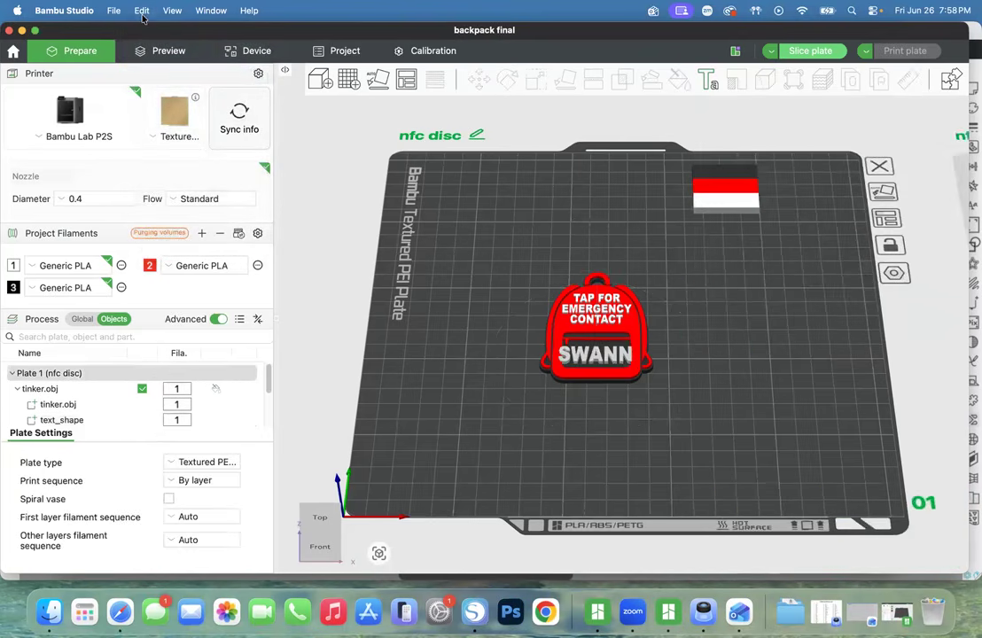
{"action": "left_click", "coordinate": [141, 10]}
{"action": "left_click", "coordinate": [146, 33]}
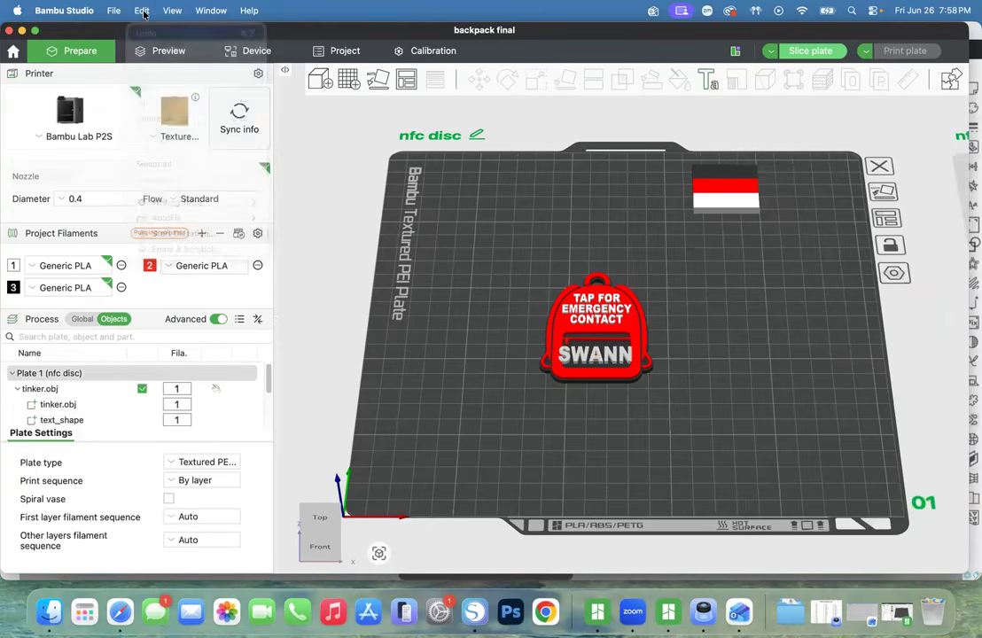
{"action": "left_click", "coordinate": [141, 11]}
{"action": "left_click", "coordinate": [147, 33]}
{"action": "left_click", "coordinate": [141, 11]}
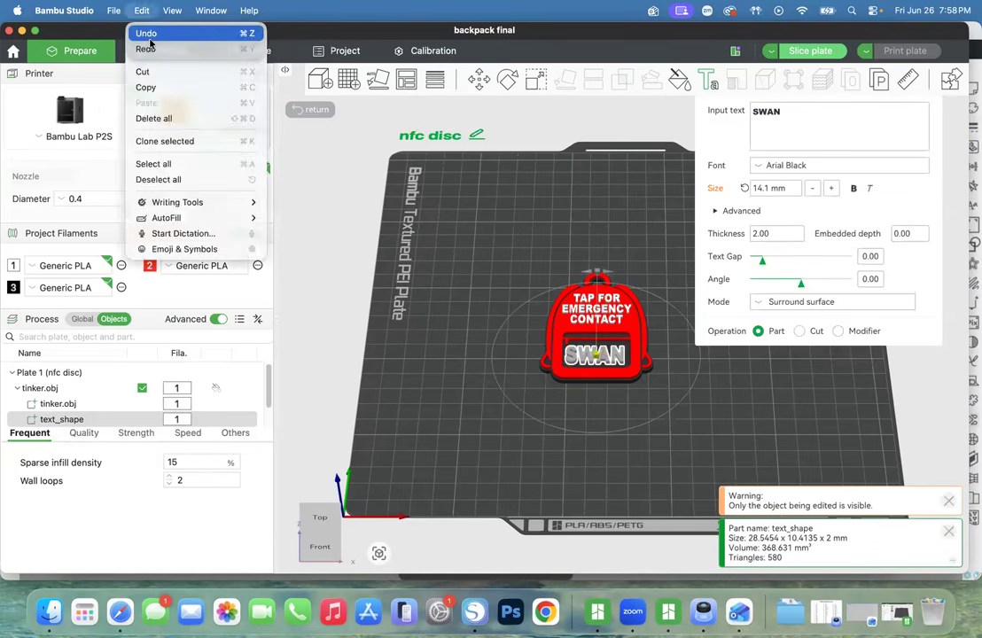
{"action": "left_click", "coordinate": [141, 12]}
{"action": "left_click", "coordinate": [141, 10]}
{"action": "left_click", "coordinate": [146, 33]}
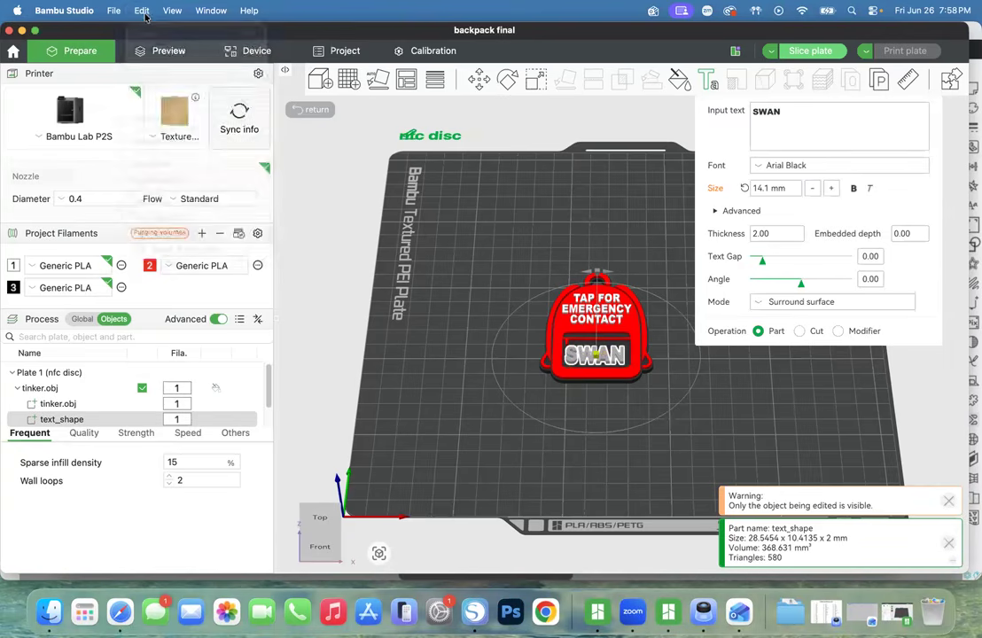
{"action": "left_click", "coordinate": [141, 10]}
{"action": "left_click", "coordinate": [147, 34]}
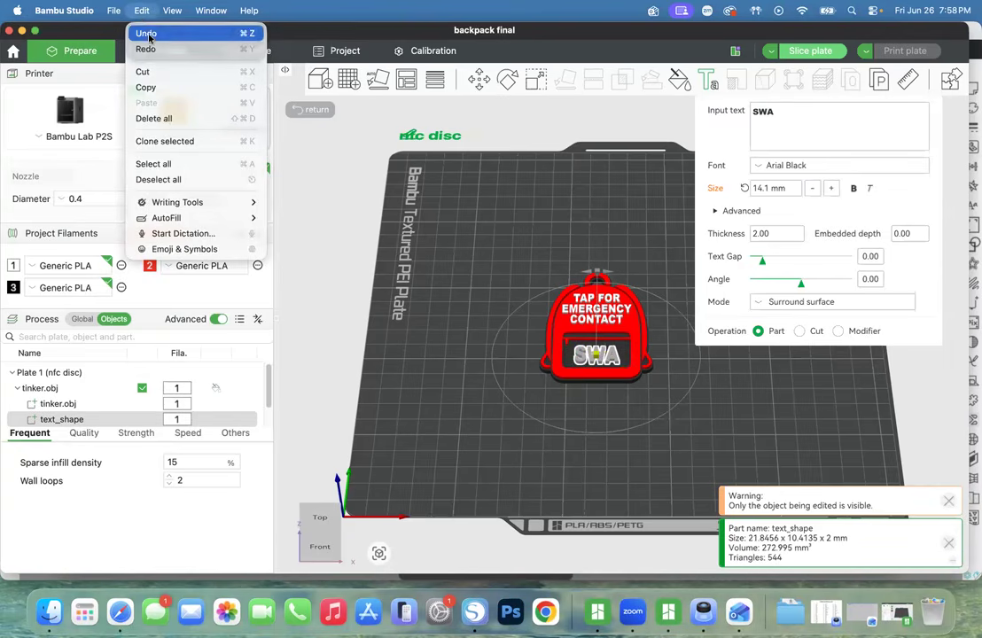
{"action": "left_click", "coordinate": [141, 10]}
{"action": "left_click", "coordinate": [147, 12]}
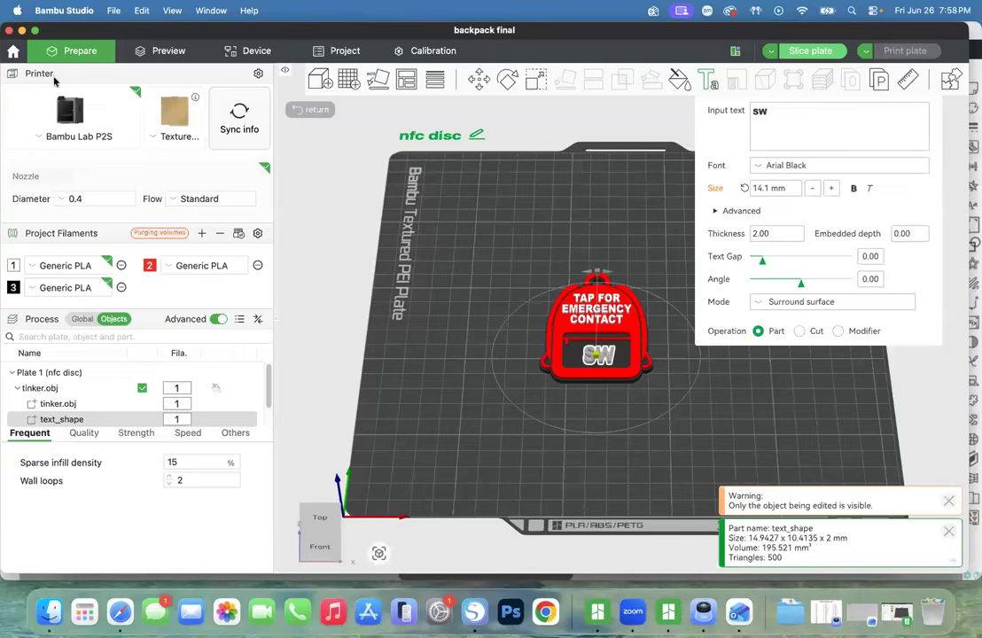
Close the backpack final project without saving its changes.
{"action": "left_click", "coordinate": [9, 31]}
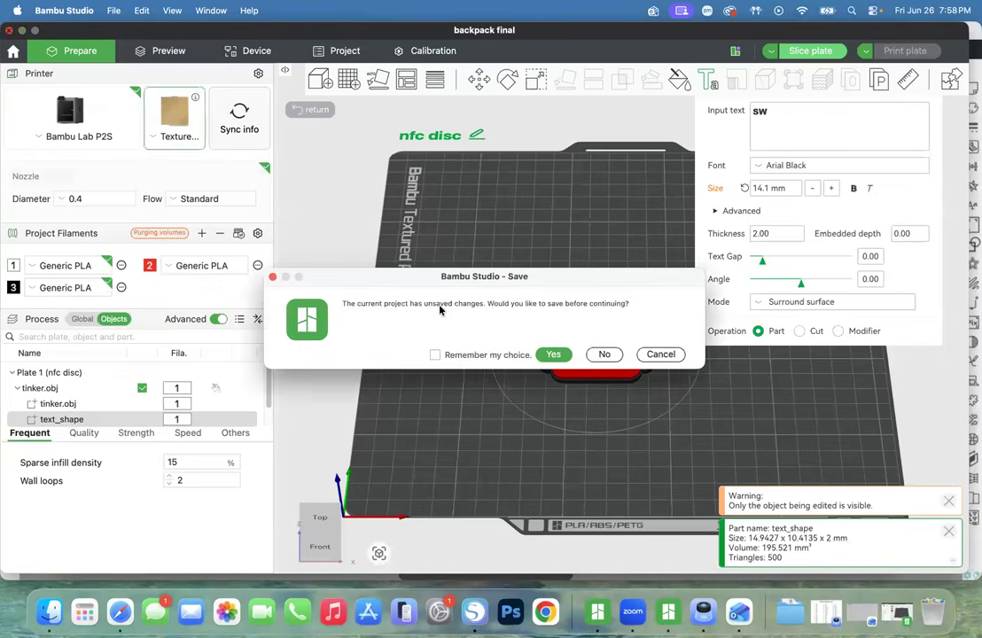
{"action": "left_click", "coordinate": [602, 353]}
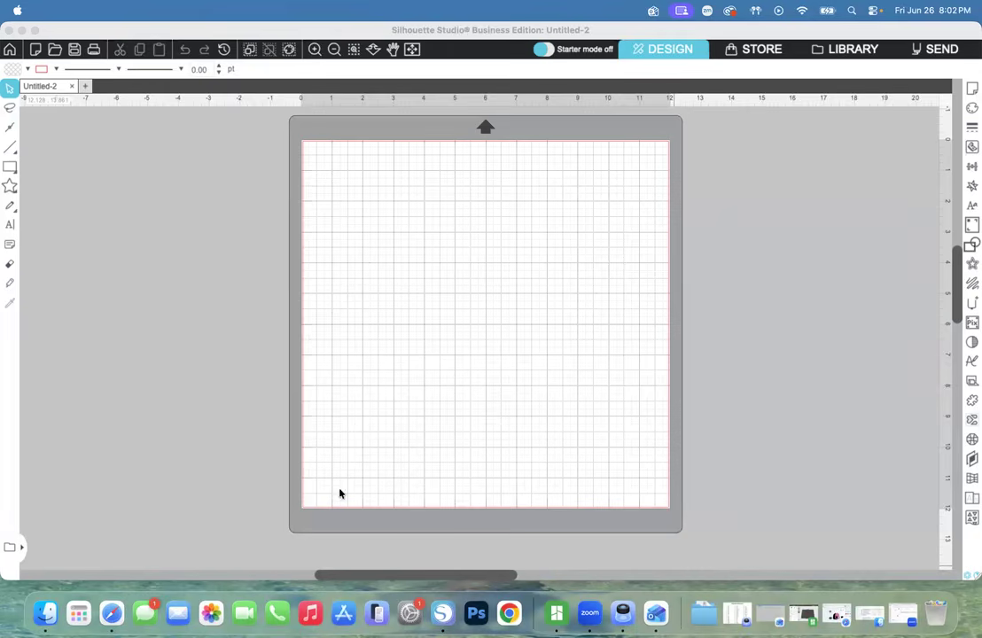
Switch to Safari and open the Google home page in a new tab.
{"action": "left_click", "coordinate": [112, 614]}
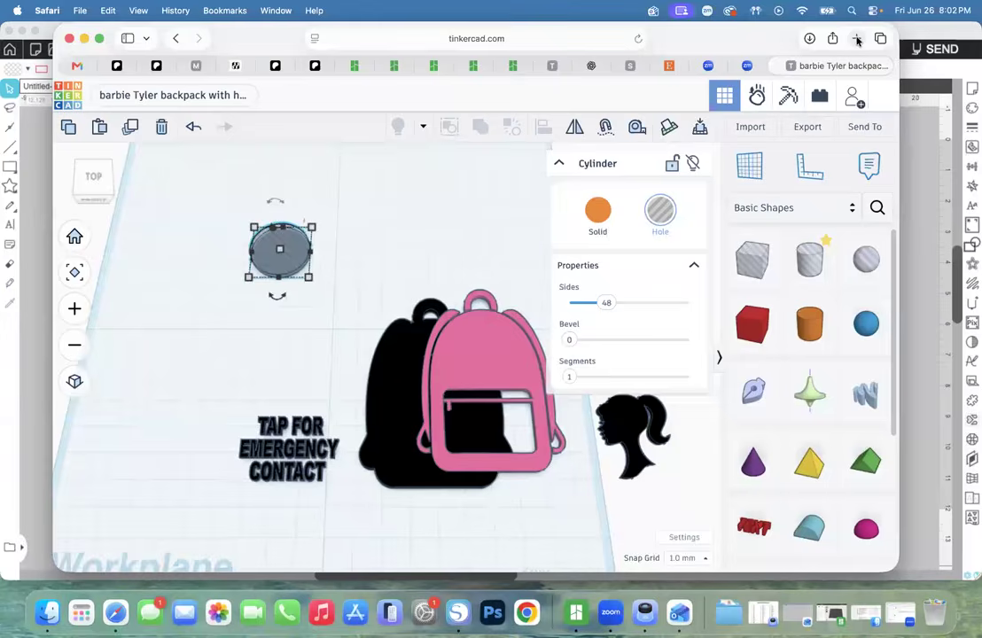
{"action": "key", "text": "super+t"}
{"action": "type", "text": "GOO"}
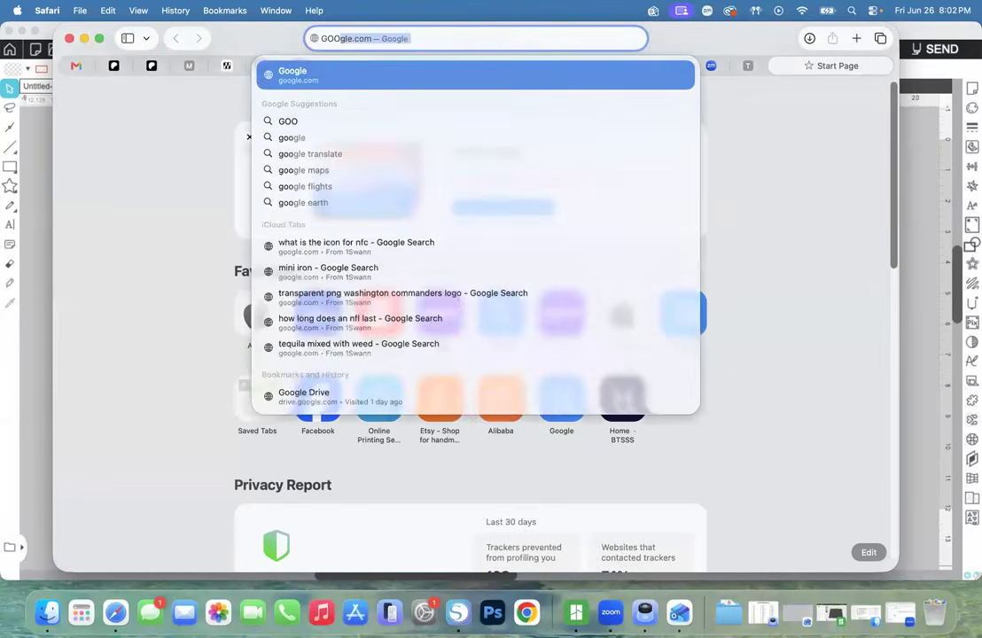
{"action": "key", "text": "Return"}
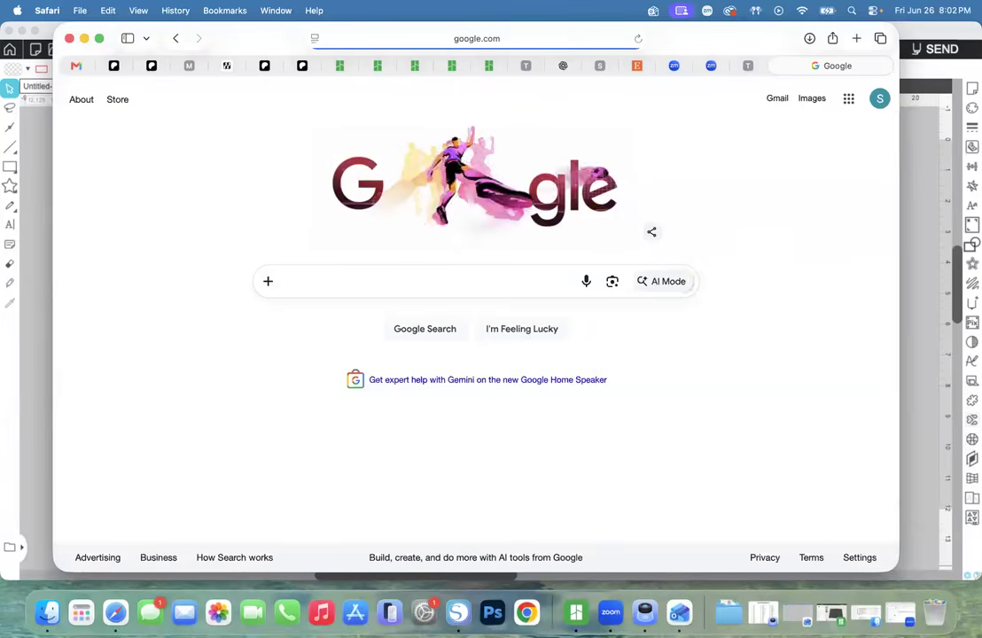
Search Google for "breast cancer awareness month png".
{"action": "type", "text": "breast "}
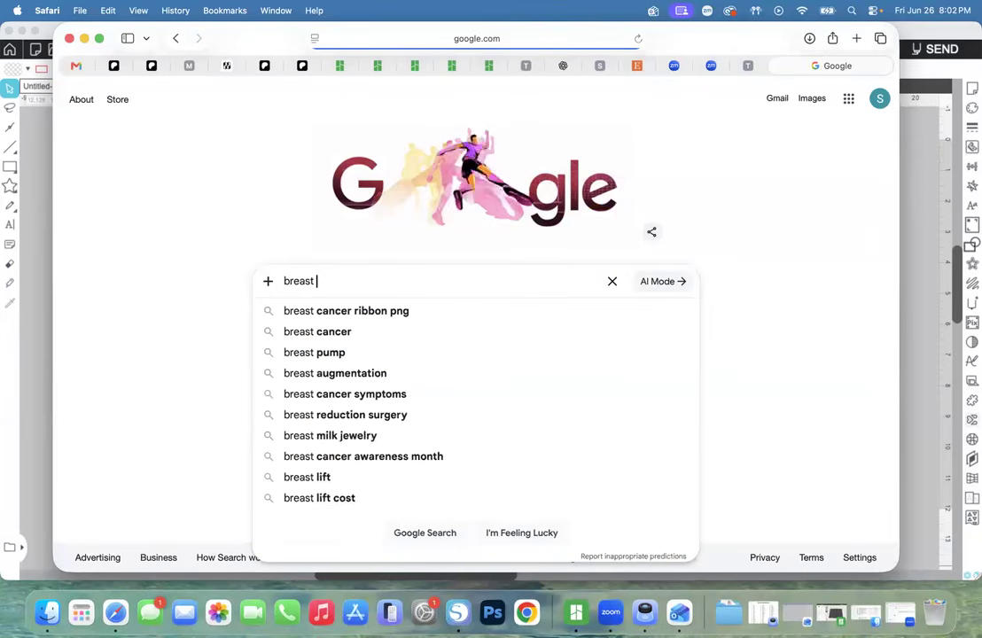
{"action": "type", "text": "cancer"}
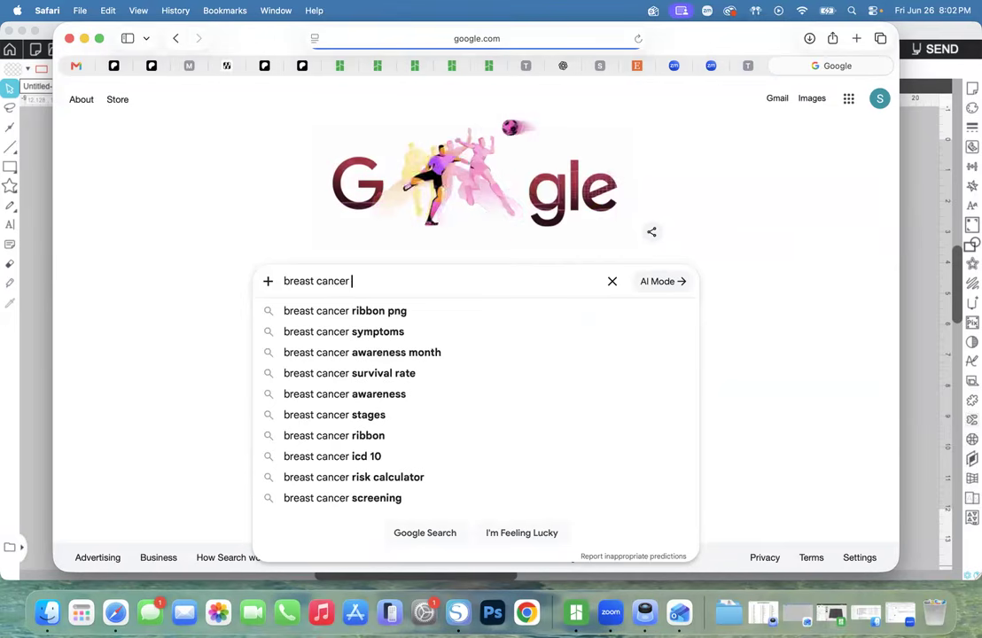
{"action": "key", "text": "Down"}
{"action": "key", "text": "Down"}
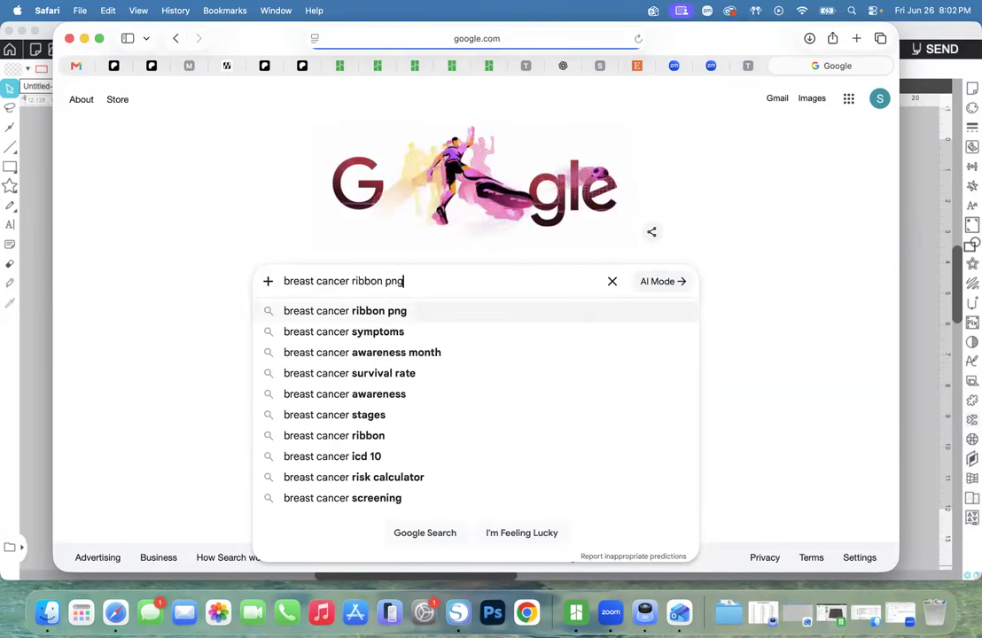
{"action": "key", "text": "Down"}
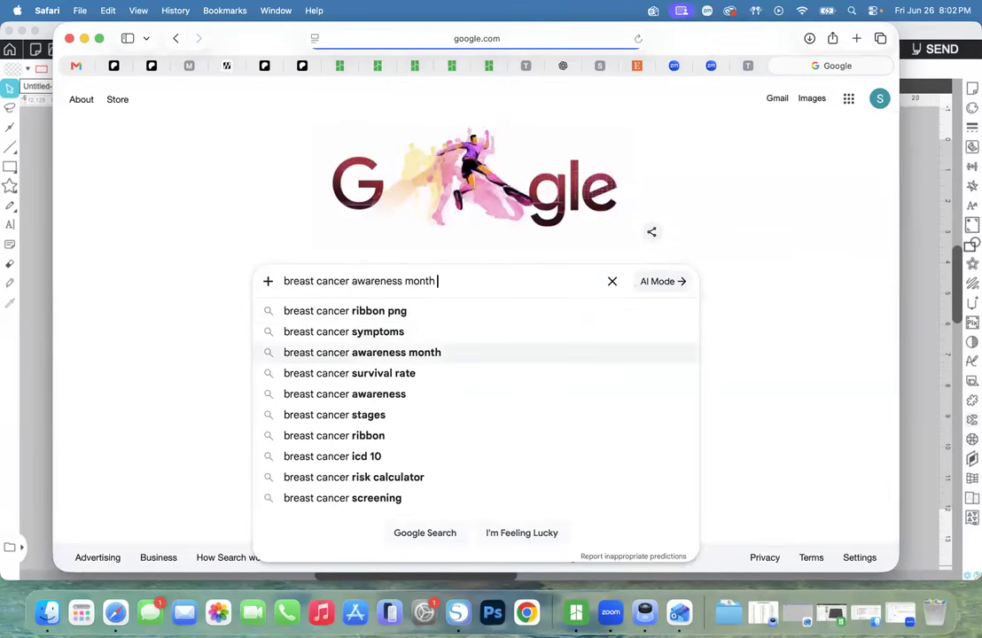
{"action": "type", "text": "png"}
{"action": "key", "text": "Return"}
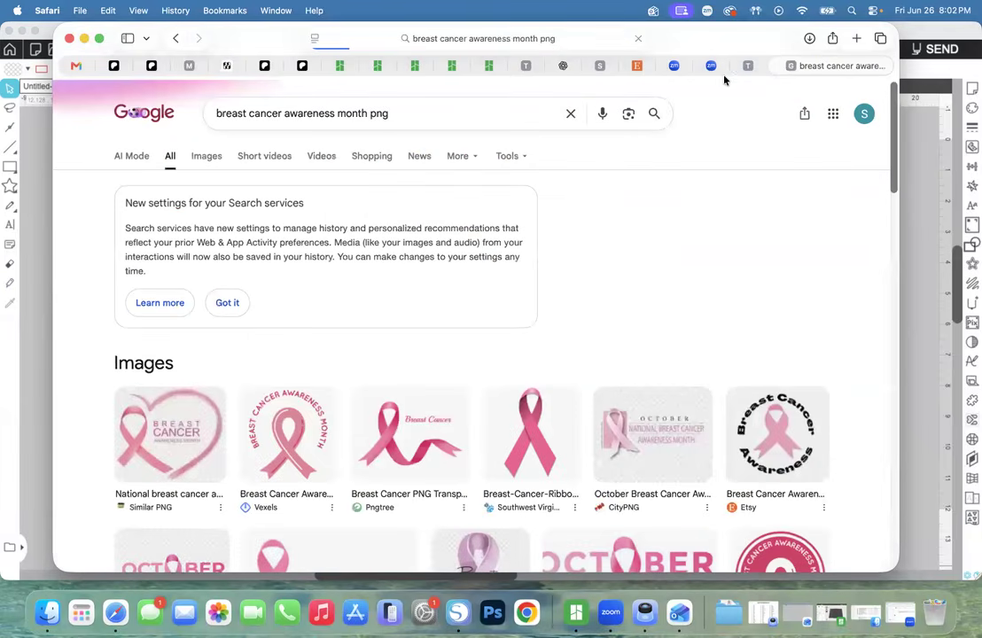
Switch to the image results and look through the breast cancer awareness ribbon designs.
{"action": "left_click", "coordinate": [206, 157]}
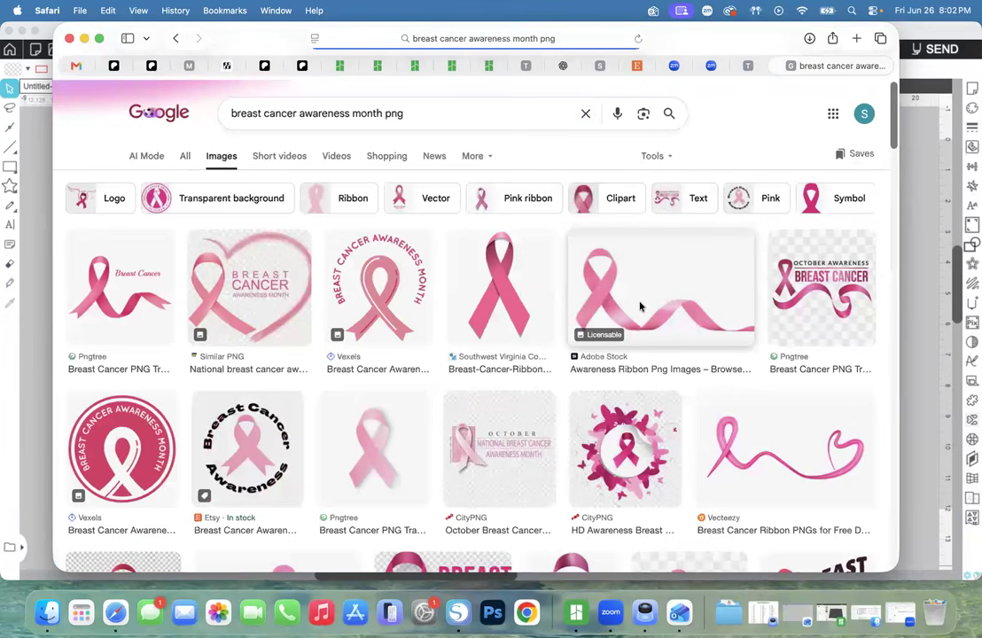
{"action": "scroll", "coordinate": [640, 308], "scroll_direction": "down", "scroll_amount": 1}
{"action": "scroll", "coordinate": [637, 313], "scroll_direction": "down", "scroll_amount": 5}
{"action": "scroll", "coordinate": [636, 312], "scroll_direction": "down", "scroll_amount": 3}
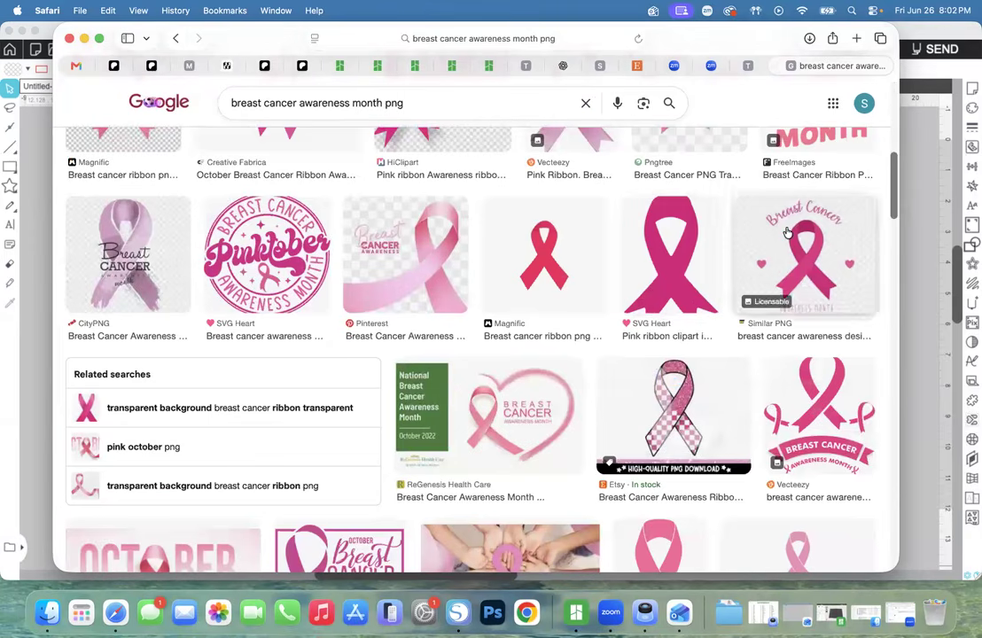
Open creativefabrica.com in a new tab and bring its browser window back into view.
{"action": "left_click", "coordinate": [859, 39]}
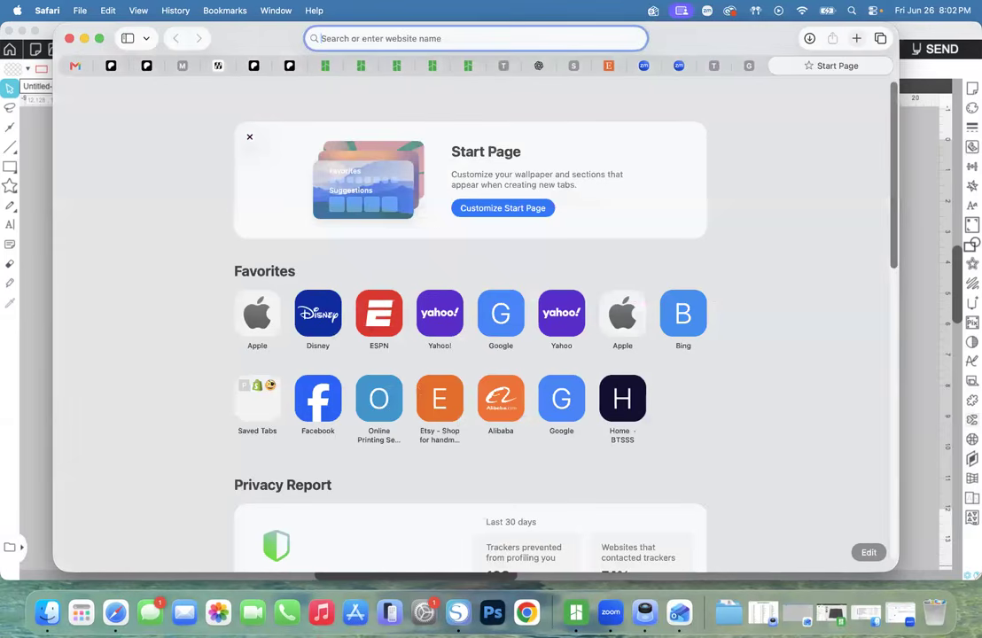
{"action": "type", "text": "creativefabrica.com"}
{"action": "key", "text": "Return"}
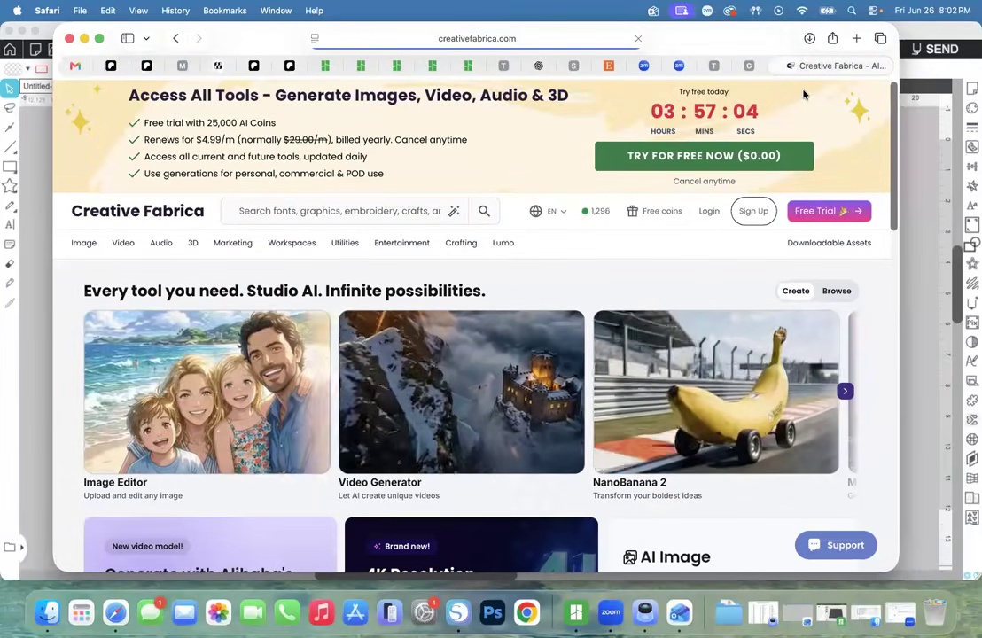
{"action": "left_click_drag", "start_coordinate": [274, 42], "coordinate": [981, 41]}
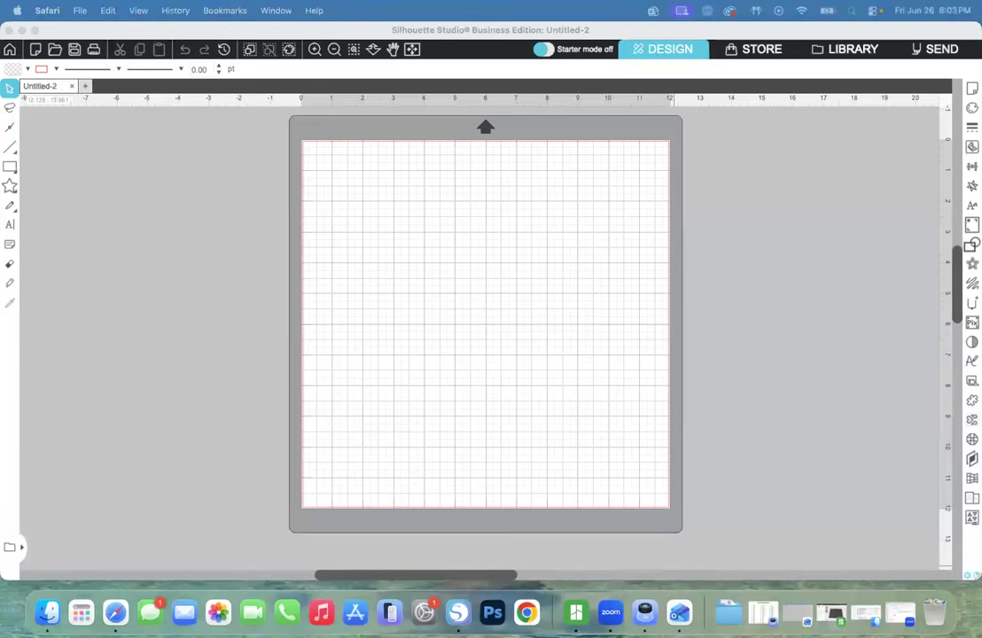
{"action": "left_click_drag", "start_coordinate": [981, 66], "coordinate": [765, 29]}
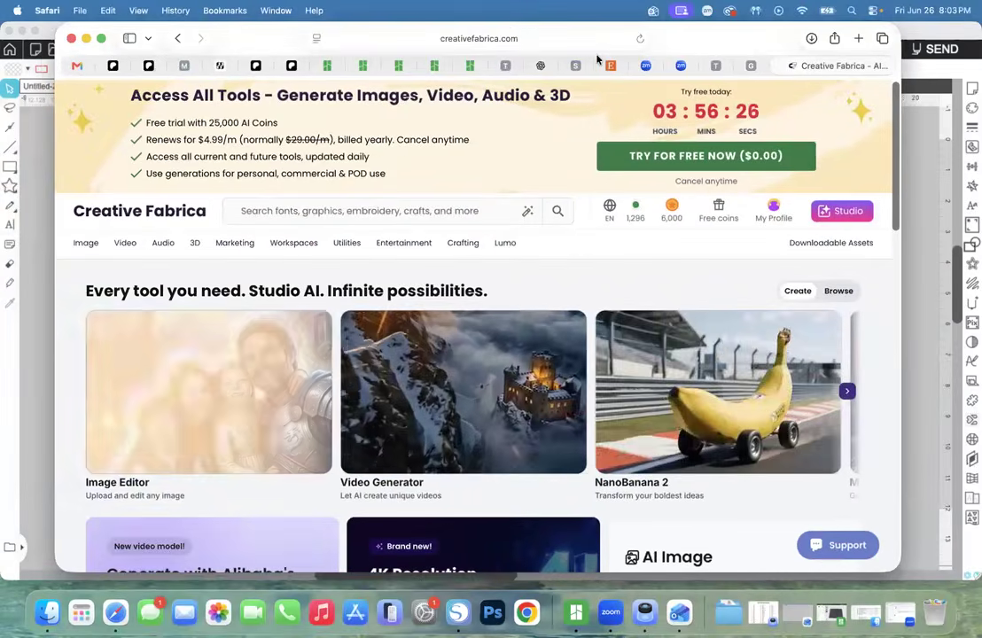
Search Creative Fabrica for "breast cancer awareness".
{"action": "left_click", "coordinate": [423, 209]}
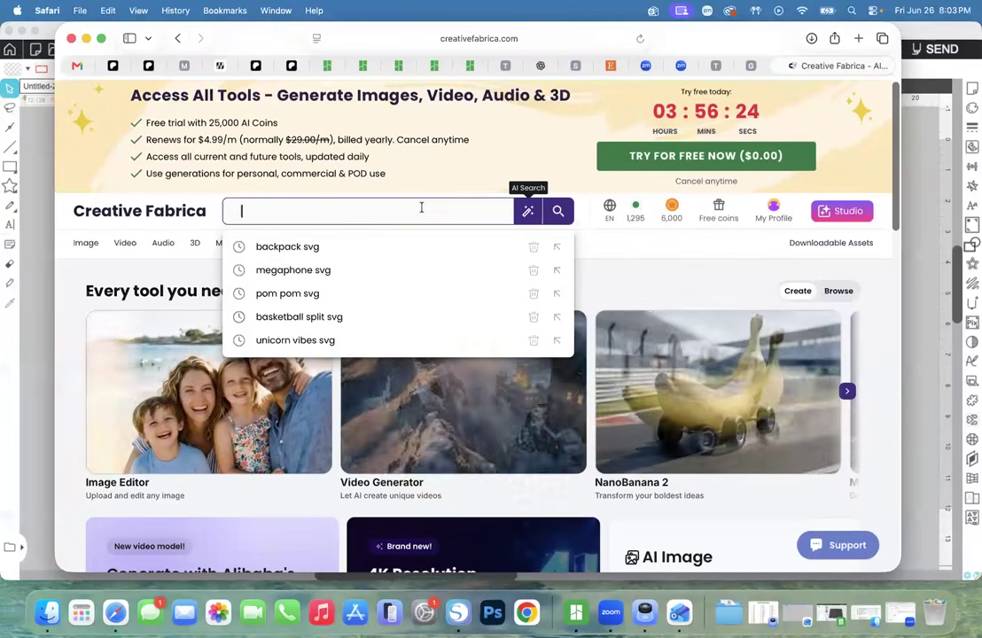
{"action": "type", "text": "breast "}
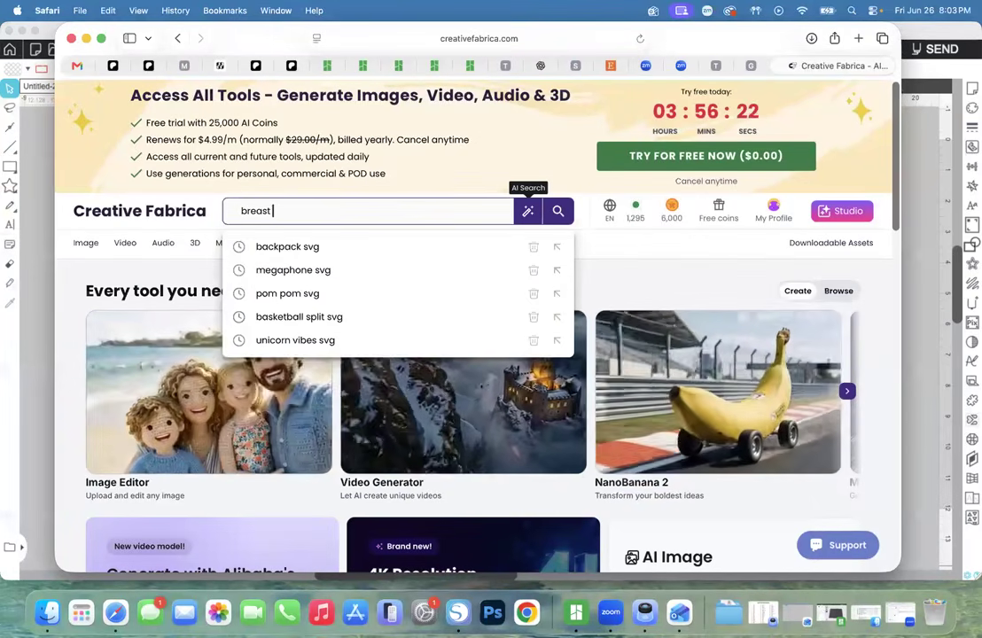
{"action": "type", "text": "cancer a"}
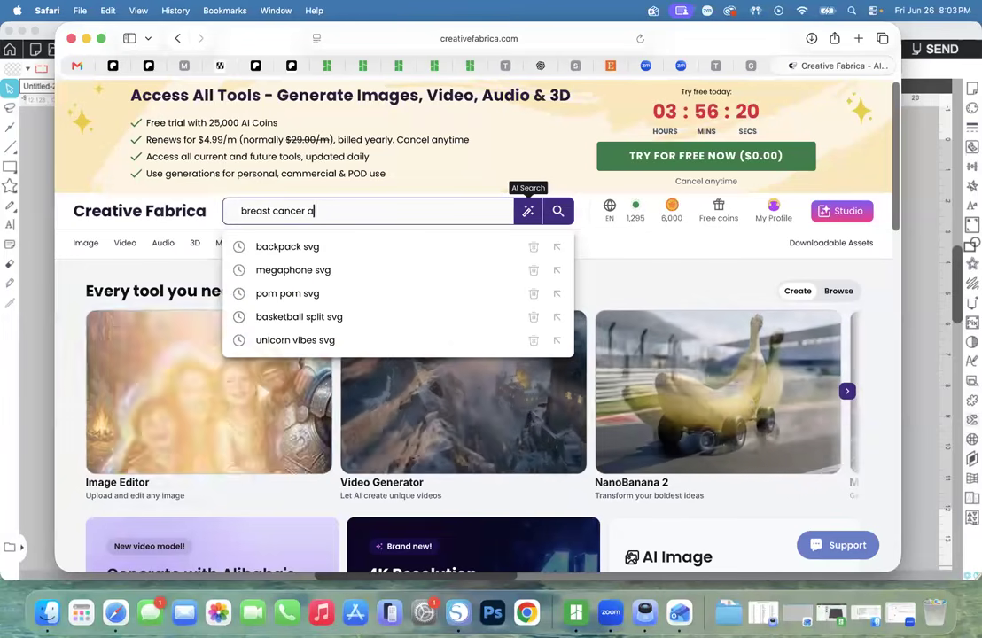
{"action": "type", "text": "ancer awareness"}
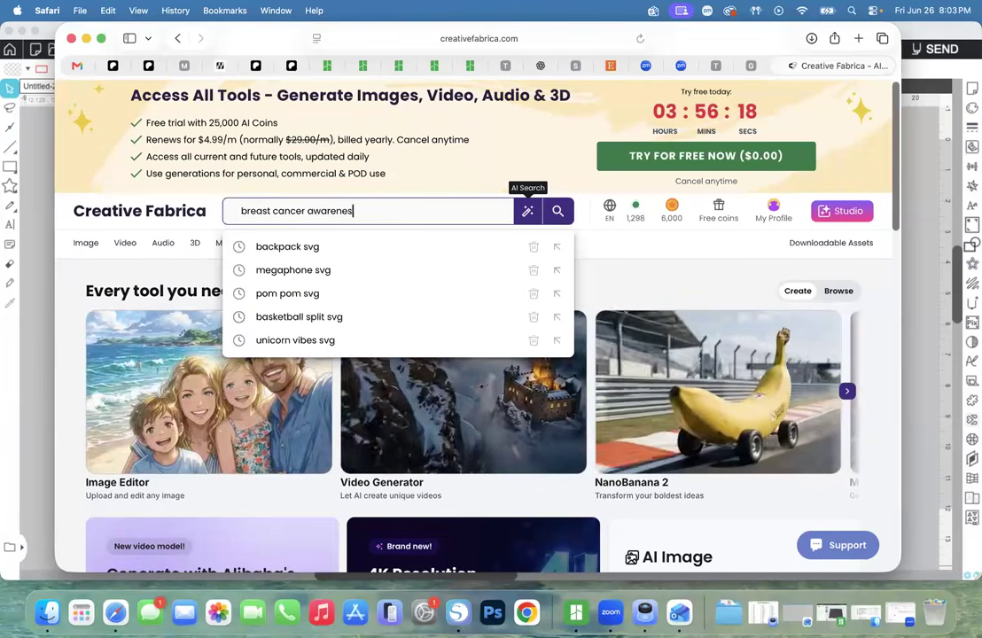
{"action": "key", "text": "Return"}
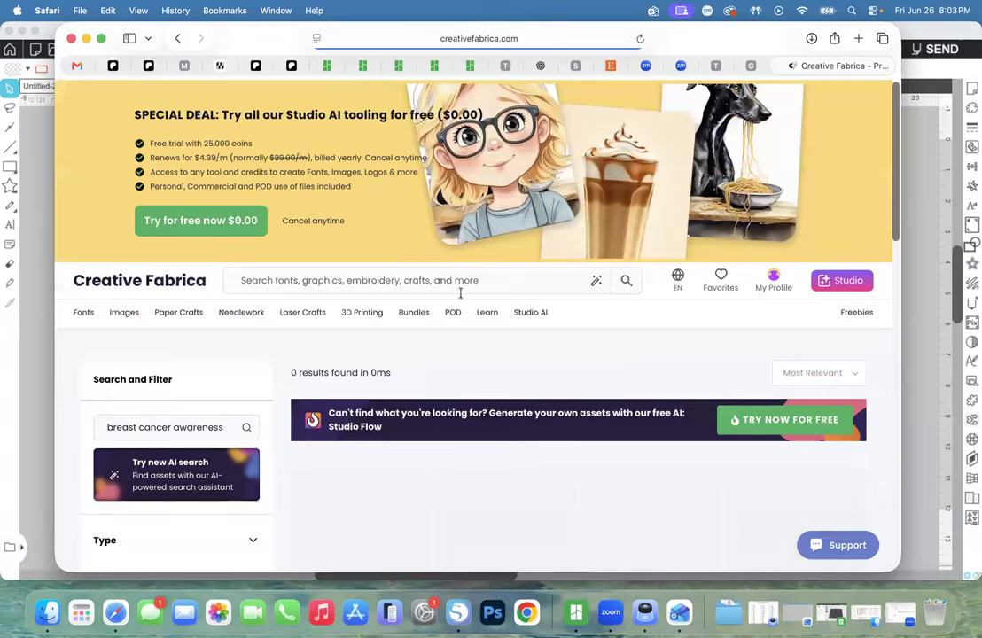
Search Creative Fabrica for "breast cancer" and look through the listed graphics.
{"action": "left_click", "coordinate": [464, 281]}
{"action": "type", "text": "breast cancer"}
{"action": "key", "text": "Return"}
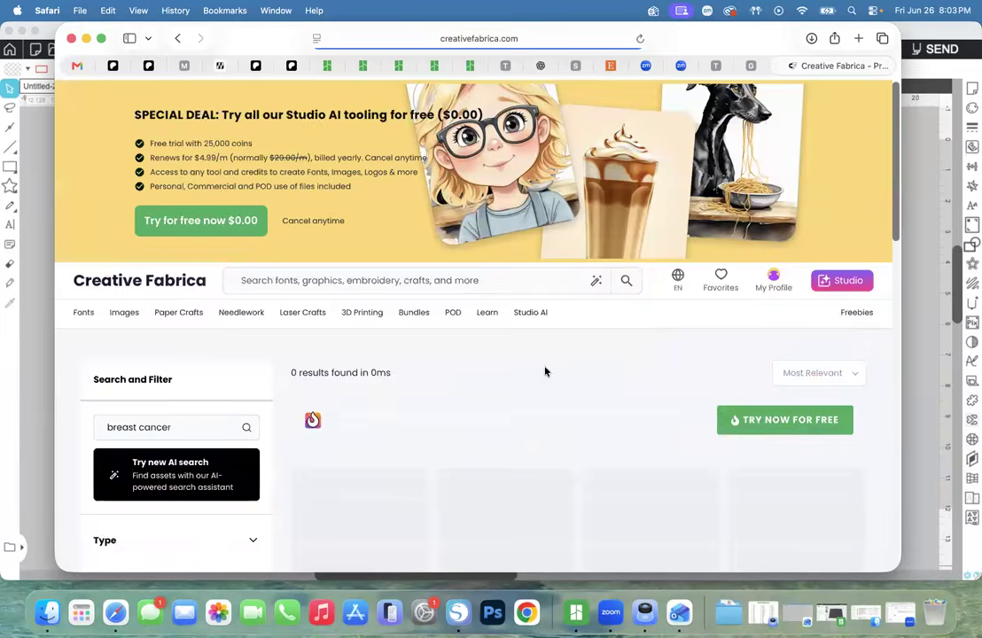
{"action": "scroll", "coordinate": [527, 351], "scroll_direction": "down", "scroll_amount": 5}
{"action": "scroll", "coordinate": [527, 352], "scroll_direction": "up", "scroll_amount": 2}
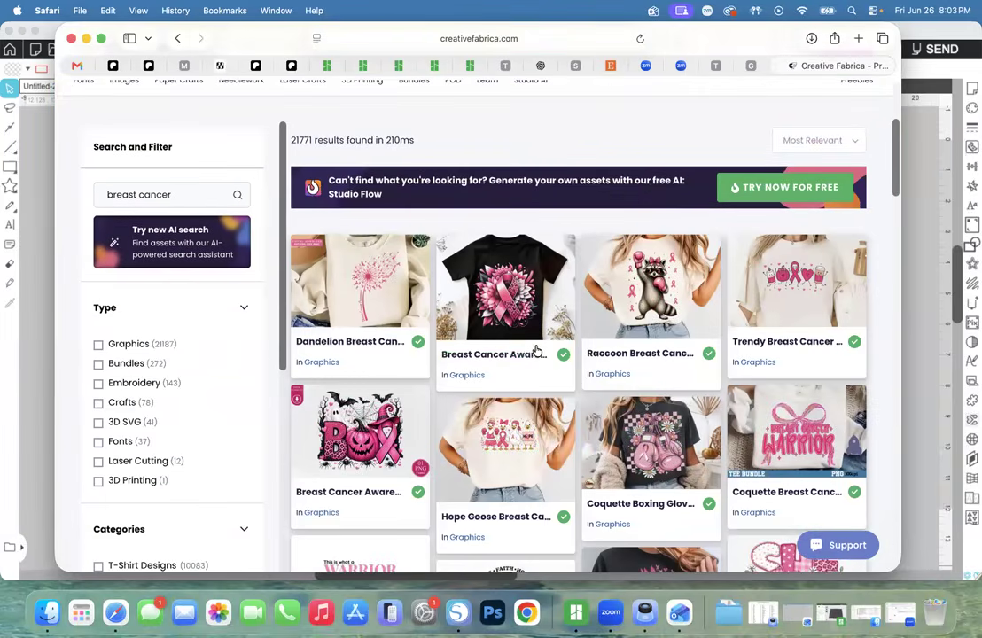
{"action": "scroll", "coordinate": [536, 351], "scroll_direction": "down", "scroll_amount": 3}
{"action": "scroll", "coordinate": [535, 339], "scroll_direction": "down", "scroll_amount": 2}
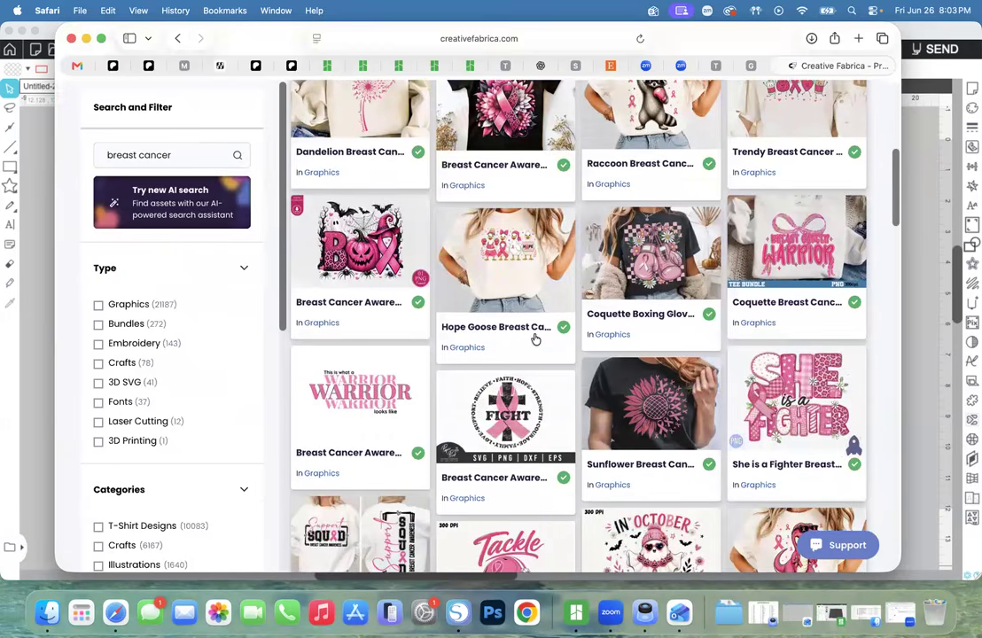
{"action": "scroll", "coordinate": [535, 339], "scroll_direction": "down", "scroll_amount": 2}
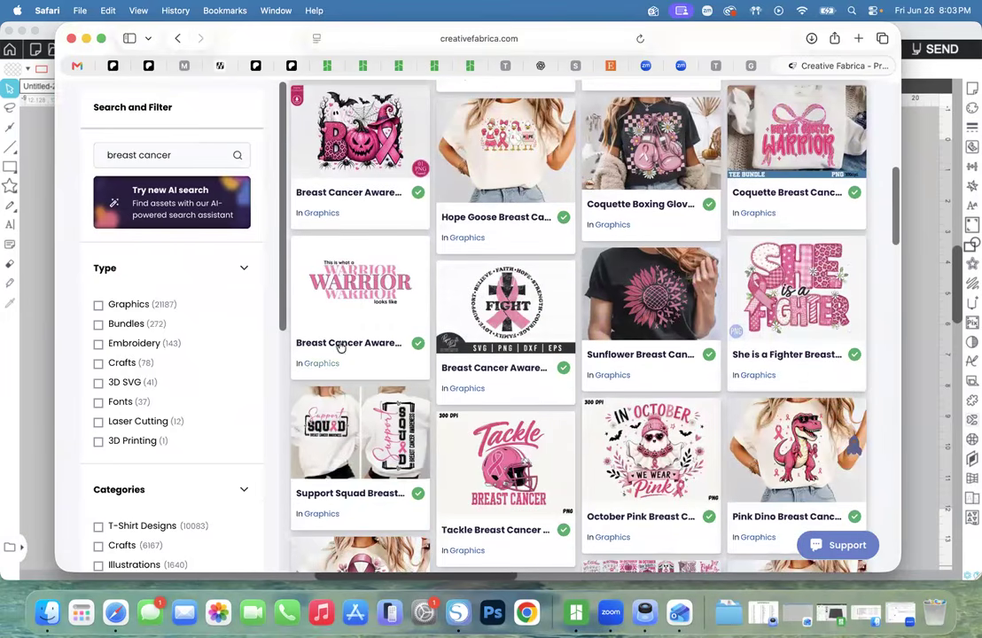
{"action": "scroll", "coordinate": [340, 346], "scroll_direction": "down", "scroll_amount": 2}
{"action": "scroll", "coordinate": [339, 344], "scroll_direction": "up", "scroll_amount": 10}
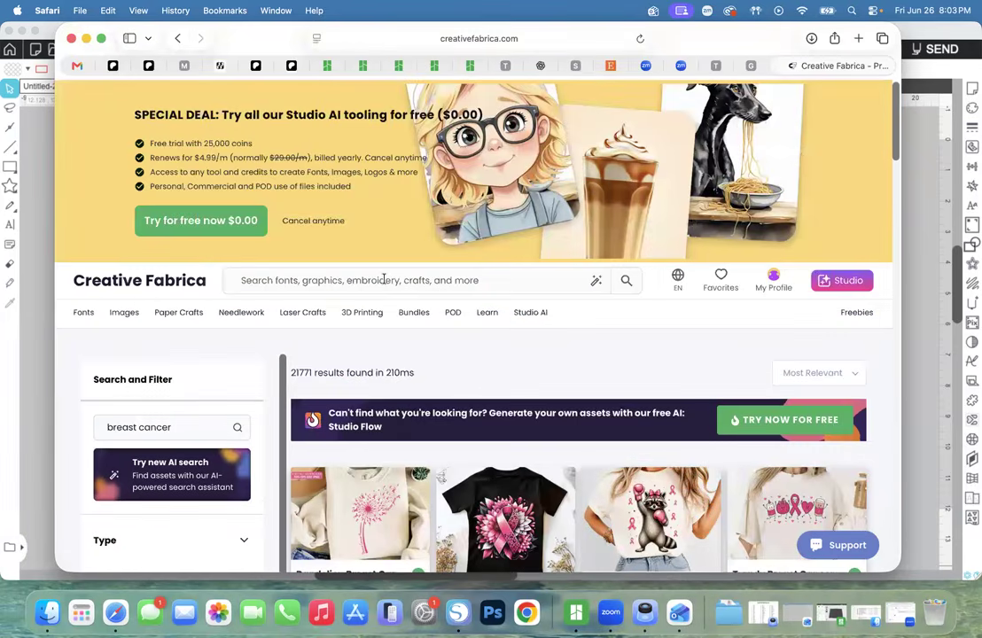
Refine the Creative Fabrica search to "breast cancer svg".
{"action": "left_click", "coordinate": [384, 279]}
{"action": "type", "text": "brea"}
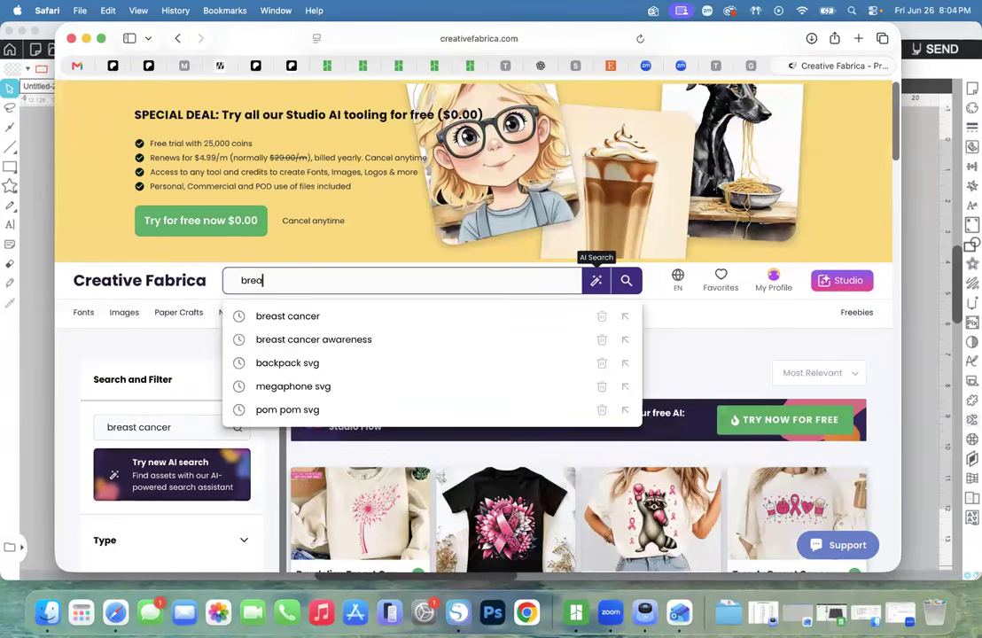
{"action": "type", "text": "st cancer svg"}
{"action": "key", "text": "Return"}
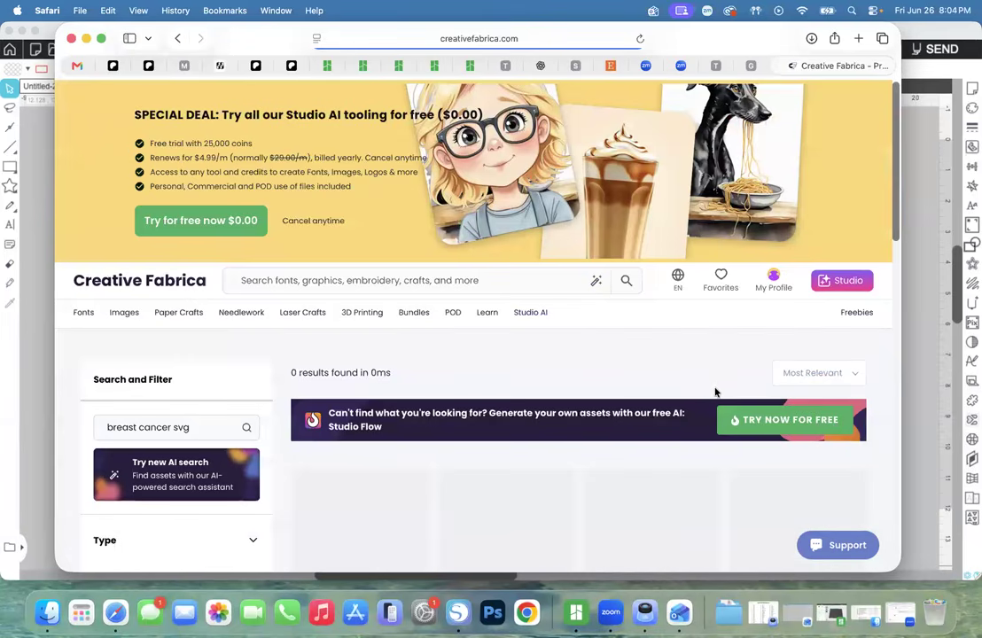
Look through the "breast cancer svg" results on Creative Fabrica for a suitable awareness design.
{"action": "scroll", "coordinate": [634, 361], "scroll_direction": "down", "scroll_amount": 3}
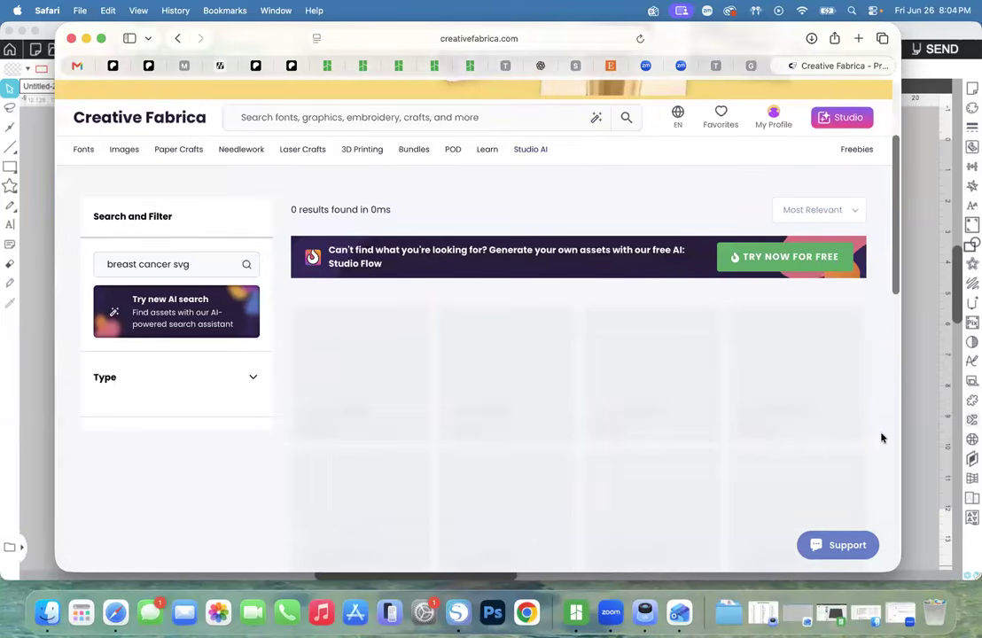
{"action": "scroll", "coordinate": [866, 427], "scroll_direction": "down", "scroll_amount": 5}
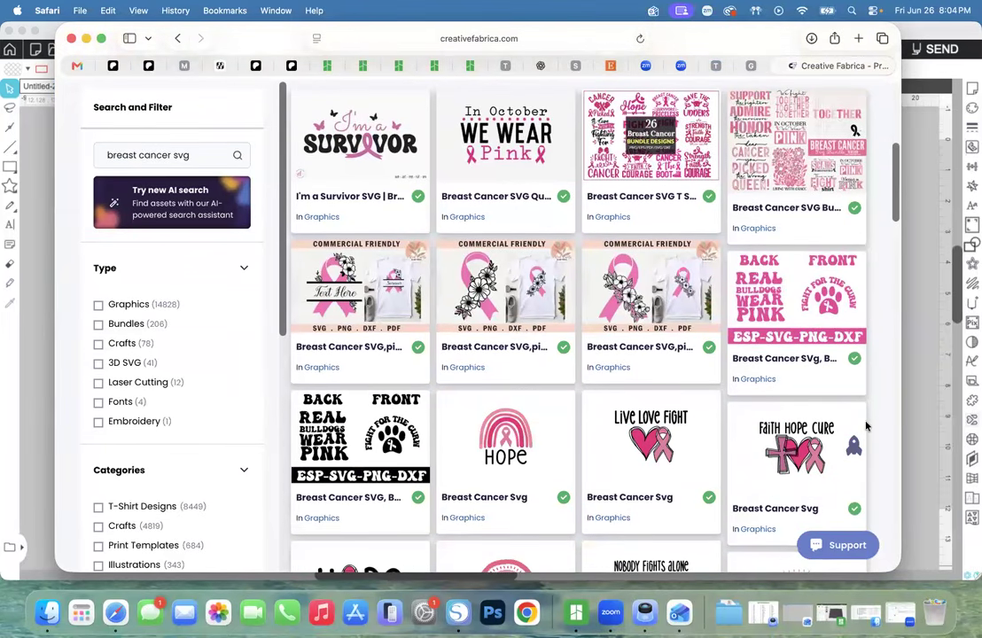
{"action": "scroll", "coordinate": [866, 427], "scroll_direction": "down", "scroll_amount": 10}
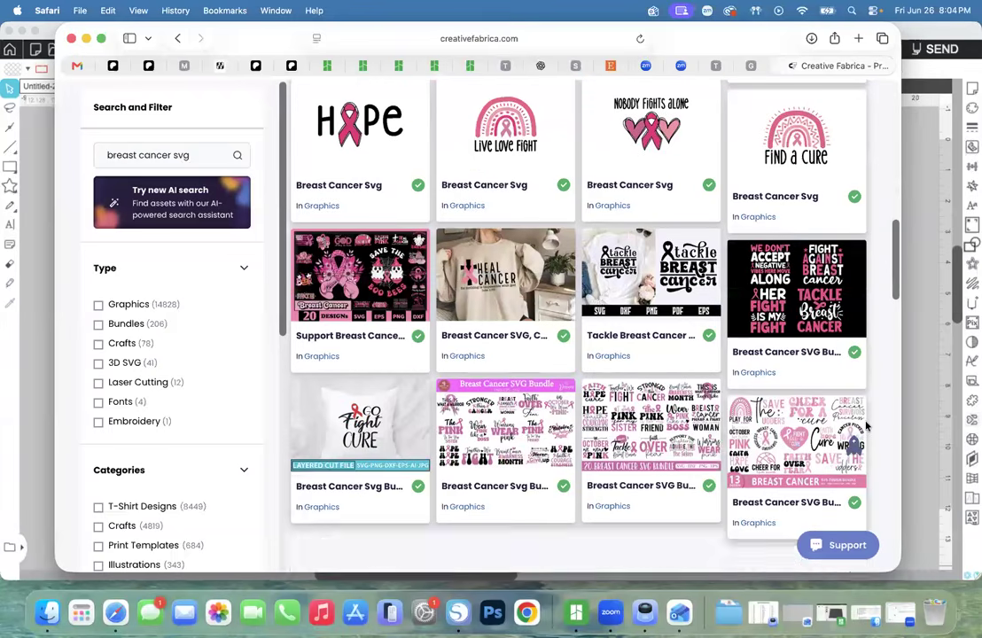
{"action": "scroll", "coordinate": [867, 427], "scroll_direction": "down", "scroll_amount": 3}
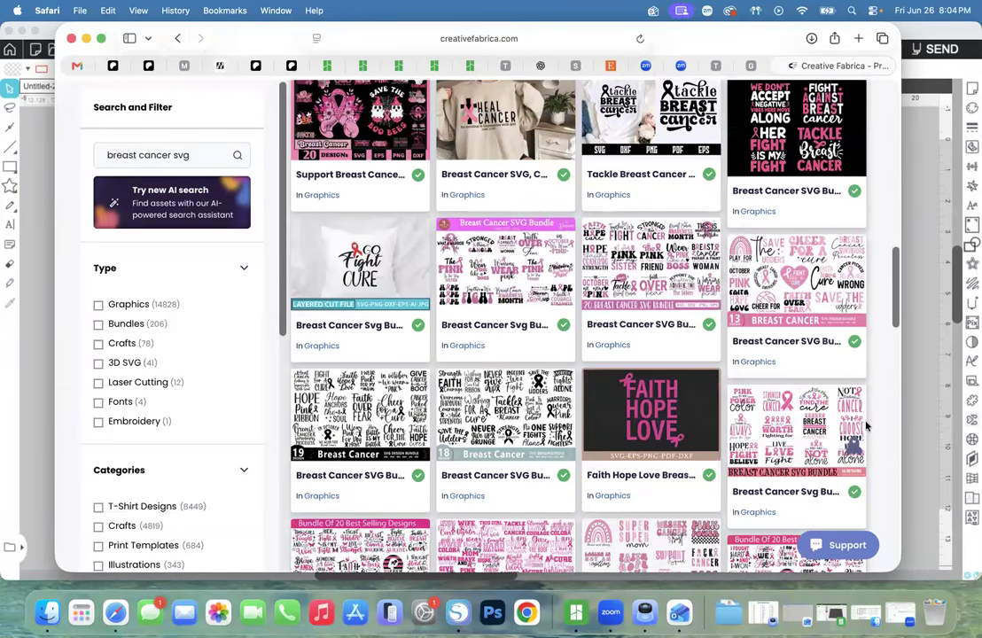
{"action": "scroll", "coordinate": [866, 426], "scroll_direction": "down", "scroll_amount": 4}
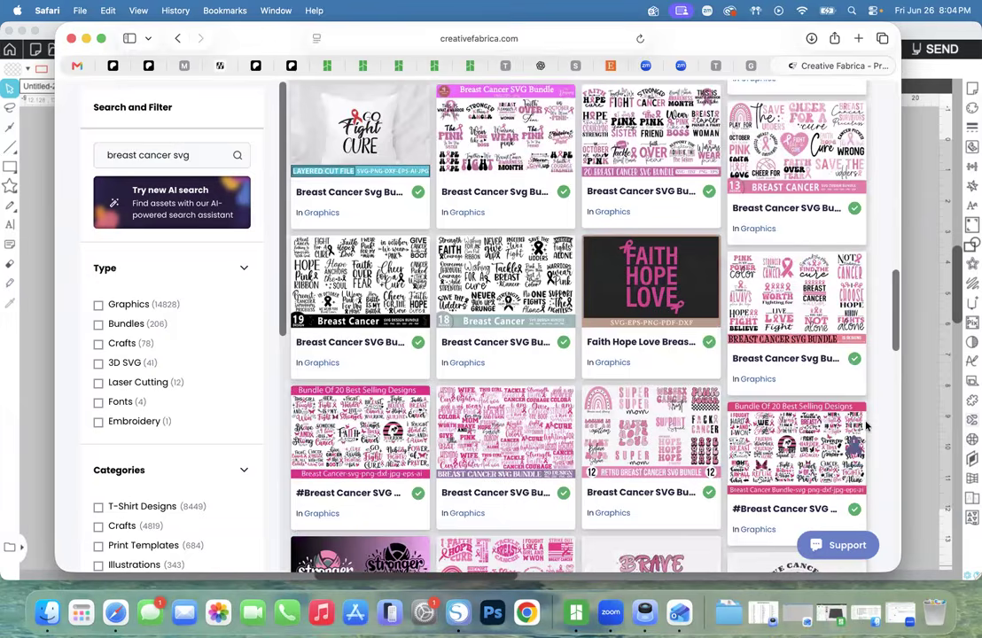
{"action": "scroll", "coordinate": [866, 427], "scroll_direction": "down", "scroll_amount": 6}
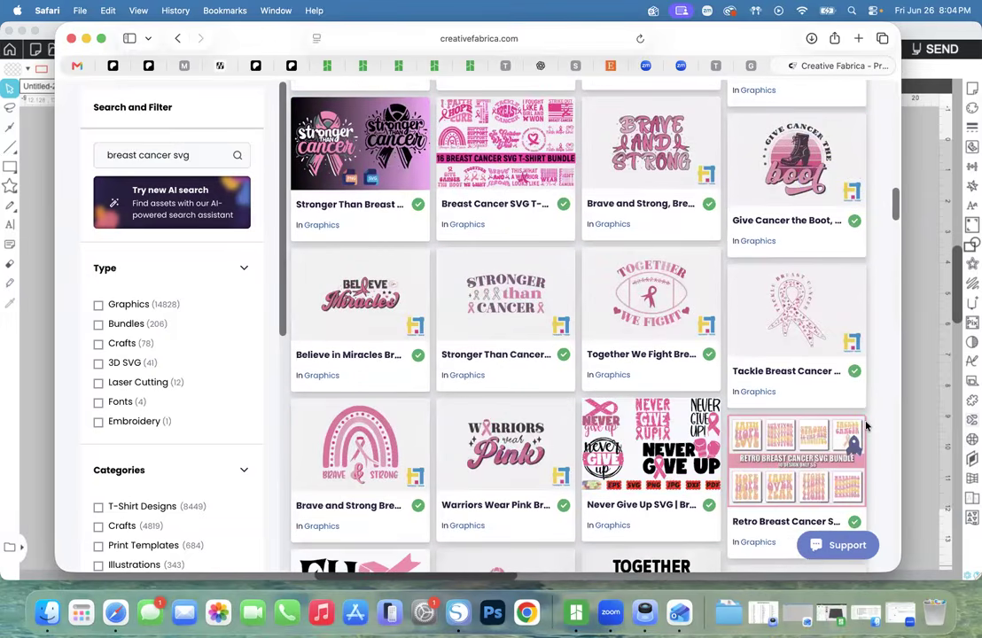
{"action": "scroll", "coordinate": [866, 427], "scroll_direction": "down", "scroll_amount": 4}
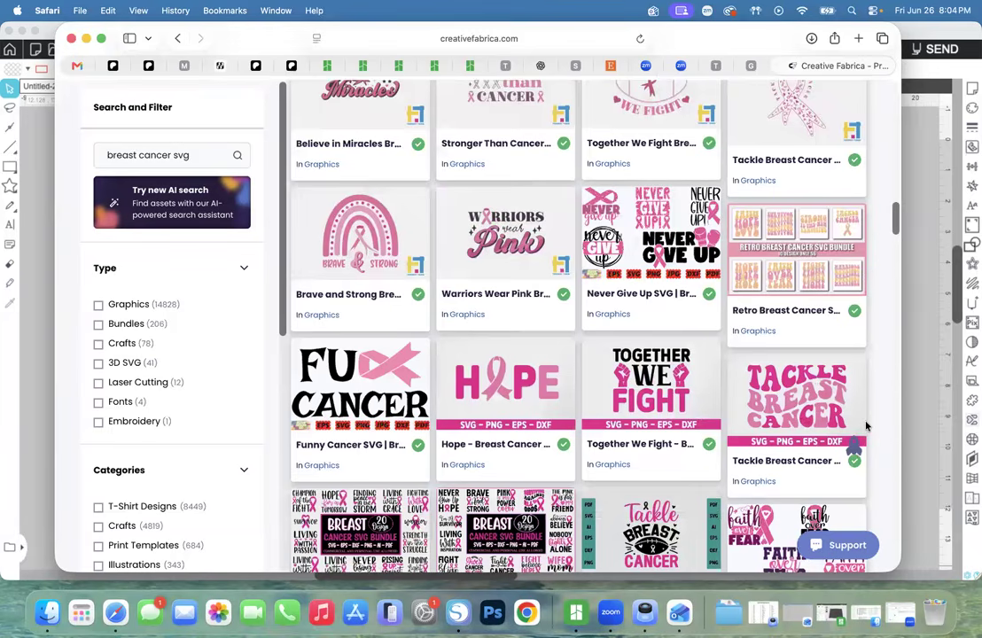
{"action": "scroll", "coordinate": [866, 426], "scroll_direction": "down", "scroll_amount": 1}
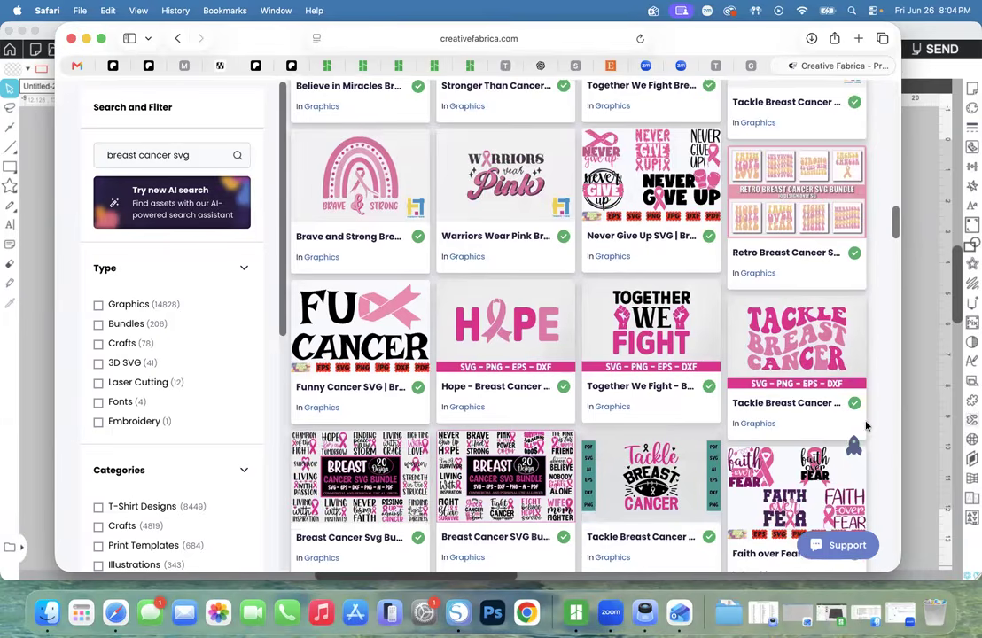
{"action": "scroll", "coordinate": [866, 427], "scroll_direction": "down", "scroll_amount": 1}
{"action": "scroll", "coordinate": [867, 426], "scroll_direction": "down", "scroll_amount": 2}
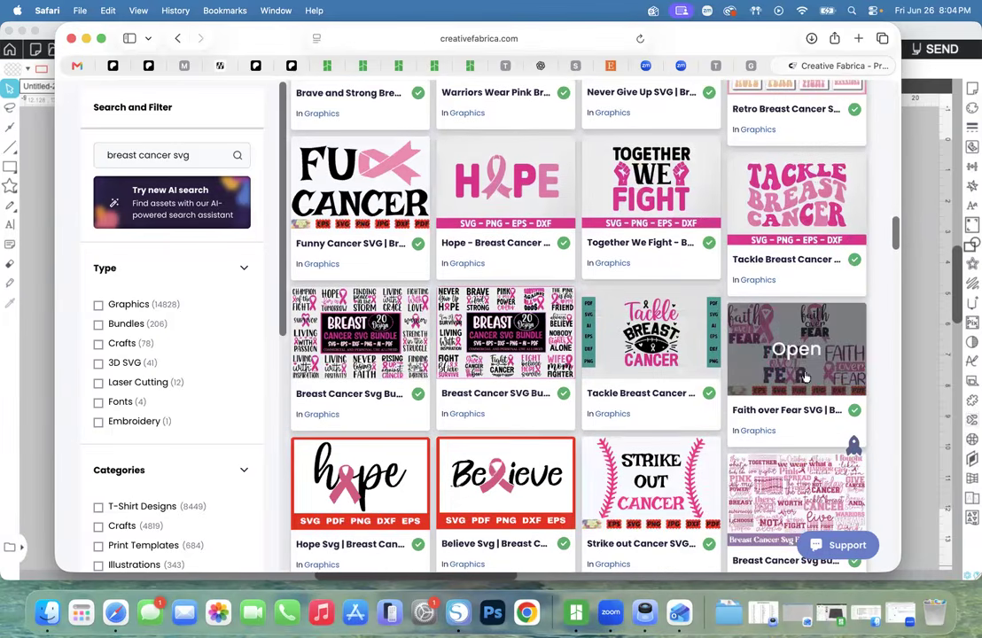
{"action": "scroll", "coordinate": [889, 440], "scroll_direction": "down", "scroll_amount": 8}
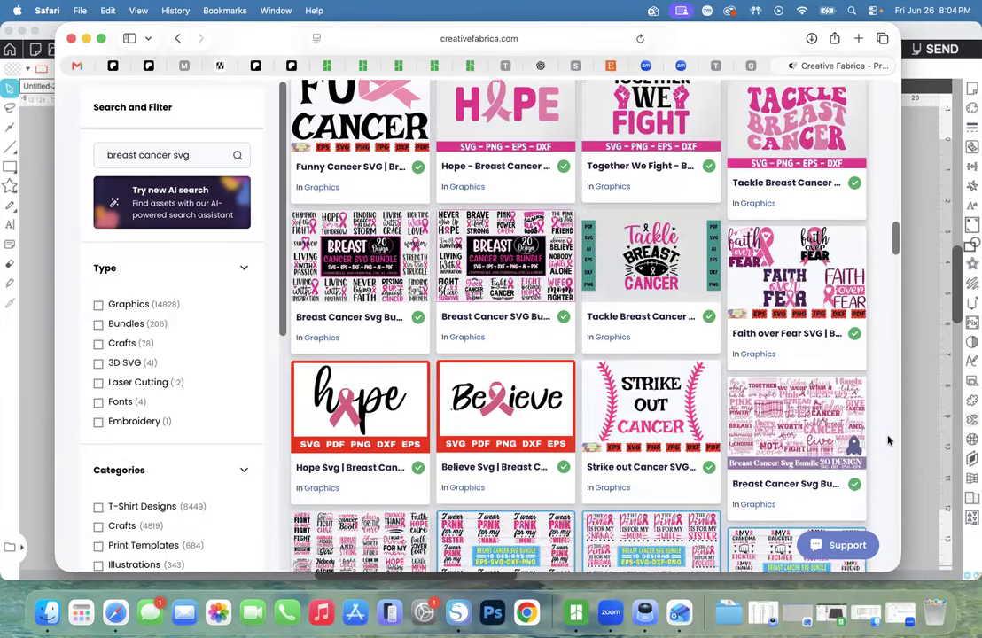
{"action": "scroll", "coordinate": [888, 441], "scroll_direction": "down", "scroll_amount": 4}
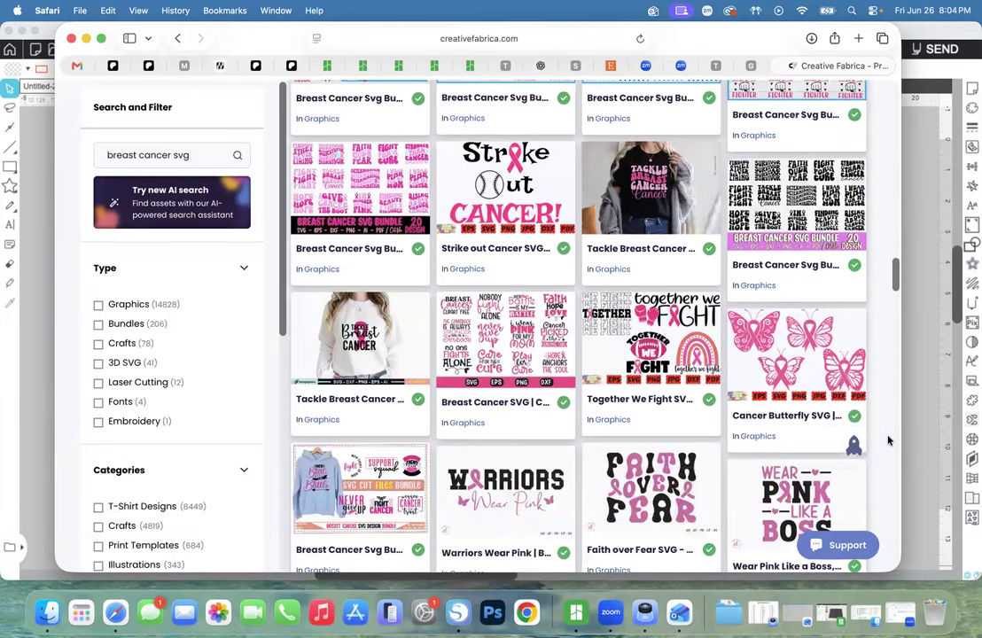
{"action": "scroll", "coordinate": [889, 441], "scroll_direction": "down", "scroll_amount": 3}
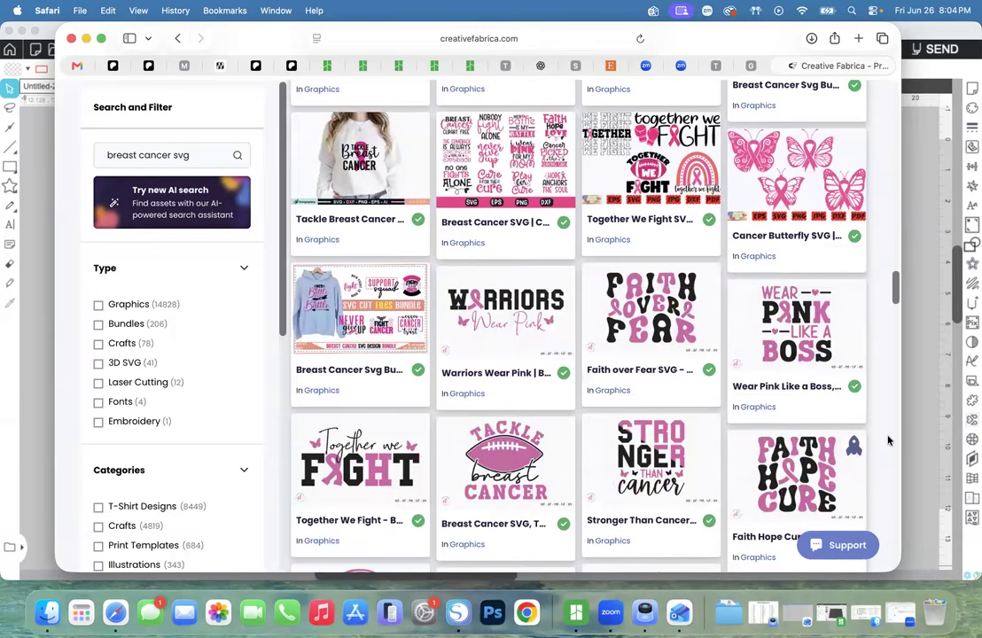
{"action": "scroll", "coordinate": [889, 441], "scroll_direction": "down", "scroll_amount": 3}
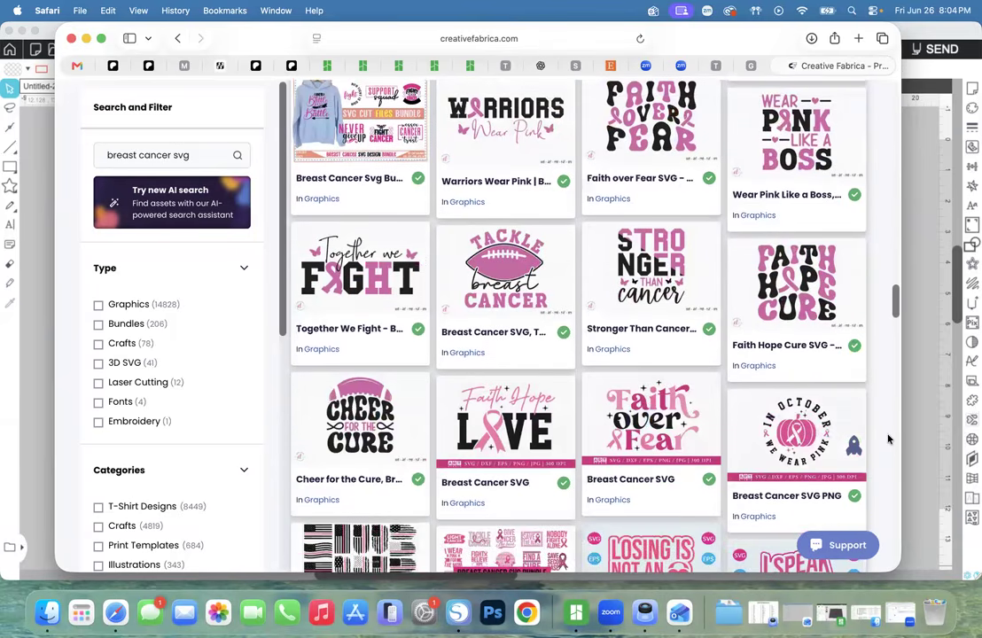
{"action": "scroll", "coordinate": [888, 441], "scroll_direction": "down", "scroll_amount": 3}
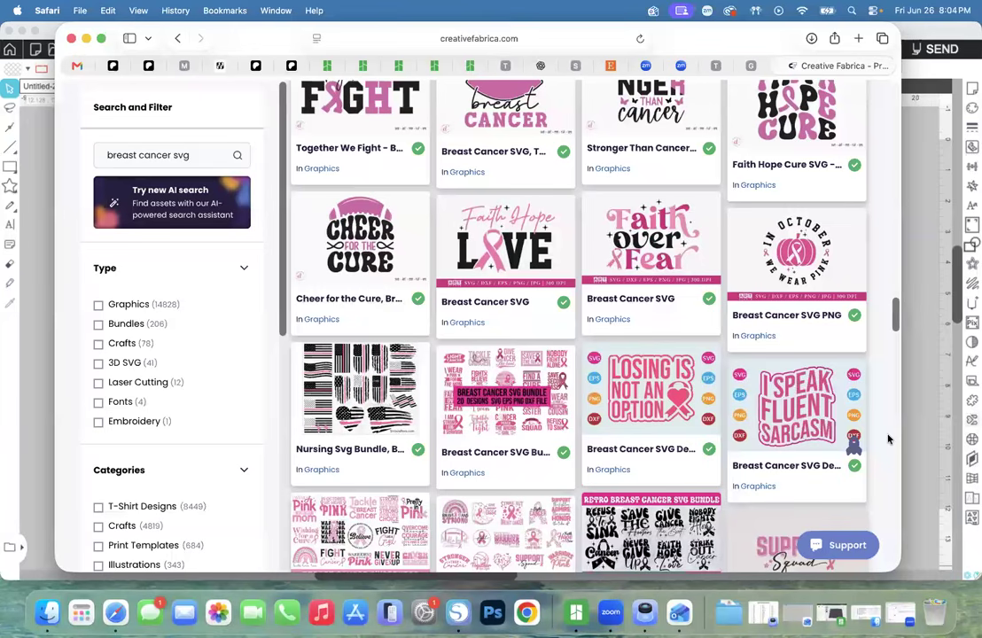
{"action": "scroll", "coordinate": [888, 440], "scroll_direction": "down", "scroll_amount": 1}
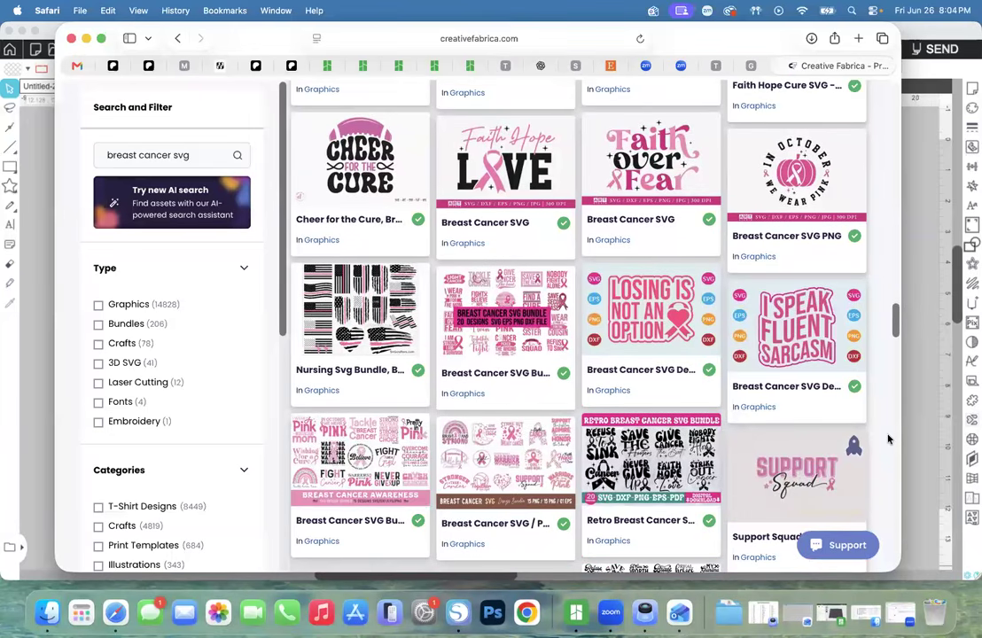
{"action": "scroll", "coordinate": [888, 441], "scroll_direction": "down", "scroll_amount": 3}
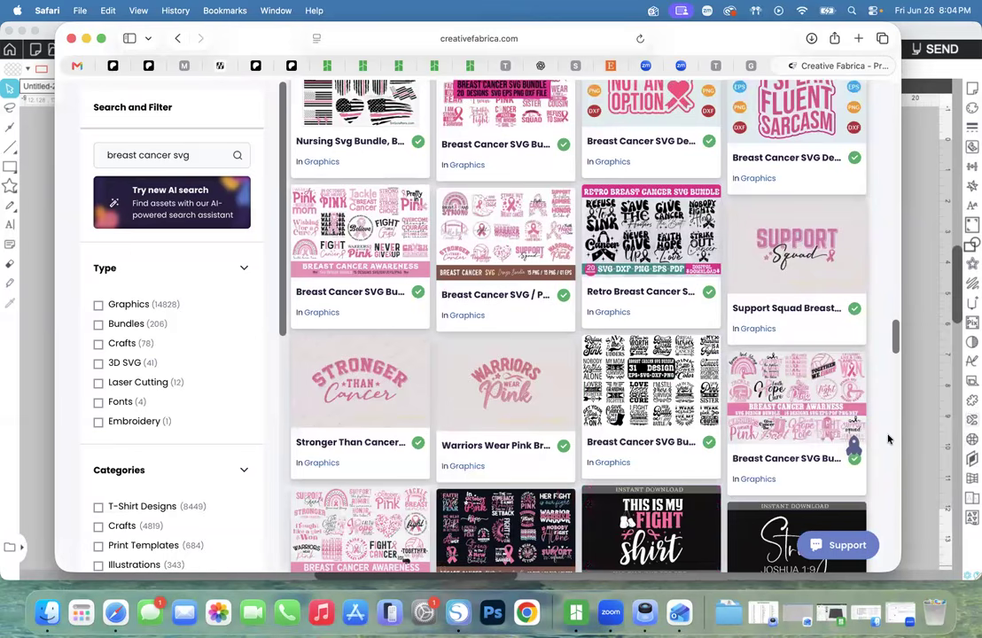
{"action": "scroll", "coordinate": [888, 440], "scroll_direction": "down", "scroll_amount": 2}
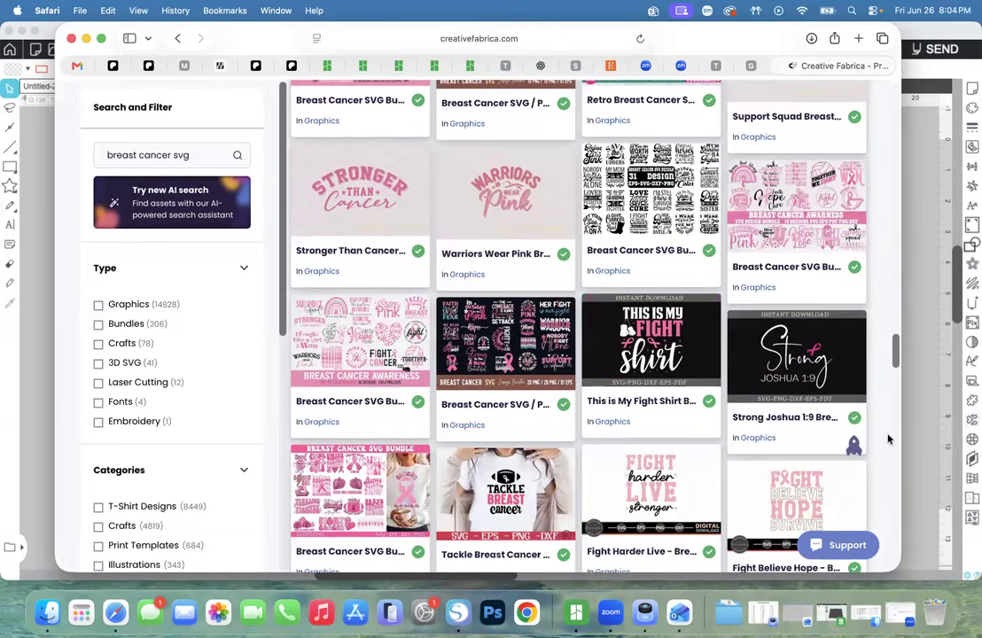
{"action": "scroll", "coordinate": [888, 440], "scroll_direction": "down", "scroll_amount": 4}
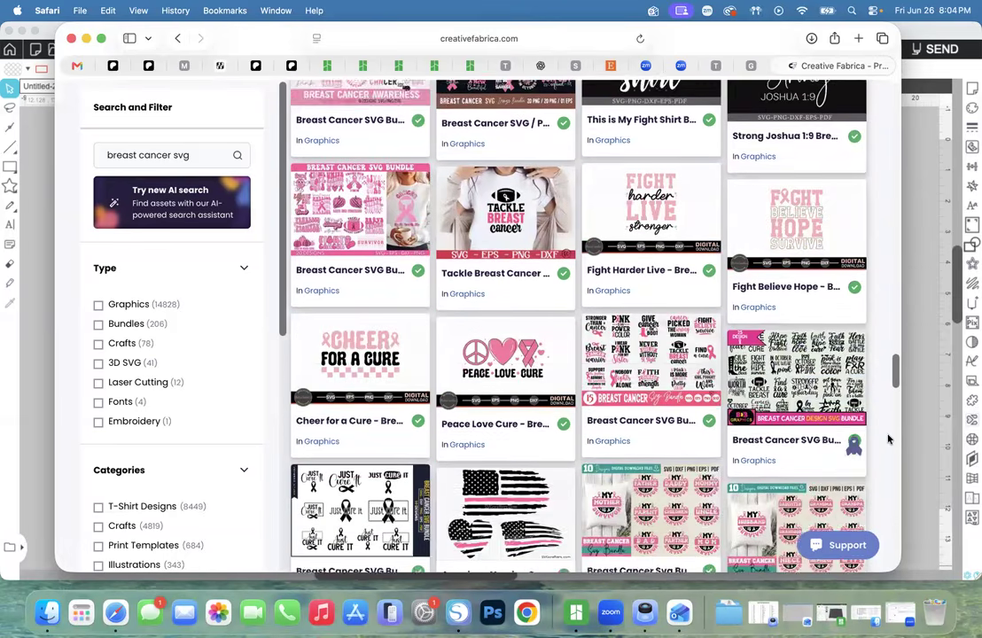
{"action": "scroll", "coordinate": [888, 441], "scroll_direction": "down", "scroll_amount": 2}
{"action": "scroll", "coordinate": [888, 440], "scroll_direction": "down", "scroll_amount": 1}
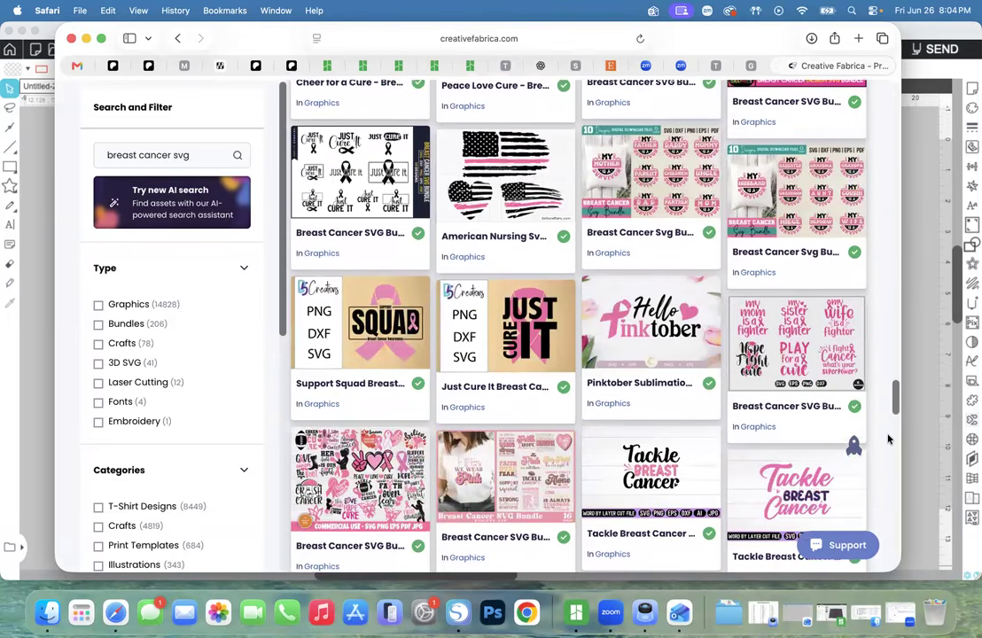
{"action": "scroll", "coordinate": [888, 441], "scroll_direction": "down", "scroll_amount": 1}
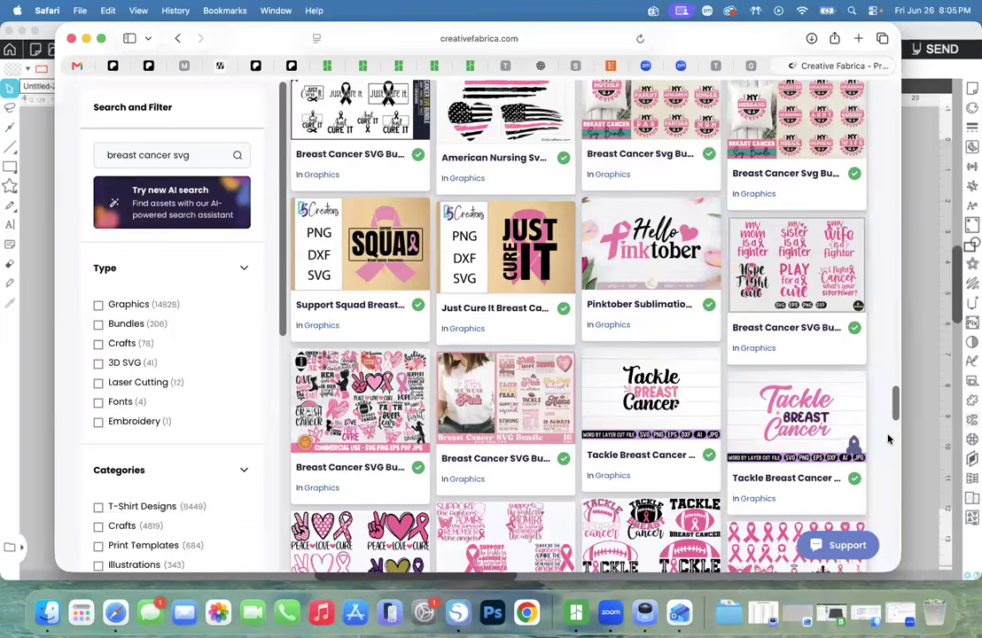
{"action": "scroll", "coordinate": [889, 441], "scroll_direction": "down", "scroll_amount": 5}
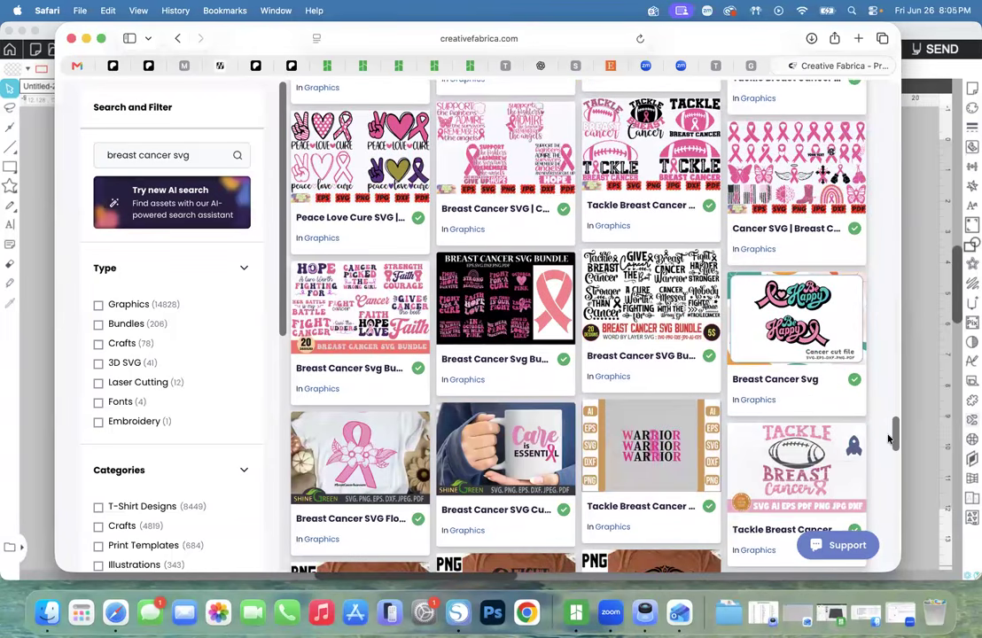
{"action": "scroll", "coordinate": [888, 441], "scroll_direction": "down", "scroll_amount": 1}
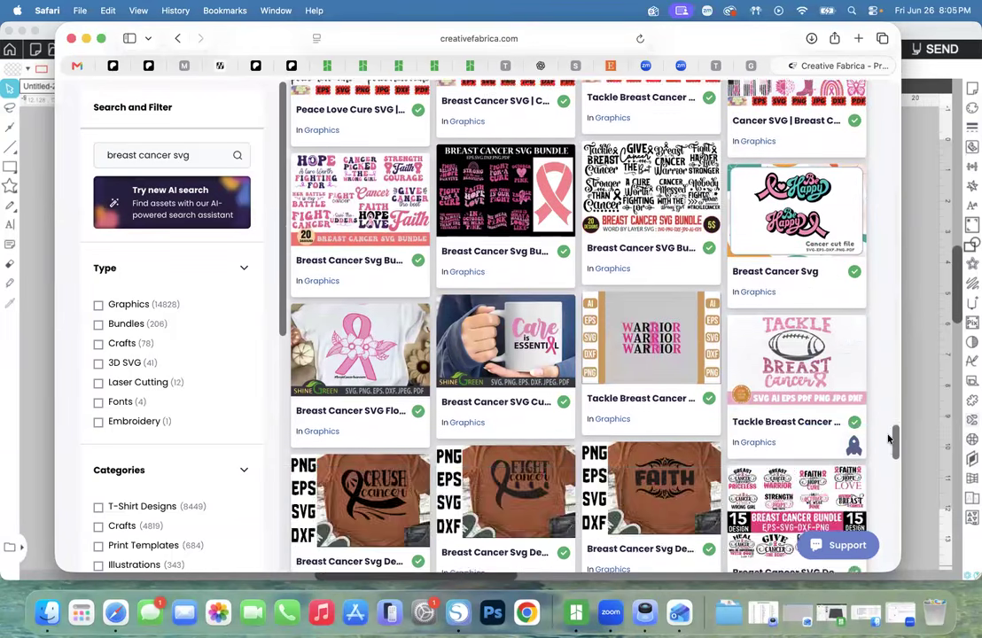
{"action": "scroll", "coordinate": [888, 440], "scroll_direction": "down", "scroll_amount": 3}
{"action": "scroll", "coordinate": [889, 440], "scroll_direction": "down", "scroll_amount": 2}
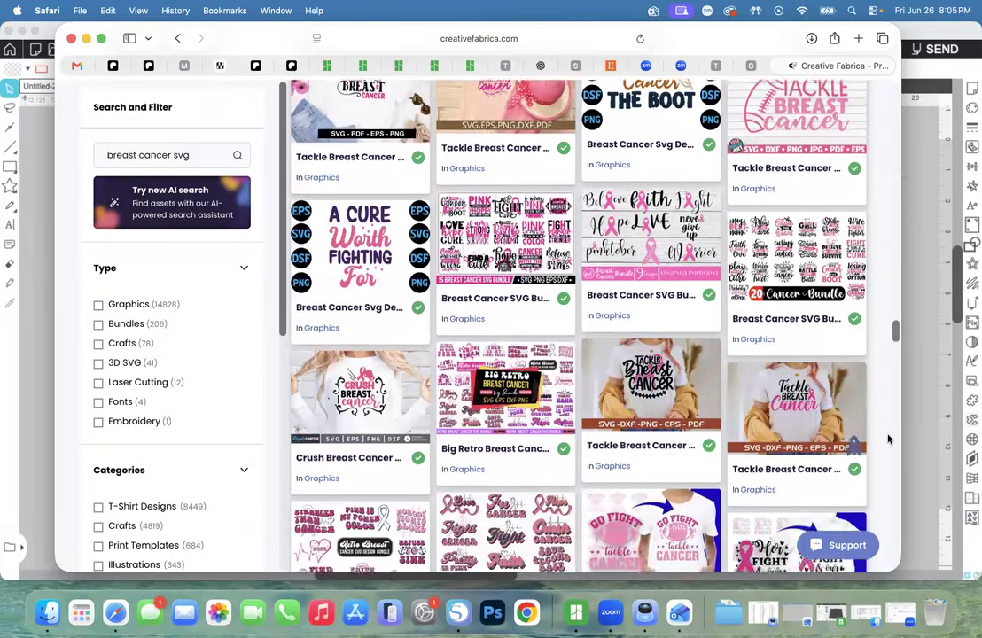
{"action": "scroll", "coordinate": [889, 441], "scroll_direction": "down", "scroll_amount": 2}
{"action": "scroll", "coordinate": [889, 441], "scroll_direction": "down", "scroll_amount": 4}
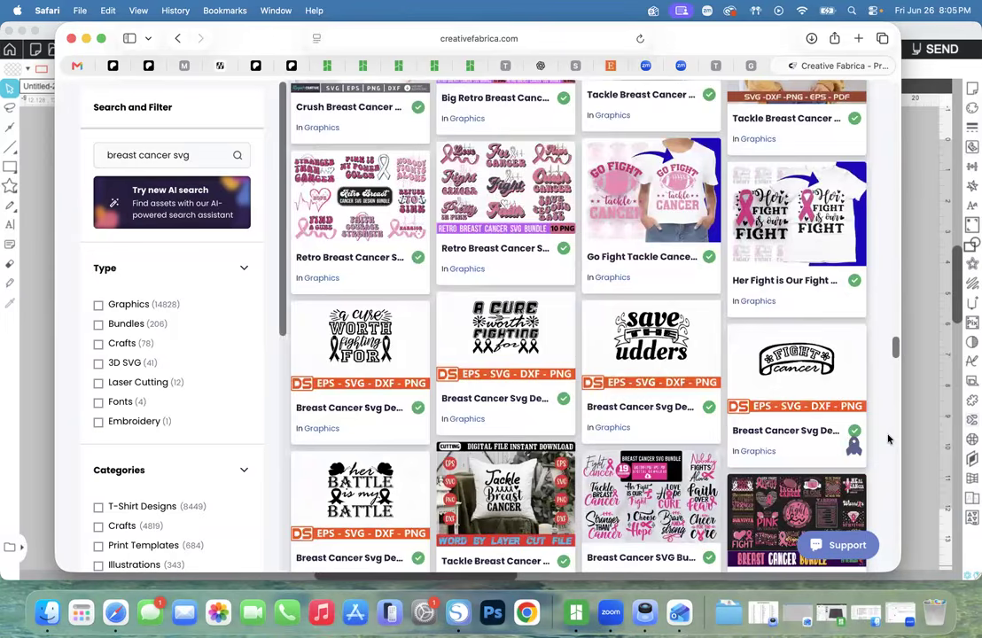
{"action": "scroll", "coordinate": [888, 440], "scroll_direction": "down", "scroll_amount": 2}
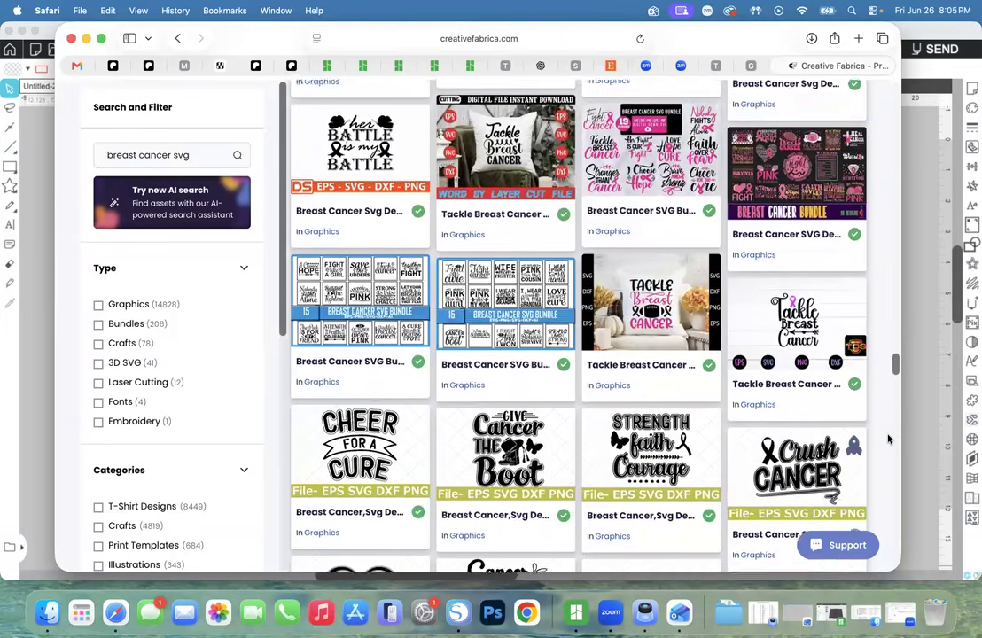
{"action": "scroll", "coordinate": [889, 440], "scroll_direction": "down", "scroll_amount": 2}
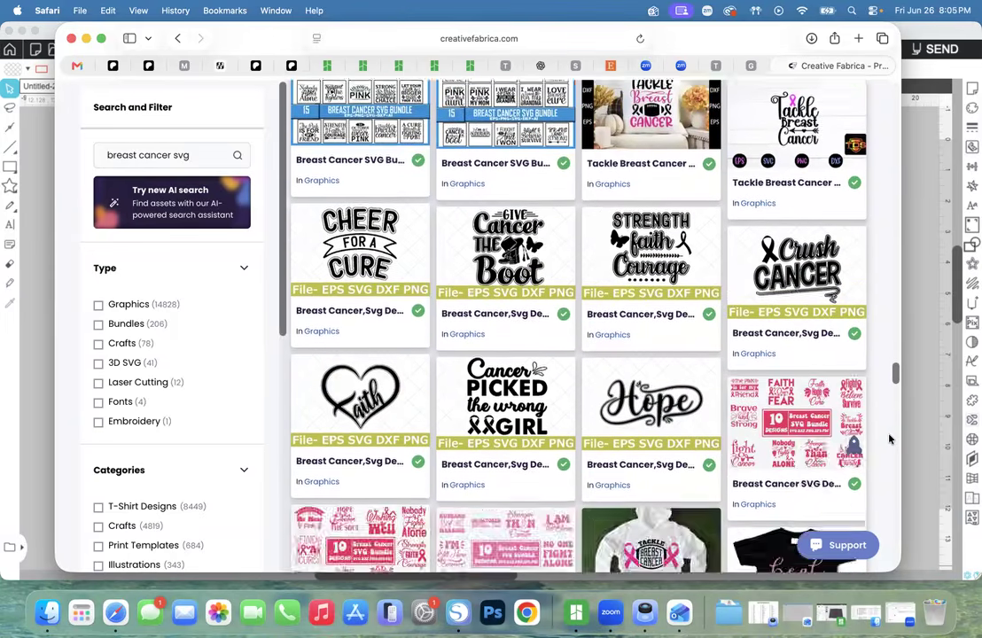
{"action": "scroll", "coordinate": [892, 438], "scroll_direction": "down", "scroll_amount": 5}
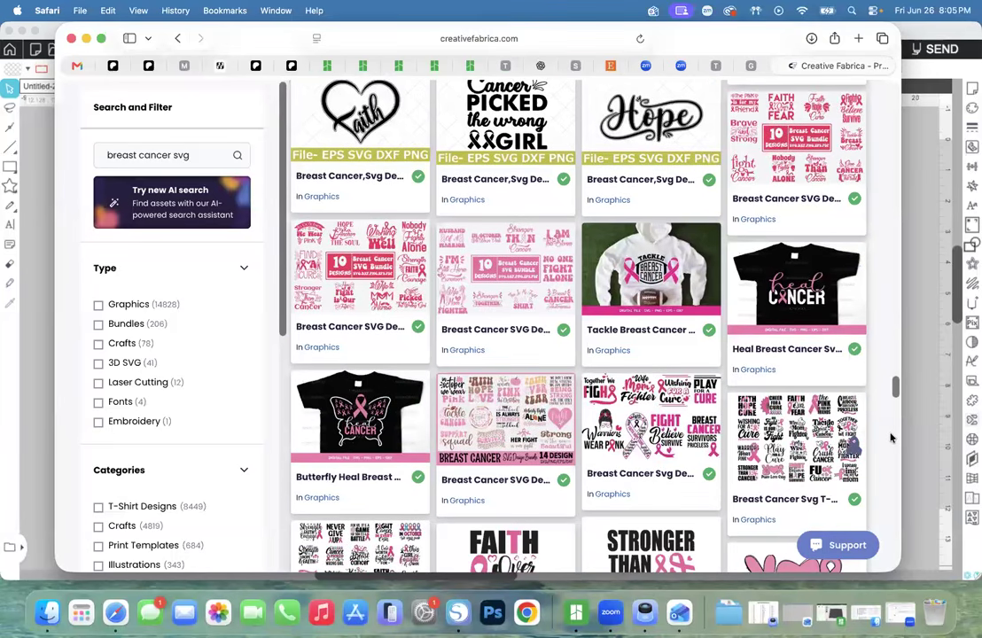
{"action": "scroll", "coordinate": [891, 438], "scroll_direction": "down", "scroll_amount": 8}
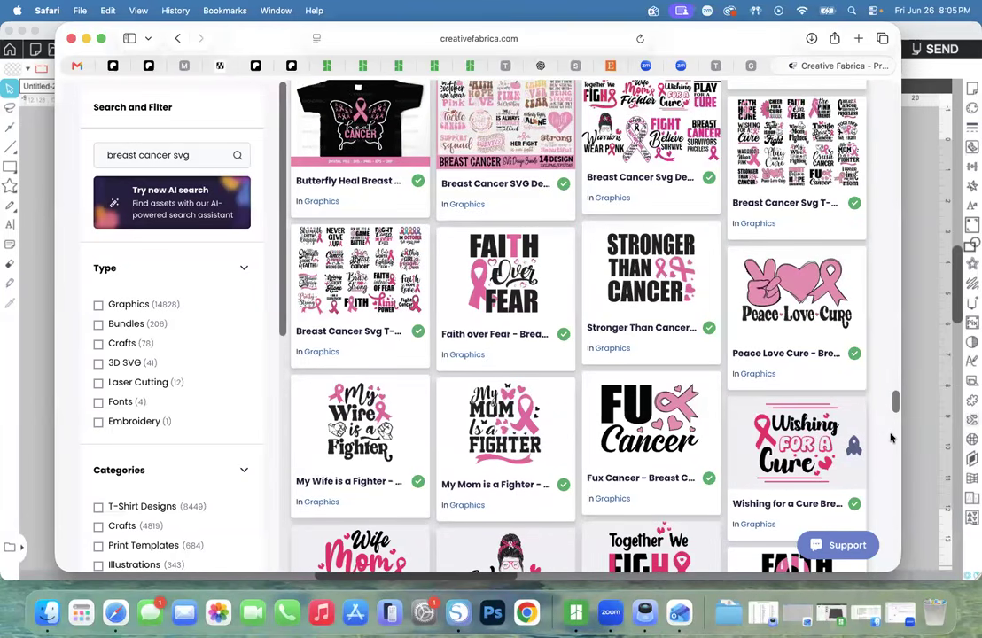
{"action": "scroll", "coordinate": [891, 438], "scroll_direction": "down", "scroll_amount": 5}
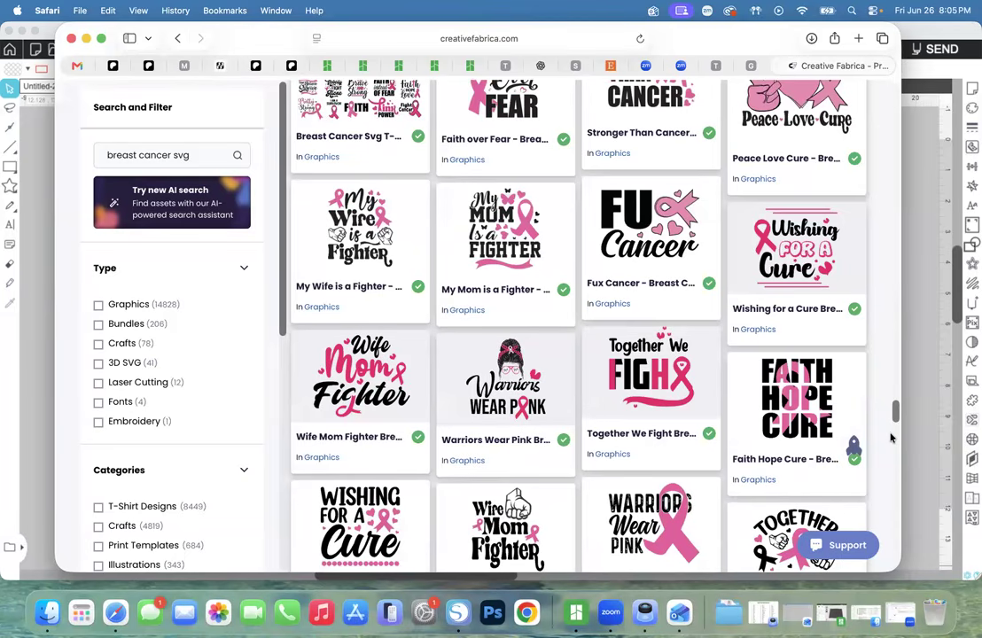
{"action": "scroll", "coordinate": [891, 438], "scroll_direction": "down", "scroll_amount": 2}
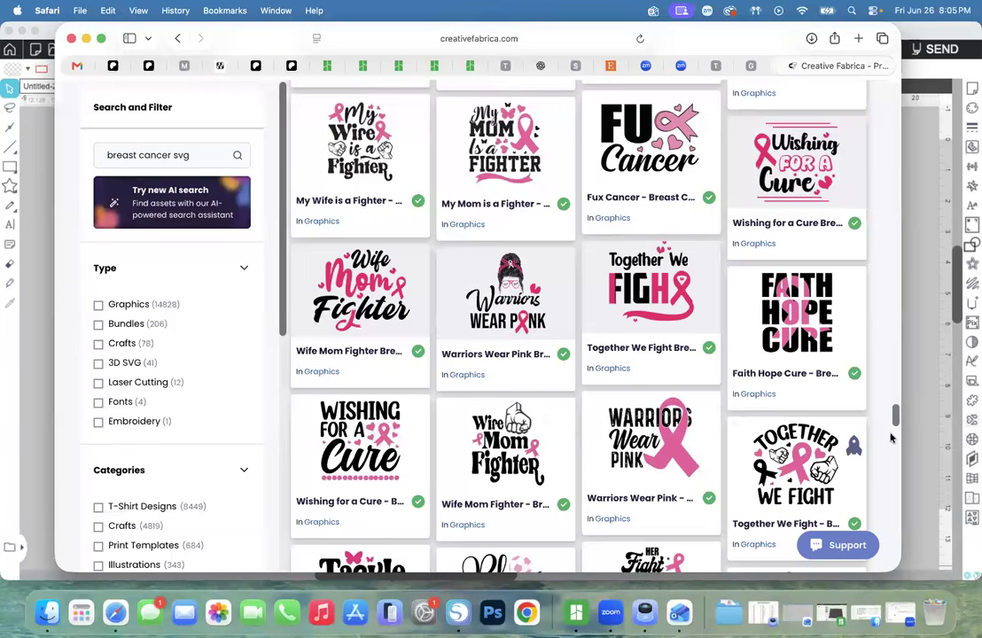
{"action": "scroll", "coordinate": [891, 438], "scroll_direction": "down", "scroll_amount": 2}
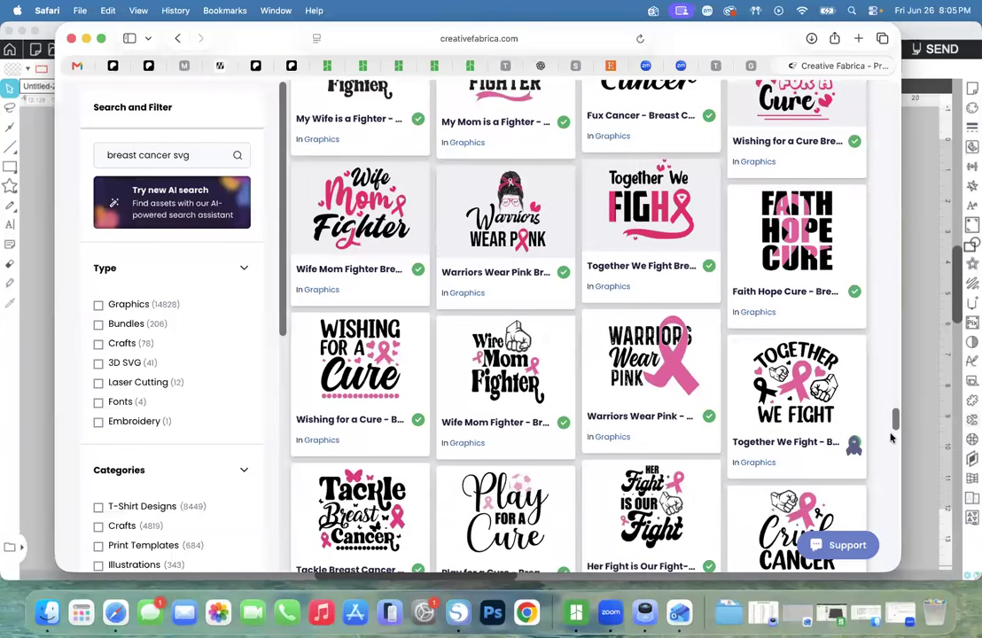
Open the "Faith Hope Cure - Breast Cancer SVG" graphic and download it.
{"action": "left_click", "coordinate": [768, 225]}
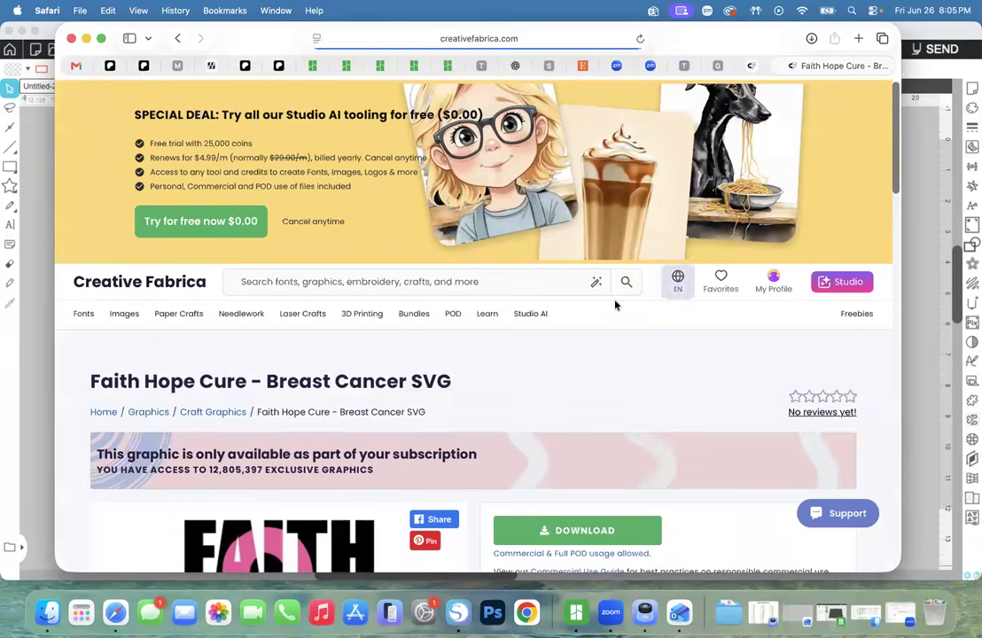
{"action": "scroll", "coordinate": [585, 306], "scroll_direction": "down", "scroll_amount": 5}
{"action": "scroll", "coordinate": [572, 249], "scroll_direction": "up", "scroll_amount": 1}
{"action": "left_click", "coordinate": [580, 174]}
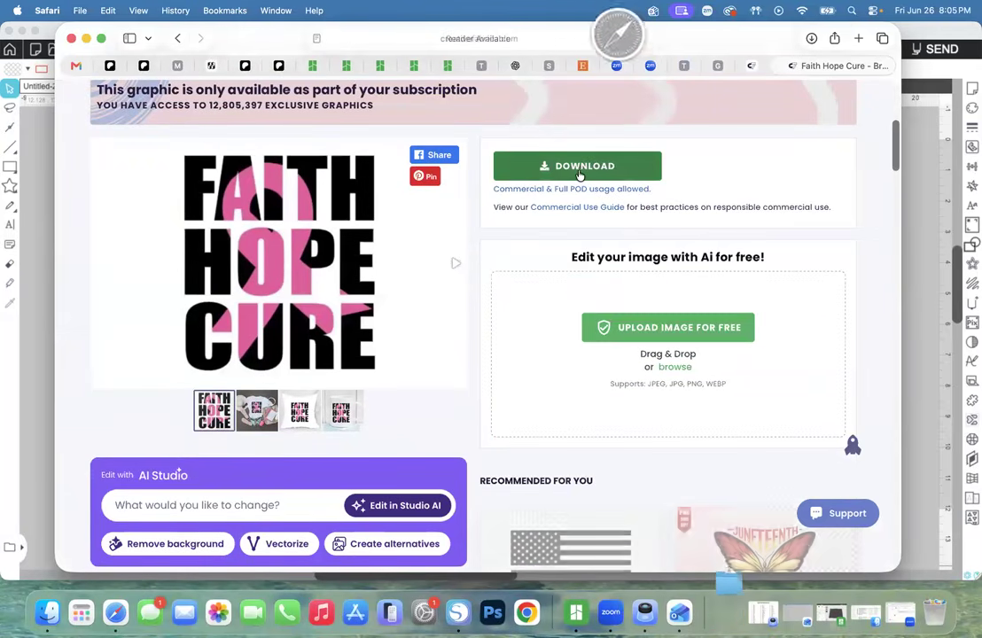
Switch to Finder and open the downloaded Faith Hope Cure folder in Downloads.
{"action": "left_click", "coordinate": [47, 613]}
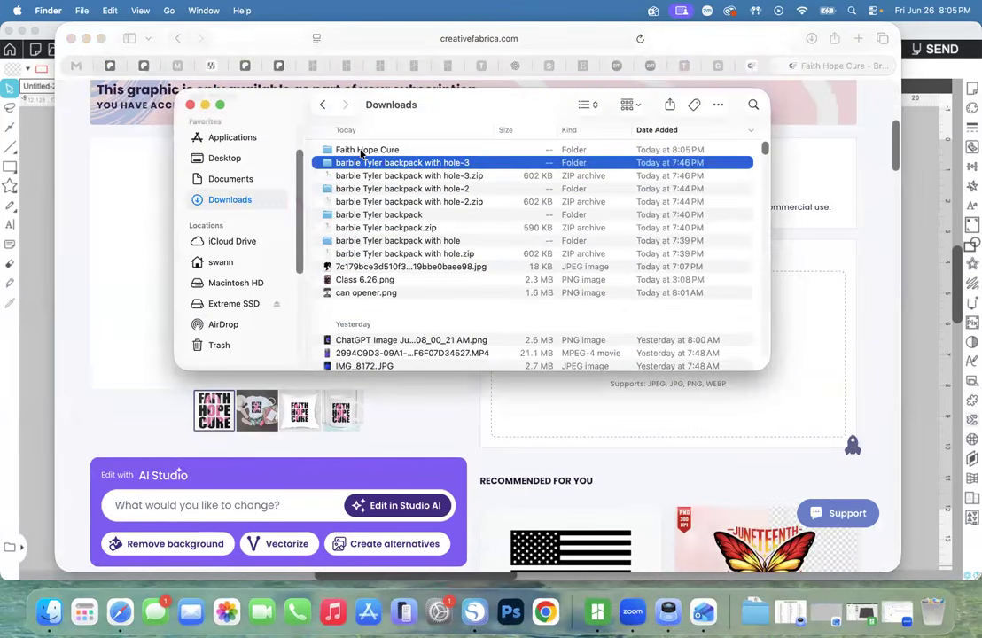
{"action": "left_click", "coordinate": [361, 151]}
{"action": "double_click", "coordinate": [361, 152]}
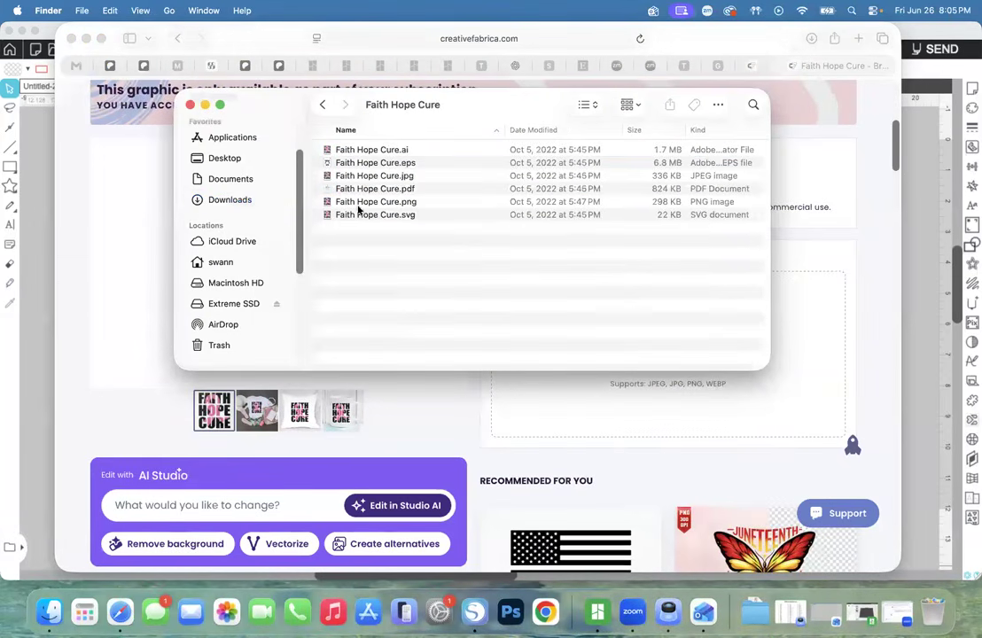
Switch to Silhouette Studio and merge Faith Hope Cure.svg from the Faith Hope Cure folder in Downloads into the open document.
{"action": "left_click", "coordinate": [918, 441]}
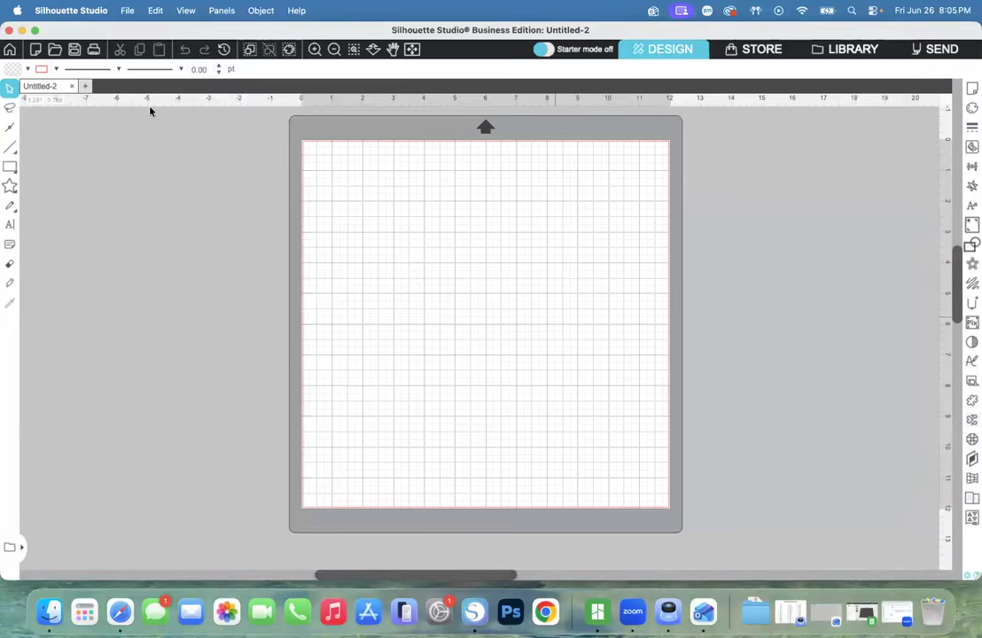
{"action": "left_click", "coordinate": [126, 9]}
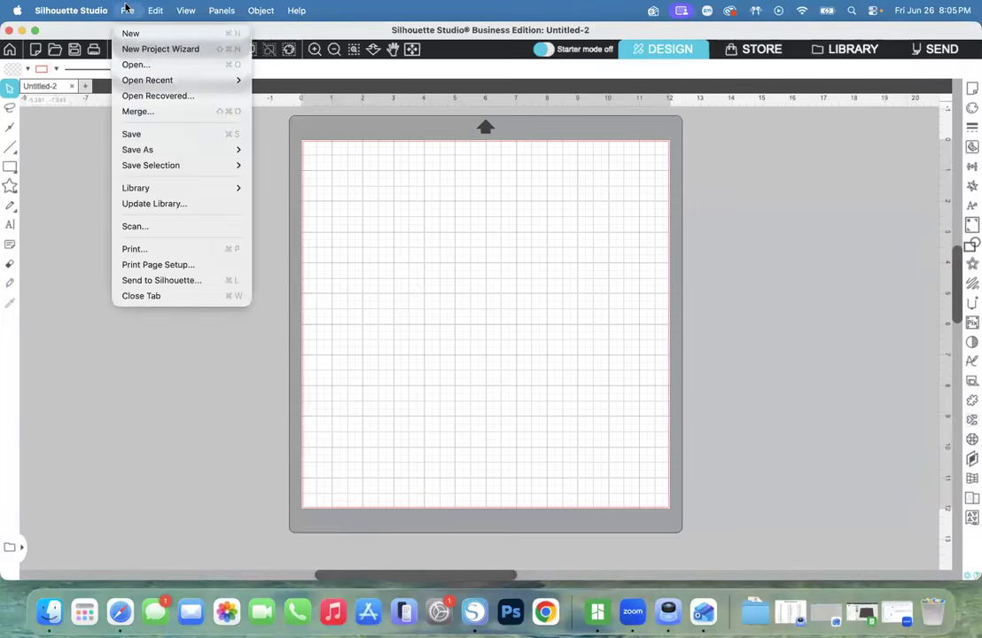
{"action": "left_click", "coordinate": [151, 109]}
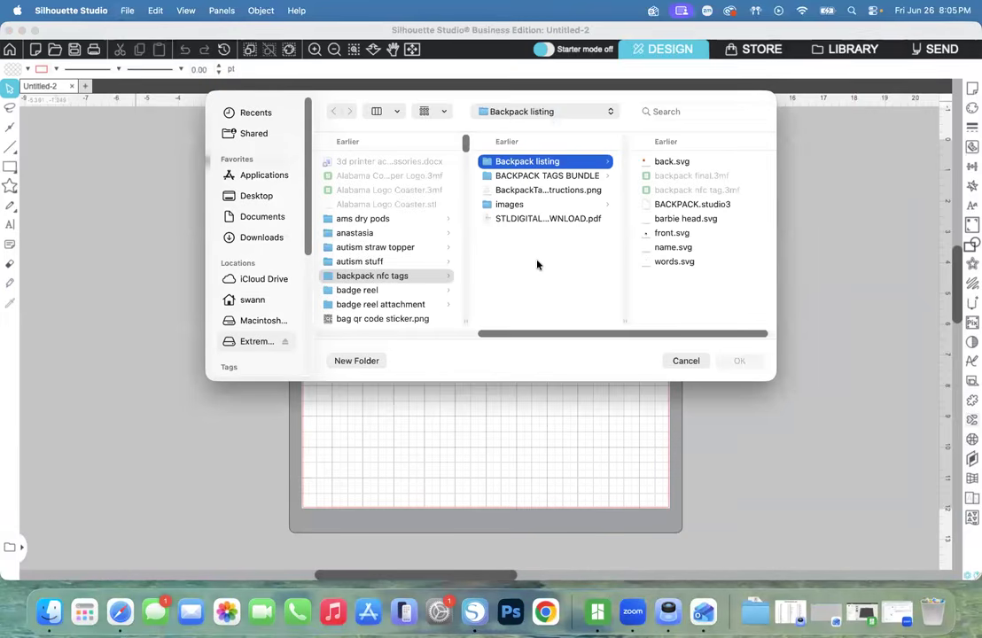
{"action": "left_click", "coordinate": [283, 240]}
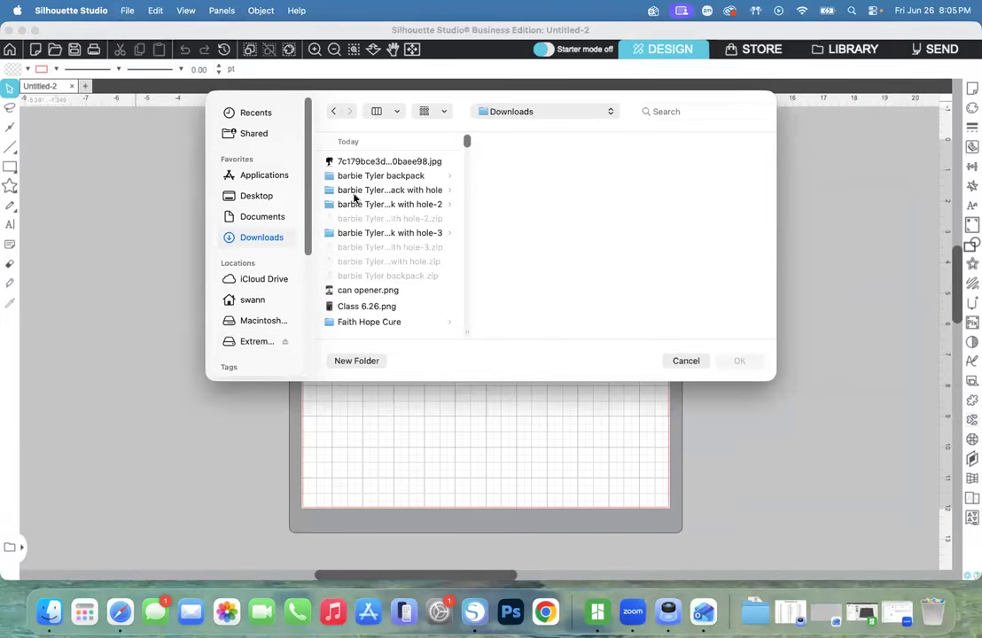
{"action": "left_click", "coordinate": [367, 323]}
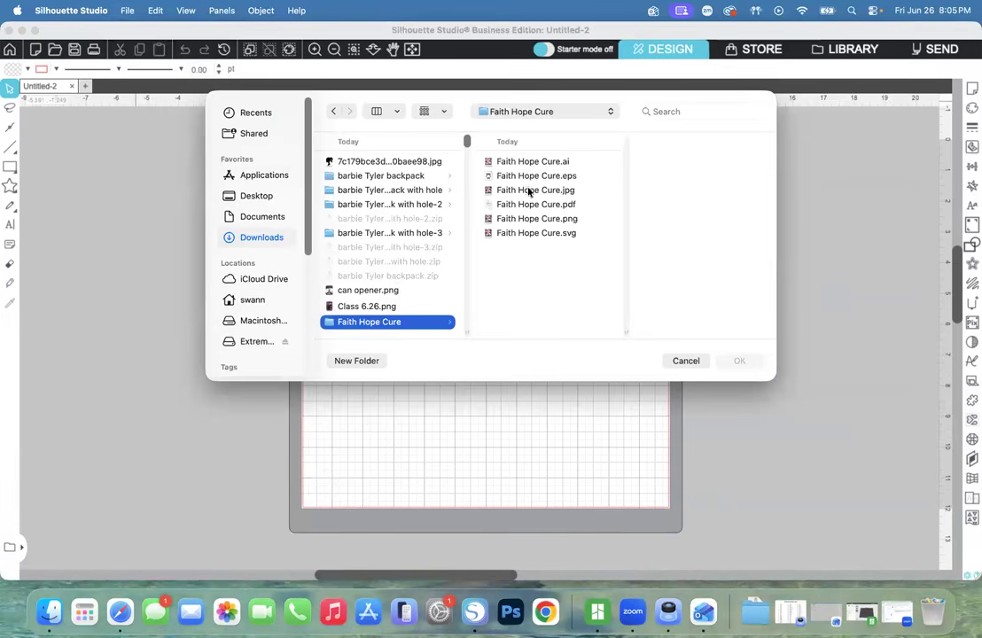
{"action": "left_click", "coordinate": [533, 234]}
{"action": "left_click", "coordinate": [738, 362]}
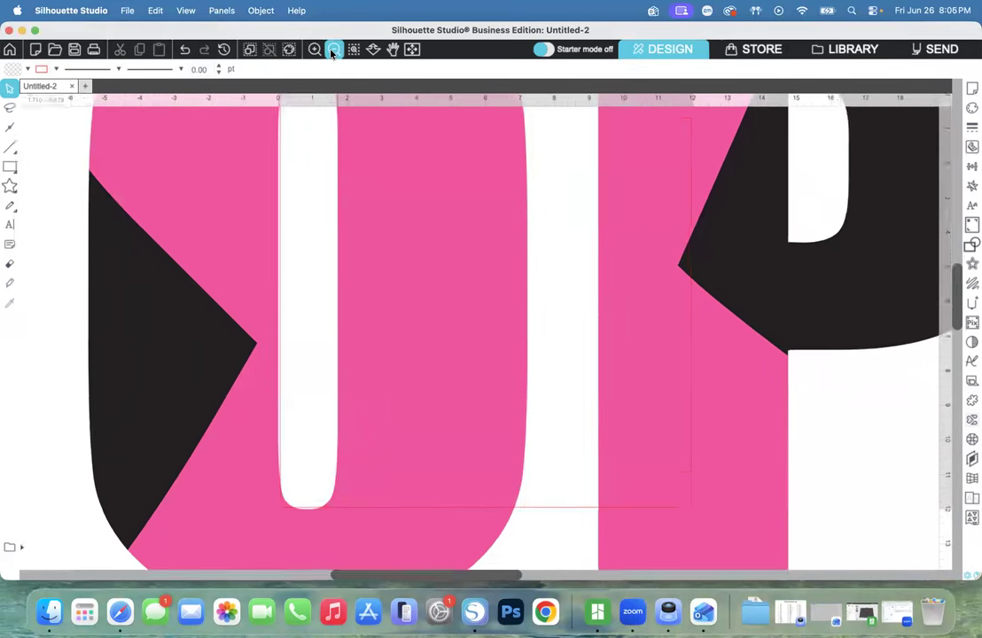
Delete the white background rectangle behind the Faith Hope Cure design.
{"action": "left_click", "coordinate": [333, 50]}
{"action": "left_click", "coordinate": [334, 49]}
{"action": "left_click", "coordinate": [332, 54]}
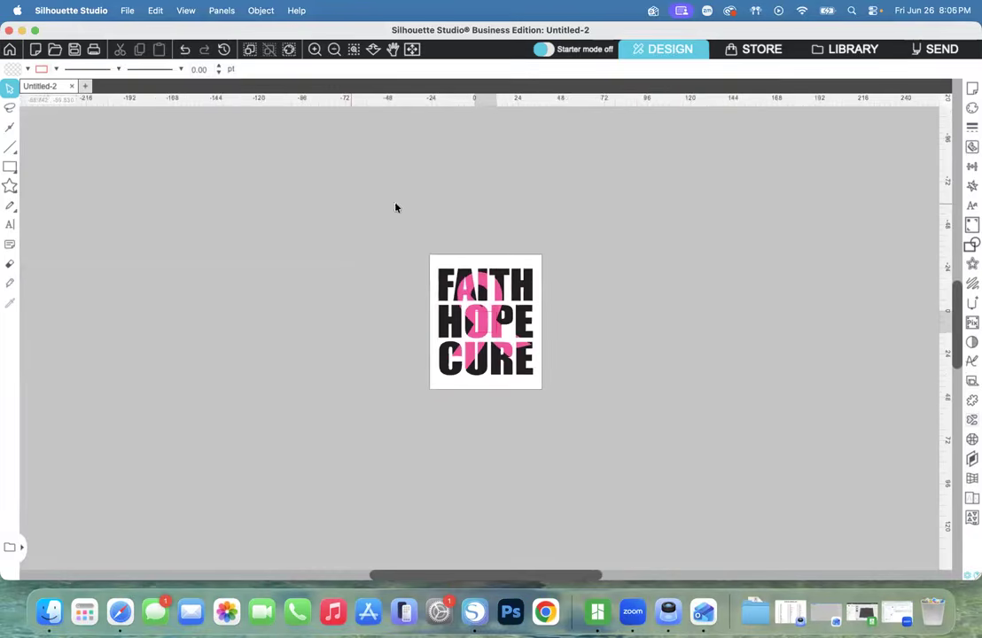
{"action": "left_click", "coordinate": [318, 51]}
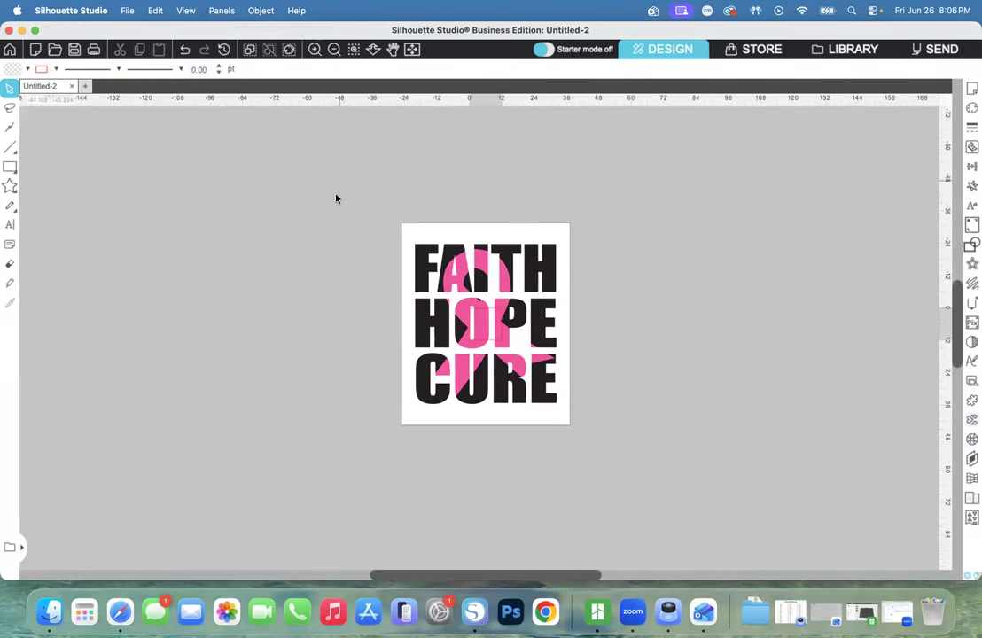
{"action": "left_click_drag", "start_coordinate": [434, 230], "coordinate": [167, 185]}
{"action": "key", "text": "Delete"}
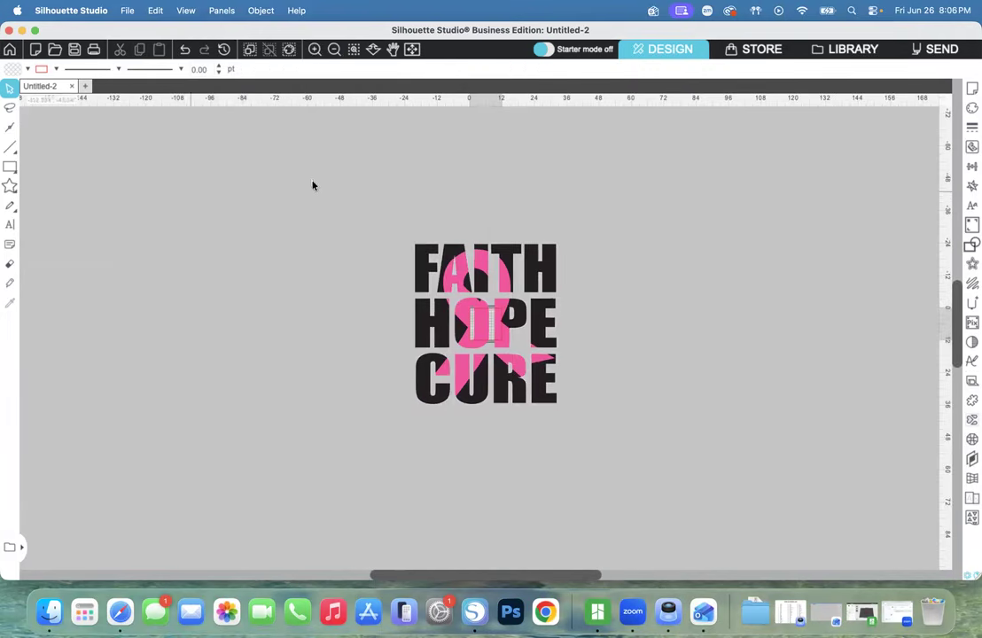
Scale the whole design down to about 4.63 x 5.22 in and position it on the cutting mat.
{"action": "key", "text": "super+a"}
{"action": "left_click_drag", "start_coordinate": [559, 408], "coordinate": [485, 327]}
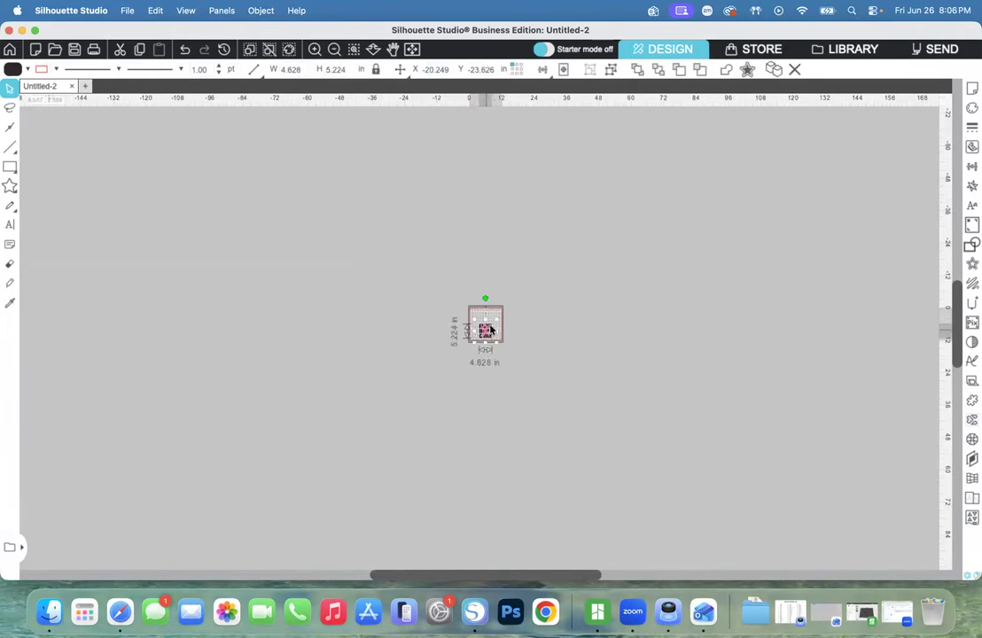
{"action": "left_click", "coordinate": [316, 51]}
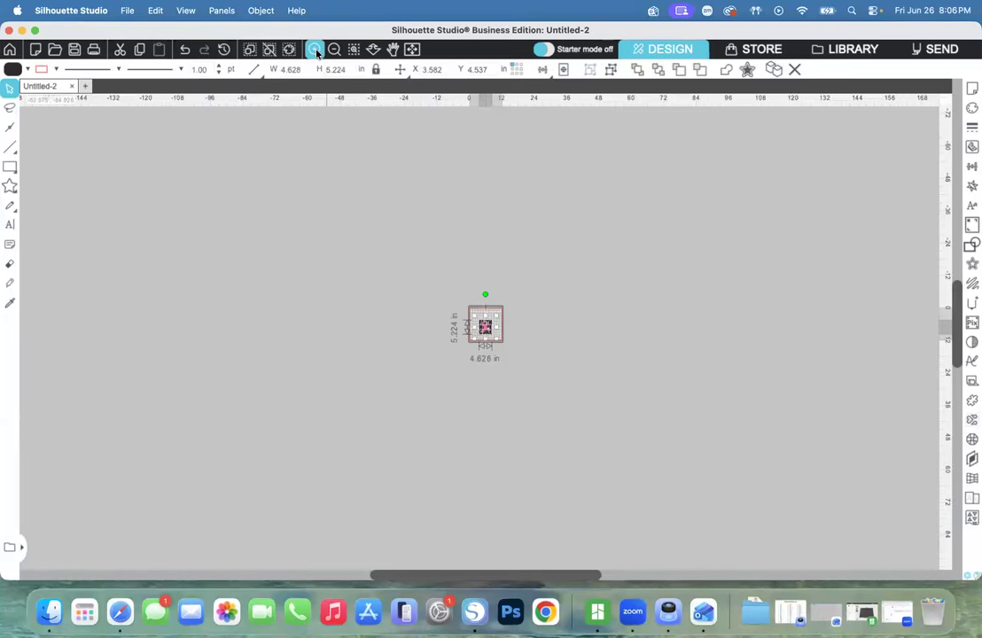
{"action": "left_click", "coordinate": [316, 53]}
{"action": "left_click", "coordinate": [317, 53]}
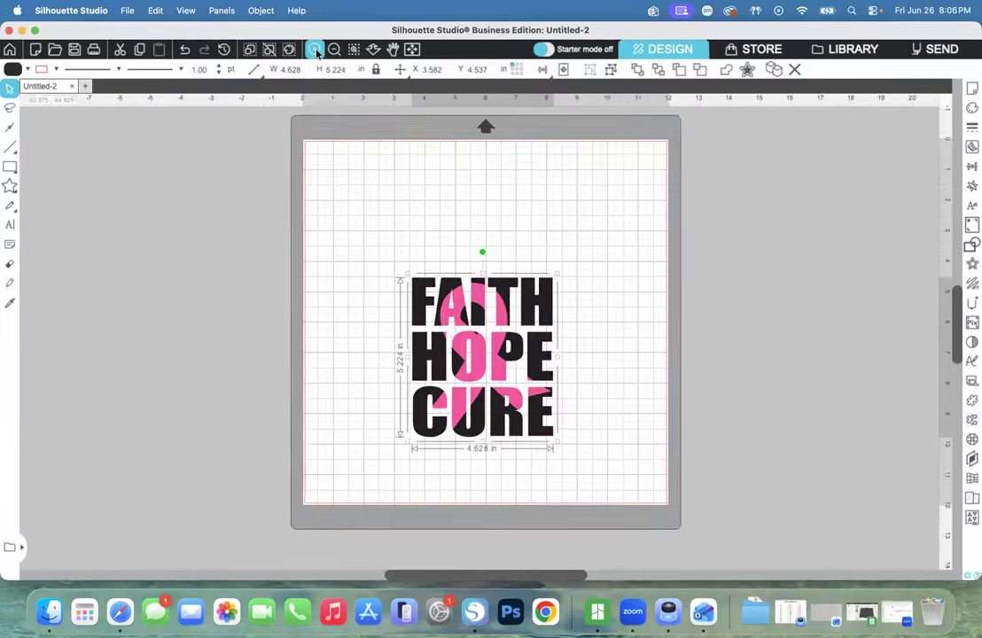
{"action": "left_click", "coordinate": [317, 53]}
{"action": "left_click", "coordinate": [317, 54]}
{"action": "left_click", "coordinate": [317, 54]}
{"action": "left_click", "coordinate": [316, 53]}
{"action": "left_click", "coordinate": [316, 53]}
{"action": "left_click", "coordinate": [333, 50]}
{"action": "left_click", "coordinate": [333, 49]}
{"action": "left_click", "coordinate": [333, 50]}
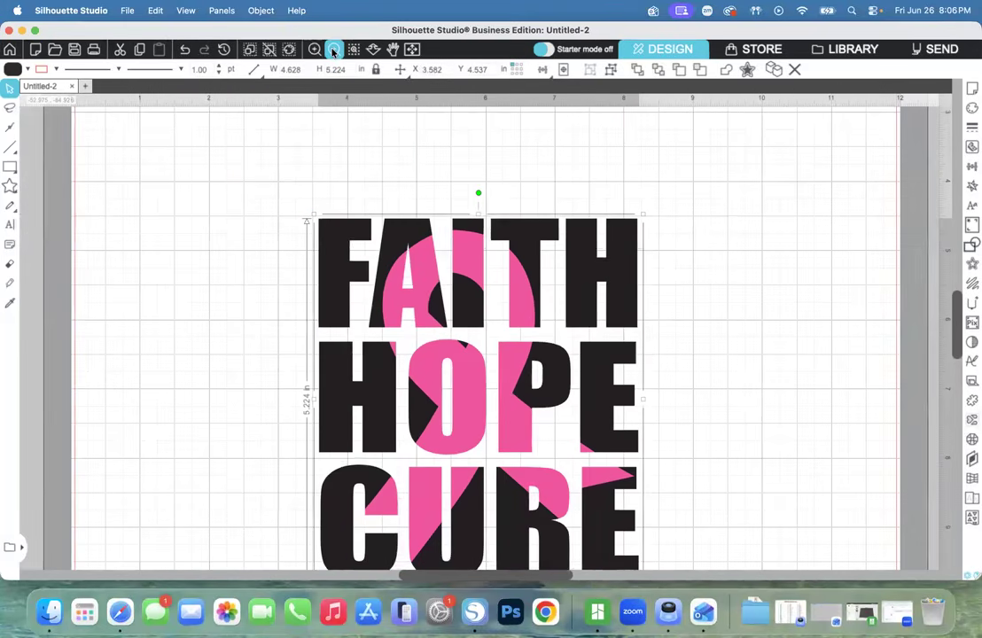
{"action": "left_click_drag", "start_coordinate": [326, 272], "coordinate": [315, 236]}
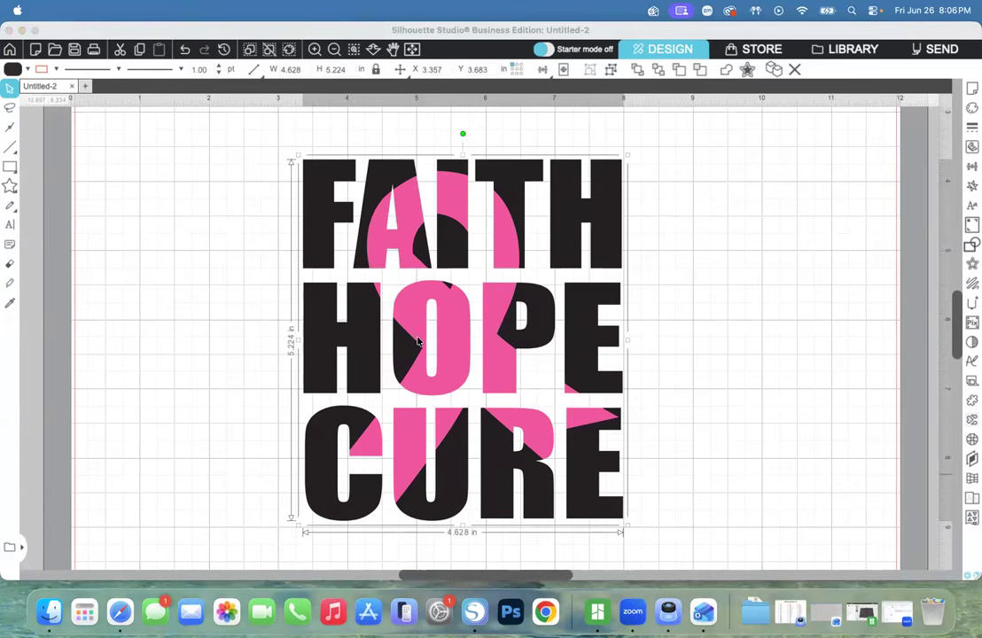
Ungroup the Faith Hope Cure design into its separate black and pink pieces.
{"action": "left_click", "coordinate": [808, 327]}
{"action": "left_click", "coordinate": [514, 254]}
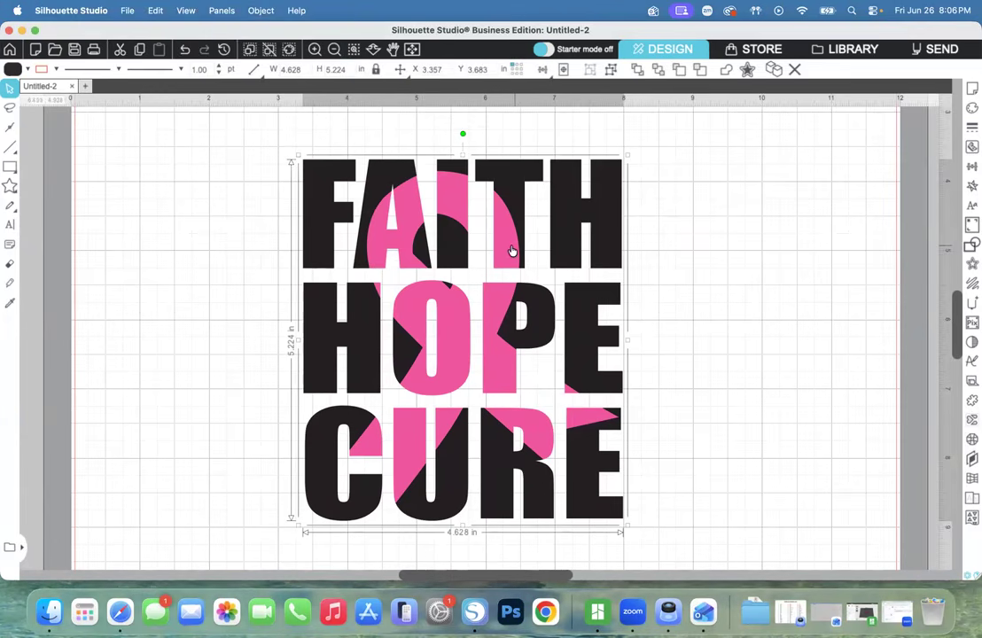
{"action": "right_click", "coordinate": [515, 251]}
{"action": "left_click", "coordinate": [559, 485]}
{"action": "left_click", "coordinate": [726, 336]}
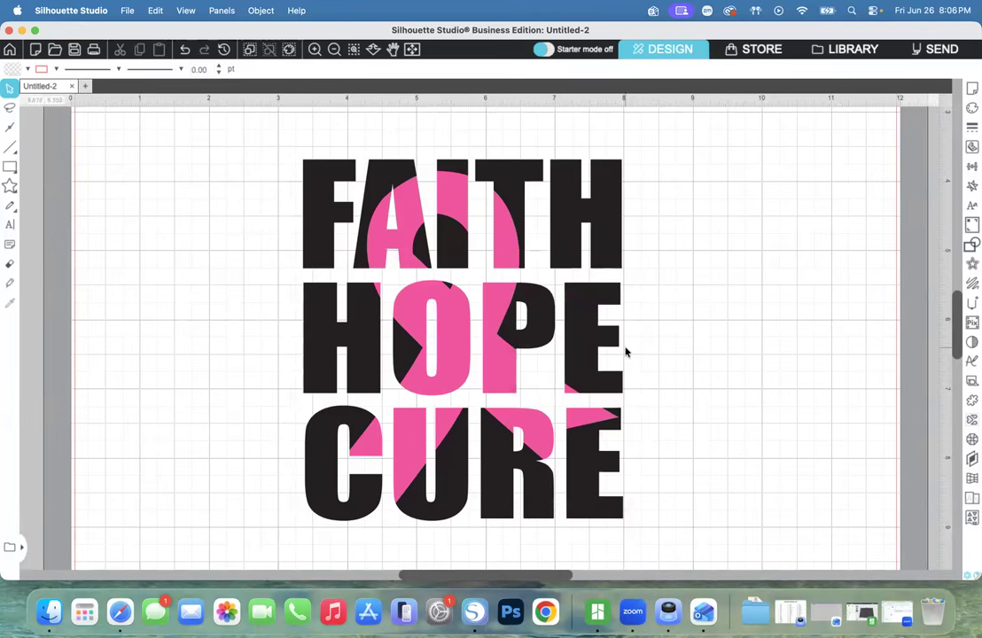
{"action": "left_click", "coordinate": [328, 182]}
{"action": "left_click", "coordinate": [368, 213], "text": "shift"}
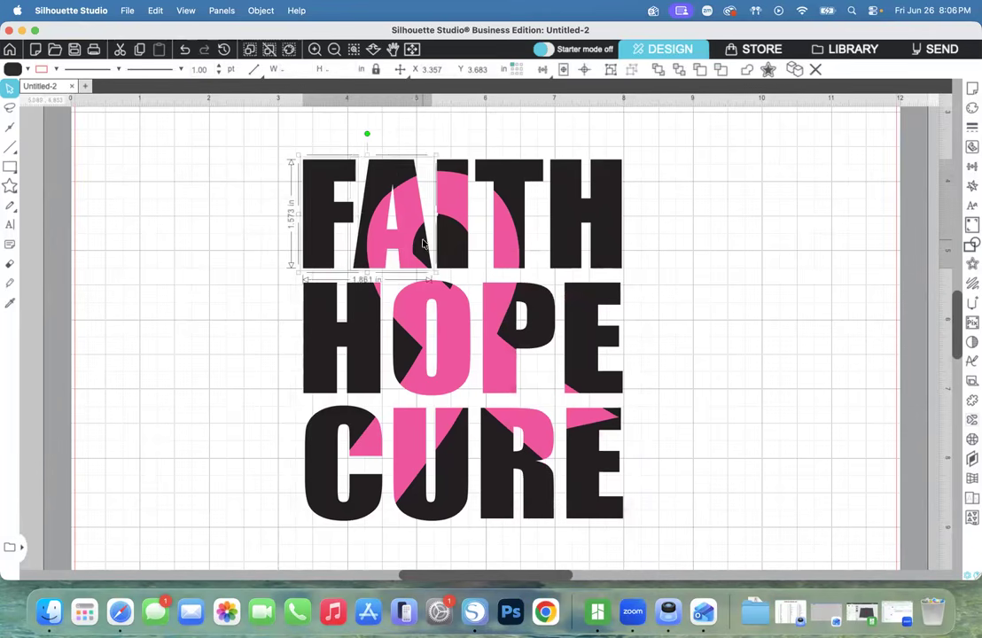
{"action": "left_click", "coordinate": [422, 244], "text": "shift"}
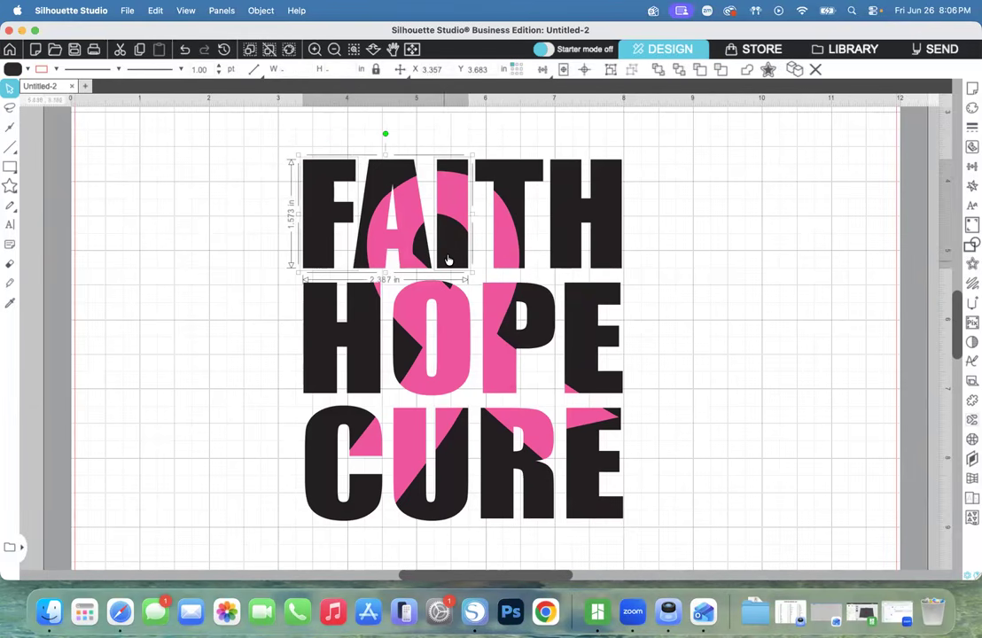
Select all the pink ribbon pieces together and move them off the black lettering to its right.
{"action": "left_click", "coordinate": [501, 239]}
{"action": "left_click", "coordinate": [432, 202], "text": "shift"}
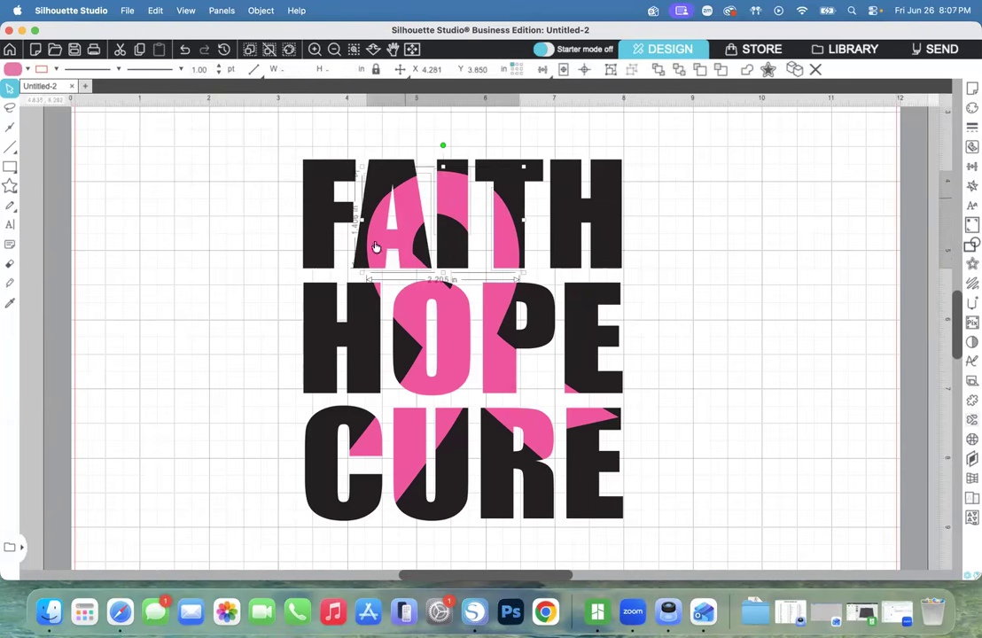
{"action": "left_click", "coordinate": [414, 307], "text": "shift"}
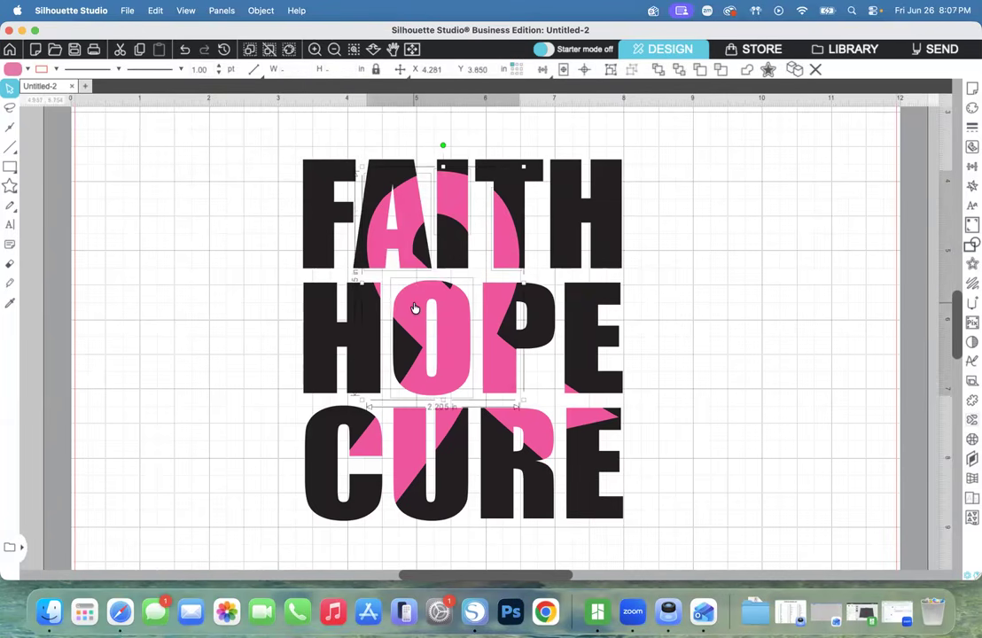
{"action": "left_click", "coordinate": [497, 306], "text": "shift"}
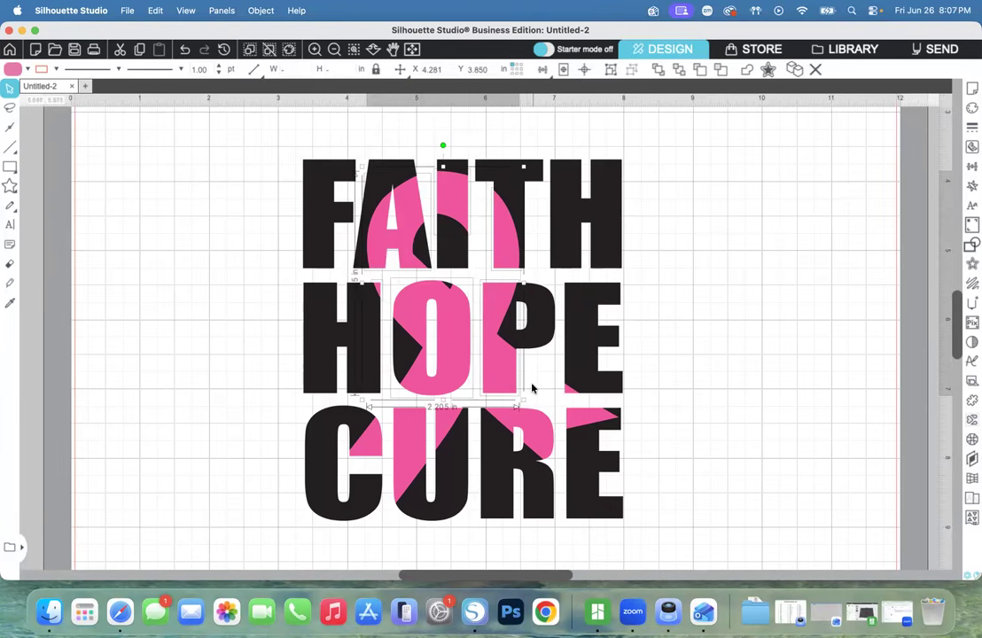
{"action": "left_click", "coordinate": [526, 431], "text": "shift"}
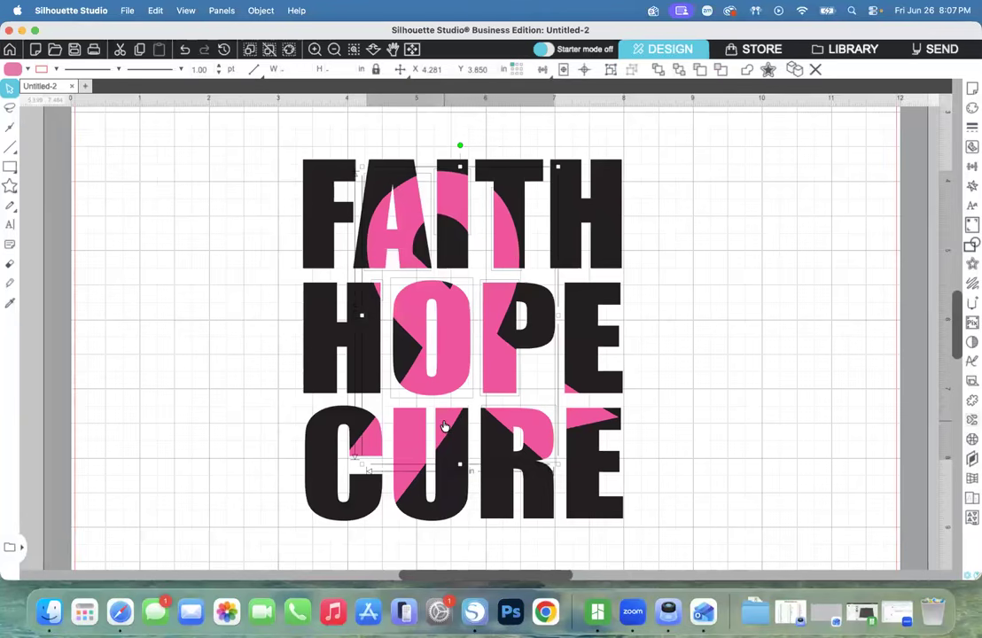
{"action": "left_click", "coordinate": [374, 448], "text": "shift"}
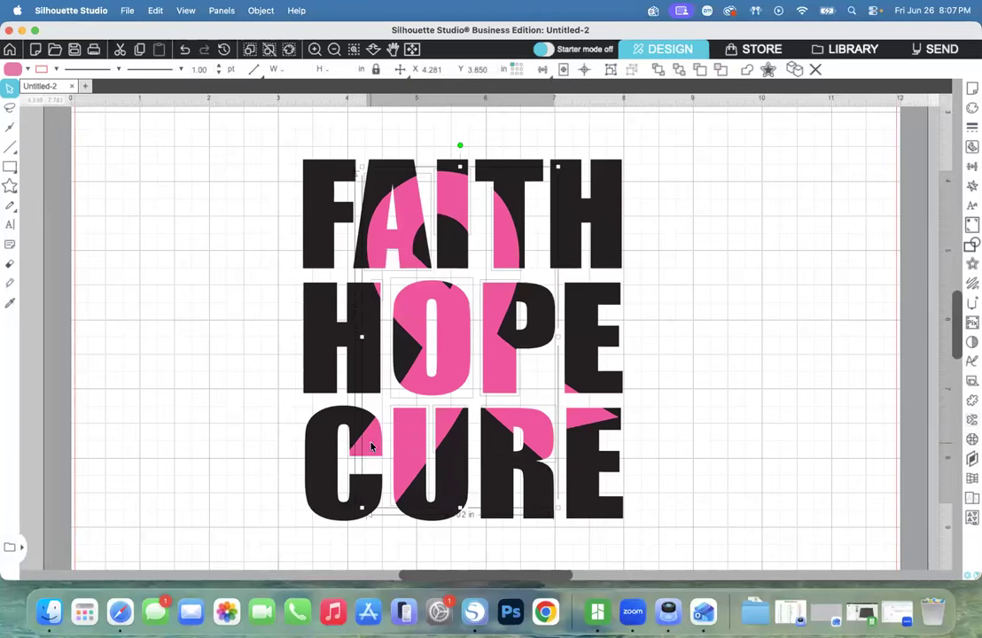
{"action": "left_click", "coordinate": [568, 395], "text": "shift"}
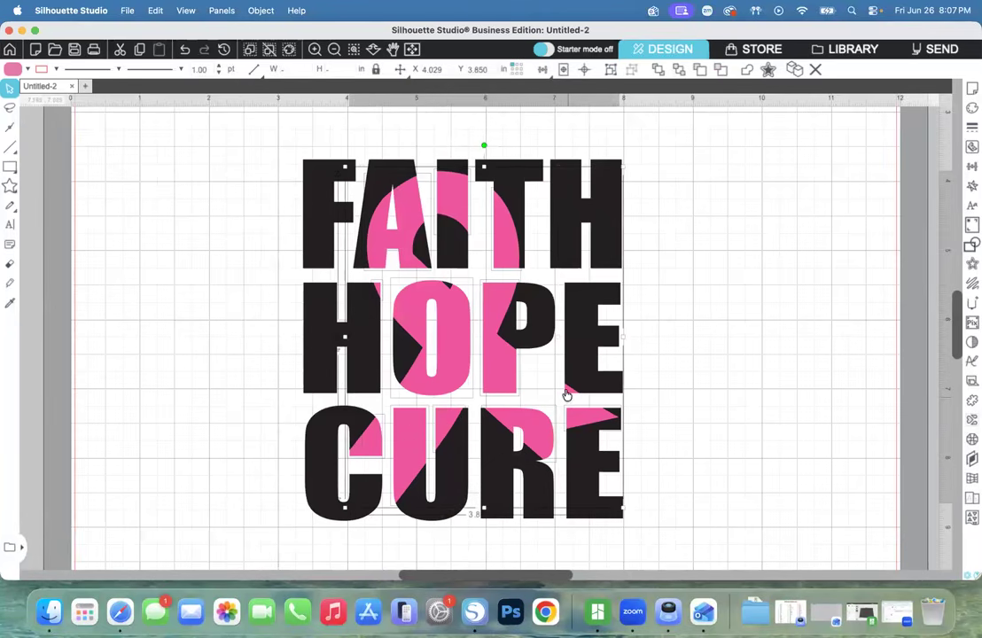
{"action": "left_click_drag", "start_coordinate": [502, 386], "coordinate": [812, 347]}
Group the selected pink ribbon pieces.
{"action": "right_click", "coordinate": [806, 343]}
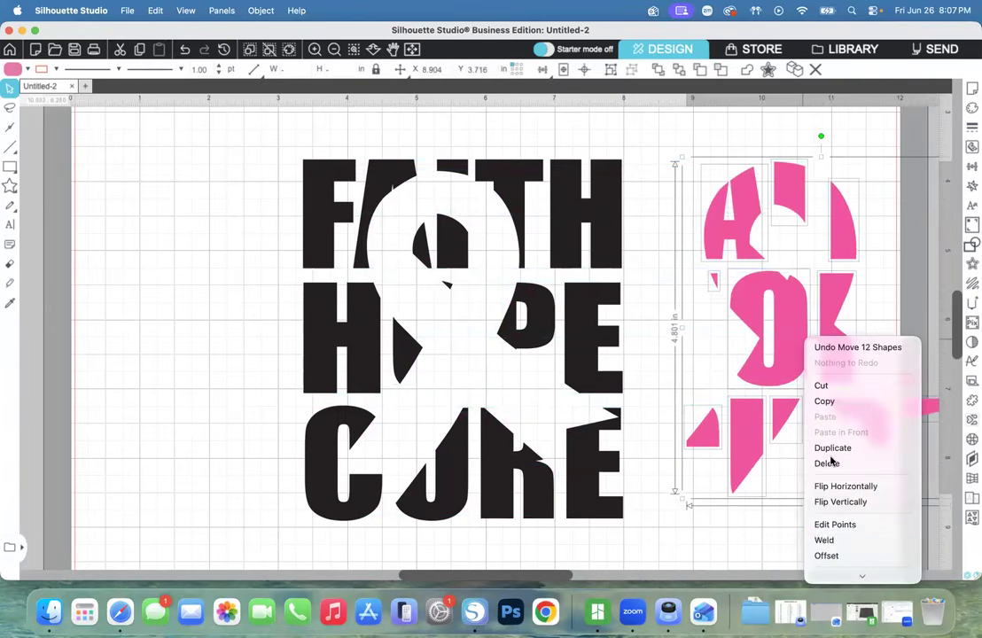
{"action": "scroll", "coordinate": [825, 547], "scroll_direction": "down", "scroll_amount": 5}
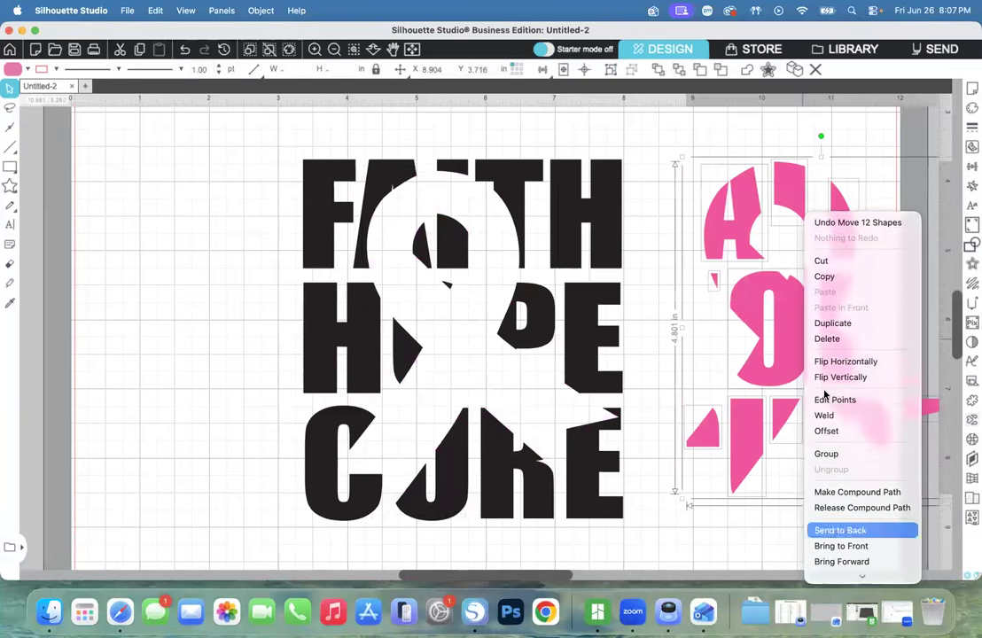
{"action": "left_click", "coordinate": [834, 456]}
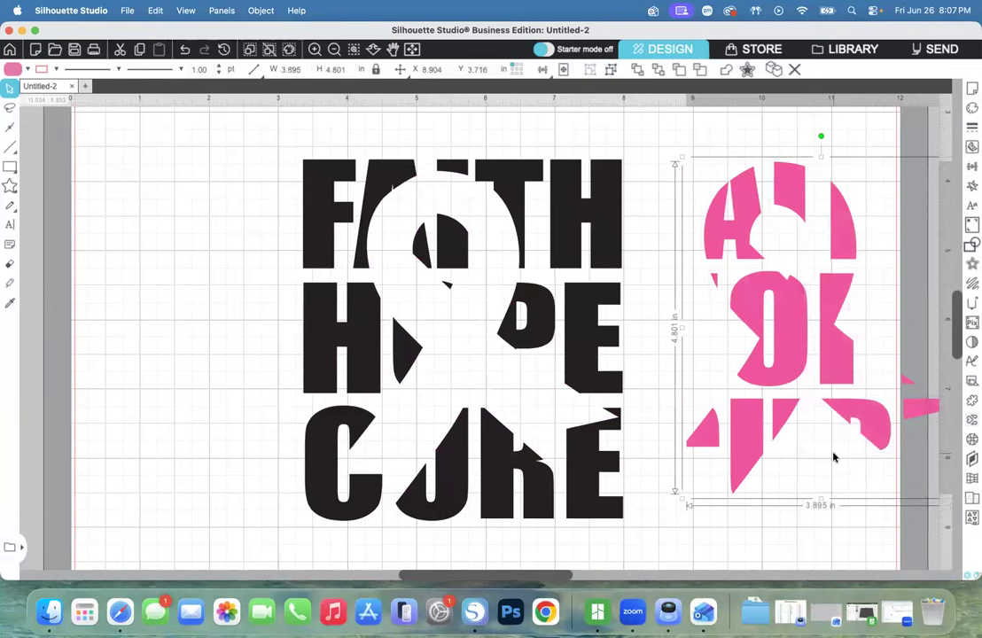
Move the black lettering to the left edge of the mat and bring the whole pink group back inside the mat.
{"action": "left_click_drag", "start_coordinate": [271, 138], "coordinate": [609, 544]}
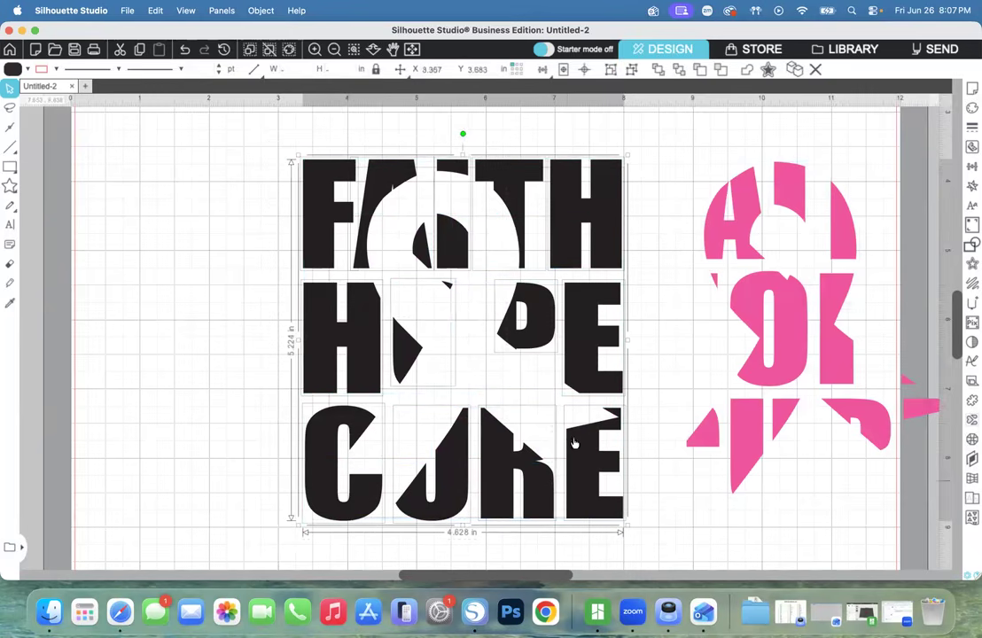
{"action": "left_click_drag", "start_coordinate": [531, 442], "coordinate": [318, 411]}
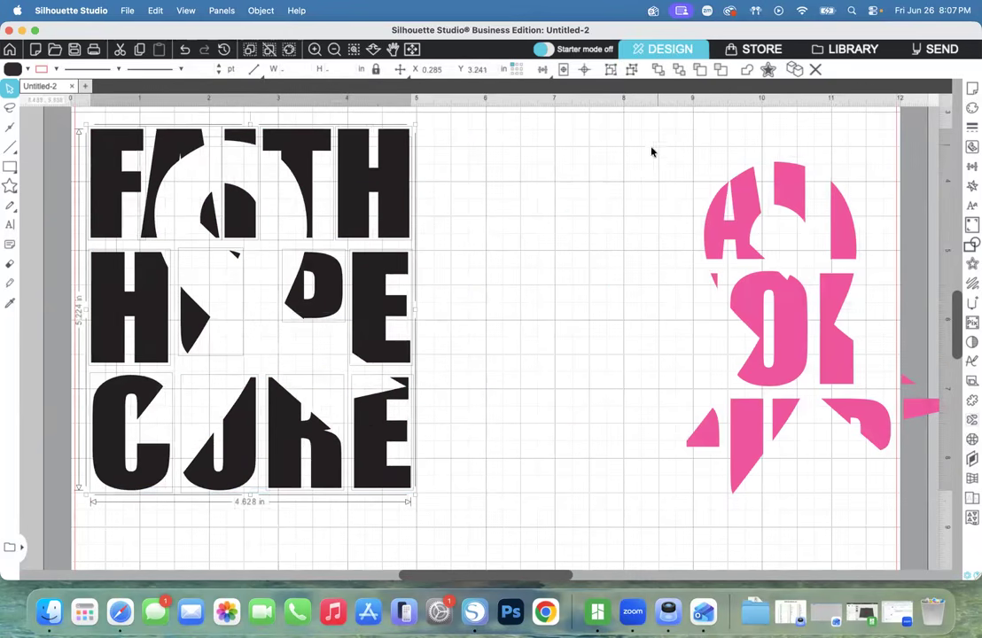
{"action": "left_click", "coordinate": [805, 340]}
{"action": "left_click_drag", "start_coordinate": [867, 430], "coordinate": [714, 426]}
{"action": "right_click", "coordinate": [720, 414]}
{"action": "scroll", "coordinate": [763, 532], "scroll_direction": "down", "scroll_amount": 5}
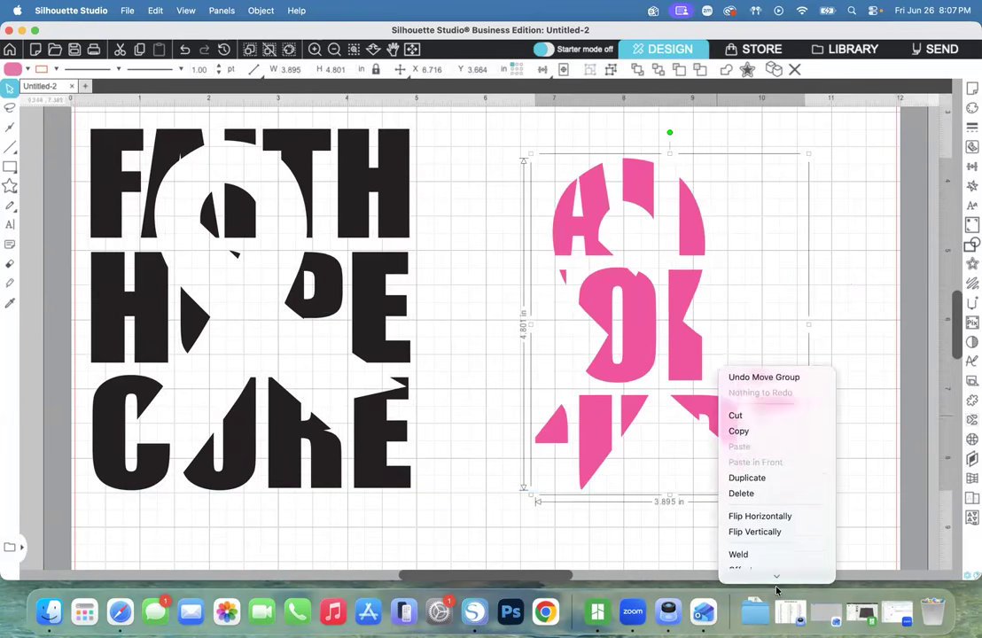
{"action": "left_click", "coordinate": [872, 432]}
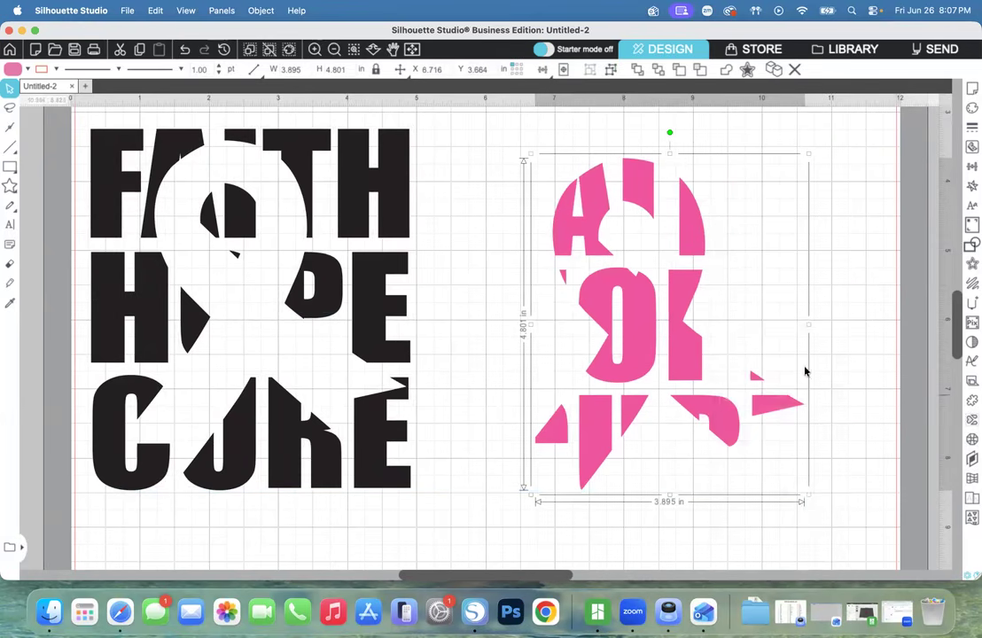
Group the black lettering pieces and fit the pink ribbon group back into place over them.
{"action": "left_click_drag", "start_coordinate": [417, 500], "coordinate": [77, 130]}
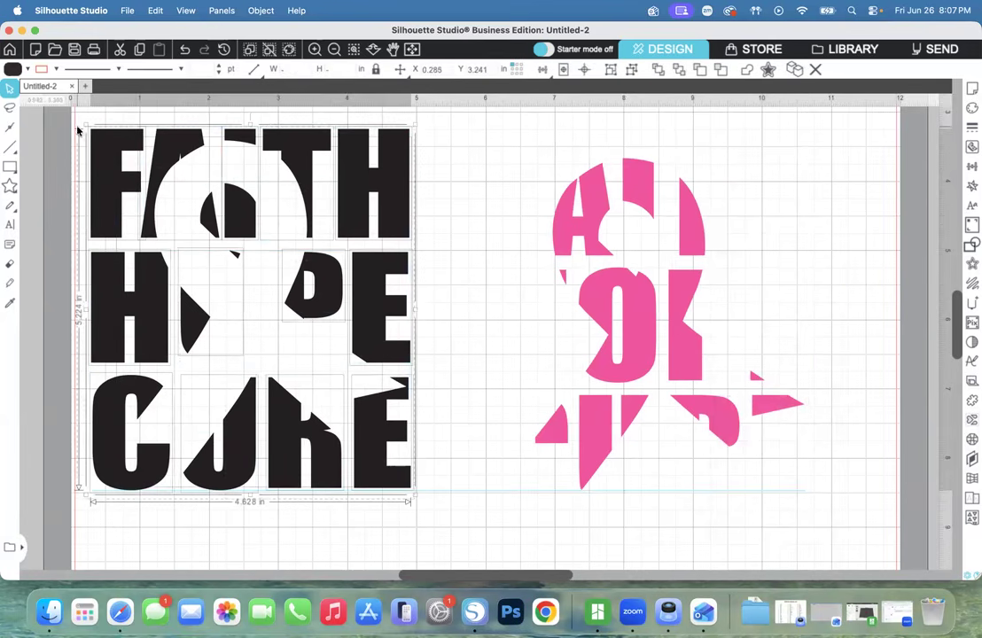
{"action": "right_click", "coordinate": [254, 210]}
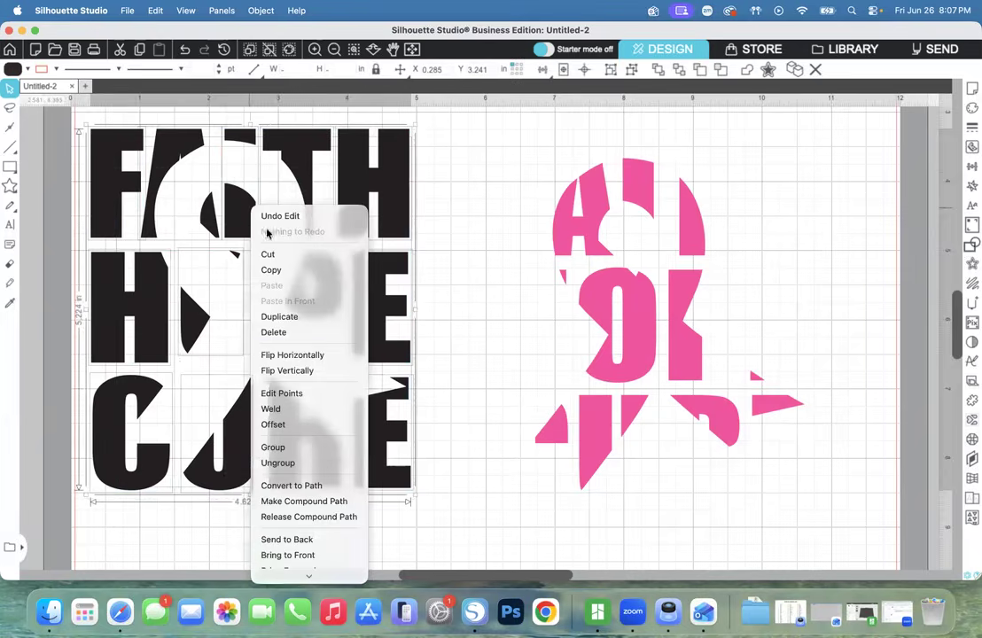
{"action": "left_click", "coordinate": [319, 448]}
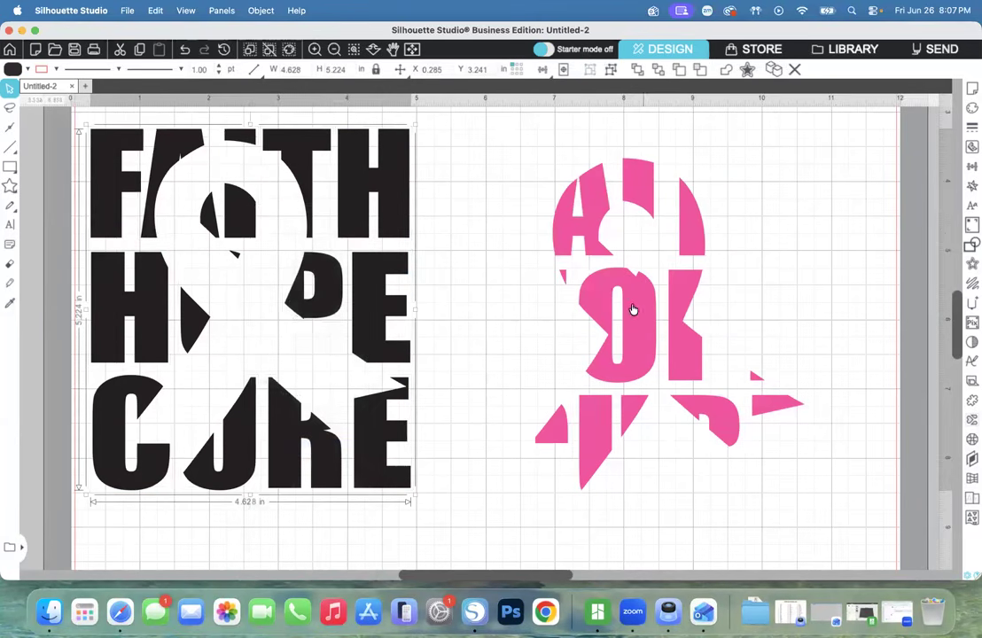
{"action": "left_click_drag", "start_coordinate": [635, 309], "coordinate": [301, 299]}
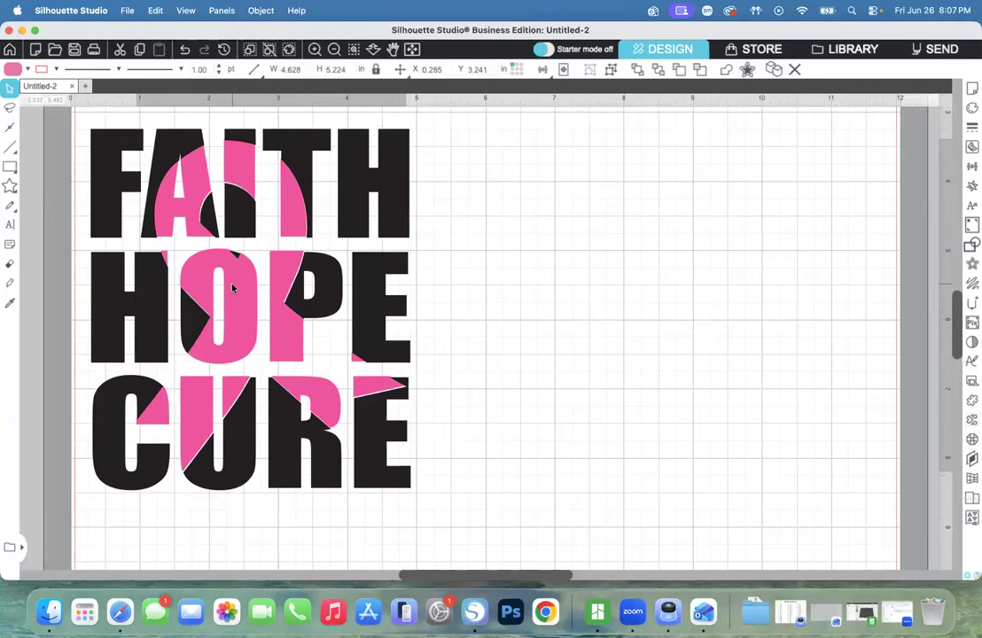
Nudge the pink ribbon group slightly down and right so it lines up with the black lettering.
{"action": "left_click", "coordinate": [551, 301]}
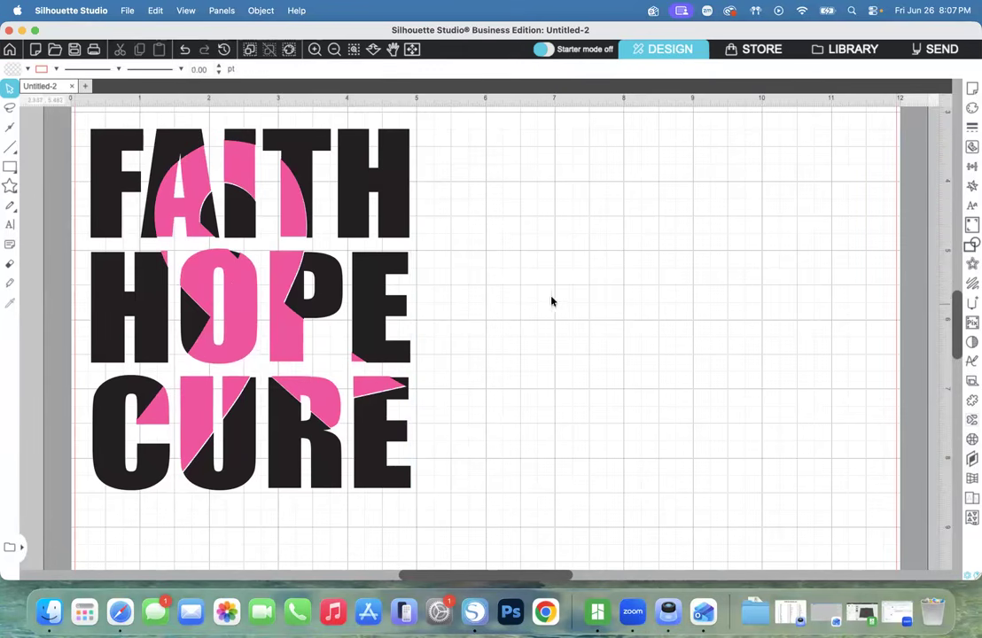
{"action": "left_click", "coordinate": [292, 262]}
{"action": "key", "text": "Down"}
{"action": "key", "text": "Down"}
{"action": "key", "text": "Down"}
{"action": "key", "text": "Up"}
{"action": "key", "text": "Right"}
{"action": "left_click", "coordinate": [531, 434]}
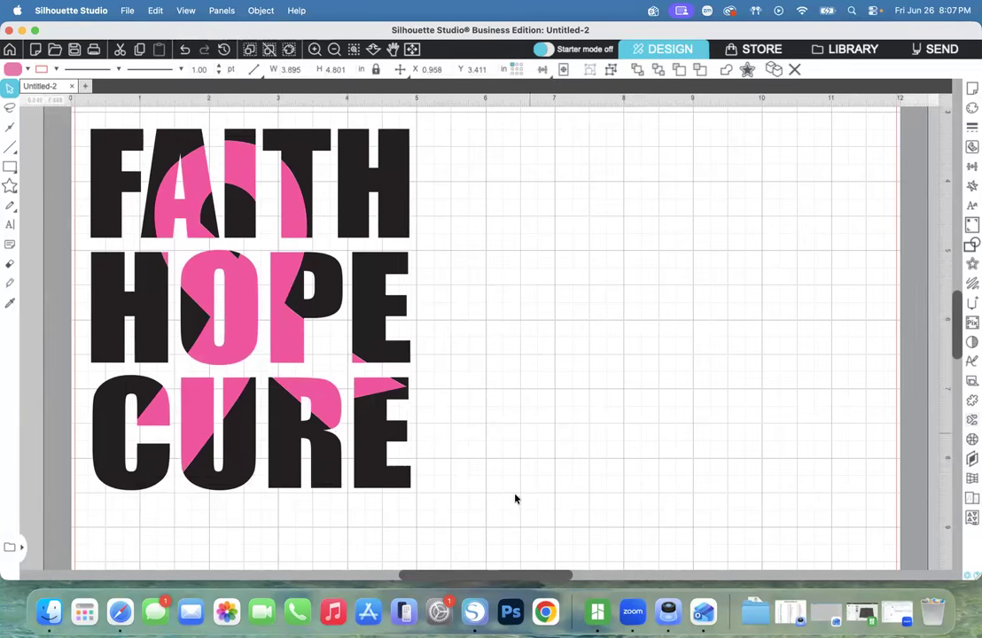
Move the black and pink groups together toward the mat's middle and create an outward offset around them with a distance of 0.115 in.
{"action": "left_click", "coordinate": [149, 219]}
{"action": "left_click_drag", "start_coordinate": [209, 280], "coordinate": [350, 292]}
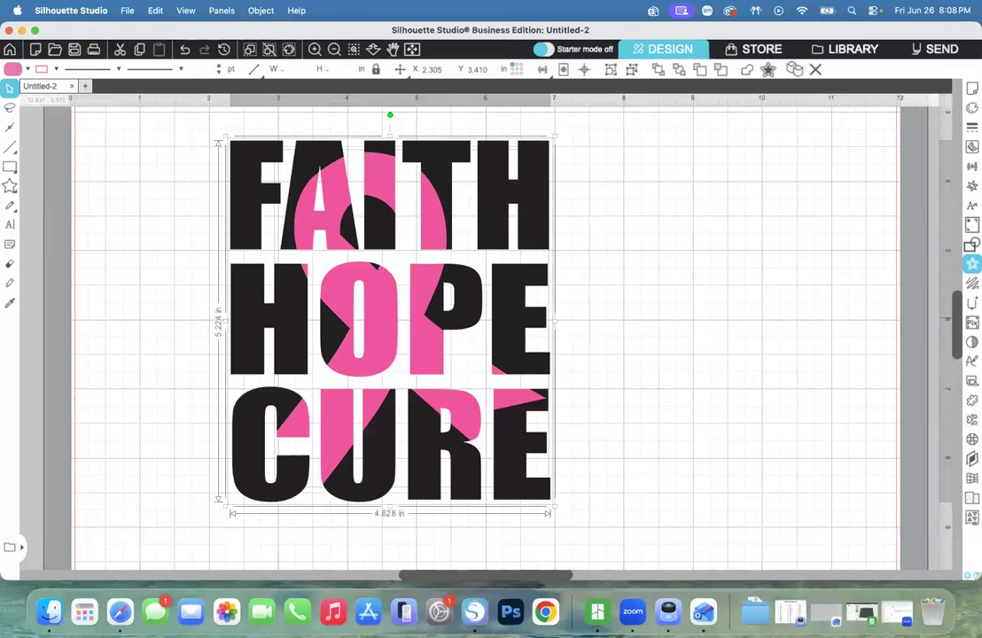
{"action": "left_click", "coordinate": [973, 263]}
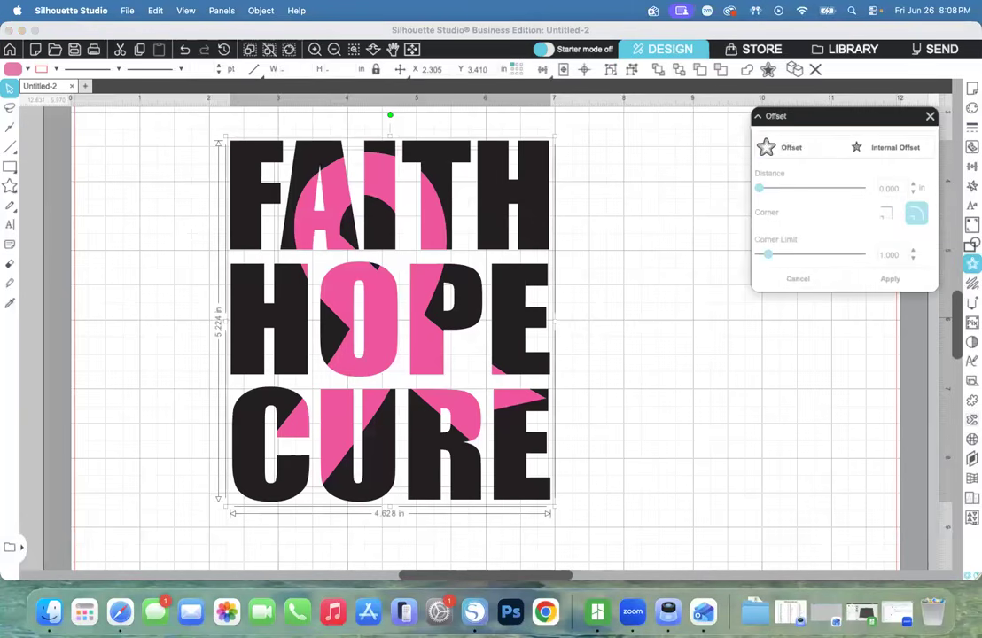
{"action": "left_click", "coordinate": [769, 147]}
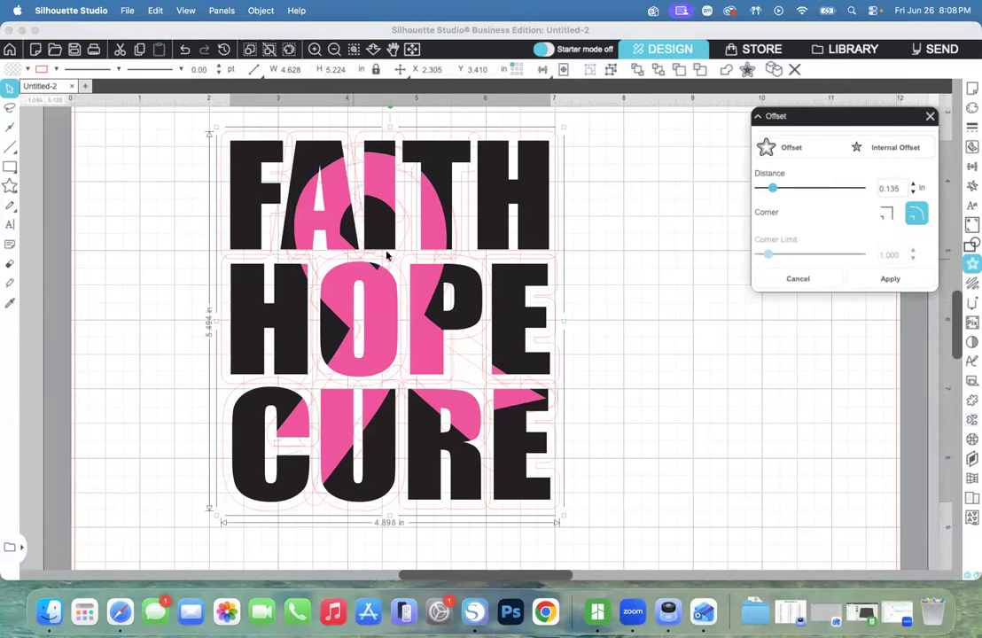
{"action": "left_click", "coordinate": [913, 195]}
{"action": "left_click", "coordinate": [912, 194]}
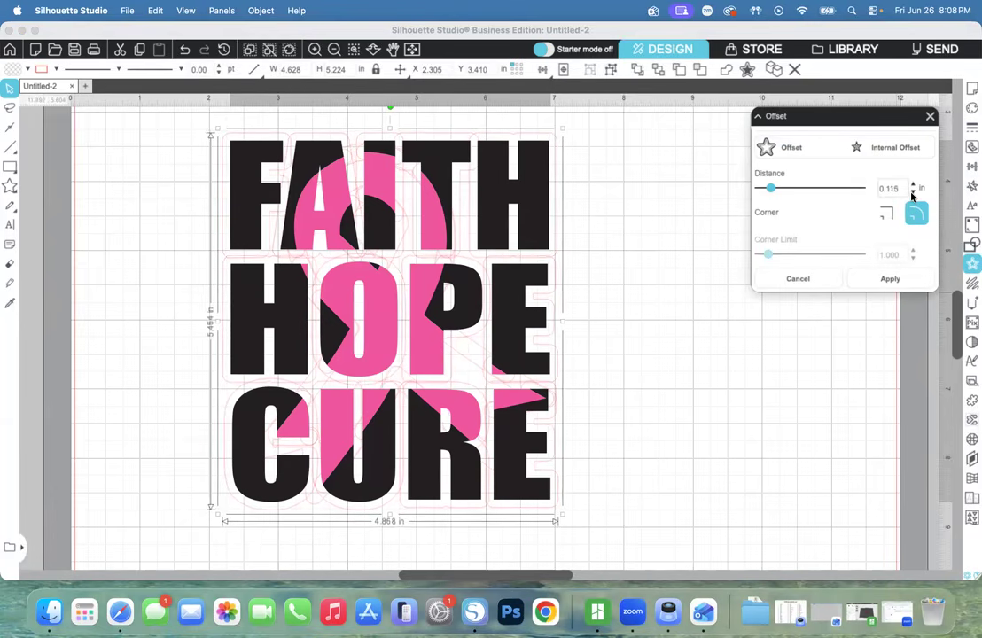
Try a rounded-corner offset of 0.055 in around the FAITH HOPE CURE design.
{"action": "left_click", "coordinate": [912, 194]}
{"action": "left_click", "coordinate": [913, 194]}
{"action": "left_click", "coordinate": [912, 194]}
{"action": "left_click", "coordinate": [912, 195]}
{"action": "left_click", "coordinate": [912, 194]}
{"action": "left_click", "coordinate": [913, 195]}
{"action": "left_click", "coordinate": [912, 194]}
{"action": "left_click", "coordinate": [912, 194]}
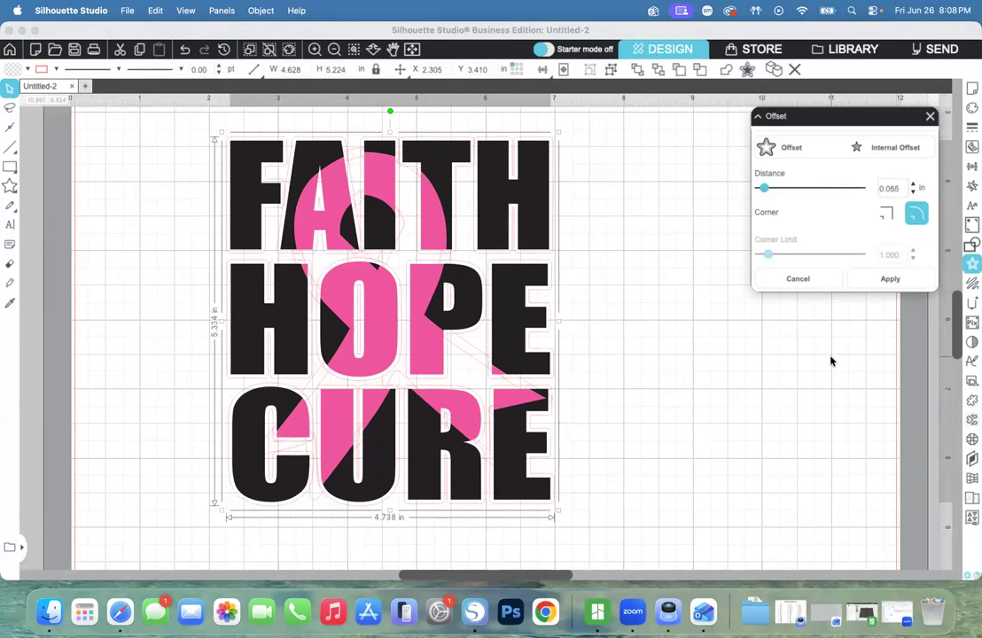
{"action": "left_click", "coordinate": [890, 278]}
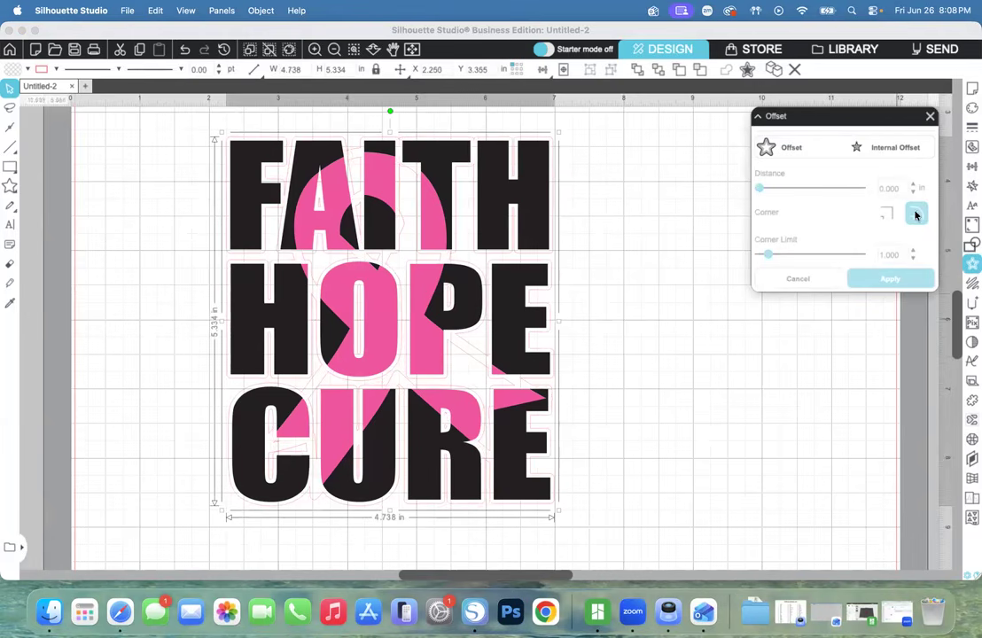
Move the black lettering and the pink ribbon pieces away from the offset outlines.
{"action": "left_click_drag", "start_coordinate": [487, 222], "coordinate": [809, 319]}
{"action": "left_click", "coordinate": [544, 274]}
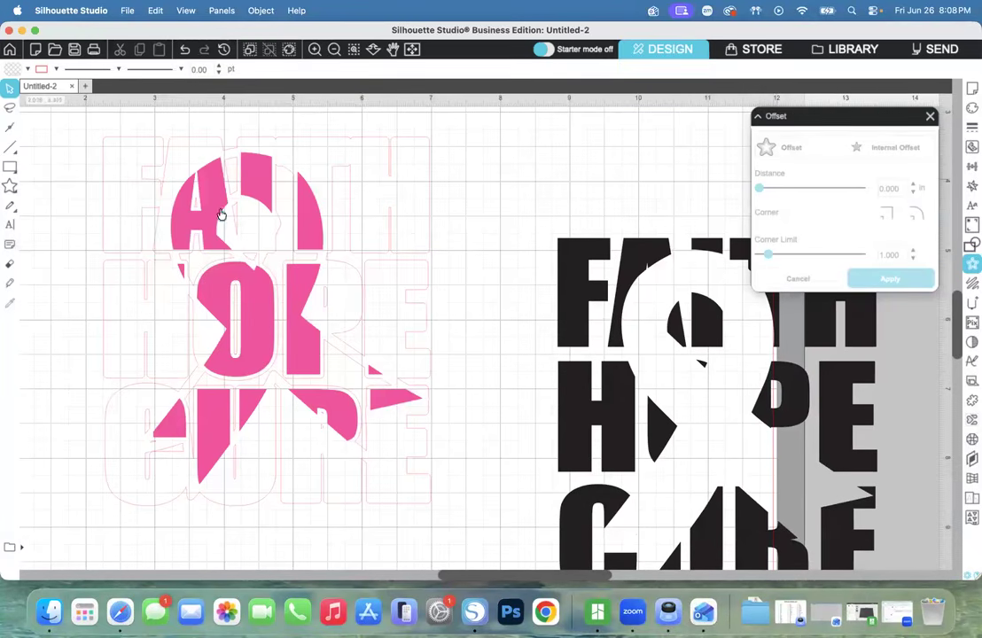
{"action": "left_click_drag", "start_coordinate": [242, 210], "coordinate": [703, 350]}
{"action": "left_click", "coordinate": [45, 124]}
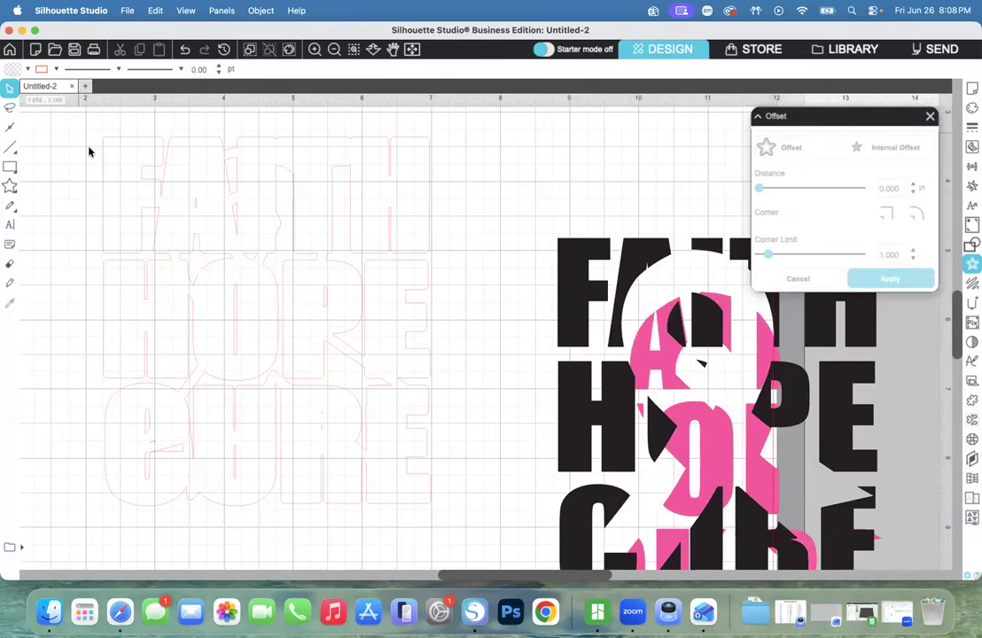
Undo the offset and the moves of the black lettering and pink ribbon pieces.
{"action": "left_click", "coordinate": [236, 315]}
{"action": "key", "text": "super+z"}
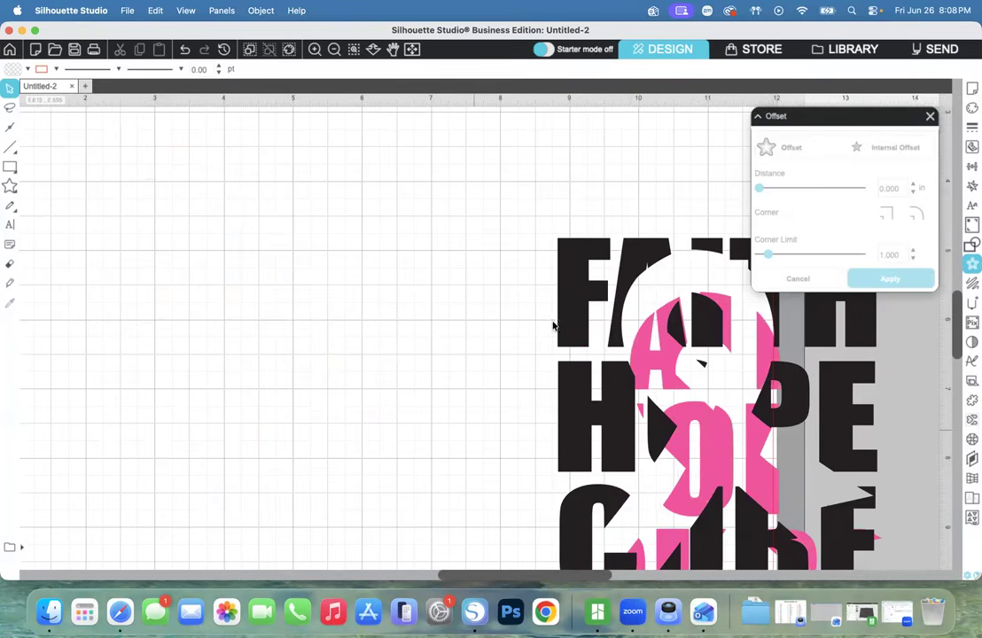
{"action": "key", "text": "super+z"}
{"action": "key", "text": "super+z"}
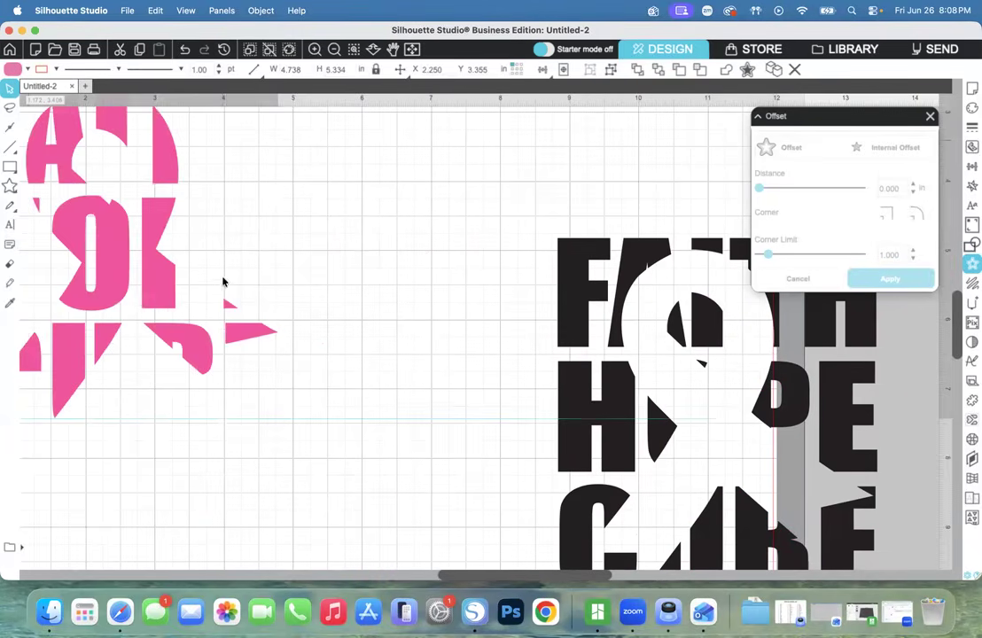
{"action": "key", "text": "super+z"}
{"action": "key", "text": "super+z"}
{"action": "key", "text": "super+z"}
{"action": "key", "text": "super+z"}
{"action": "key", "text": "super+z"}
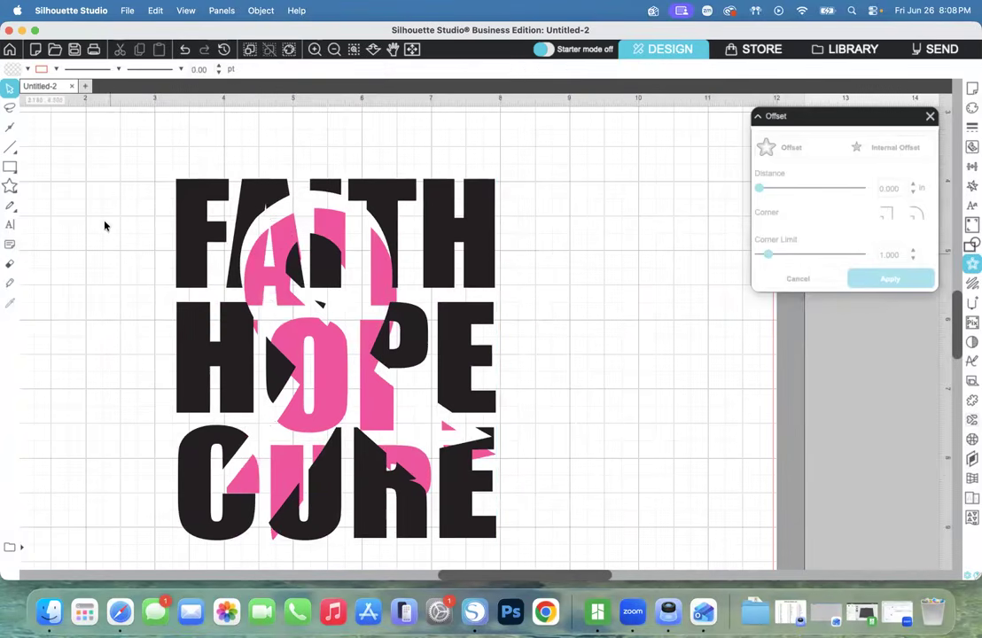
Align the black lettering and the pink ribbon pieces with each other by horizontal centre and vertical middle.
{"action": "left_click", "coordinate": [213, 226]}
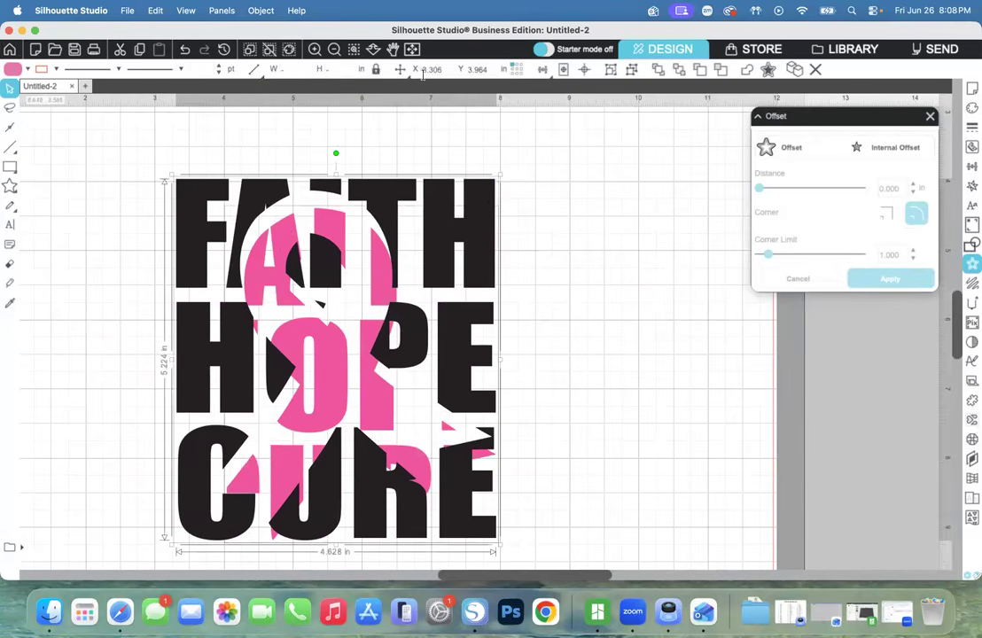
{"action": "mouse_move", "coordinate": [543, 69]}
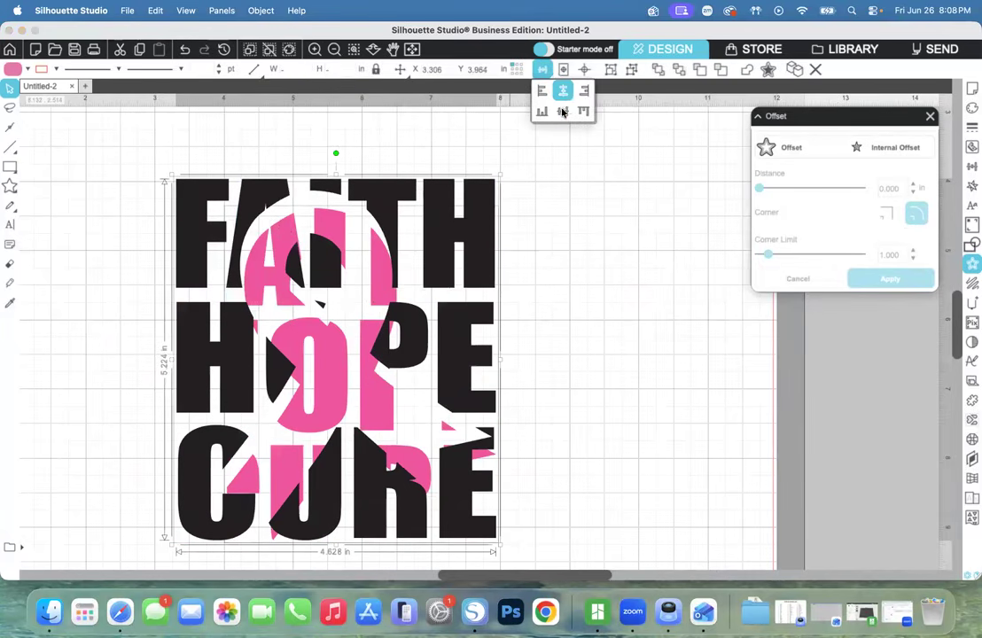
{"action": "left_click", "coordinate": [561, 90]}
{"action": "left_click", "coordinate": [563, 111]}
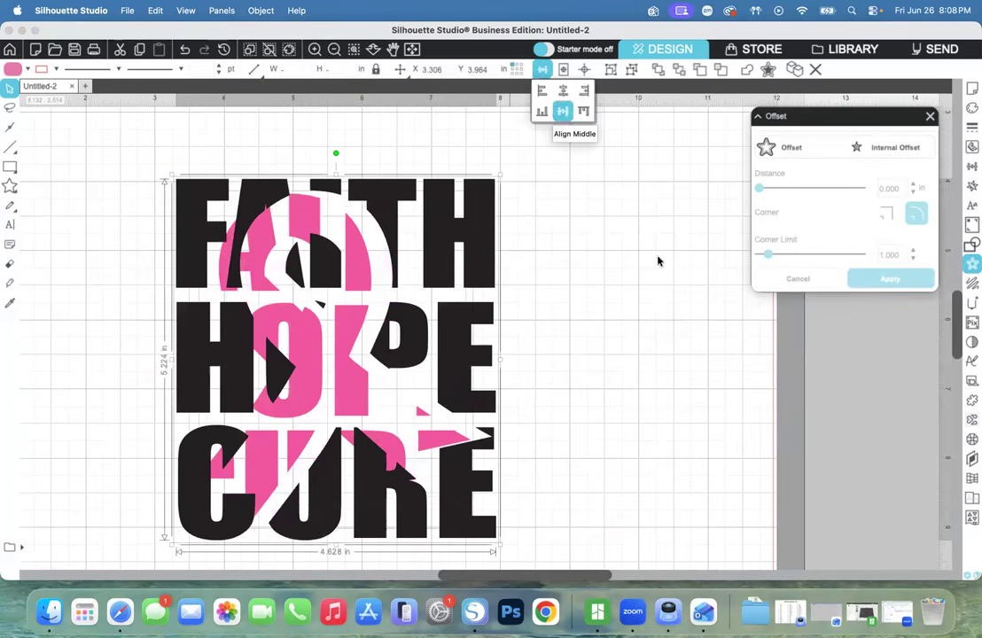
{"action": "left_click", "coordinate": [572, 371]}
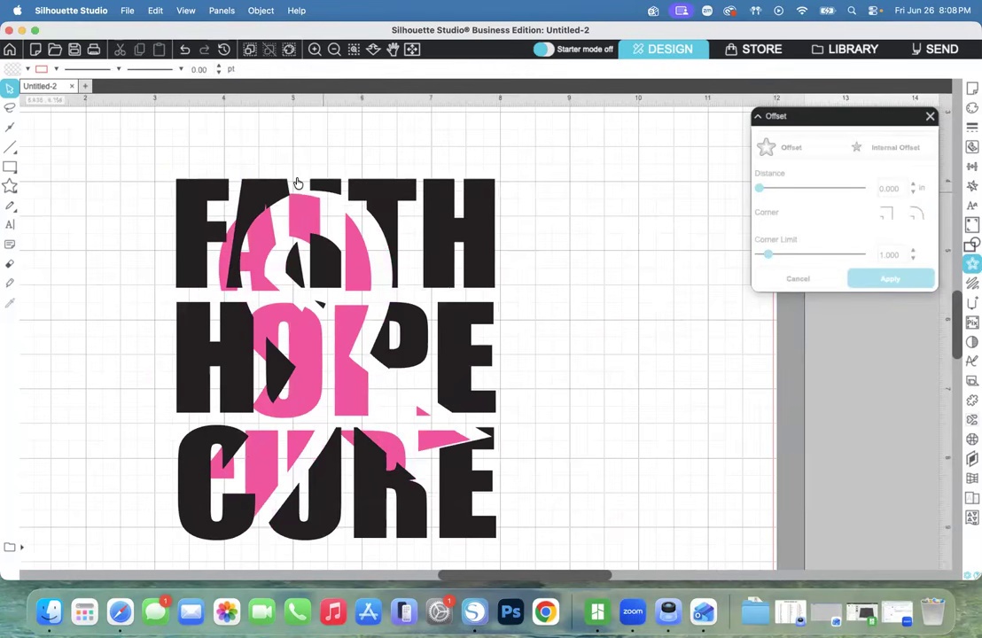
Move the black lettering and nudge it left so it fits closely around the pink ribbon pieces.
{"action": "left_click_drag", "start_coordinate": [375, 200], "coordinate": [354, 204]}
{"action": "left_click", "coordinate": [430, 225]}
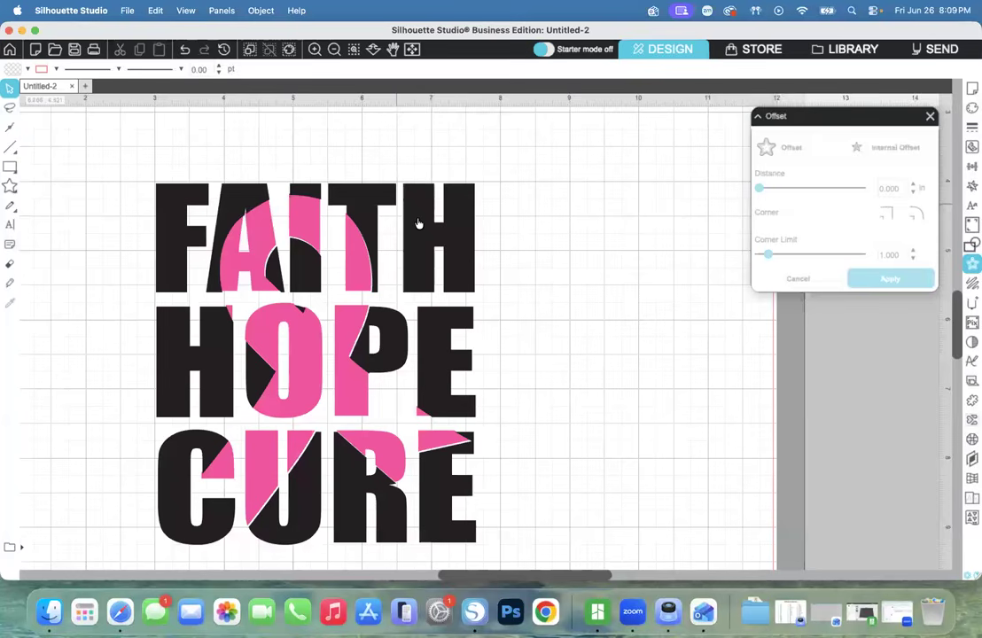
{"action": "left_click", "coordinate": [418, 223]}
{"action": "key", "text": "Left"}
{"action": "key", "text": "Left"}
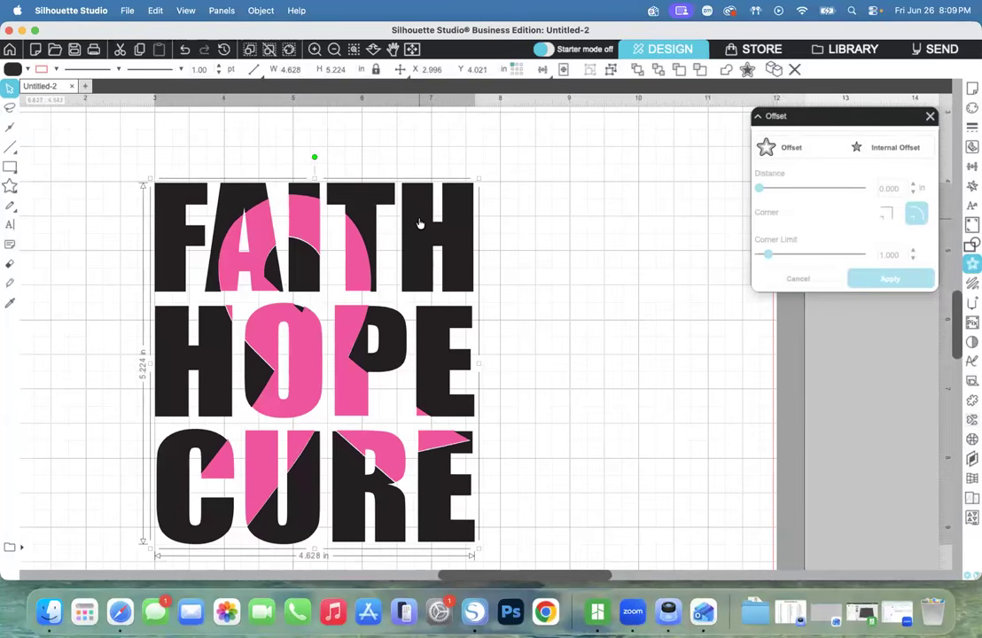
{"action": "key", "text": "Right"}
{"action": "key", "text": "Left"}
{"action": "key", "text": "Left"}
{"action": "left_click", "coordinate": [583, 266]}
Draw a rounded rectangle about 4.91 by 5.55 in around the whole FAITH HOPE CURE design.
{"action": "left_click_drag", "start_coordinate": [136, 181], "coordinate": [468, 426]}
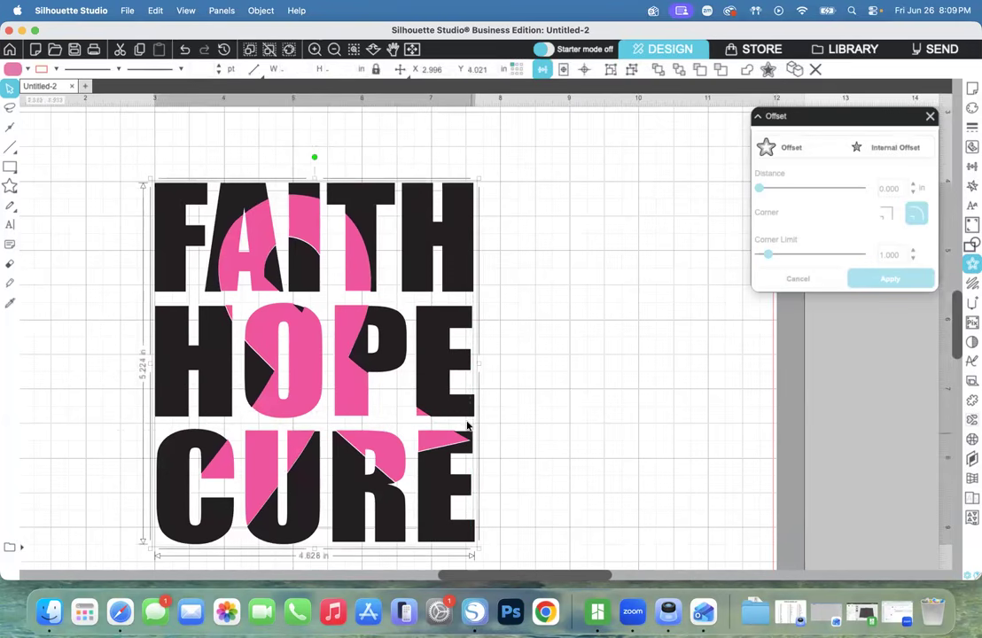
{"action": "left_click", "coordinate": [10, 283]}
{"action": "left_click", "coordinate": [8, 170]}
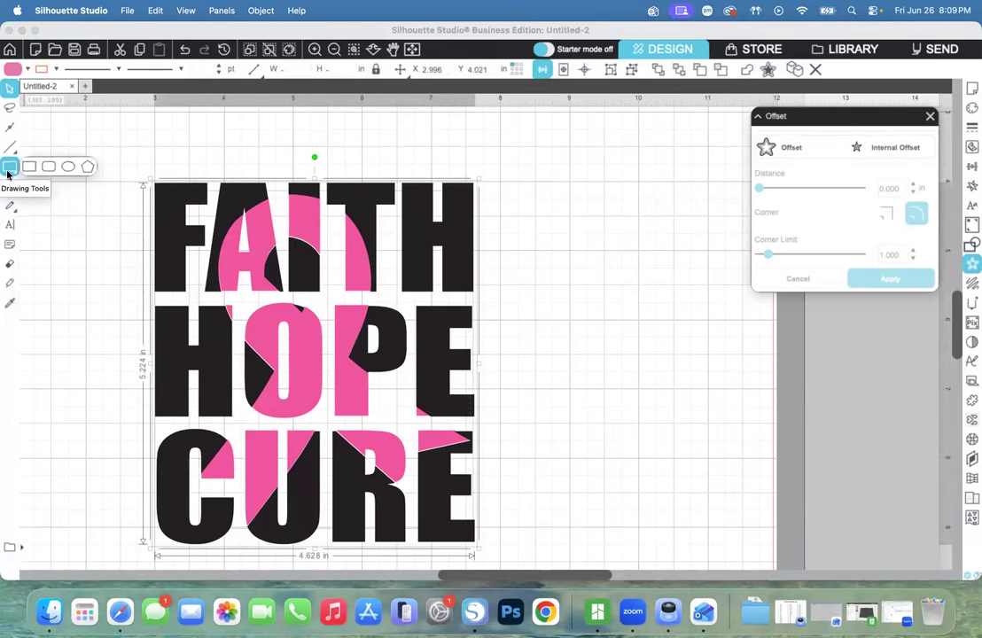
{"action": "left_click", "coordinate": [44, 169]}
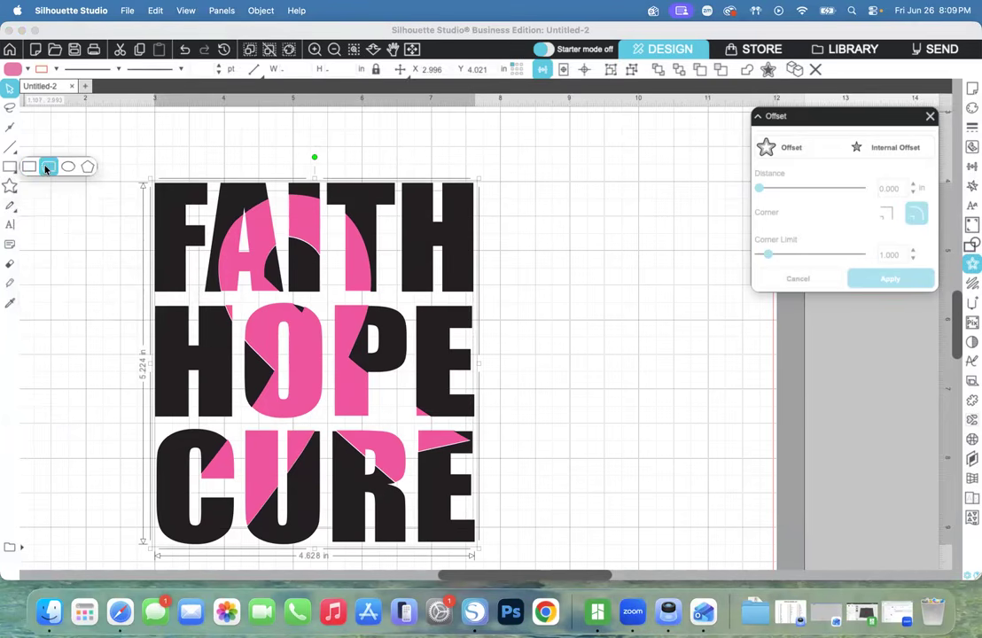
{"action": "left_click", "coordinate": [45, 168]}
{"action": "left_click_drag", "start_coordinate": [145, 162], "coordinate": [485, 552]}
{"action": "left_click", "coordinate": [11, 89]}
{"action": "left_click", "coordinate": [11, 89]}
Fill the rounded rectangle with orange and send it to the back behind the lettering.
{"action": "left_click", "coordinate": [27, 69]}
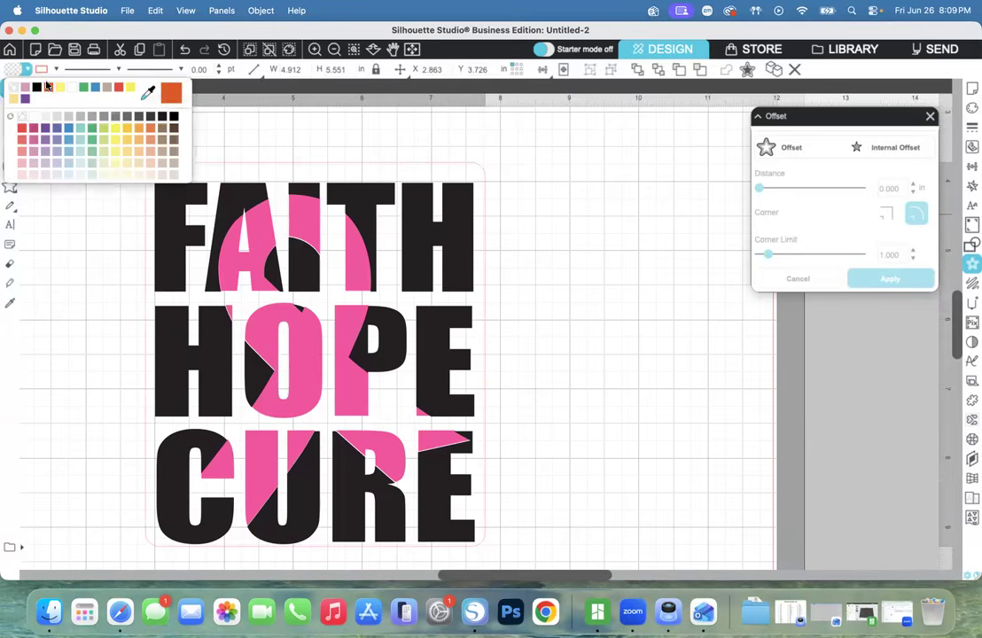
{"action": "left_click", "coordinate": [47, 86]}
{"action": "right_click", "coordinate": [220, 248]}
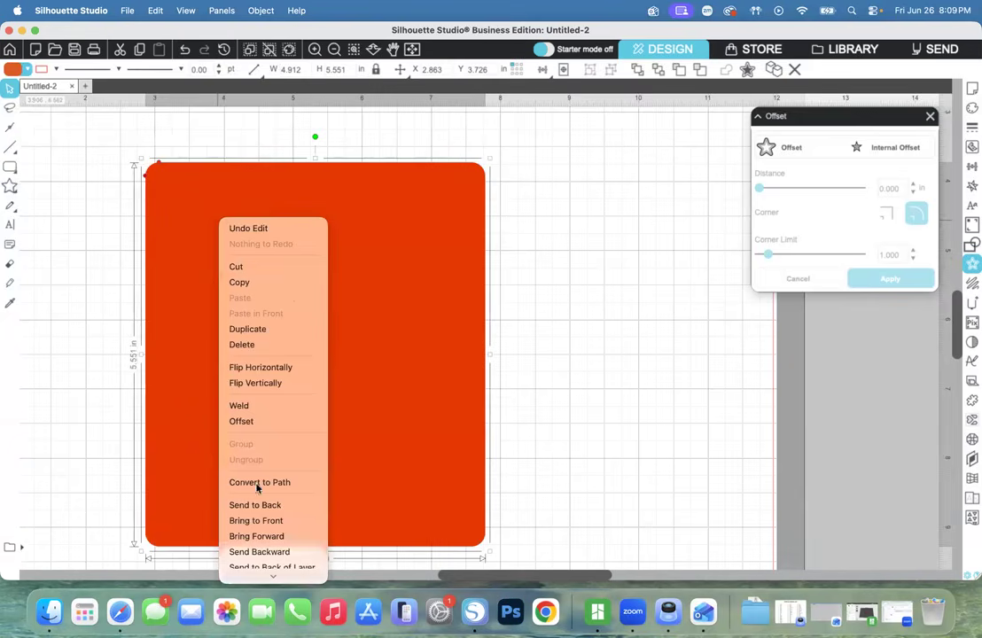
{"action": "left_click", "coordinate": [256, 504]}
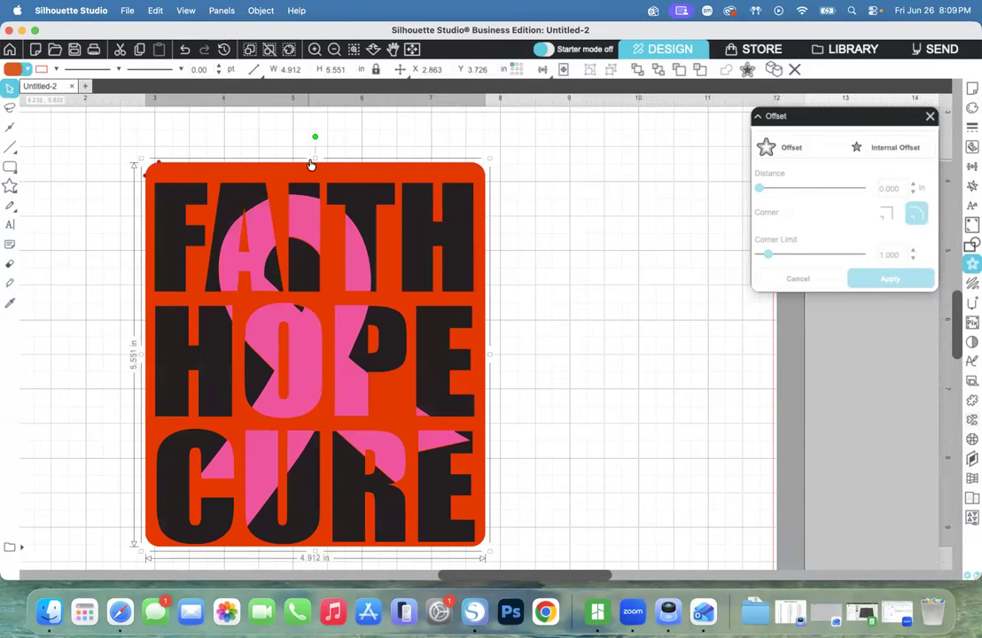
Shrink the rounded rectangle to about 4.75 by 5.36 in by pulling in its top and both sides.
{"action": "left_click_drag", "start_coordinate": [312, 165], "coordinate": [313, 175]}
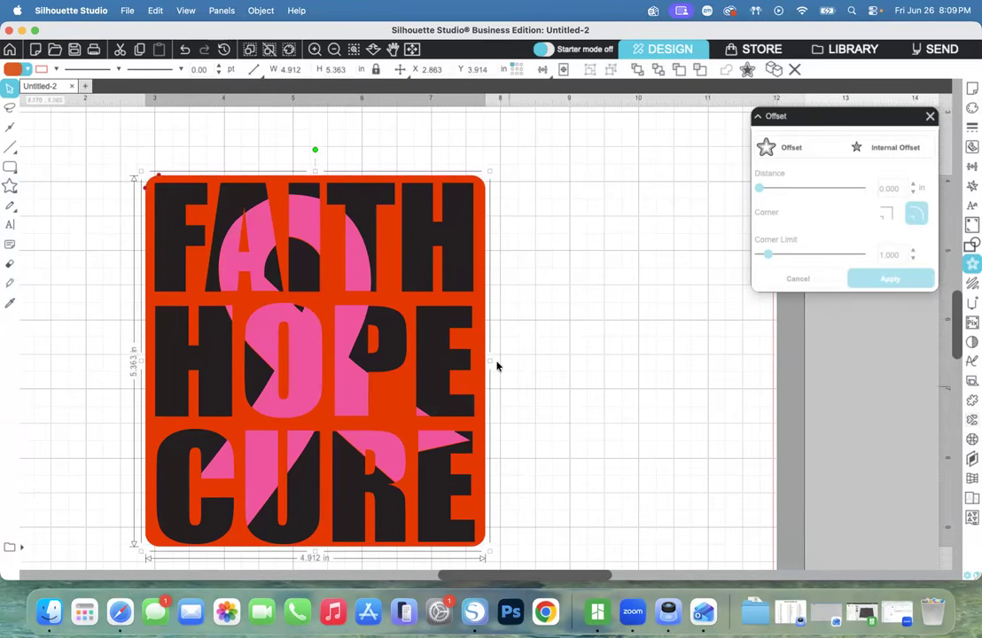
{"action": "left_click_drag", "start_coordinate": [491, 363], "coordinate": [484, 363]}
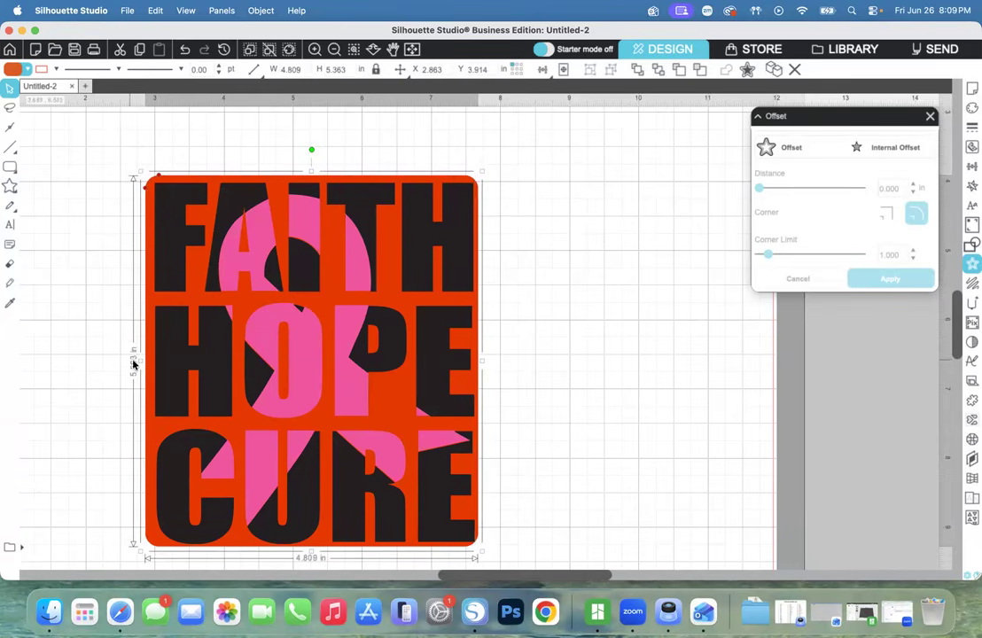
{"action": "left_click_drag", "start_coordinate": [140, 362], "coordinate": [145, 360]}
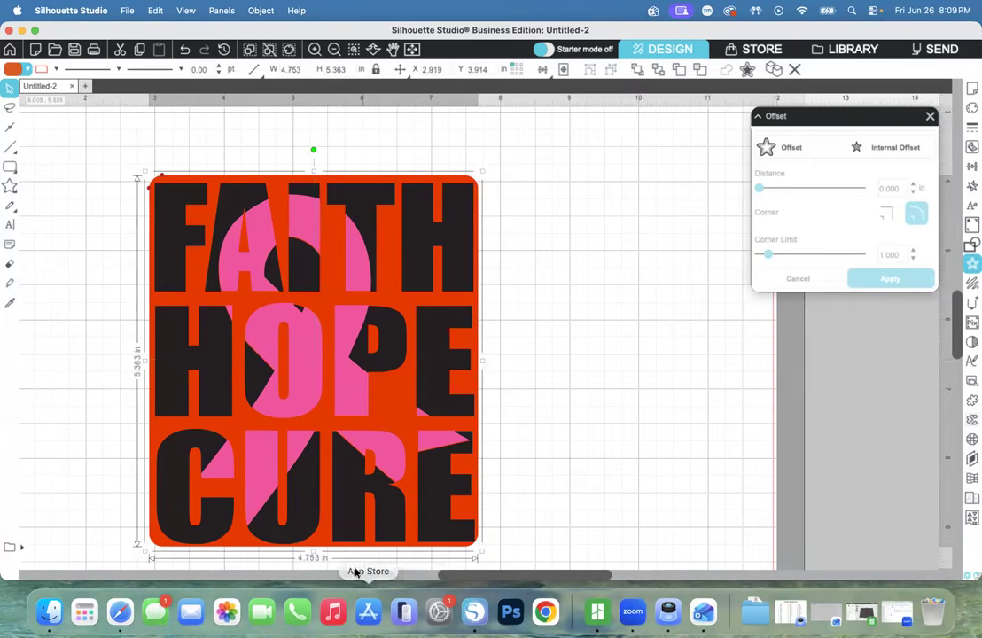
{"action": "left_click", "coordinate": [396, 512]}
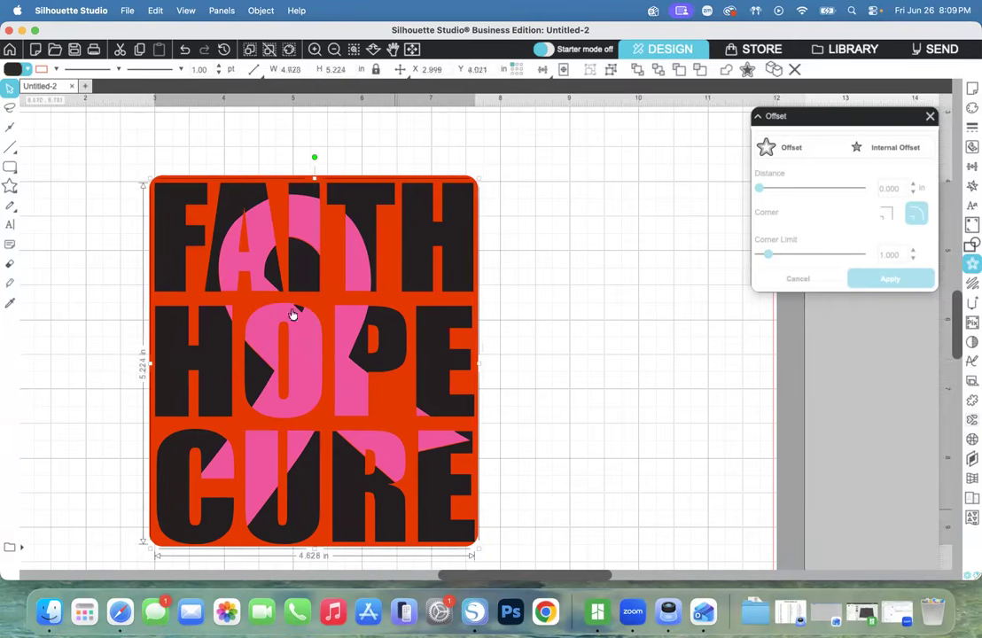
Shift the rounded rectangle slightly right and enlarge it to about 4.77 by 5.38 in for an even border.
{"action": "left_click", "coordinate": [211, 181]}
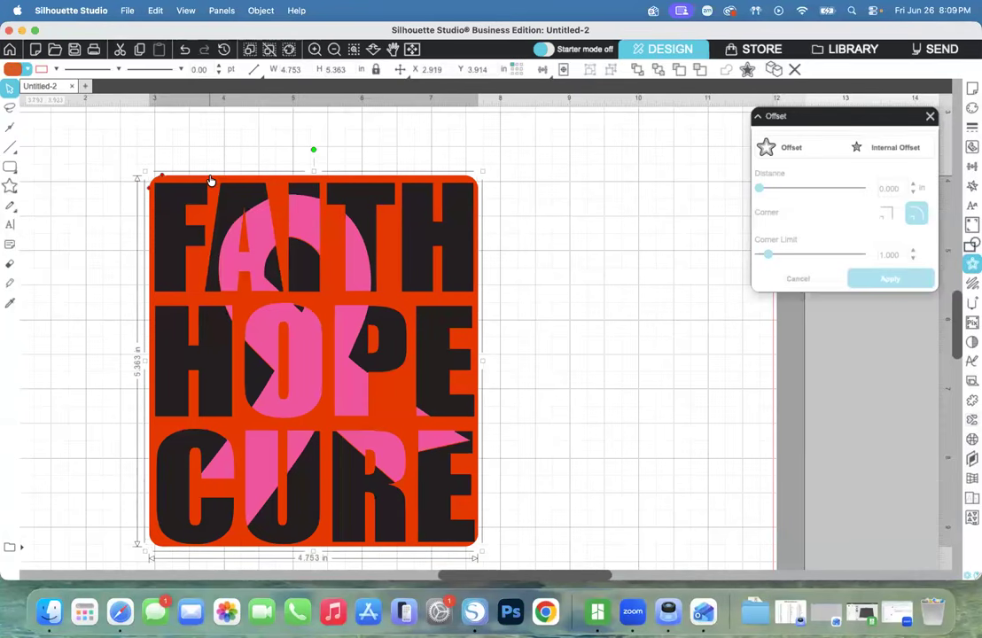
{"action": "left_click_drag", "start_coordinate": [211, 181], "coordinate": [211, 178]}
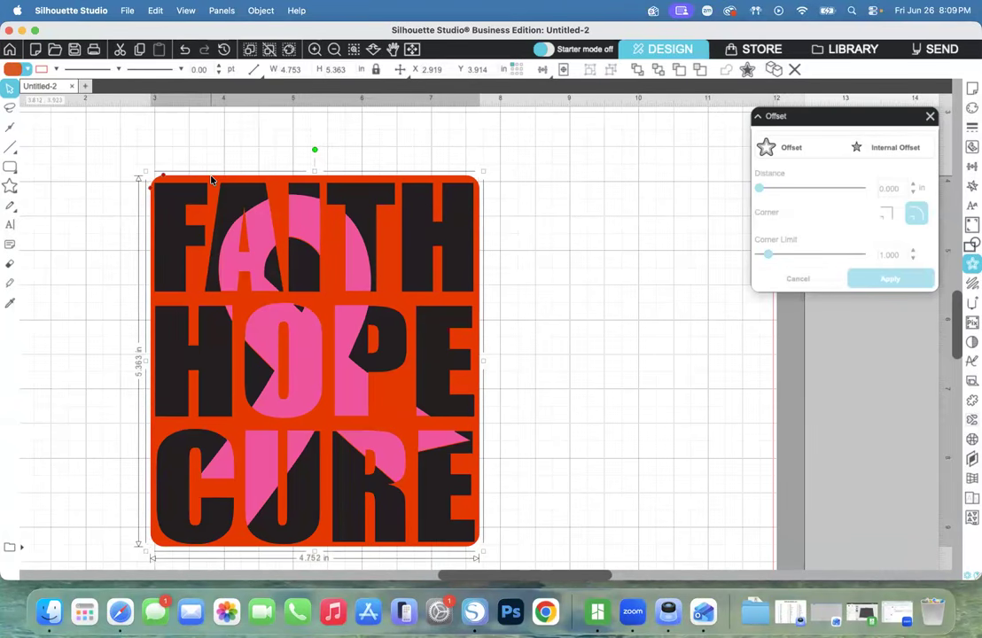
{"action": "left_click_drag", "start_coordinate": [211, 181], "coordinate": [213, 181]}
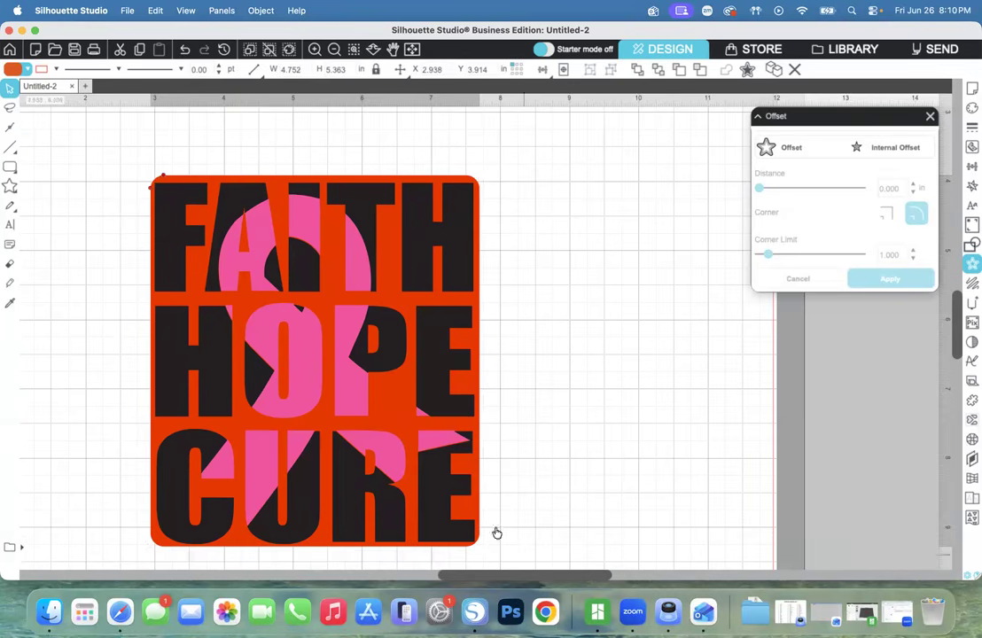
{"action": "left_click", "coordinate": [478, 506]}
{"action": "left_click_drag", "start_coordinate": [484, 552], "coordinate": [488, 554]}
{"action": "left_click", "coordinate": [581, 459]}
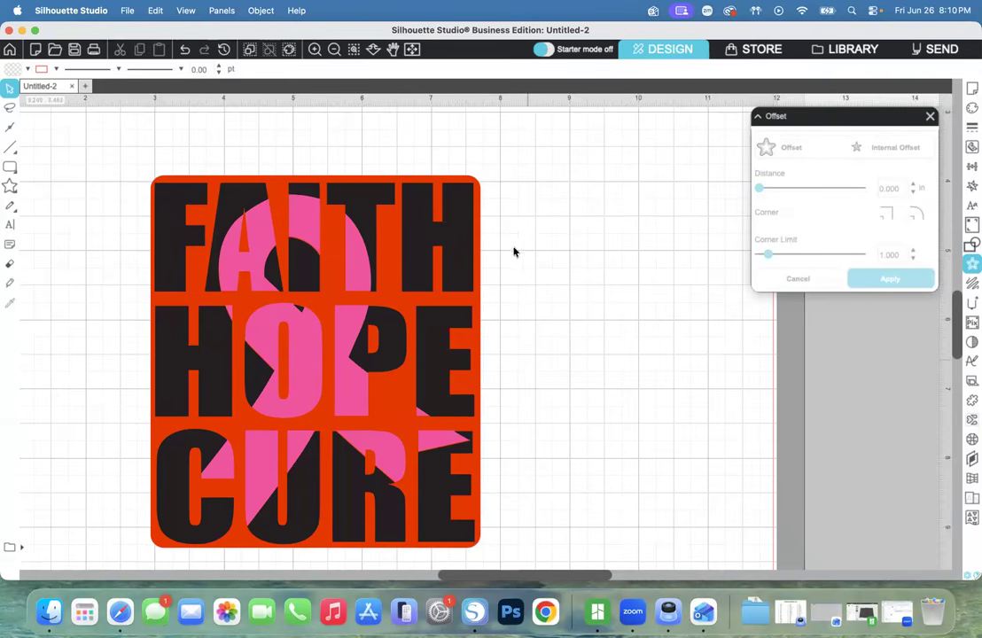
Change the rounded rectangle's fill to yellow and close the Offset settings.
{"action": "left_click", "coordinate": [478, 268]}
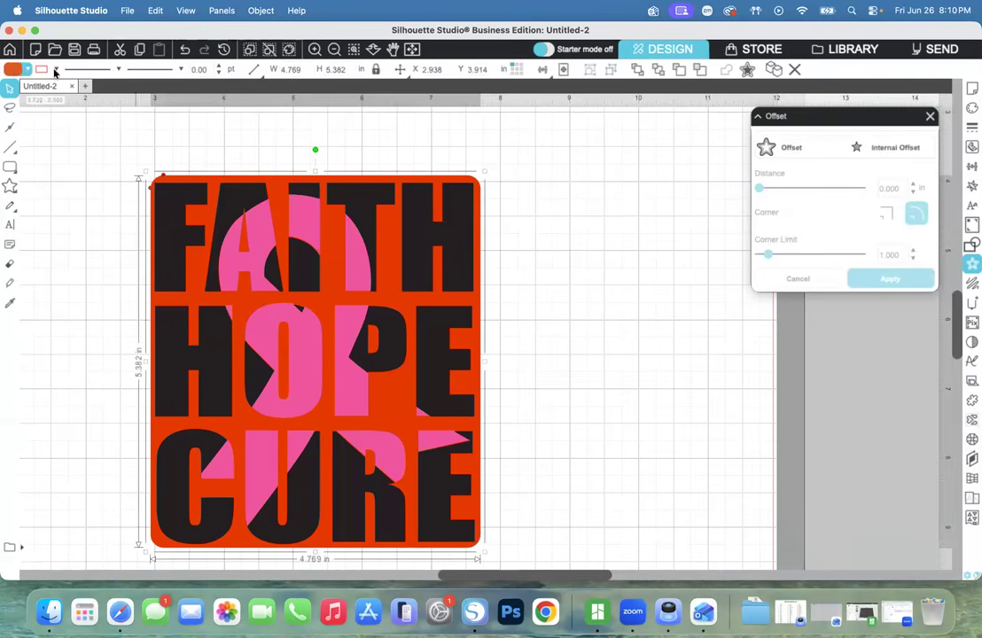
{"action": "left_click", "coordinate": [13, 71]}
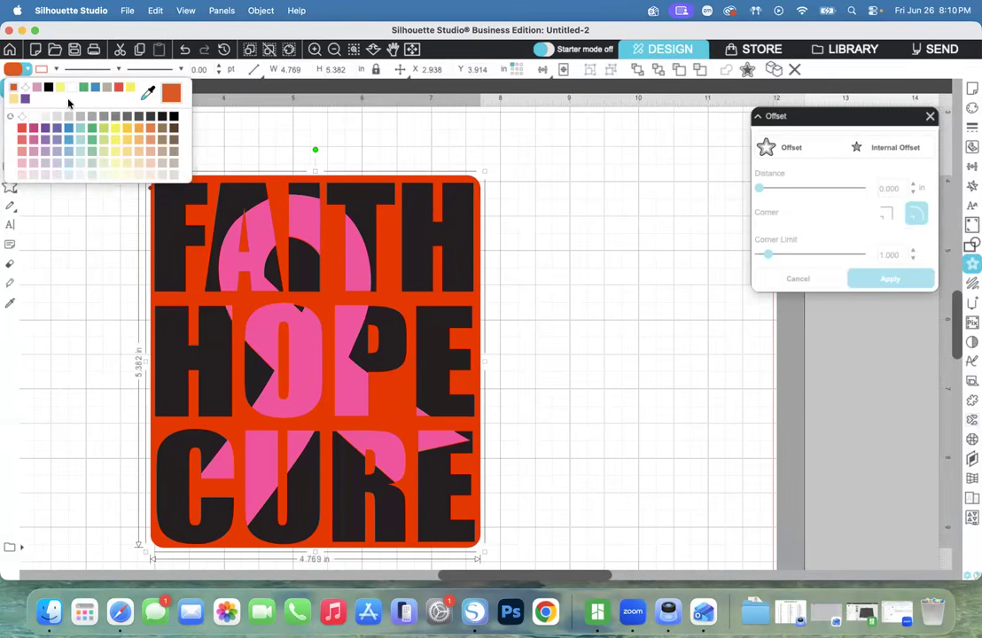
{"action": "left_click", "coordinate": [132, 86]}
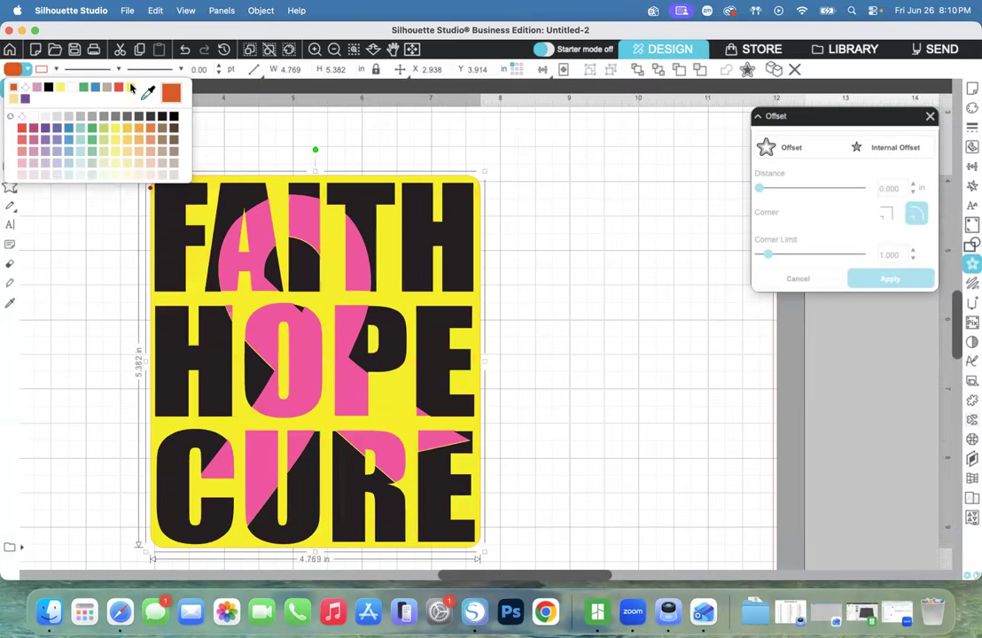
{"action": "left_click", "coordinate": [100, 259]}
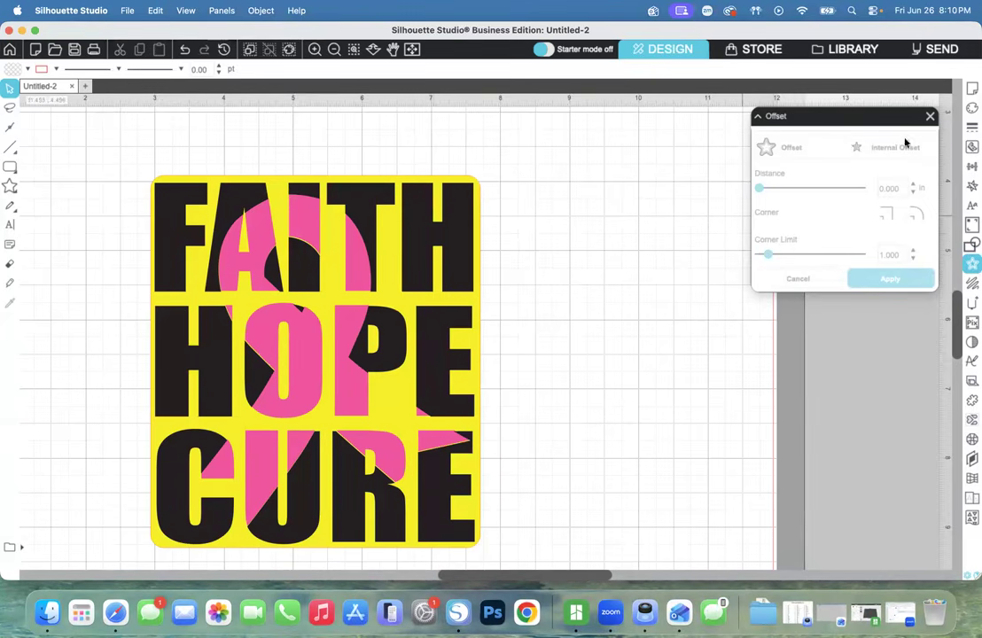
{"action": "left_click", "coordinate": [929, 117]}
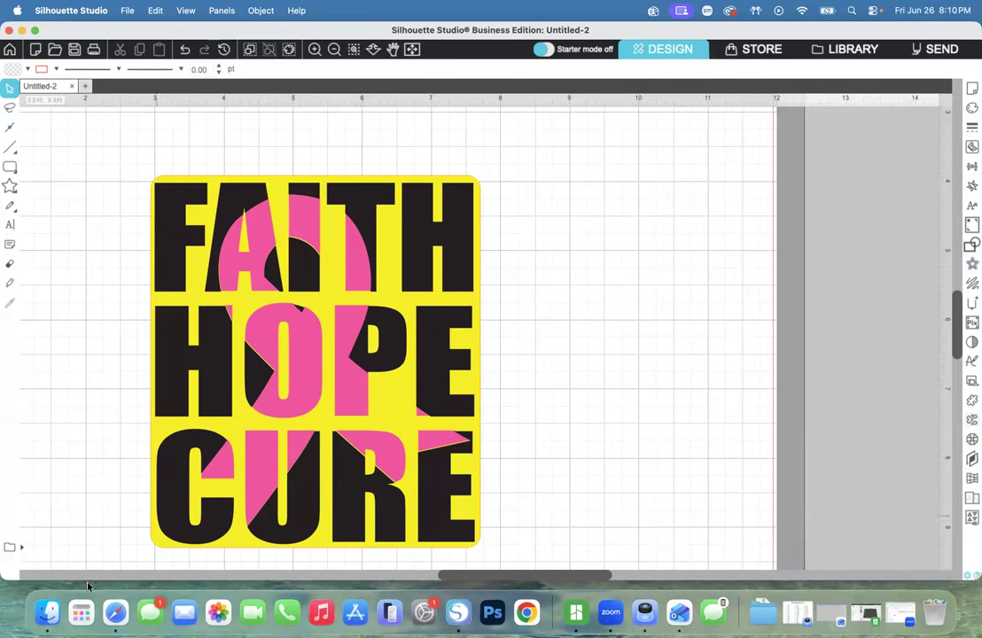
Switch to Finder and open the 3D stuff folder on the Extreme SSD drive.
{"action": "left_click", "coordinate": [47, 612]}
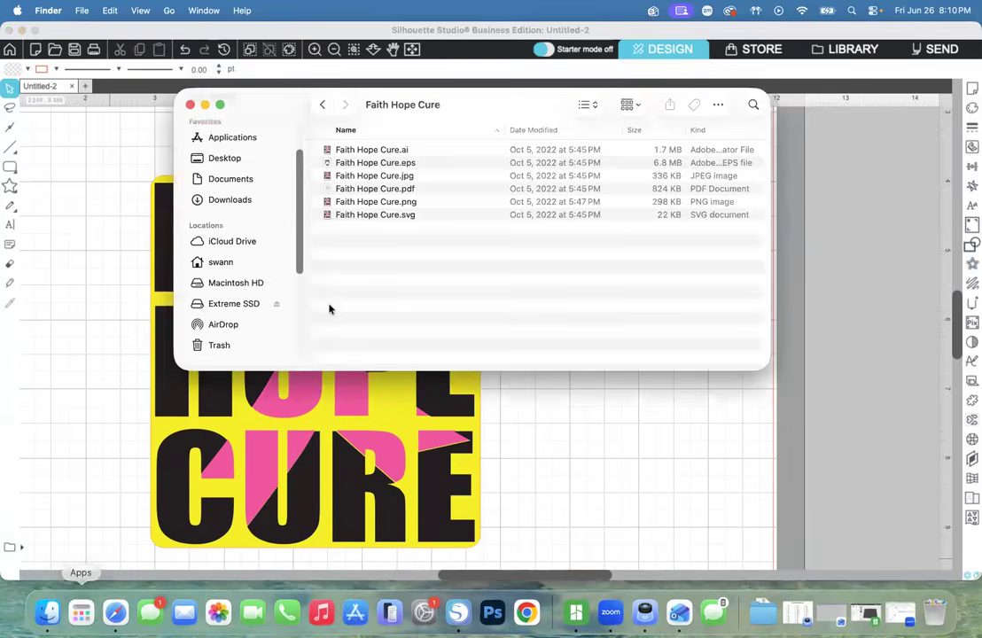
{"action": "left_click", "coordinate": [256, 304]}
{"action": "left_click", "coordinate": [381, 149]}
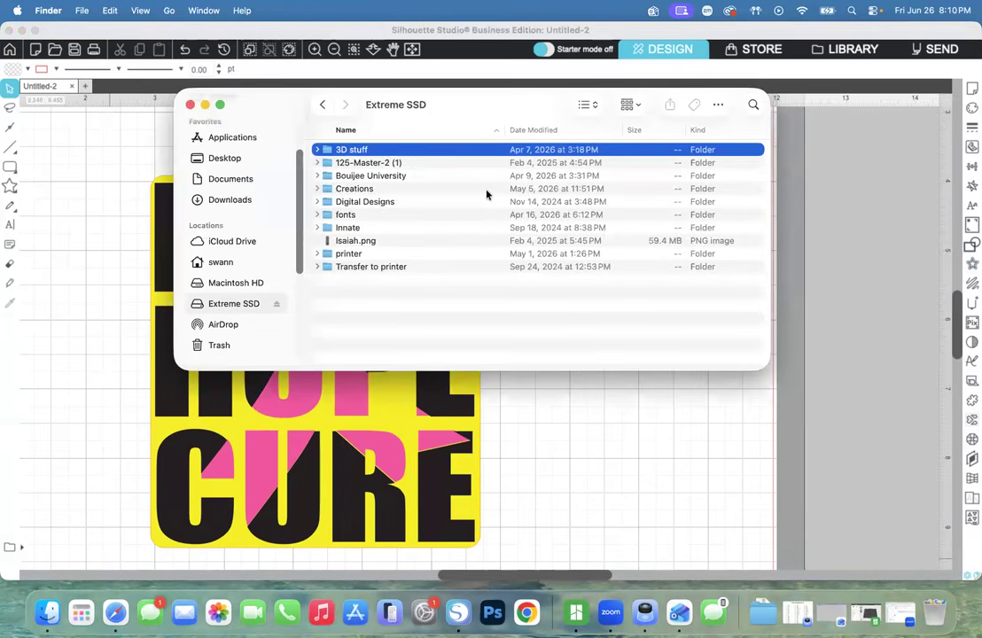
{"action": "double_click", "coordinate": [386, 150]}
{"action": "double_click", "coordinate": [385, 151]}
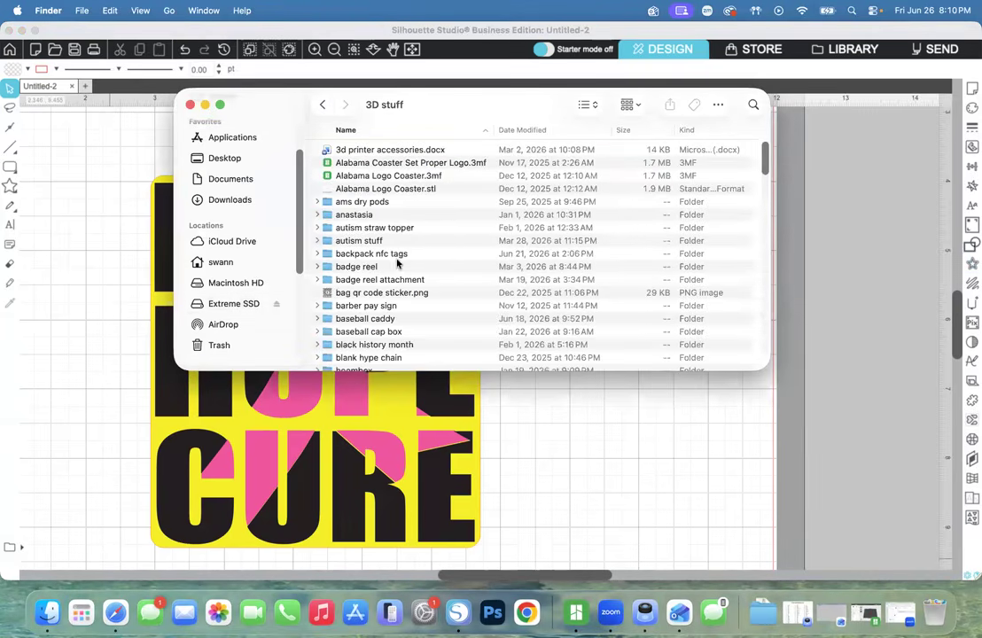
Create a folder named class can opener inside the Can opener folder in 3D stuff.
{"action": "scroll", "coordinate": [376, 299], "scroll_direction": "down", "scroll_amount": 5}
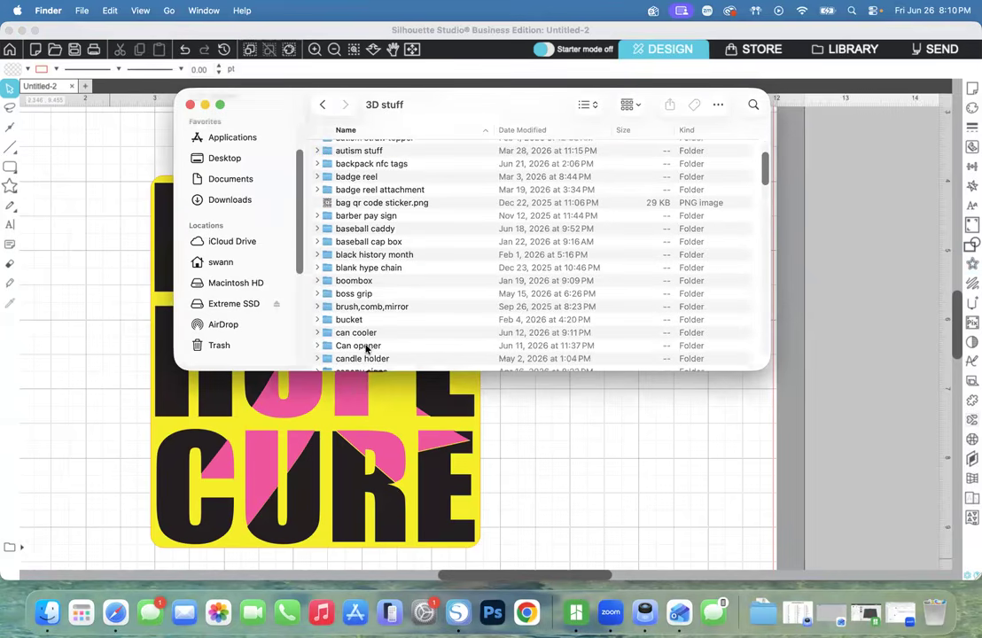
{"action": "double_click", "coordinate": [366, 346]}
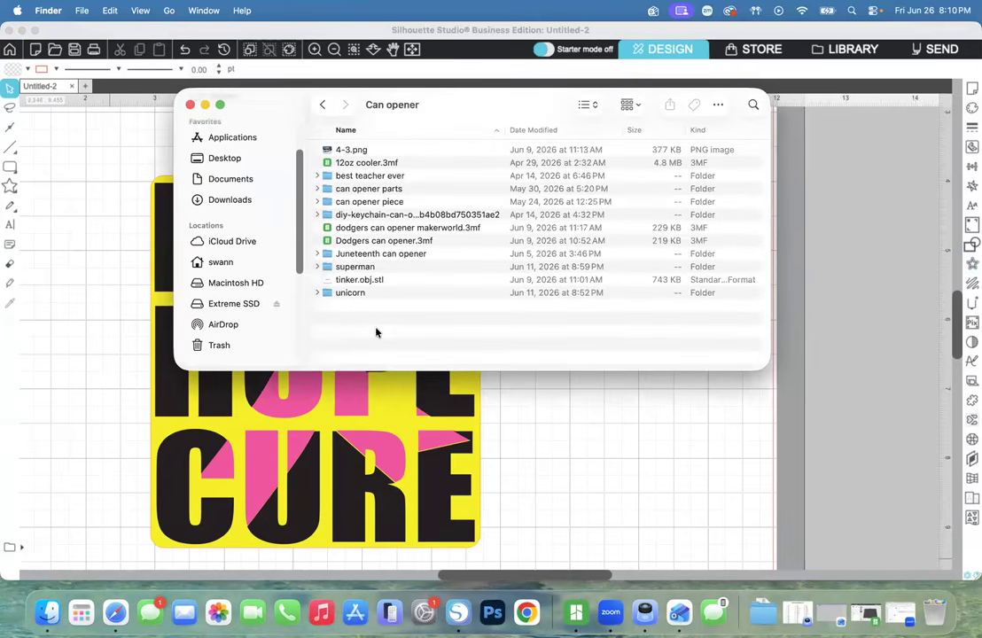
{"action": "left_click", "coordinate": [101, 11]}
{"action": "mouse_move", "coordinate": [82, 9]}
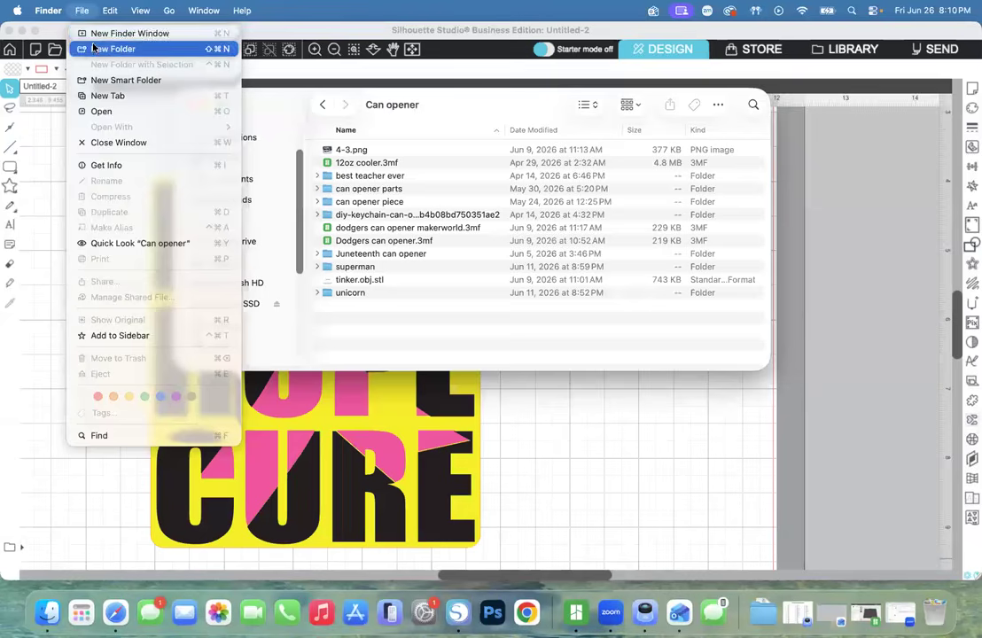
{"action": "left_click", "coordinate": [91, 46]}
{"action": "type", "text": "class can"}
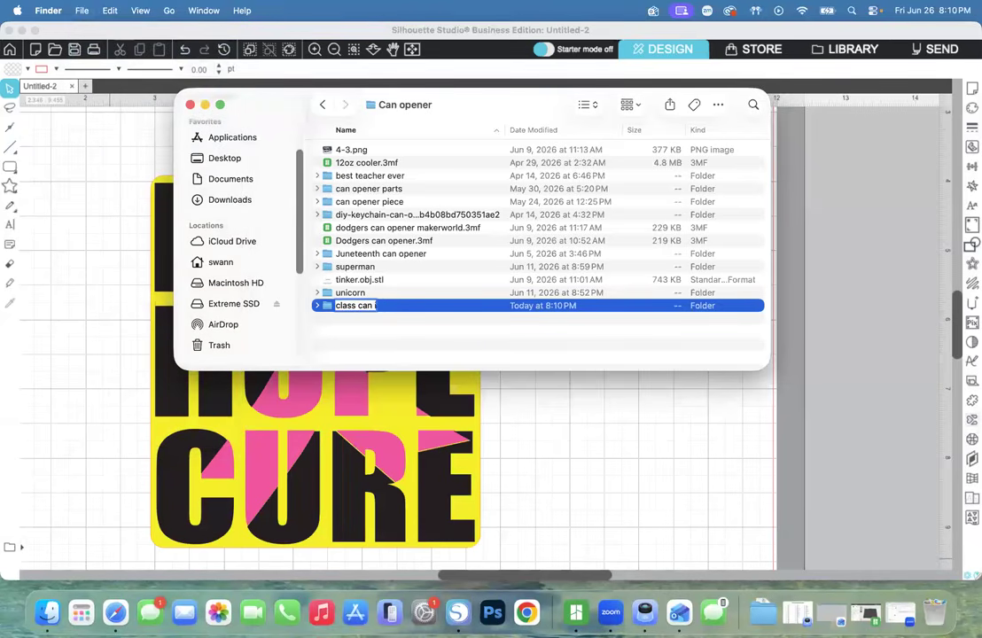
{"action": "type", "text": " opener"}
{"action": "key", "text": "Return"}
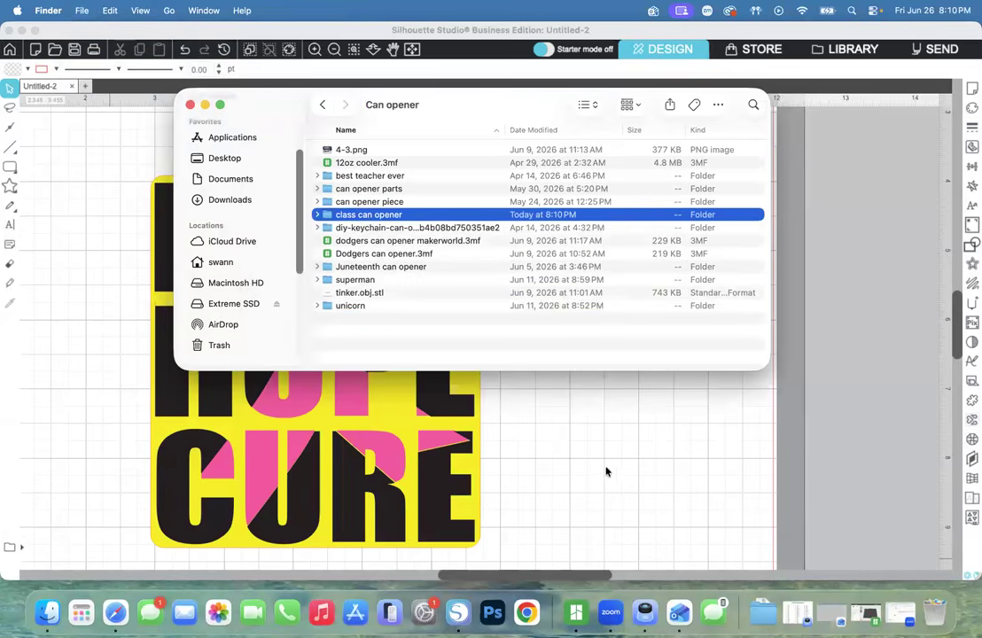
Switch to Silhouette Studio and move the black lettering and pink ribbon pieces off the yellow plate to its right.
{"action": "left_click", "coordinate": [527, 409]}
{"action": "left_click_drag", "start_coordinate": [368, 198], "coordinate": [798, 204]}
{"action": "left_click_drag", "start_coordinate": [362, 390], "coordinate": [752, 417]}
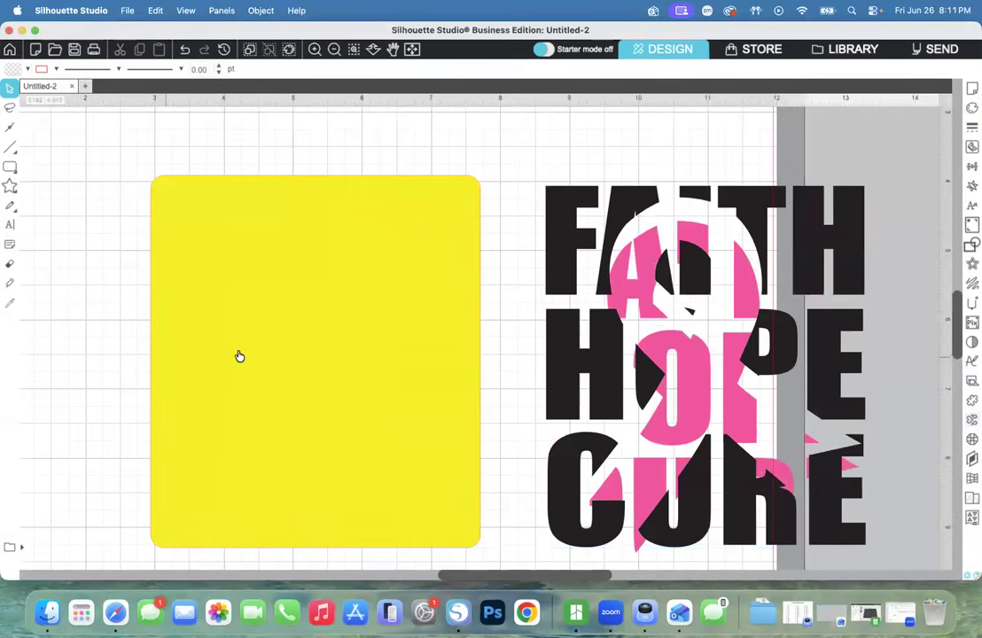
Start saving only the yellow plate to the hard drive, choosing the class can opener folder under 3D stuff > Can opener on the Extreme SSD.
{"action": "left_click", "coordinate": [159, 240]}
{"action": "left_click", "coordinate": [128, 10]}
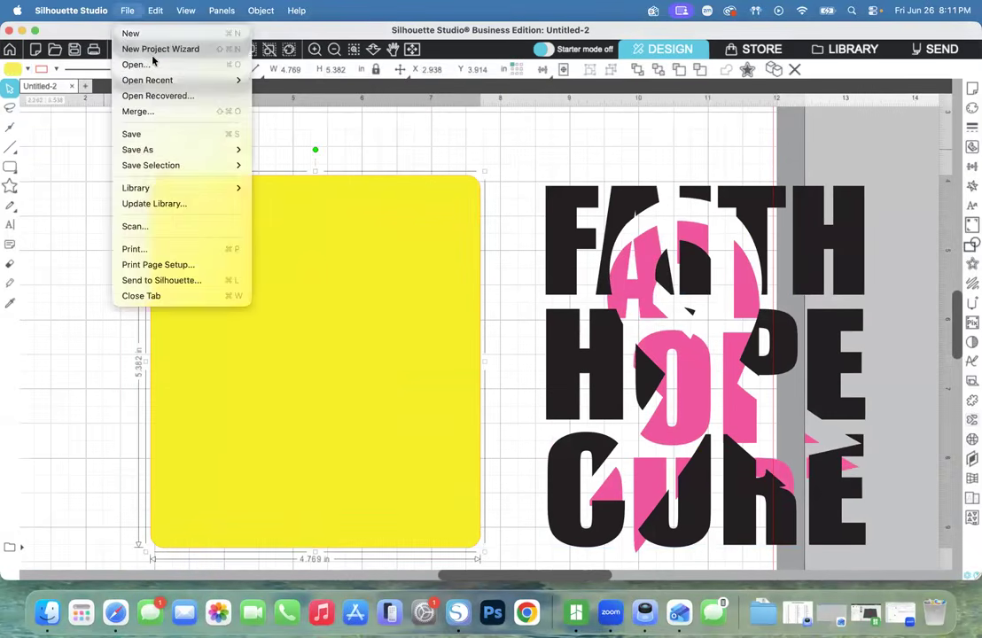
{"action": "mouse_move", "coordinate": [202, 165]}
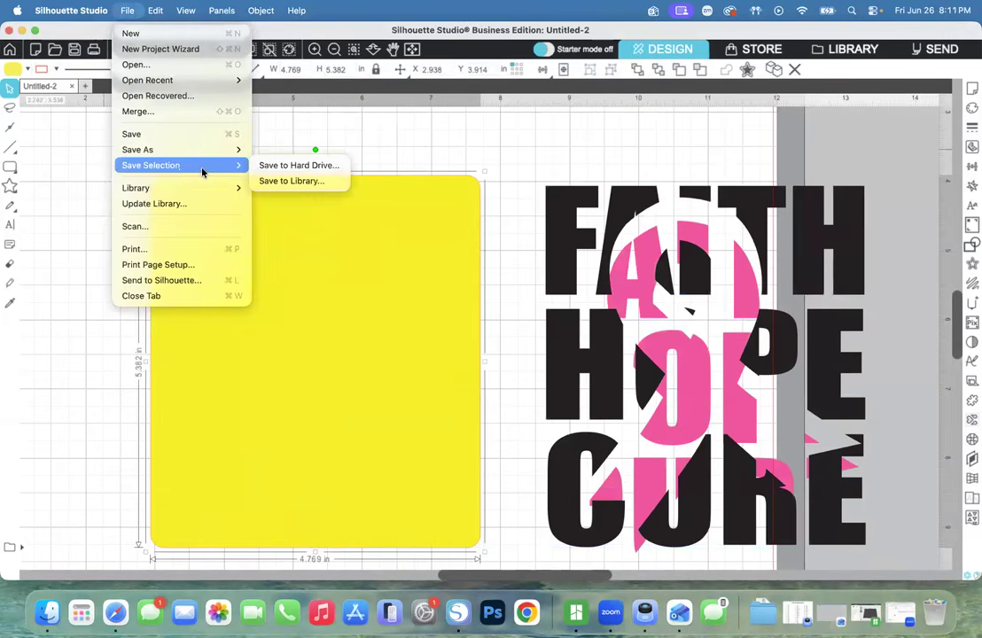
{"action": "left_click", "coordinate": [294, 162]}
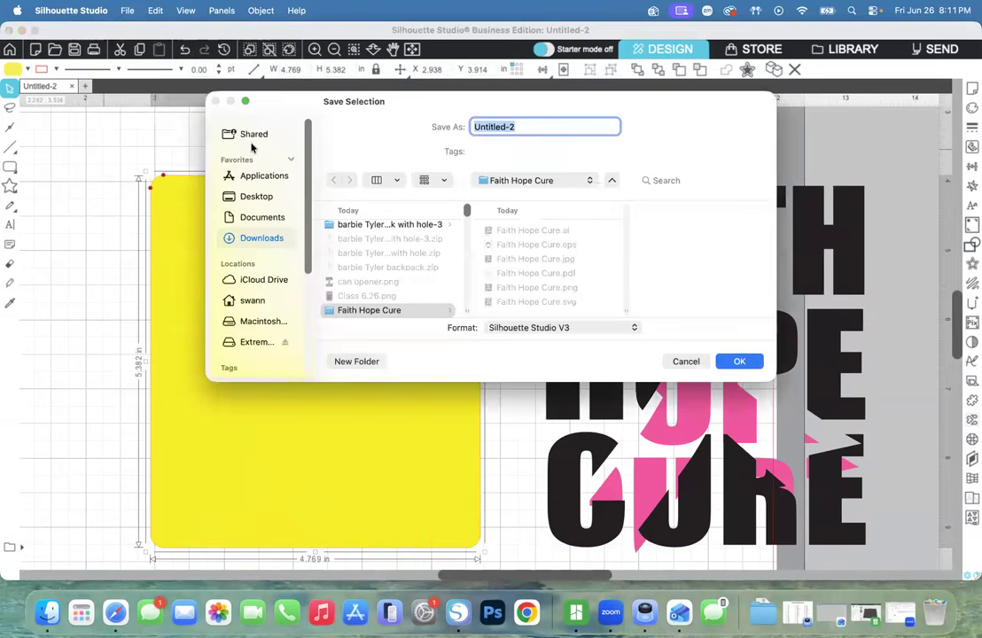
{"action": "left_click", "coordinate": [256, 343]}
{"action": "left_click", "coordinate": [445, 233]}
{"action": "left_click", "coordinate": [511, 231]}
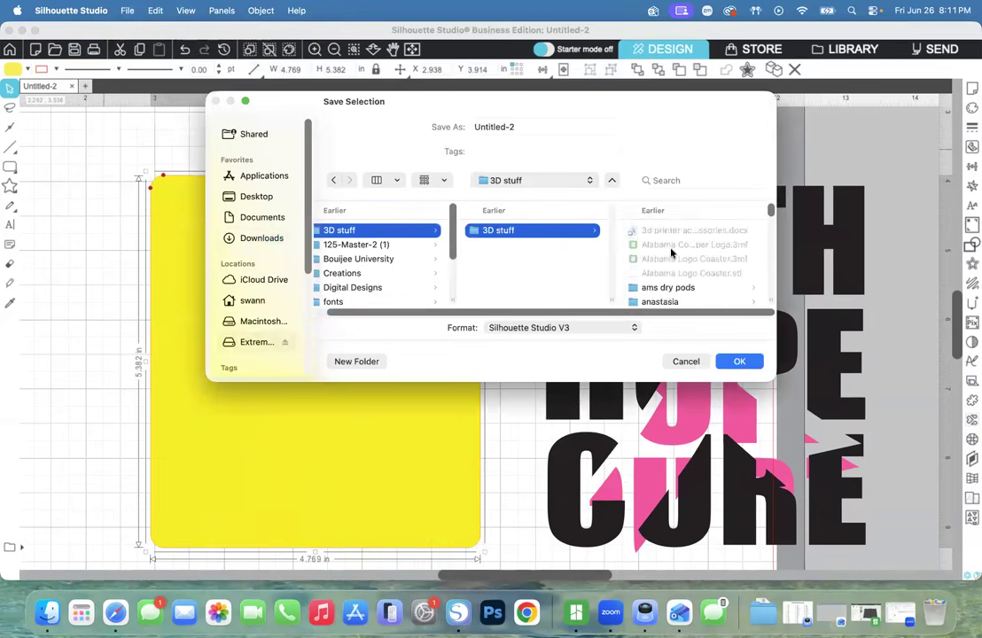
{"action": "scroll", "coordinate": [672, 271], "scroll_direction": "down", "scroll_amount": 5}
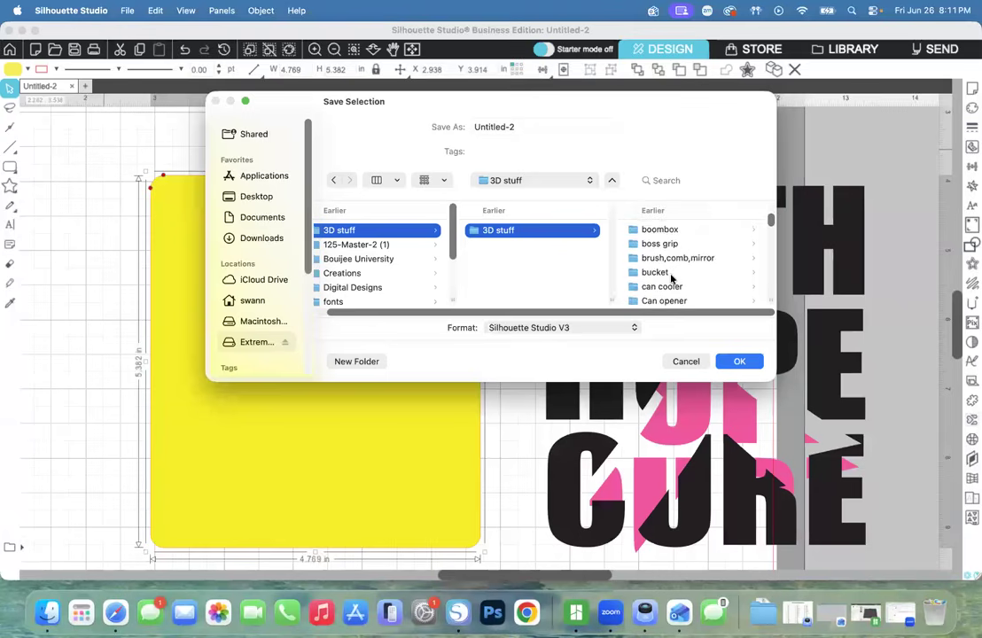
{"action": "left_click", "coordinate": [667, 300]}
{"action": "scroll", "coordinate": [669, 282], "scroll_direction": "down", "scroll_amount": 2}
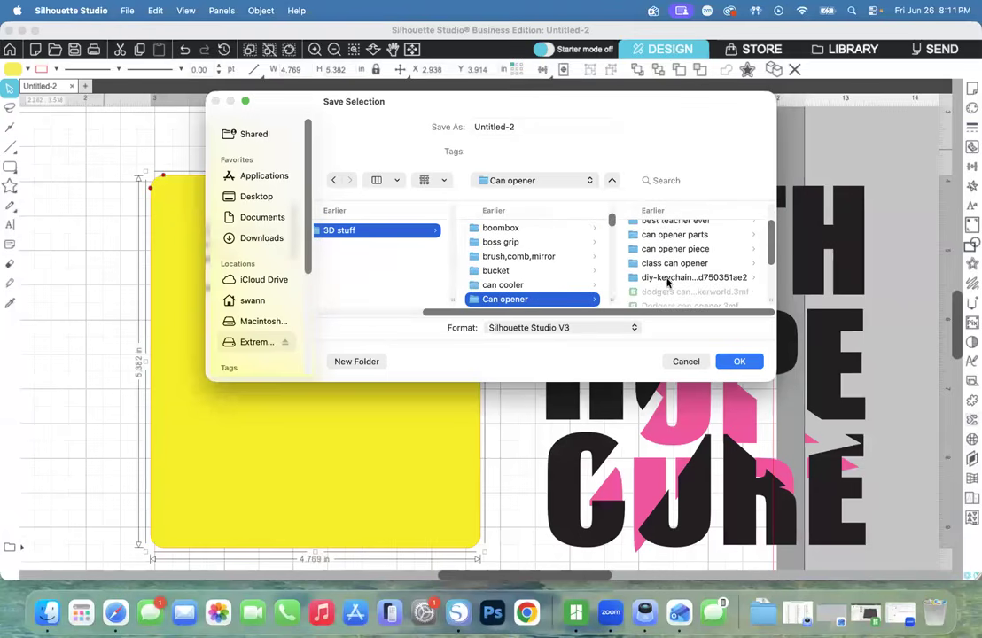
{"action": "left_click", "coordinate": [672, 266]}
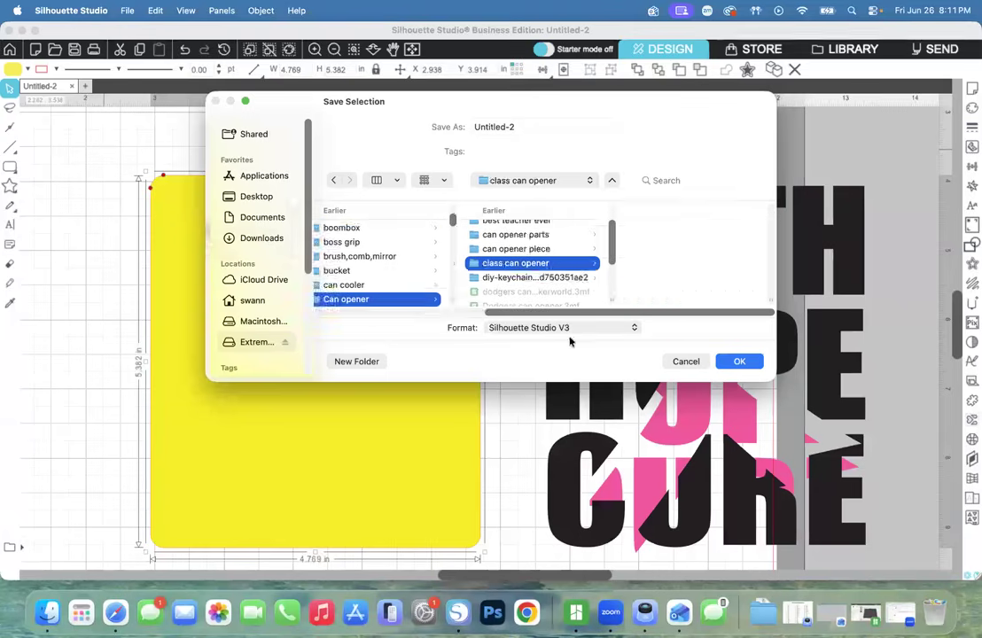
Name the yellow plate's file back and save it in SVG format.
{"action": "left_click", "coordinate": [531, 126]}
{"action": "key", "text": "super+a"}
{"action": "type", "text": "ba"}
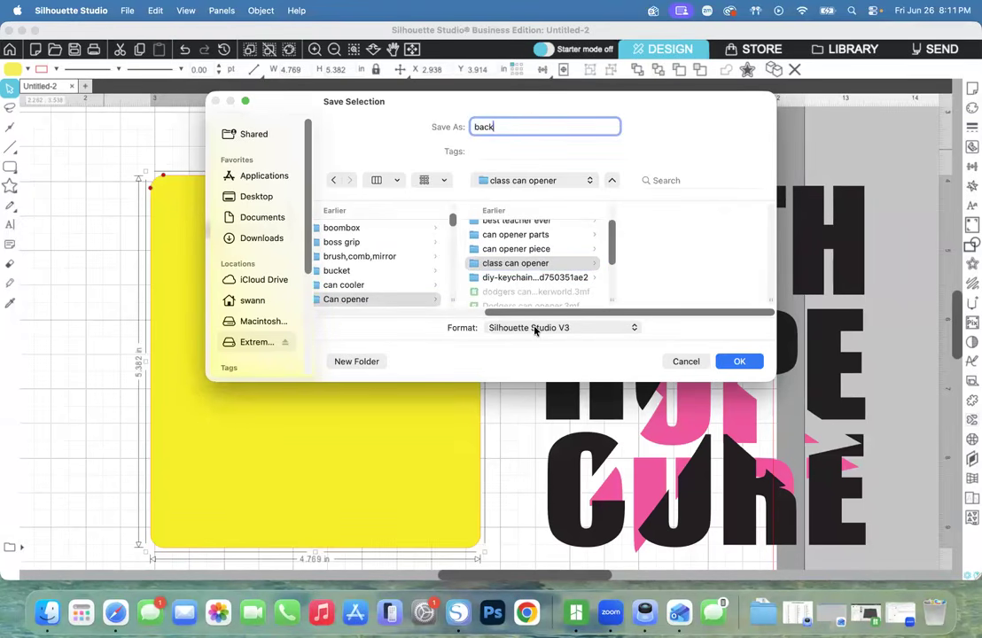
{"action": "left_click", "coordinate": [535, 328]}
{"action": "left_click", "coordinate": [509, 356]}
{"action": "left_click", "coordinate": [741, 368]}
Separate the black lettering from the ribbon pieces and save it alone as words in SVG format in the class can opener folder.
{"action": "left_click_drag", "start_coordinate": [344, 307], "coordinate": [3, 279]}
{"action": "left_click_drag", "start_coordinate": [608, 261], "coordinate": [277, 199]}
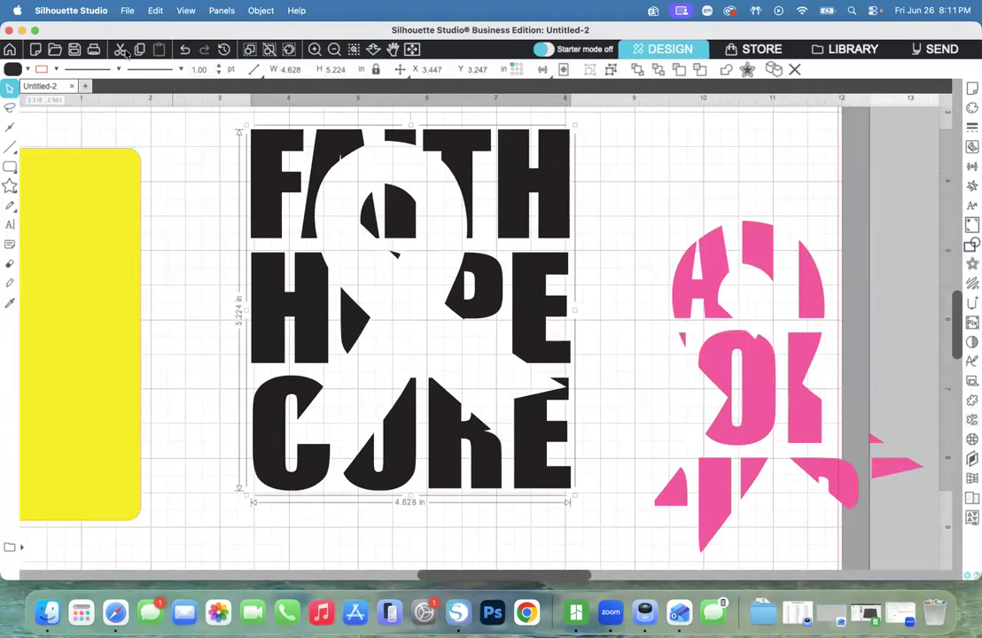
{"action": "left_click", "coordinate": [127, 10]}
{"action": "mouse_move", "coordinate": [171, 165]}
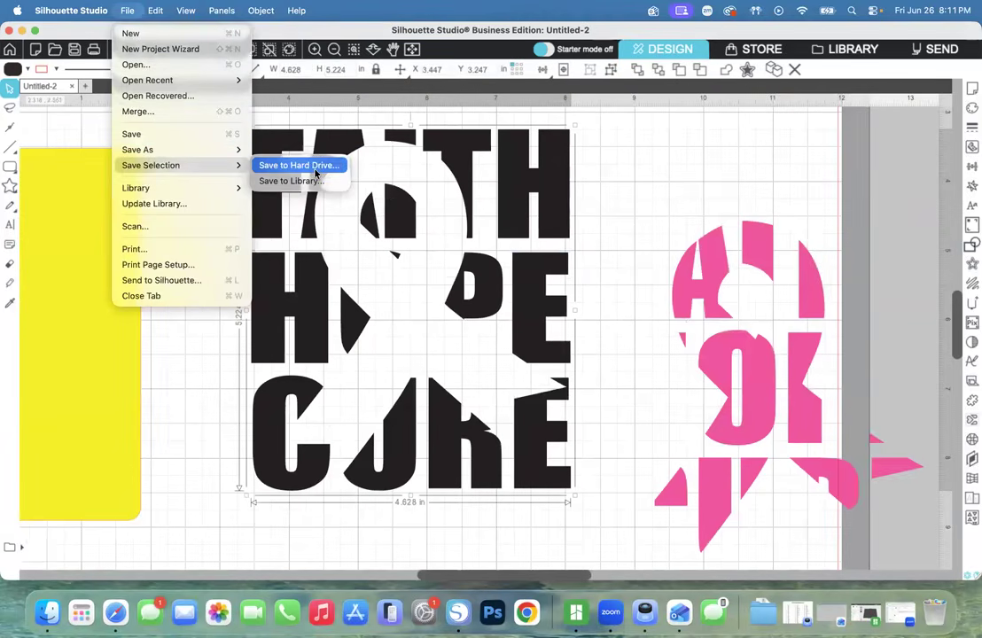
{"action": "left_click", "coordinate": [299, 166]}
{"action": "type", "text": "words"}
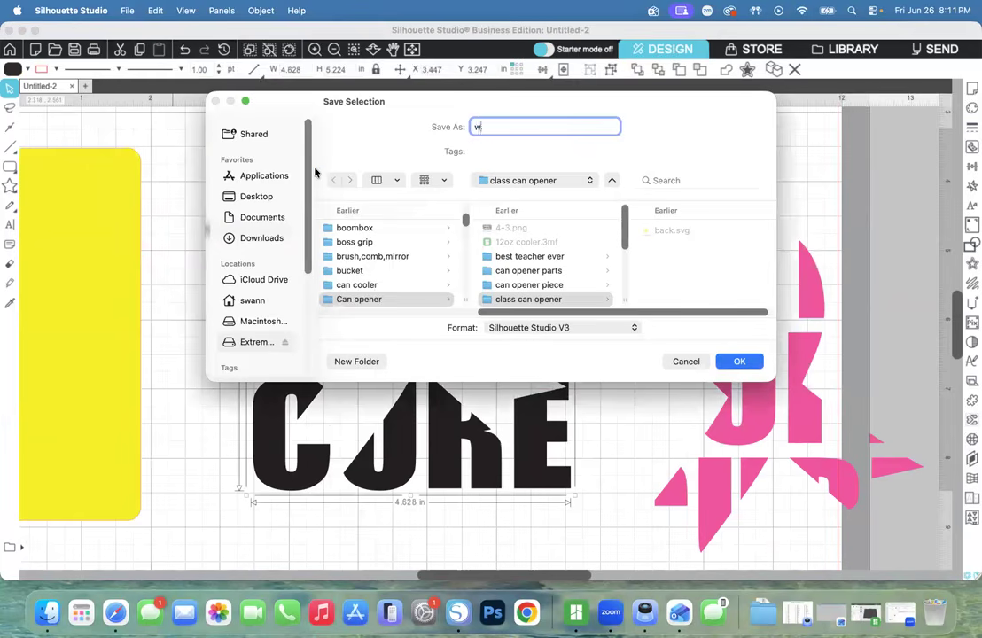
{"action": "left_click", "coordinate": [519, 328]}
{"action": "left_click", "coordinate": [612, 355]}
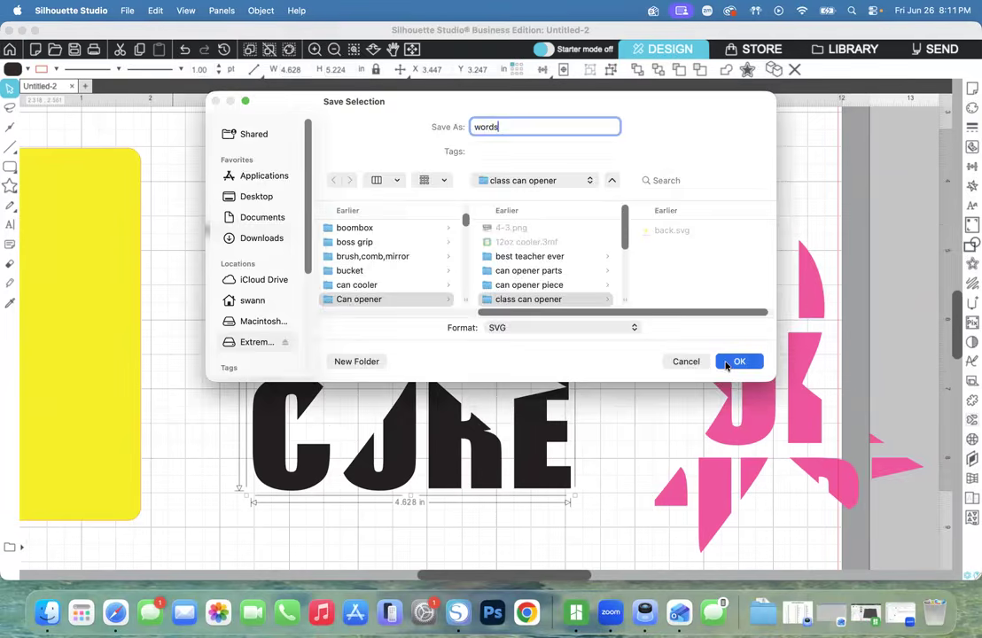
{"action": "left_click", "coordinate": [727, 363]}
Move the lettering aside and the pink ribbon onto the page, then save the ribbon selection as ribbon in SVG format.
{"action": "left_click_drag", "start_coordinate": [544, 304], "coordinate": [248, 294]}
{"action": "left_click_drag", "start_coordinate": [792, 353], "coordinate": [543, 289]}
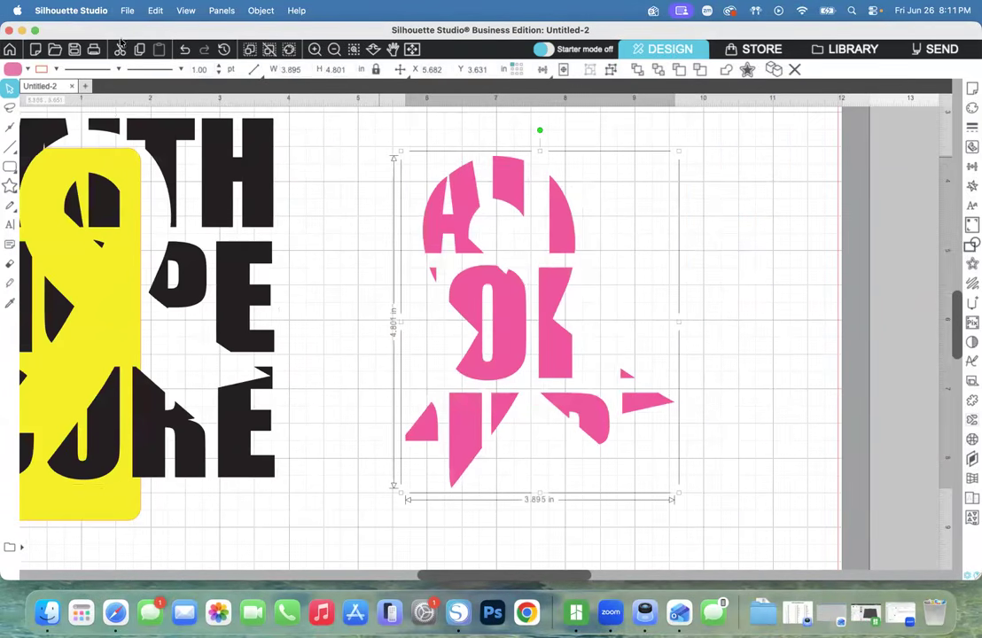
{"action": "left_click", "coordinate": [127, 11]}
{"action": "mouse_move", "coordinate": [186, 165]}
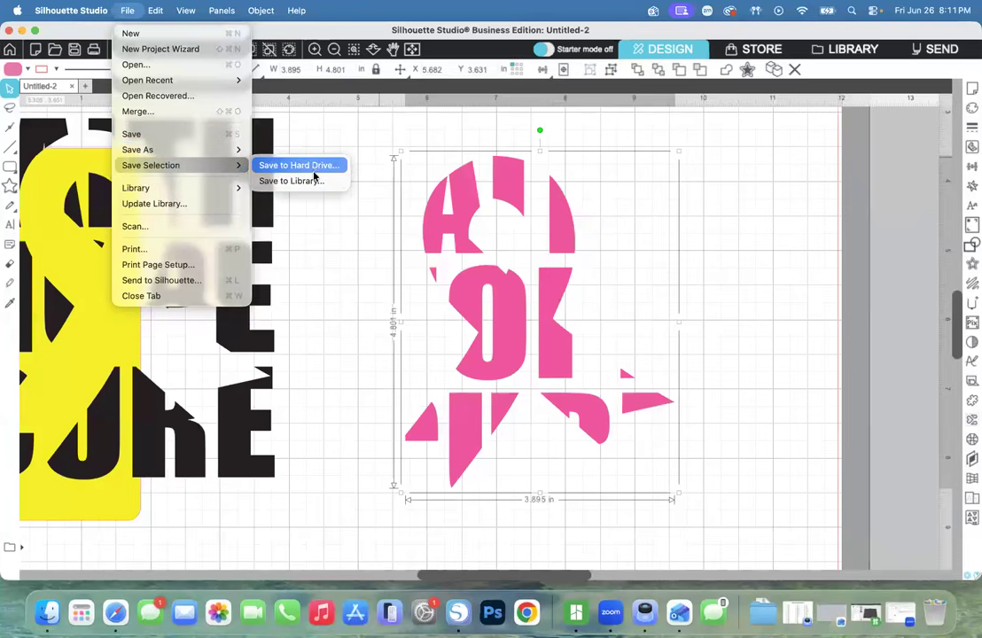
{"action": "left_click", "coordinate": [314, 167]}
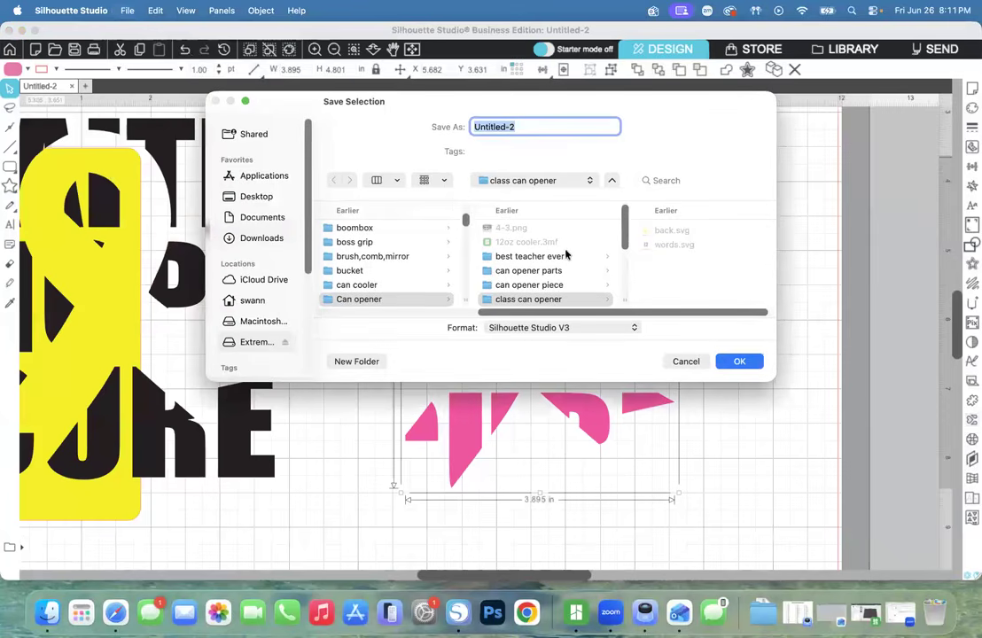
{"action": "type", "text": "ribbon"}
{"action": "left_click", "coordinate": [546, 331]}
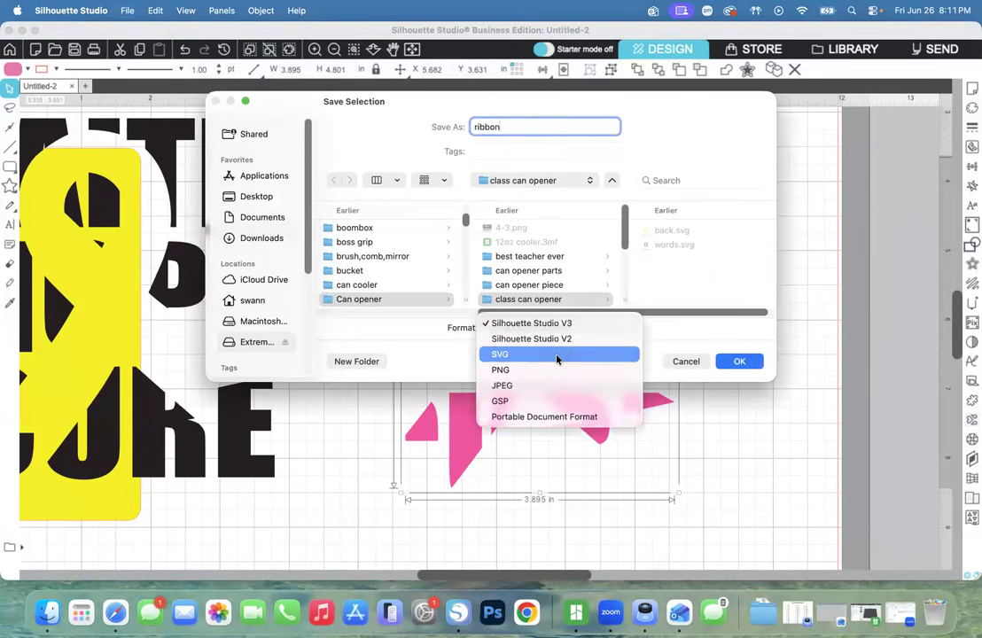
{"action": "left_click", "coordinate": [500, 354]}
{"action": "left_click", "coordinate": [739, 361]}
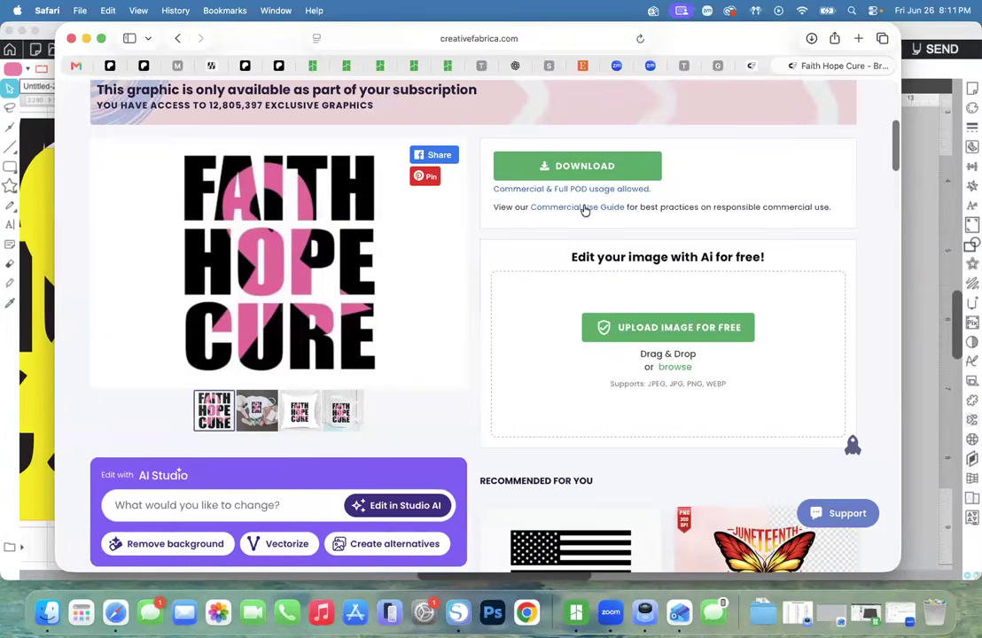
Switch to Tinkercad in Safari, return to the designs dashboard and create a new 3D design.
{"action": "left_click", "coordinate": [684, 67]}
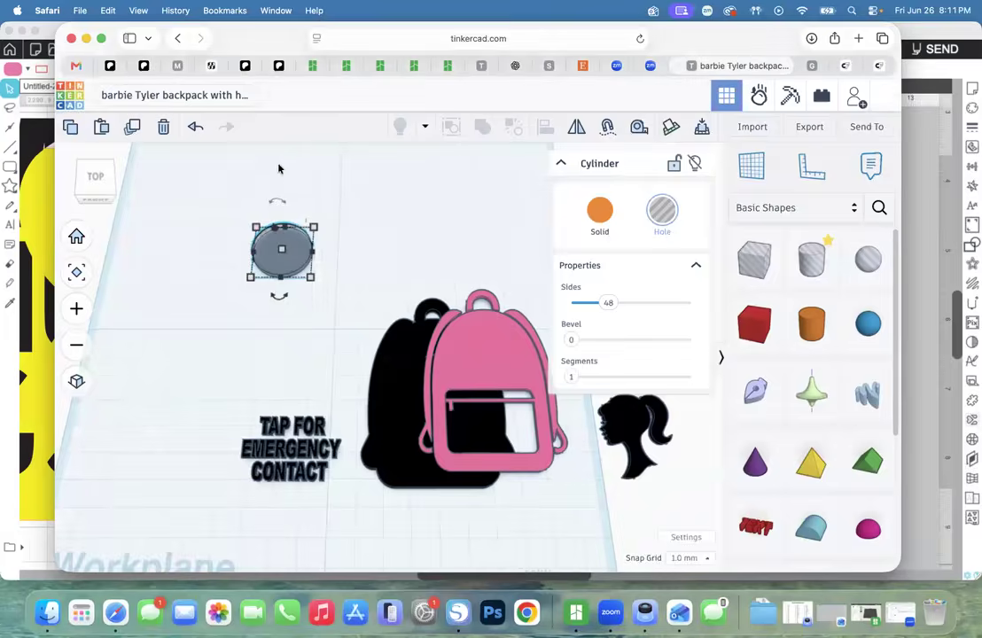
{"action": "left_click", "coordinate": [75, 98]}
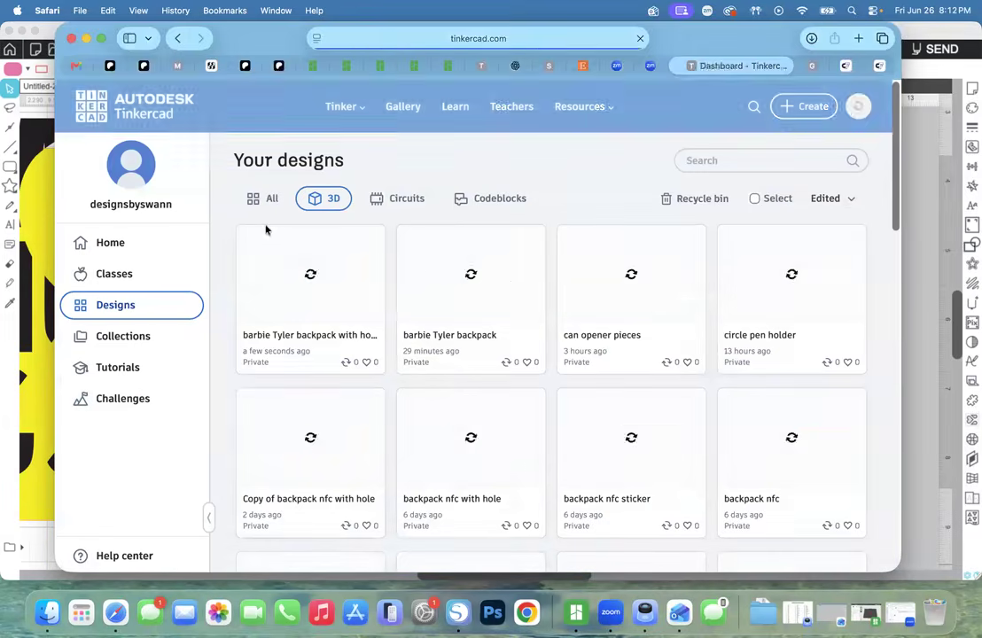
{"action": "left_click", "coordinate": [801, 107]}
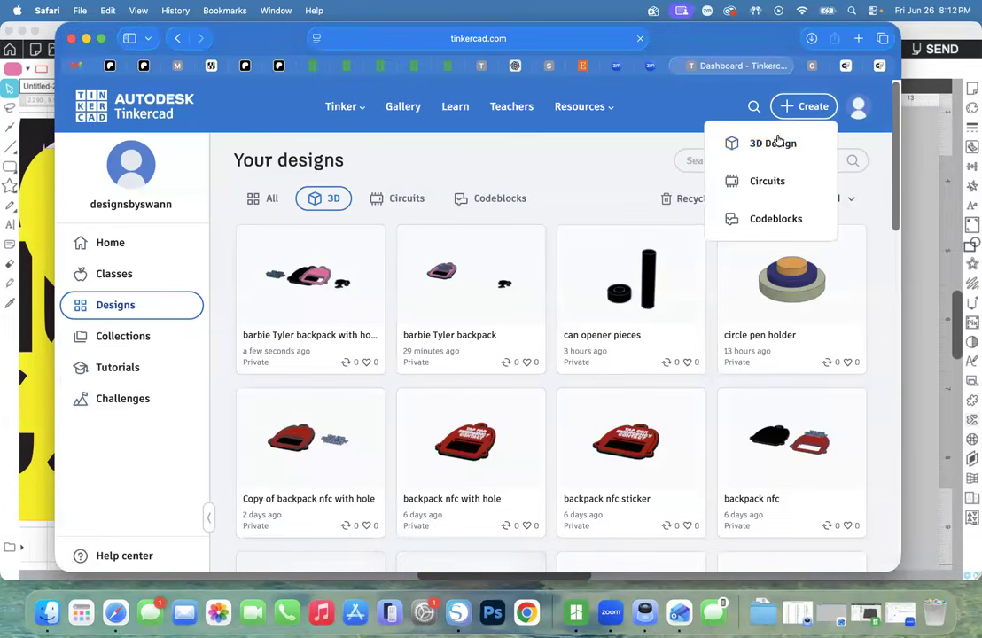
{"action": "left_click", "coordinate": [773, 144]}
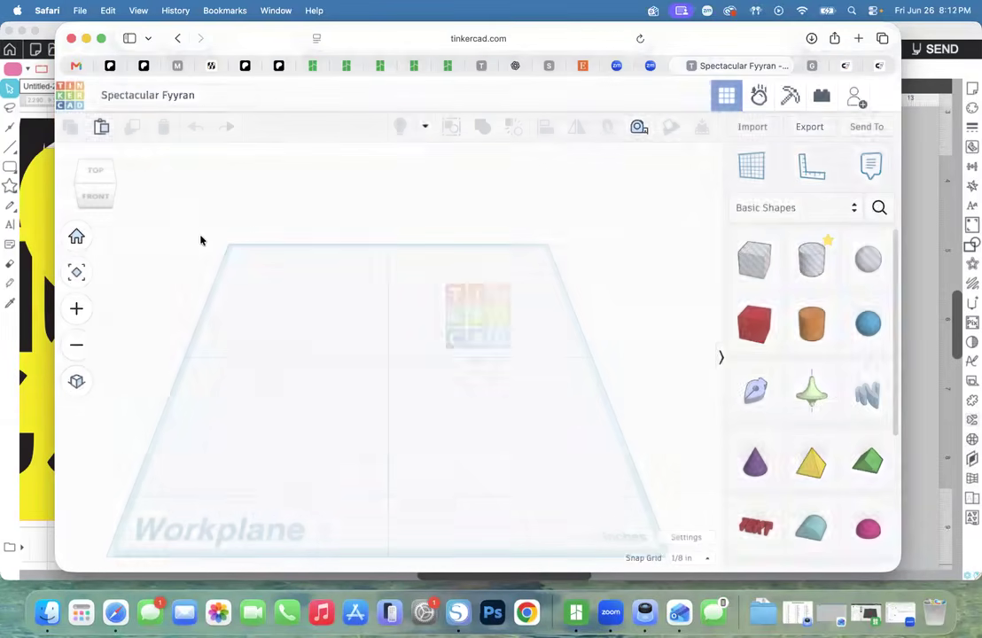
Rename the new design as breast cancer can opener.
{"action": "left_click", "coordinate": [185, 97]}
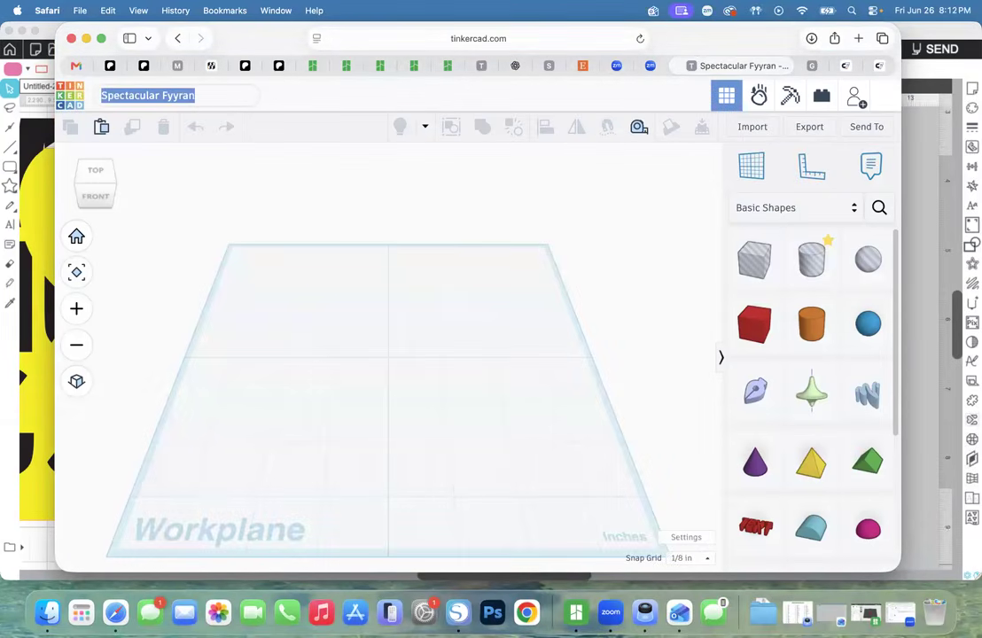
{"action": "type", "text": "breast can"}
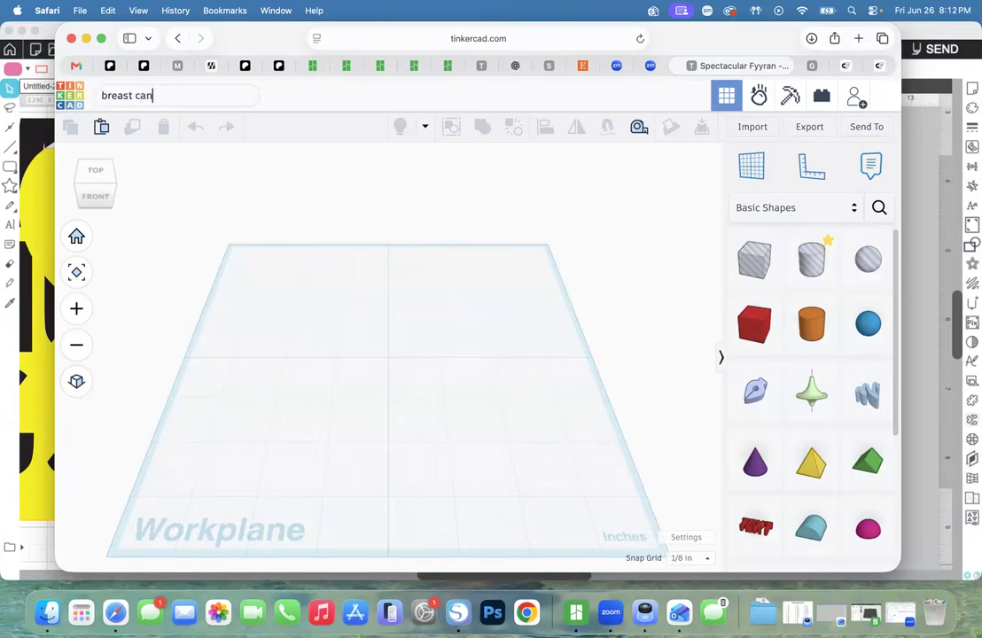
{"action": "type", "text": "cer can open"}
{"action": "key", "text": "BackSpace"}
{"action": "type", "text": "ener"}
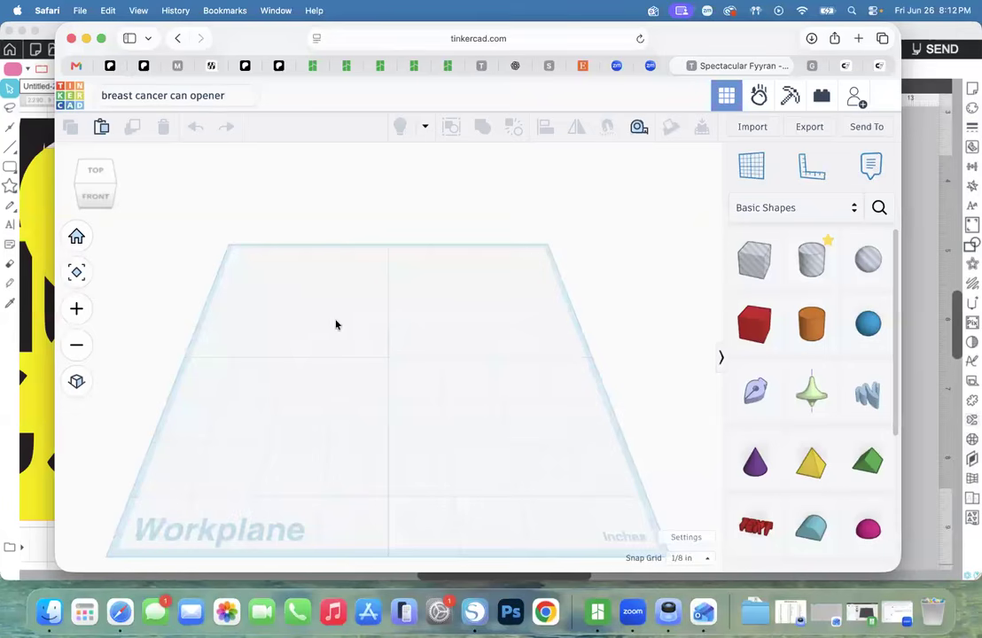
Import back.svg from the class can opener folder, centered on the artboard at 100% scale.
{"action": "left_click", "coordinate": [752, 127]}
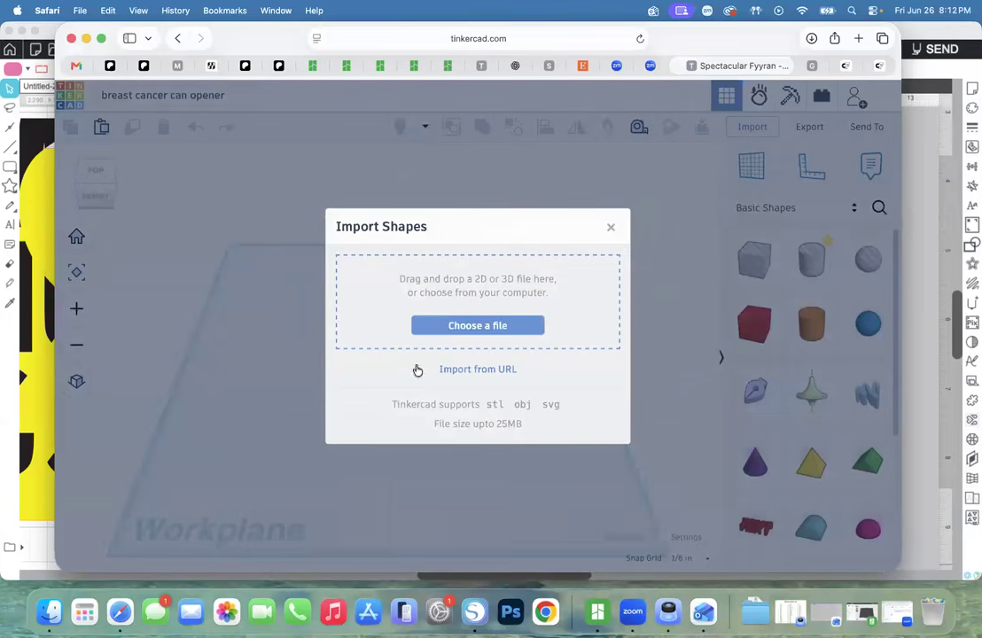
{"action": "left_click", "coordinate": [456, 326]}
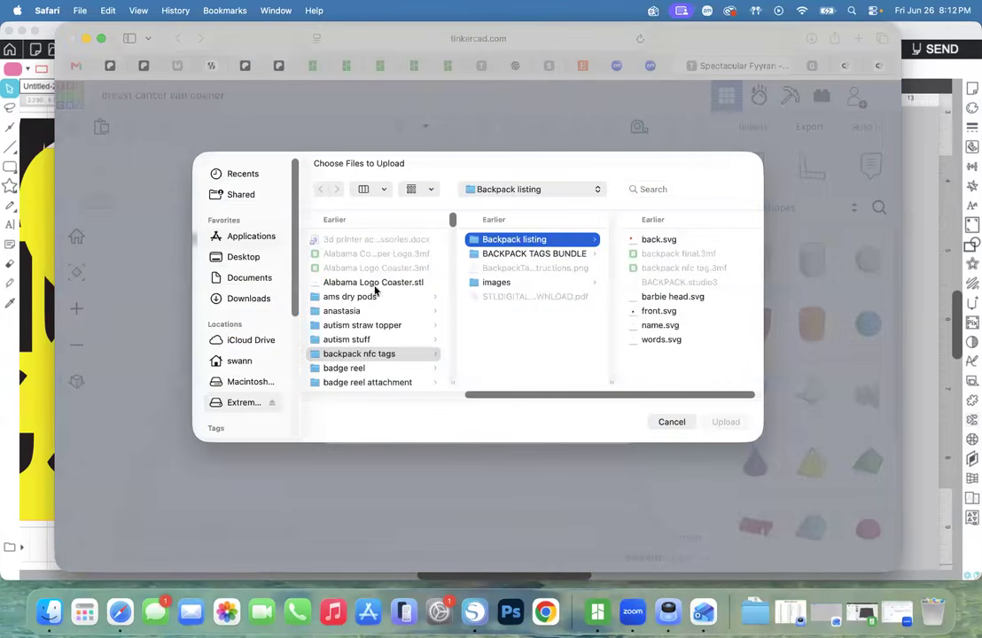
{"action": "scroll", "coordinate": [363, 337], "scroll_direction": "down", "scroll_amount": 8}
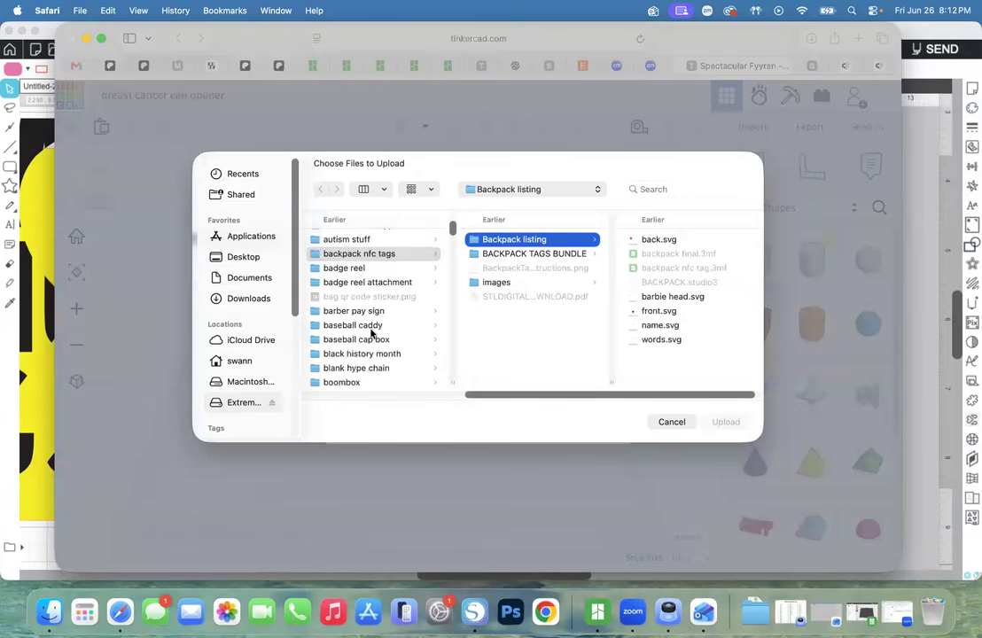
{"action": "left_click", "coordinate": [372, 330]}
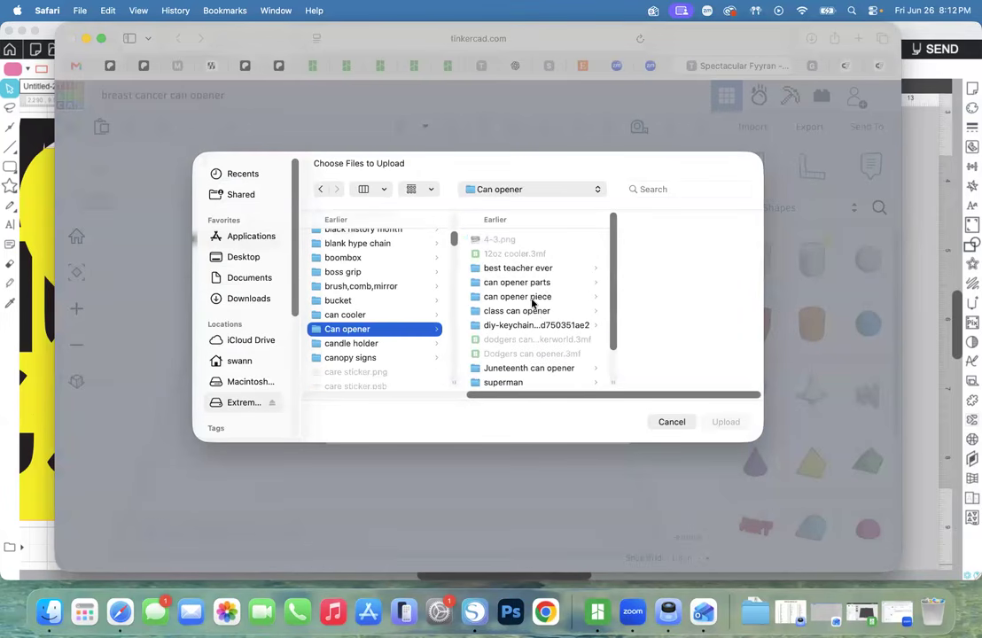
{"action": "left_click", "coordinate": [529, 312]}
{"action": "left_click", "coordinate": [656, 241]}
{"action": "left_click", "coordinate": [727, 429]}
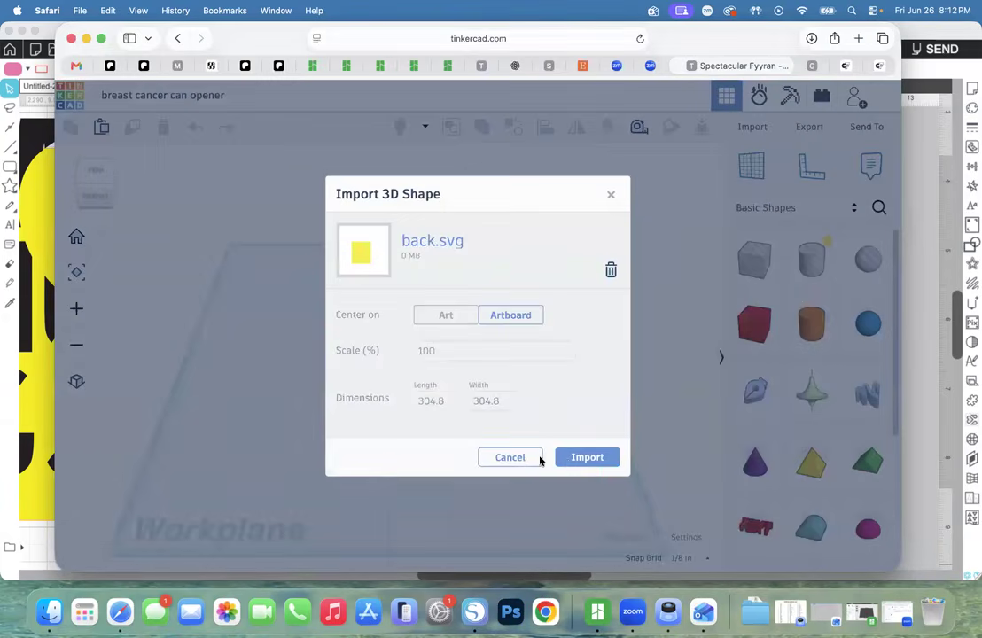
{"action": "left_click", "coordinate": [569, 461]}
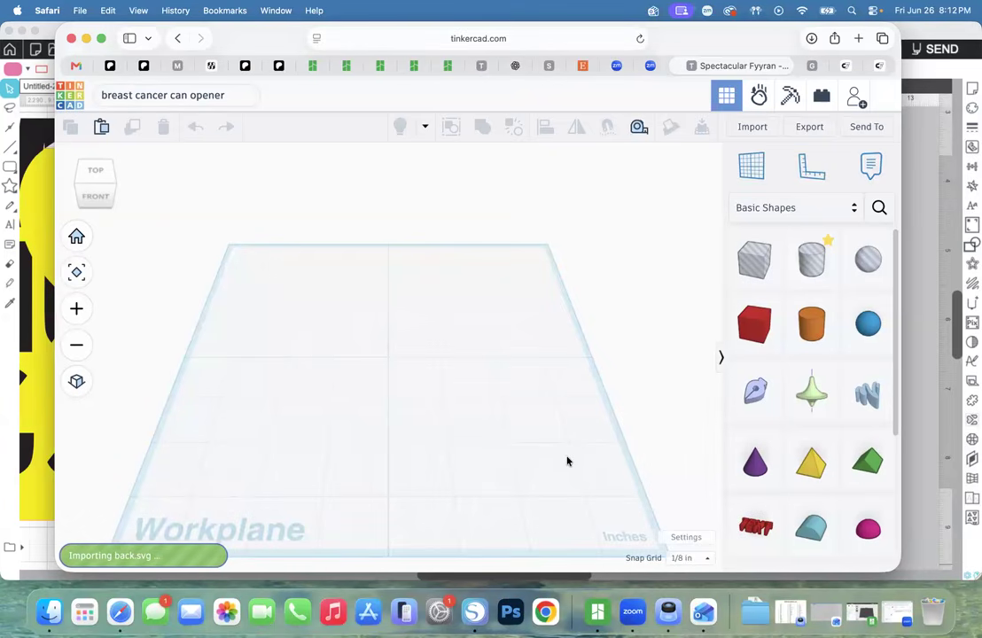
Set the imported plate's quality to 19 and its solid color to hex ffffff.
{"action": "left_click_drag", "start_coordinate": [399, 454], "coordinate": [454, 432]}
{"action": "left_click_drag", "start_coordinate": [623, 343], "coordinate": [663, 341]}
{"action": "left_click", "coordinate": [595, 209]}
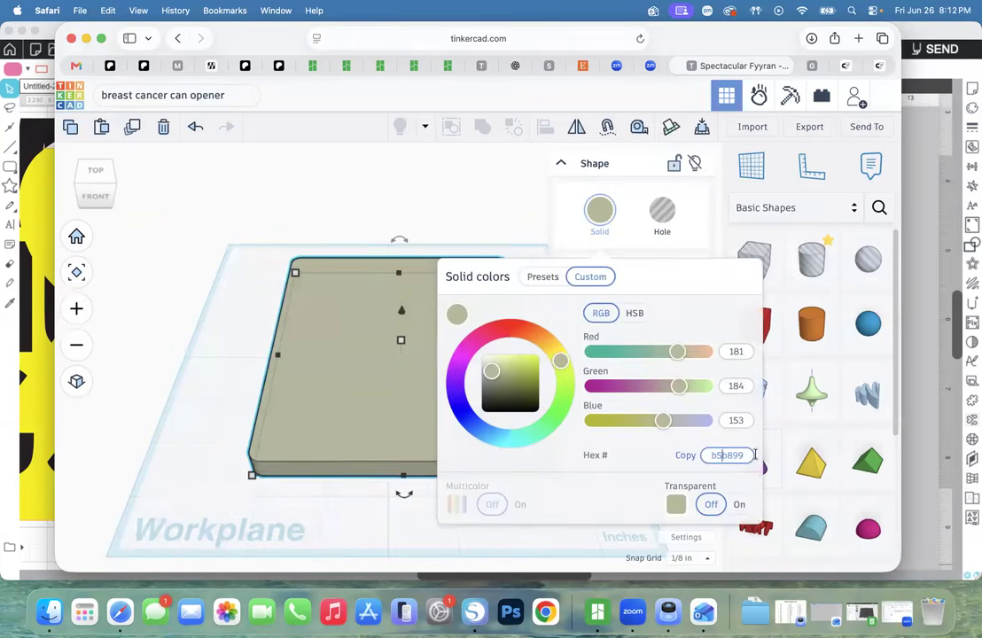
{"action": "left_click_drag", "start_coordinate": [737, 455], "coordinate": [631, 455]}
{"action": "type", "text": "ffffff"}
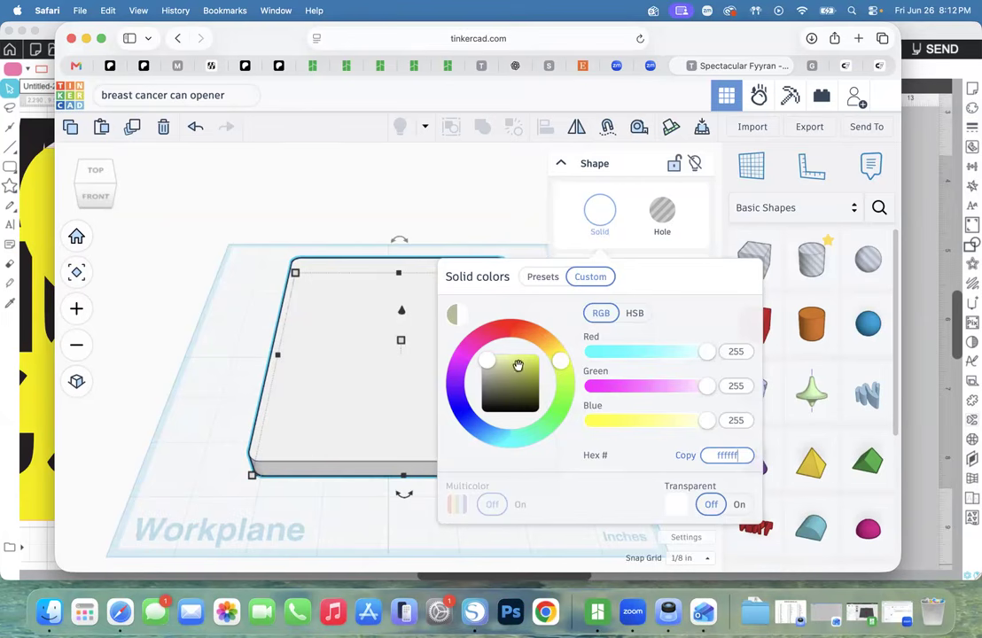
{"action": "left_click", "coordinate": [210, 410]}
Move the white plate about 1.36 in left and 1/4 in toward the front of the workplane, then collapse its shape properties.
{"action": "left_click_drag", "start_coordinate": [342, 377], "coordinate": [312, 379]}
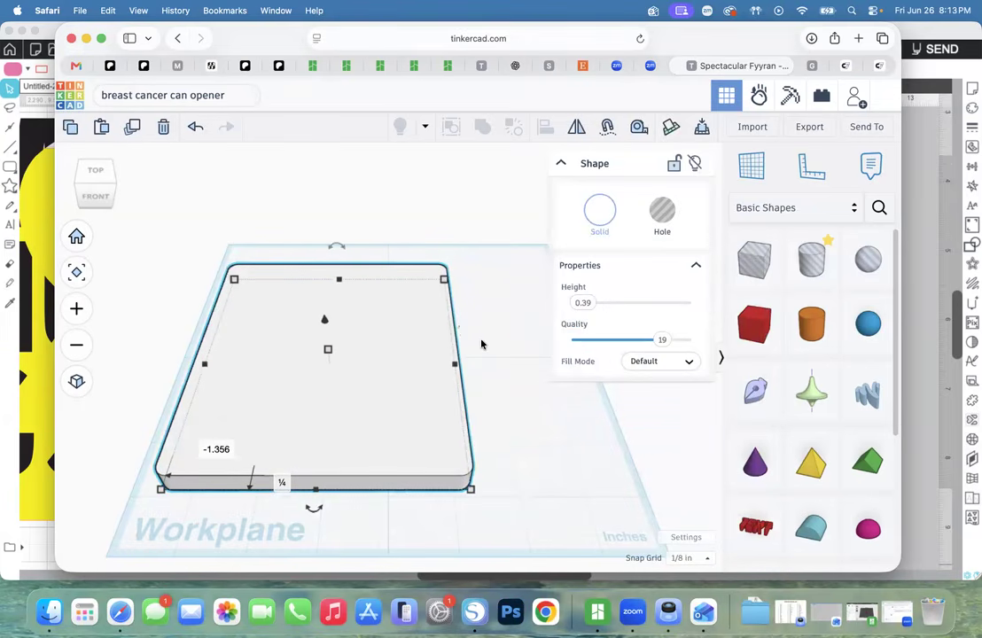
{"action": "left_click", "coordinate": [564, 166]}
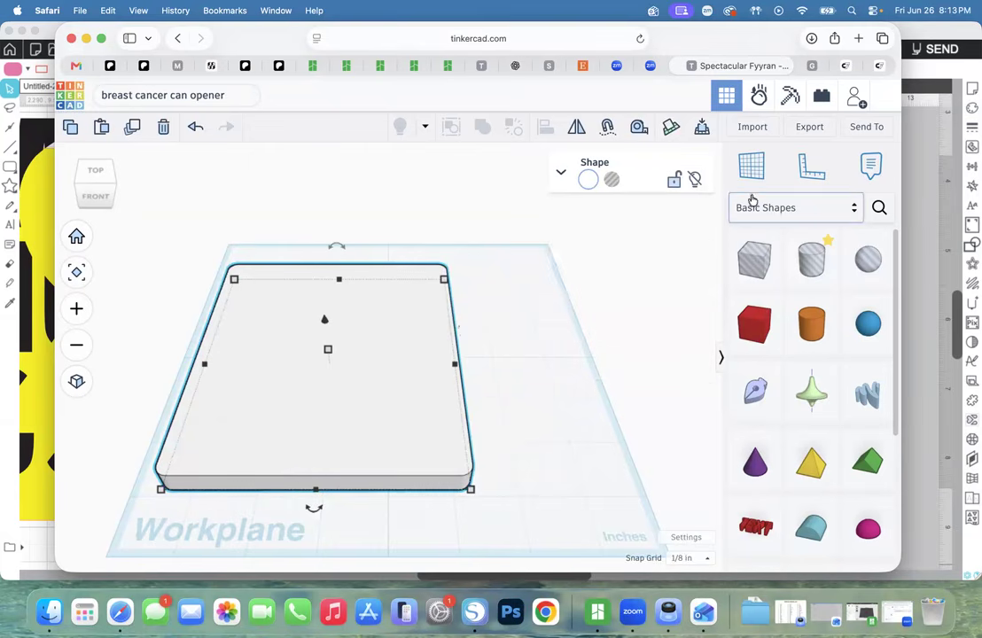
{"action": "left_click", "coordinate": [751, 127]}
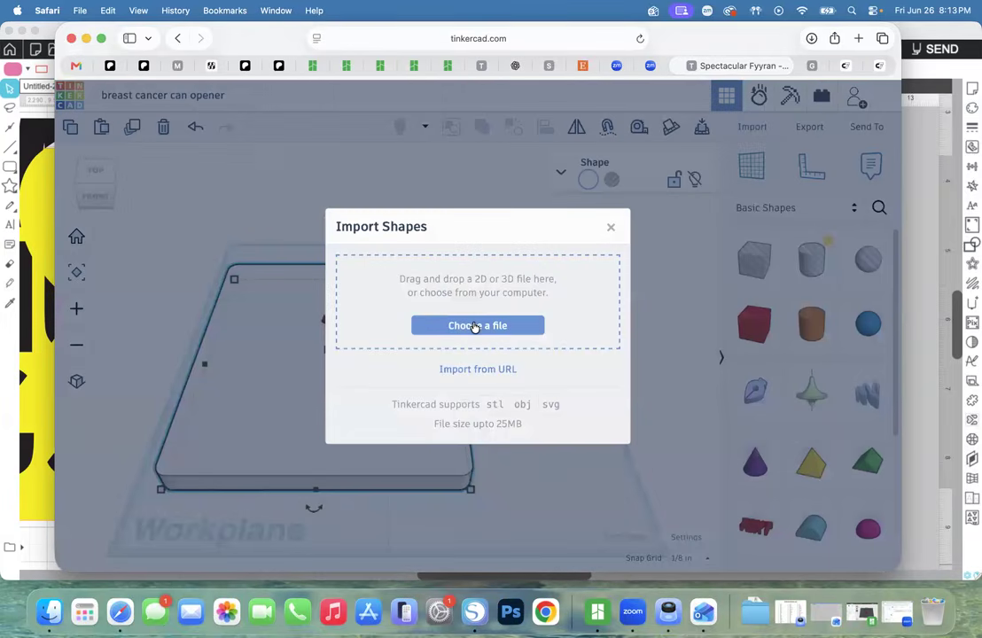
{"action": "left_click", "coordinate": [611, 227]}
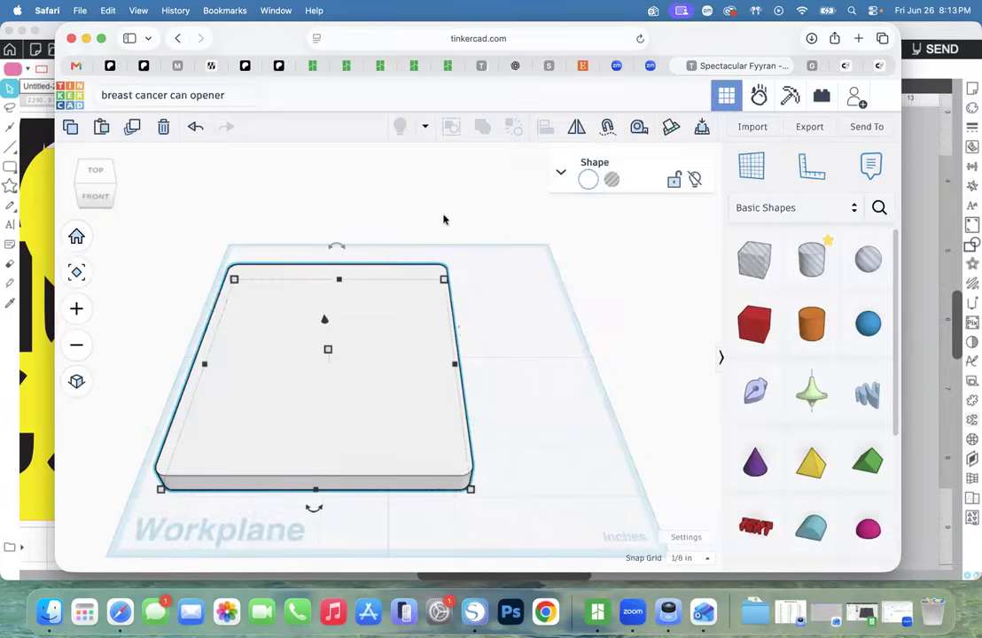
Return to the designs dashboard and duplicate the can opener pieces design.
{"action": "left_click", "coordinate": [66, 96]}
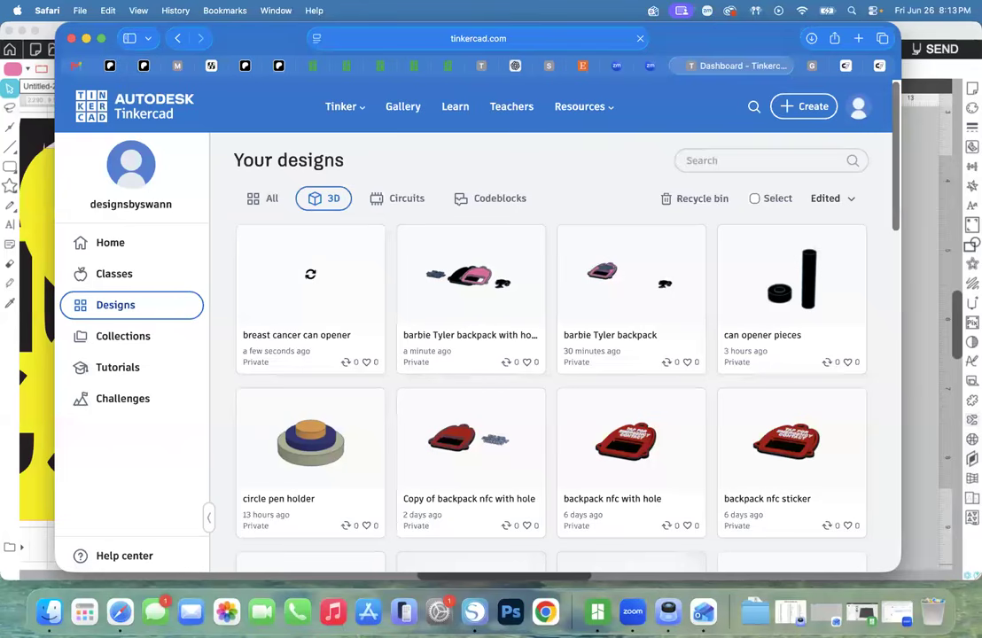
{"action": "mouse_move", "coordinate": [753, 294]}
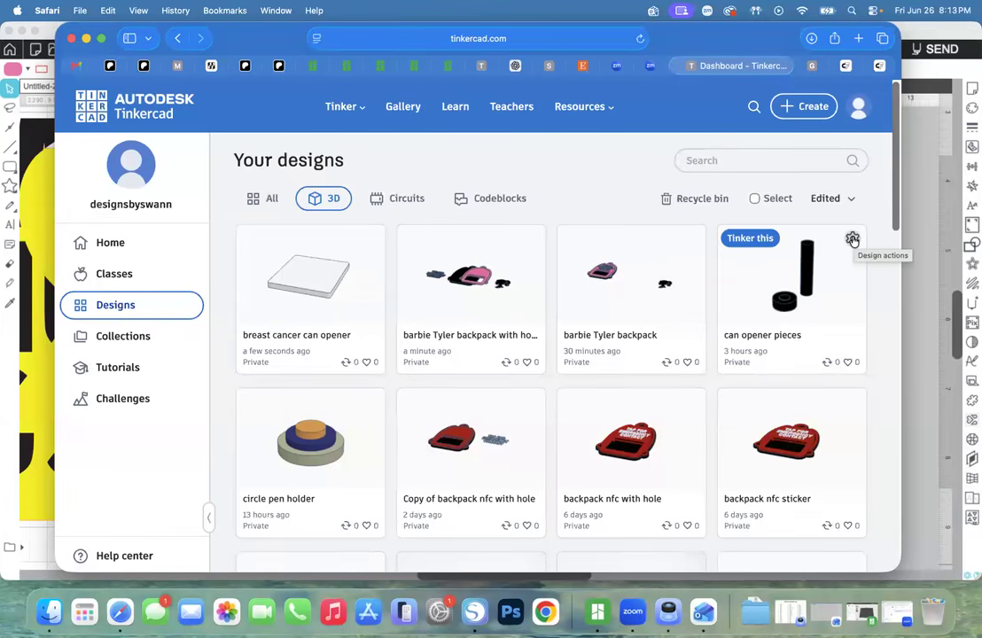
{"action": "left_click", "coordinate": [852, 240]}
{"action": "left_click", "coordinate": [772, 299]}
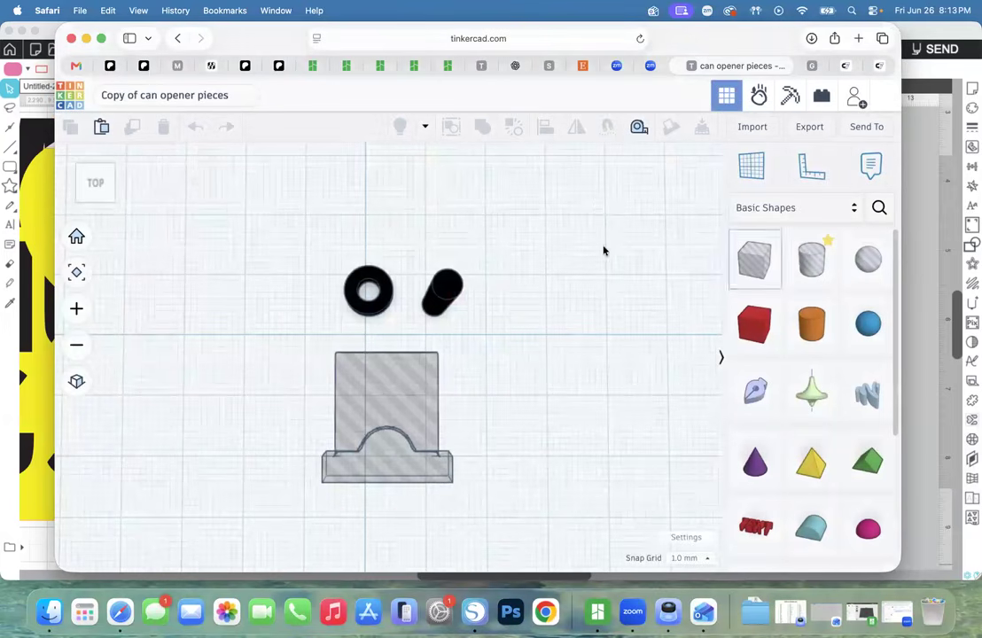
Leave the duplicated pieces design and create a new 3D design from the dashboard.
{"action": "left_click", "coordinate": [70, 99]}
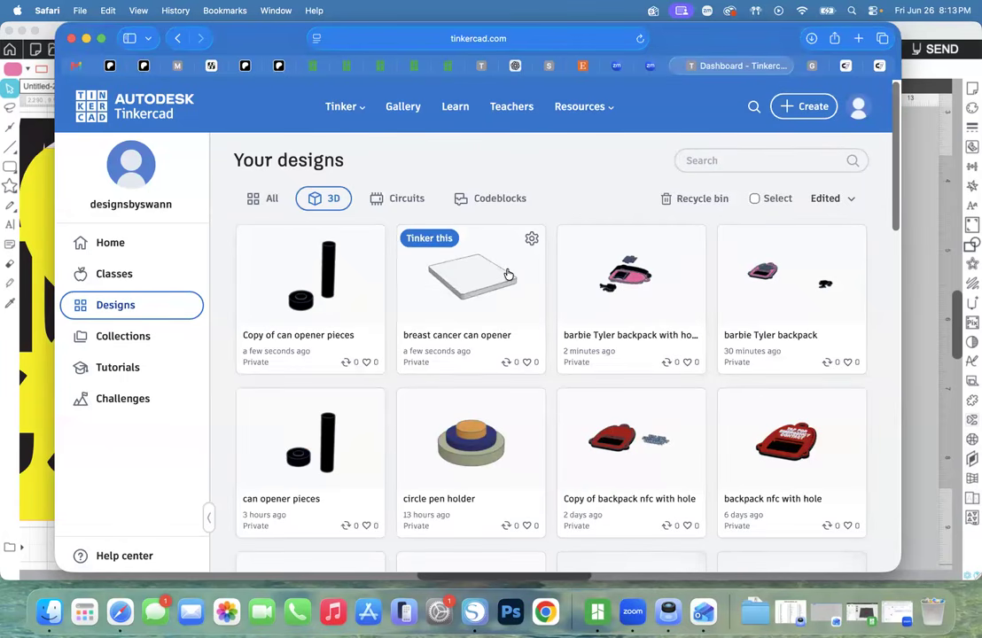
{"action": "left_click", "coordinate": [804, 108]}
{"action": "left_click", "coordinate": [776, 147]}
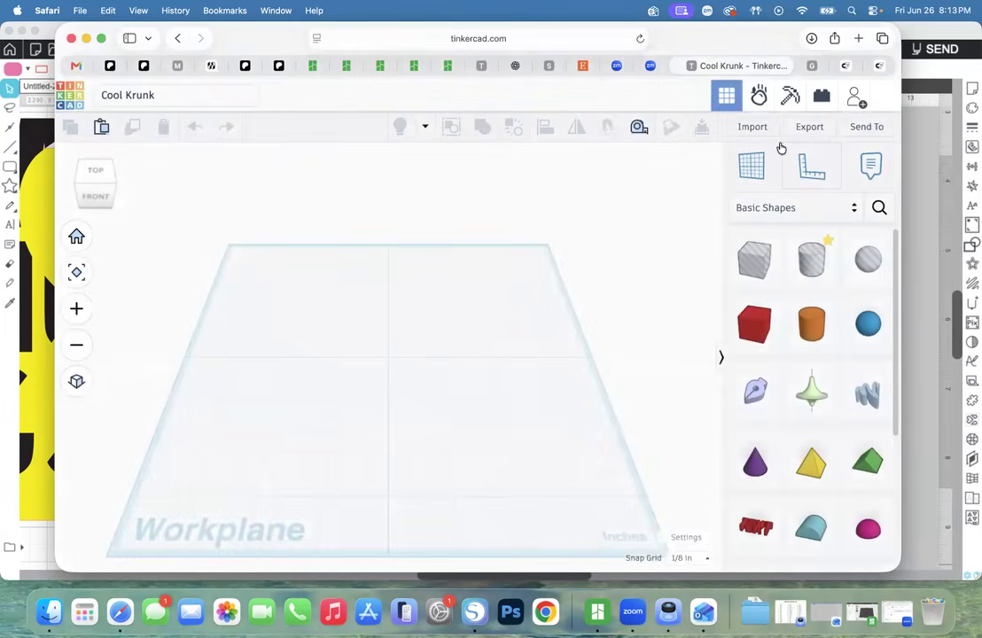
Import key ring.stl from the can opener parts folder in millimeters at 100% scale and select it.
{"action": "left_click", "coordinate": [760, 127]}
{"action": "left_click", "coordinate": [487, 326]}
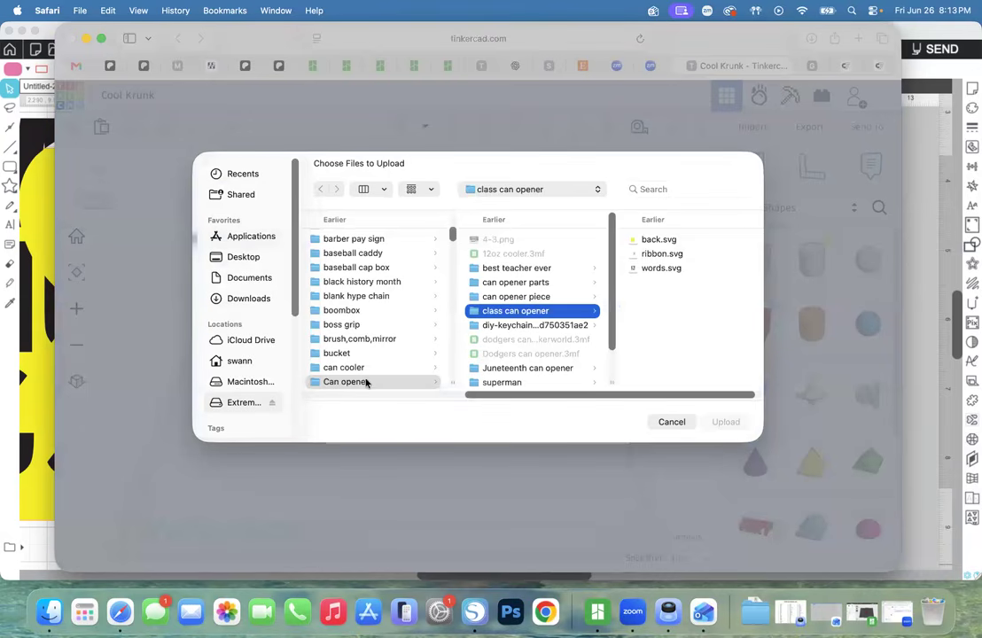
{"action": "left_click", "coordinate": [366, 382]}
{"action": "left_click", "coordinate": [517, 284]}
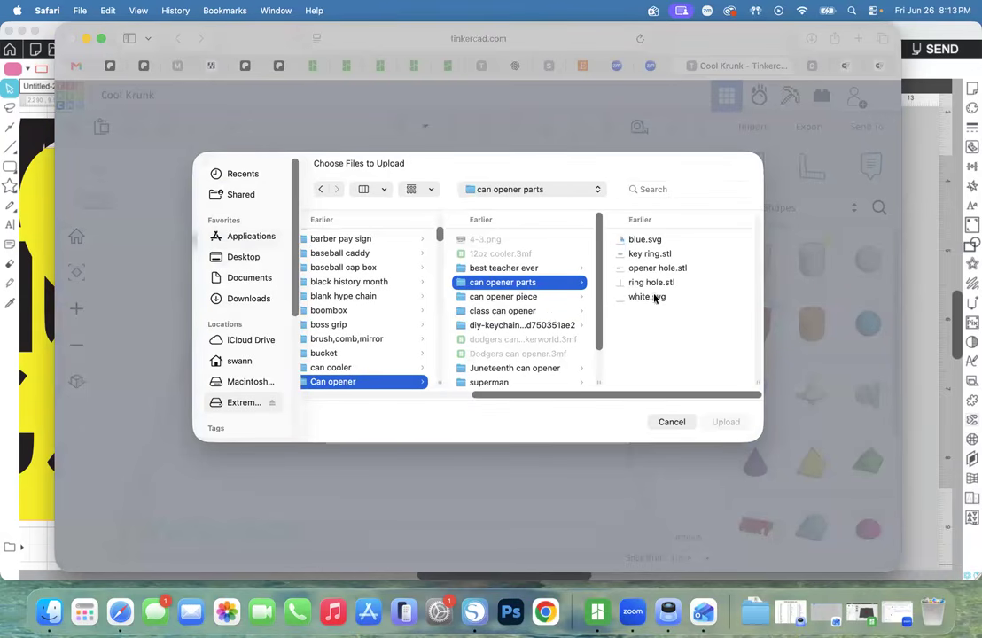
{"action": "left_click", "coordinate": [651, 255]}
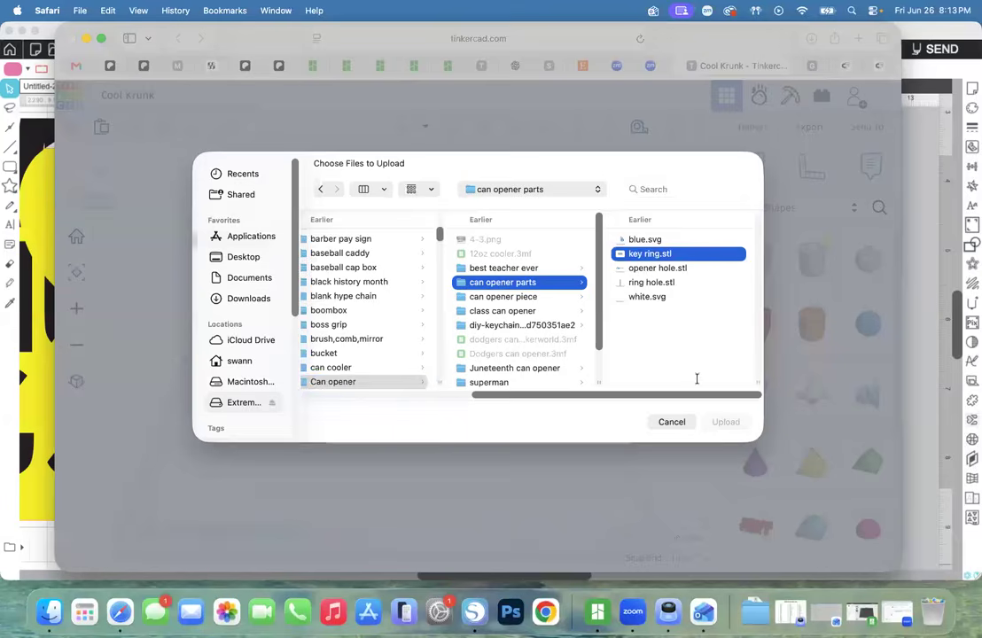
{"action": "left_click", "coordinate": [717, 430]}
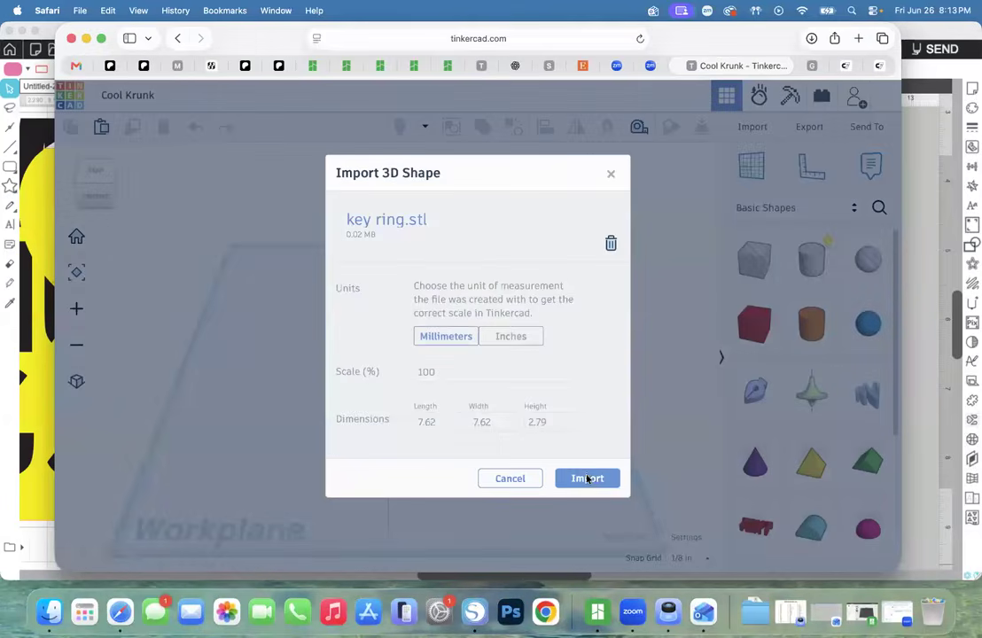
{"action": "left_click", "coordinate": [587, 477]}
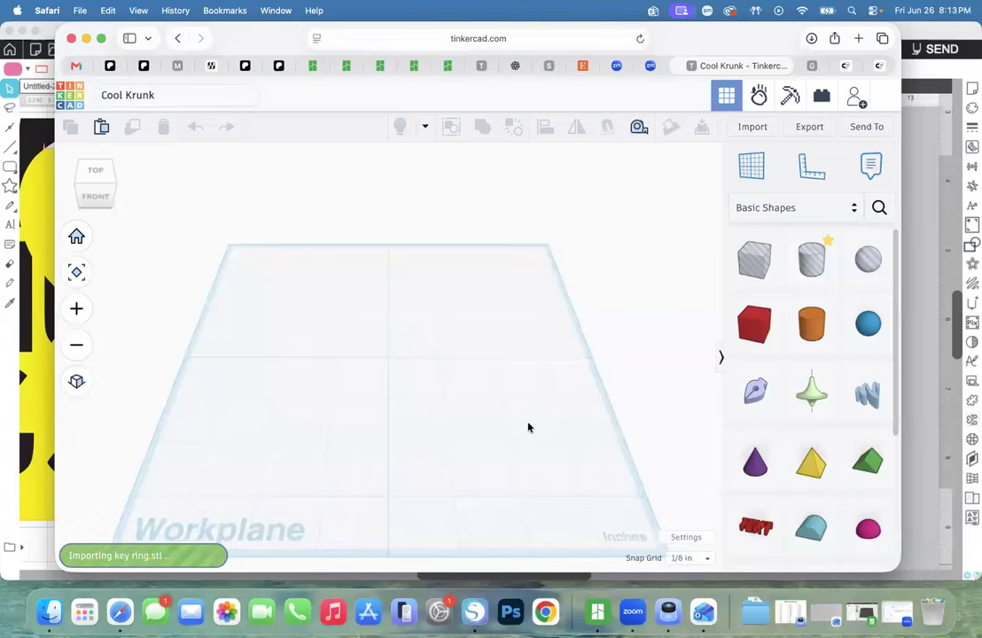
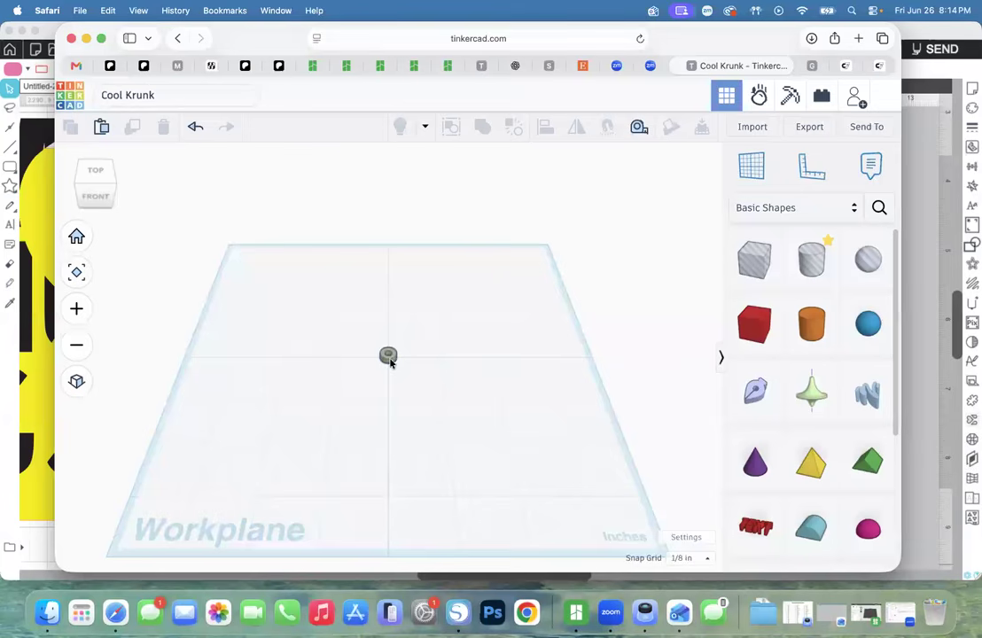
{"action": "left_click", "coordinate": [389, 357]}
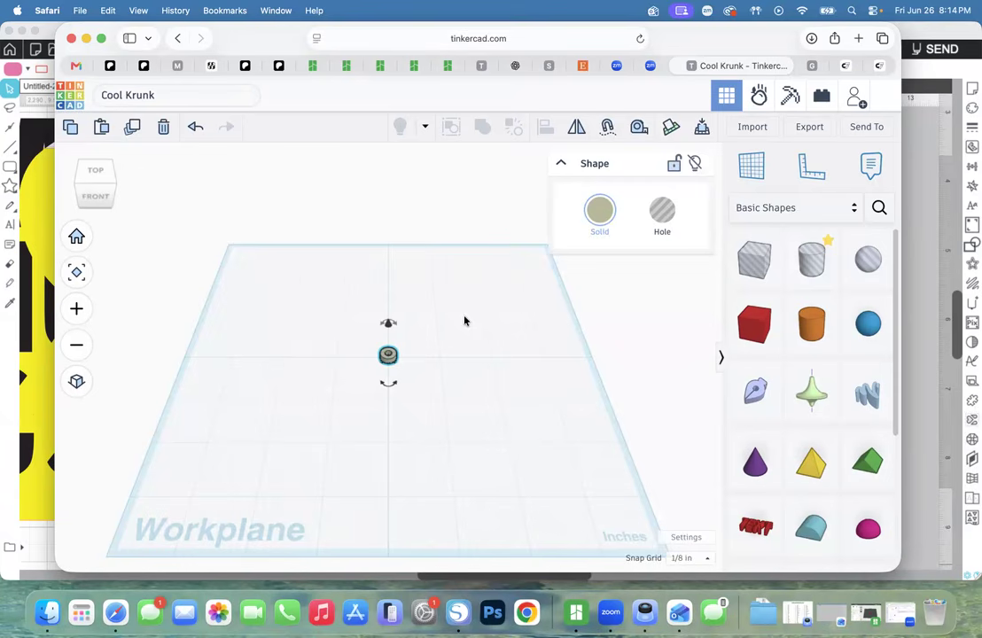
Import ring hole.stl in millimeters at 100% scale and move it clear of the key ring, about 1.325 in to the right.
{"action": "left_click", "coordinate": [752, 127]}
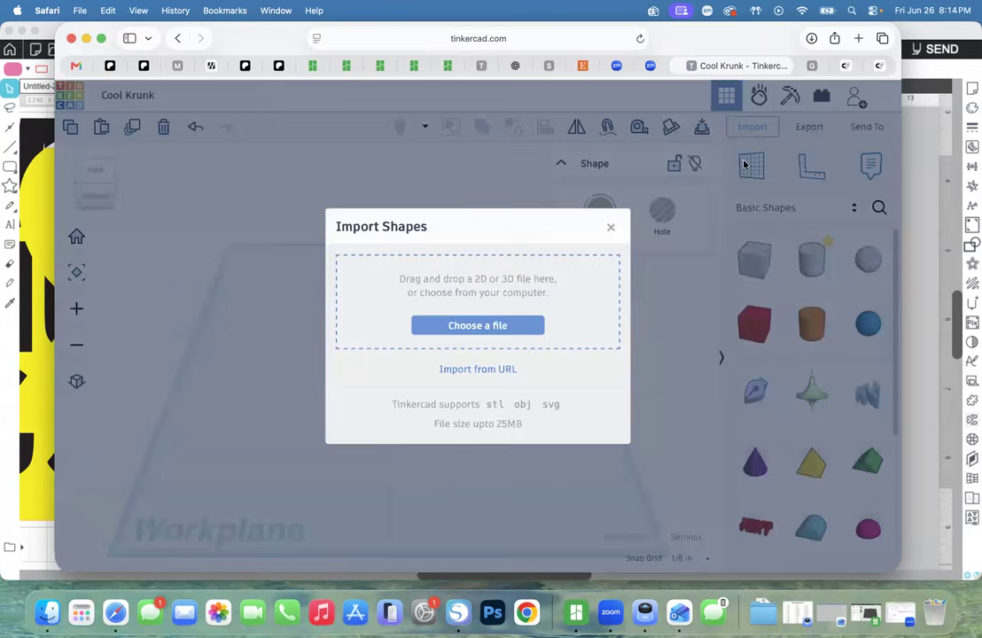
{"action": "left_click", "coordinate": [478, 327]}
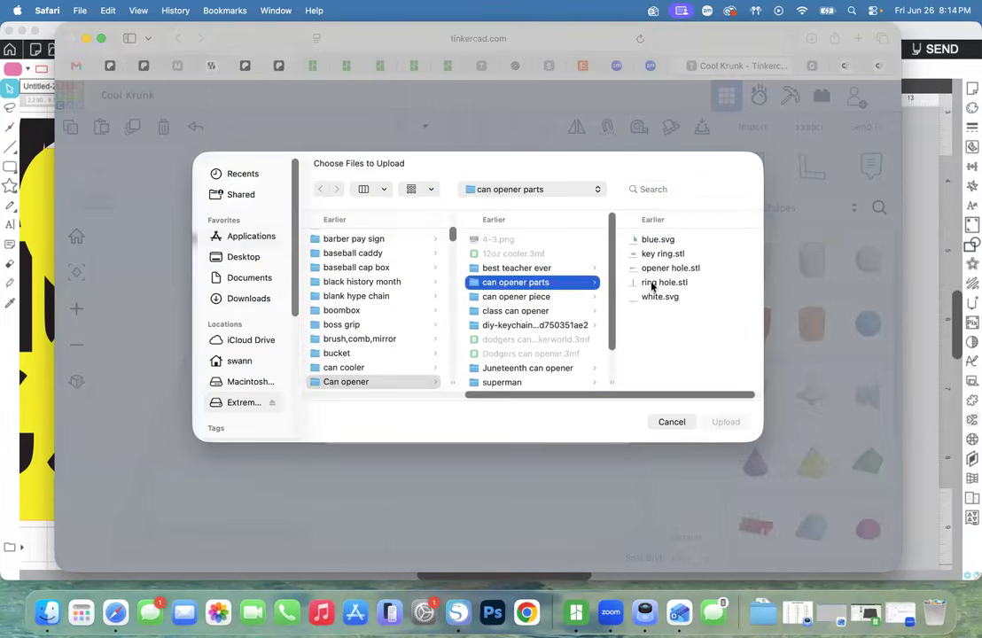
{"action": "left_click", "coordinate": [637, 281]}
{"action": "left_click", "coordinate": [725, 422]}
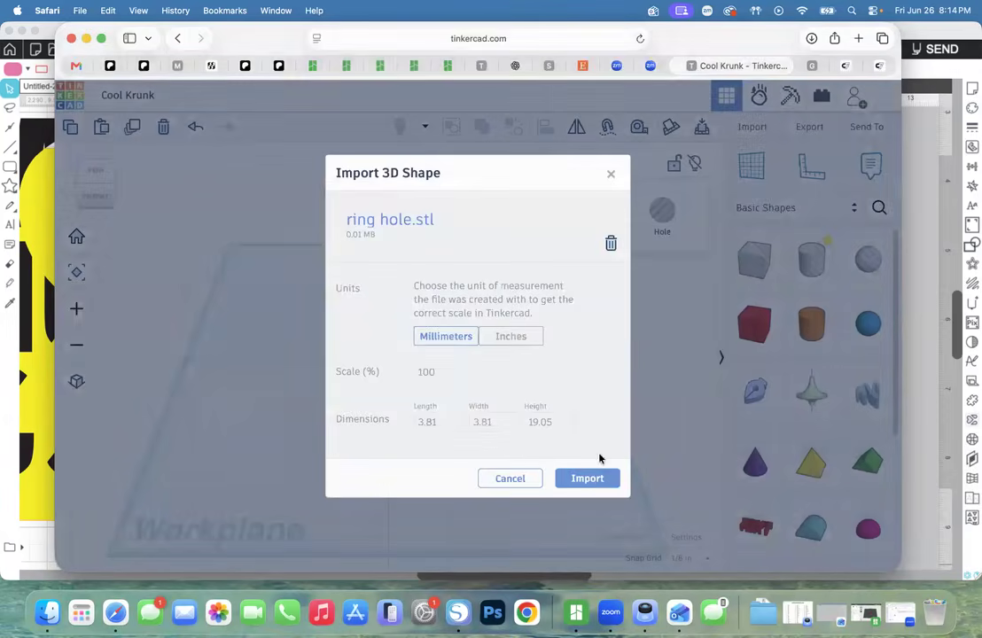
{"action": "left_click", "coordinate": [589, 481]}
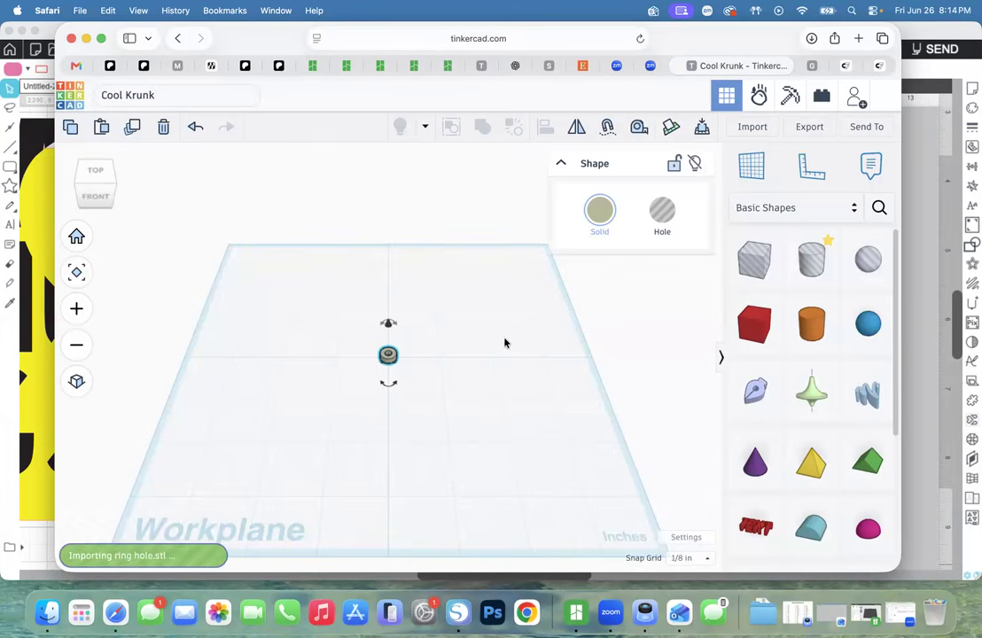
{"action": "left_click_drag", "start_coordinate": [387, 344], "coordinate": [456, 326]}
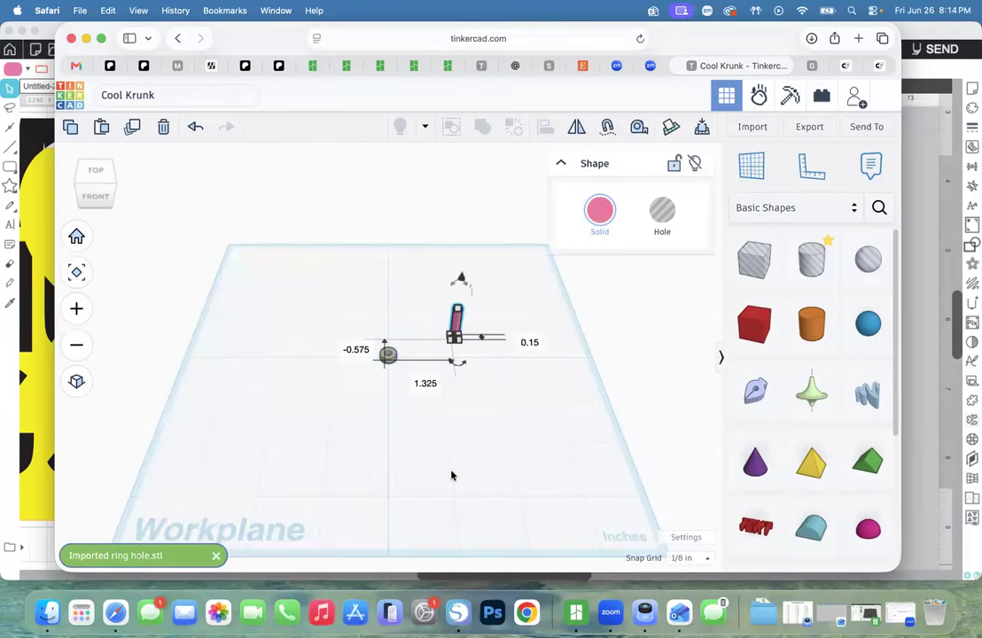
{"action": "left_click", "coordinate": [540, 405]}
Import opener hole.stl from the can opener parts folder in millimeters at 100% scale.
{"action": "left_click", "coordinate": [752, 126]}
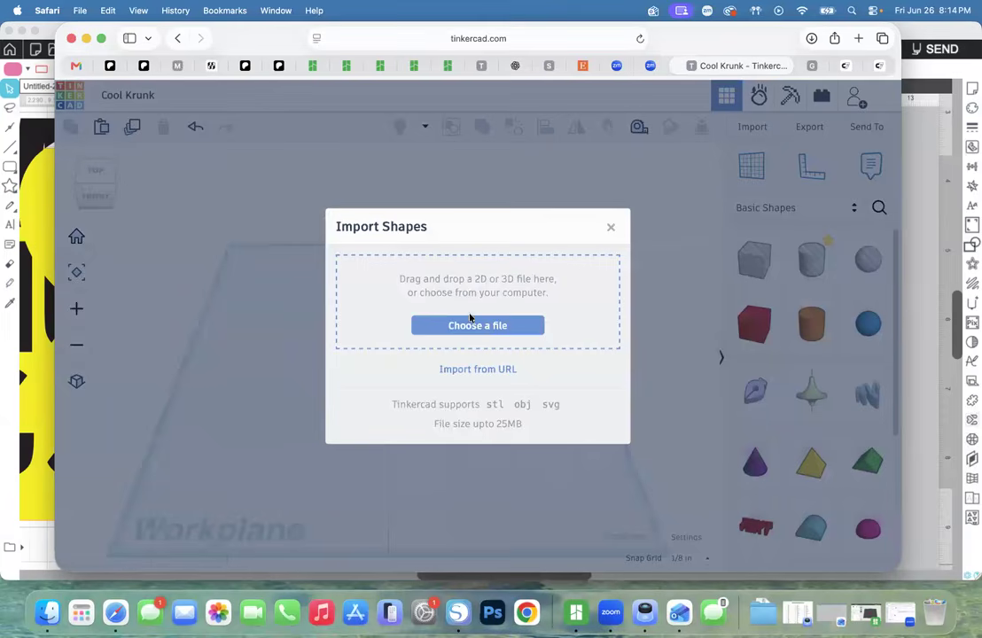
{"action": "left_click", "coordinate": [474, 326]}
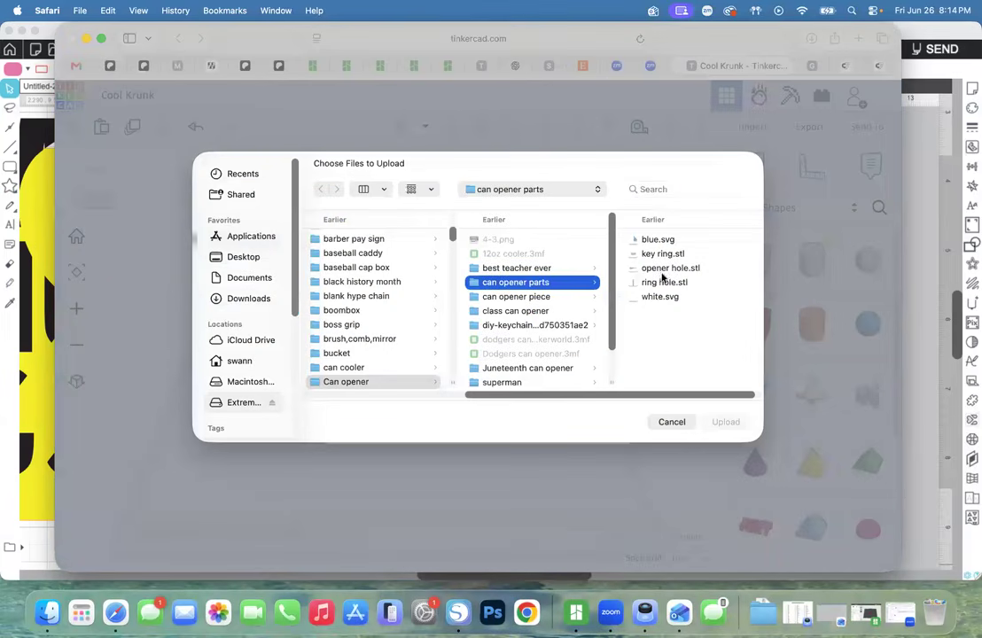
{"action": "left_click", "coordinate": [661, 270]}
{"action": "key", "text": "Return"}
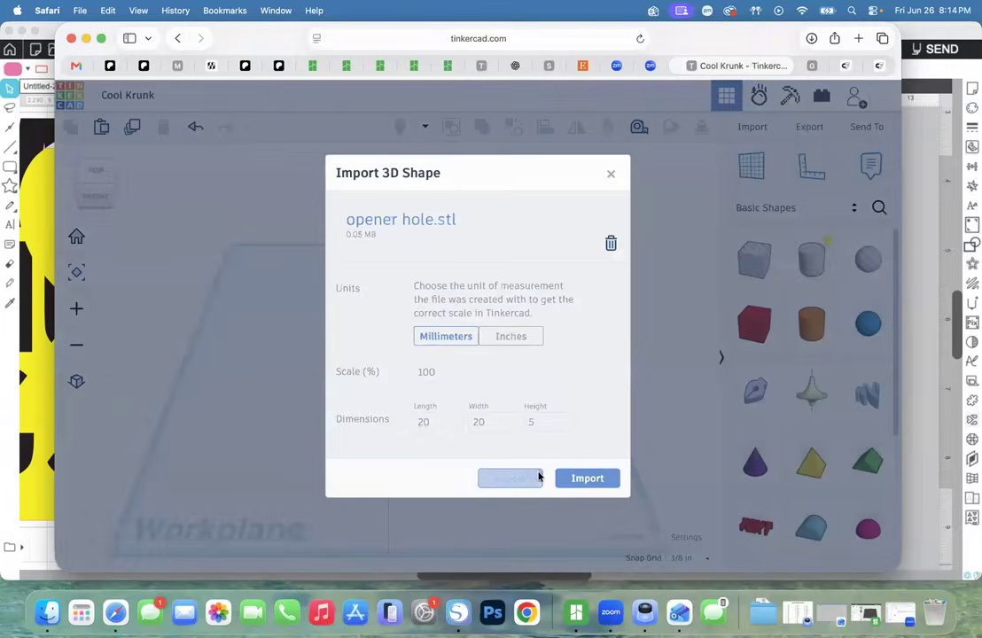
{"action": "left_click", "coordinate": [575, 476]}
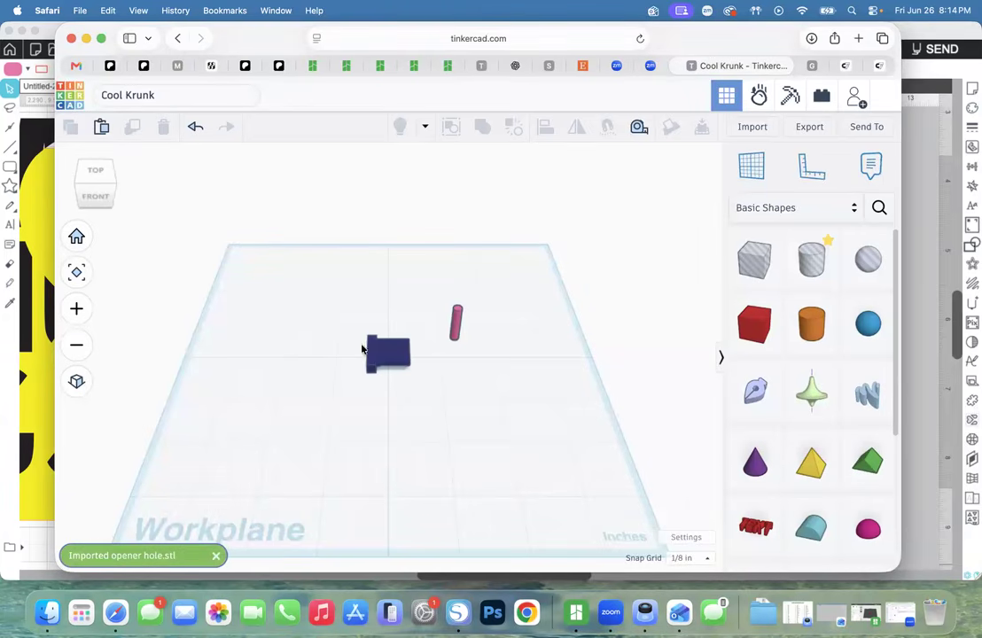
Move the opener piece toward the workplane's front right, away from the key ring, and turn it into a hole.
{"action": "left_click_drag", "start_coordinate": [383, 375], "coordinate": [480, 455]}
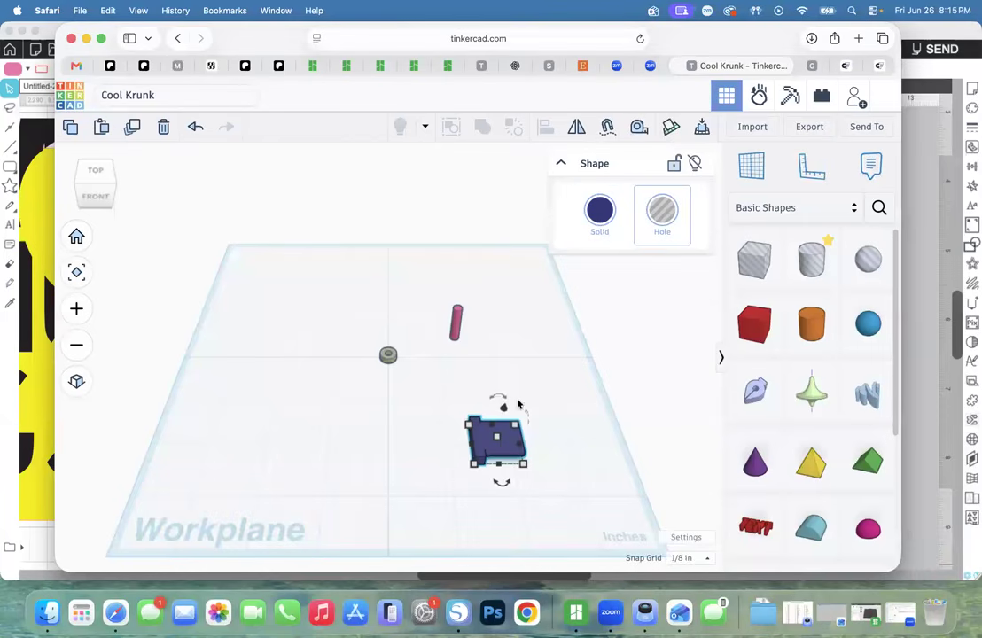
{"action": "left_click", "coordinate": [664, 210]}
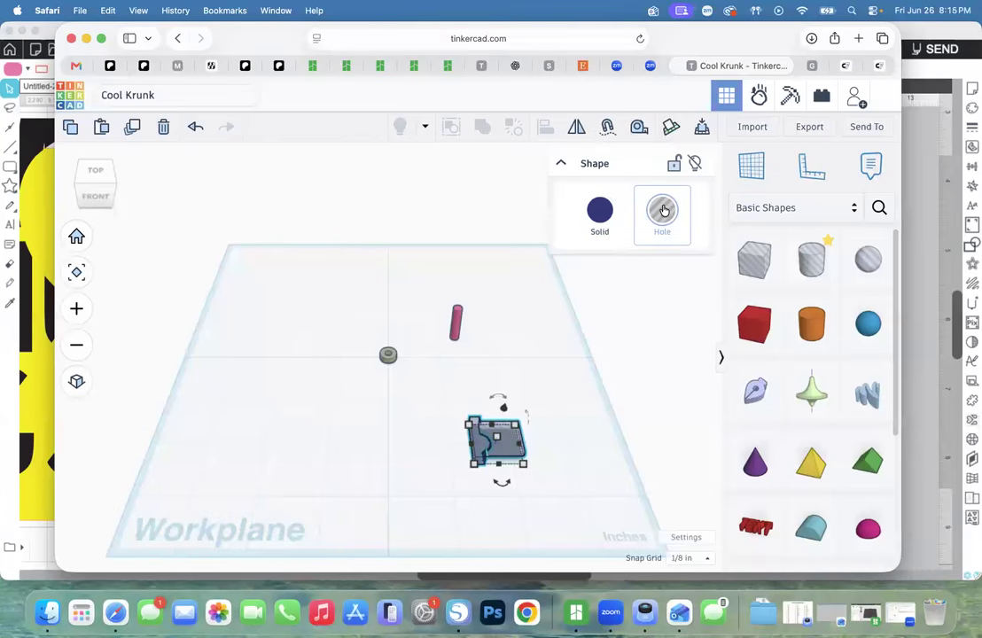
Rotate the opener hole piece -90° flat on the workplane and shift it about 1/8 in left and 3/8 in back.
{"action": "left_click_drag", "start_coordinate": [501, 487], "coordinate": [550, 453]}
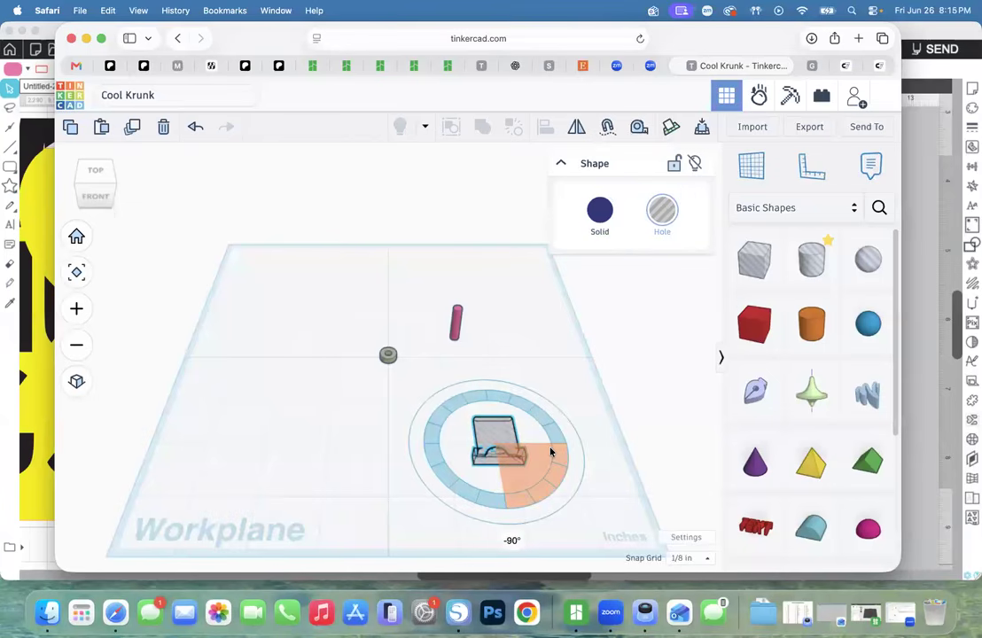
{"action": "left_click", "coordinate": [363, 483]}
{"action": "left_click_drag", "start_coordinate": [494, 436], "coordinate": [485, 418]}
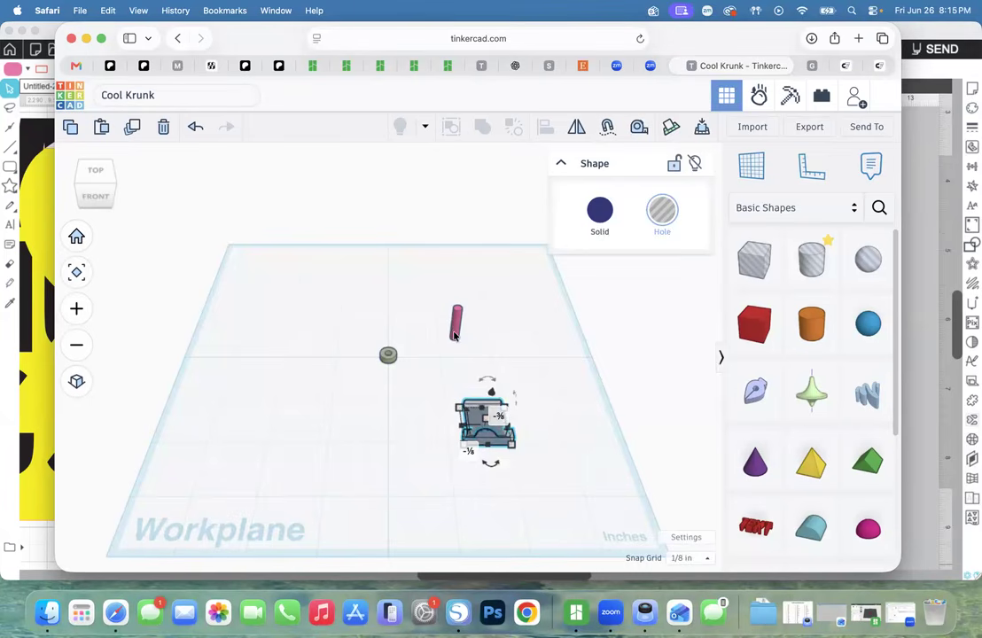
{"action": "left_click", "coordinate": [410, 467]}
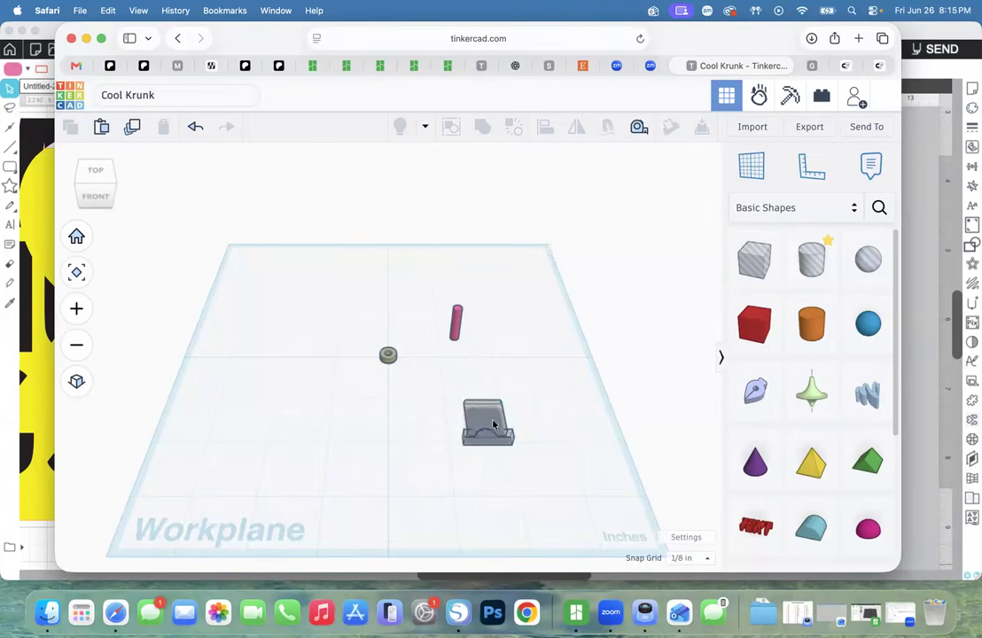
{"action": "left_click", "coordinate": [479, 432]}
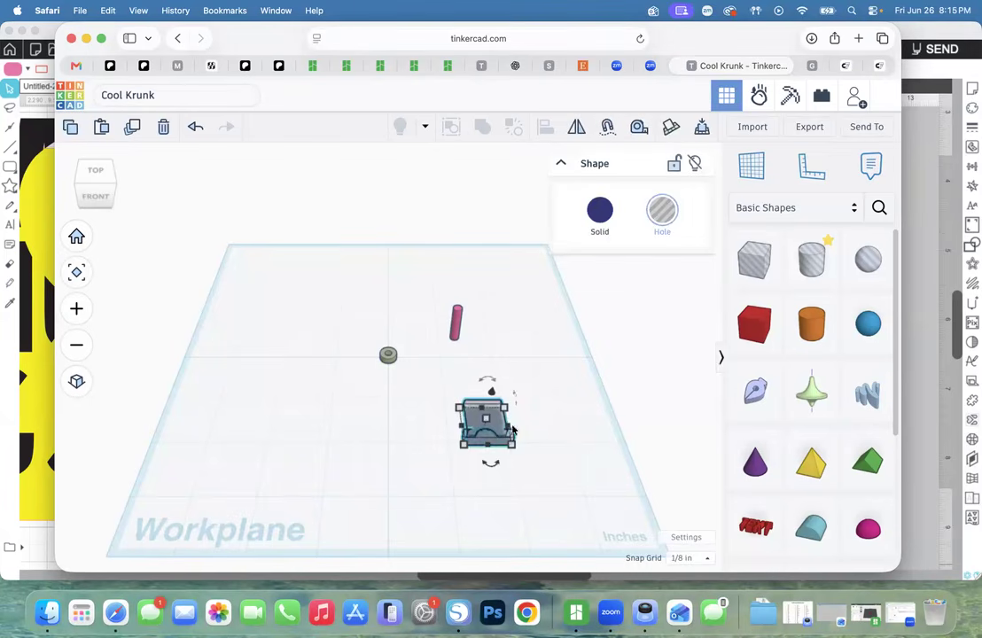
Show the saved shapes under Your Creations in the shape library, including the can opener shape.
{"action": "left_click", "coordinate": [796, 210]}
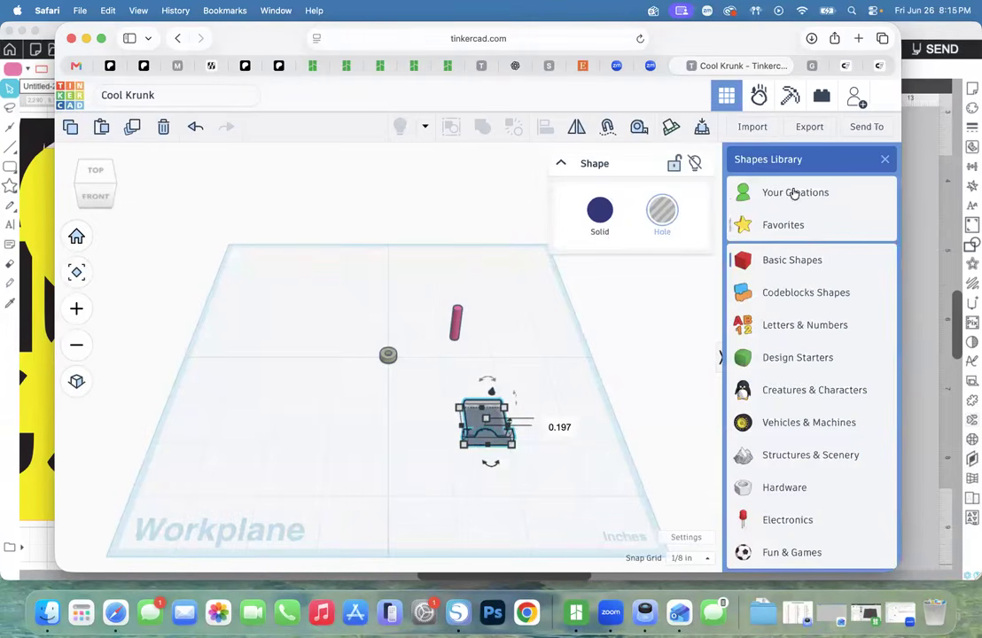
{"action": "left_click", "coordinate": [732, 193]}
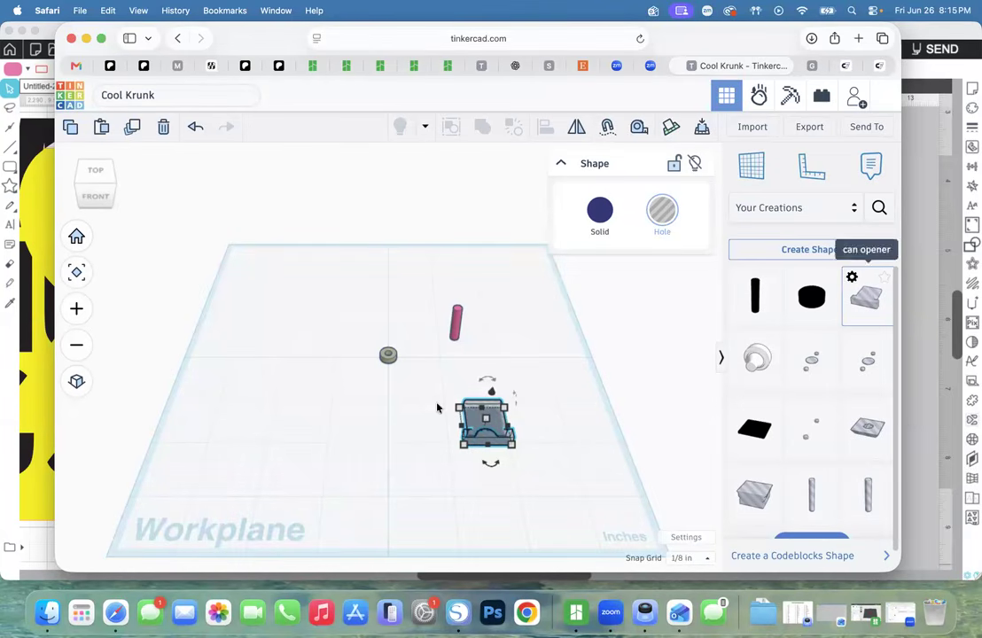
{"action": "left_click", "coordinate": [326, 459]}
Leave this design and open a copy of the can opener pieces design.
{"action": "left_click", "coordinate": [76, 100]}
{"action": "left_click", "coordinate": [431, 239]}
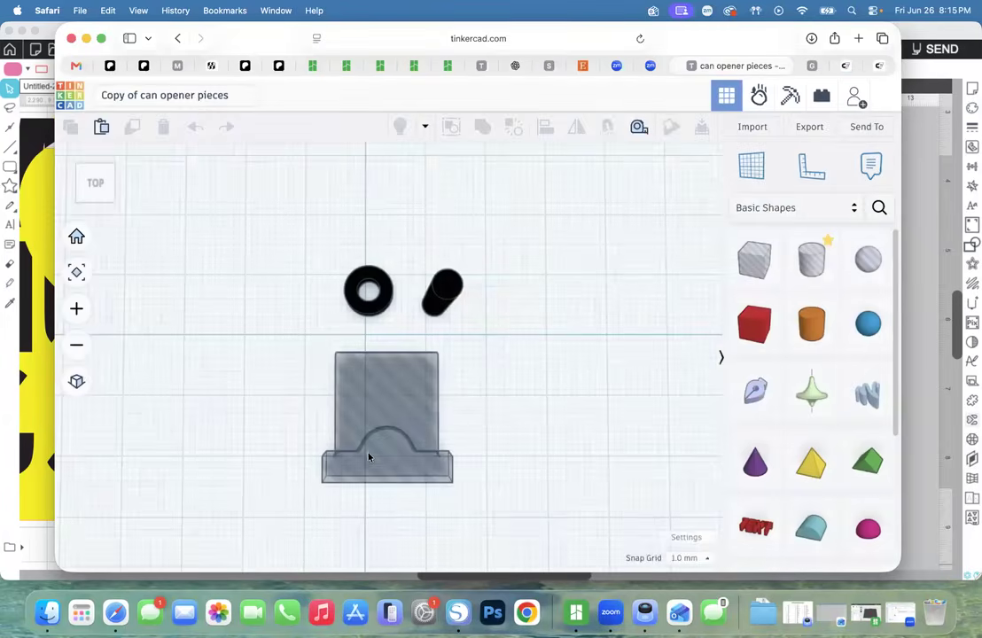
{"action": "scroll", "coordinate": [495, 411], "scroll_direction": "down", "scroll_amount": 5}
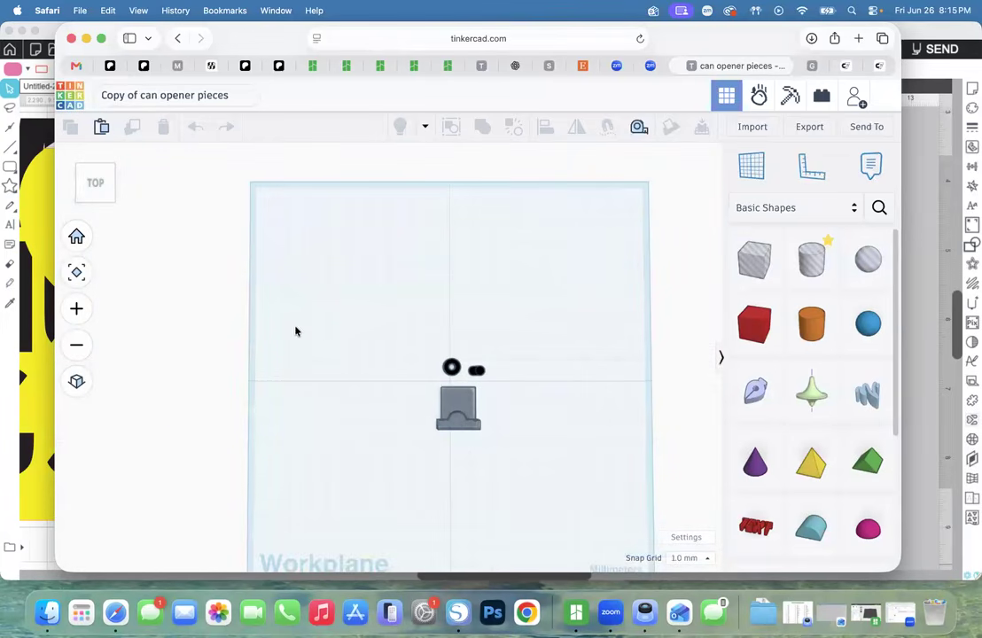
{"action": "left_click", "coordinate": [85, 243]}
Move all three can opener pieces together about 122 mm to the right, off the edge of the workplane.
{"action": "left_click_drag", "start_coordinate": [323, 322], "coordinate": [447, 428]}
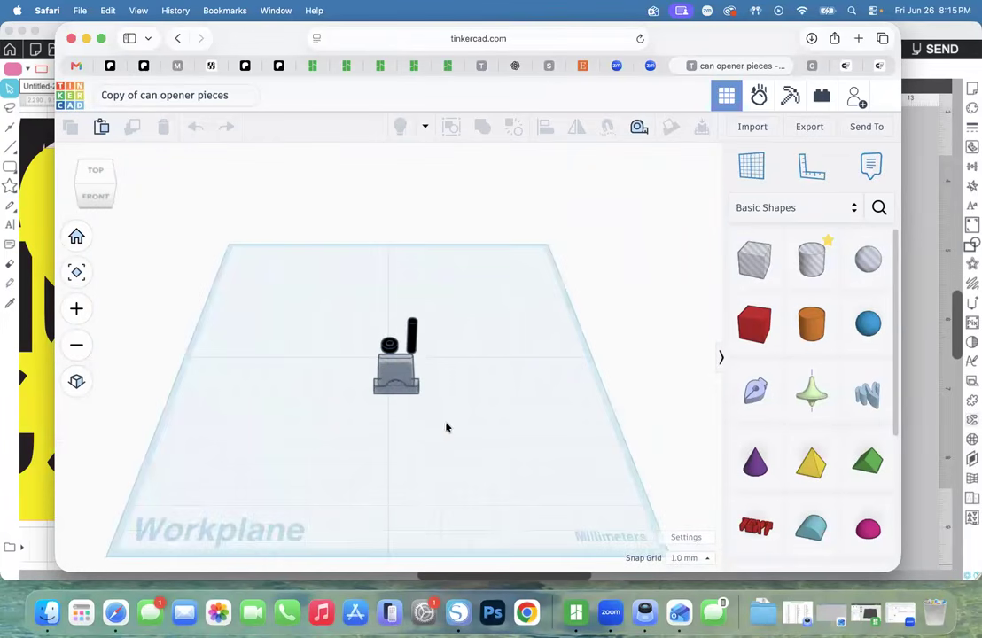
{"action": "left_click_drag", "start_coordinate": [390, 379], "coordinate": [652, 353]}
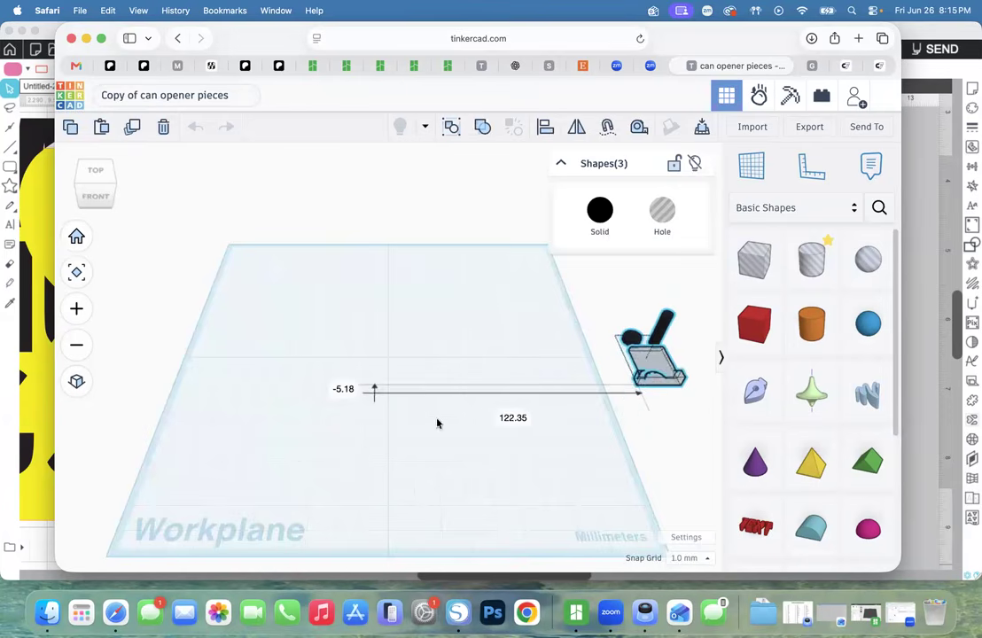
{"action": "left_click", "coordinate": [551, 357]}
Import back.svg from the class can opener folder at 100% scale.
{"action": "left_click", "coordinate": [753, 127]}
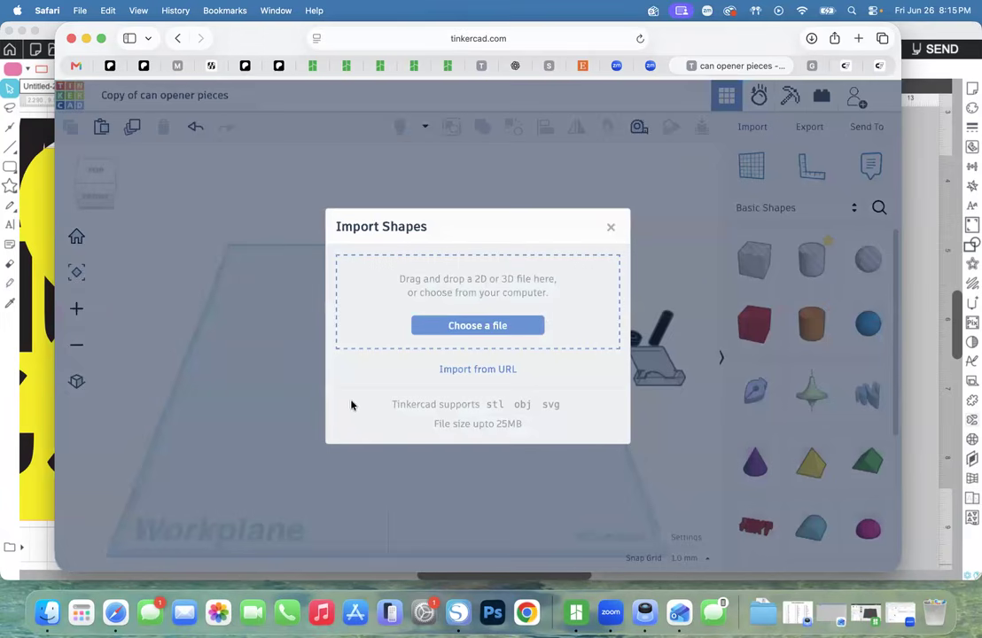
{"action": "left_click", "coordinate": [478, 326]}
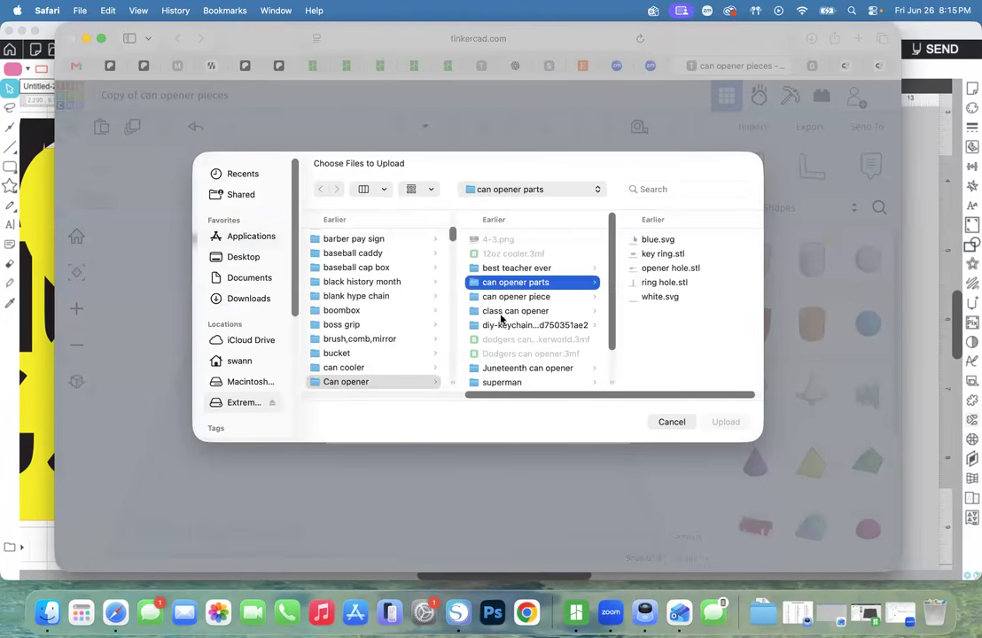
{"action": "left_click", "coordinate": [543, 313]}
{"action": "left_click", "coordinate": [645, 239]}
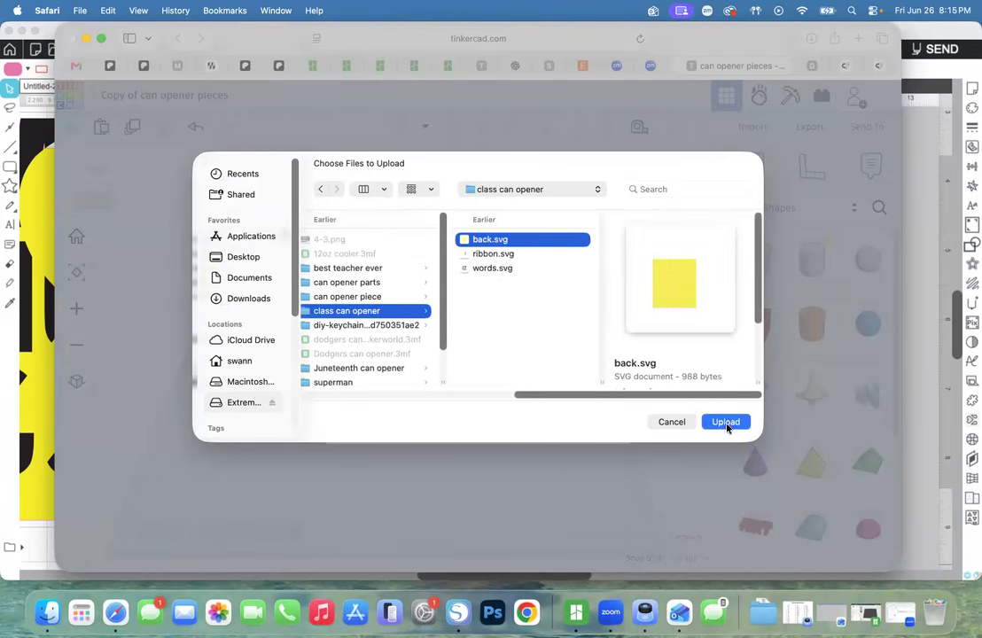
{"action": "key", "text": "Return"}
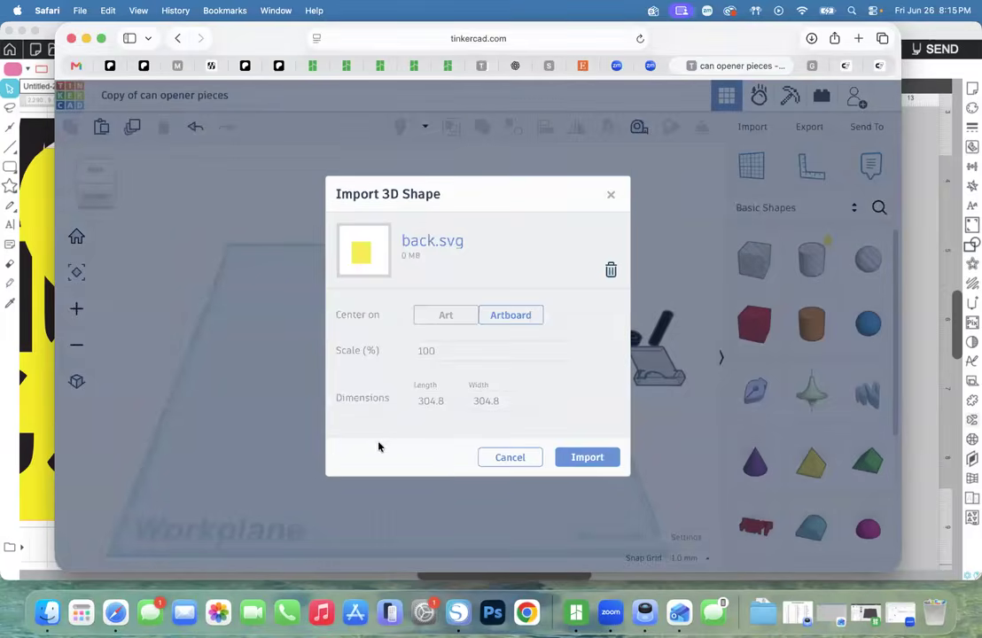
{"action": "left_click", "coordinate": [572, 457]}
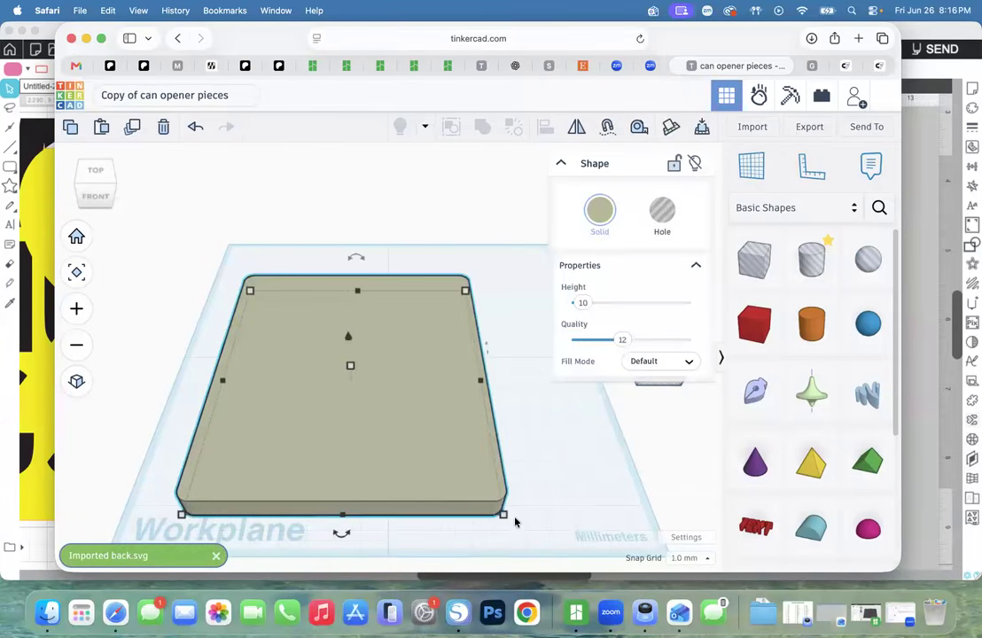
Set the imported back plate's quality to 18 and its solid color to white (hex ffffff).
{"action": "left_click_drag", "start_coordinate": [623, 340], "coordinate": [656, 340]}
{"action": "left_click", "coordinate": [600, 210]}
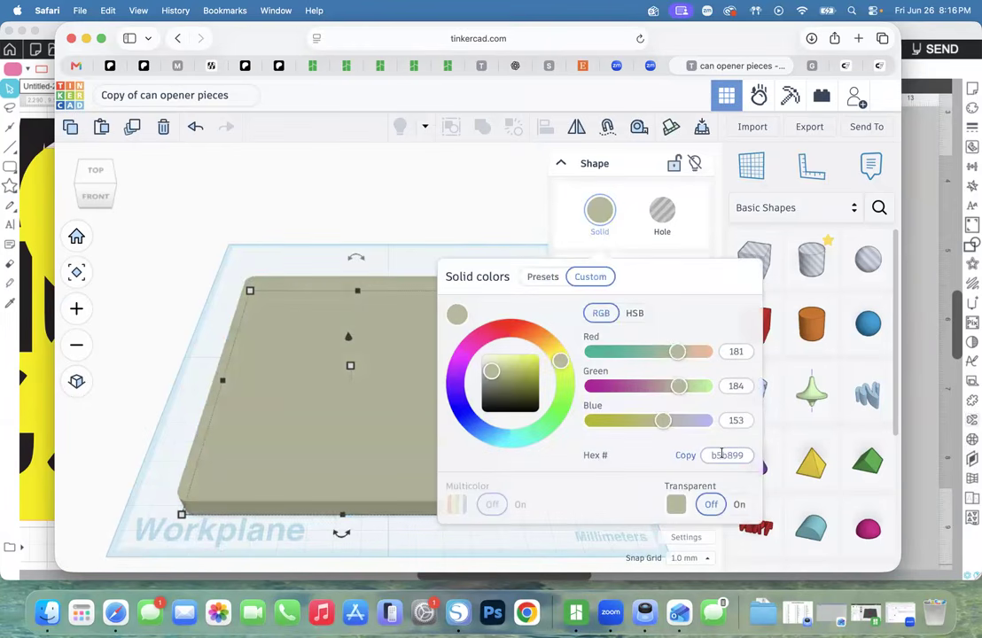
{"action": "left_click", "coordinate": [743, 455]}
{"action": "type", "text": "ffffff"}
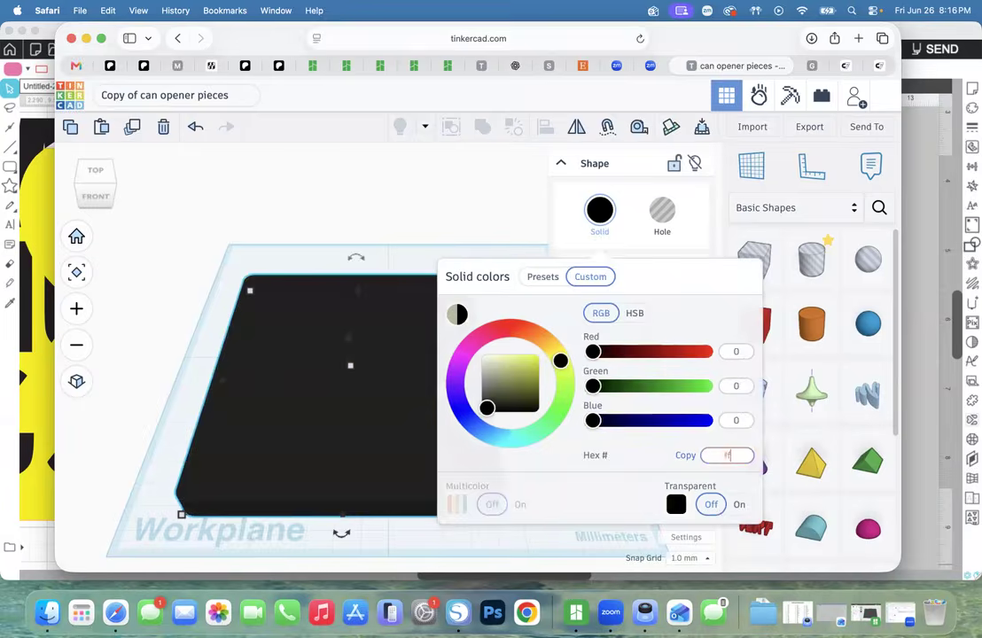
{"action": "left_click", "coordinate": [436, 229]}
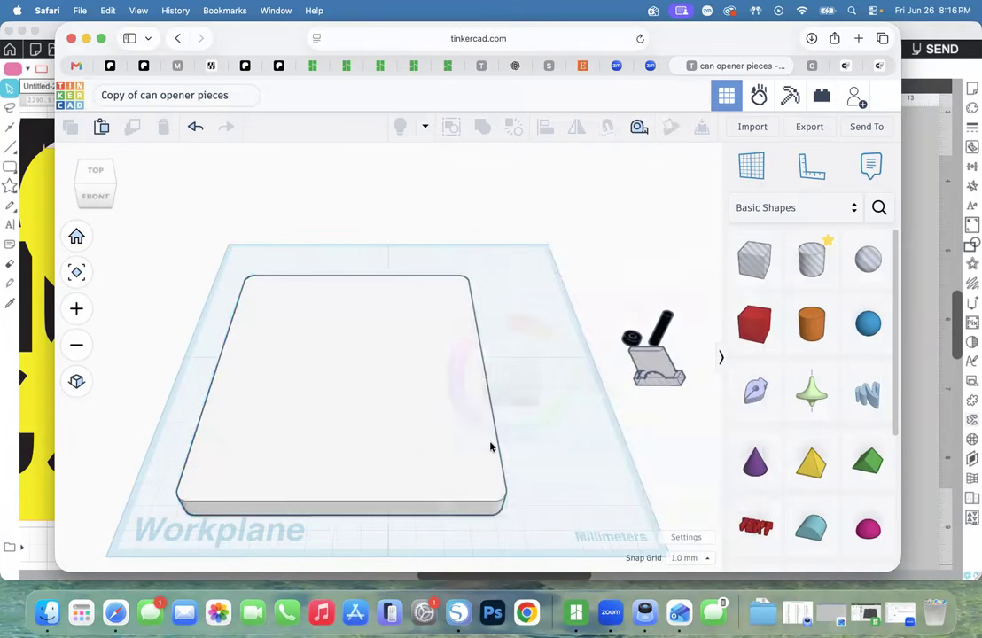
Shift the white plate about 6 mm right and 15 mm back, and move the opener hole piece to the workplane's front right.
{"action": "left_click", "coordinate": [431, 422]}
{"action": "mouse_move", "coordinate": [366, 347]}
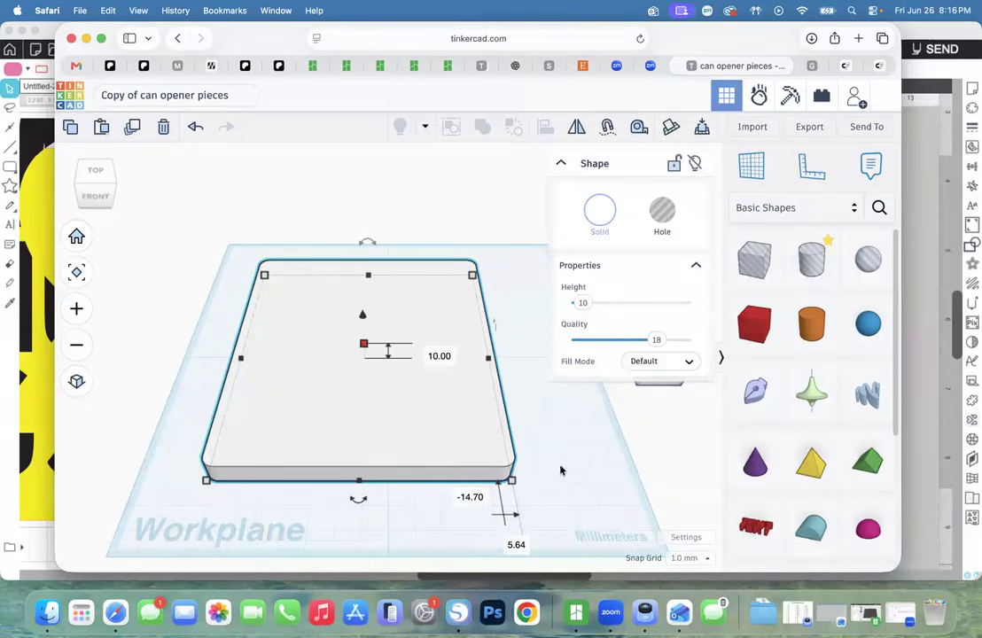
{"action": "left_click", "coordinate": [620, 472]}
{"action": "left_click_drag", "start_coordinate": [660, 384], "coordinate": [552, 520]}
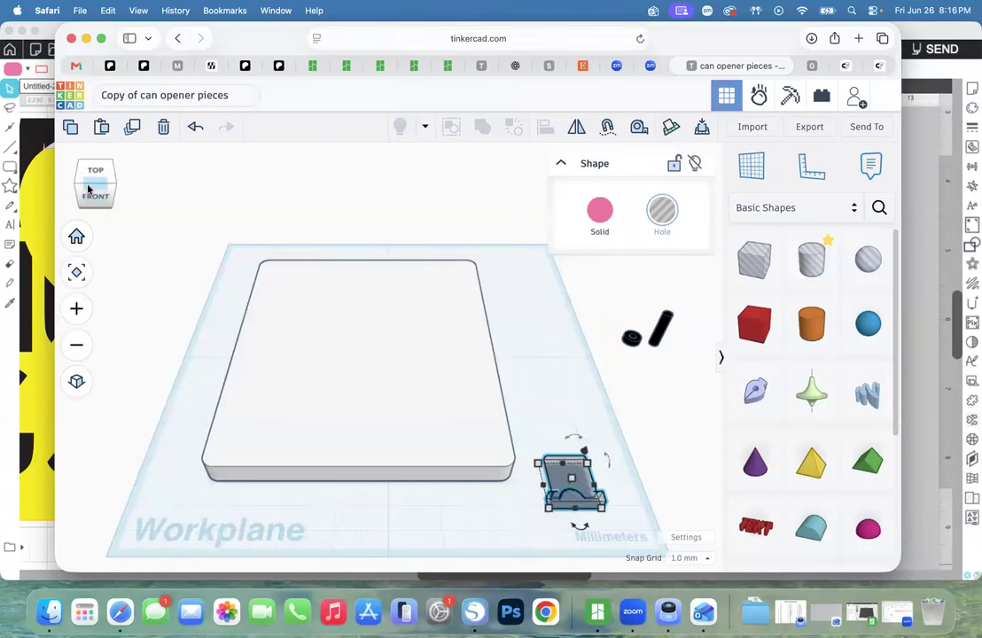
Examine the opener hole piece's profile and height up close from the front-left side.
{"action": "left_click_drag", "start_coordinate": [87, 184], "coordinate": [140, 224]}
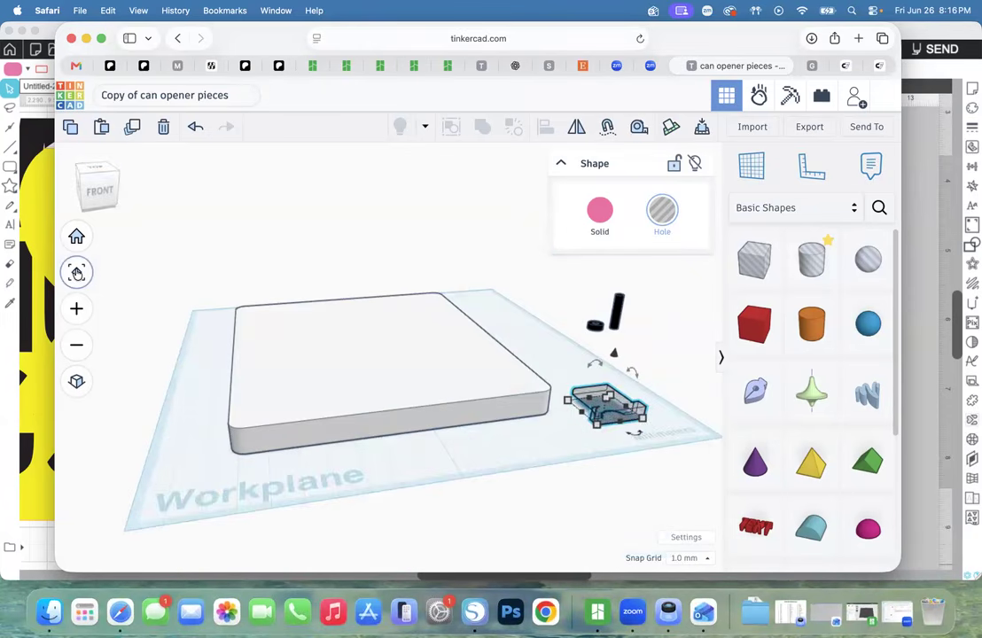
{"action": "left_click", "coordinate": [76, 272]}
{"action": "left_click", "coordinate": [87, 203]}
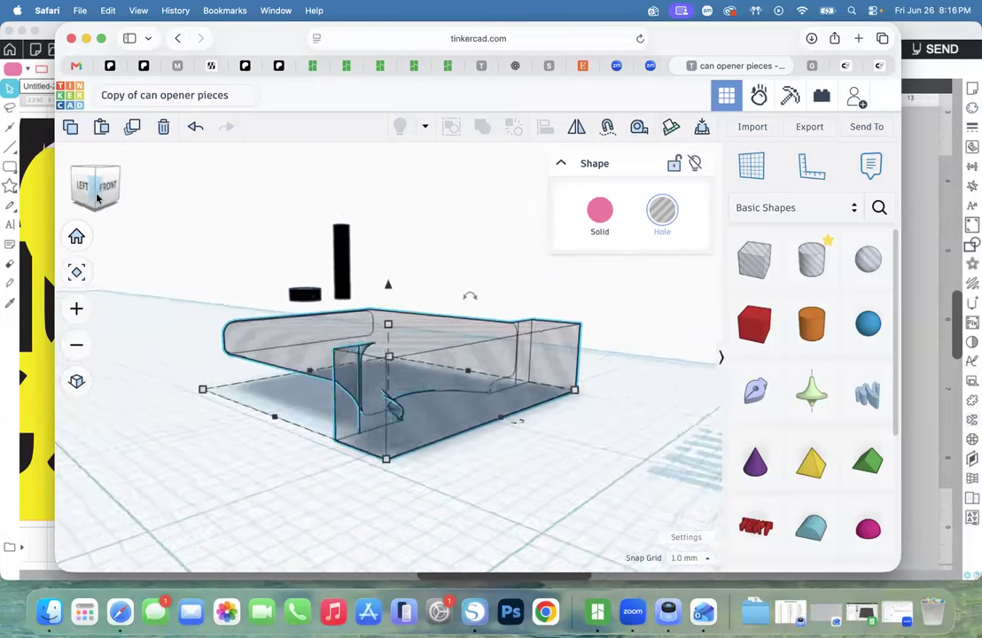
{"action": "mouse_move", "coordinate": [388, 327]}
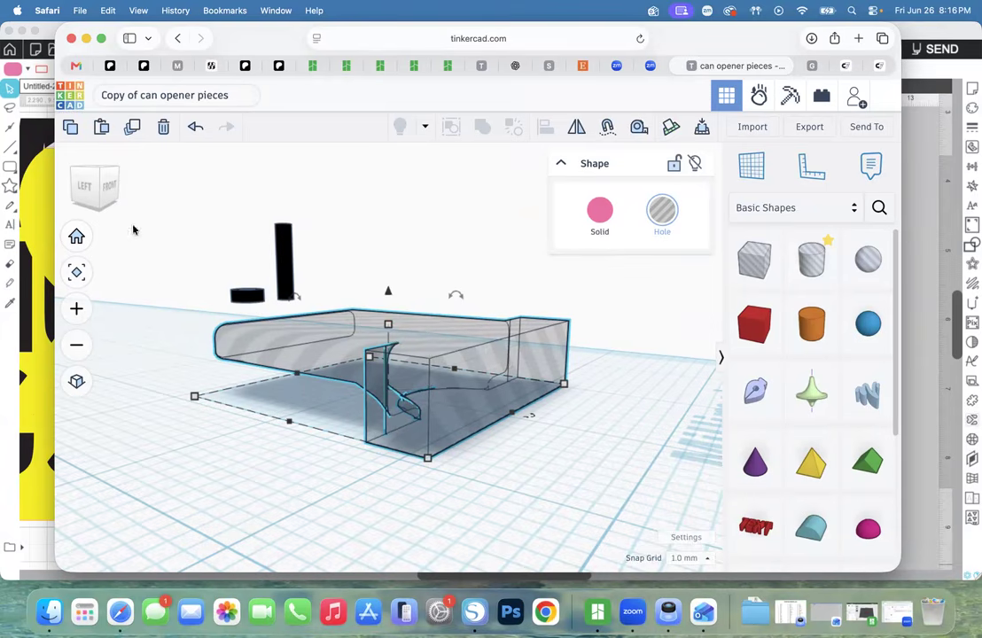
{"action": "left_click", "coordinate": [89, 176]}
{"action": "scroll", "coordinate": [149, 265], "scroll_direction": "down", "scroll_amount": 3}
Set the white back plate's height to 5.5 mm.
{"action": "left_click", "coordinate": [149, 265]}
{"action": "left_click", "coordinate": [76, 273]}
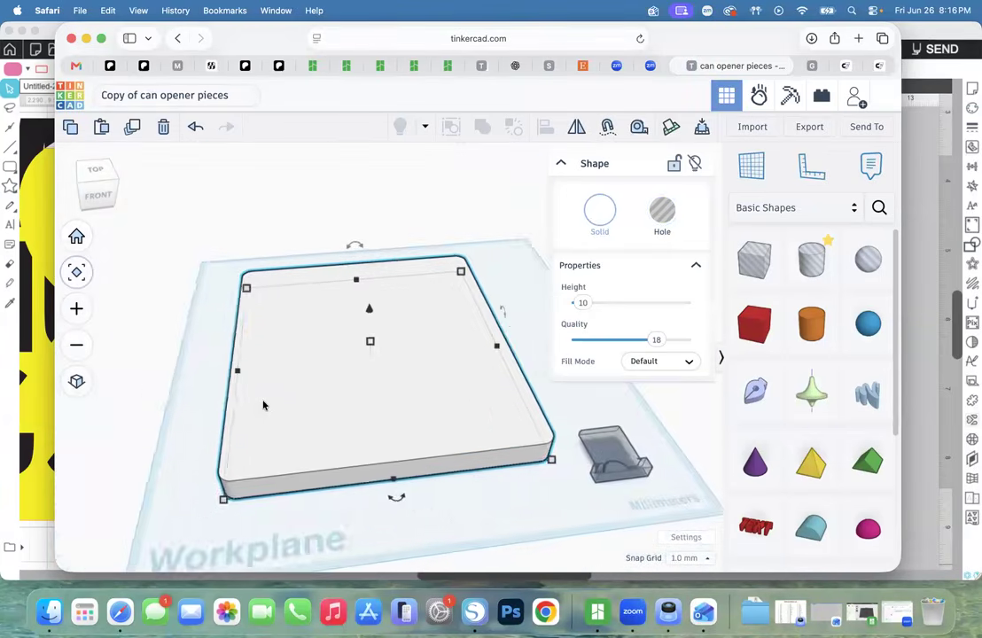
{"action": "left_click", "coordinate": [98, 196]}
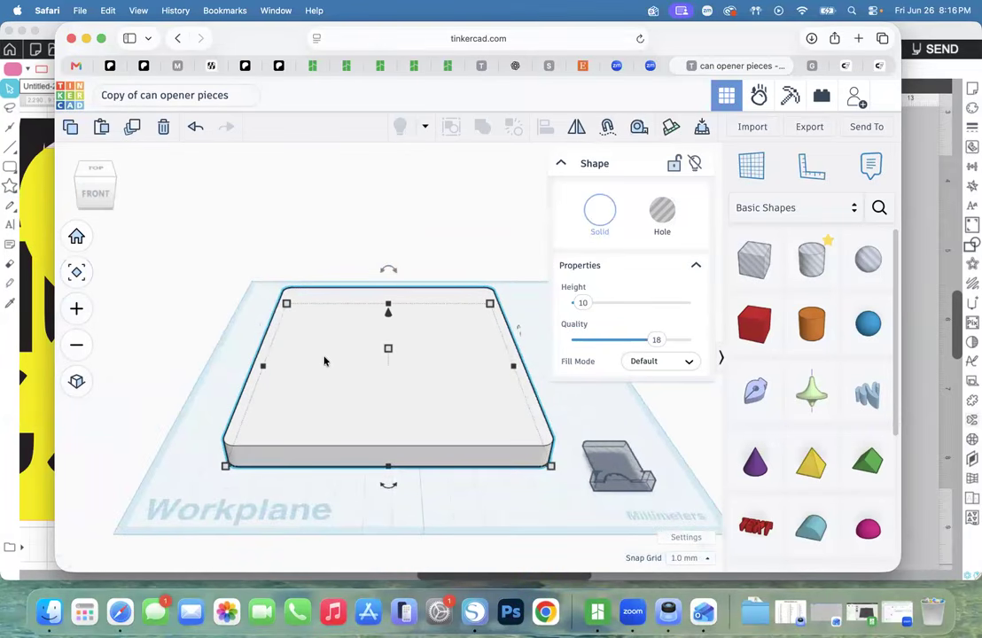
{"action": "mouse_move", "coordinate": [391, 352]}
{"action": "left_click", "coordinate": [454, 357]}
{"action": "type", "text": "5"}
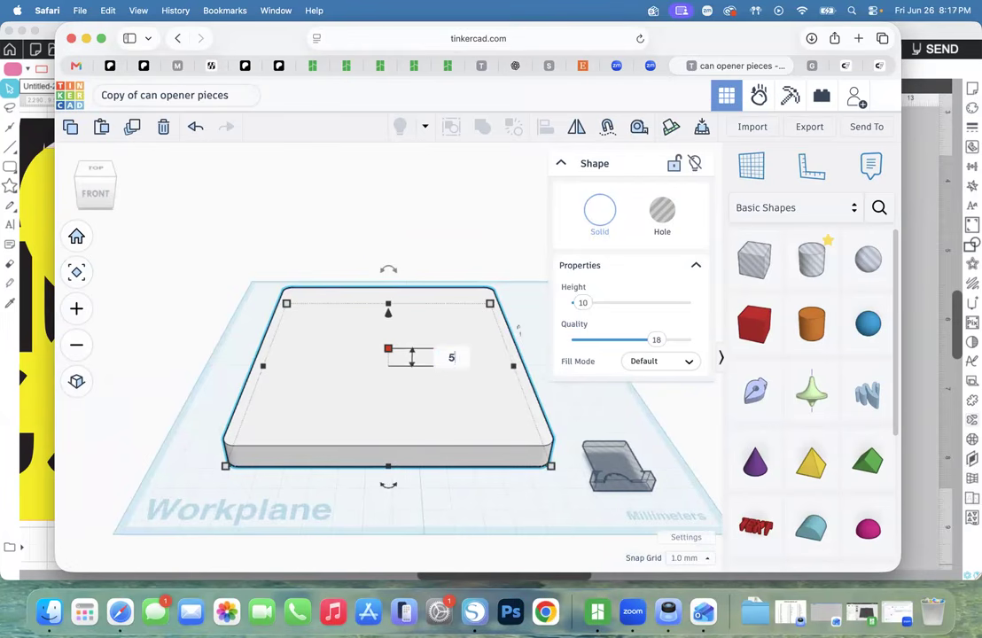
{"action": "type", "text": ".5"}
{"action": "key", "text": "Return"}
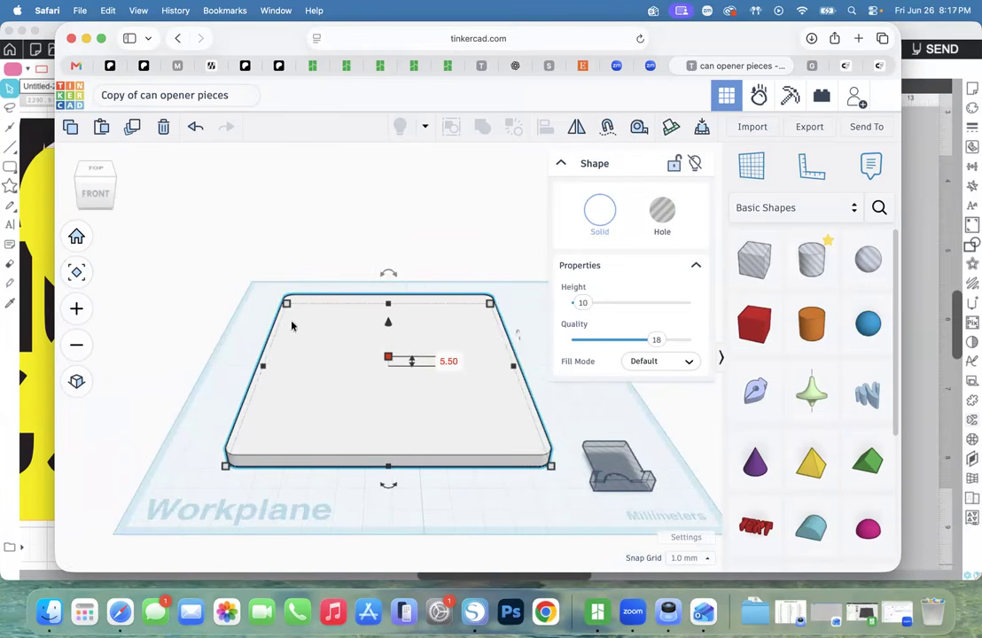
Place a new workplane on the top face of the white back plate.
{"action": "left_click", "coordinate": [237, 326]}
{"action": "left_click", "coordinate": [749, 165]}
{"action": "left_click", "coordinate": [390, 332]}
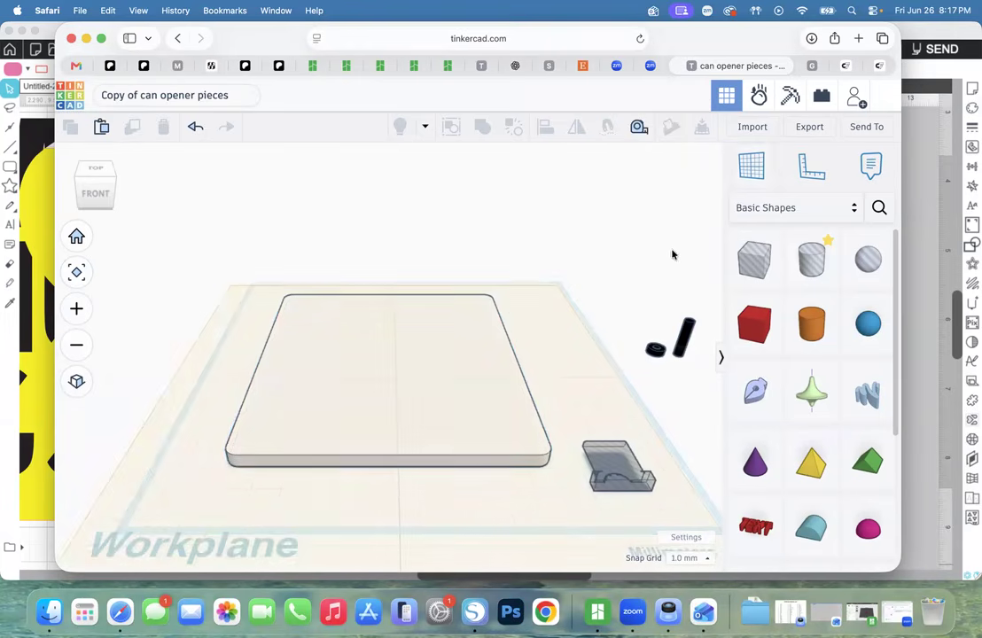
Import words.svg from the class can opener folder onto the plate's top face.
{"action": "left_click", "coordinate": [753, 129]}
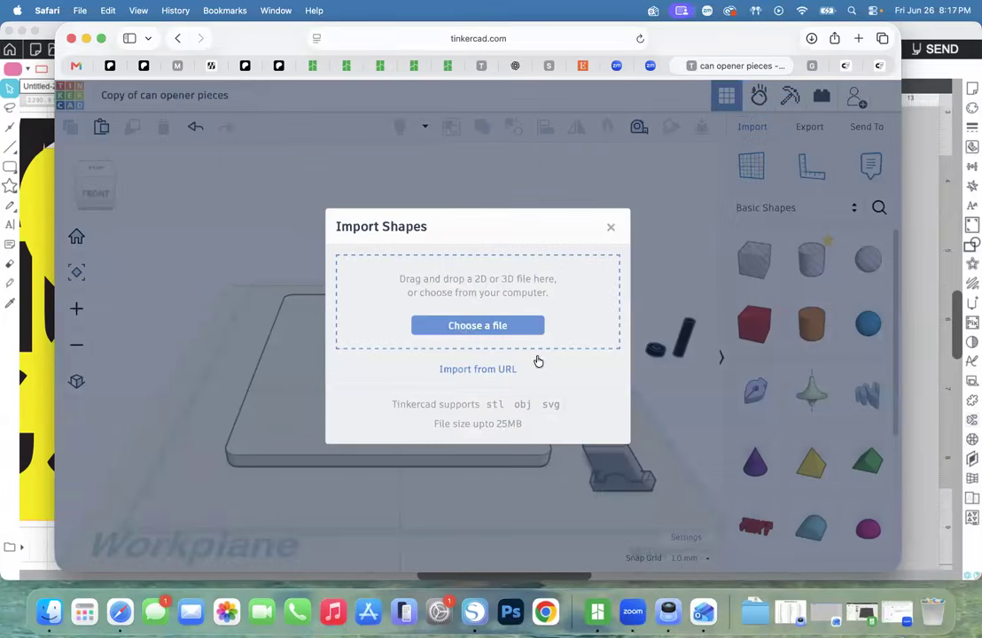
{"action": "left_click", "coordinate": [472, 327]}
{"action": "left_click", "coordinate": [652, 270]}
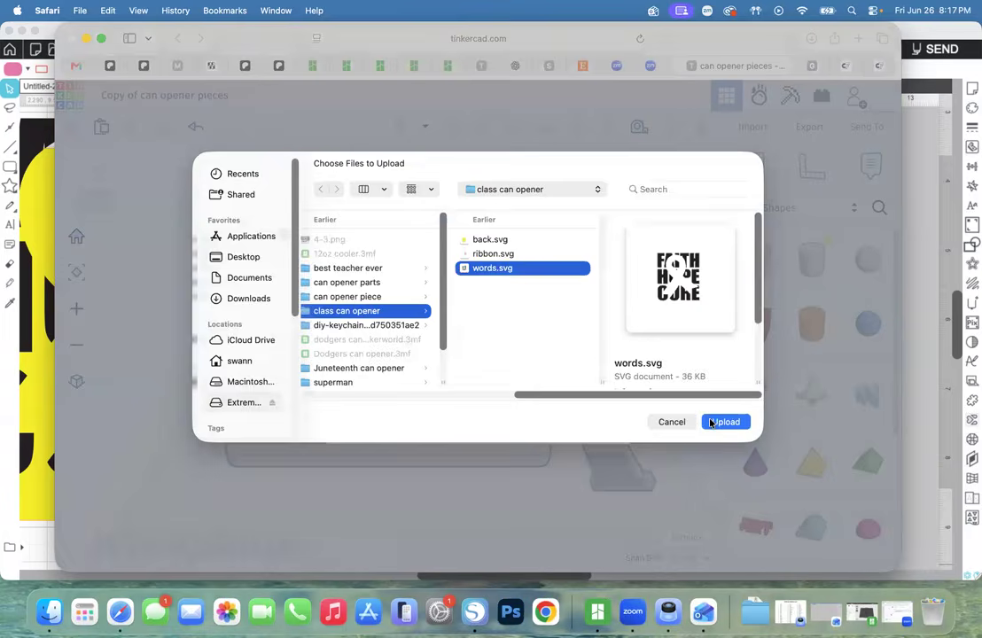
{"action": "left_click", "coordinate": [714, 422]}
{"action": "left_click", "coordinate": [583, 457]}
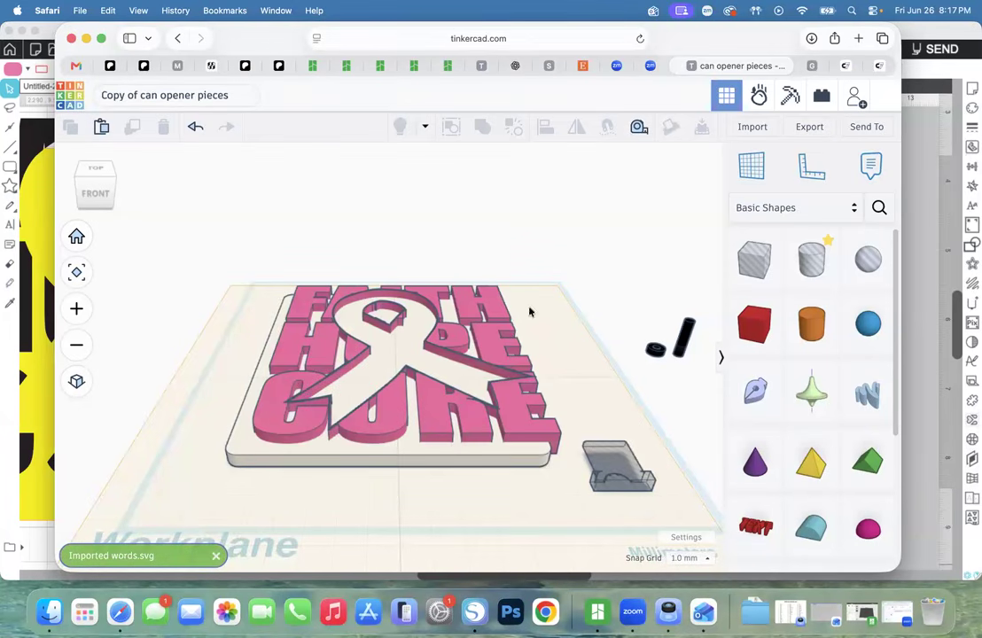
Set the imported FAITH HOPE CURE lettering's quality to 18 and its height to 2 mm.
{"action": "left_click", "coordinate": [448, 340]}
{"action": "left_click_drag", "start_coordinate": [575, 339], "coordinate": [605, 340]}
{"action": "left_click_drag", "start_coordinate": [665, 351], "coordinate": [655, 348]}
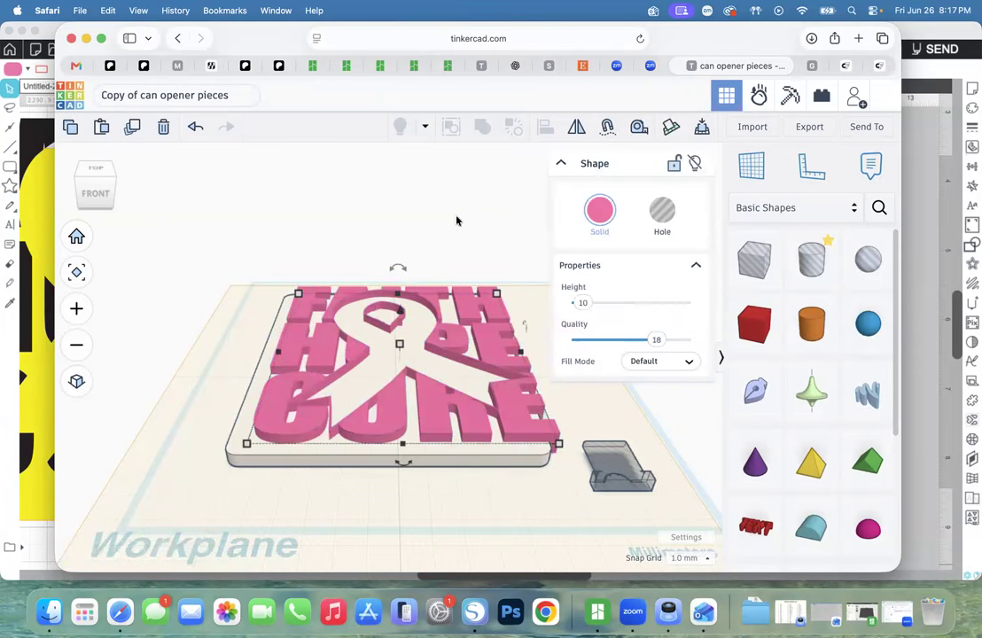
{"action": "left_click", "coordinate": [456, 221]}
{"action": "left_click", "coordinate": [457, 342]}
{"action": "left_click", "coordinate": [457, 351]}
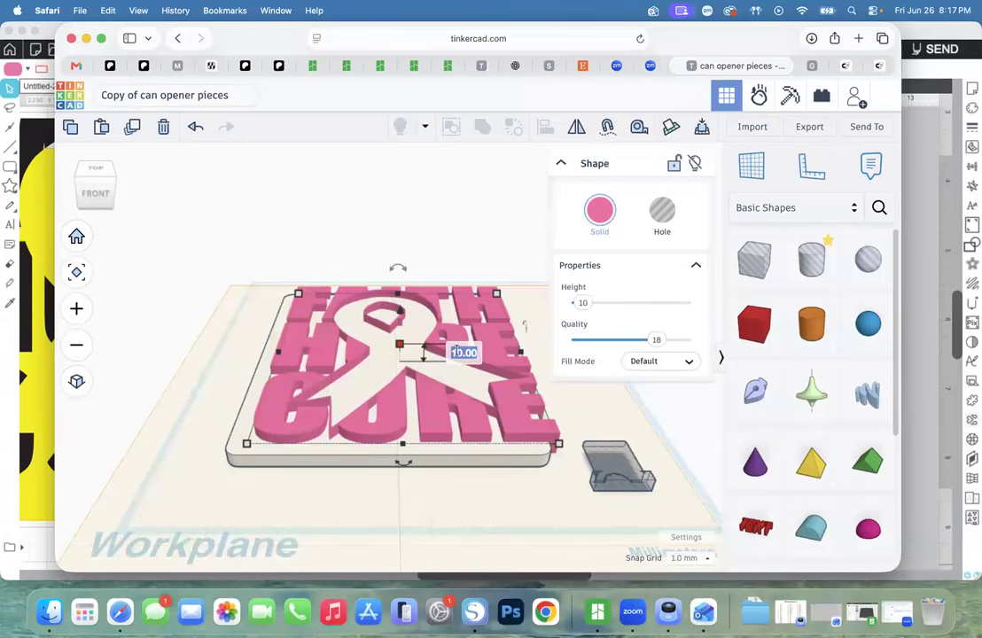
{"action": "type", "text": "2"}
{"action": "key", "text": "Return"}
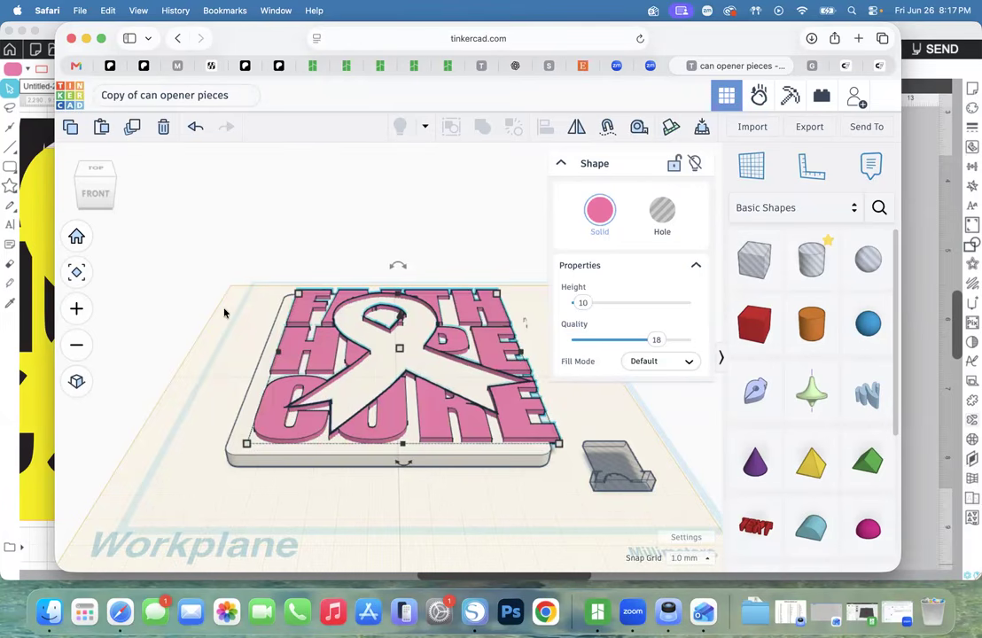
Align the FAITH HOPE CURE lettering with the white back plate on their centres.
{"action": "left_click_drag", "start_coordinate": [228, 270], "coordinate": [413, 349]}
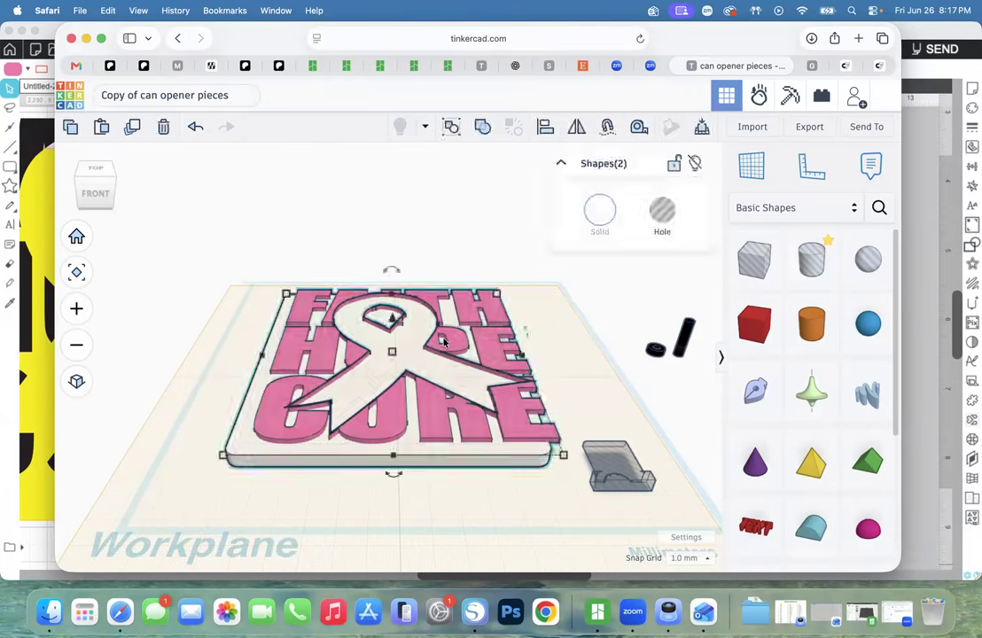
{"action": "left_click", "coordinate": [546, 129]}
{"action": "left_click", "coordinate": [395, 475]}
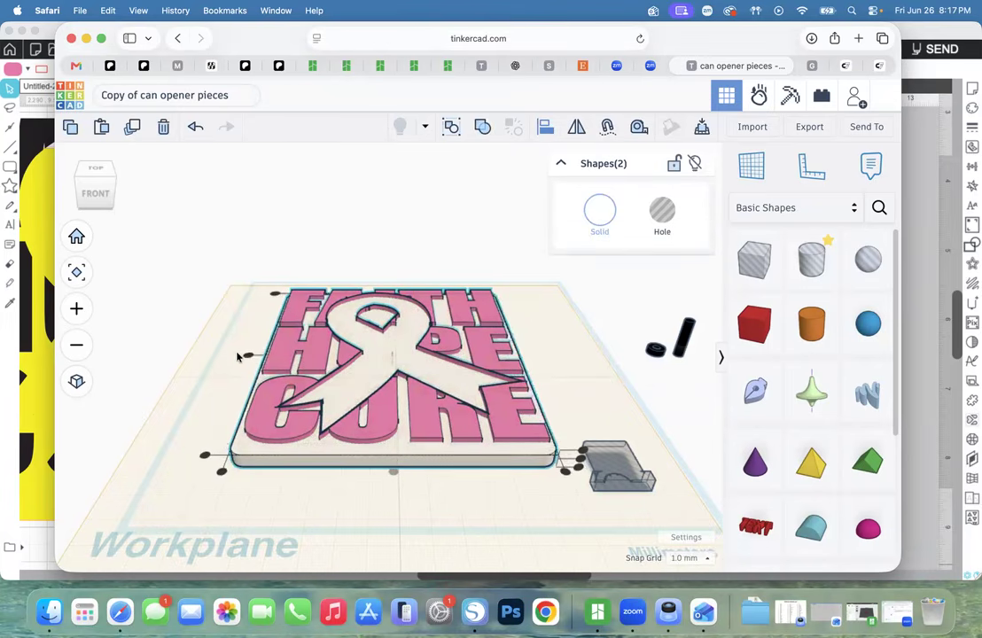
{"action": "left_click", "coordinate": [163, 296]}
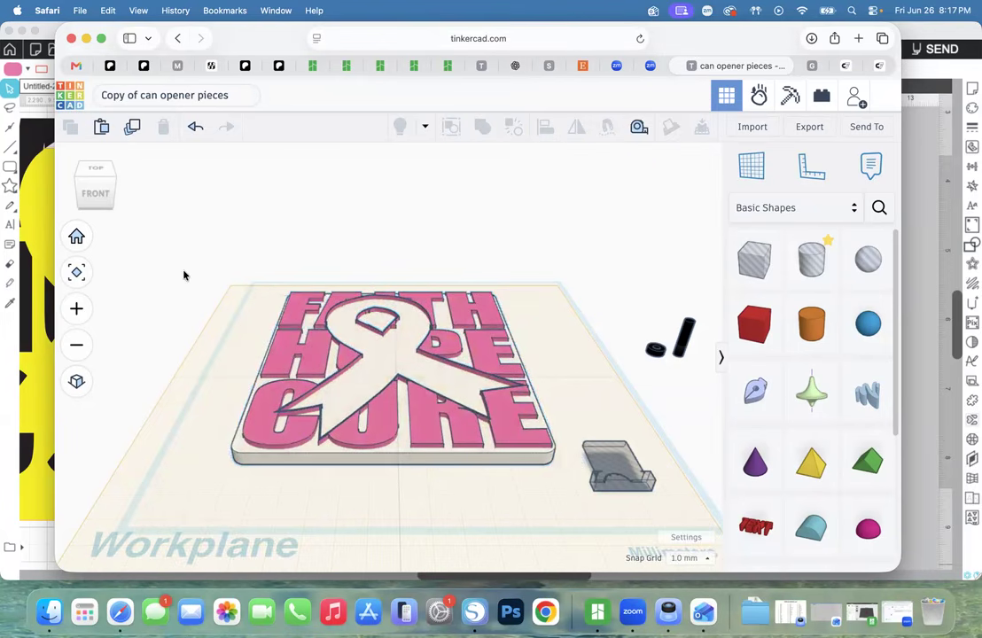
Import ribbon.svg at 100% scale, centred on the artboard.
{"action": "left_click", "coordinate": [807, 127]}
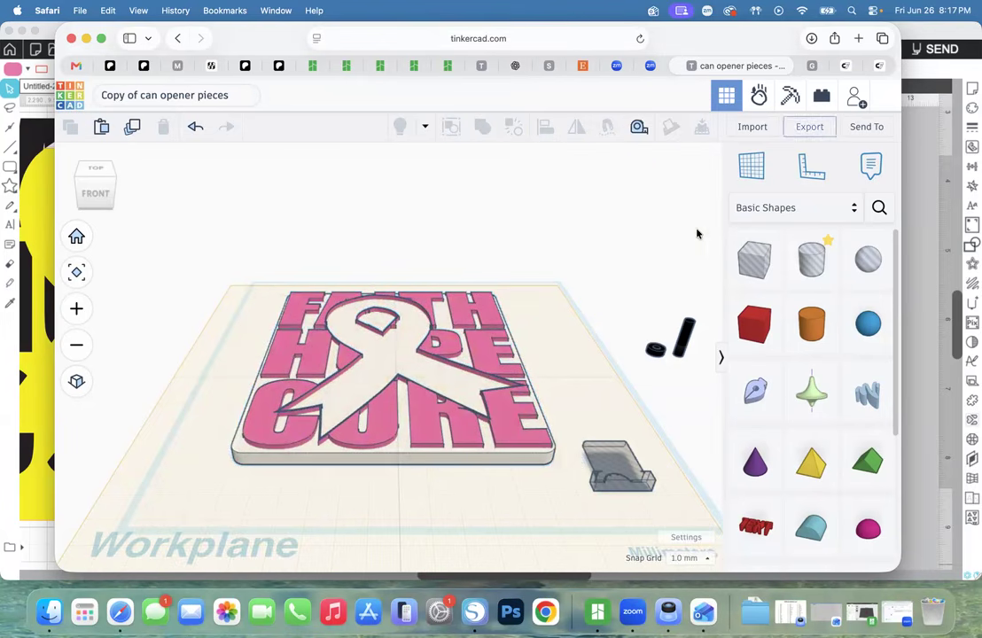
{"action": "left_click", "coordinate": [610, 117]}
{"action": "left_click", "coordinate": [752, 126]}
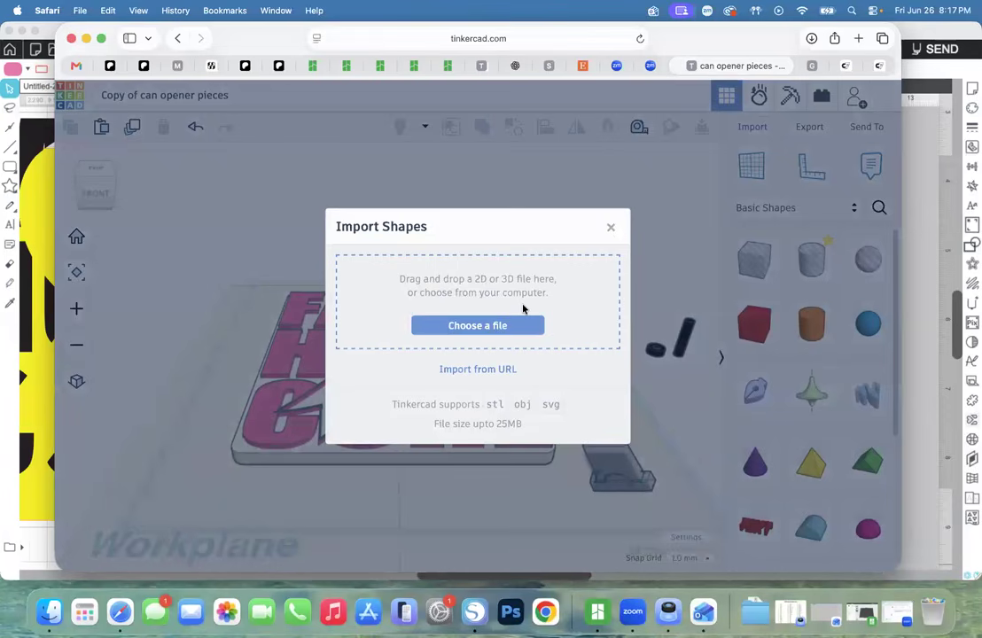
{"action": "left_click", "coordinate": [539, 318]}
{"action": "left_click", "coordinate": [493, 254]}
{"action": "left_click", "coordinate": [725, 422]}
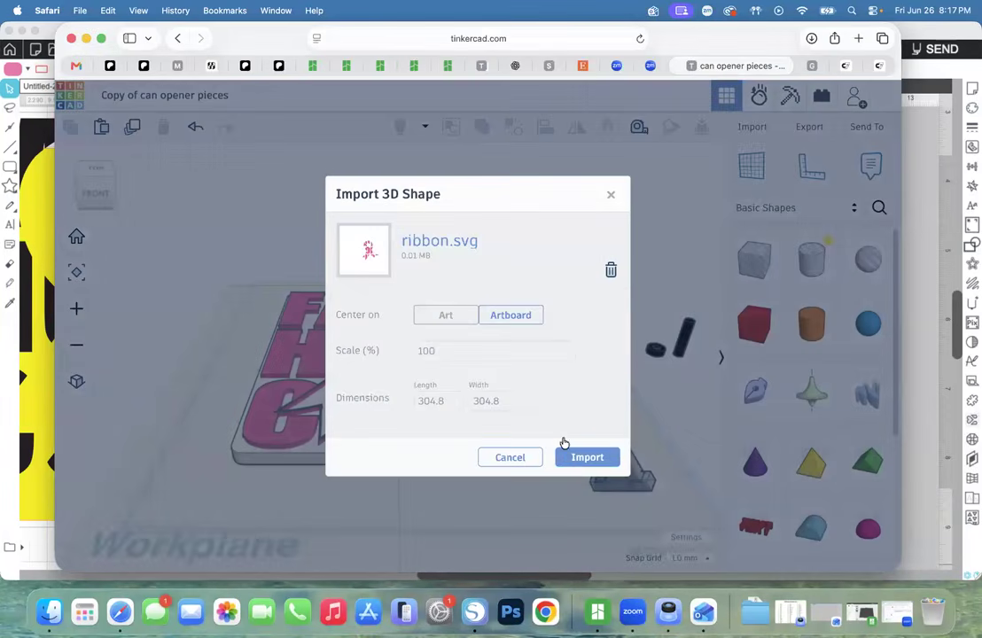
{"action": "left_click", "coordinate": [581, 458]}
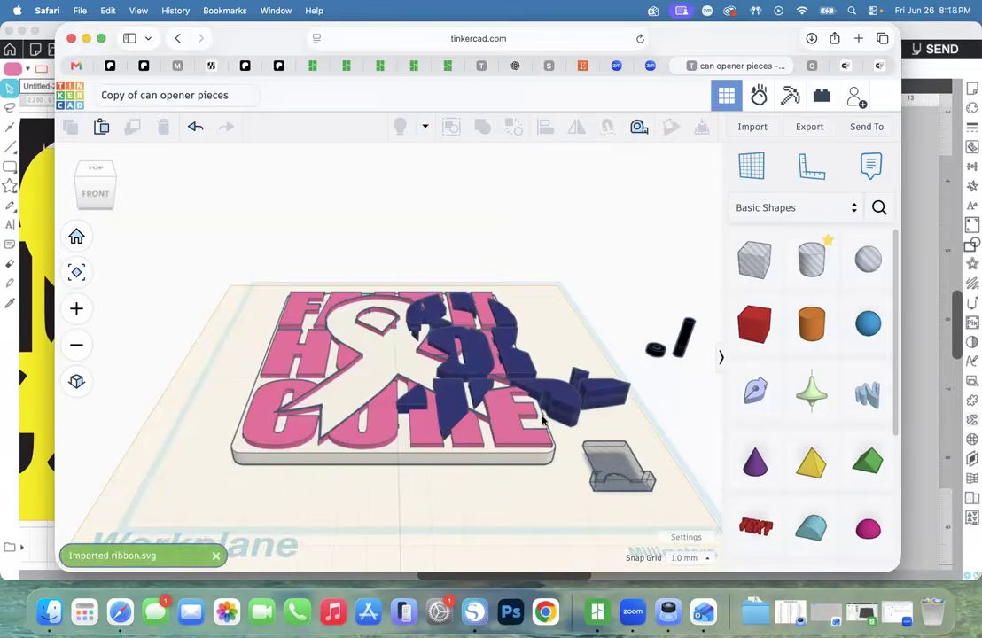
Set the imported ribbon pieces' quality to 18 and recolour them magenta pink (d43697).
{"action": "left_click", "coordinate": [567, 402]}
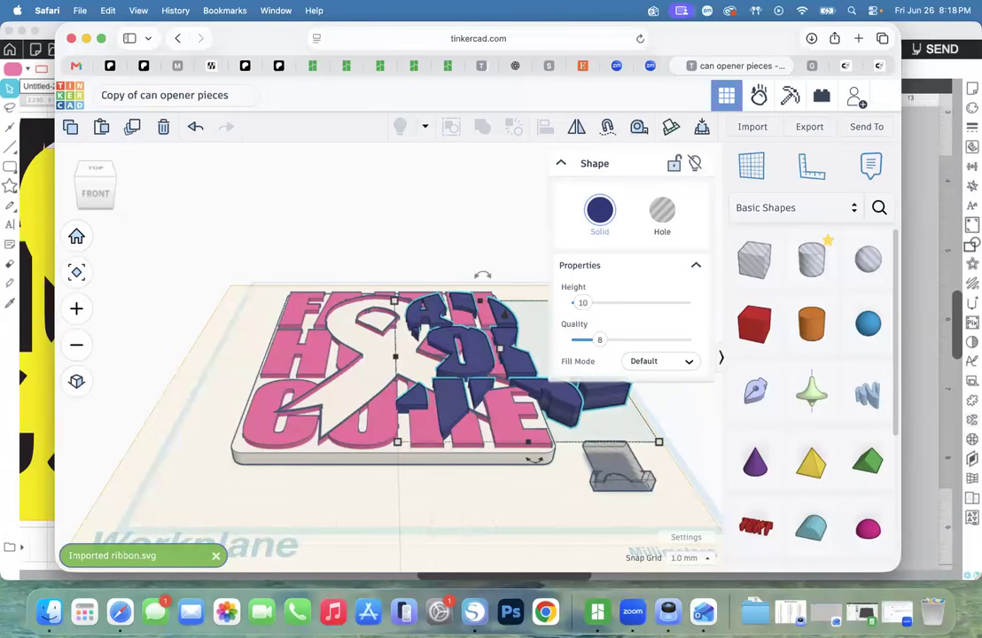
{"action": "left_click_drag", "start_coordinate": [600, 339], "coordinate": [657, 326]}
{"action": "left_click", "coordinate": [600, 210]}
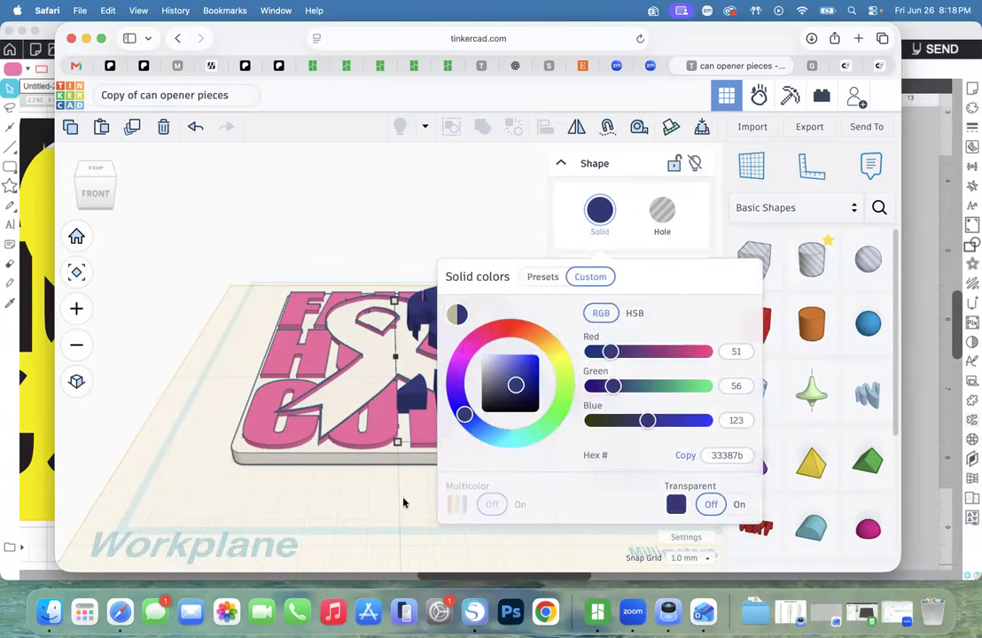
{"action": "left_click", "coordinate": [478, 339]}
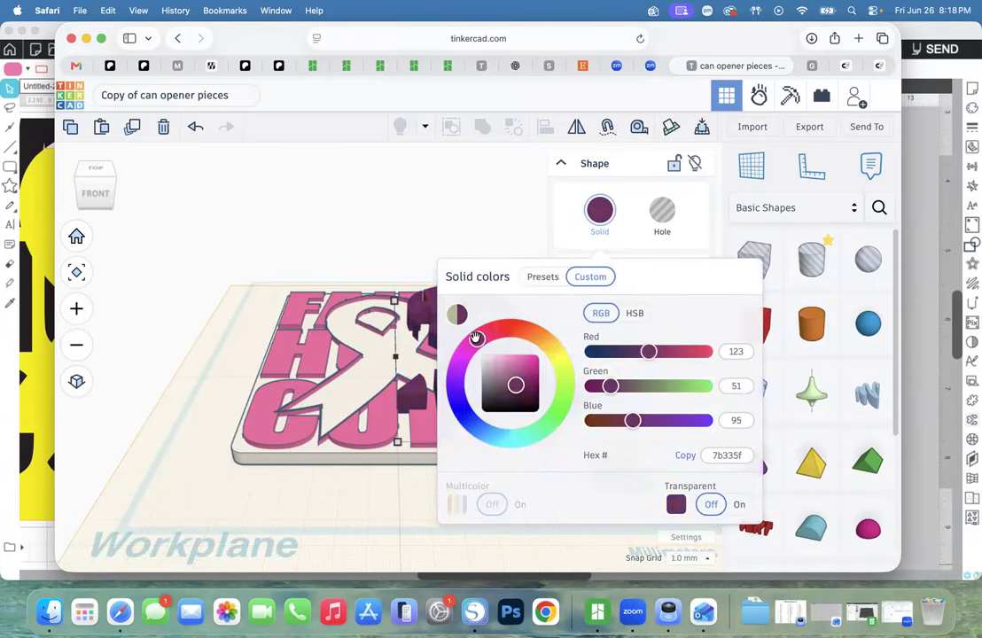
{"action": "left_click", "coordinate": [524, 363]}
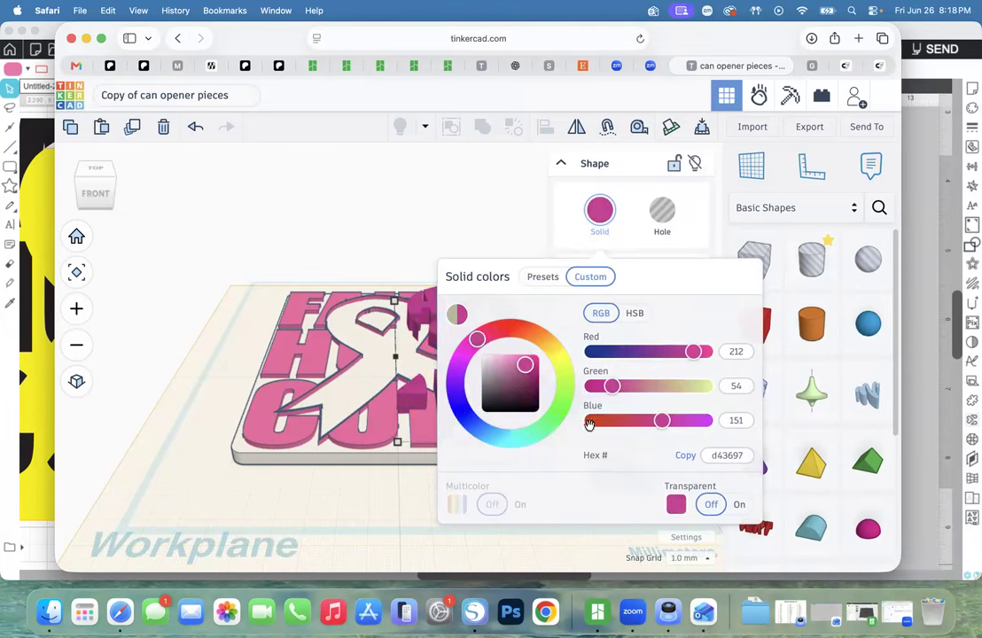
{"action": "left_click", "coordinate": [378, 497]}
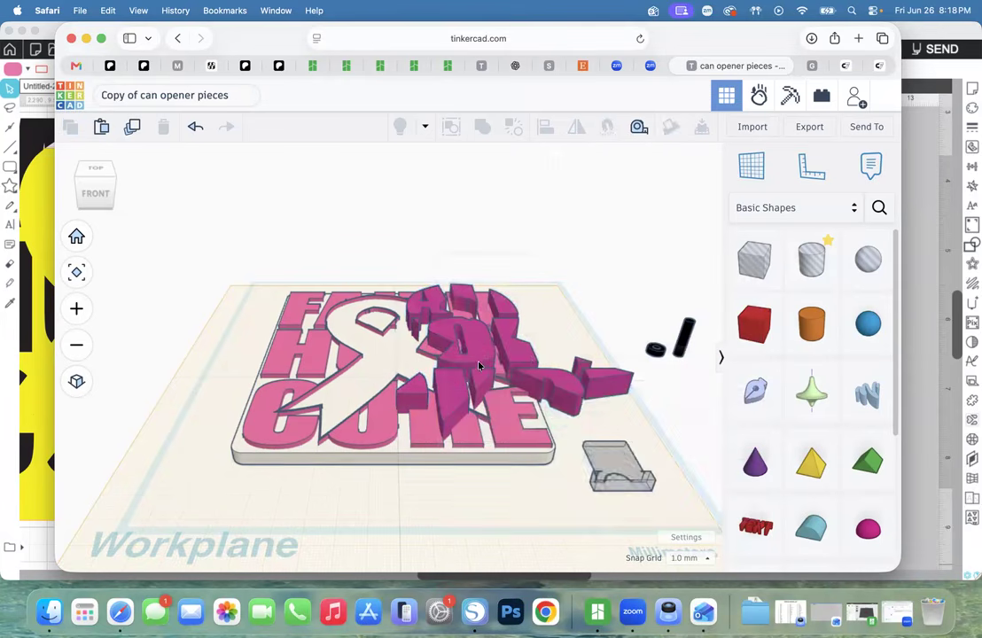
Set the pink ribbon pieces' height to 2 mm.
{"action": "left_click", "coordinate": [478, 362]}
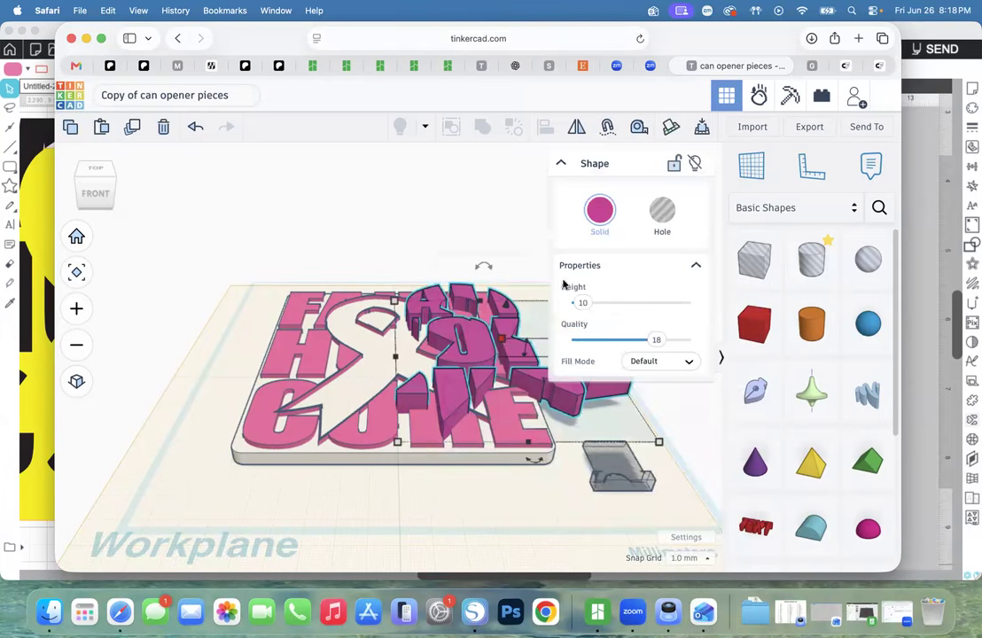
{"action": "scroll", "coordinate": [541, 311], "scroll_direction": "down", "scroll_amount": 1}
{"action": "left_click", "coordinate": [561, 164]}
{"action": "left_click", "coordinate": [564, 350]}
{"action": "type", "text": "2"}
{"action": "key", "text": "Return"}
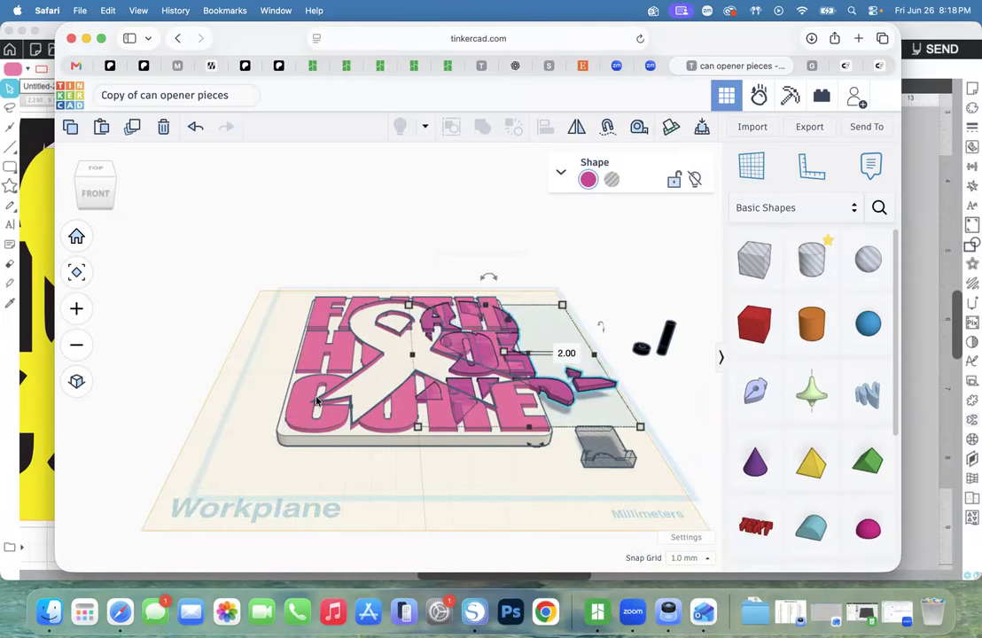
Recolour the FAITH HOPE CURE lettering black.
{"action": "left_click", "coordinate": [308, 403]}
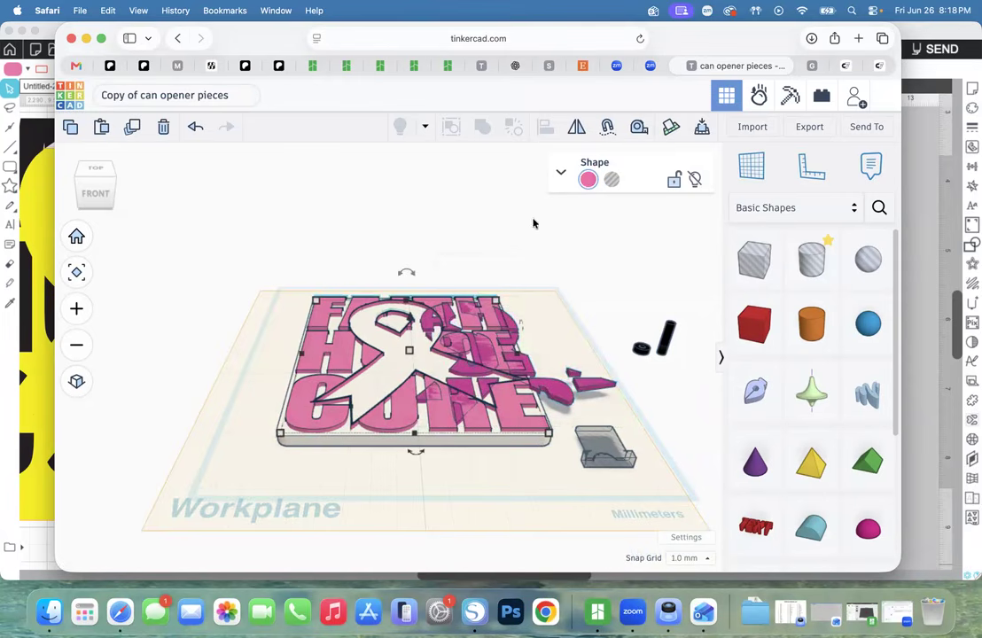
{"action": "left_click", "coordinate": [589, 179]}
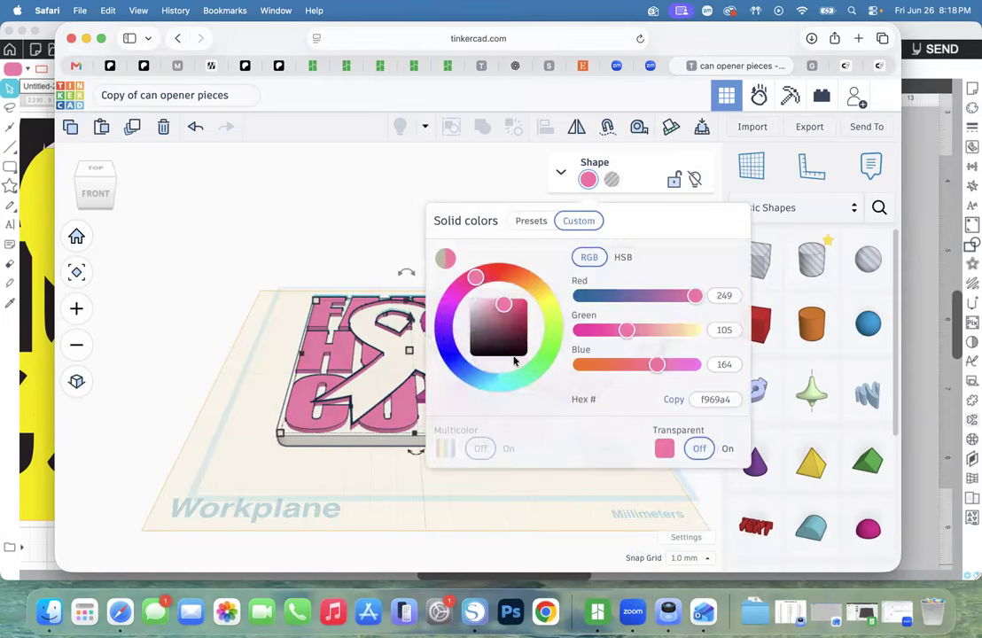
{"action": "left_click", "coordinate": [514, 361]}
{"action": "left_click", "coordinate": [355, 312]}
Align the back plate, lettering and ribbon pieces on their centres.
{"action": "left_click_drag", "start_coordinate": [265, 248], "coordinate": [534, 355]}
{"action": "left_click", "coordinate": [542, 136]}
{"action": "left_click", "coordinate": [463, 452]}
{"action": "left_click", "coordinate": [317, 355]}
{"action": "left_click", "coordinate": [394, 310]}
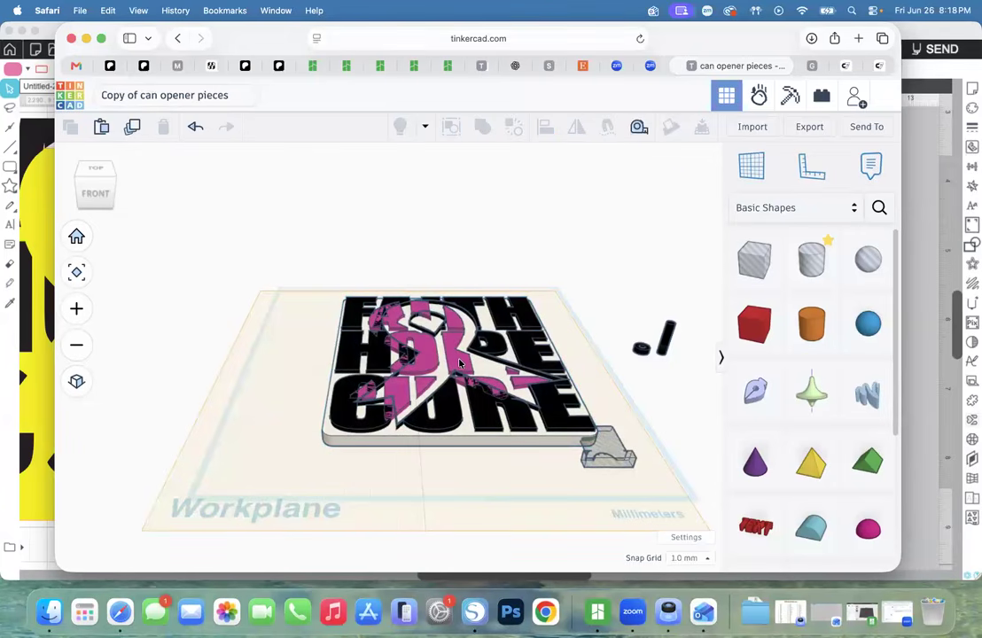
Move the pink ribbon pieces into the ribbon outline in the lettering and turn the snap grid off.
{"action": "left_click", "coordinate": [468, 364]}
{"action": "mouse_move", "coordinate": [468, 364]}
{"action": "left_mouse_down"}
{"action": "mouse_move", "coordinate": [456, 362]}
{"action": "mouse_move", "coordinate": [469, 361]}
{"action": "left_mouse_up"}
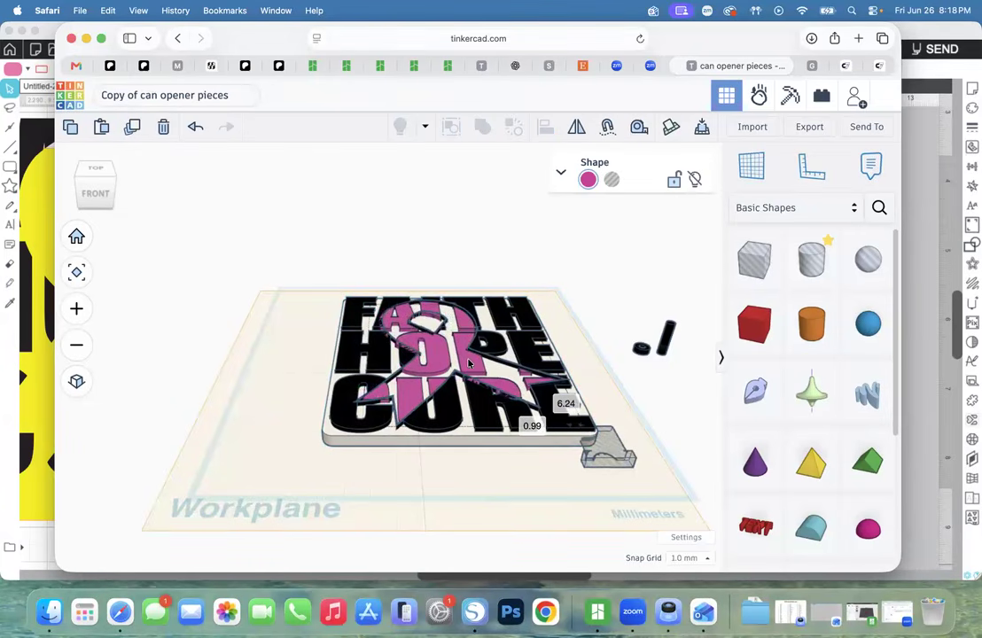
{"action": "left_click", "coordinate": [686, 558]}
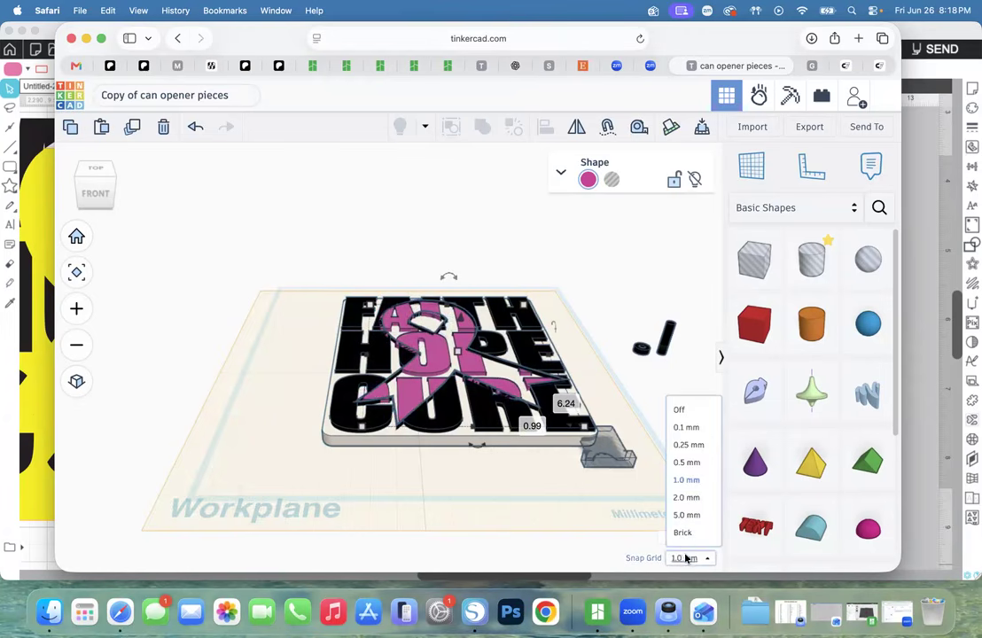
{"action": "left_click", "coordinate": [680, 411]}
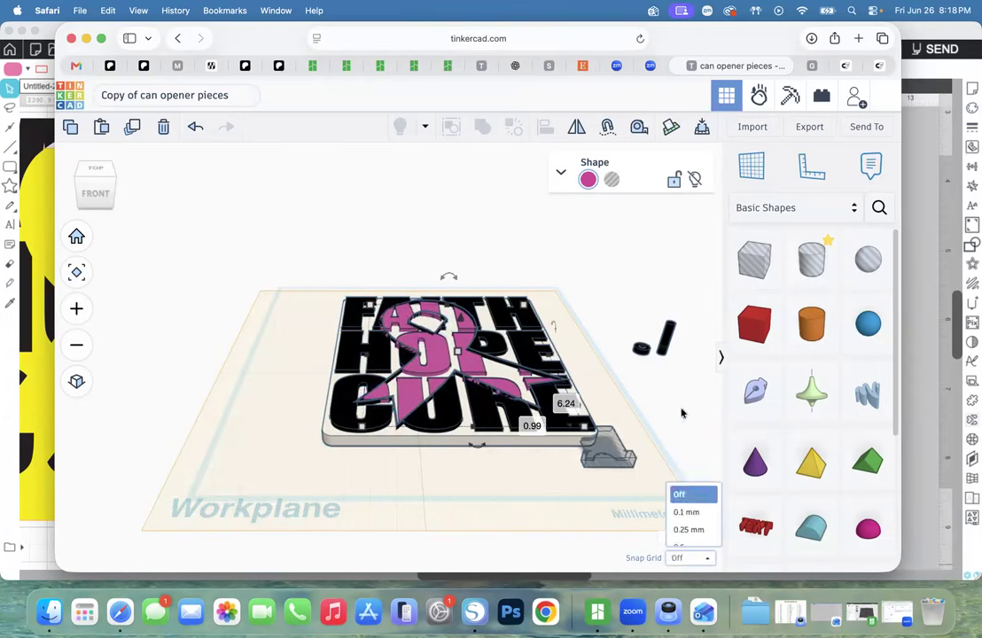
Fine-adjust the pink ribbon pieces' position until they fit evenly inside the black ribbon outline.
{"action": "left_click", "coordinate": [77, 272]}
{"action": "left_click", "coordinate": [76, 309]}
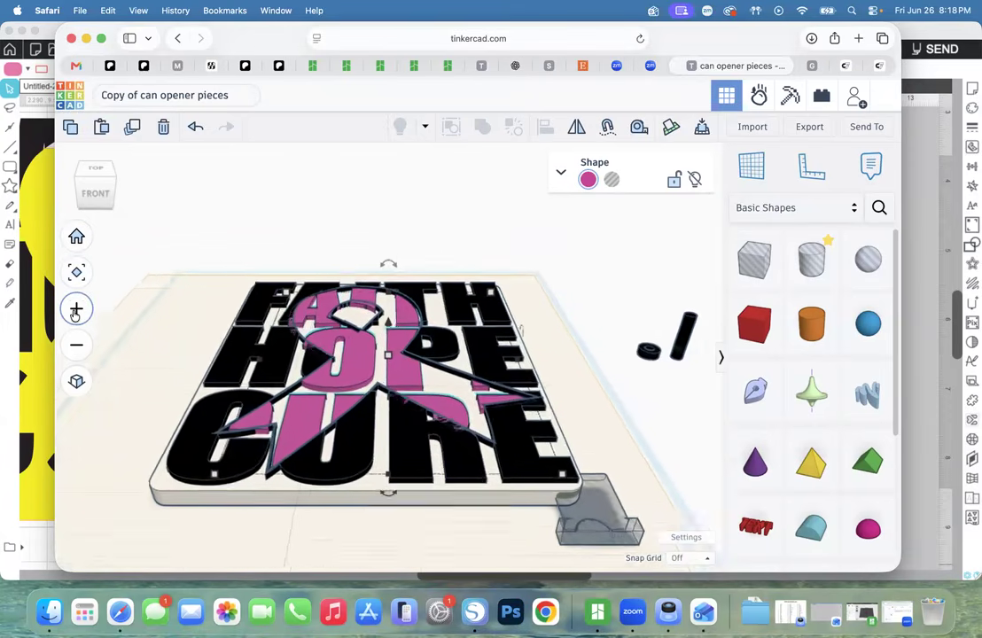
{"action": "left_click", "coordinate": [77, 310]}
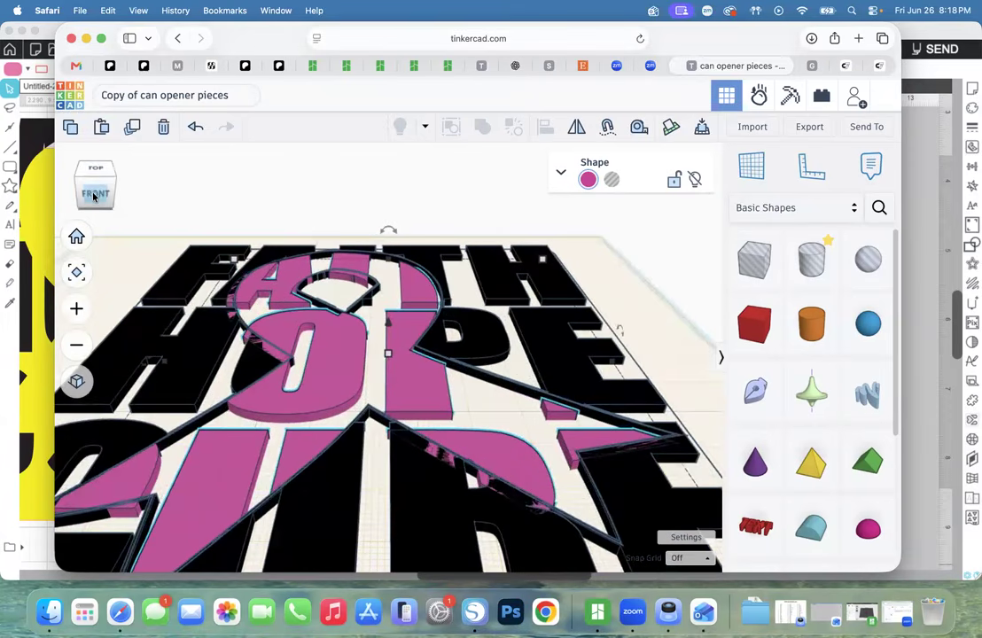
{"action": "left_click", "coordinate": [94, 201]}
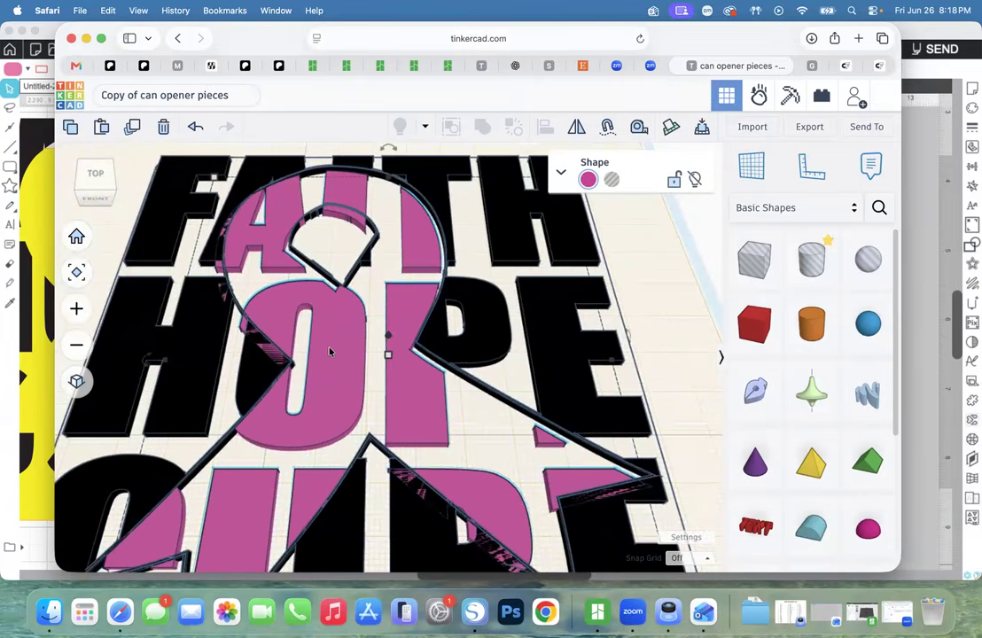
{"action": "left_click_drag", "start_coordinate": [334, 348], "coordinate": [335, 342]}
{"action": "left_click", "coordinate": [95, 182]}
{"action": "left_click_drag", "start_coordinate": [98, 185], "coordinate": [110, 189]}
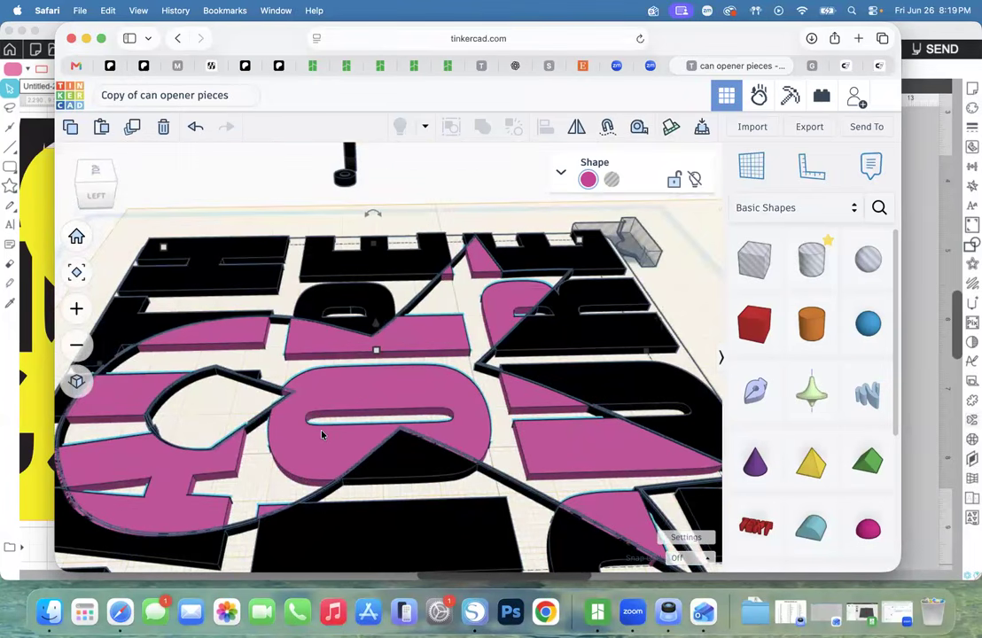
{"action": "key", "text": "super+Up"}
{"action": "key", "text": "super+Up"}
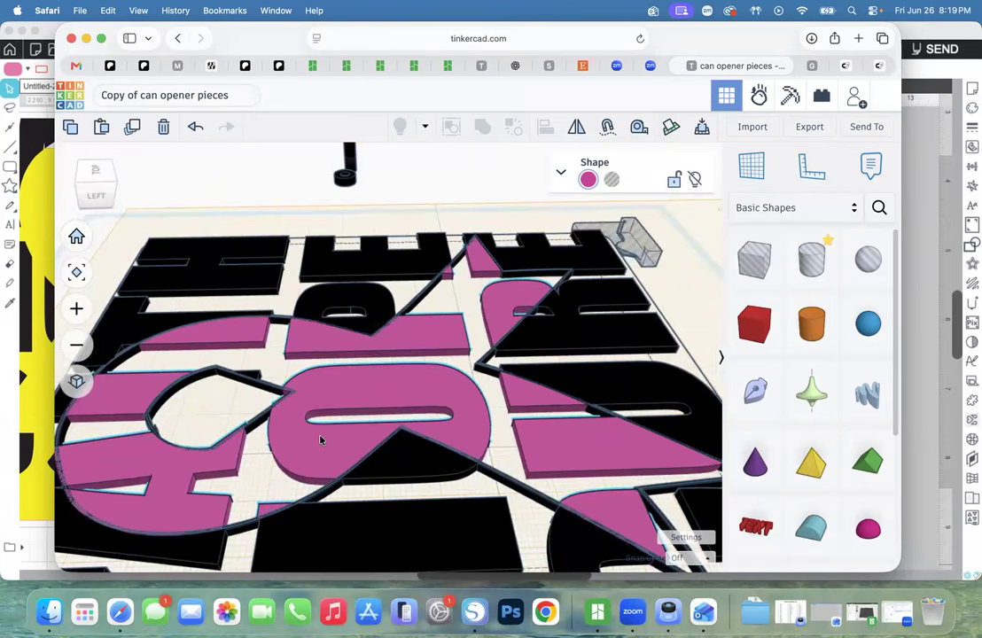
{"action": "left_click", "coordinate": [94, 170]}
{"action": "left_click", "coordinate": [77, 238]}
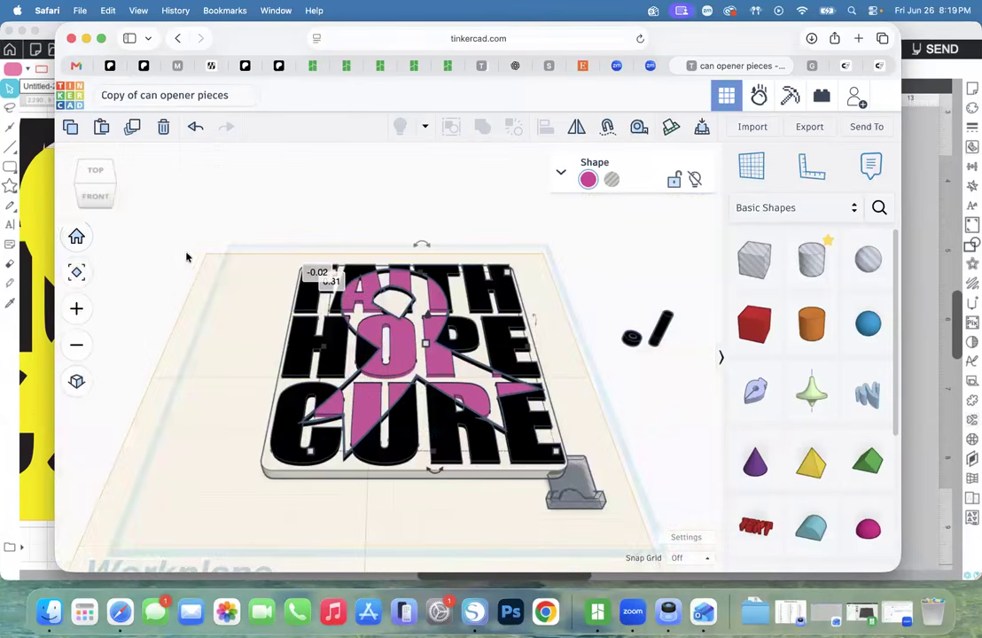
{"action": "left_click", "coordinate": [270, 240]}
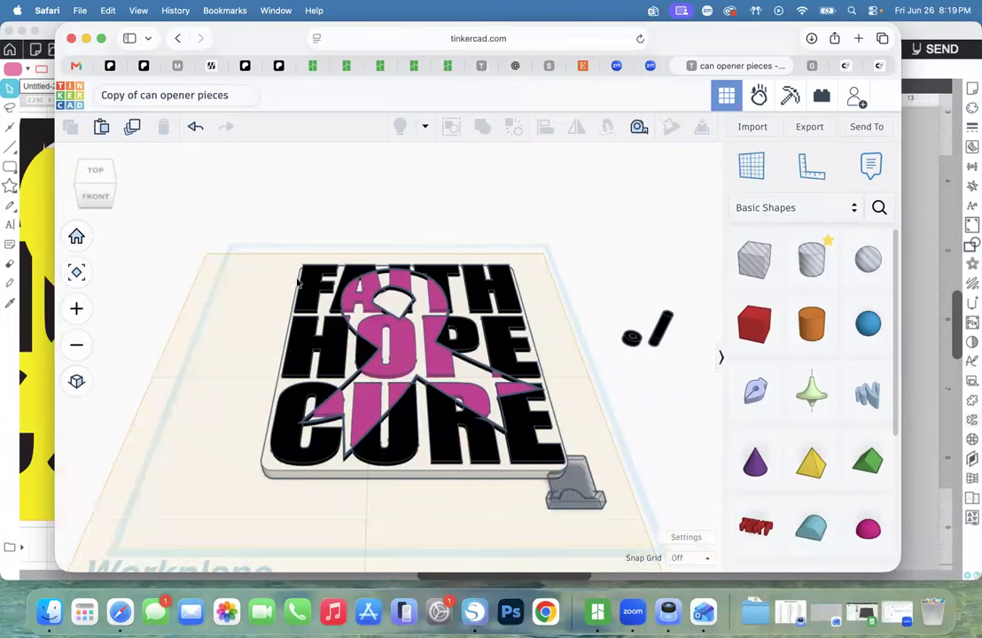
Bundle the back plate, lettering and ribbon pieces, and move the can opener cutout clear of the plate.
{"action": "left_click_drag", "start_coordinate": [247, 235], "coordinate": [452, 355]}
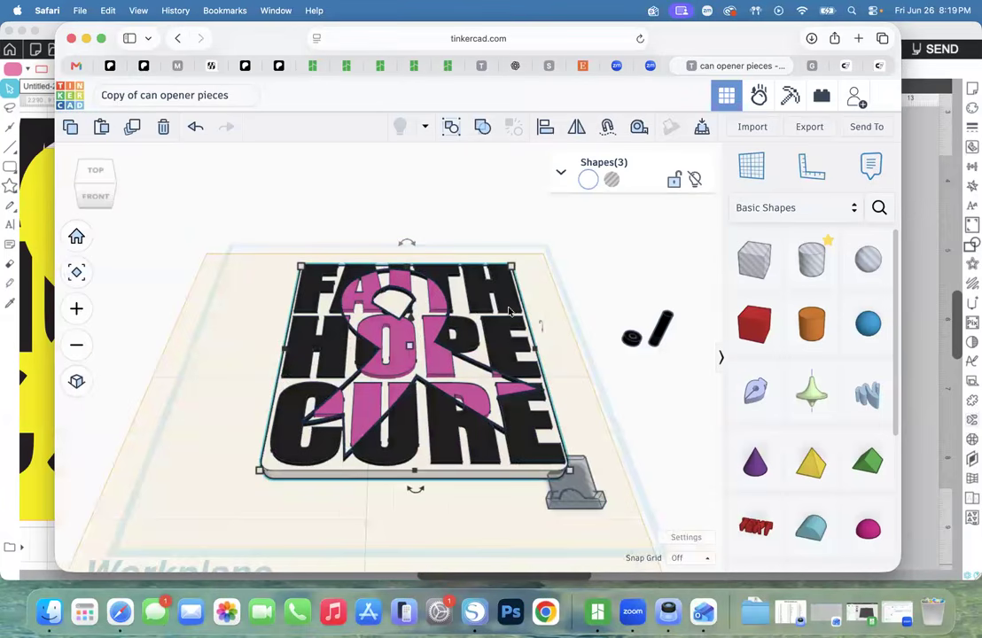
{"action": "left_click", "coordinate": [452, 129]}
{"action": "left_click_drag", "start_coordinate": [575, 501], "coordinate": [681, 466]}
{"action": "left_click", "coordinate": [431, 457]}
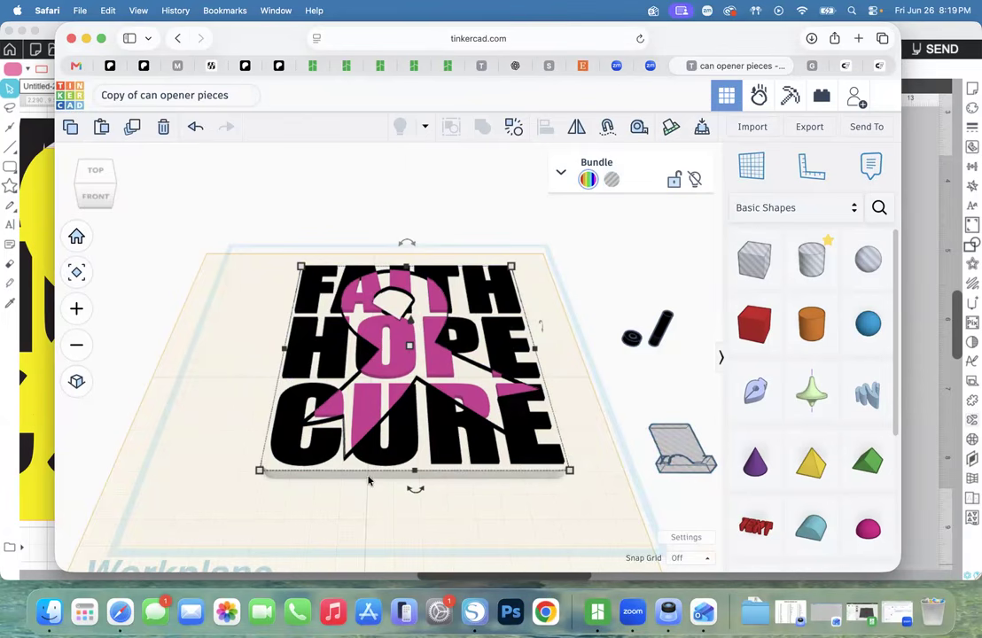
Try the can opener cutout at the middle of the plate's front edge, then move it off the plate.
{"action": "left_click_drag", "start_coordinate": [678, 454], "coordinate": [420, 463]}
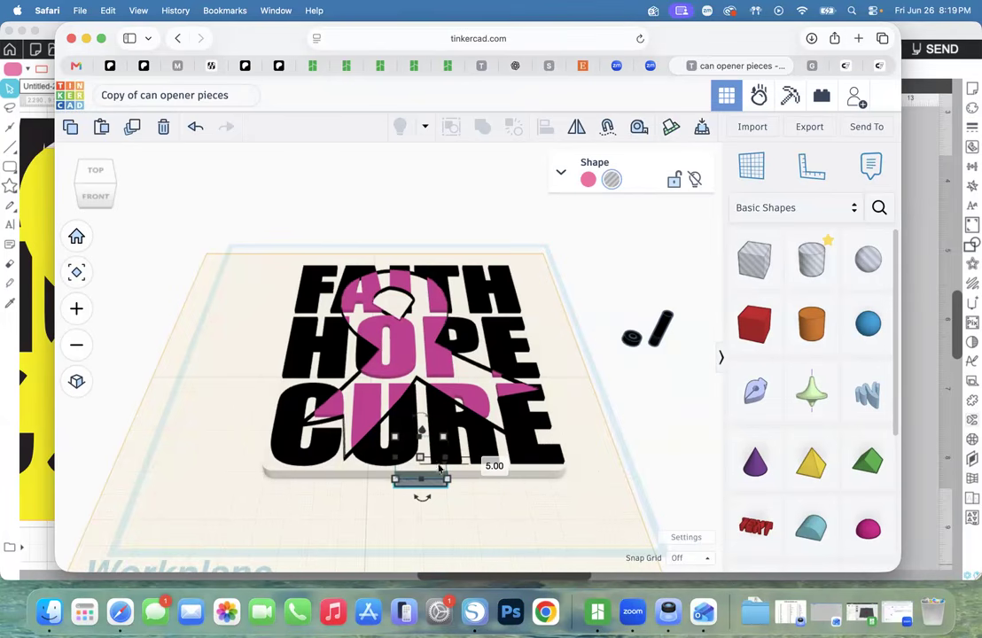
{"action": "mouse_move", "coordinate": [421, 498]}
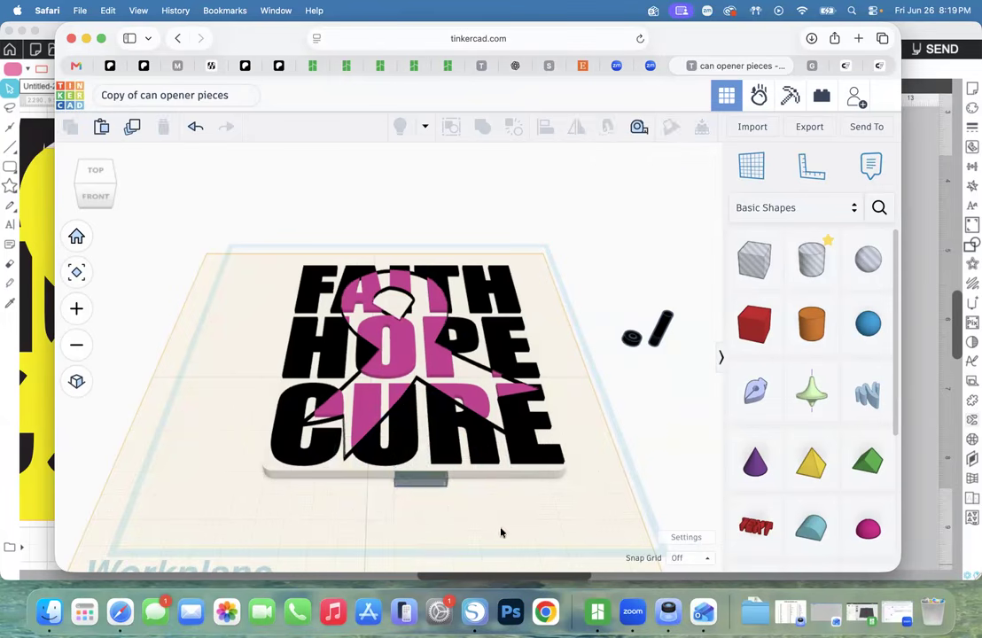
{"action": "left_click_drag", "start_coordinate": [422, 479], "coordinate": [612, 532]}
Shrink the bundled FAITH HOPE CURE plate to 40 mm wide and about 93 mm long.
{"action": "left_click", "coordinate": [487, 459]}
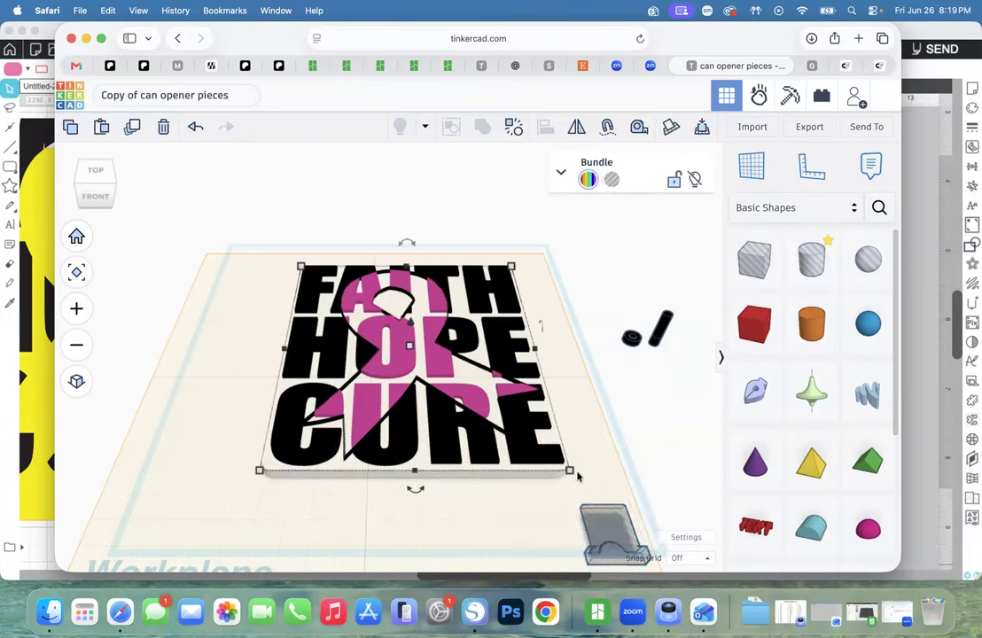
{"action": "left_click_drag", "start_coordinate": [570, 470], "coordinate": [426, 387]}
{"action": "left_click", "coordinate": [345, 444]}
{"action": "type", "text": "40"}
{"action": "key", "text": "Return"}
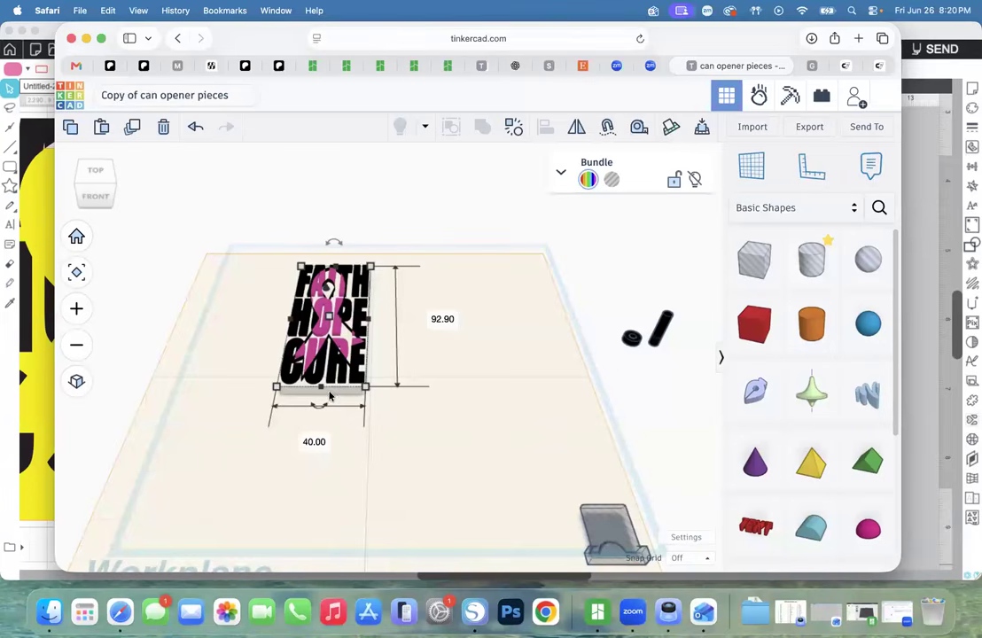
Move the can opener cutout beside the plate, try it turned a quarter turn, and rotate it back in front of the plate.
{"action": "left_click_drag", "start_coordinate": [609, 543], "coordinate": [411, 349]}
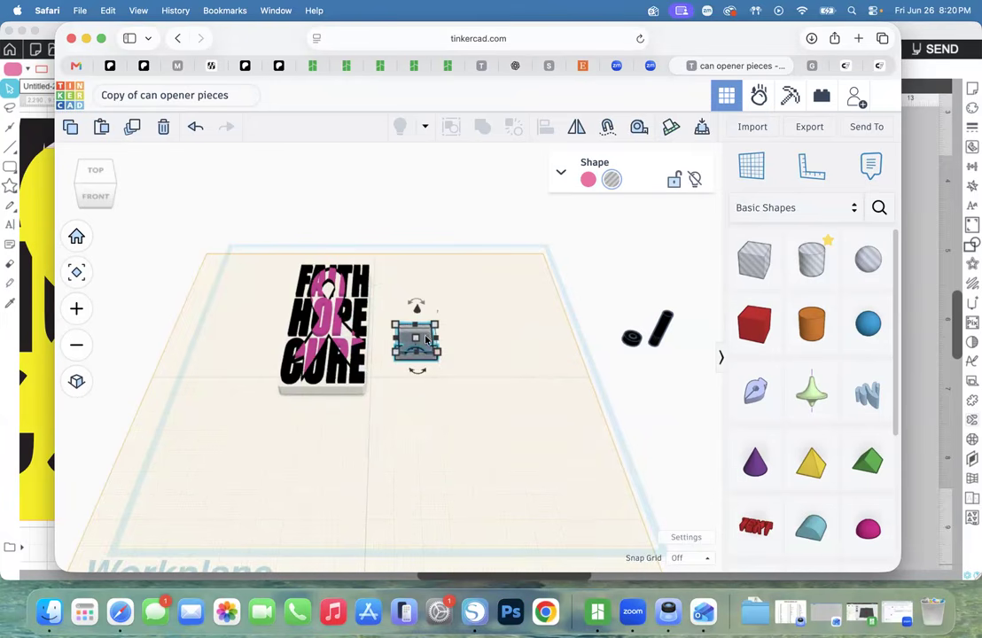
{"action": "left_click_drag", "start_coordinate": [417, 370], "coordinate": [363, 347]}
{"action": "left_click_drag", "start_coordinate": [438, 346], "coordinate": [442, 448]}
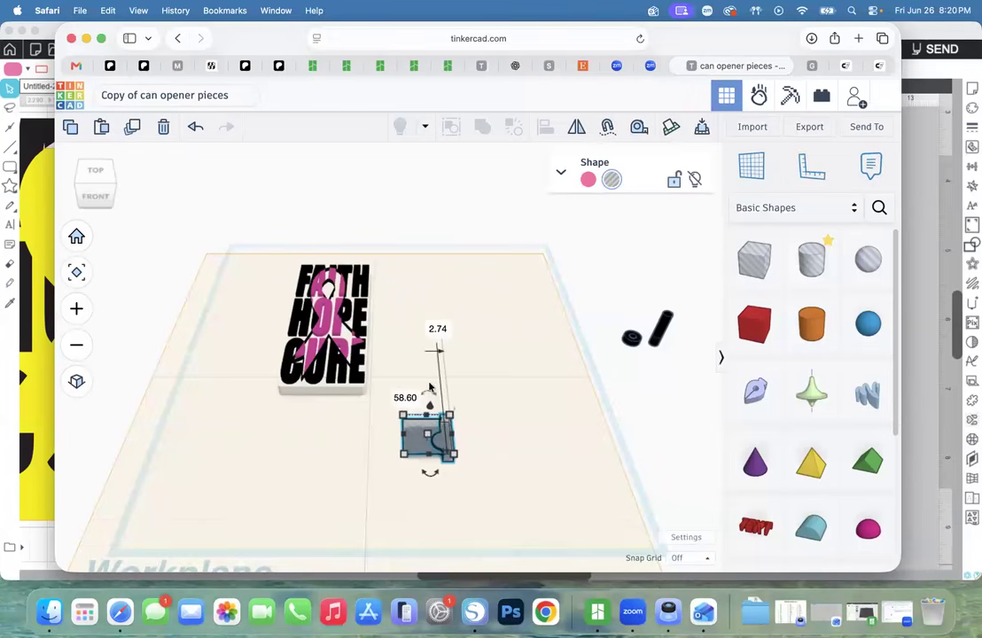
{"action": "left_click_drag", "start_coordinate": [431, 477], "coordinate": [314, 389]}
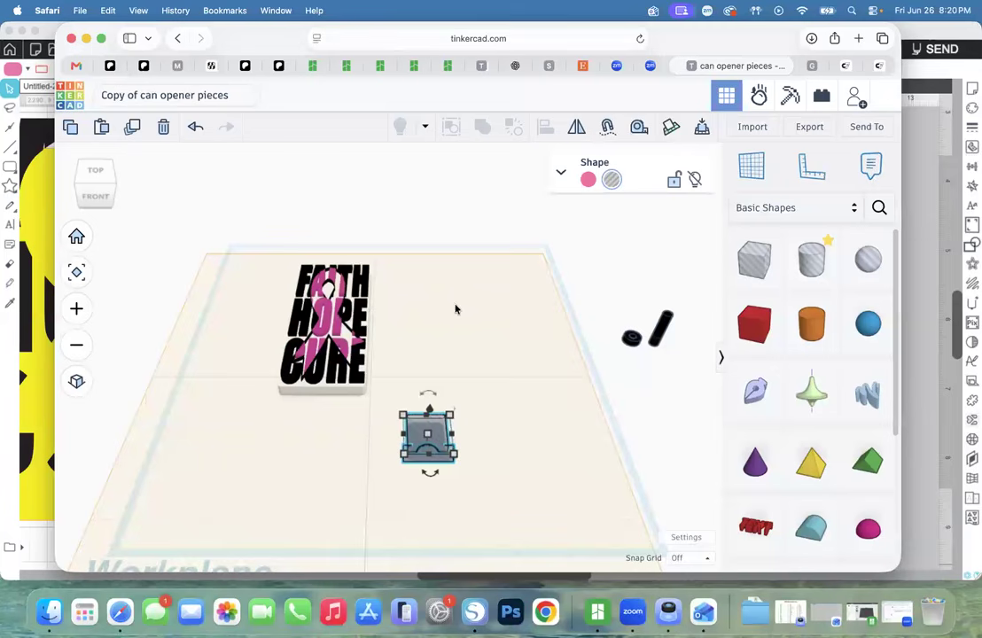
Set the bundled FAITH HOPE CURE plate's length to 75 mm while keeping it 40 mm wide.
{"action": "left_click", "coordinate": [96, 171]}
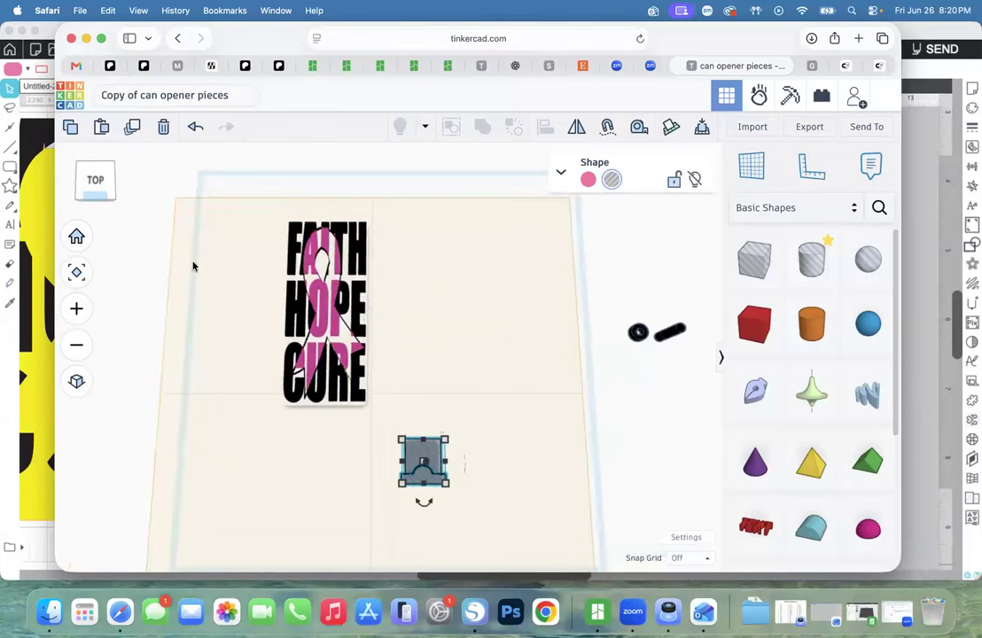
{"action": "left_click", "coordinate": [235, 266]}
{"action": "left_click_drag", "start_coordinate": [258, 215], "coordinate": [377, 325]}
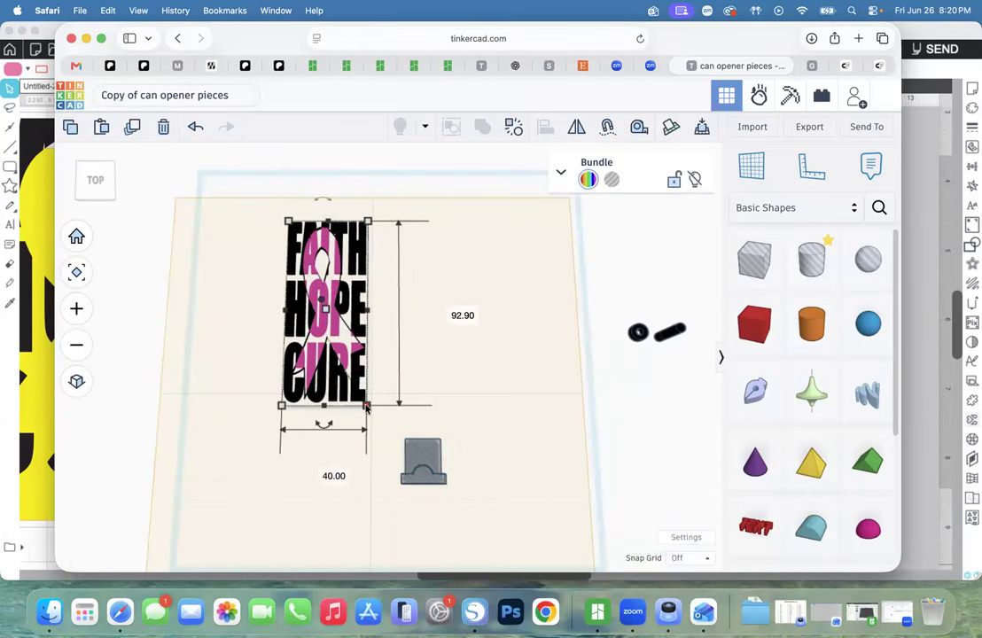
{"action": "left_click", "coordinate": [451, 310]}
{"action": "type", "text": "75"}
{"action": "key", "text": "Return"}
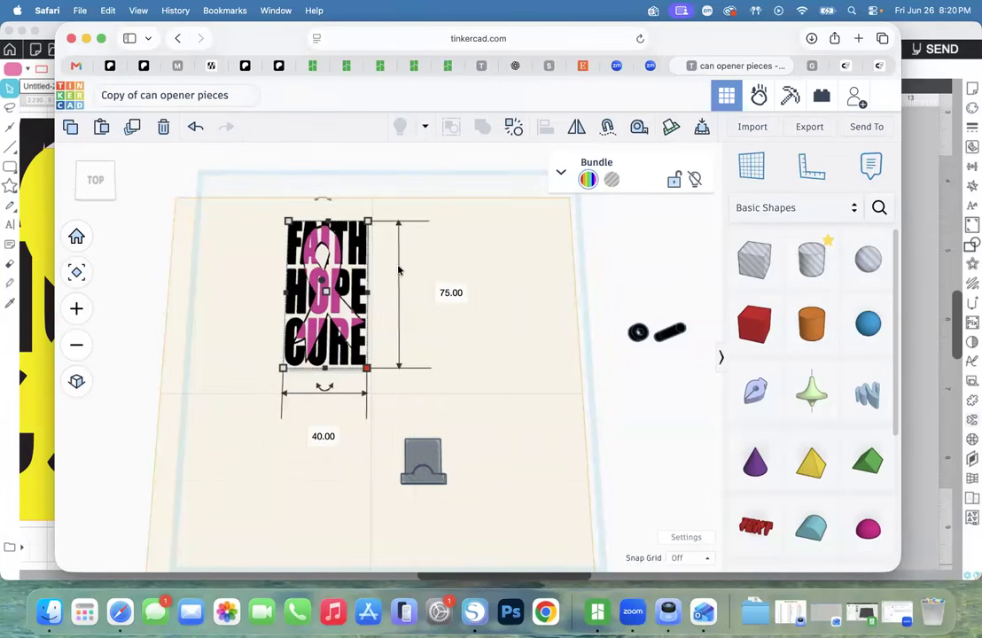
Move the can opener cutout alongside the plate and place it under the middle of the plate's front edge.
{"action": "left_click", "coordinate": [391, 453]}
{"action": "left_click_drag", "start_coordinate": [405, 458], "coordinate": [359, 456]}
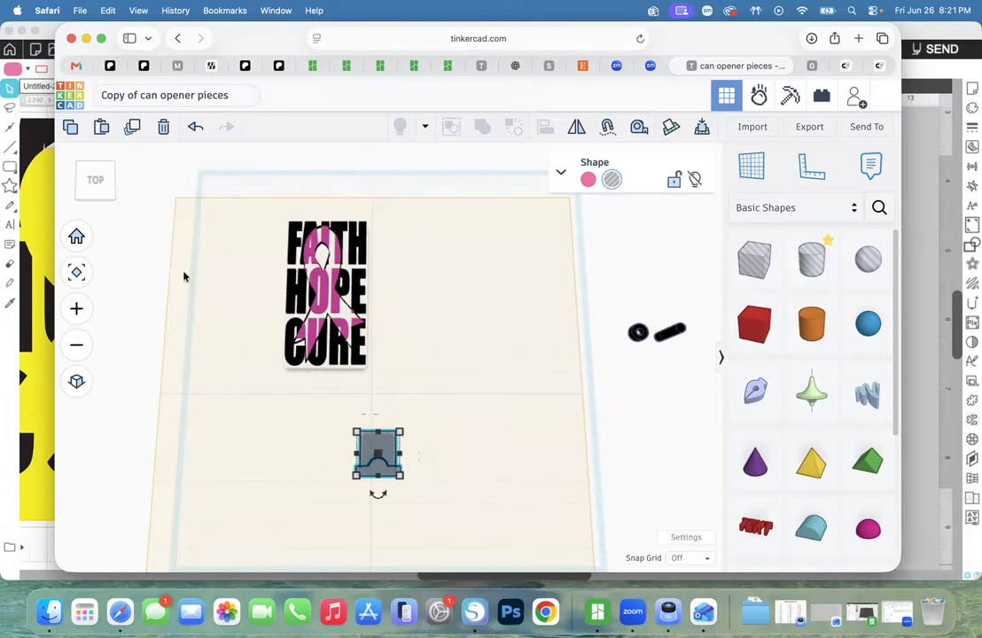
{"action": "left_click", "coordinate": [364, 330]}
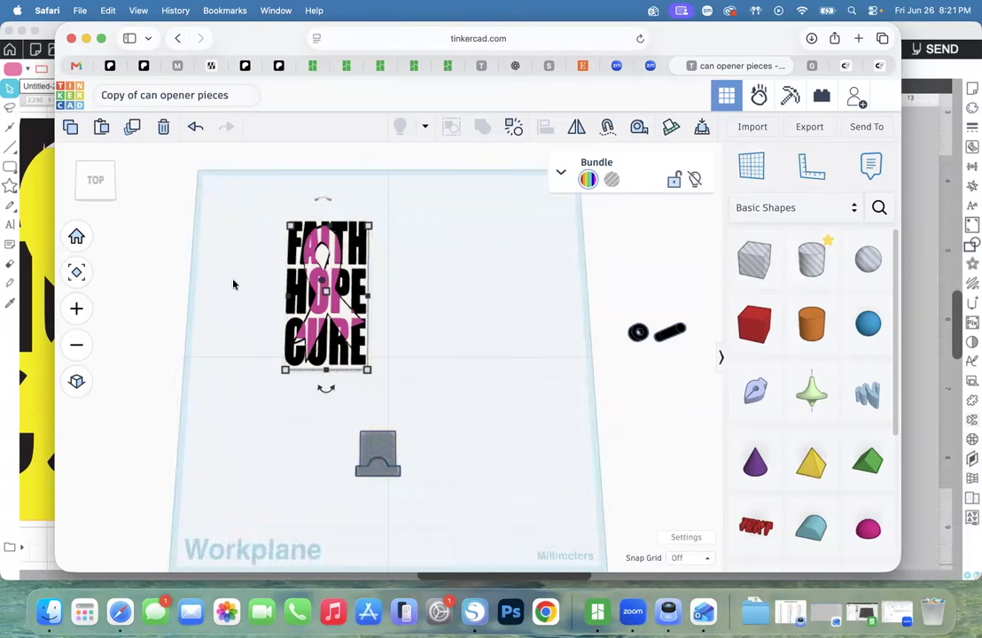
{"action": "left_click", "coordinate": [76, 272]}
{"action": "scroll", "coordinate": [217, 406], "scroll_direction": "down", "scroll_amount": 2}
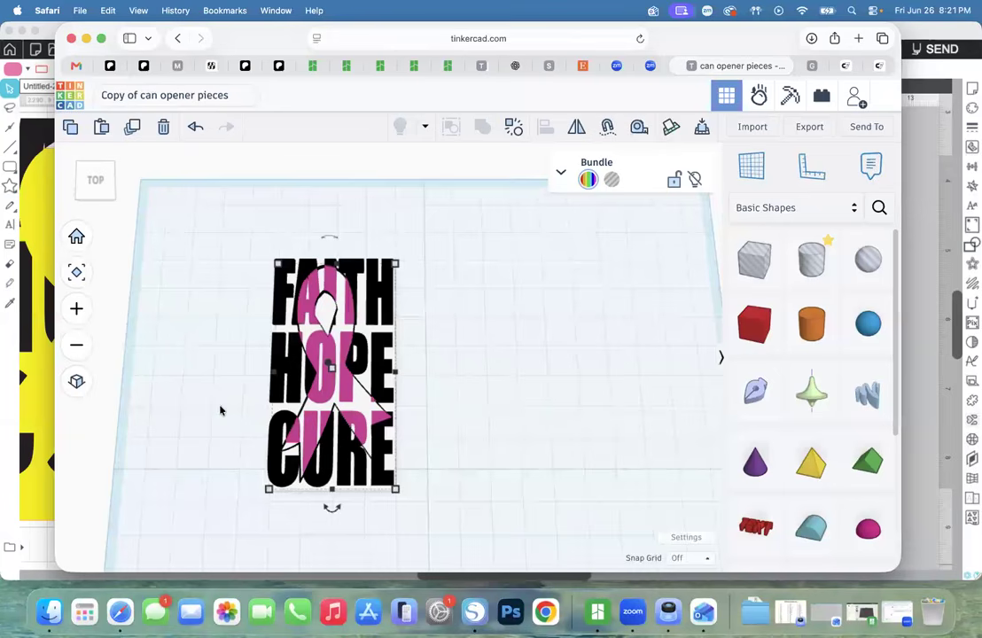
{"action": "scroll", "coordinate": [439, 532], "scroll_direction": "down", "scroll_amount": 2}
{"action": "left_click_drag", "start_coordinate": [428, 562], "coordinate": [450, 468]}
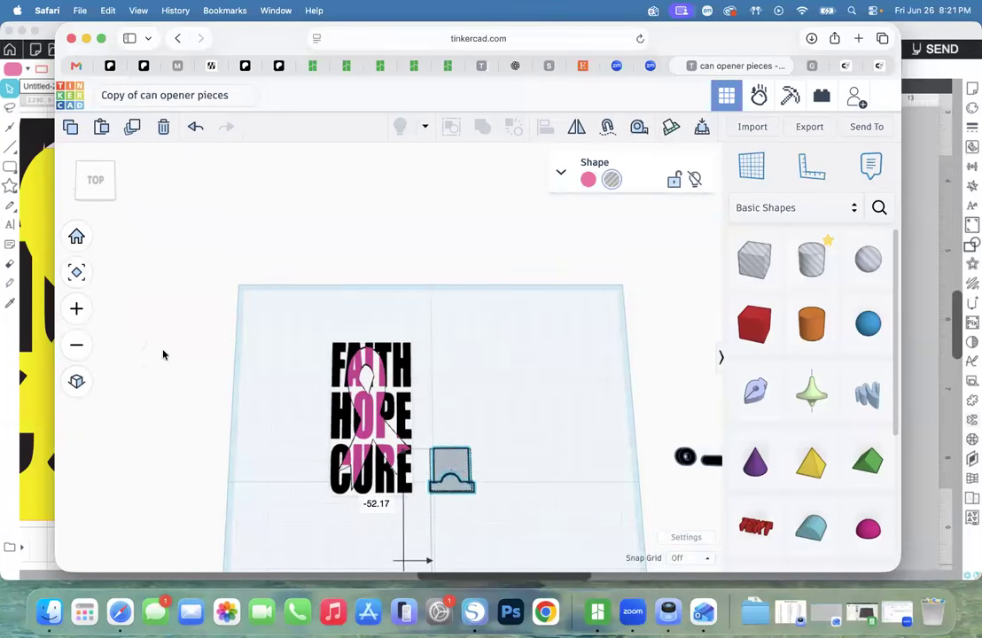
{"action": "left_click_drag", "start_coordinate": [306, 321], "coordinate": [335, 355]}
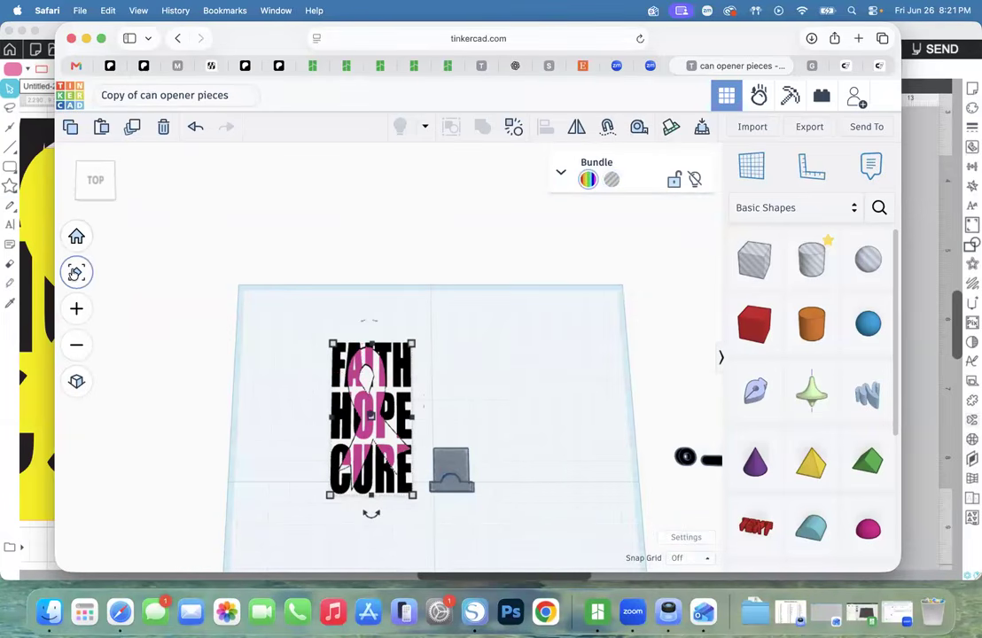
{"action": "left_click", "coordinate": [76, 272]}
{"action": "left_click", "coordinate": [97, 187]}
{"action": "left_click", "coordinate": [97, 191]}
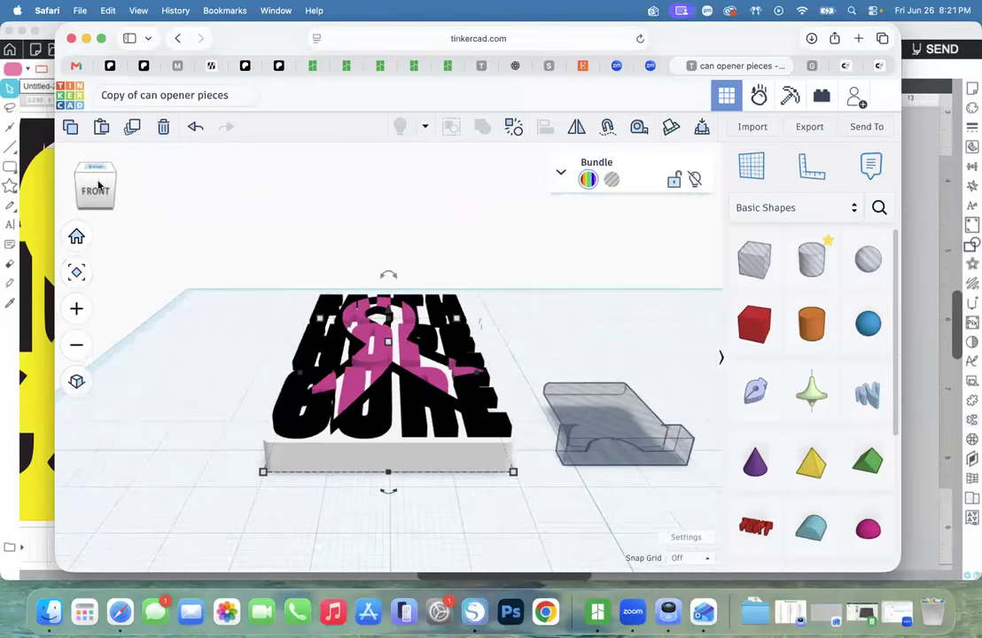
{"action": "left_click_drag", "start_coordinate": [638, 448], "coordinate": [403, 471]}
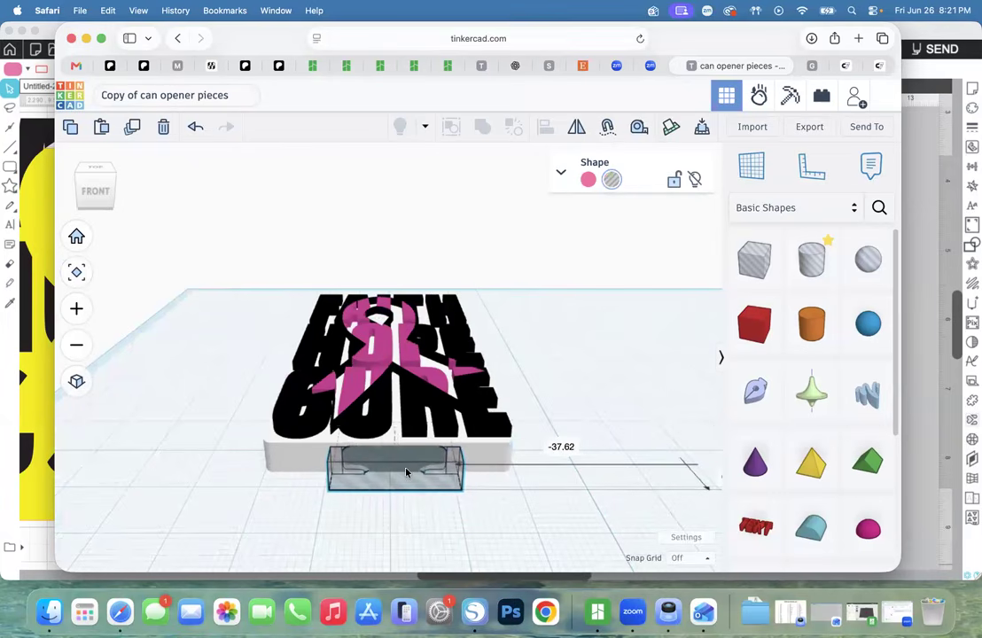
Align the can opener cutout and the plate on their centres, both across the width and vertically.
{"action": "left_click", "coordinate": [541, 525]}
{"action": "key", "text": "super+a"}
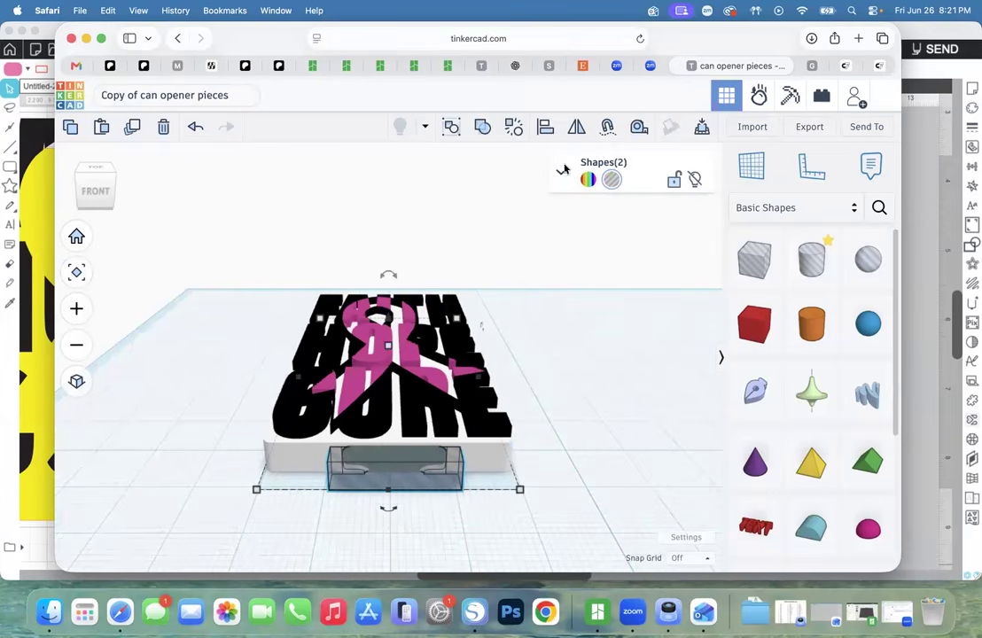
{"action": "left_click", "coordinate": [389, 505]}
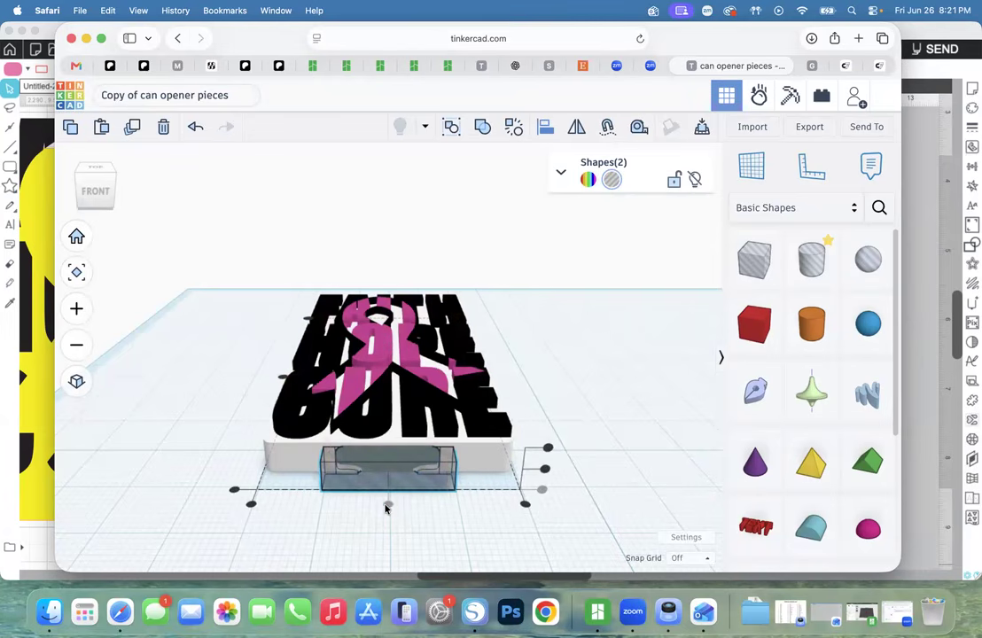
{"action": "left_click", "coordinate": [545, 469]}
Pull the can opener cutout forward from beneath the plate until only its rear end overlaps the front edge.
{"action": "left_click", "coordinate": [99, 192]}
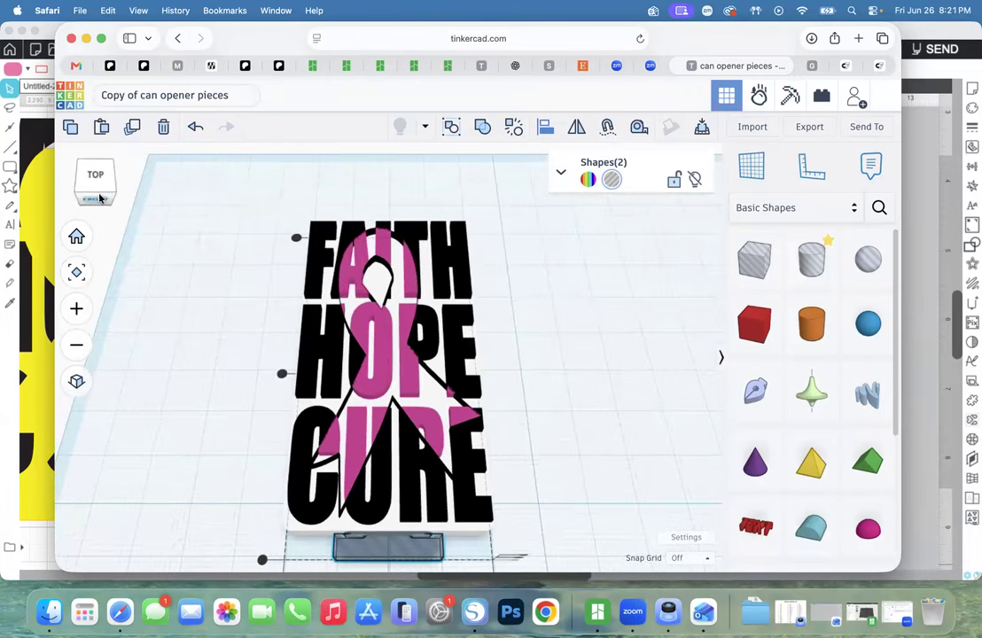
{"action": "left_click", "coordinate": [206, 374]}
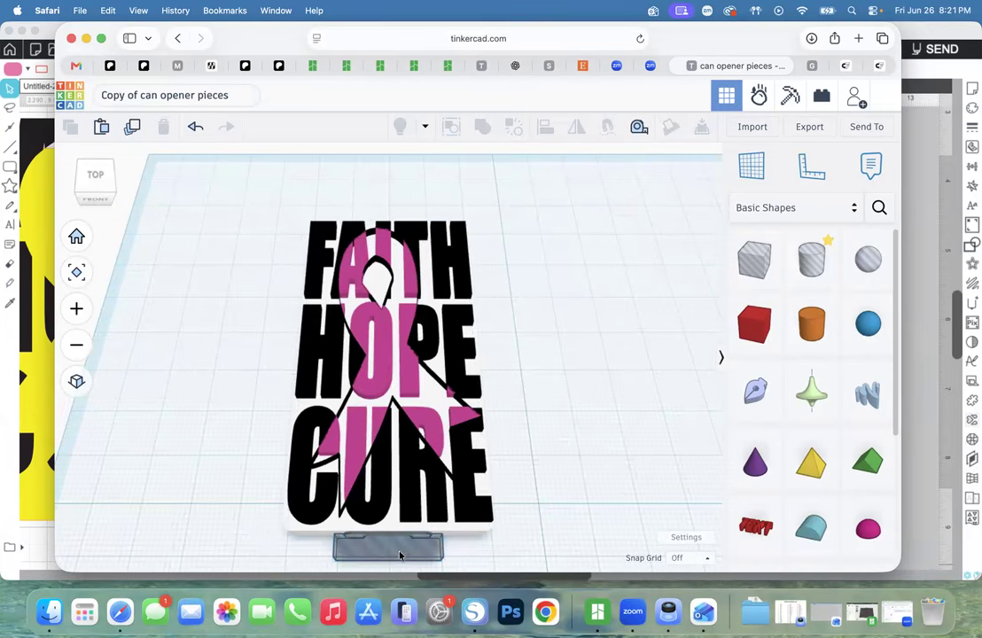
{"action": "mouse_move", "coordinate": [400, 554]}
{"action": "left_mouse_down"}
{"action": "mouse_move", "coordinate": [422, 538]}
{"action": "mouse_move", "coordinate": [406, 558]}
{"action": "mouse_move", "coordinate": [405, 548]}
{"action": "left_mouse_up"}
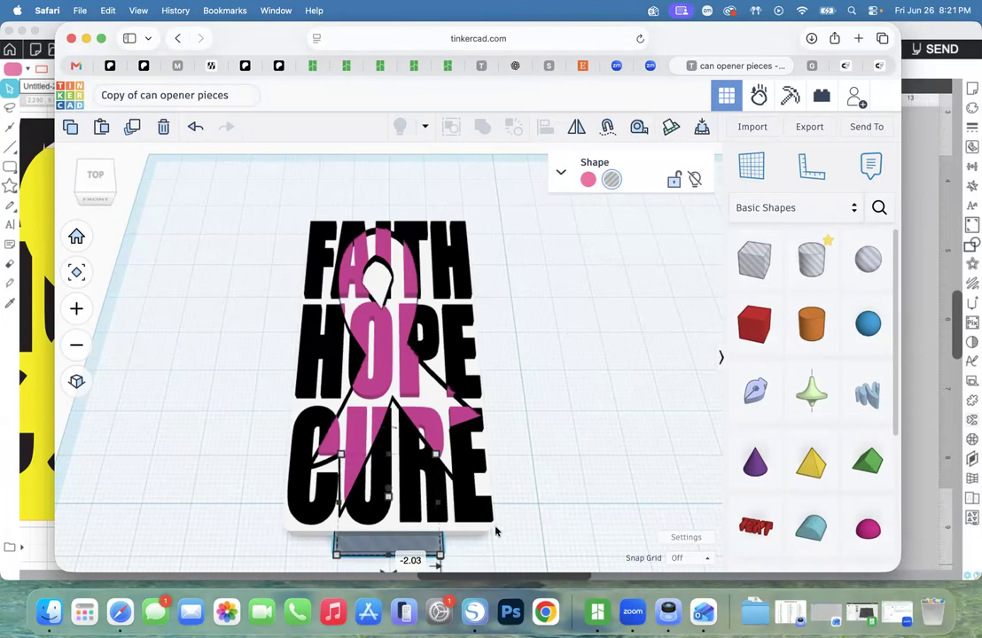
{"action": "left_click_drag", "start_coordinate": [372, 548], "coordinate": [370, 543]}
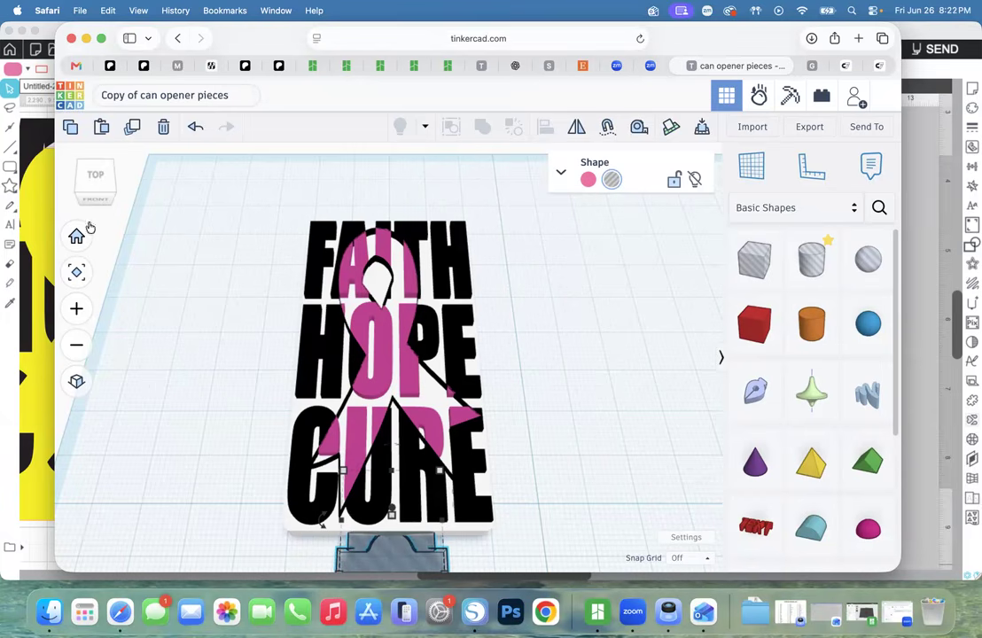
{"action": "left_click", "coordinate": [104, 194]}
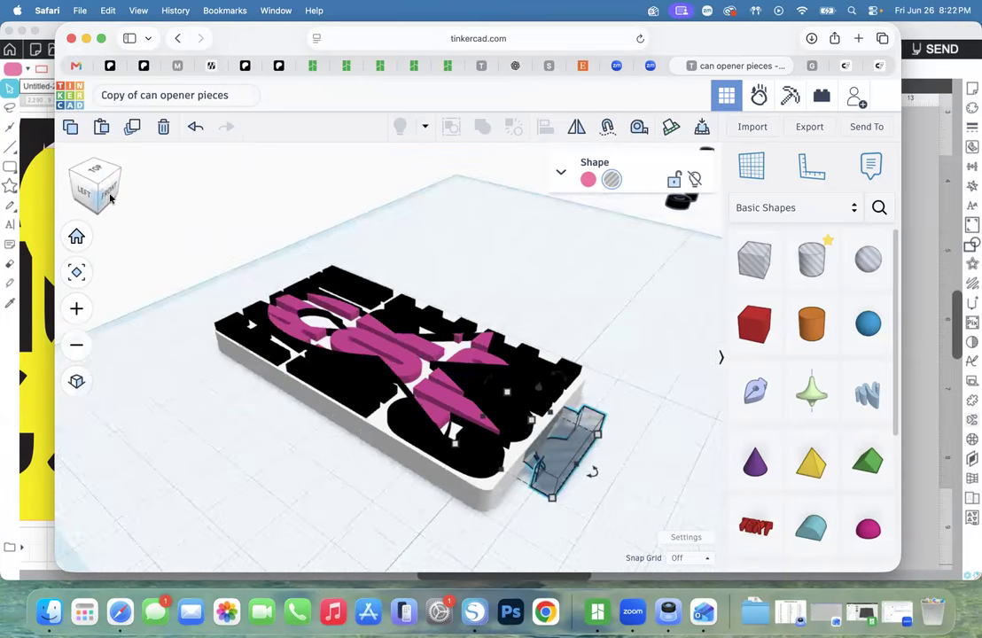
{"action": "left_click", "coordinate": [106, 190]}
{"action": "left_click_drag", "start_coordinate": [109, 196], "coordinate": [149, 191]}
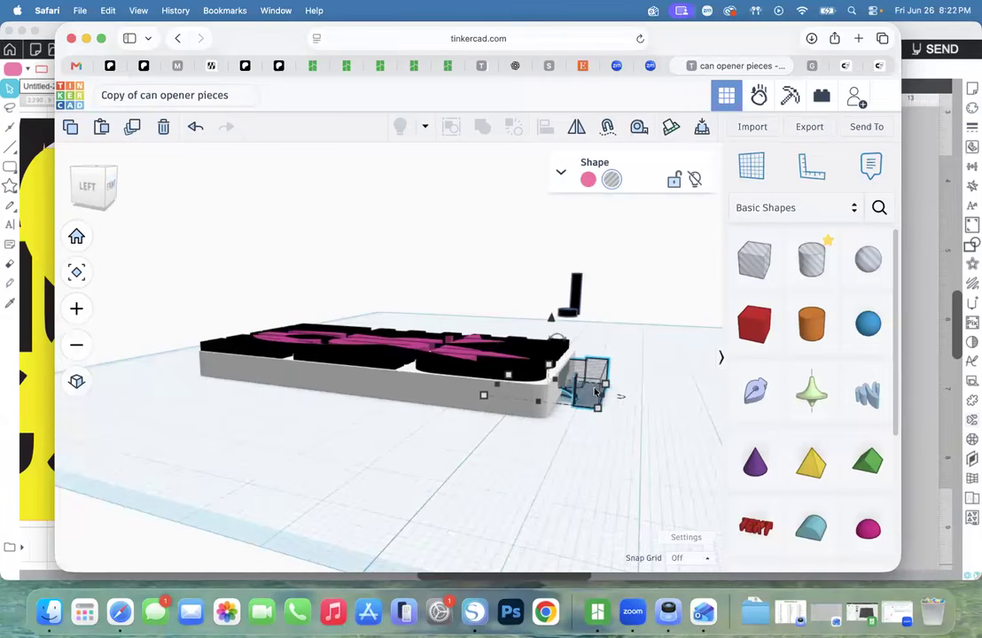
{"action": "left_click_drag", "start_coordinate": [611, 396], "coordinate": [709, 413]}
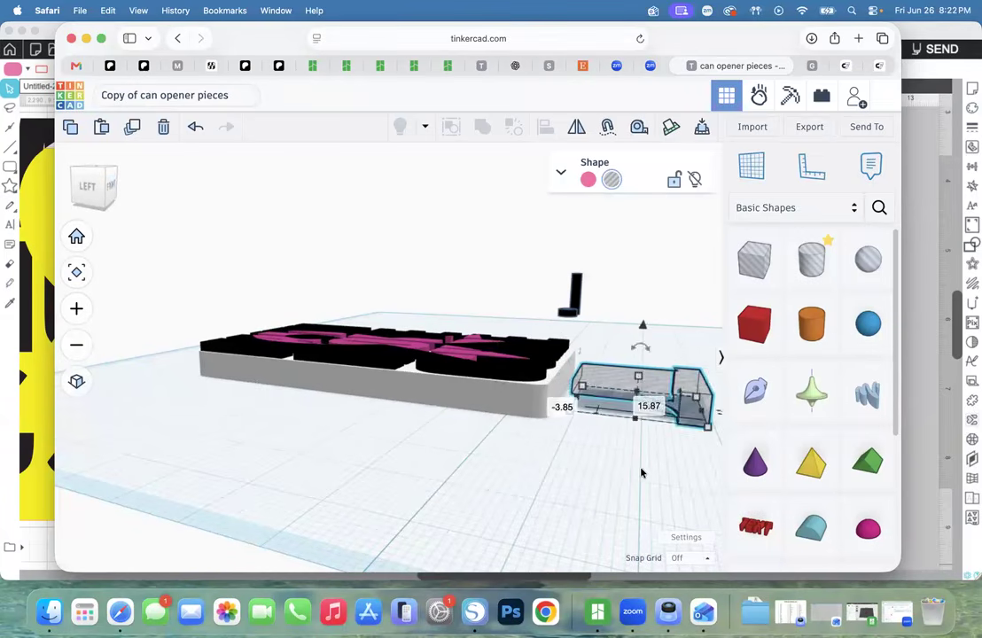
{"action": "left_click", "coordinate": [643, 471]}
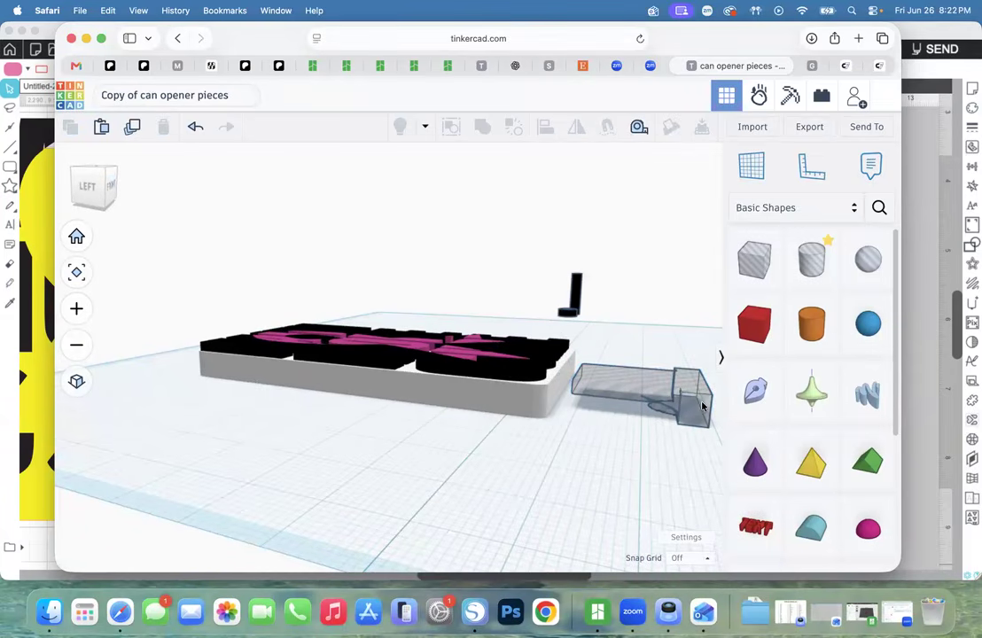
{"action": "left_click_drag", "start_coordinate": [668, 409], "coordinate": [697, 412]}
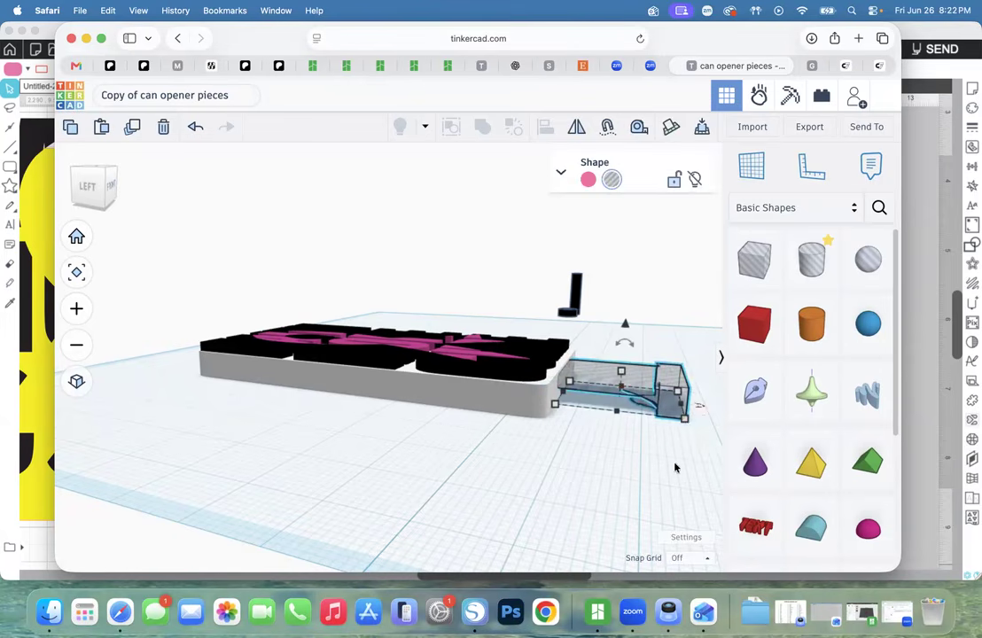
{"action": "left_click", "coordinate": [673, 529]}
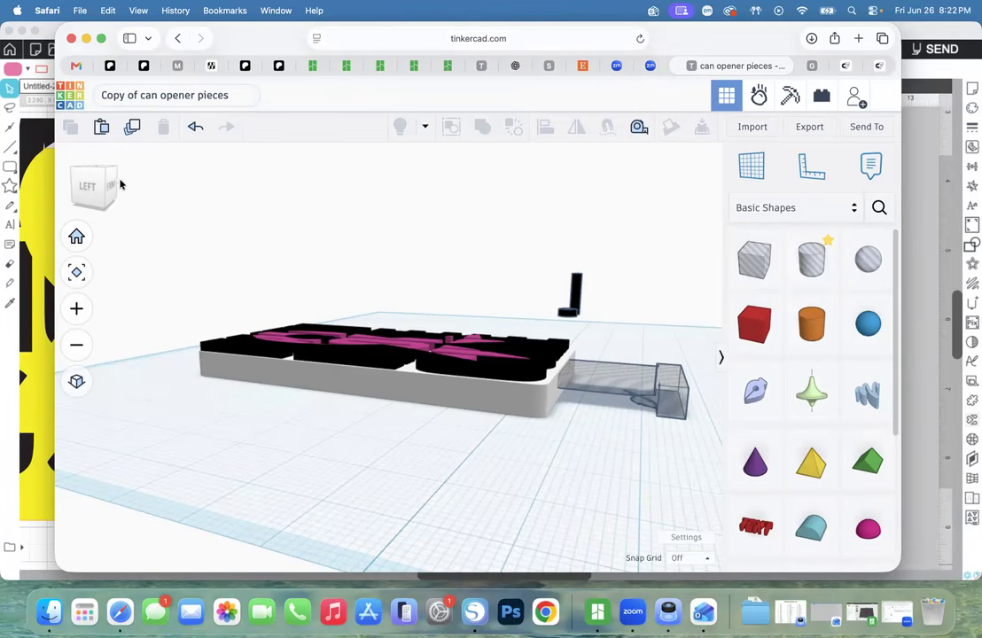
Slide the can opener cutout back into the plate's front edge, leaving only its wide front lip protruding.
{"action": "left_click", "coordinate": [94, 170]}
{"action": "left_click", "coordinate": [98, 197]}
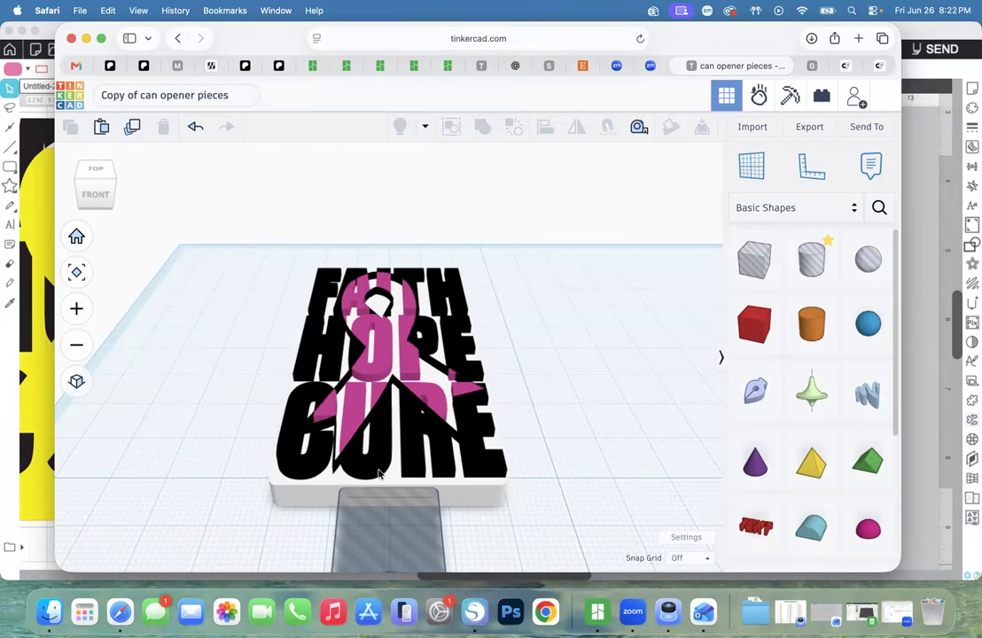
{"action": "left_click", "coordinate": [398, 529]}
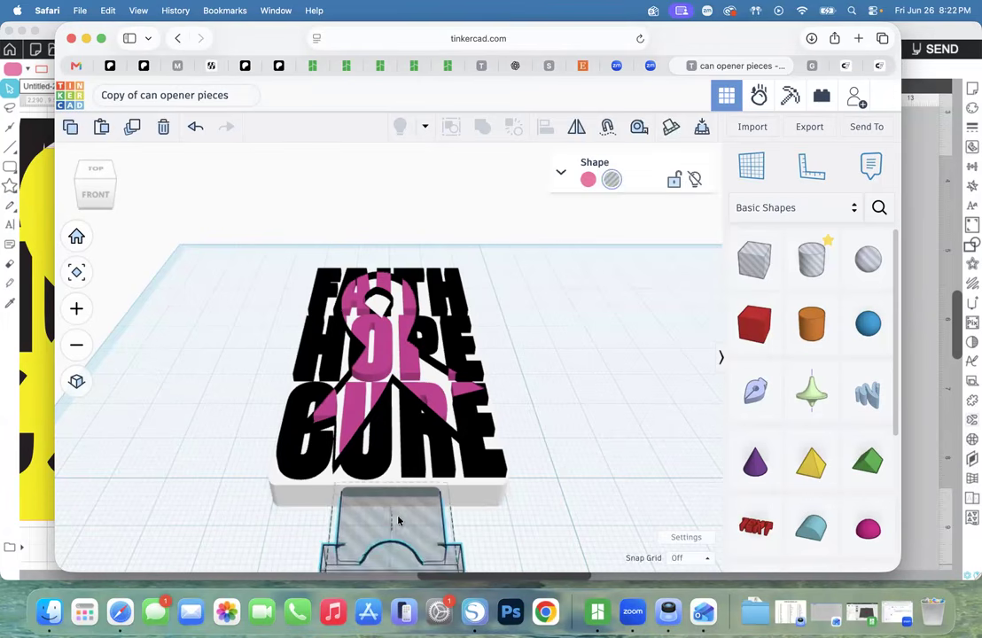
{"action": "left_click", "coordinate": [433, 425]}
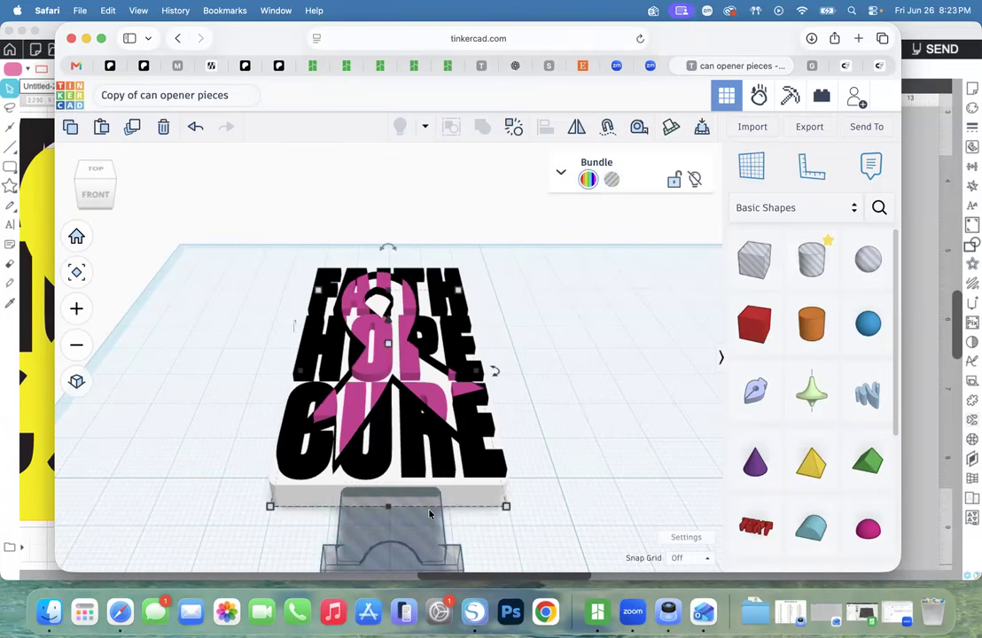
{"action": "scroll", "coordinate": [472, 518], "scroll_direction": "down", "scroll_amount": 4}
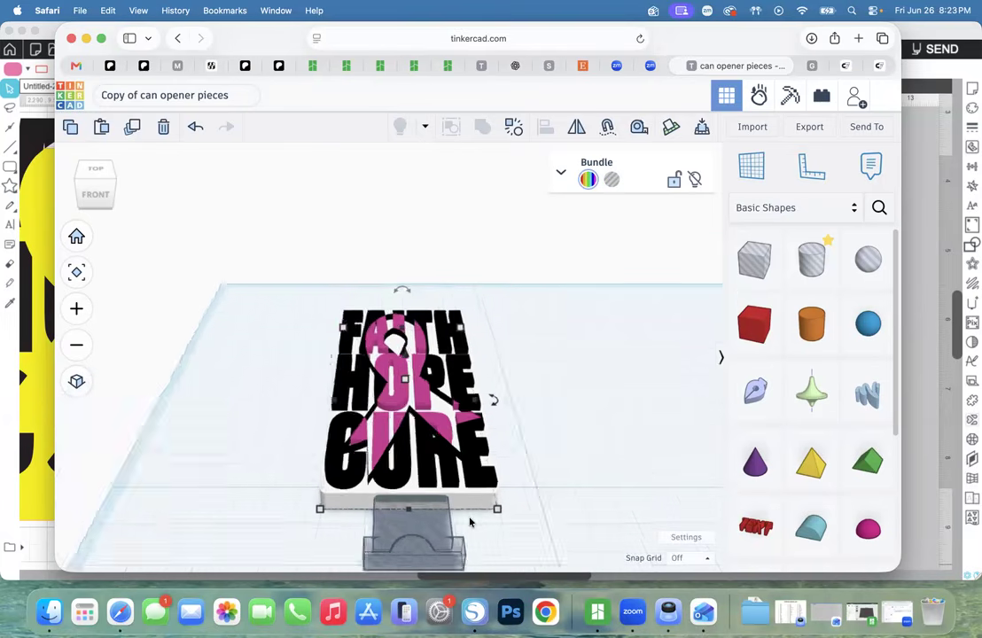
{"action": "left_click", "coordinate": [543, 539]}
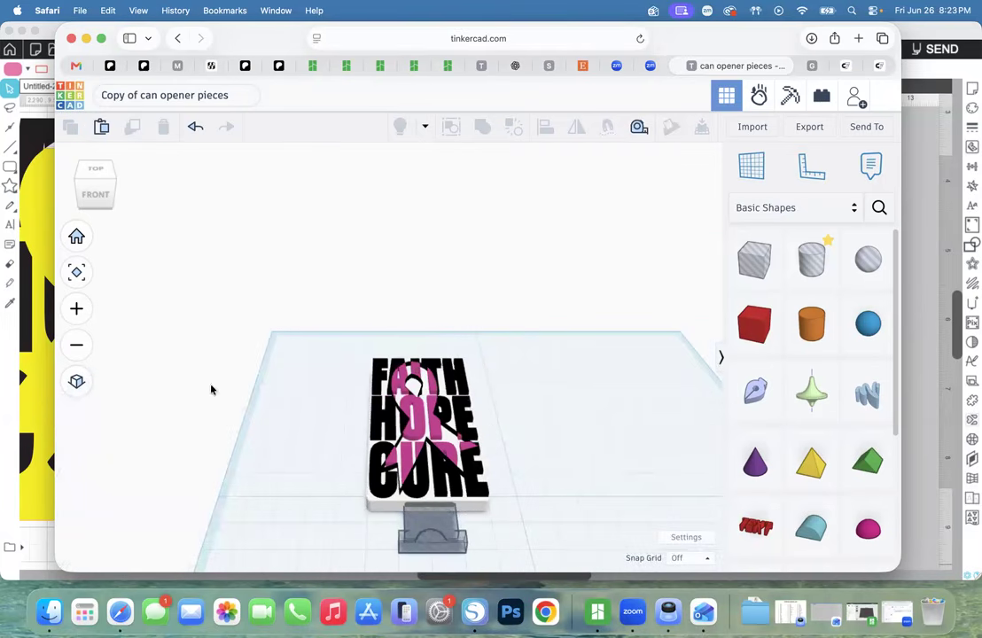
{"action": "left_click", "coordinate": [444, 427]}
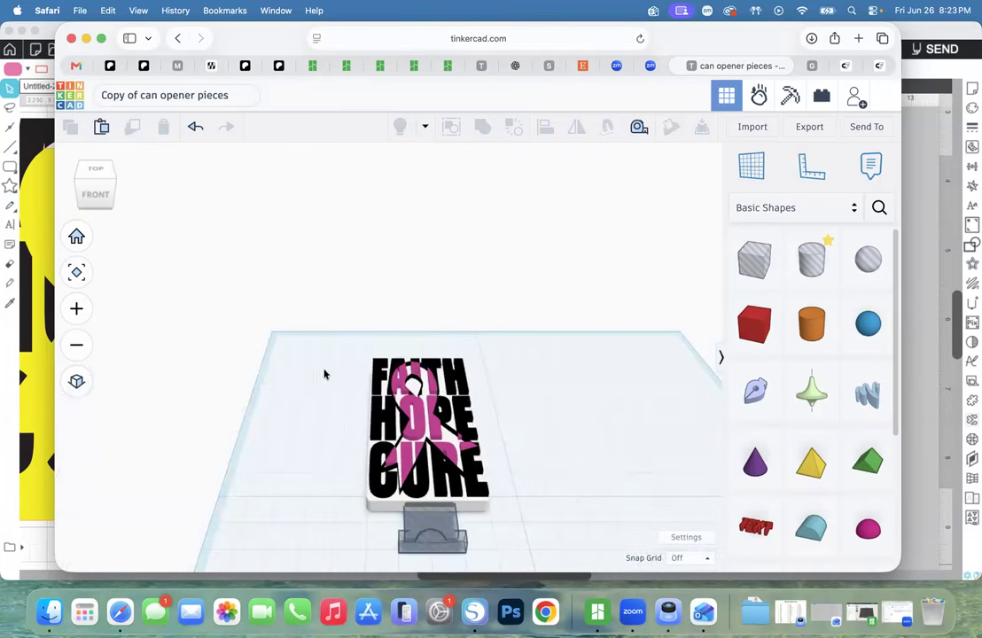
{"action": "left_click", "coordinate": [74, 277]}
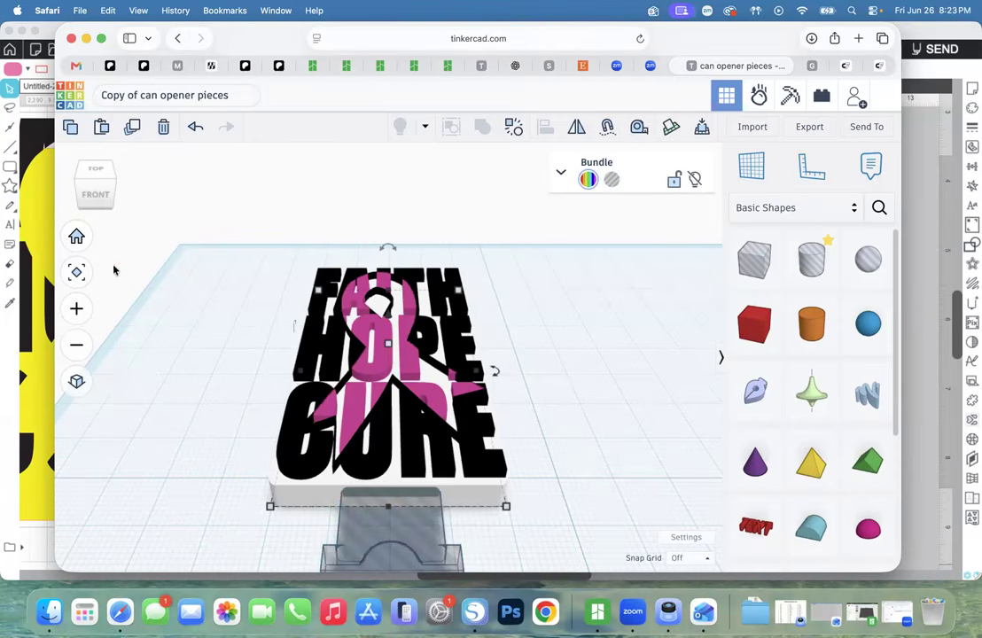
{"action": "left_click", "coordinate": [102, 188]}
{"action": "scroll", "coordinate": [270, 346], "scroll_direction": "down", "scroll_amount": 3}
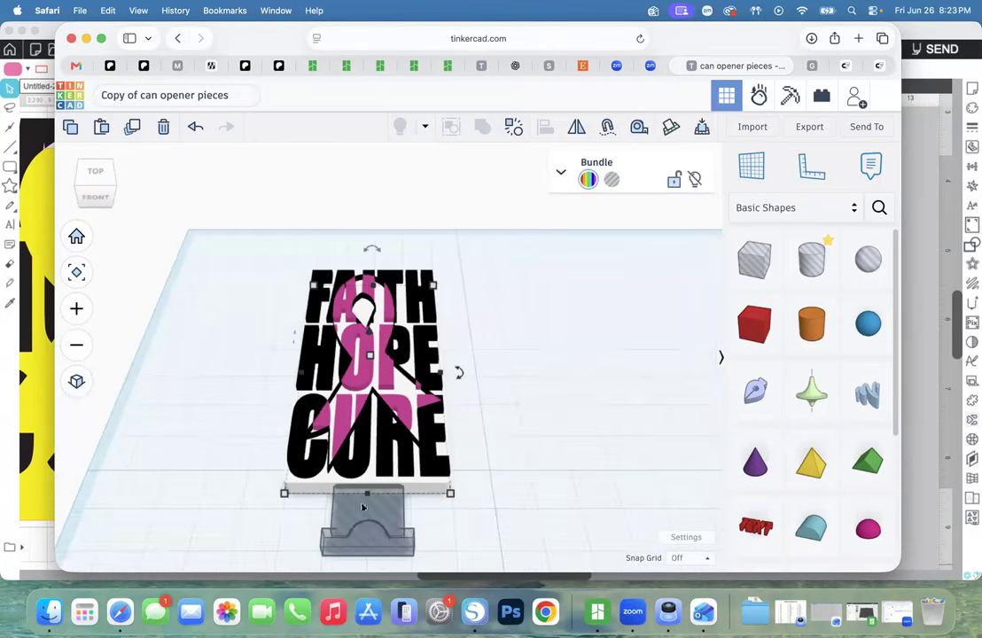
{"action": "left_click_drag", "start_coordinate": [368, 538], "coordinate": [369, 495]}
Select the FAITH HOPE CURE plate together with the can opener cutout and combine them with Union Group.
{"action": "left_click", "coordinate": [480, 548]}
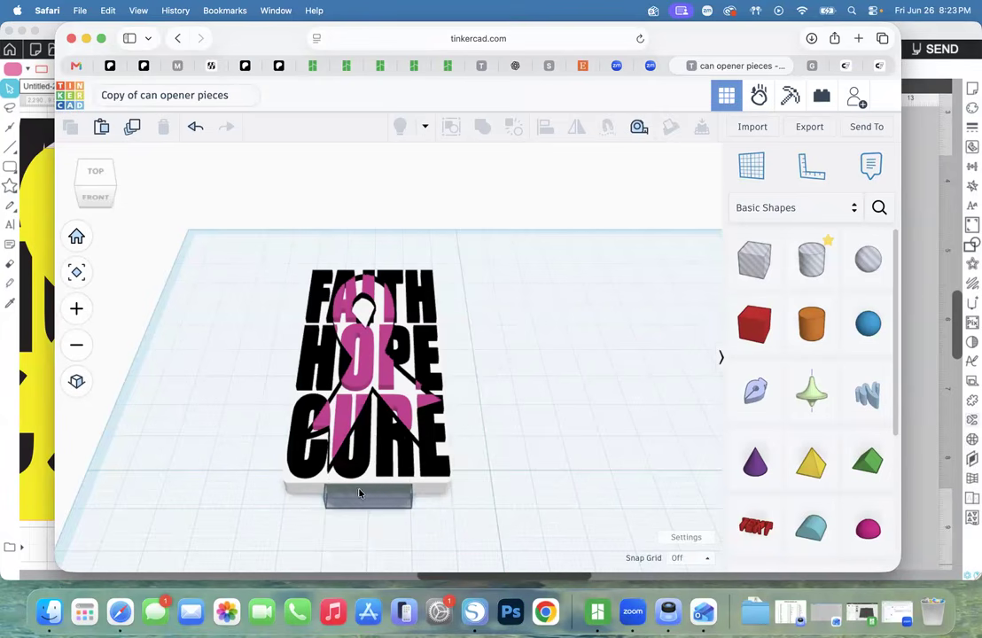
{"action": "left_click_drag", "start_coordinate": [474, 544], "coordinate": [346, 481]}
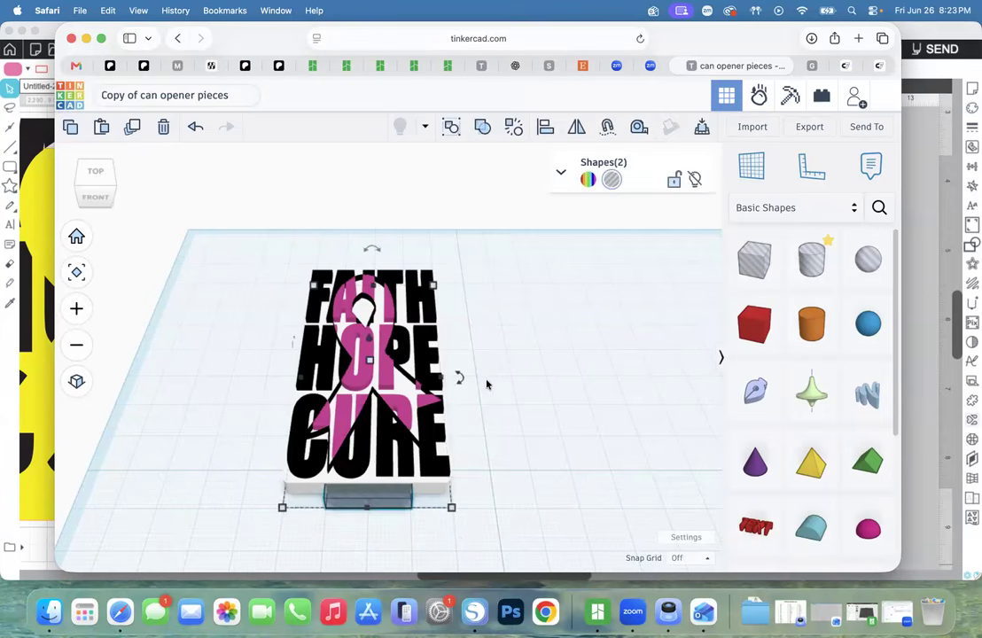
{"action": "left_click", "coordinate": [483, 129]}
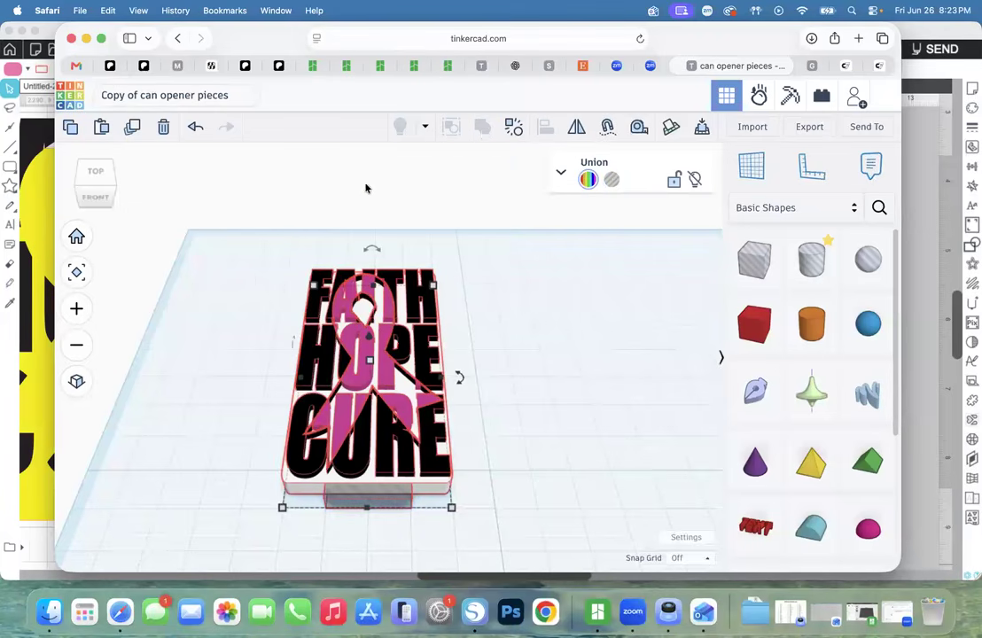
Turn the combined plate into a hole and examine the opener slot's depth and profile inside it from the side and front.
{"action": "left_click", "coordinate": [95, 196]}
{"action": "left_click_drag", "start_coordinate": [99, 186], "coordinate": [109, 184]}
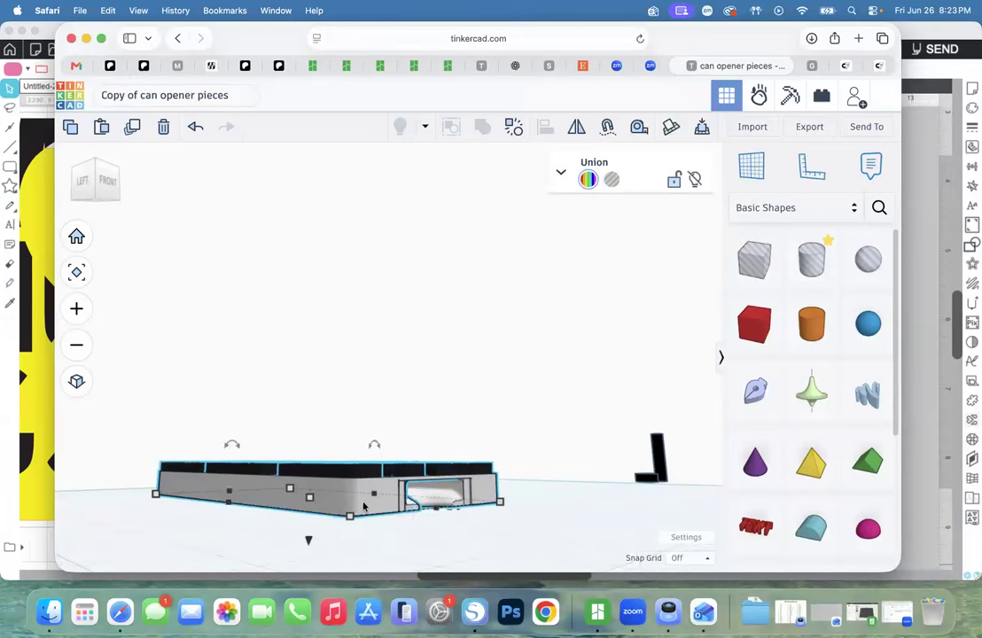
{"action": "left_click", "coordinate": [611, 180]}
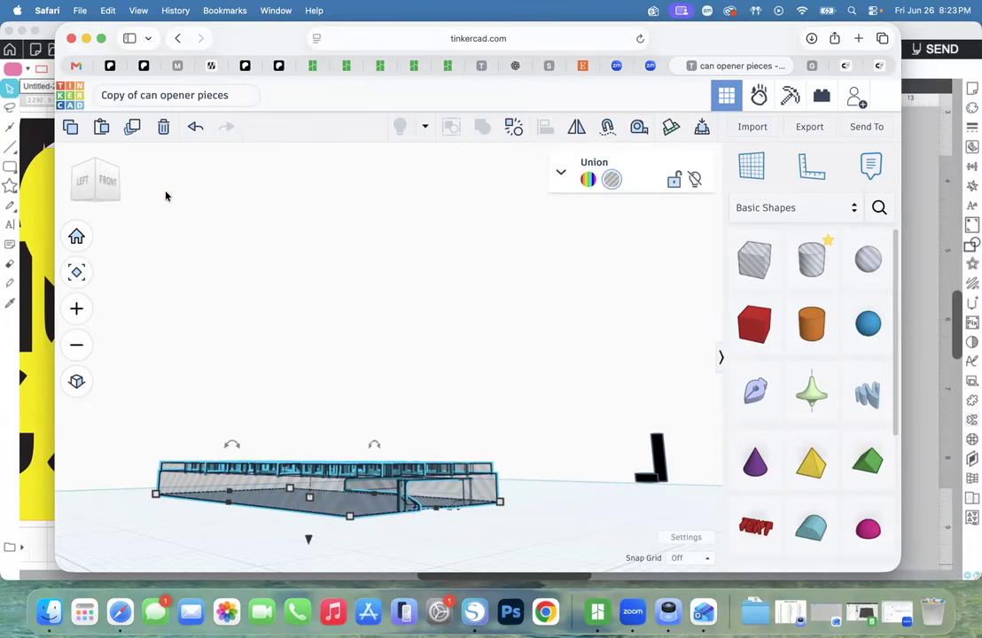
{"action": "left_click", "coordinate": [94, 190]}
{"action": "left_click_drag", "start_coordinate": [93, 189], "coordinate": [110, 184]}
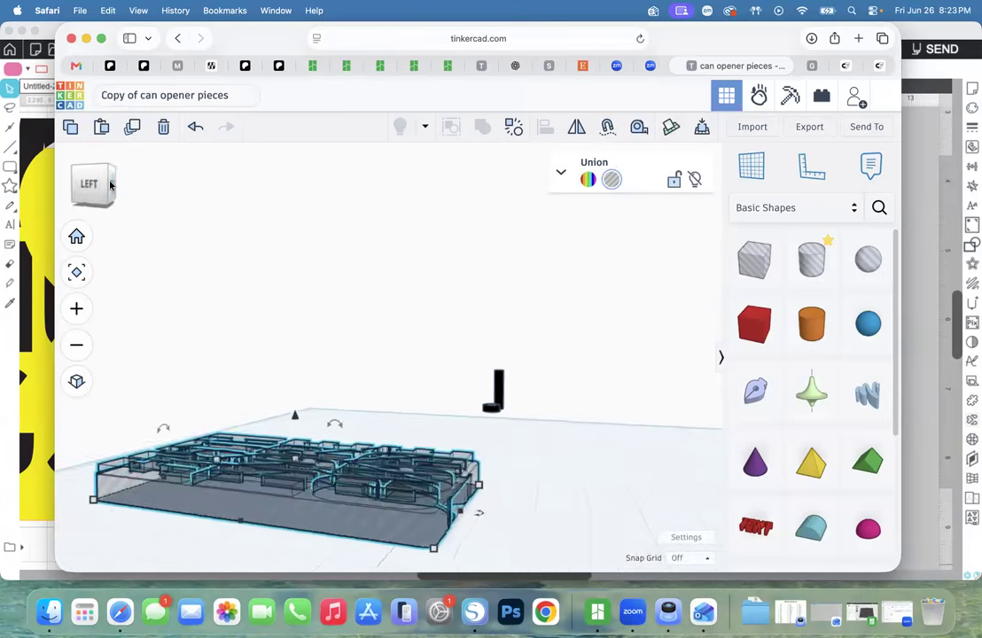
{"action": "left_click", "coordinate": [110, 185]}
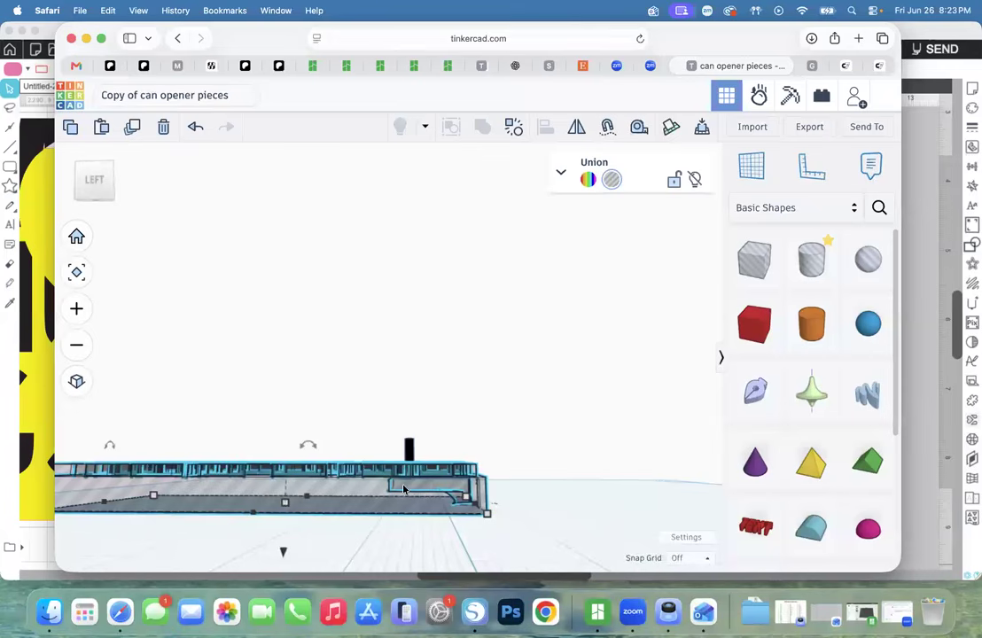
{"action": "left_click", "coordinate": [78, 311]}
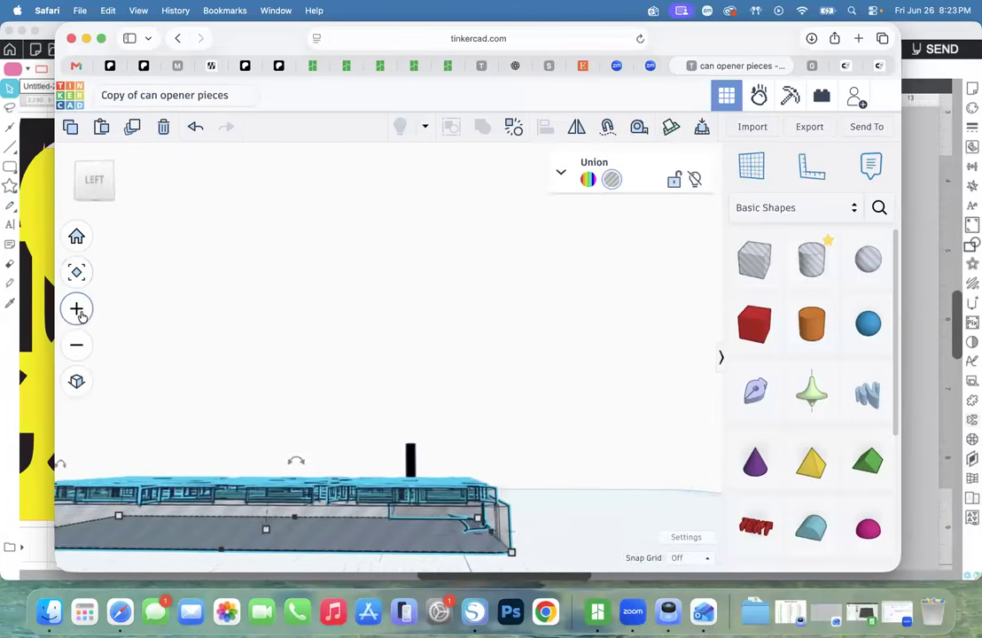
{"action": "left_click", "coordinate": [77, 272]}
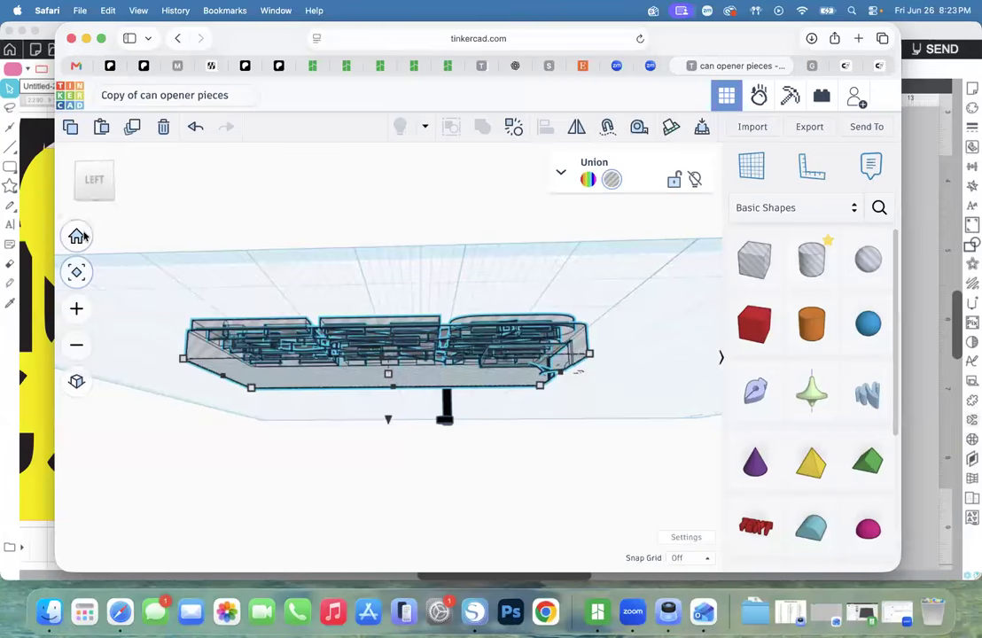
{"action": "left_click_drag", "start_coordinate": [98, 197], "coordinate": [94, 219]}
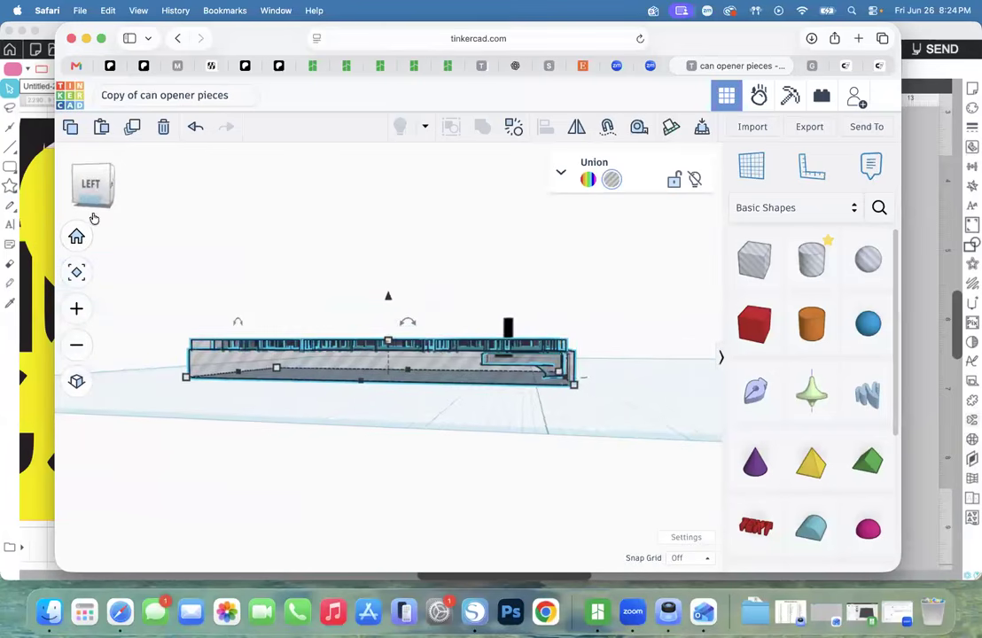
{"action": "left_click", "coordinate": [77, 308]}
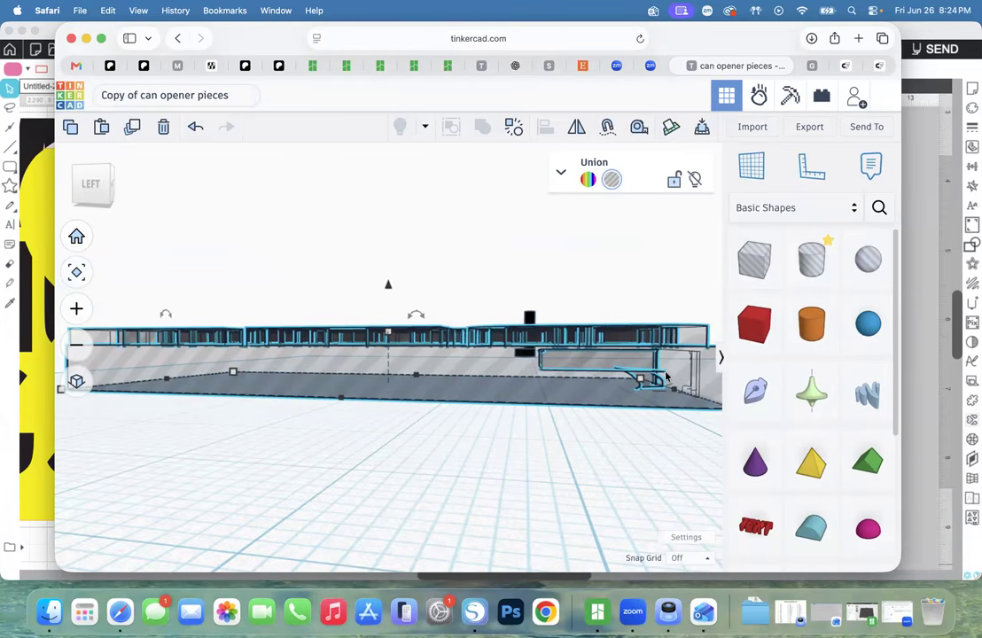
{"action": "mouse_move", "coordinate": [91, 192]}
{"action": "left_mouse_down"}
{"action": "mouse_move", "coordinate": [84, 175]}
{"action": "mouse_move", "coordinate": [84, 185]}
{"action": "left_mouse_up"}
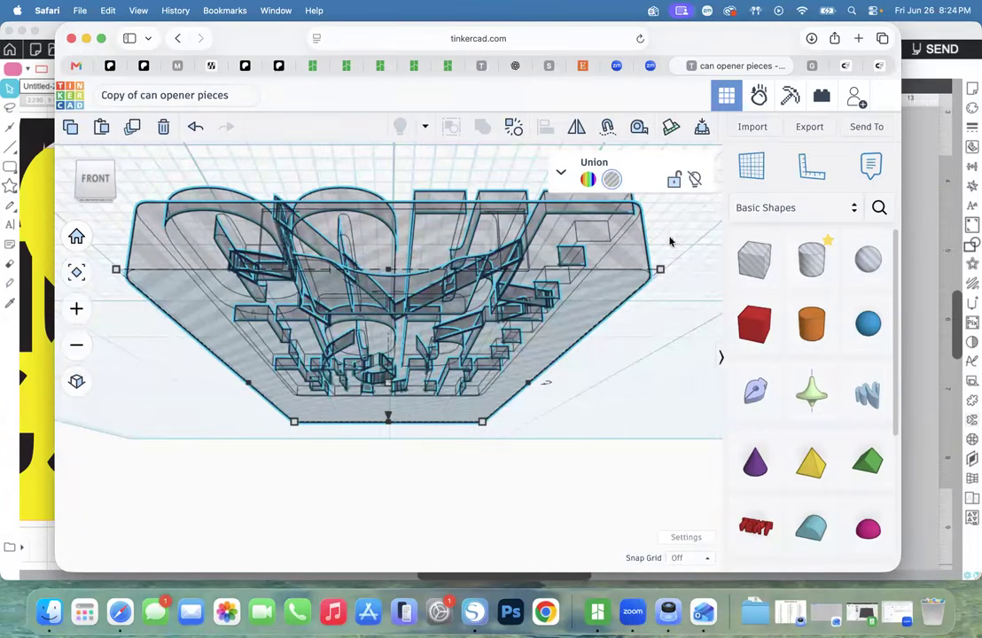
Turn the combined plate back into a solid and examine the opener slot in its front edge, straight on and from above.
{"action": "left_click", "coordinate": [587, 179]}
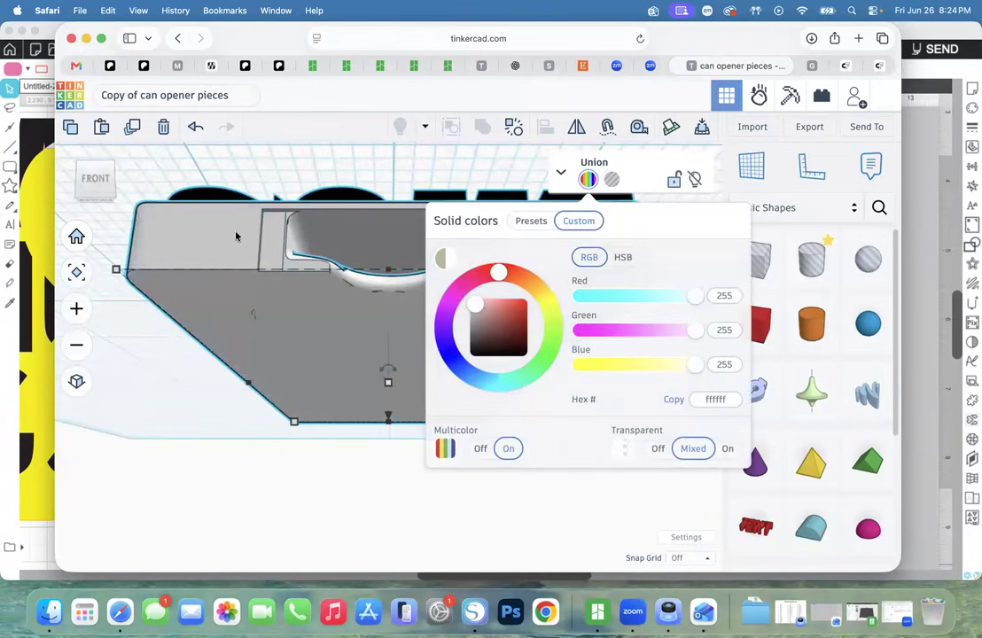
{"action": "left_click", "coordinate": [90, 188]}
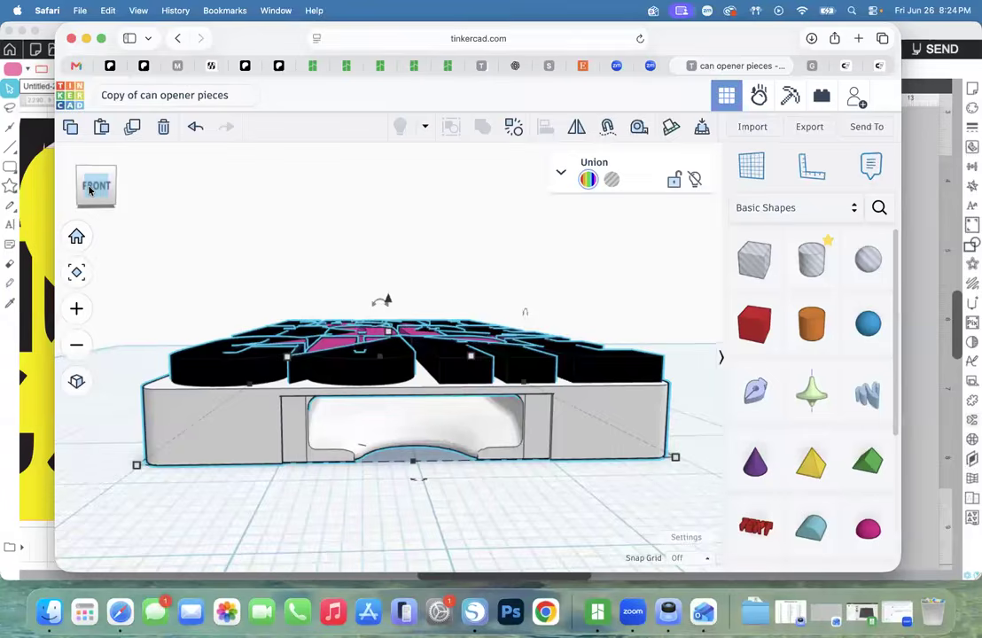
{"action": "left_click", "coordinate": [88, 190]}
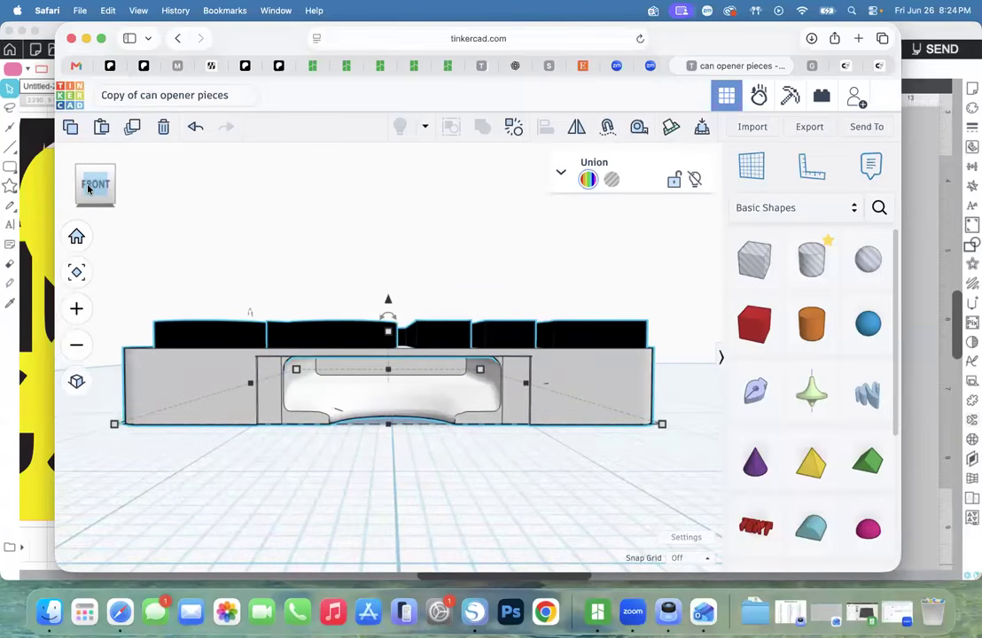
{"action": "left_click_drag", "start_coordinate": [89, 189], "coordinate": [129, 267]}
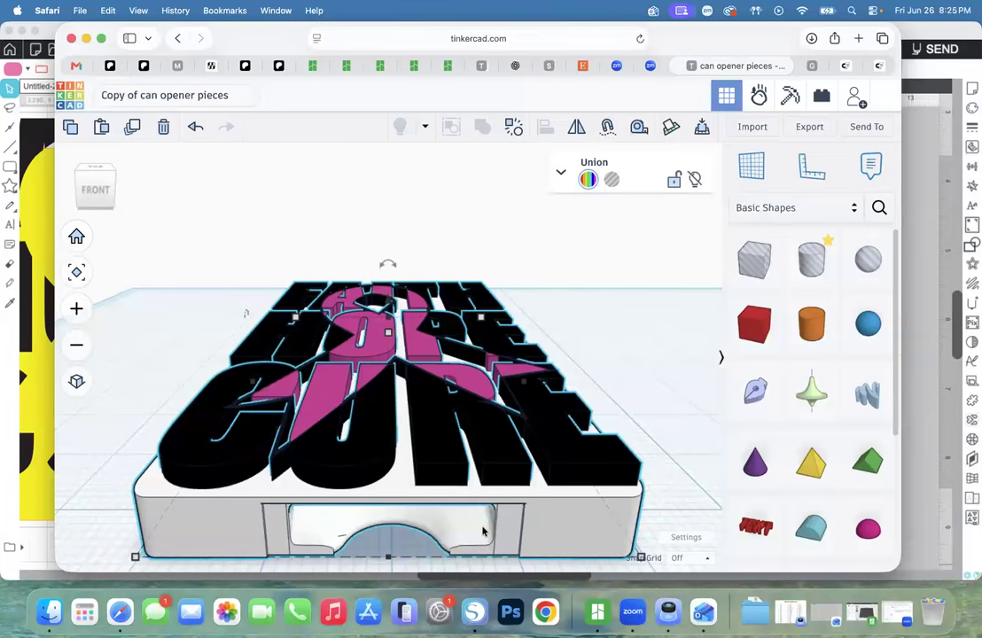
{"action": "scroll", "coordinate": [155, 239], "scroll_direction": "down", "scroll_amount": 5}
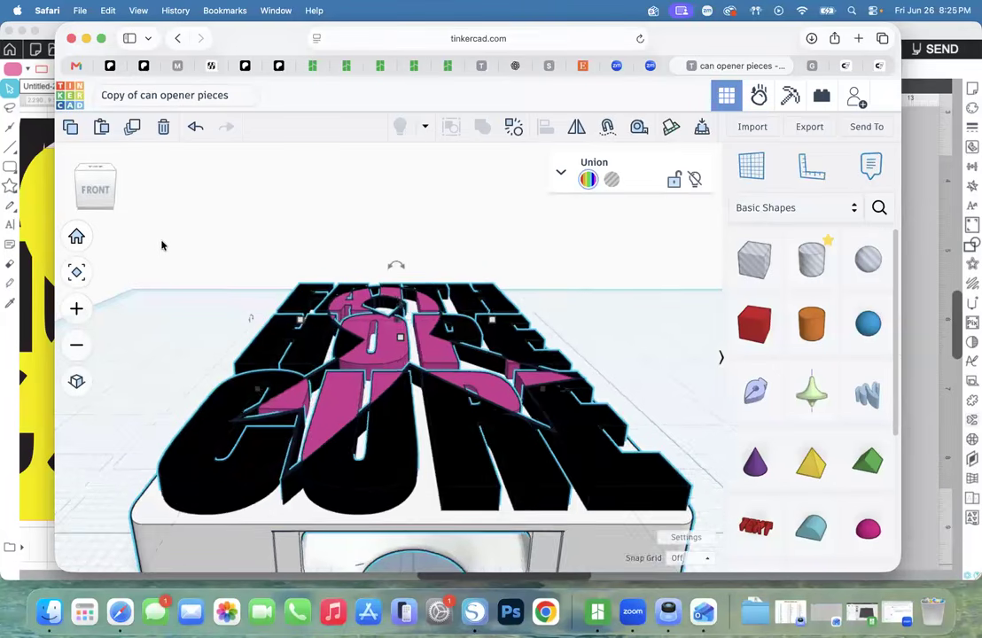
{"action": "left_click", "coordinate": [76, 273]}
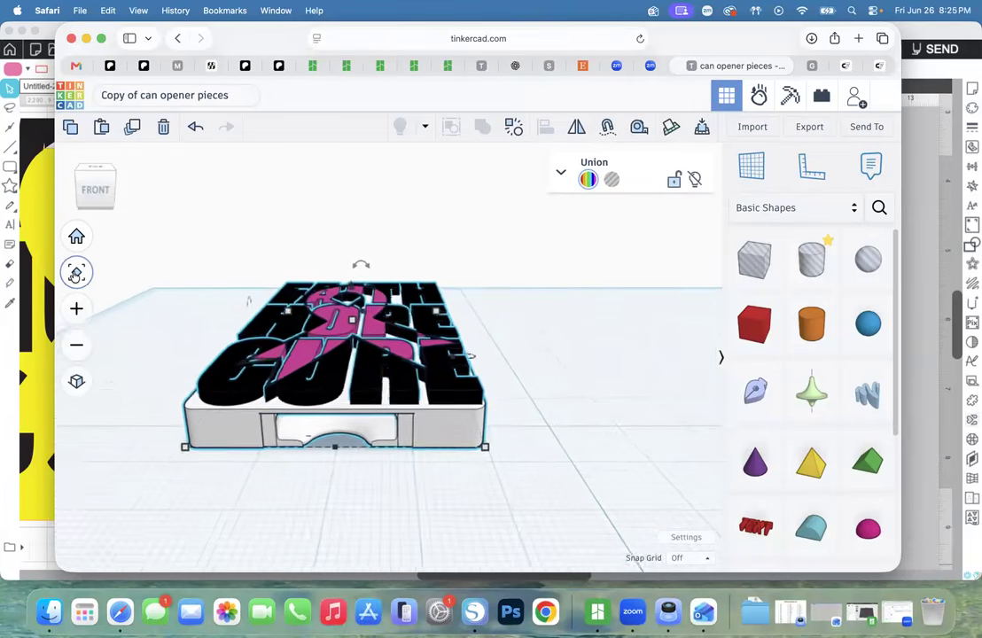
{"action": "mouse_move", "coordinate": [93, 193]}
{"action": "left_mouse_down"}
{"action": "mouse_move", "coordinate": [91, 204]}
{"action": "mouse_move", "coordinate": [94, 196]}
{"action": "left_mouse_up"}
{"action": "left_click_drag", "start_coordinate": [216, 235], "coordinate": [493, 447]}
{"action": "left_click_drag", "start_coordinate": [435, 388], "coordinate": [419, 387]}
Undo the union of the plate and the cutout, and move the plate away to the back left of the workplane.
{"action": "left_click", "coordinate": [191, 129]}
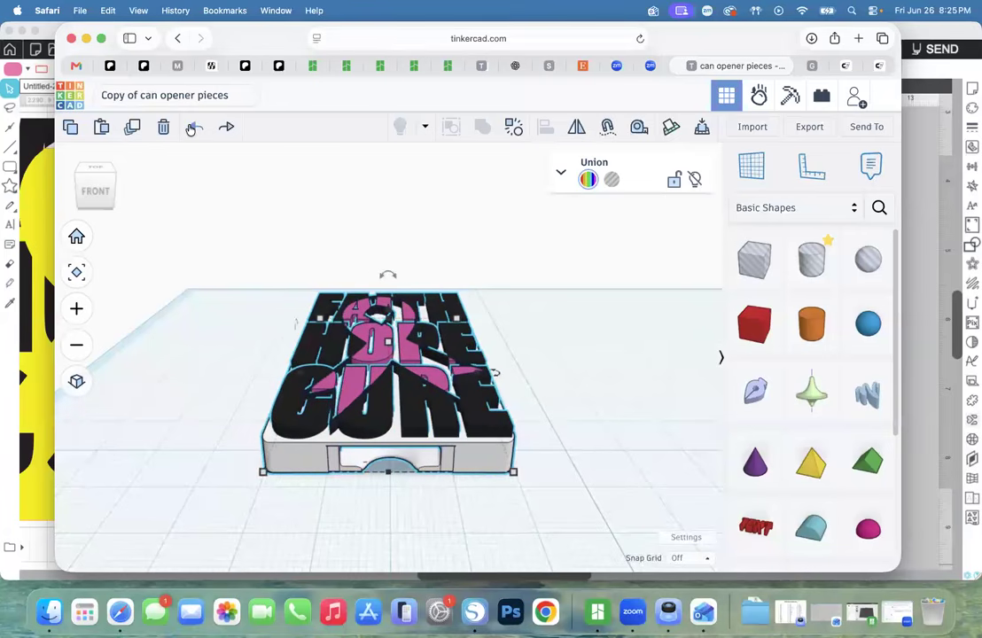
{"action": "left_click", "coordinate": [191, 128]}
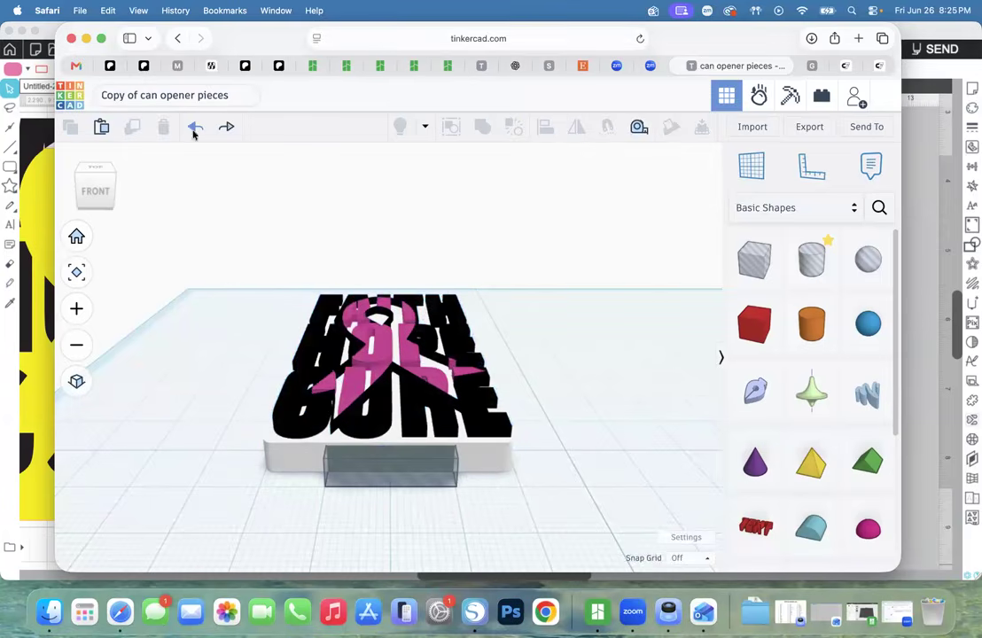
{"action": "left_click_drag", "start_coordinate": [226, 277], "coordinate": [266, 297]}
Add a cylinder behind the can opener cutout and size it to 40 mm long, 40 mm wide and 5.5 mm high.
{"action": "left_click_drag", "start_coordinate": [803, 330], "coordinate": [519, 363]}
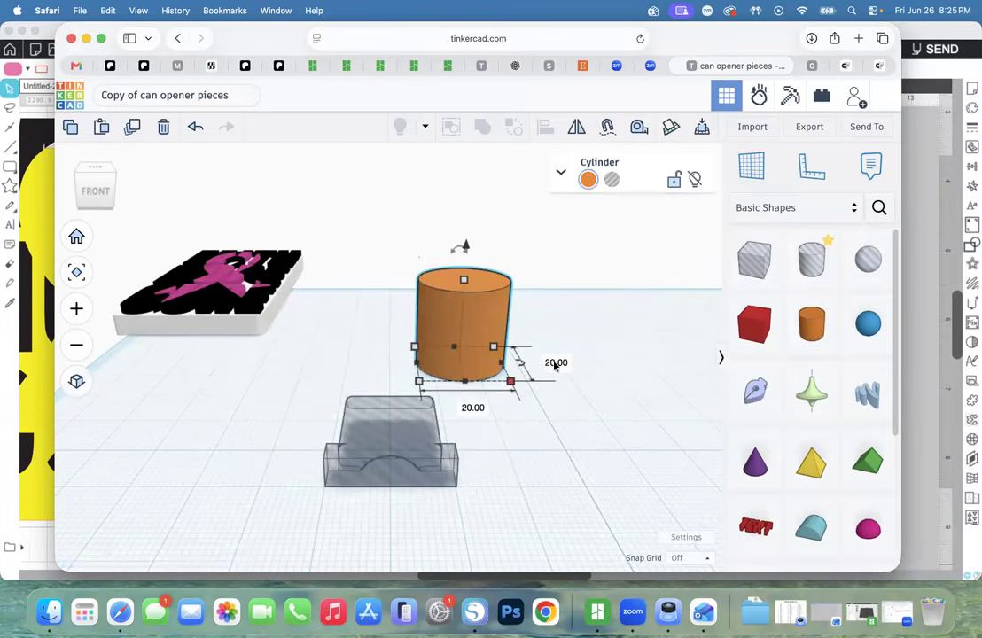
{"action": "left_click", "coordinate": [550, 362]}
{"action": "type", "text": "40"}
{"action": "key", "text": "Return"}
{"action": "left_click", "coordinate": [497, 466]}
{"action": "type", "text": "4"}
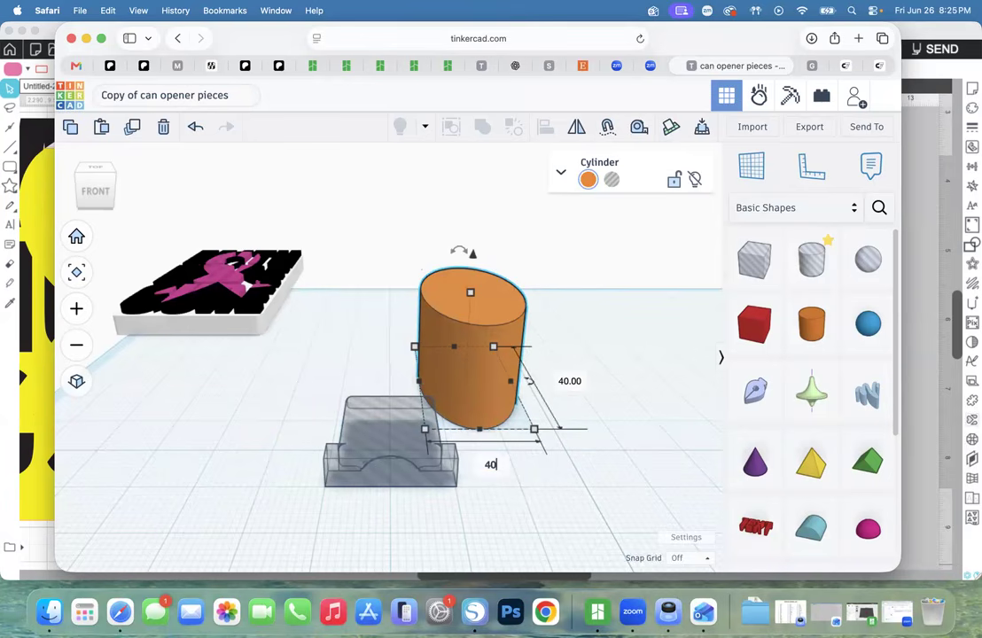
{"action": "type", "text": "0"}
{"action": "key", "text": "Return"}
{"action": "mouse_move", "coordinate": [520, 293]}
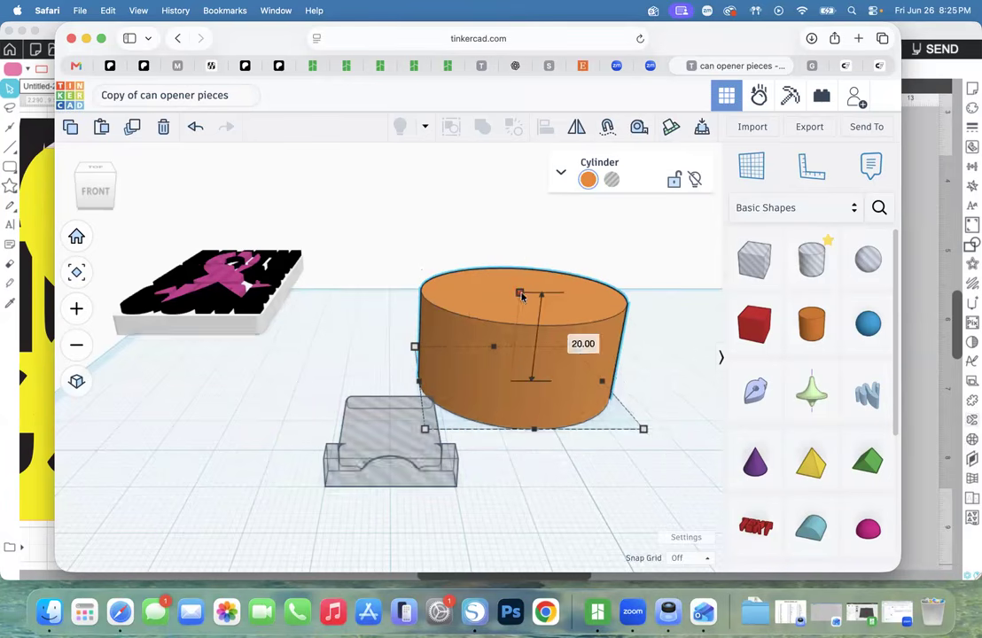
{"action": "left_click", "coordinate": [572, 338]}
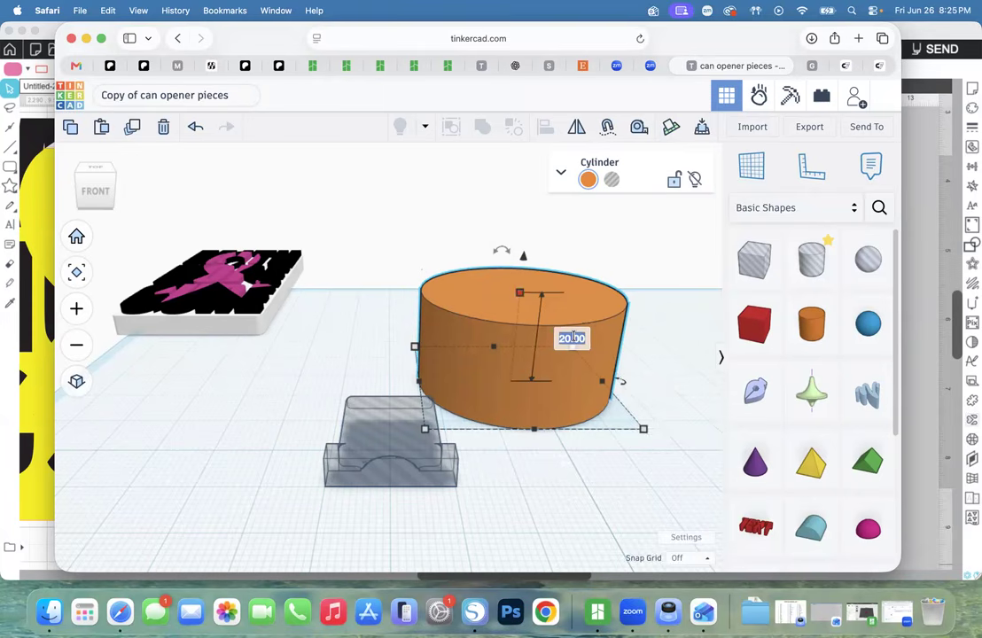
{"action": "type", "text": "5.5"}
{"action": "key", "text": "Return"}
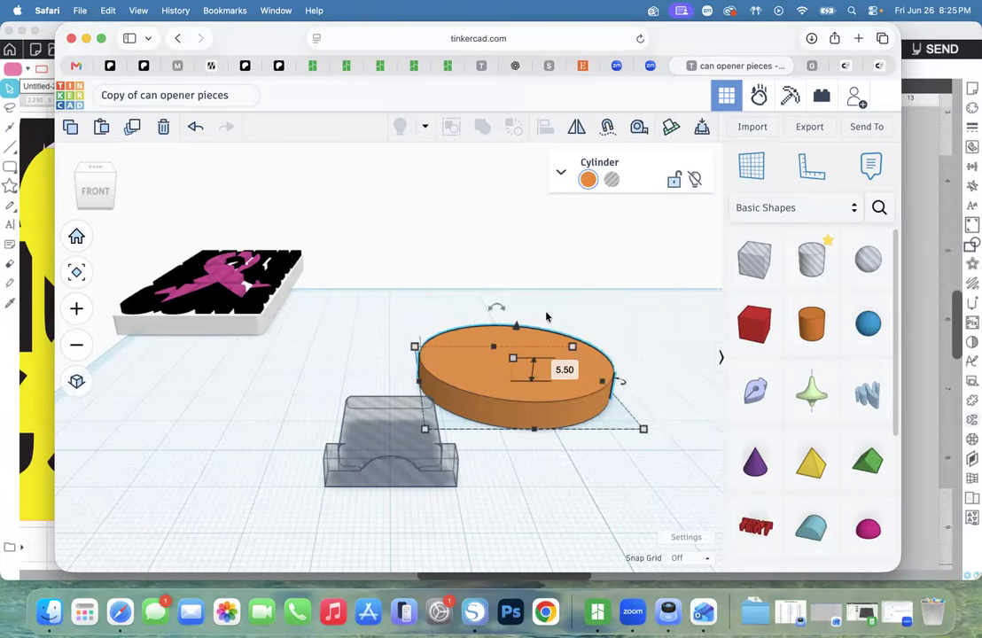
Position the cylinder and the can opener cutout so they overlap centrally, with only the cutout's front lip protruding from the disc.
{"action": "left_click_drag", "start_coordinate": [462, 381], "coordinate": [335, 407]}
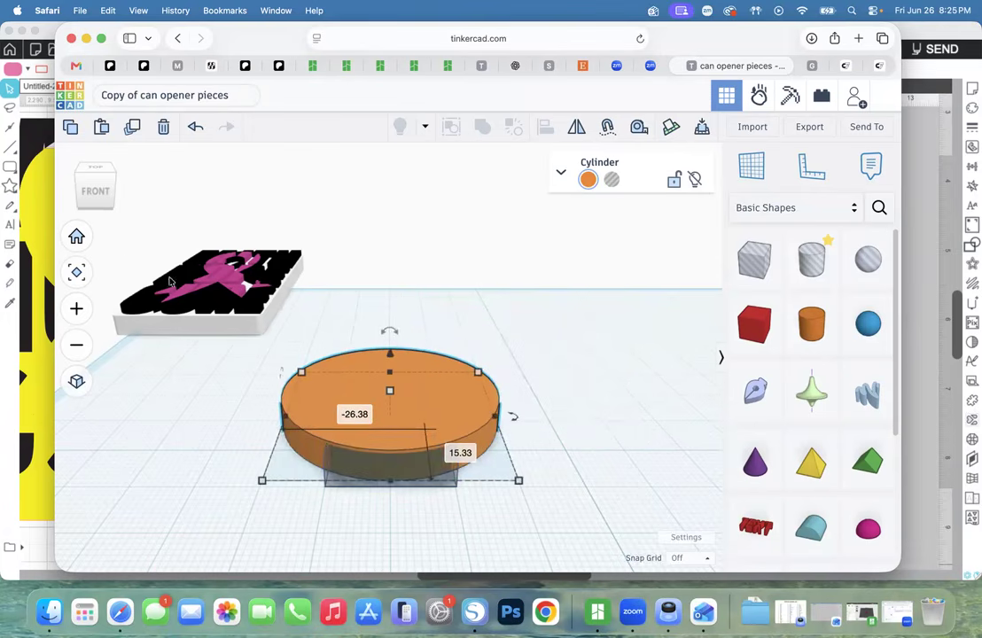
{"action": "left_click", "coordinate": [94, 168]}
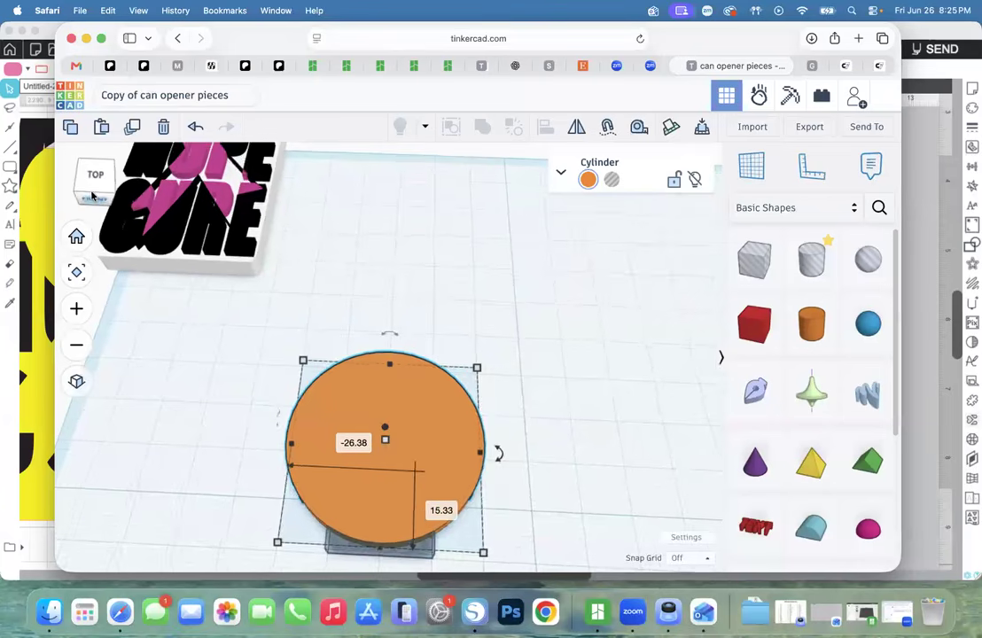
{"action": "scroll", "coordinate": [240, 461], "scroll_direction": "down", "scroll_amount": 2}
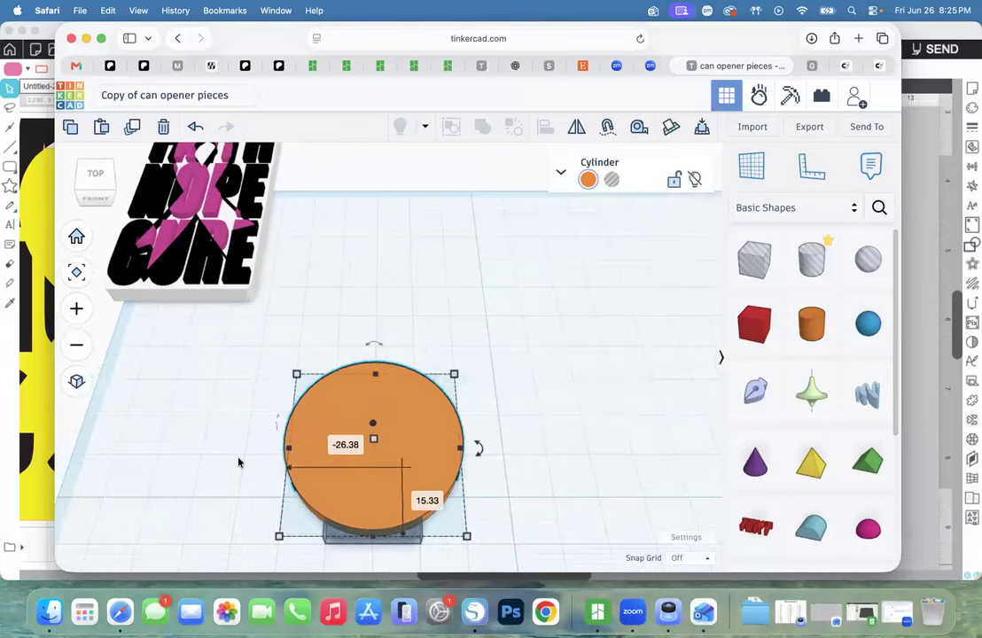
{"action": "left_click", "coordinate": [524, 472]}
{"action": "mouse_move", "coordinate": [404, 468]}
{"action": "left_mouse_down"}
{"action": "mouse_move", "coordinate": [400, 477]}
{"action": "mouse_move", "coordinate": [415, 463]}
{"action": "left_mouse_up"}
{"action": "mouse_move", "coordinate": [388, 408]}
{"action": "left_mouse_down"}
{"action": "mouse_move", "coordinate": [386, 399]}
{"action": "mouse_move", "coordinate": [387, 415]}
{"action": "left_mouse_up"}
Combine the disc and the can opener cutout with Union Group and examine the slot from the front and from below.
{"action": "left_click_drag", "start_coordinate": [570, 529], "coordinate": [346, 399]}
{"action": "left_click", "coordinate": [483, 130]}
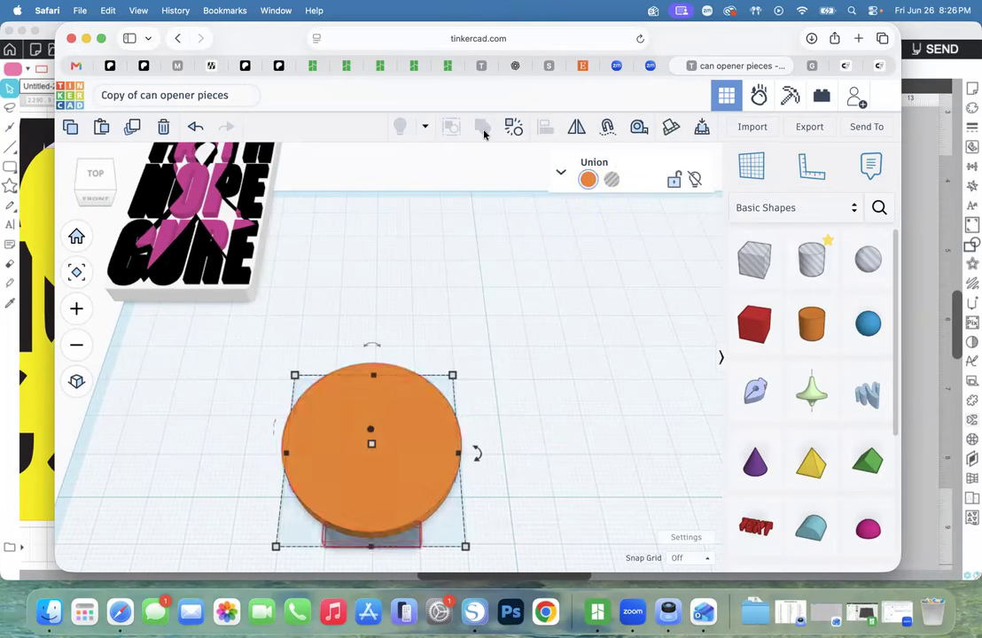
{"action": "left_click", "coordinate": [98, 183]}
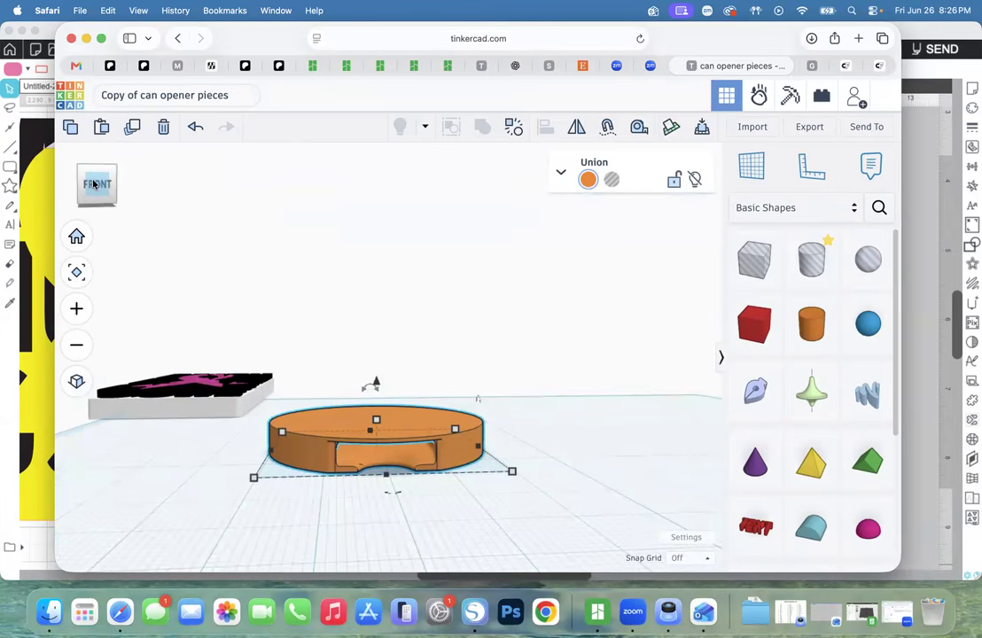
{"action": "left_click", "coordinate": [95, 184]}
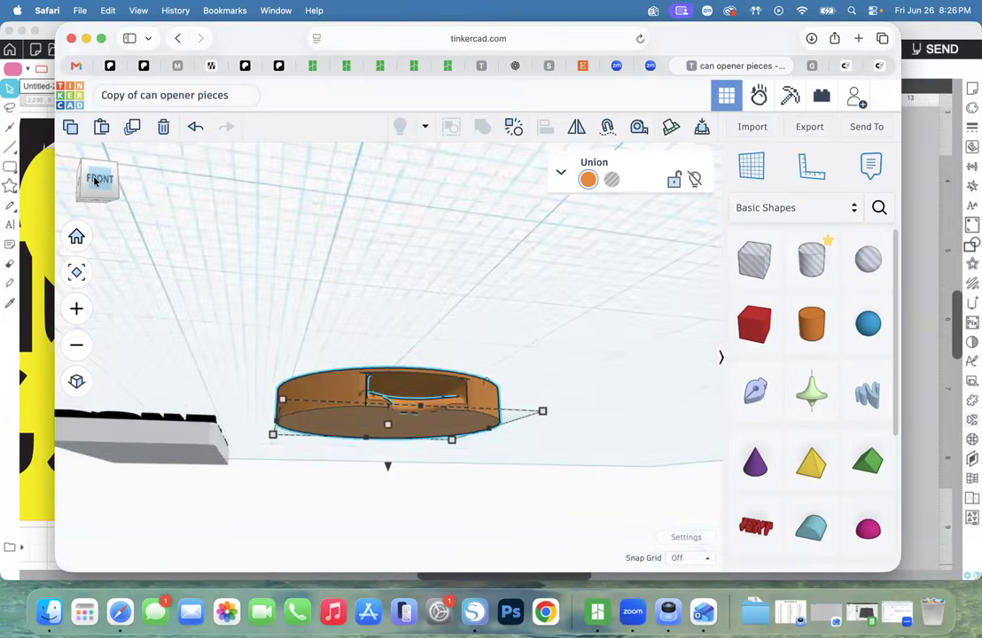
{"action": "left_click", "coordinate": [95, 183]}
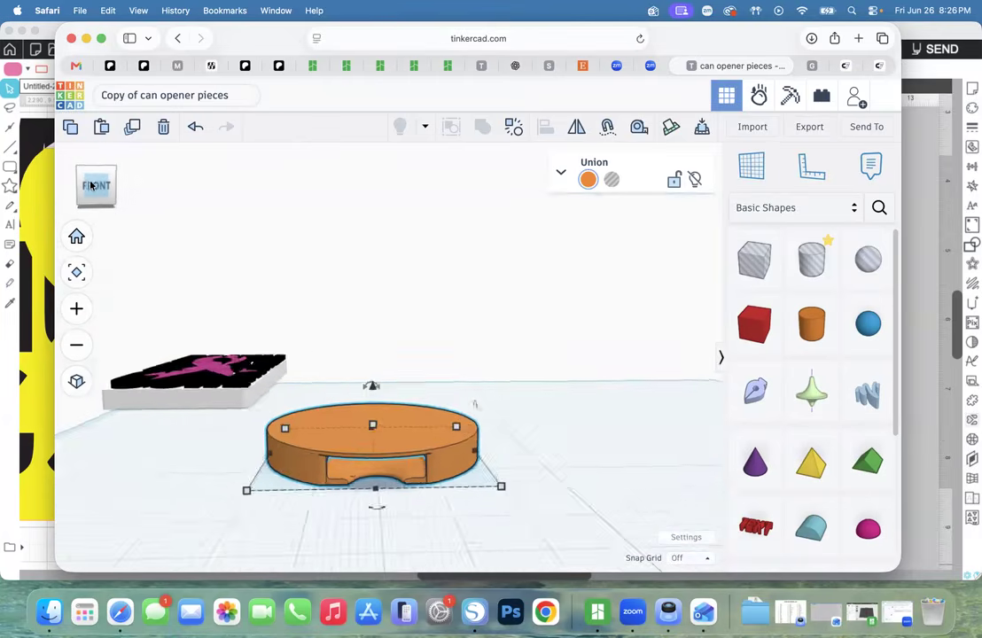
{"action": "left_click_drag", "start_coordinate": [90, 183], "coordinate": [94, 189]}
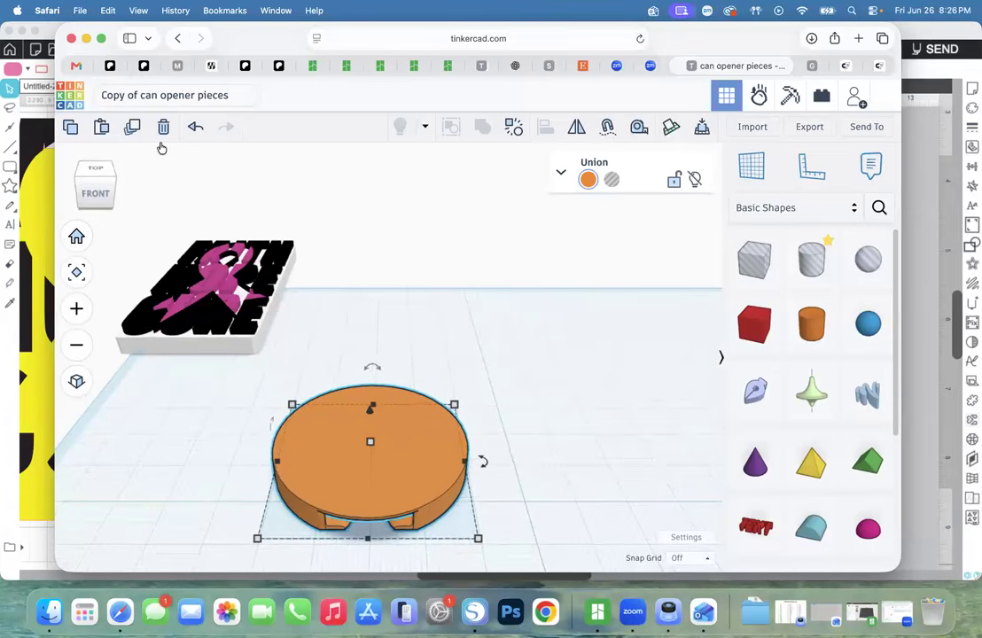
Undo the union of the disc and the can opener cutout.
{"action": "left_click", "coordinate": [195, 127]}
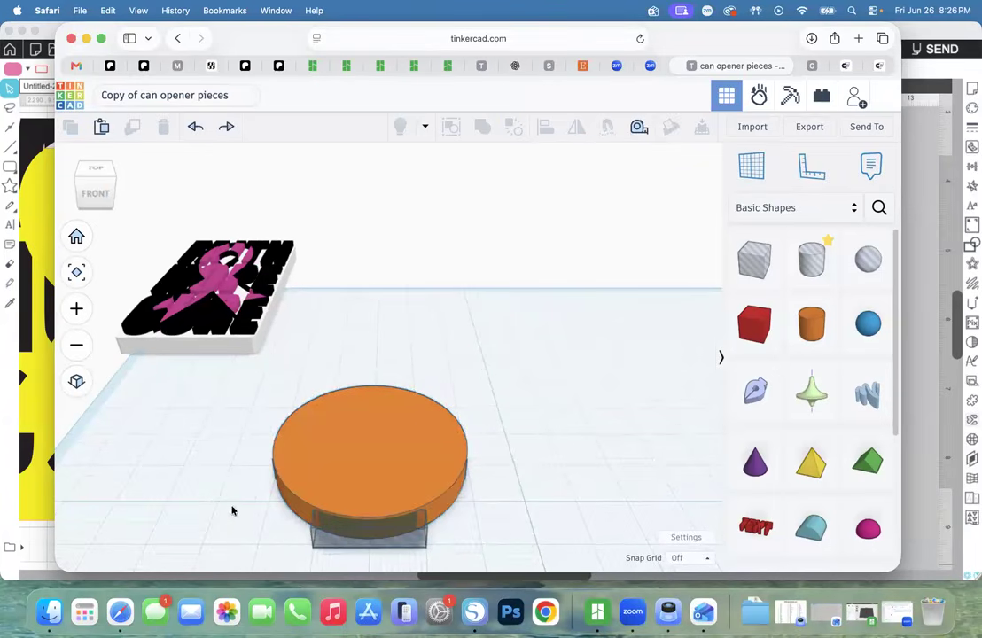
{"action": "left_click_drag", "start_coordinate": [103, 199], "coordinate": [104, 202]}
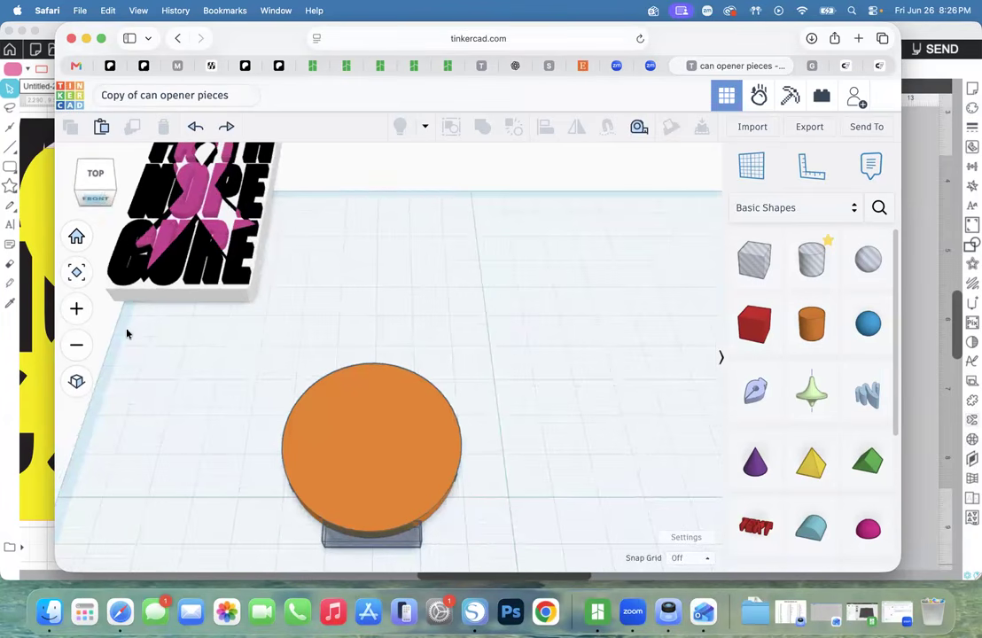
Reposition the can opener cutout at the disc's front edge so only its lip protrudes, and combine both with Union Group.
{"action": "mouse_move", "coordinate": [413, 545]}
{"action": "left_mouse_down"}
{"action": "mouse_move", "coordinate": [406, 559]}
{"action": "mouse_move", "coordinate": [402, 544]}
{"action": "left_mouse_up"}
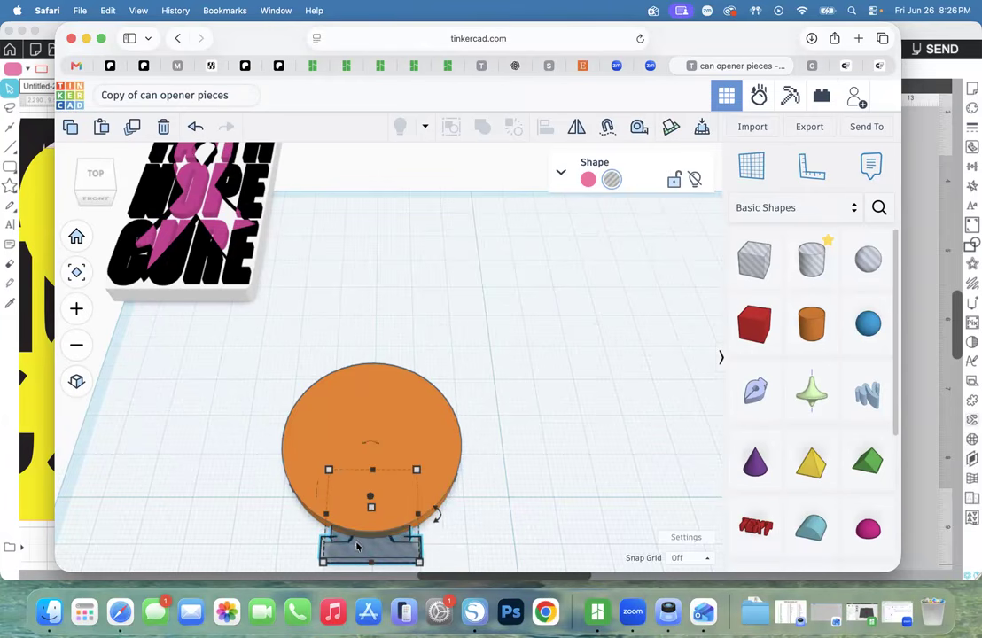
{"action": "left_click_drag", "start_coordinate": [402, 561], "coordinate": [403, 550]}
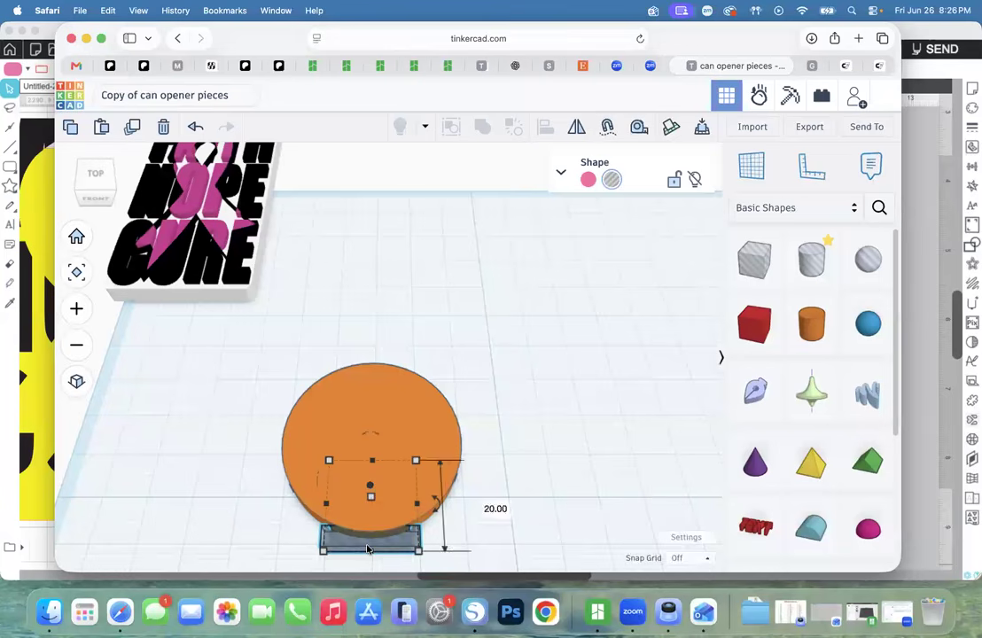
{"action": "left_click_drag", "start_coordinate": [368, 548], "coordinate": [346, 548]}
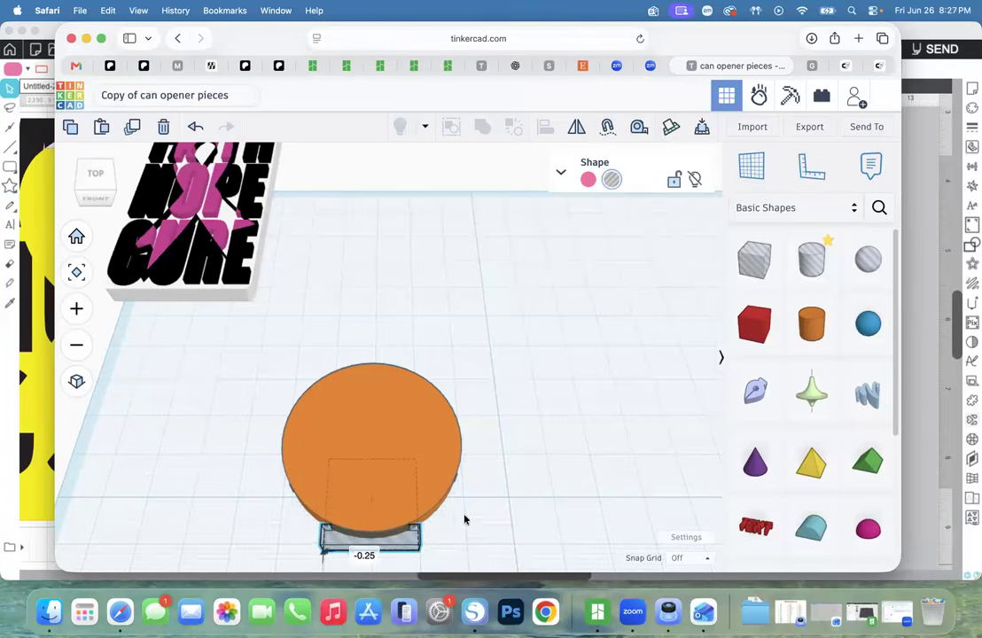
{"action": "left_click", "coordinate": [499, 545]}
{"action": "left_click_drag", "start_coordinate": [251, 447], "coordinate": [482, 260]}
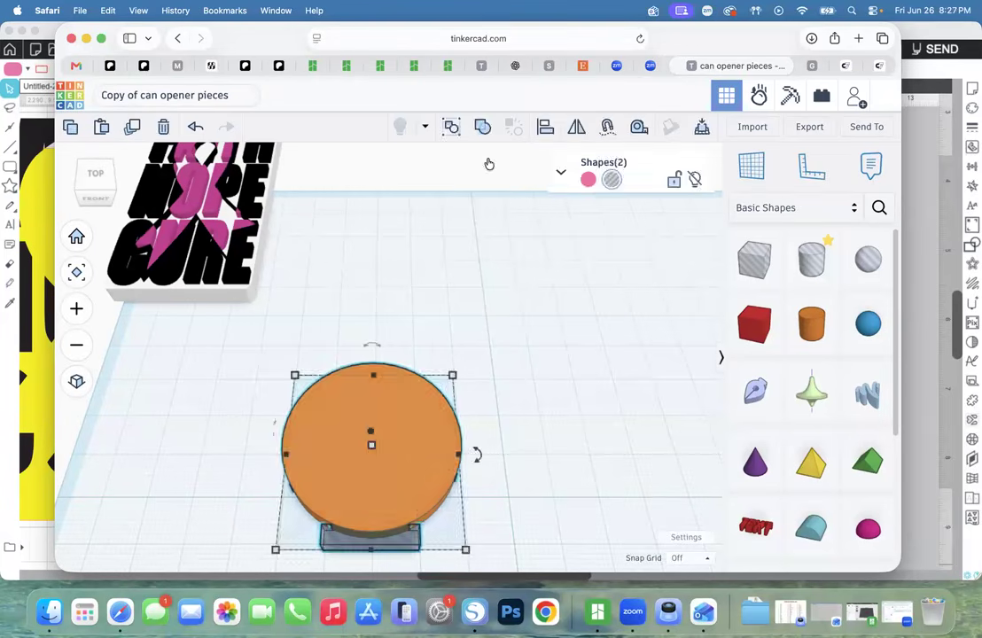
{"action": "key", "text": "super+g"}
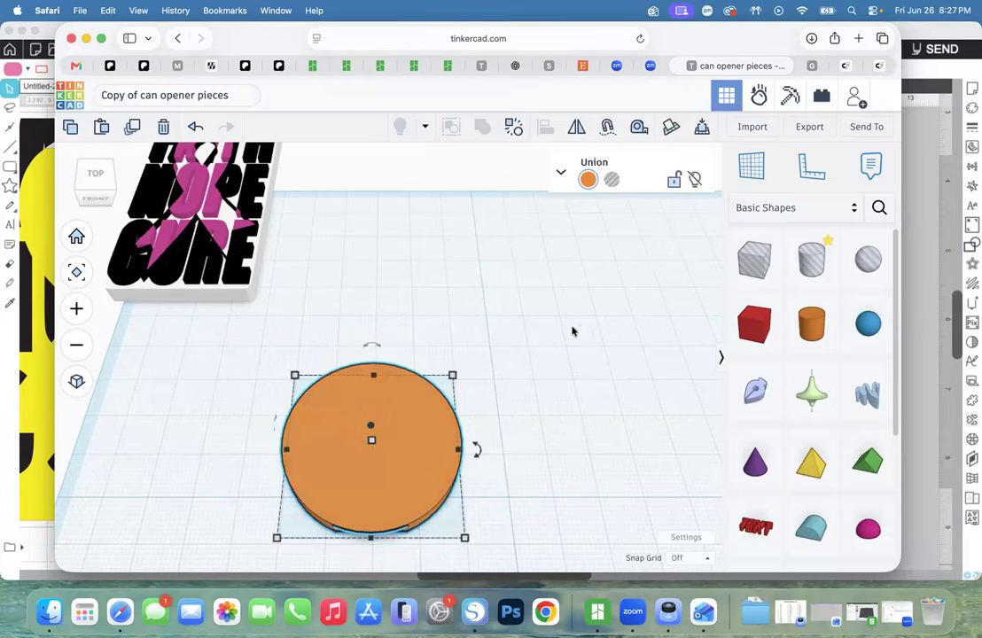
Spread the pieces over the workplane: the two black parts near the back edge, the FAITH HOPE CURE plate centrally and the disc beside it.
{"action": "left_click", "coordinate": [97, 183]}
{"action": "left_click", "coordinate": [97, 176]}
{"action": "scroll", "coordinate": [314, 293], "scroll_direction": "up", "scroll_amount": 5}
{"action": "scroll", "coordinate": [317, 291], "scroll_direction": "down", "scroll_amount": 8}
{"action": "left_click_drag", "start_coordinate": [636, 350], "coordinate": [314, 277]}
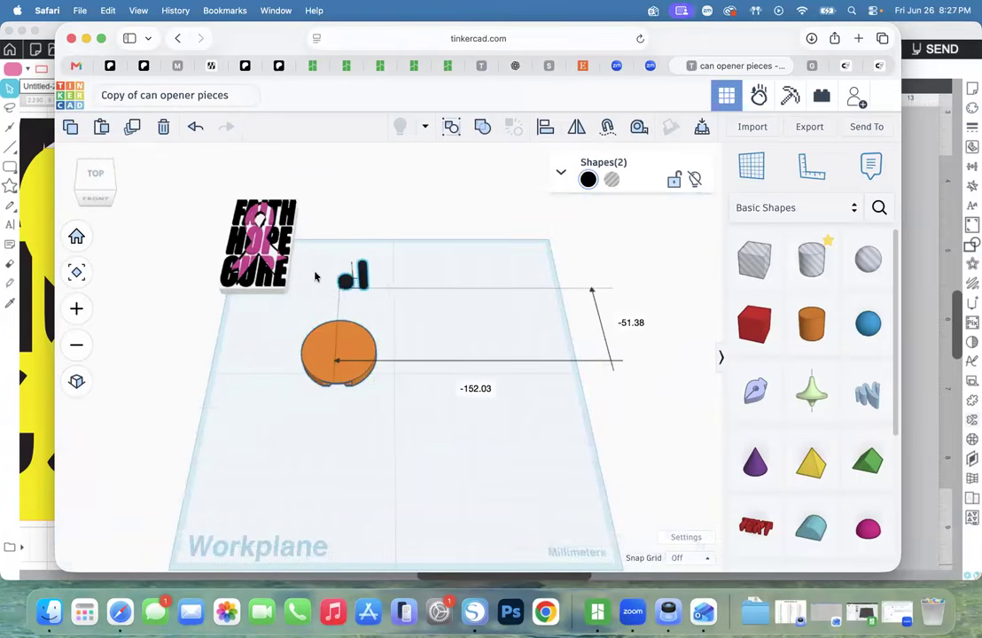
{"action": "left_click_drag", "start_coordinate": [304, 352], "coordinate": [510, 411]}
{"action": "left_click_drag", "start_coordinate": [250, 241], "coordinate": [401, 400]}
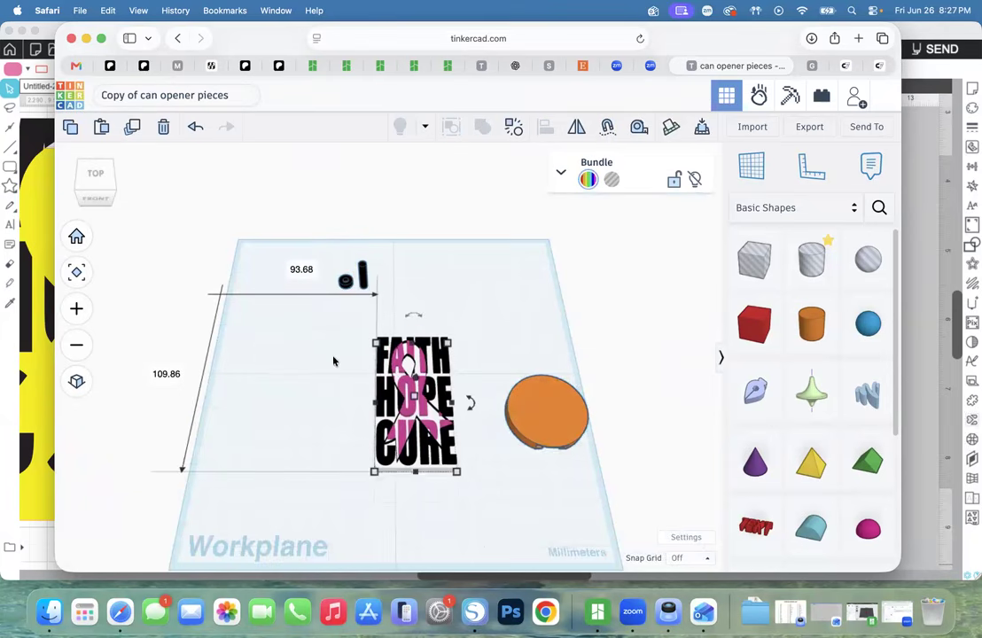
Move the small black ring up to the FAITH HOPE CURE plate so it overlaps the corner beside the F of FAITH.
{"action": "left_click", "coordinate": [77, 276]}
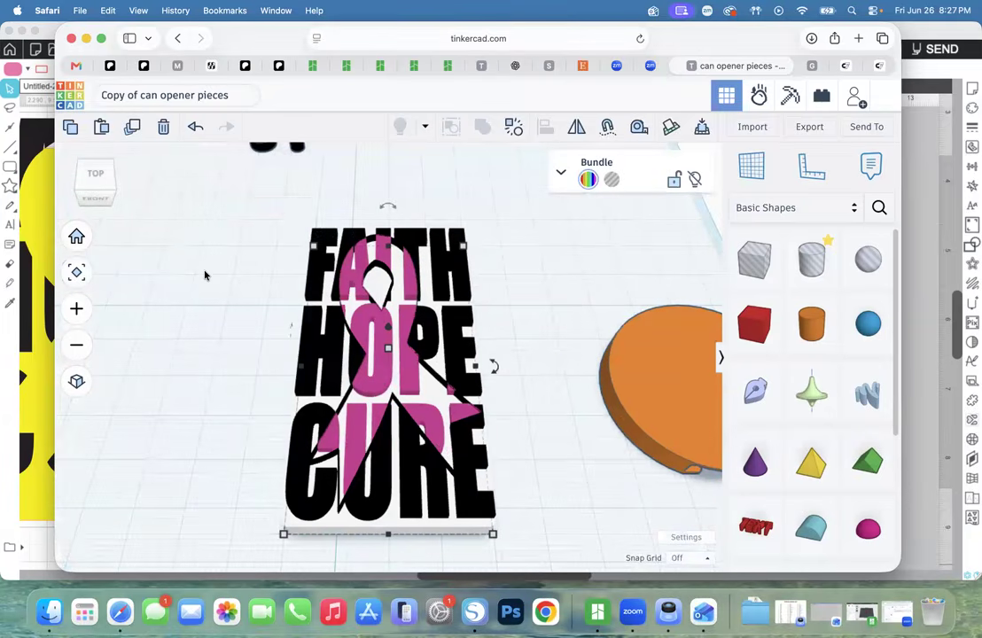
{"action": "scroll", "coordinate": [204, 278], "scroll_direction": "up", "scroll_amount": 1}
{"action": "scroll", "coordinate": [204, 278], "scroll_direction": "down", "scroll_amount": 3}
{"action": "left_click_drag", "start_coordinate": [247, 181], "coordinate": [249, 244]}
{"action": "left_click_drag", "start_coordinate": [97, 193], "coordinate": [88, 172]}
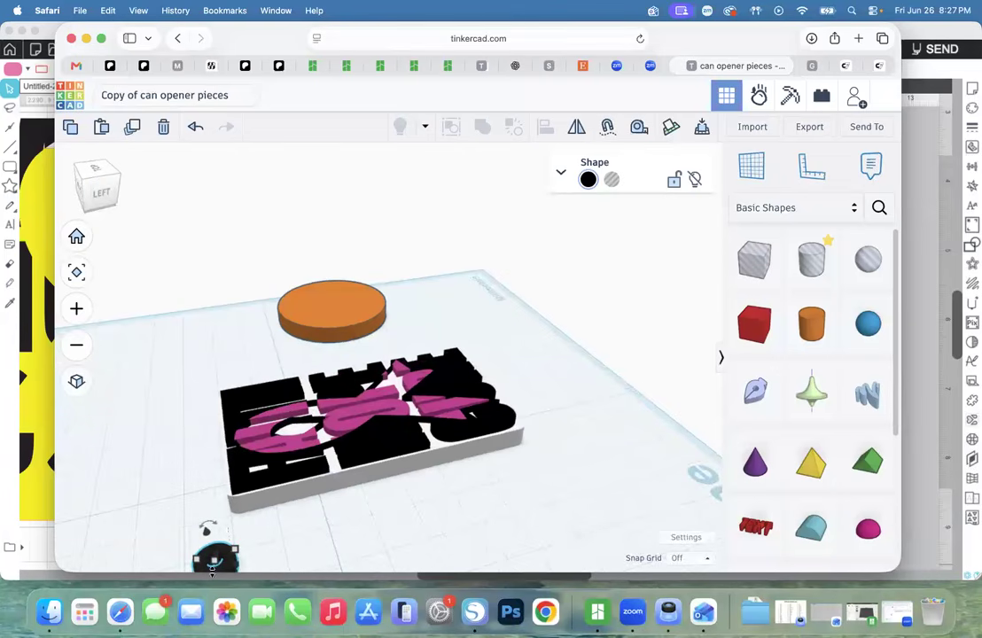
{"action": "left_click_drag", "start_coordinate": [221, 570], "coordinate": [210, 507]}
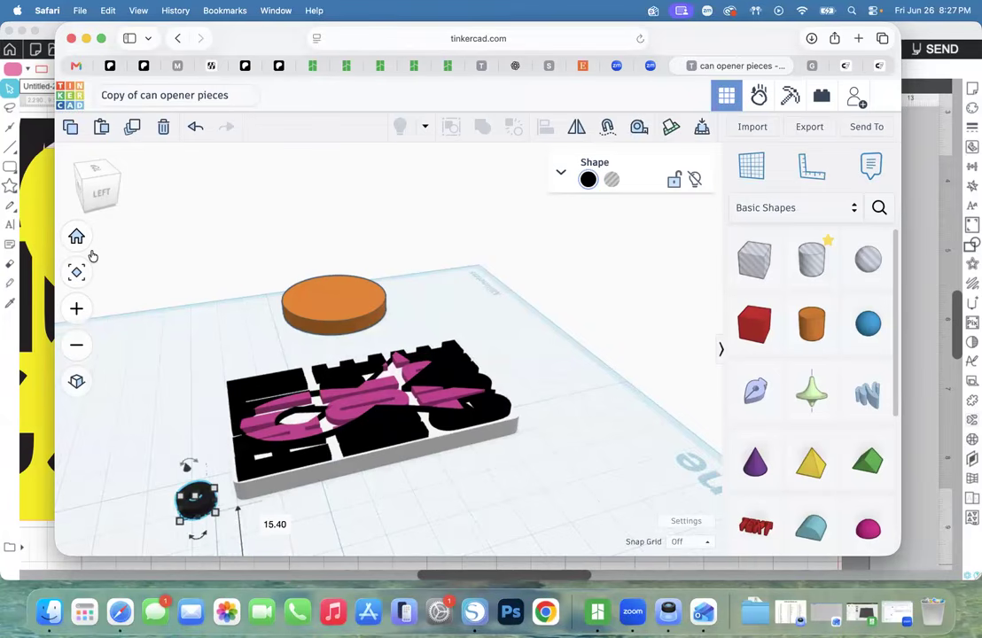
{"action": "left_click", "coordinate": [76, 273]}
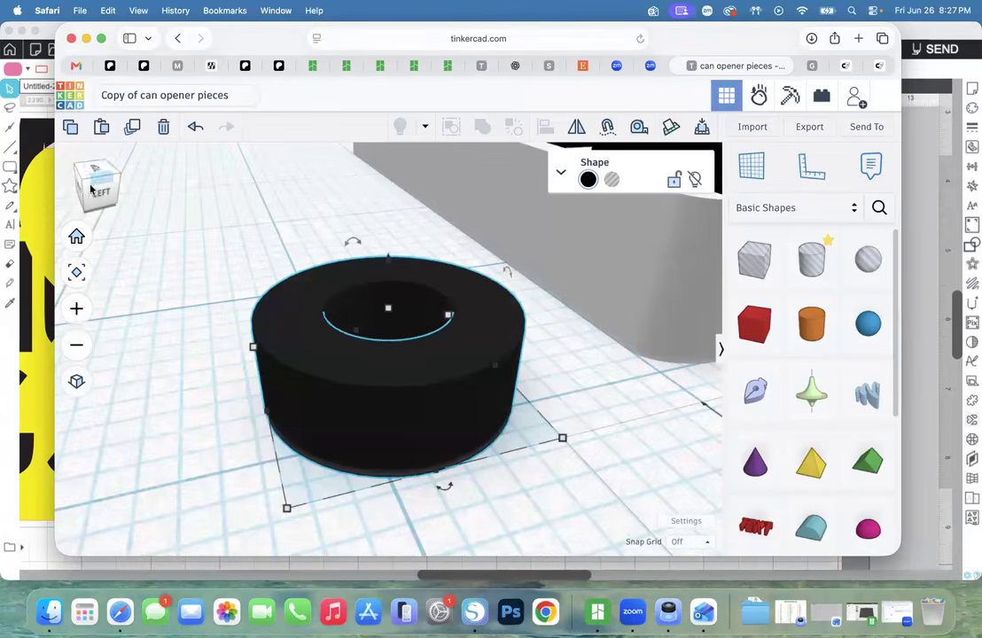
{"action": "left_click", "coordinate": [90, 185]}
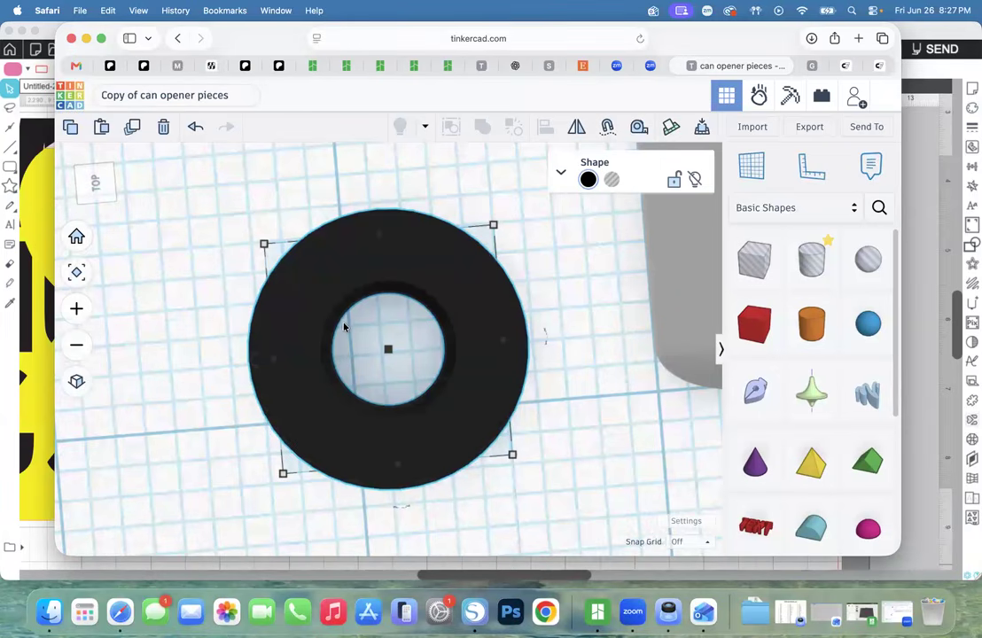
{"action": "scroll", "coordinate": [270, 288], "scroll_direction": "down", "scroll_amount": 6}
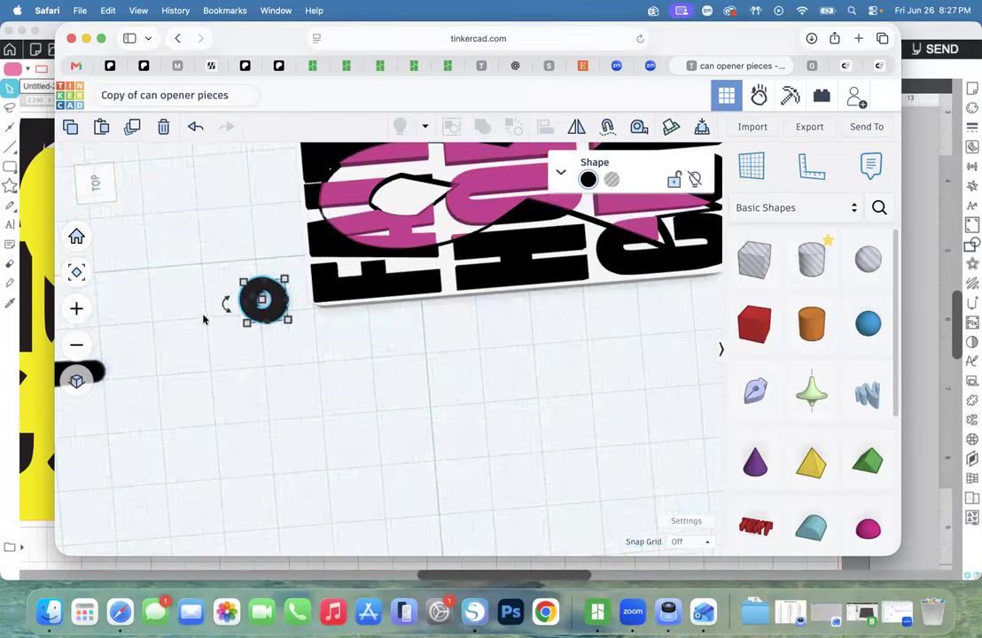
{"action": "mouse_move", "coordinate": [270, 320]}
{"action": "left_mouse_down"}
{"action": "mouse_move", "coordinate": [296, 326]}
{"action": "mouse_move", "coordinate": [296, 314]}
{"action": "mouse_move", "coordinate": [287, 321]}
{"action": "left_mouse_up"}
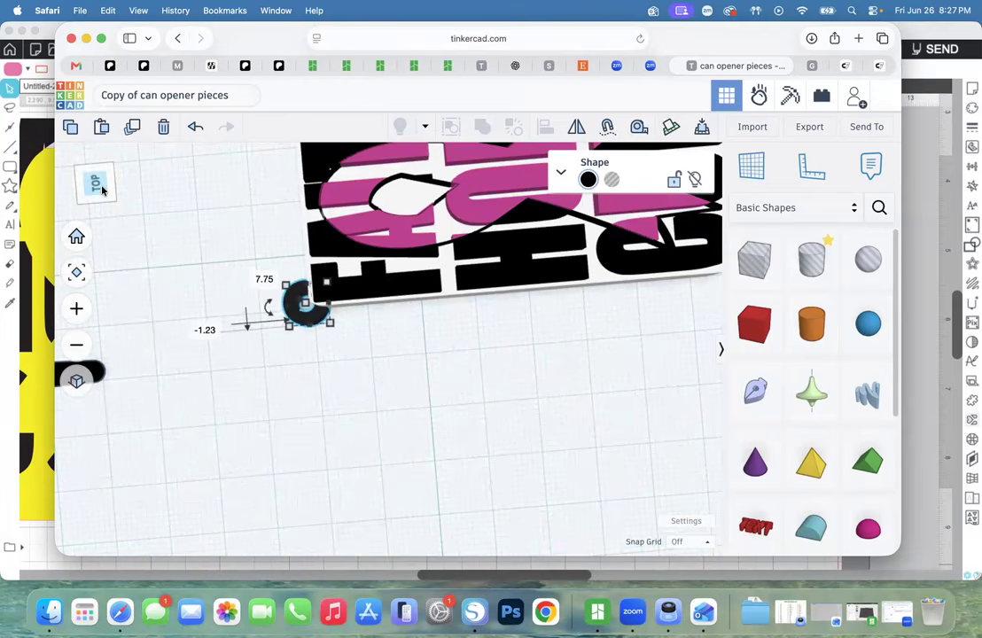
Fine-tune the black ring's position on the plate's corner so the ring attaches there with most of its hole outside the plate.
{"action": "left_click", "coordinate": [100, 180]}
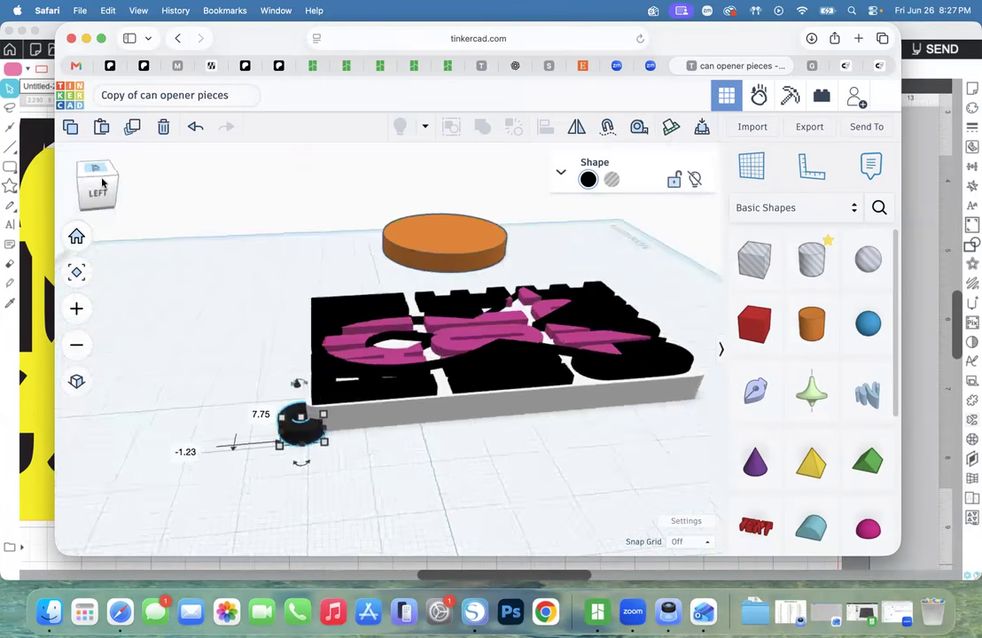
{"action": "left_click", "coordinate": [196, 420]}
{"action": "scroll", "coordinate": [196, 419], "scroll_direction": "up", "scroll_amount": 3}
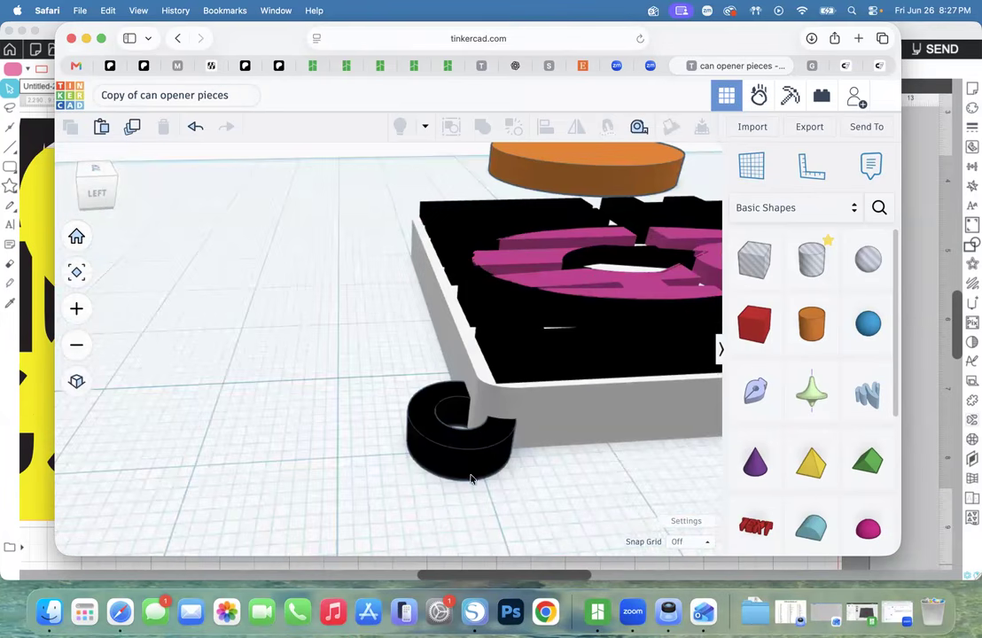
{"action": "left_click_drag", "start_coordinate": [469, 463], "coordinate": [472, 475]}
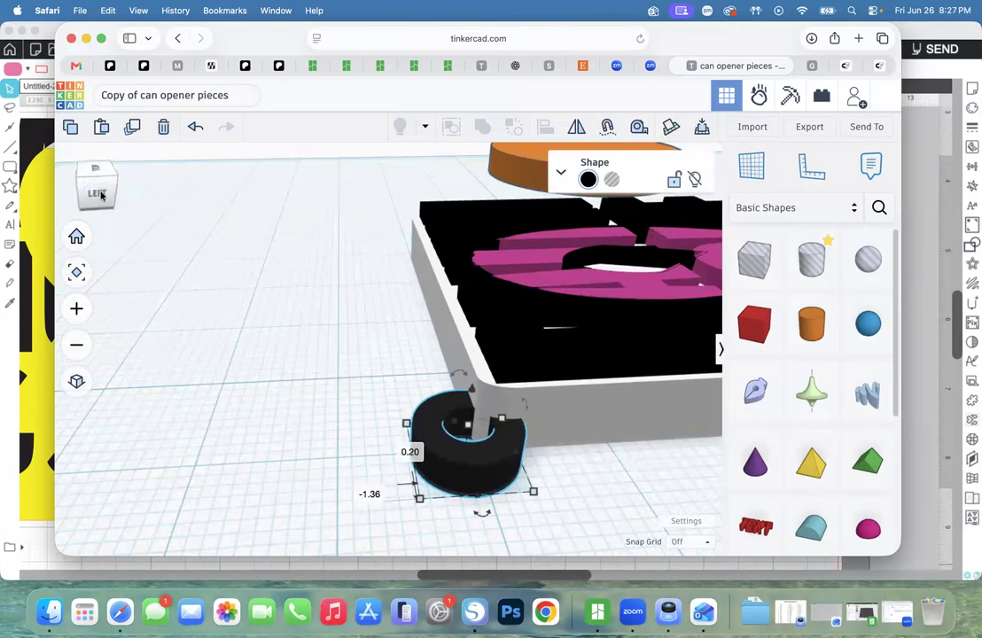
{"action": "left_click", "coordinate": [101, 199]}
{"action": "left_click_drag", "start_coordinate": [101, 199], "coordinate": [95, 197]}
{"action": "left_click", "coordinate": [95, 197]}
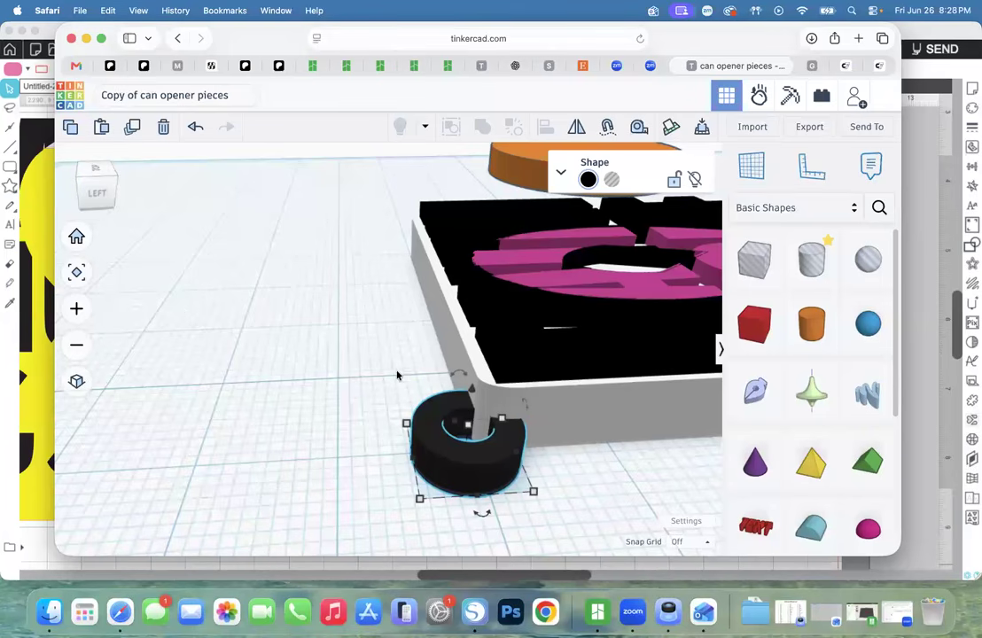
{"action": "left_click", "coordinate": [355, 363]}
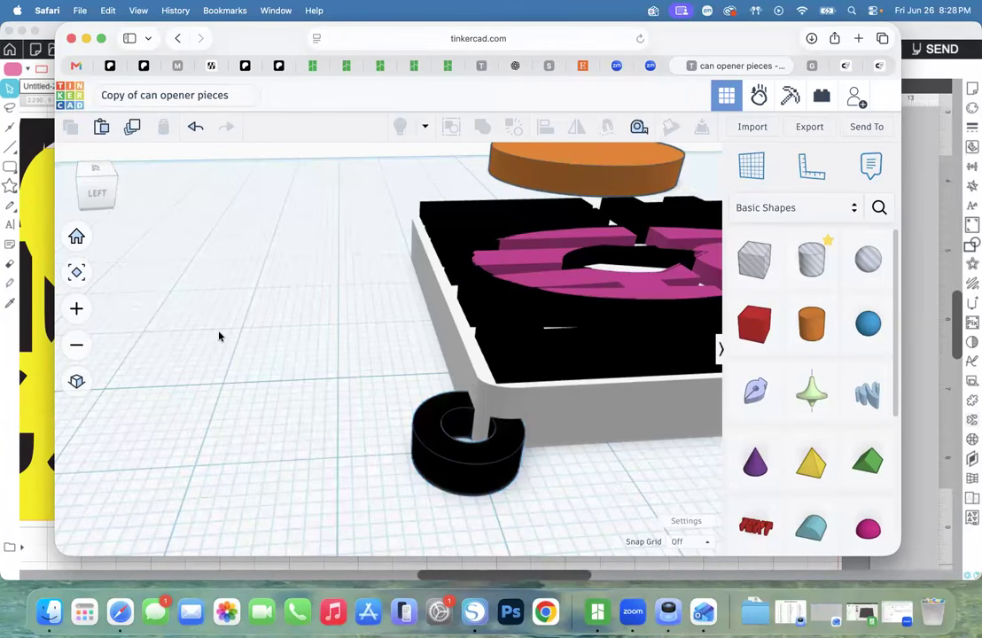
{"action": "left_click_drag", "start_coordinate": [454, 470], "coordinate": [484, 467]}
{"action": "left_click", "coordinate": [173, 296]}
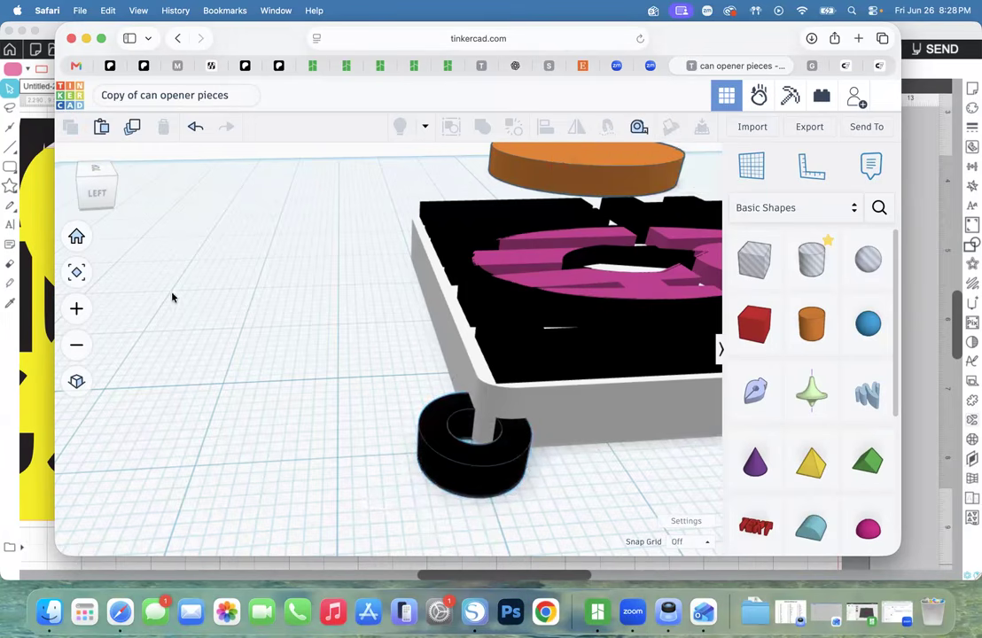
Move the plate and the black ring away to one side, and place the disc in the open with the black tube behind it.
{"action": "left_click", "coordinate": [76, 240]}
{"action": "left_click", "coordinate": [107, 192]}
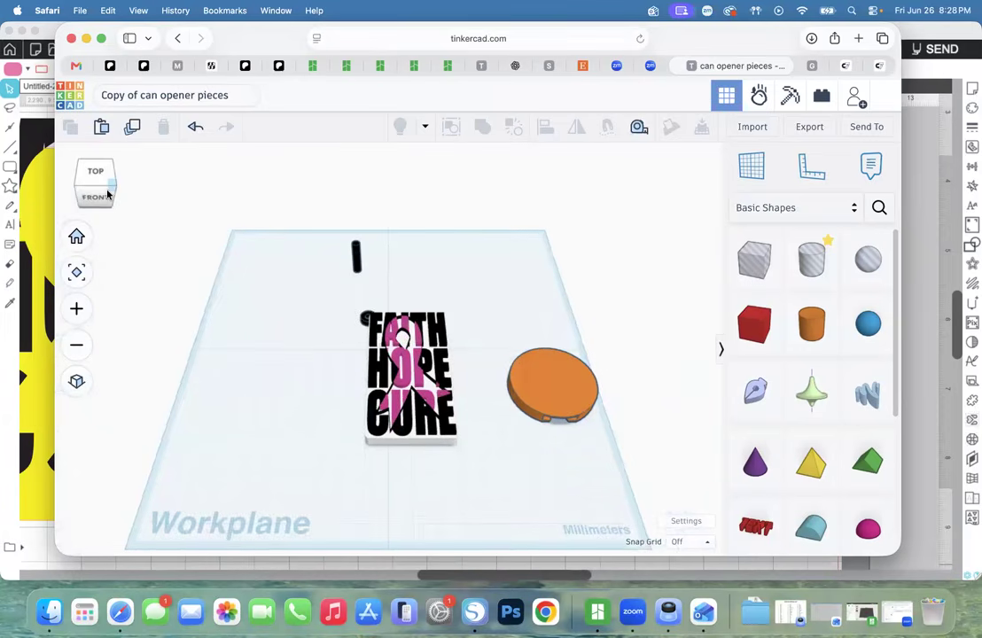
{"action": "left_click", "coordinate": [76, 272]}
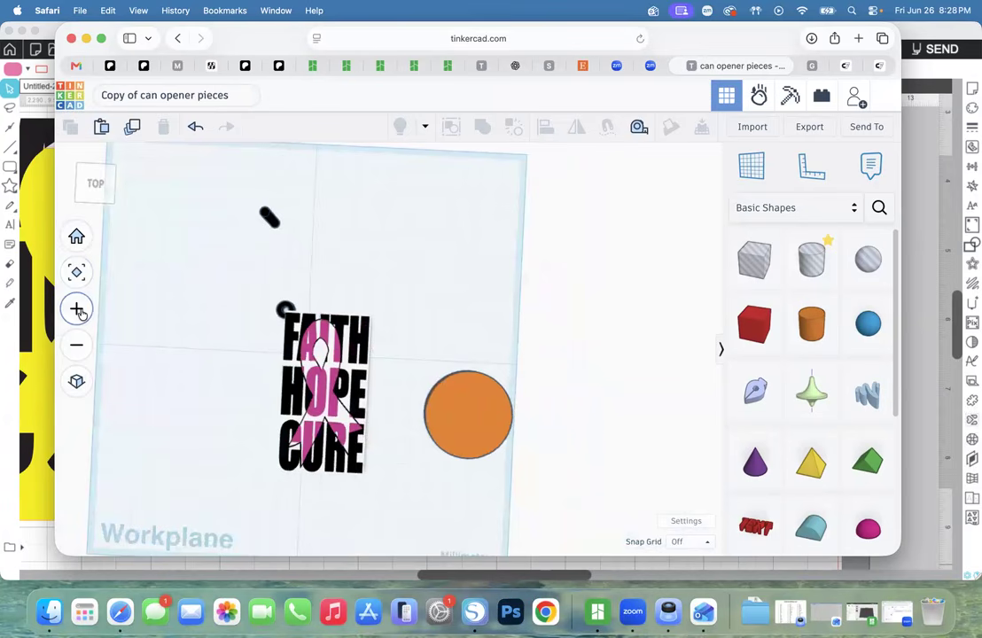
{"action": "left_click", "coordinate": [77, 310]}
{"action": "scroll", "coordinate": [158, 324], "scroll_direction": "down", "scroll_amount": 2}
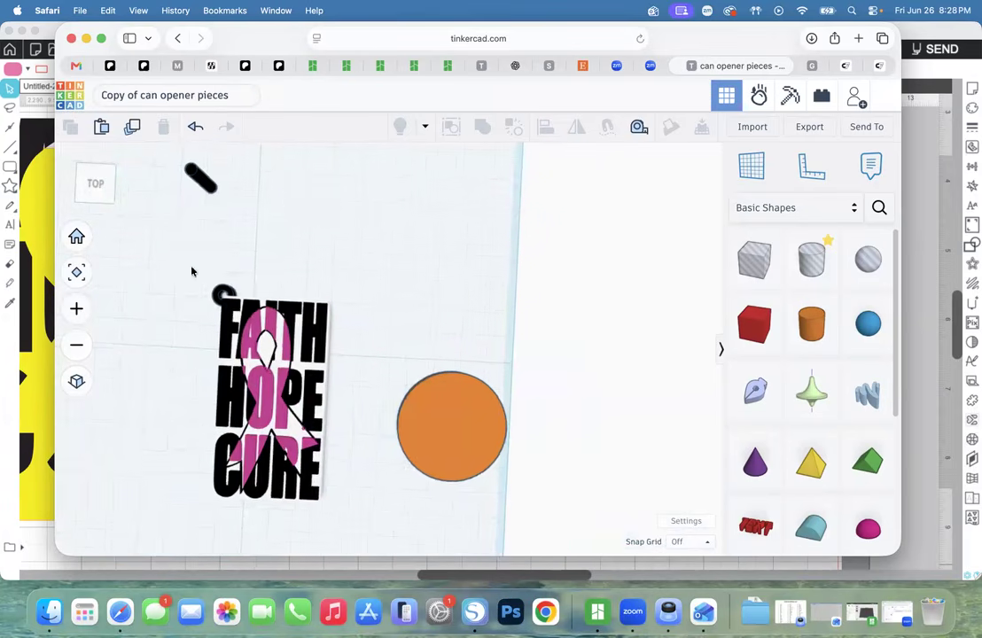
{"action": "left_click_drag", "start_coordinate": [200, 182], "coordinate": [352, 214]}
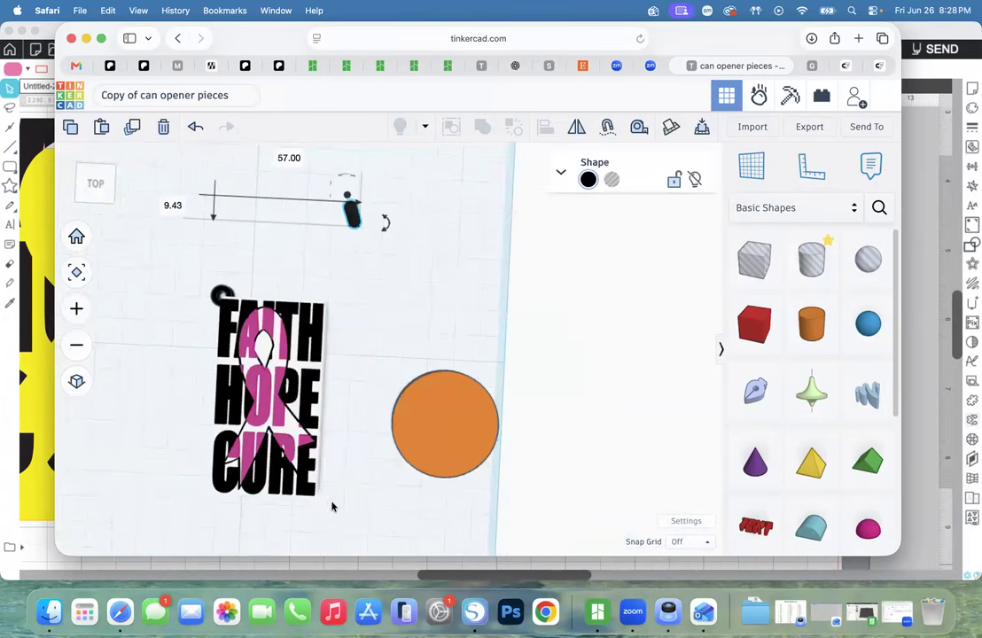
{"action": "left_click", "coordinate": [288, 445]}
{"action": "left_click_drag", "start_coordinate": [288, 445], "coordinate": [122, 302]}
{"action": "left_click_drag", "start_coordinate": [410, 430], "coordinate": [235, 322]}
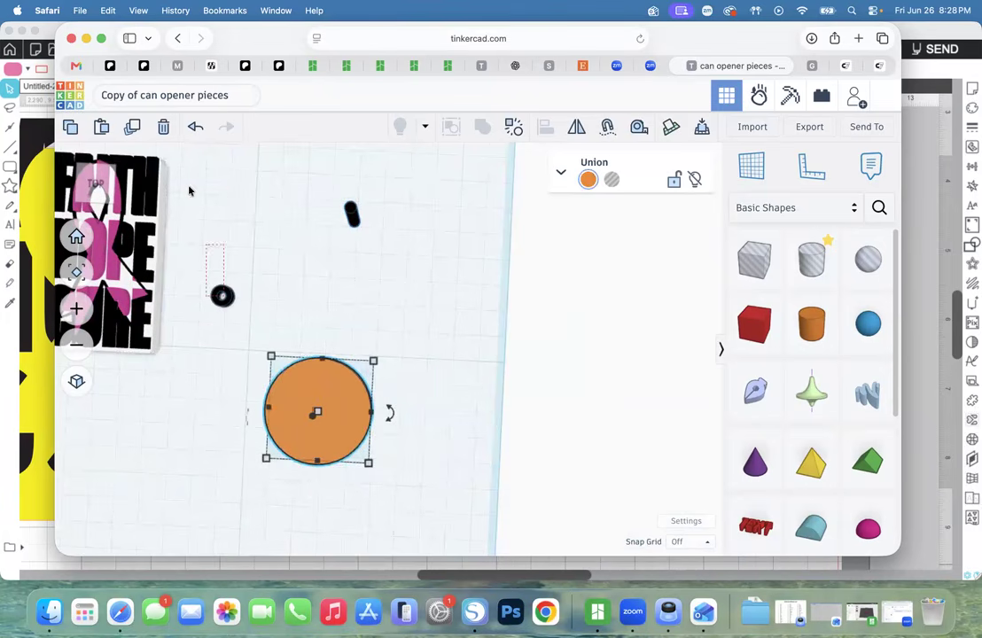
{"action": "left_click", "coordinate": [222, 296]}
{"action": "left_click_drag", "start_coordinate": [222, 295], "coordinate": [192, 170]}
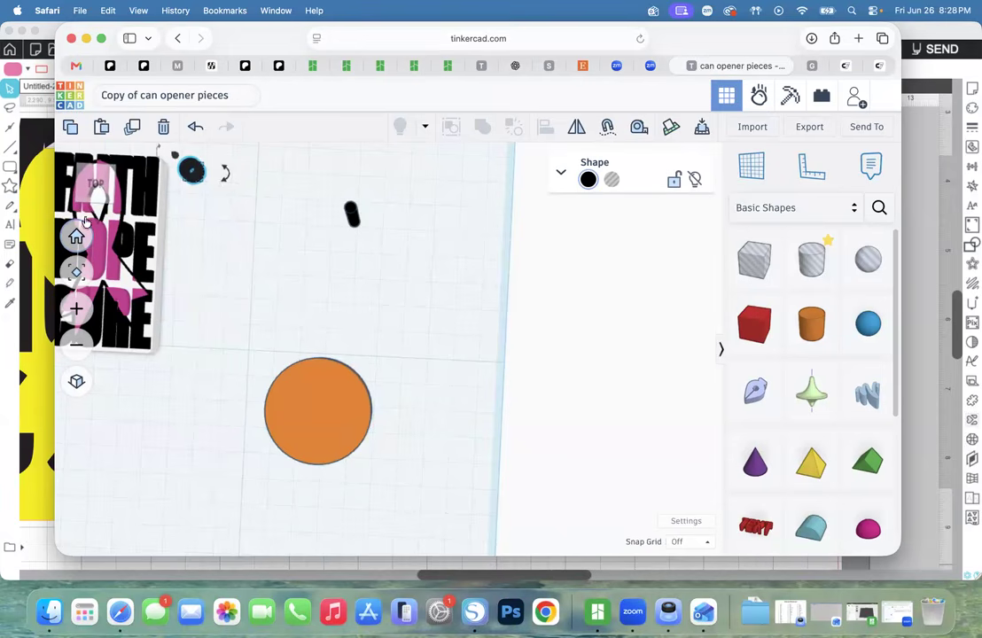
Place the upright black tube into the back edge of the orange disc, opposite the can opener slot.
{"action": "left_click", "coordinate": [103, 188]}
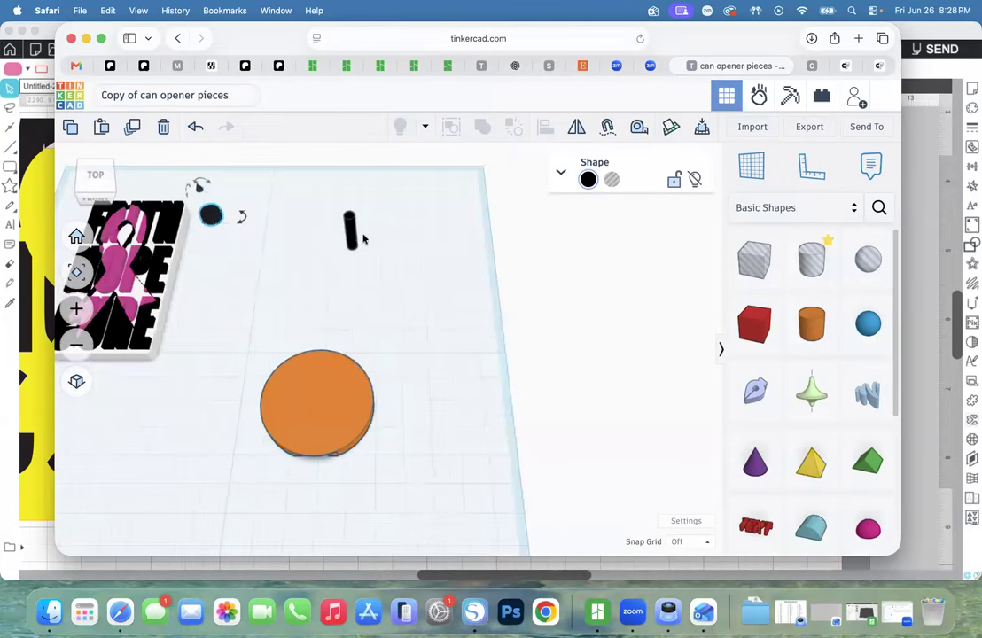
{"action": "left_click_drag", "start_coordinate": [358, 231], "coordinate": [320, 358]}
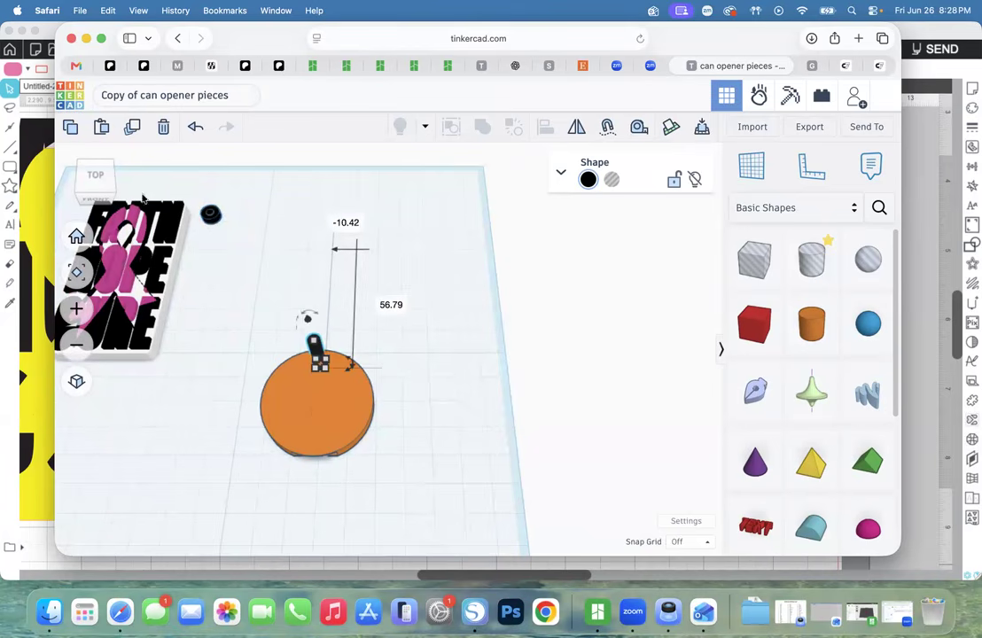
{"action": "left_click_drag", "start_coordinate": [99, 184], "coordinate": [142, 204]}
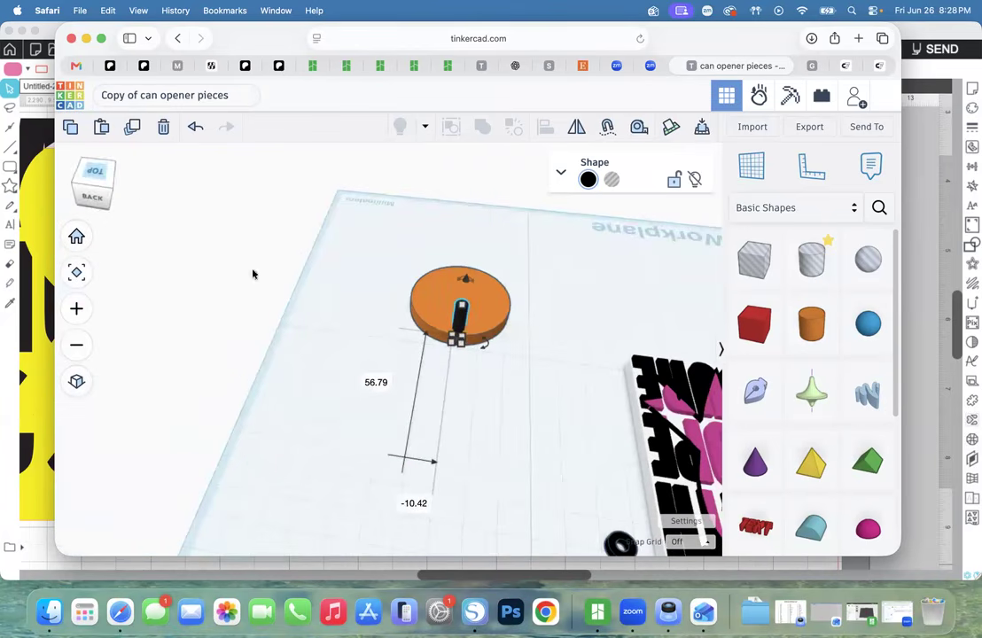
{"action": "left_click", "coordinate": [507, 410]}
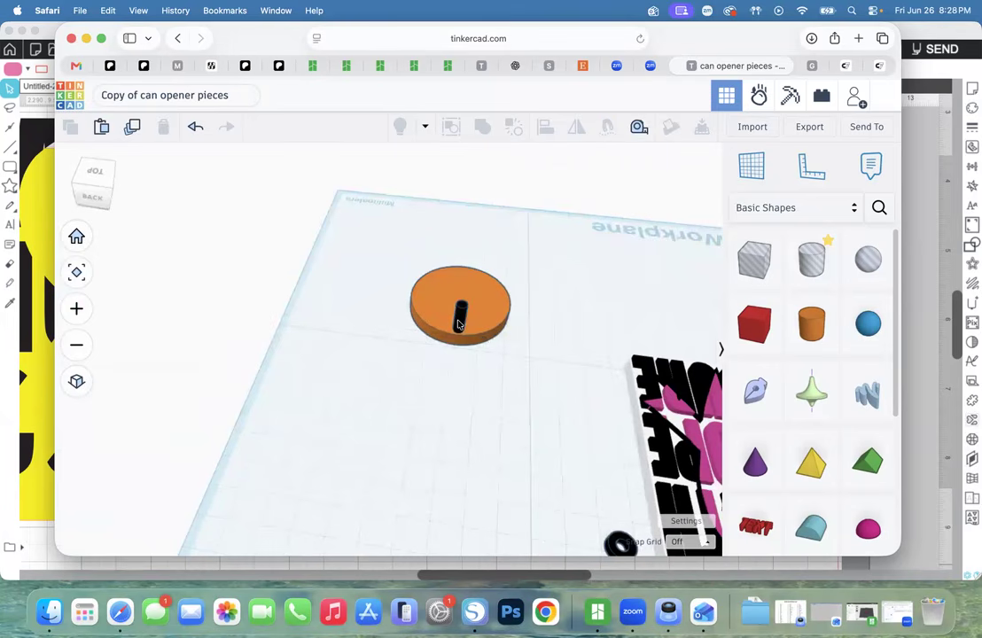
{"action": "left_click", "coordinate": [459, 324]}
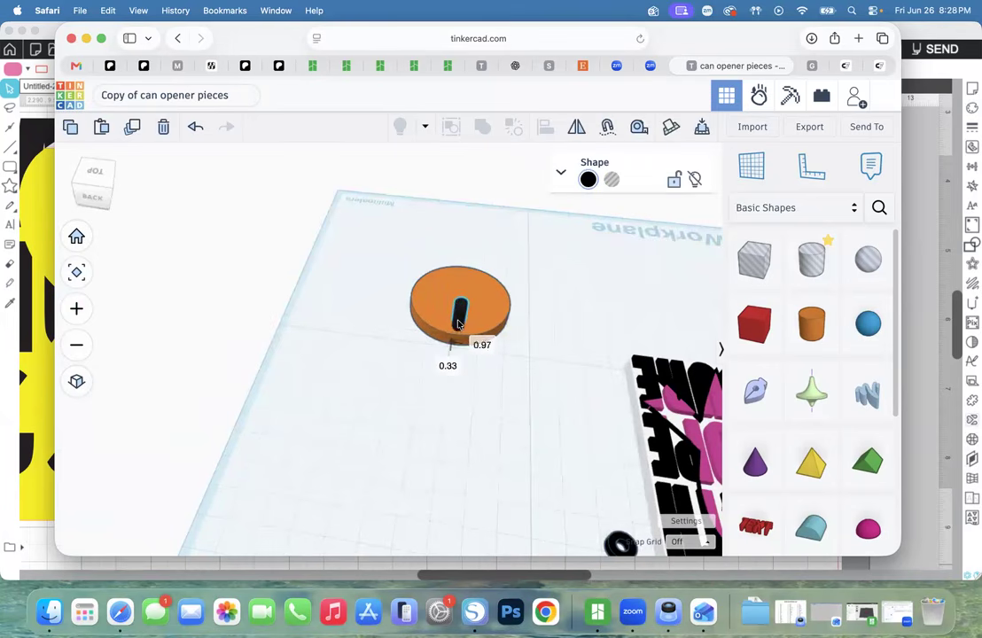
Align the black tube with the disc's centre line across its width and check the placement from the back.
{"action": "left_click_drag", "start_coordinate": [522, 395], "coordinate": [436, 261]}
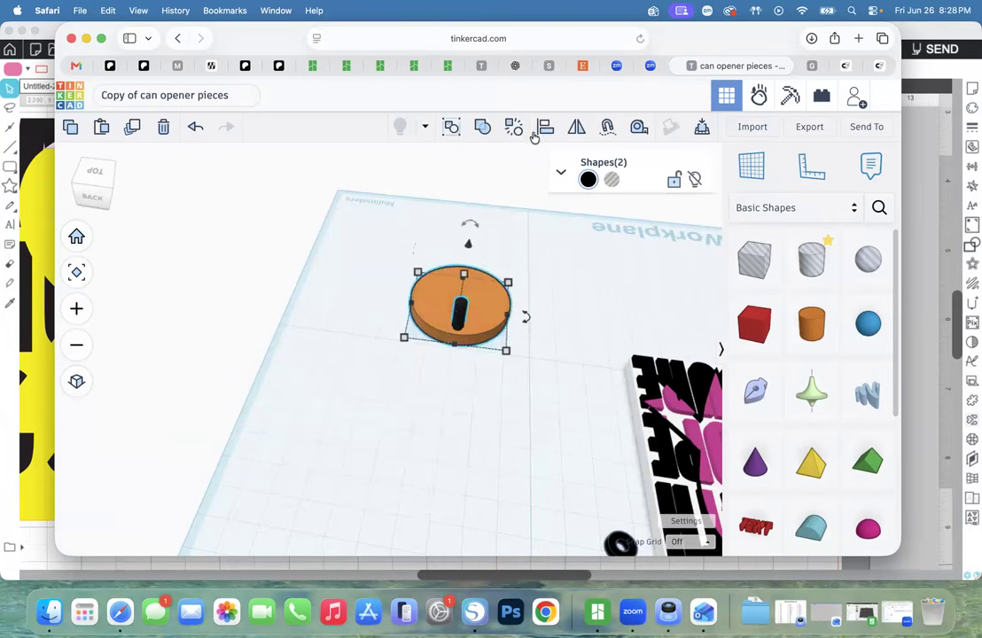
{"action": "key", "text": "l"}
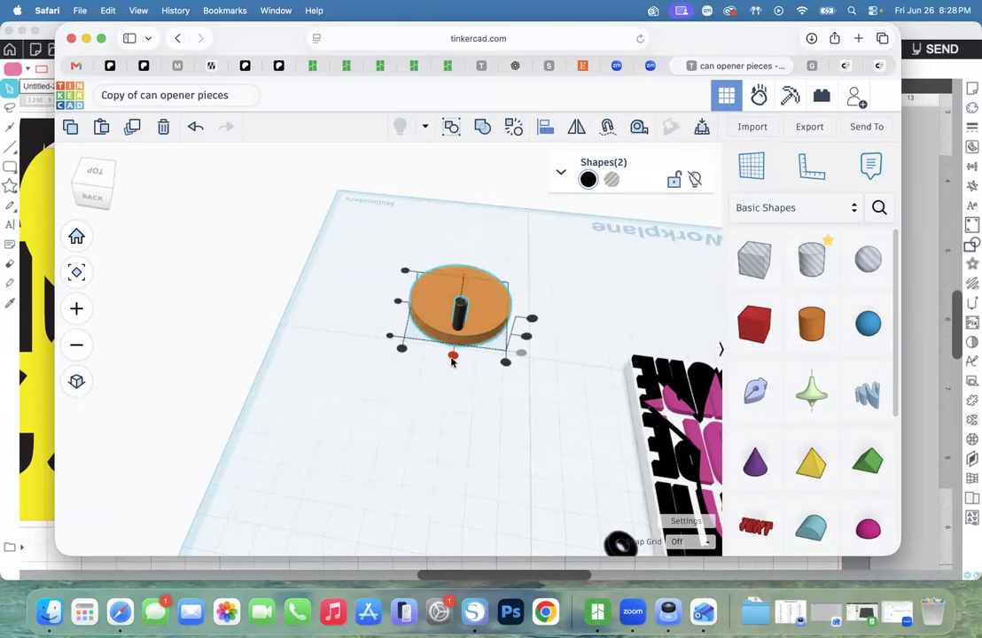
{"action": "left_click", "coordinate": [184, 294]}
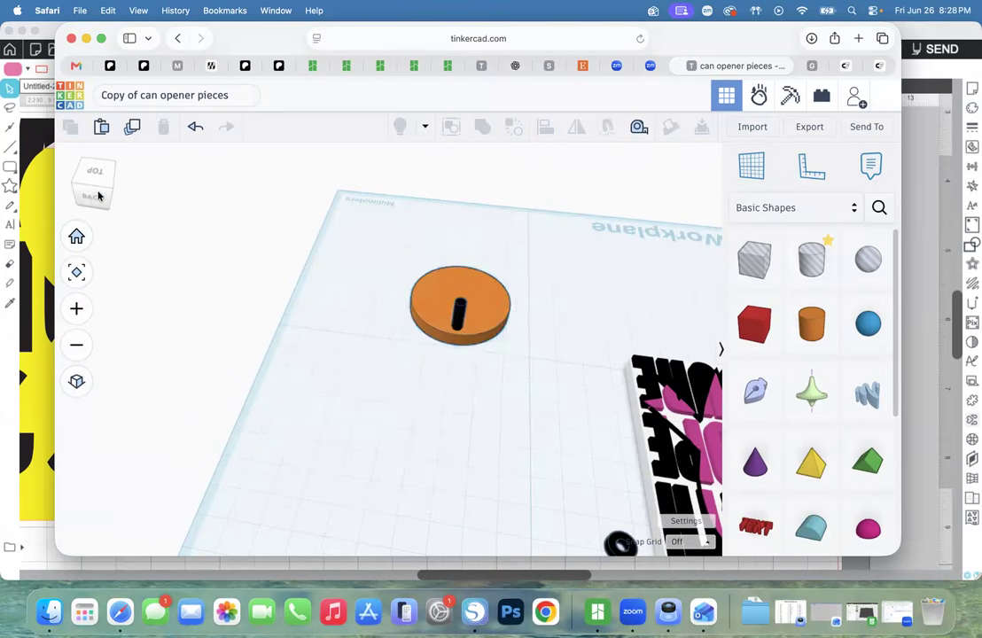
{"action": "left_click", "coordinate": [98, 193]}
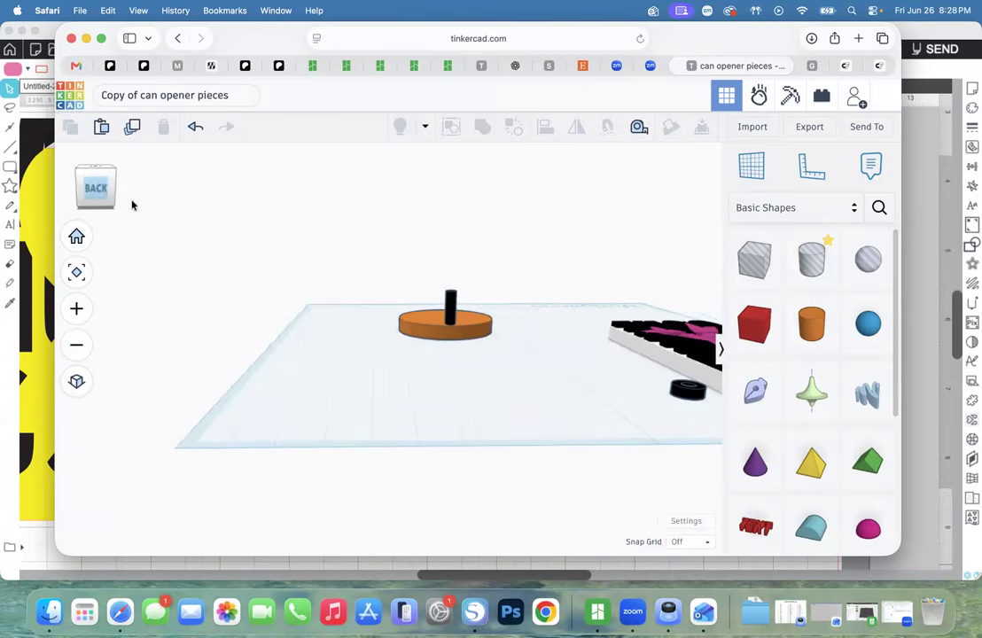
Lower the black tube by 2.29 mm through the orange disc, make it a hole, and group it with the disc.
{"action": "left_click", "coordinate": [452, 304]}
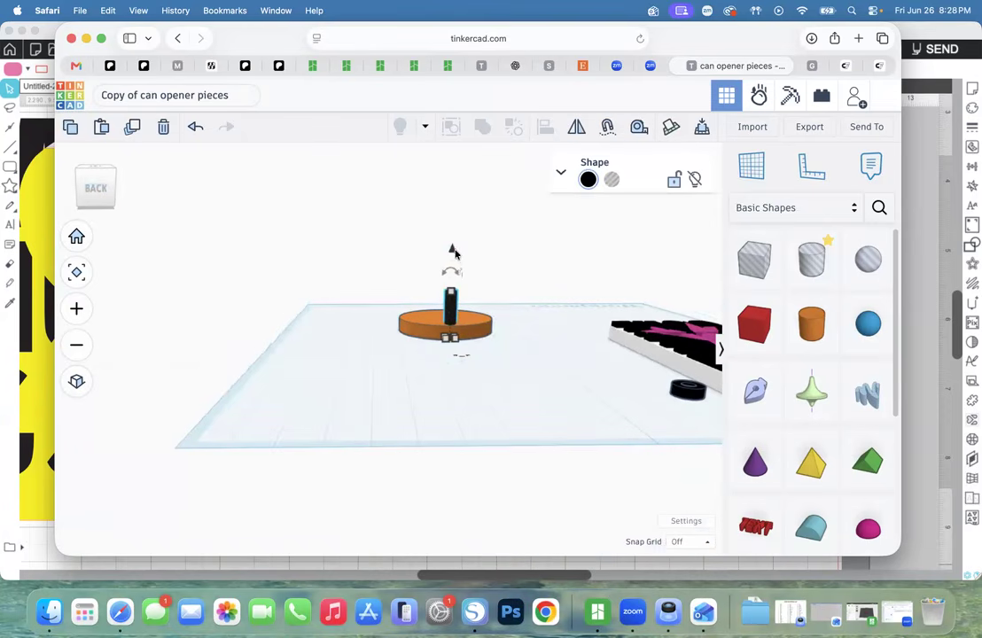
{"action": "left_click_drag", "start_coordinate": [452, 253], "coordinate": [527, 255]}
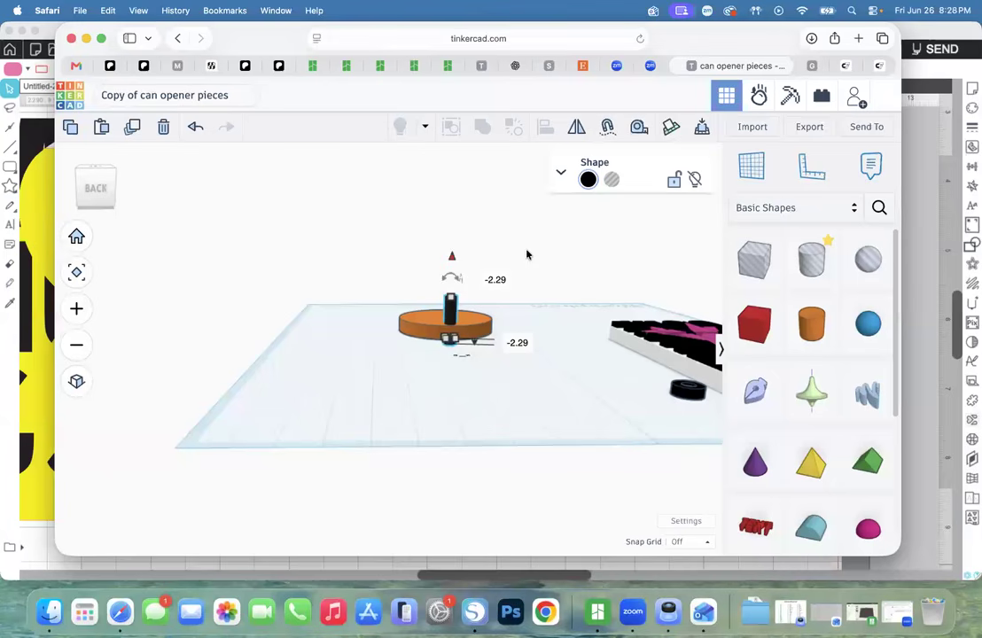
{"action": "left_click", "coordinate": [613, 180]}
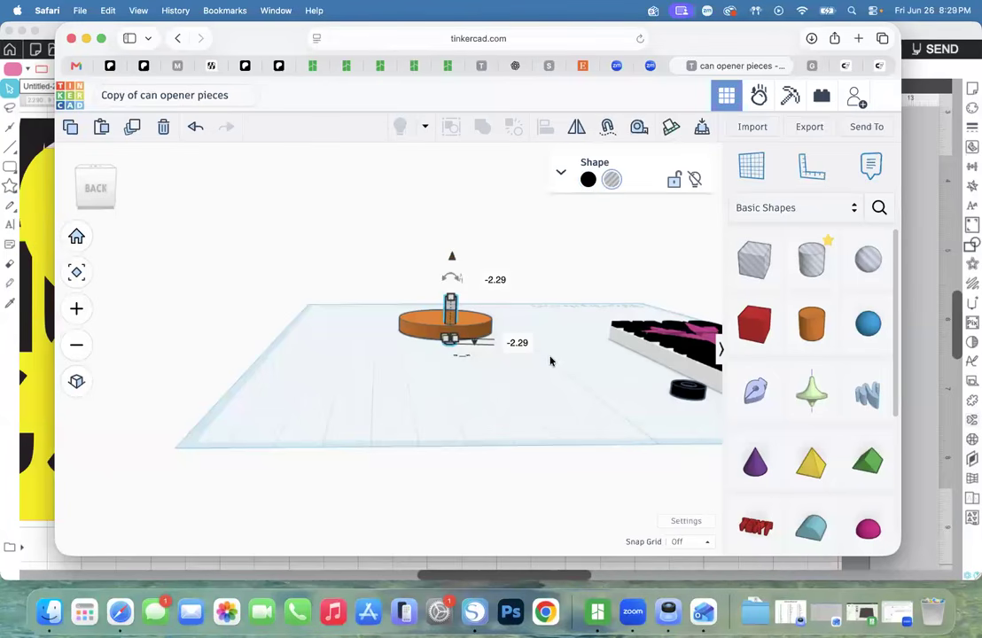
{"action": "left_click_drag", "start_coordinate": [408, 214], "coordinate": [409, 211]}
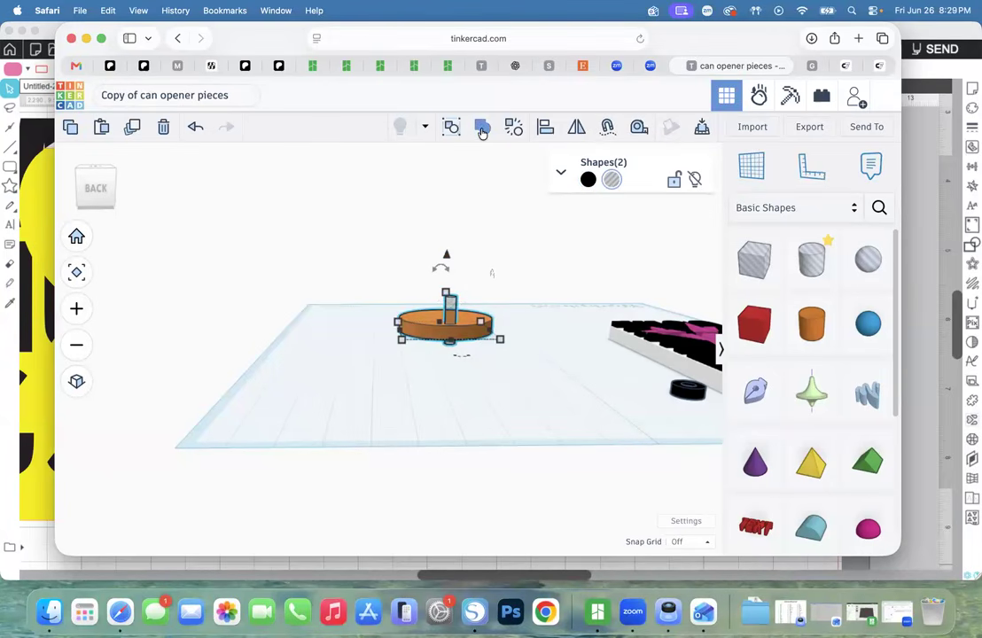
{"action": "left_click", "coordinate": [484, 132]}
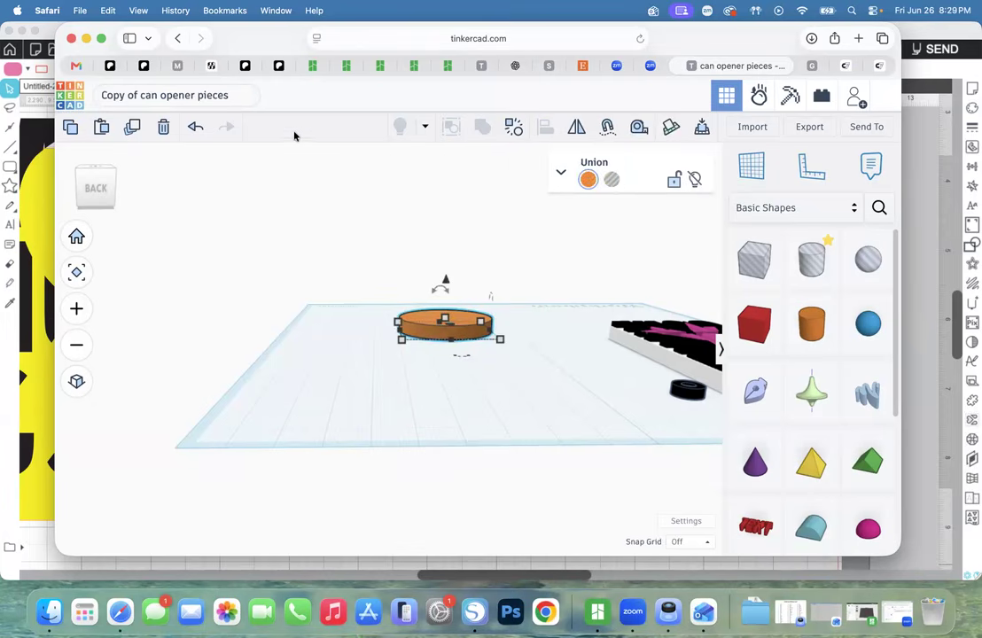
Switch the grouped disc to a hole so it is see-through, and examine the can opener slot and keyring hole inside.
{"action": "left_click_drag", "start_coordinate": [108, 191], "coordinate": [165, 196]}
{"action": "left_click", "coordinate": [612, 180]}
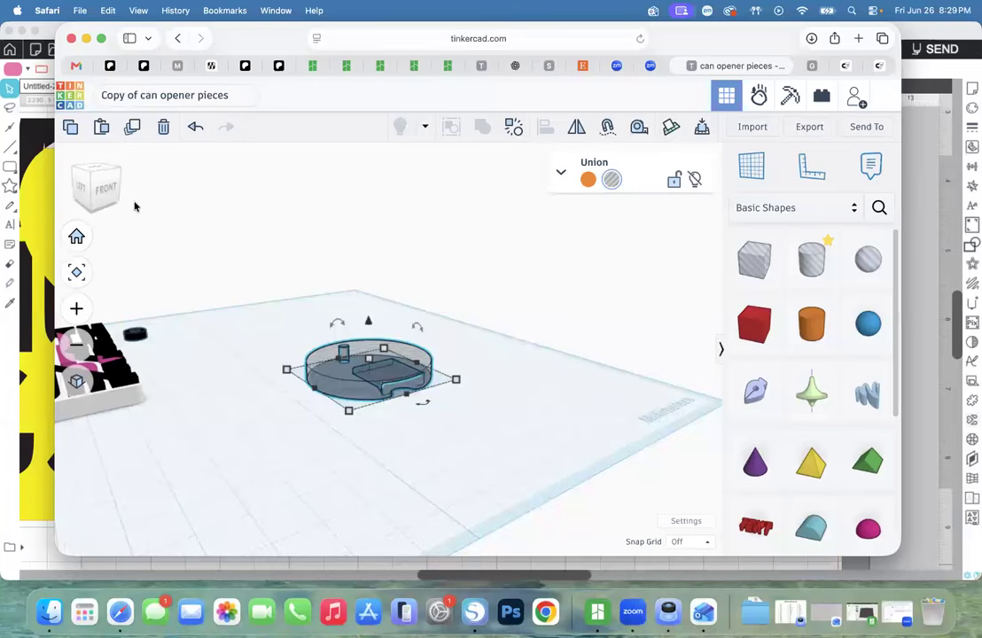
{"action": "left_click", "coordinate": [95, 194]}
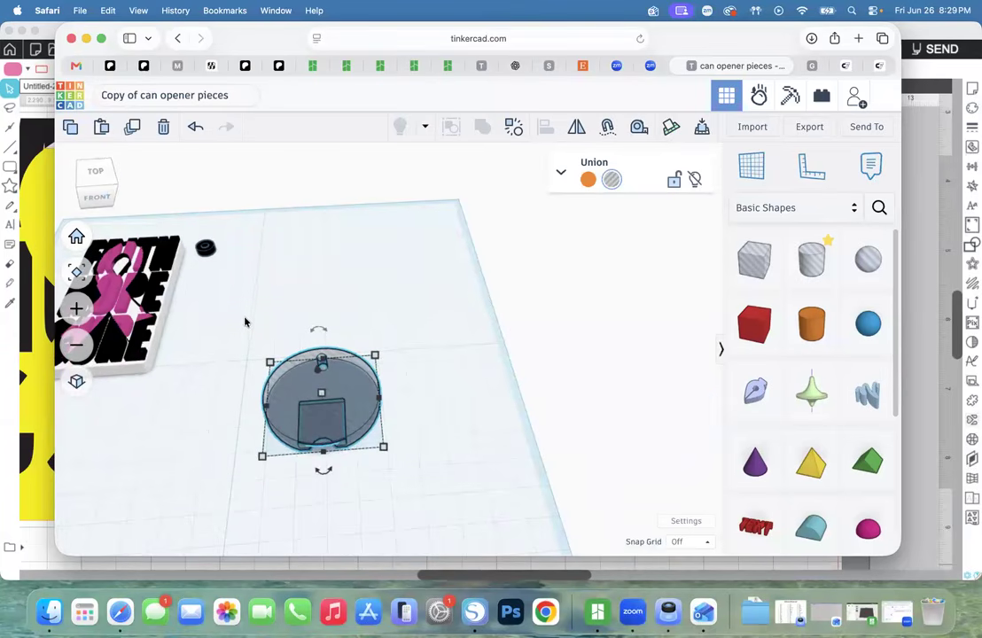
Move the see-through disc off the workplane and bring the FAITH HOPE CURE plate into the open area.
{"action": "left_click_drag", "start_coordinate": [284, 402], "coordinate": [572, 368]}
{"action": "left_click_drag", "start_coordinate": [142, 312], "coordinate": [318, 398]}
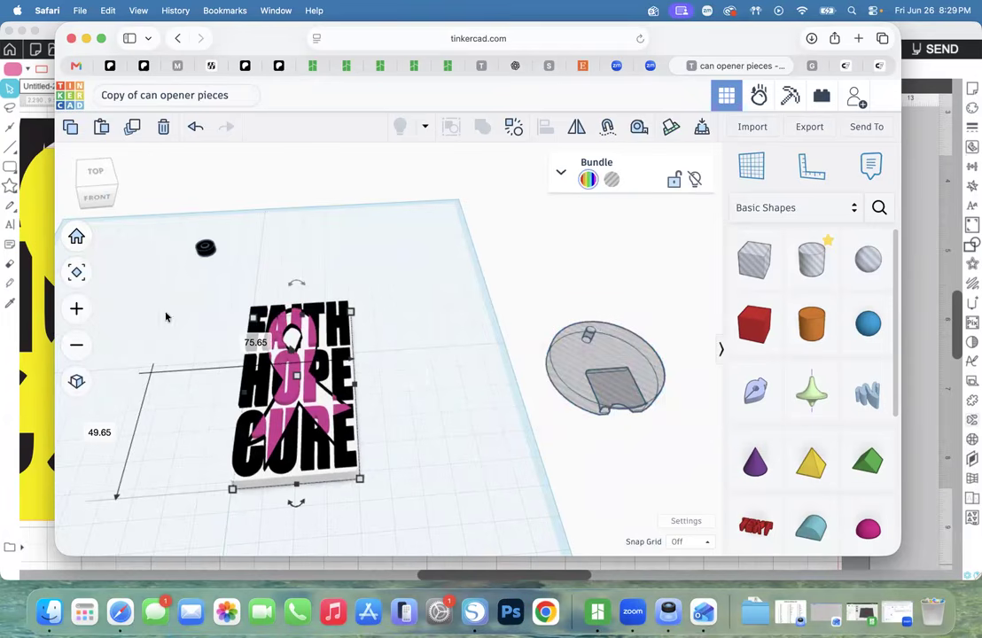
{"action": "left_click", "coordinate": [94, 191]}
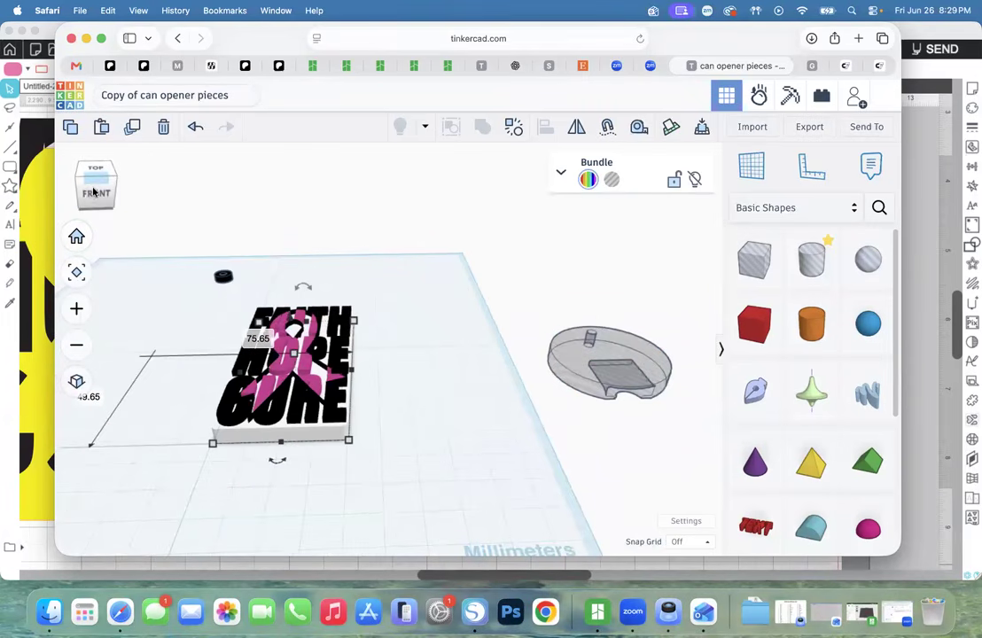
Ungroup the see-through disc to separate the can opener cutout and keyring hole pieces from it.
{"action": "left_click", "coordinate": [595, 369]}
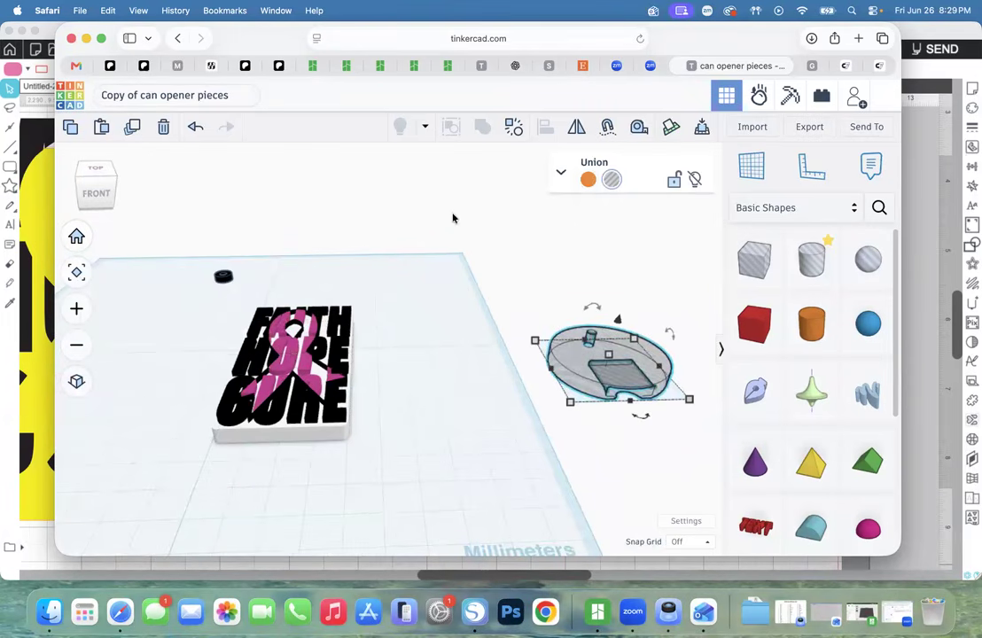
{"action": "left_click", "coordinate": [510, 127]}
{"action": "left_click", "coordinate": [571, 516]}
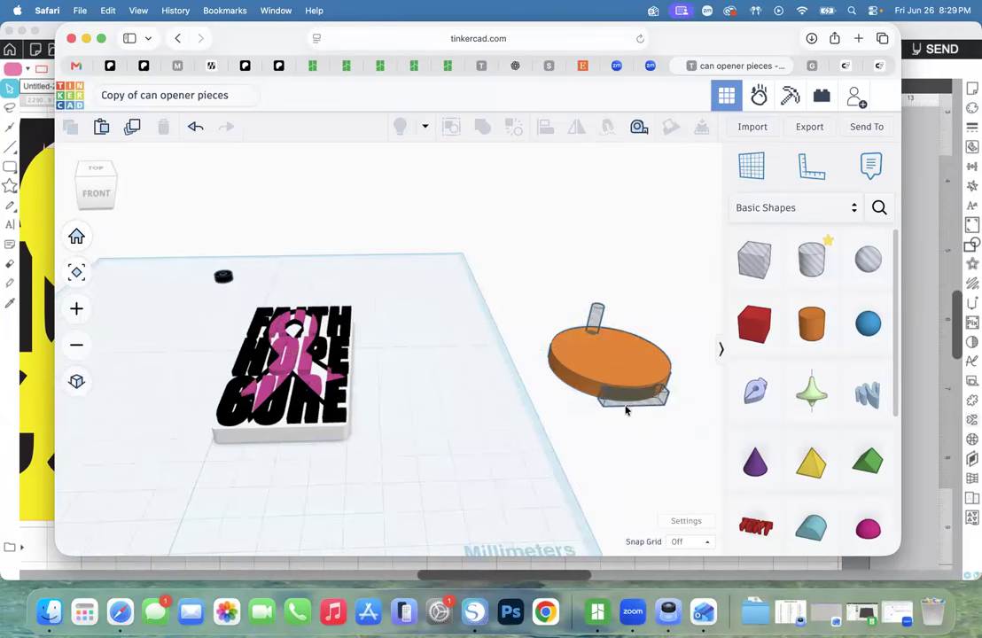
Place the can opener cutout piece at the FAITH HOPE CURE plate's front edge and group them to cut the slot.
{"action": "left_click_drag", "start_coordinate": [632, 395], "coordinate": [278, 448]}
{"action": "left_click_drag", "start_coordinate": [88, 177], "coordinate": [95, 189]}
{"action": "left_click", "coordinate": [315, 542]}
{"action": "left_click_drag", "start_coordinate": [281, 501], "coordinate": [286, 494]}
{"action": "left_click_drag", "start_coordinate": [382, 534], "coordinate": [238, 424]}
{"action": "left_click", "coordinate": [483, 128]}
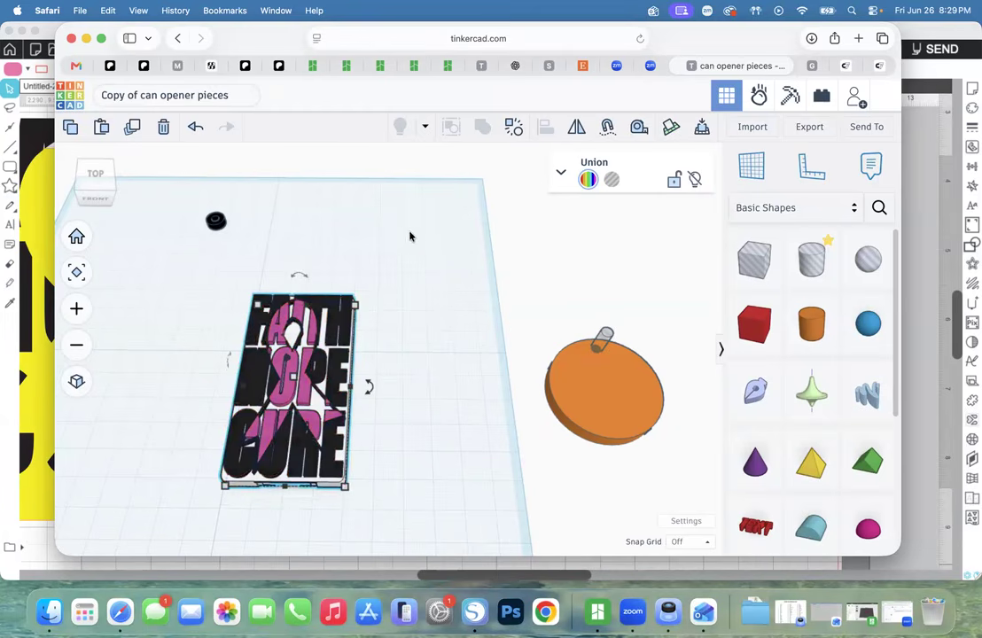
Move the black ring onto the plate's corner beside FAITH so it overlaps the plate and most of its hole stays outside.
{"action": "left_click_drag", "start_coordinate": [215, 224], "coordinate": [245, 289]}
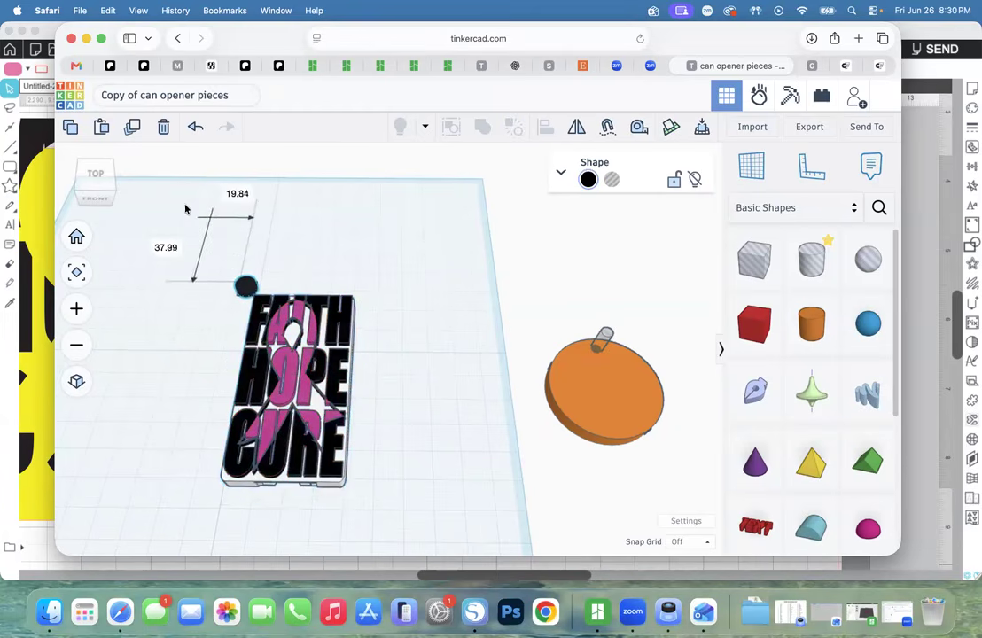
{"action": "left_click_drag", "start_coordinate": [102, 184], "coordinate": [131, 184]}
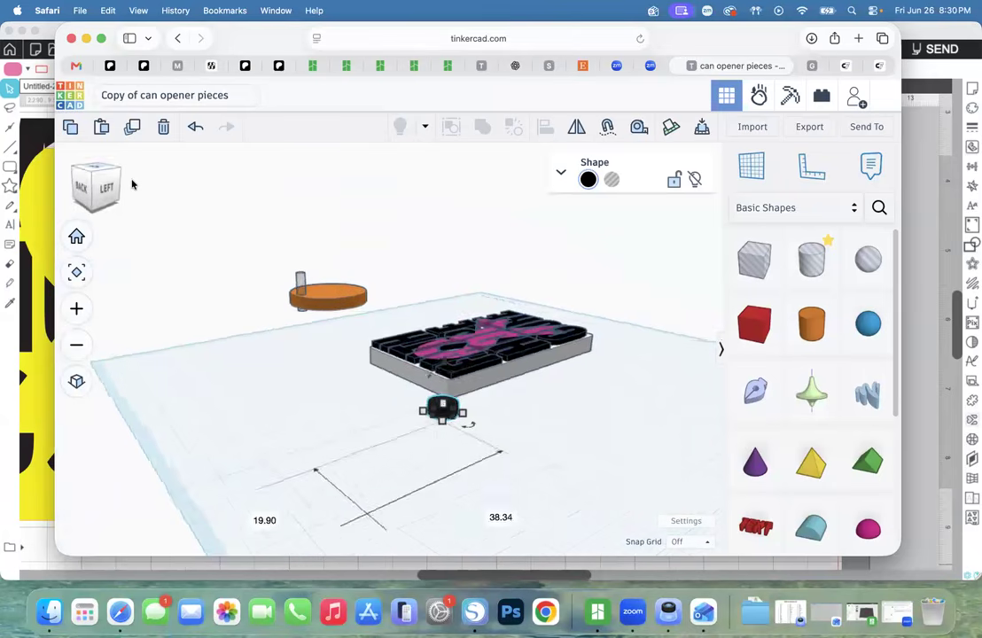
{"action": "left_click_drag", "start_coordinate": [430, 415], "coordinate": [433, 397]}
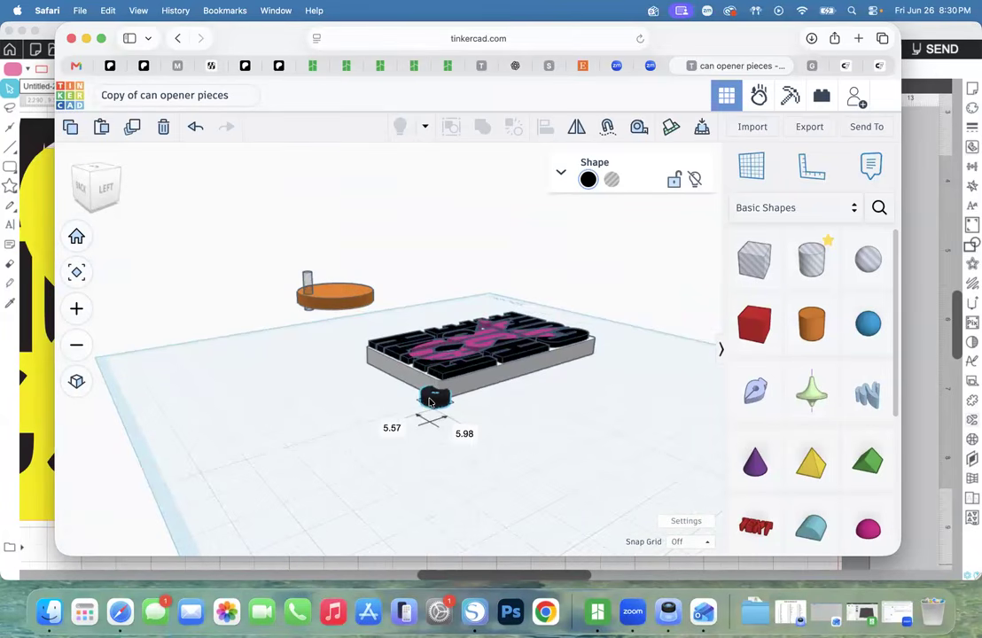
{"action": "left_click", "coordinate": [77, 272]}
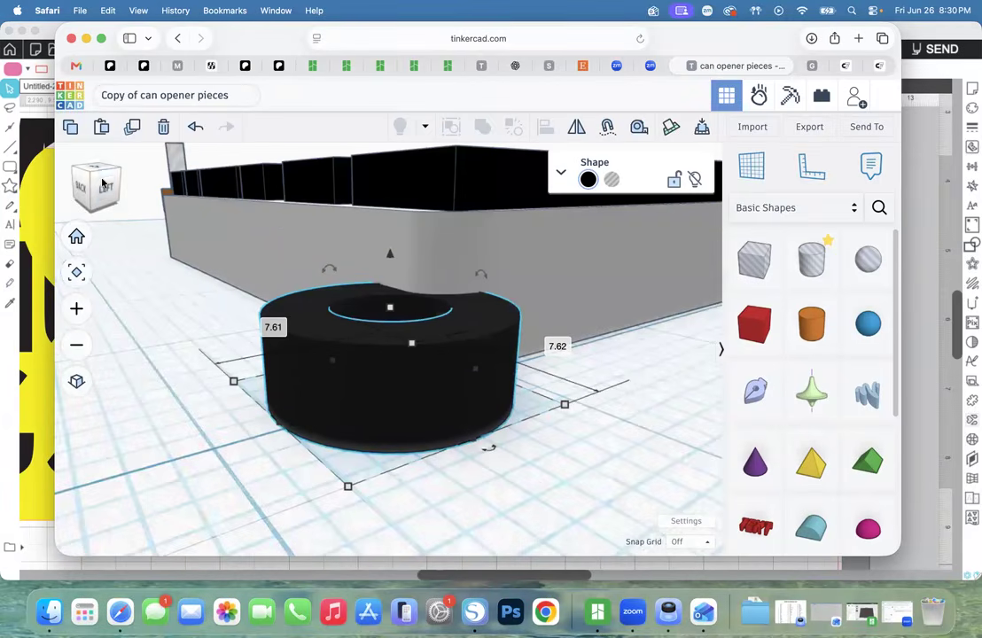
{"action": "left_click", "coordinate": [103, 183]}
{"action": "left_click_drag", "start_coordinate": [386, 434], "coordinate": [411, 419]}
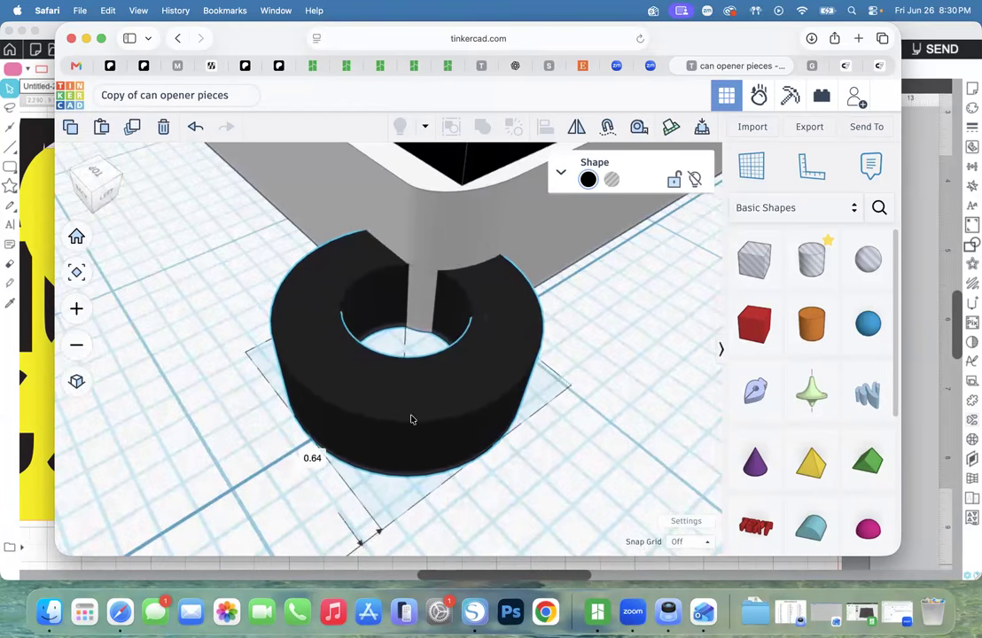
{"action": "left_click", "coordinate": [77, 236]}
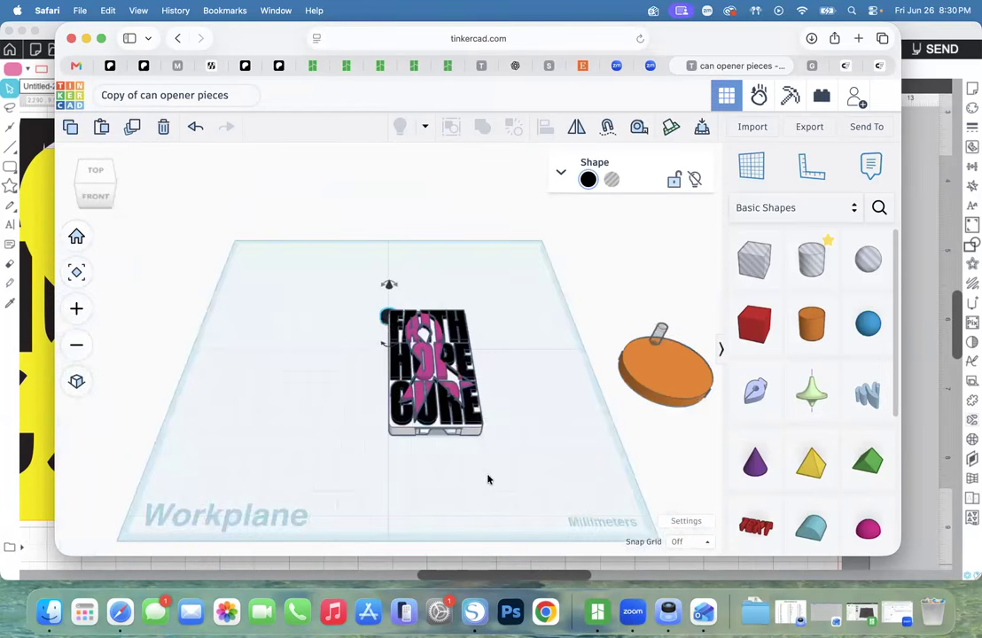
{"action": "left_click_drag", "start_coordinate": [543, 470], "coordinate": [335, 289]}
{"action": "left_click", "coordinate": [227, 219]}
Rename the design "breast cancer can opener".
{"action": "left_click", "coordinate": [133, 94]}
{"action": "left_click", "coordinate": [136, 95]}
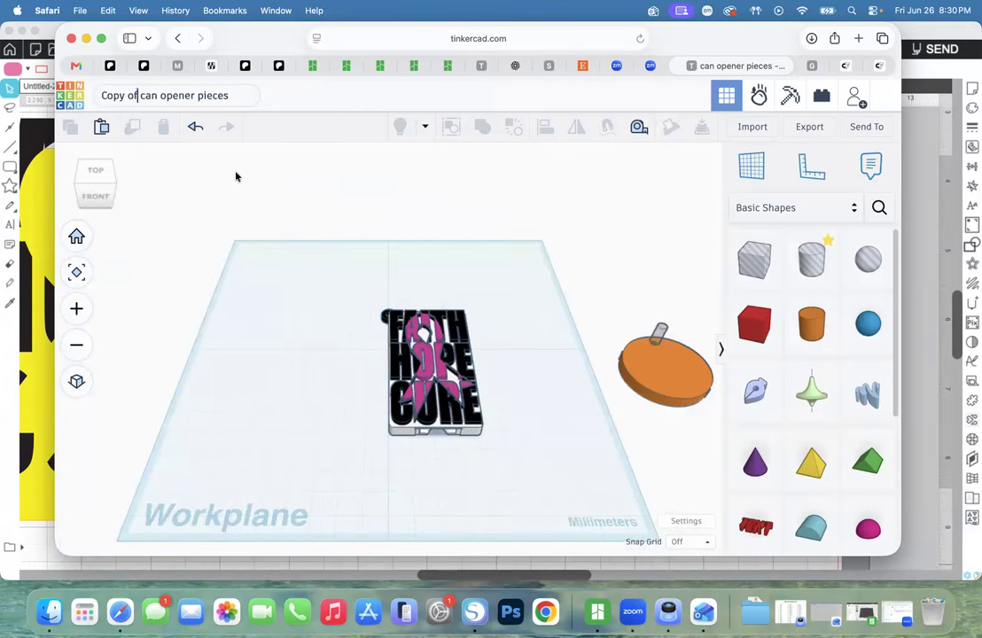
{"action": "key", "text": "BackSpace"}
{"action": "key", "text": "BackSpace"}
{"action": "key", "text": "BackSpace"}
{"action": "key", "text": "BackSpace"}
{"action": "key", "text": "BackSpace"}
{"action": "key", "text": "BackSpace"}
{"action": "key", "text": "BackSpace"}
{"action": "key", "text": "BackSpace"}
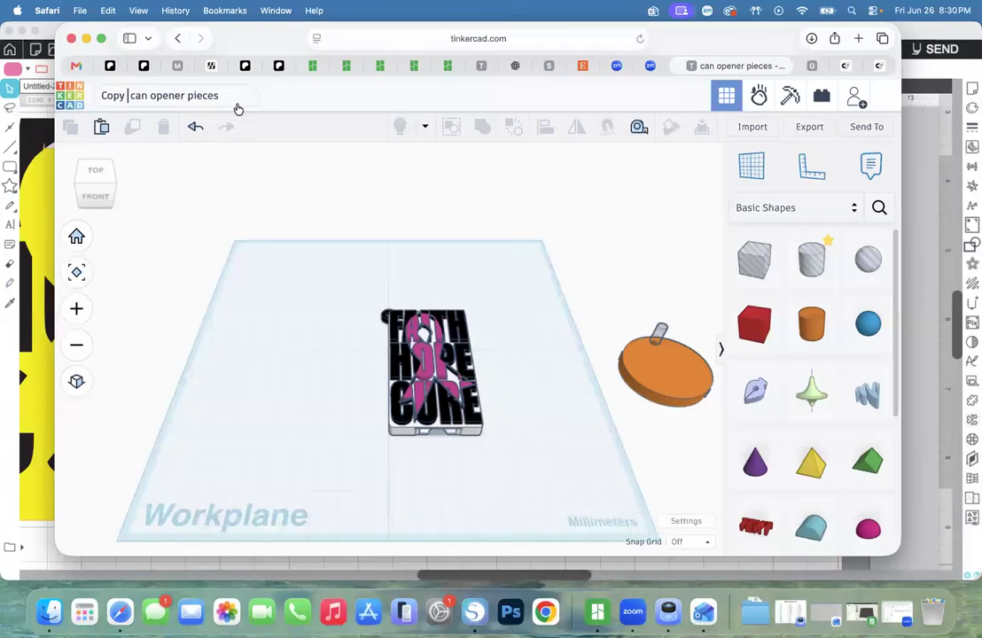
{"action": "type", "text": "breast can"}
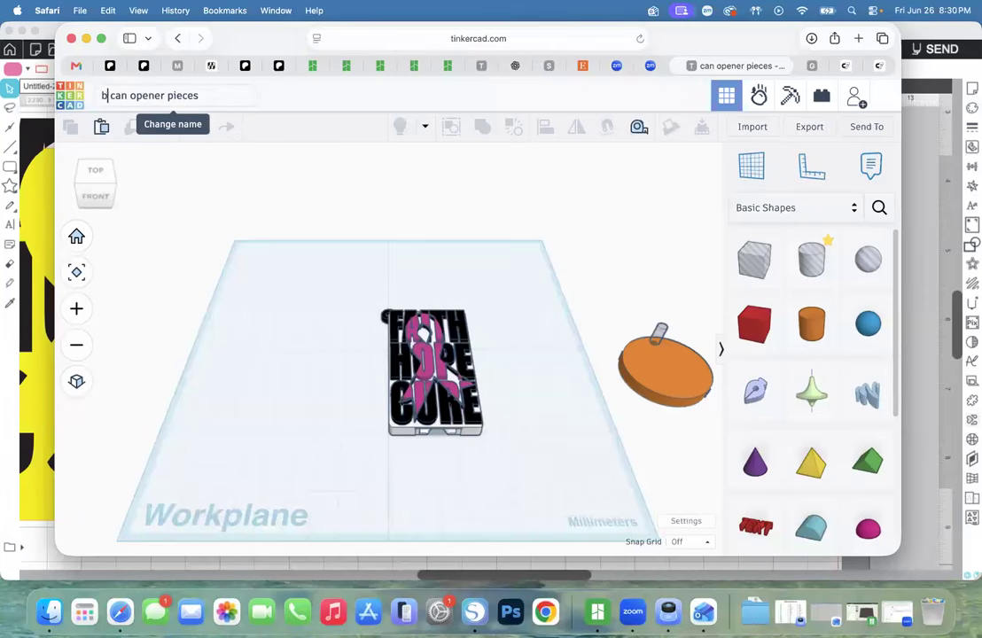
{"action": "type", "text": "cer"}
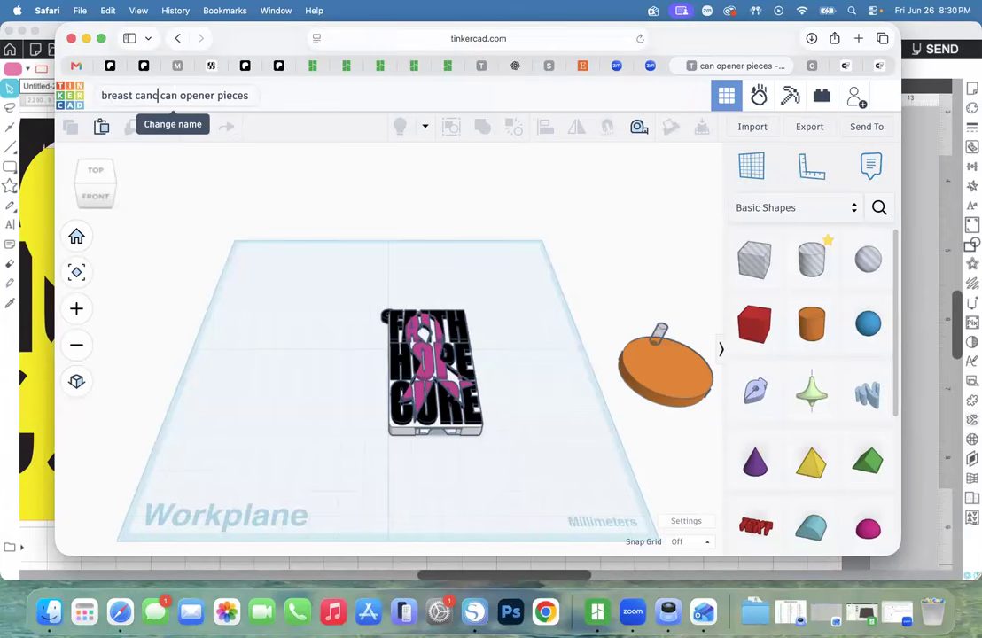
{"action": "triple_click", "coordinate": [256, 100]}
{"action": "key", "text": "Return"}
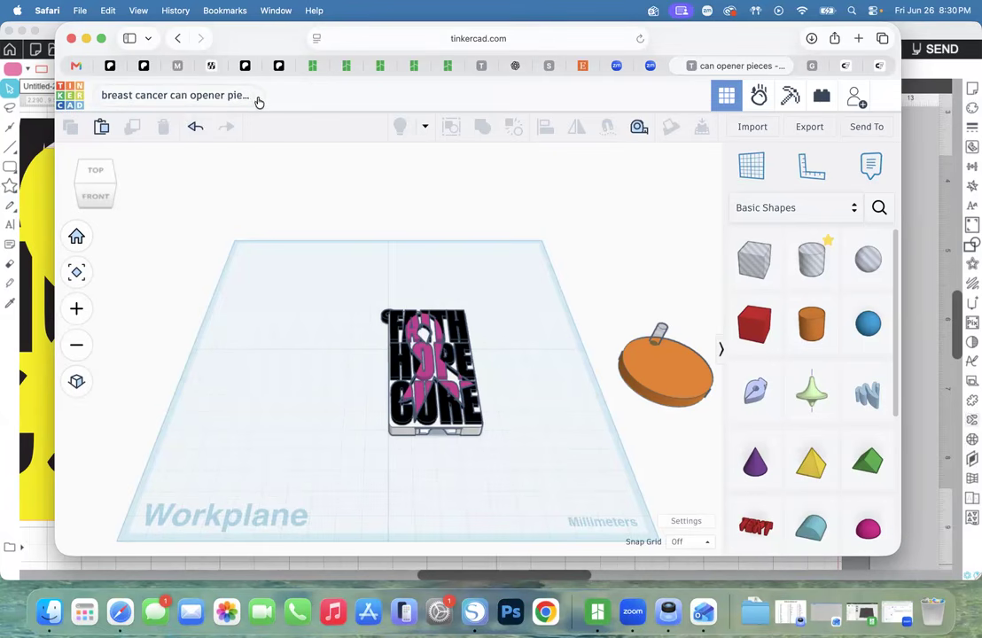
{"action": "left_click", "coordinate": [251, 100]}
{"action": "left_click", "coordinate": [227, 96]}
{"action": "key", "text": "Right"}
{"action": "key", "text": "Right"}
{"action": "key", "text": "Right"}
{"action": "key", "text": "Right"}
{"action": "key", "text": "BackSpace"}
{"action": "key", "text": "BackSpace"}
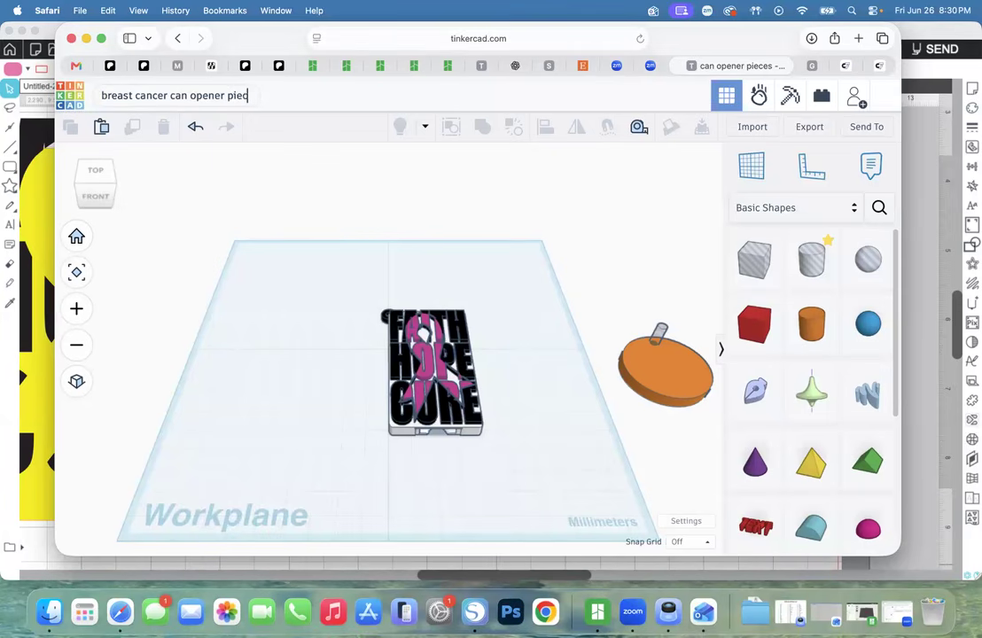
{"action": "left_click", "coordinate": [316, 317]}
Export only the FAITH HOPE CURE plate and its black ring, leaving out the orange disc.
{"action": "left_click_drag", "start_coordinate": [288, 258], "coordinate": [501, 459]}
{"action": "left_click", "coordinate": [805, 129]}
{"action": "left_click", "coordinate": [411, 368]}
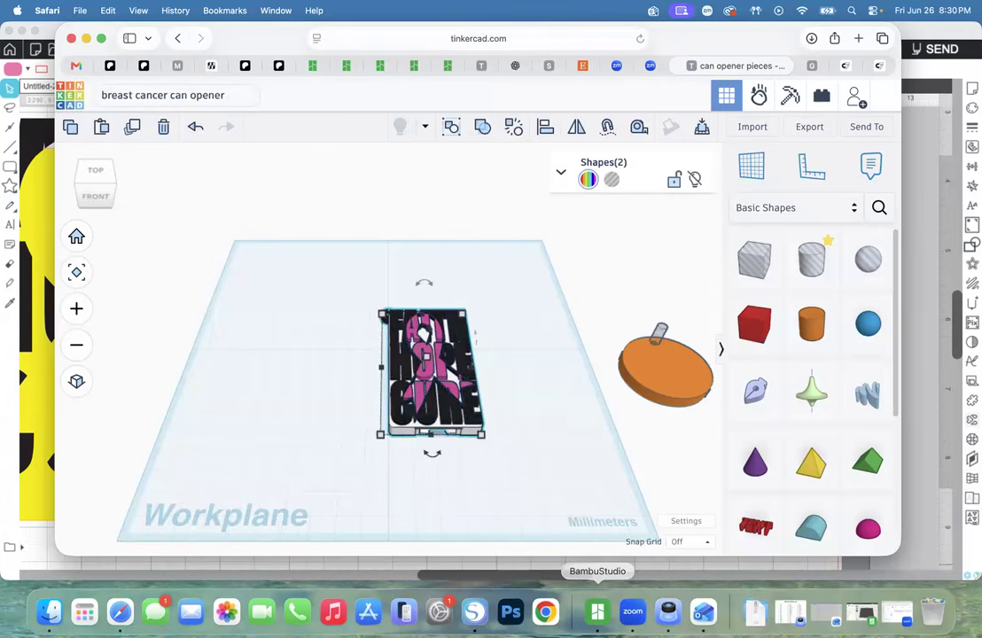
Switch to Bambu Studio, delete the backpack model from plate 02 and clear that plate's name.
{"action": "left_click", "coordinate": [598, 612]}
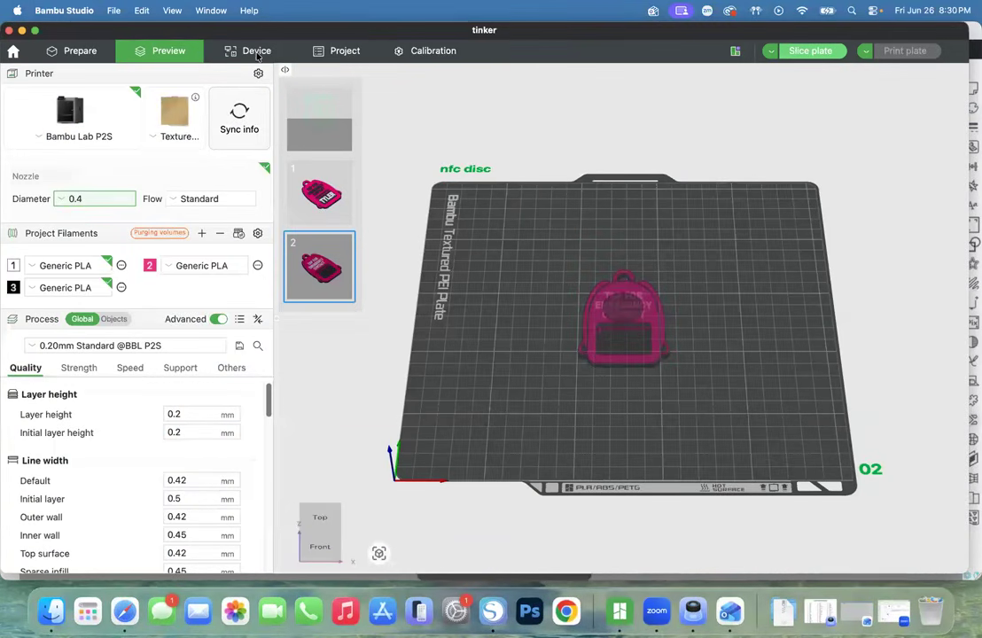
{"action": "left_click", "coordinate": [75, 50]}
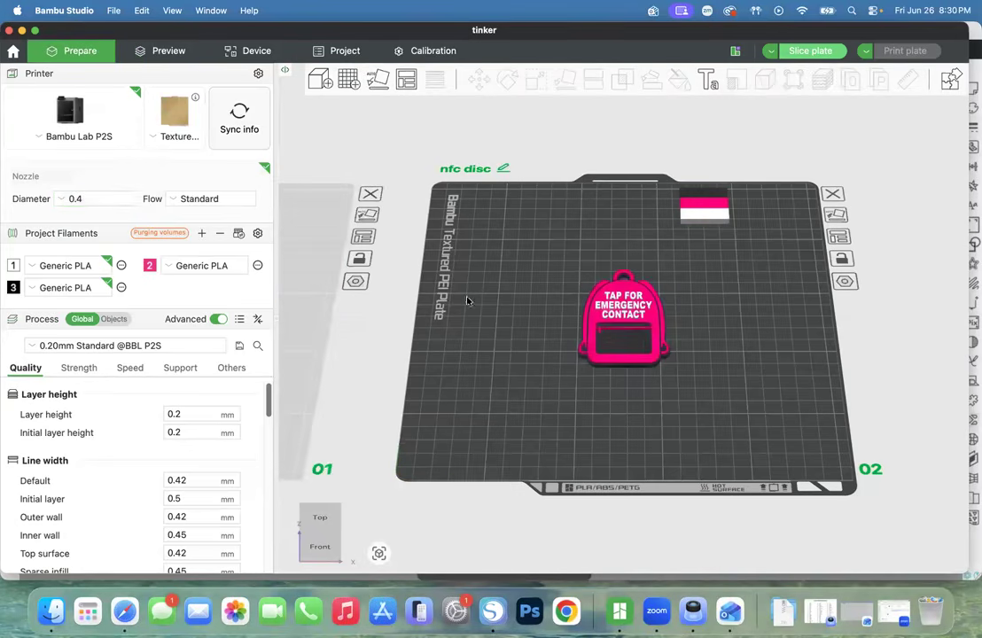
{"action": "left_click", "coordinate": [622, 313]}
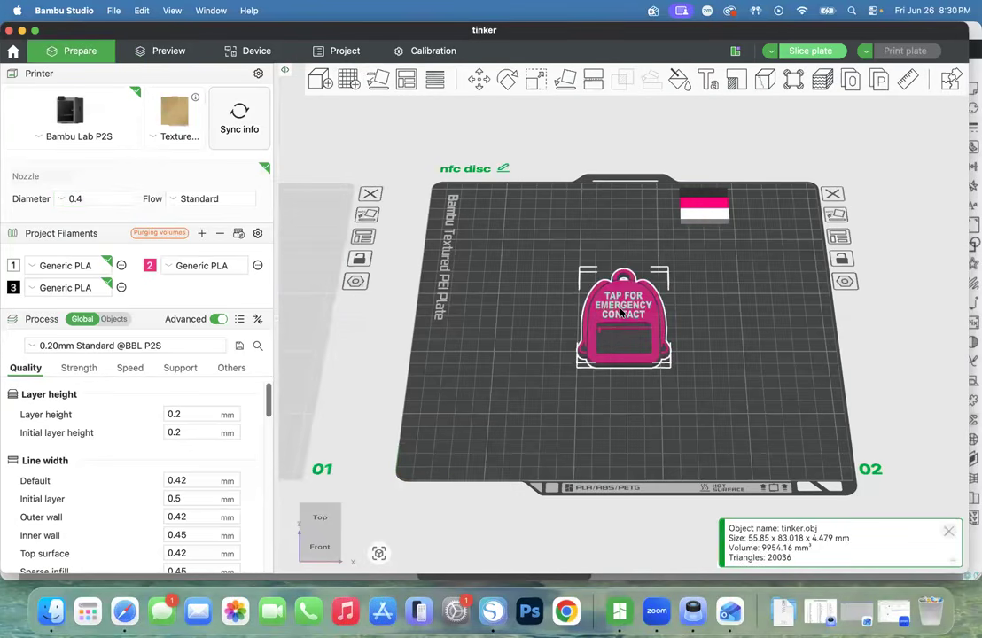
{"action": "left_click", "coordinate": [503, 169]}
{"action": "key", "text": "BackSpace"}
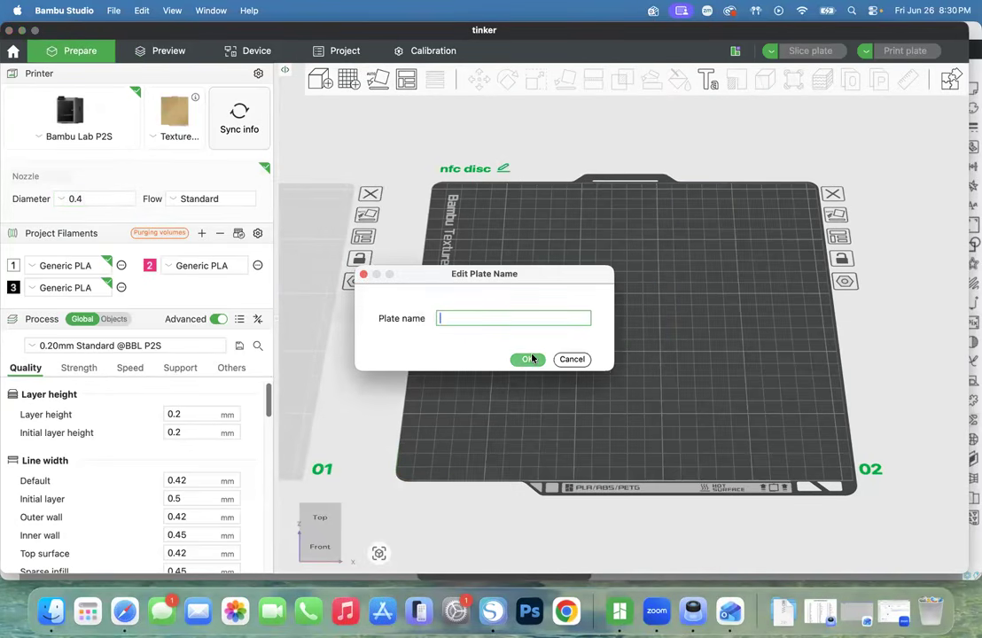
{"action": "left_click", "coordinate": [527, 359]}
Dismiss the model import and remove the empty plate 02, leaving only plate 01 in the project.
{"action": "key", "text": "super+i"}
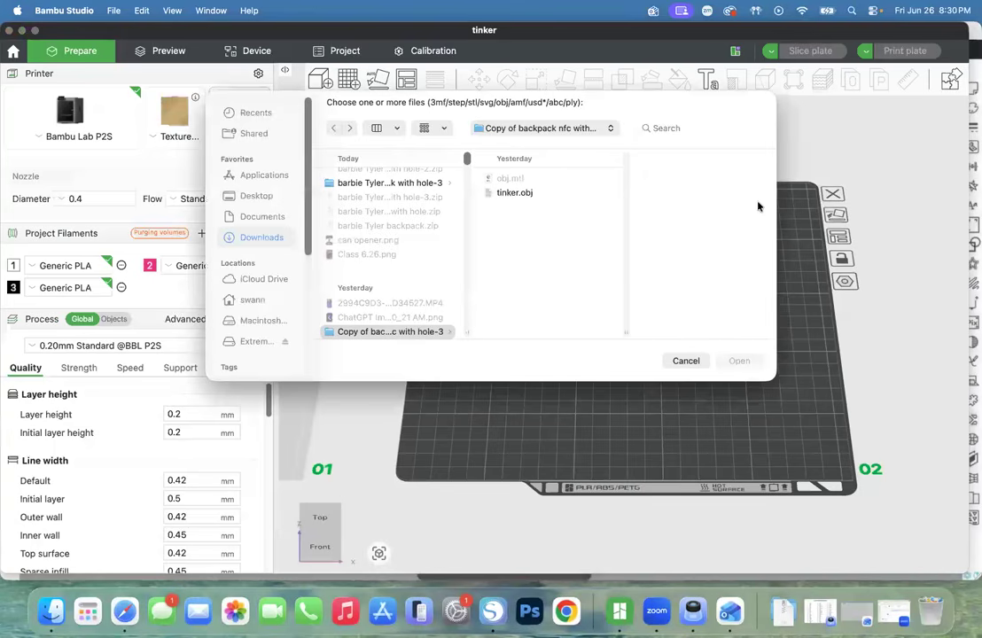
{"action": "left_click", "coordinate": [694, 365]}
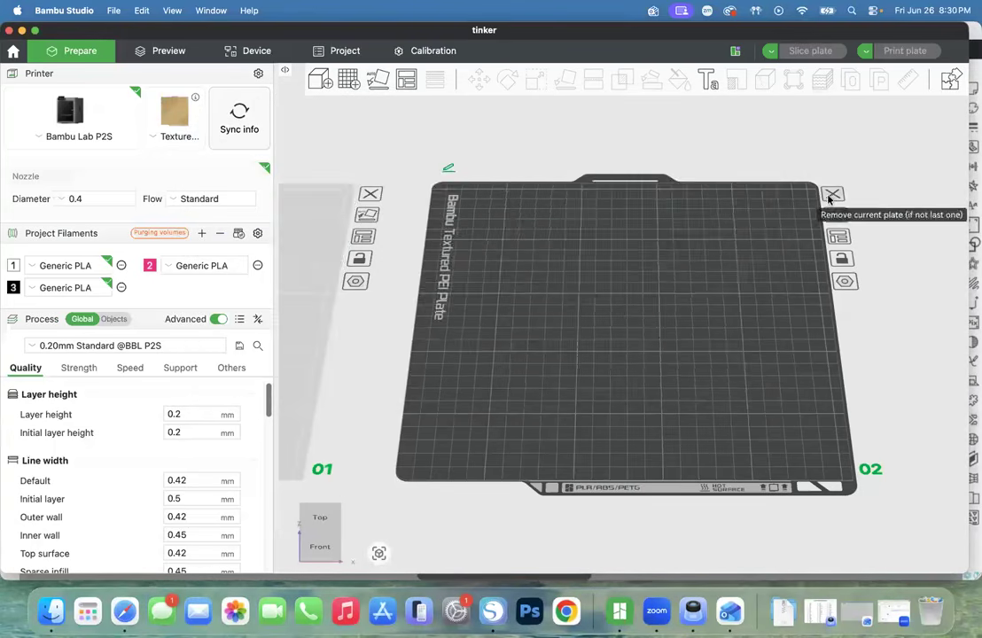
{"action": "left_click", "coordinate": [833, 193]}
{"action": "left_click", "coordinate": [379, 553]}
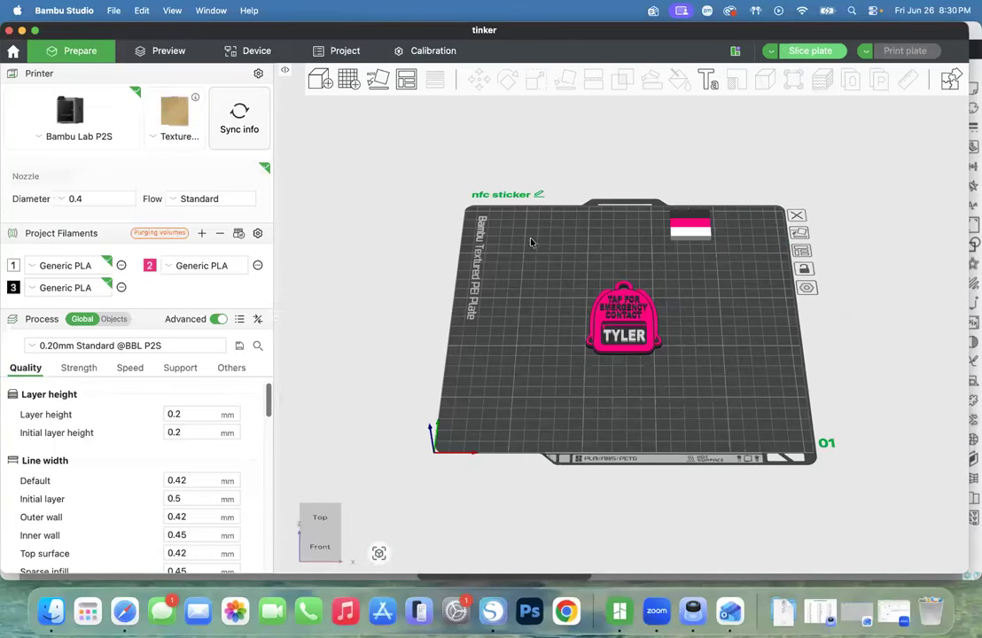
Clear the name of plate 01 and delete the backpack model from it.
{"action": "left_click", "coordinate": [540, 195]}
{"action": "key", "text": "BackSpace"}
{"action": "left_click", "coordinate": [520, 363]}
{"action": "left_click", "coordinate": [640, 303]}
{"action": "key", "text": "BackSpace"}
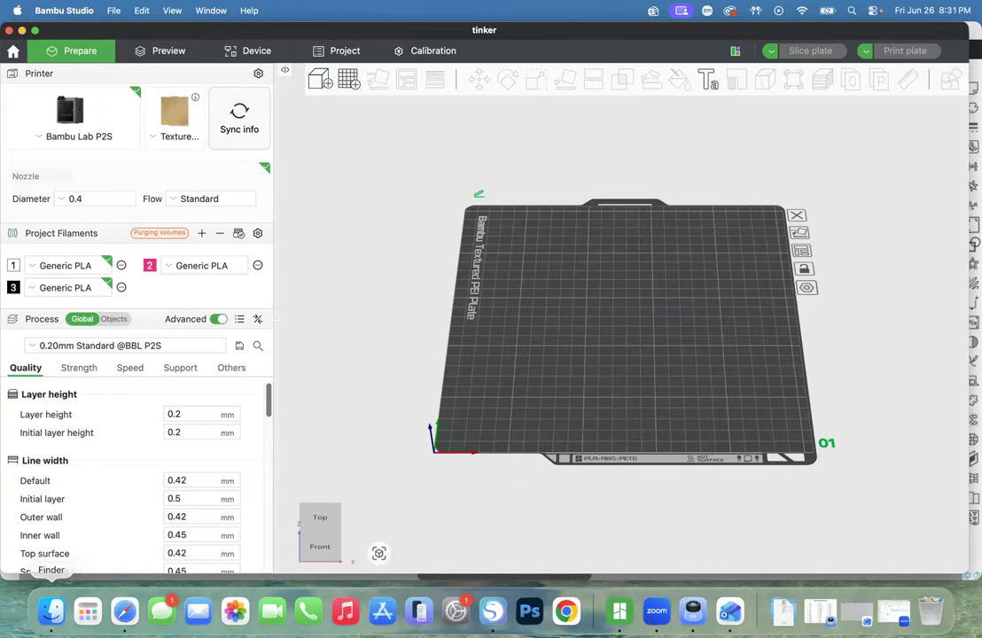
Extract "breast cancer can opener.zip" in Finder's Downloads folder.
{"action": "left_click", "coordinate": [228, 201]}
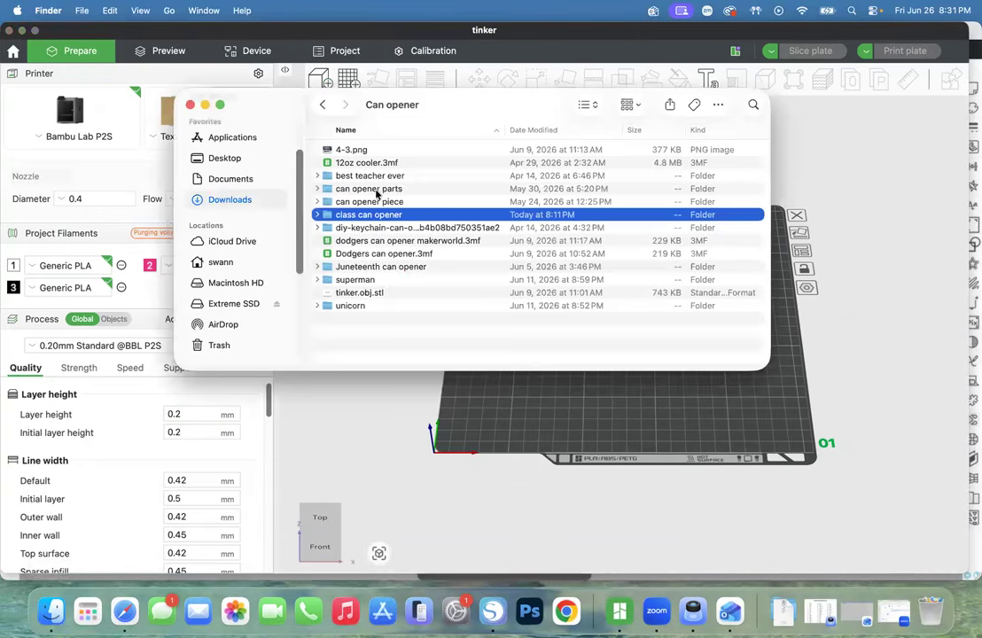
{"action": "double_click", "coordinate": [393, 153]}
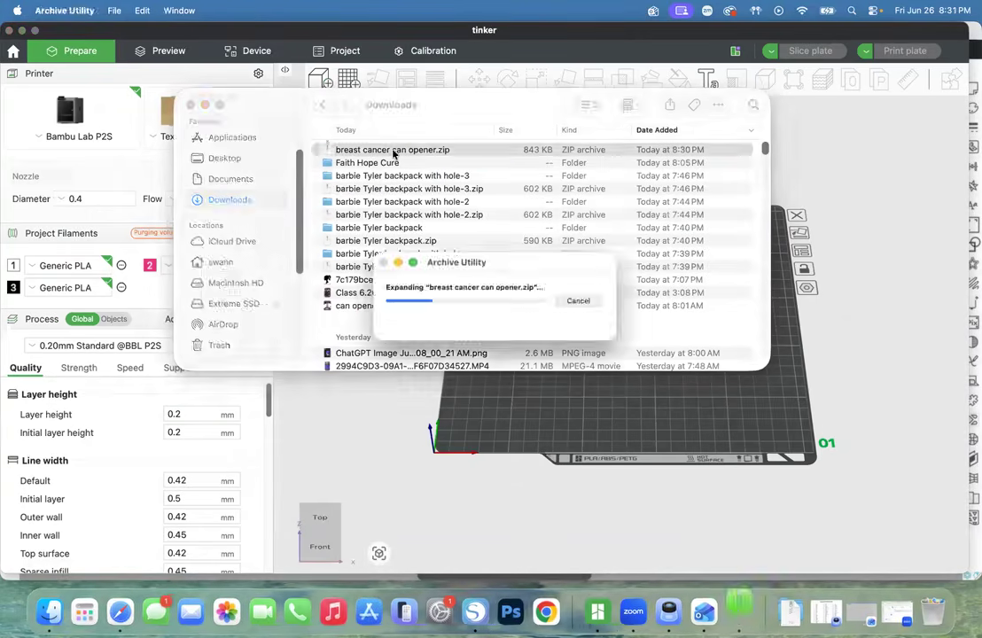
Import tinker.obj from the "breast cancer can opener" download folder into the Bambu Studio project and acknowledge the color import notice.
{"action": "left_click", "coordinate": [584, 430]}
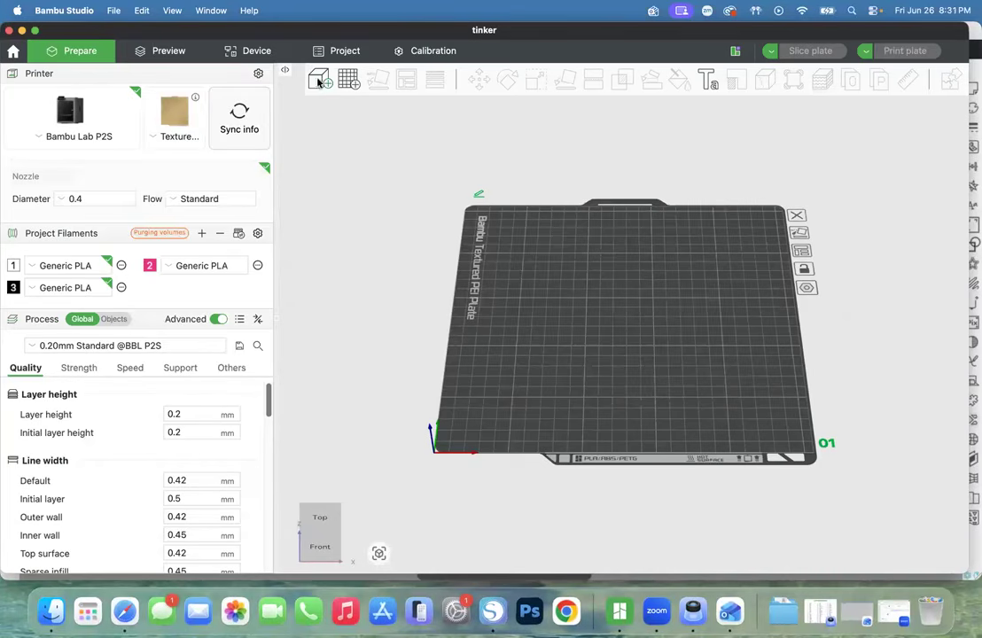
{"action": "key", "text": "super+i"}
{"action": "left_click", "coordinate": [387, 198]}
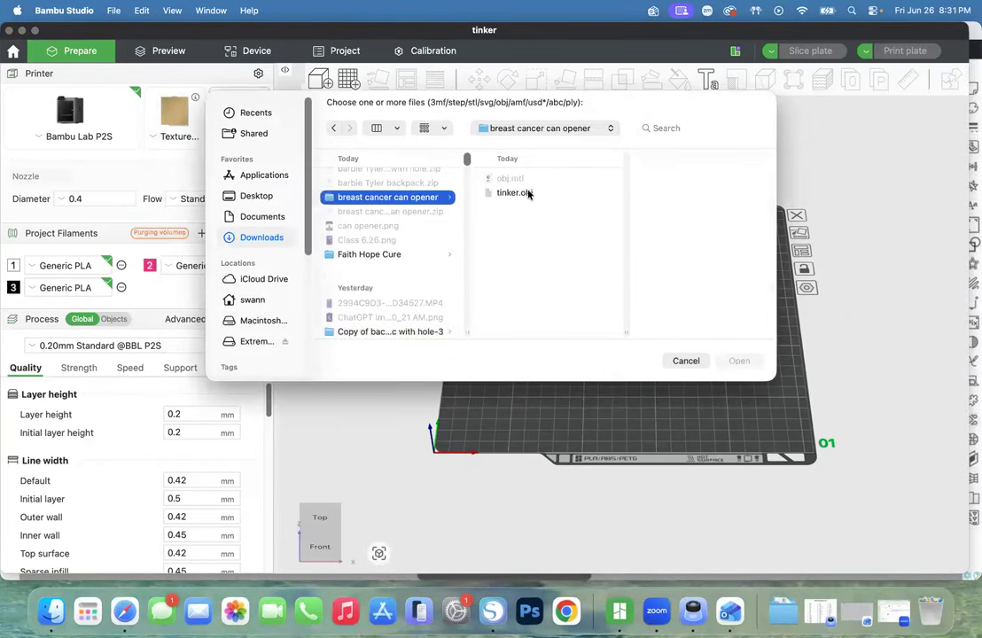
{"action": "left_click", "coordinate": [514, 192]}
{"action": "left_click", "coordinate": [750, 363]}
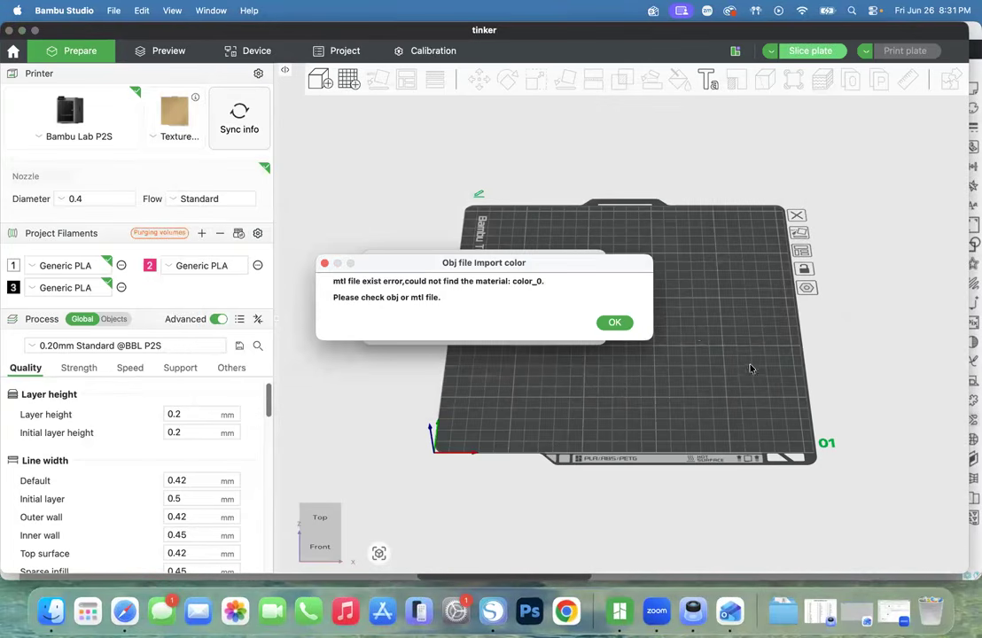
{"action": "left_click", "coordinate": [615, 323]}
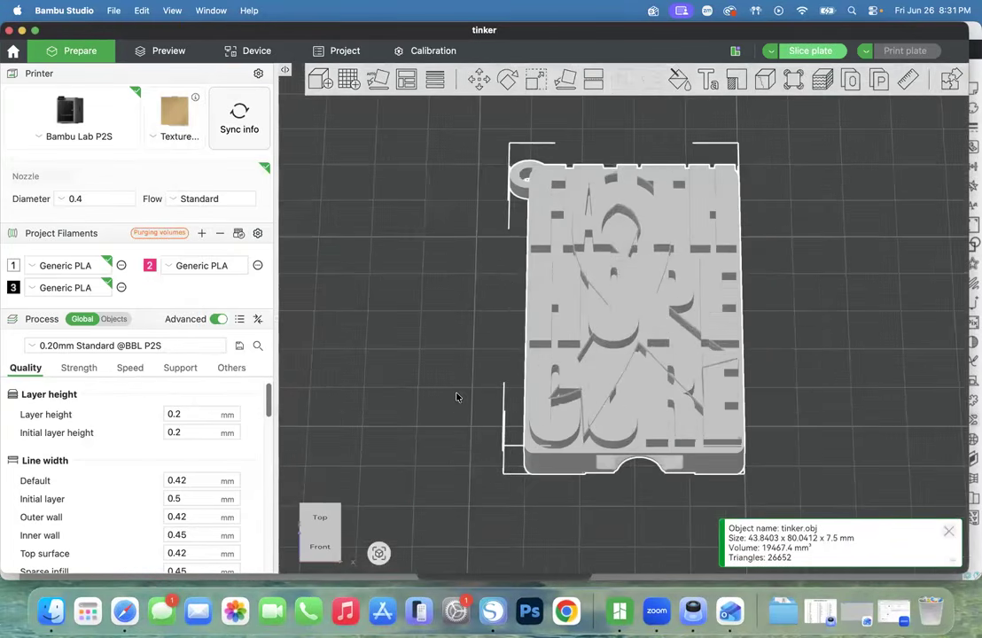
Start color painting on the can opener with pink filament 2 and the Height Range tool.
{"action": "left_click", "coordinate": [435, 438]}
{"action": "left_click", "coordinate": [312, 538]}
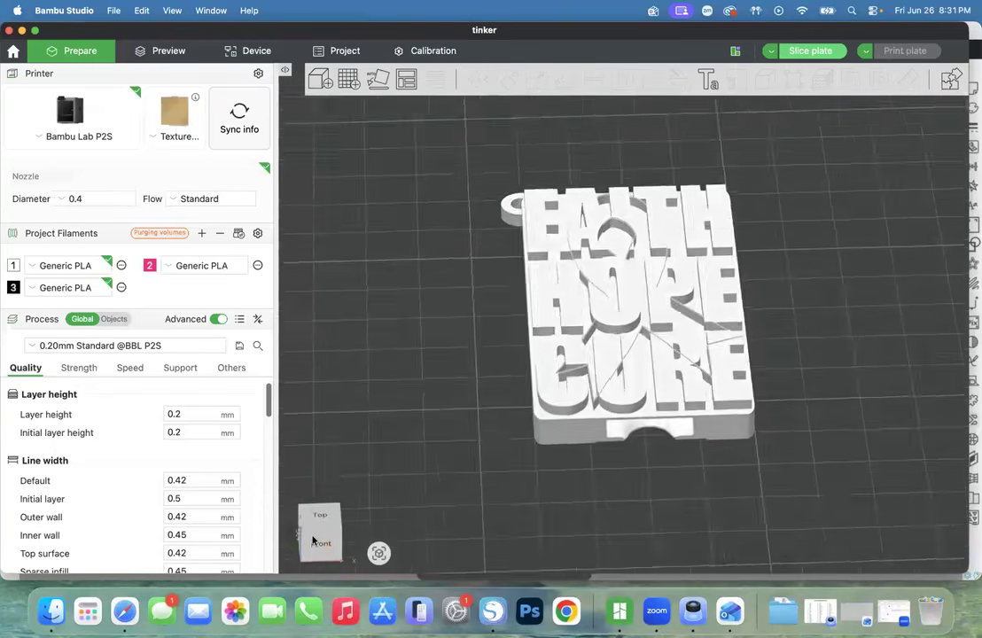
{"action": "left_click_drag", "start_coordinate": [311, 539], "coordinate": [335, 519]}
{"action": "left_click", "coordinate": [714, 213]}
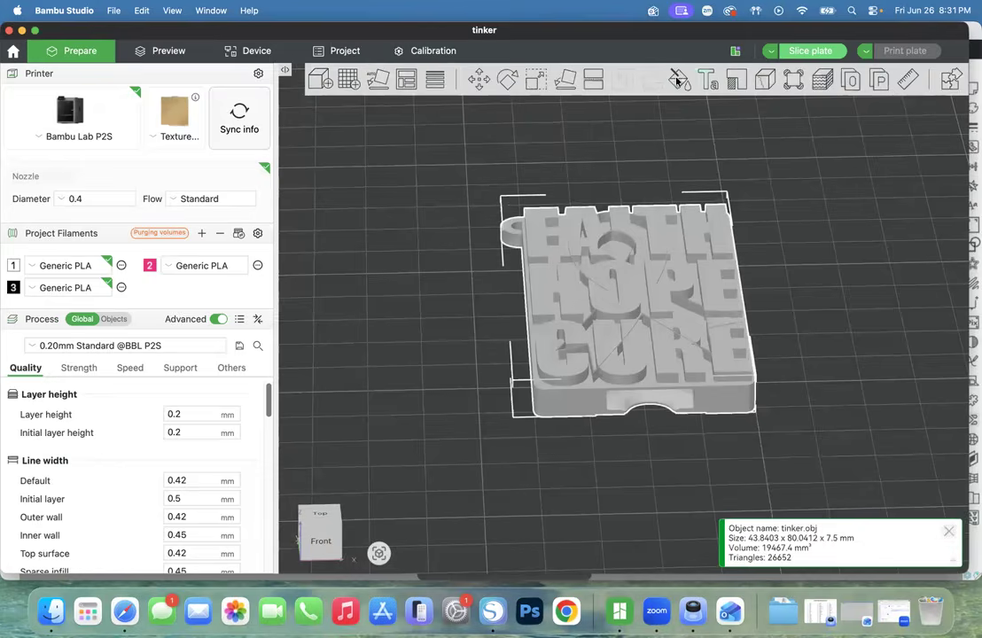
{"action": "left_click", "coordinate": [679, 80]}
{"action": "left_click", "coordinate": [755, 173]}
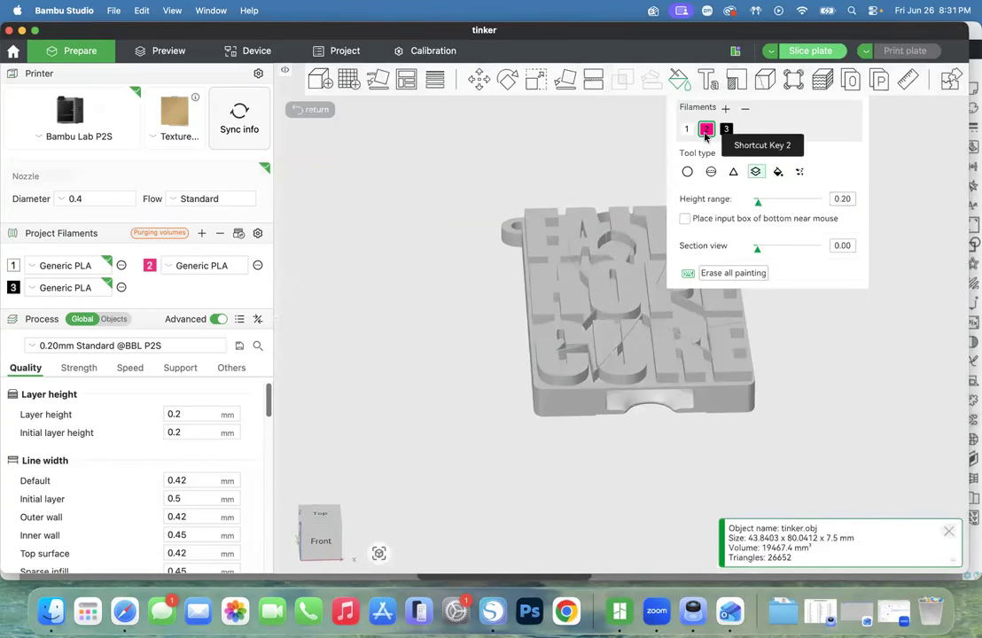
{"action": "left_click", "coordinate": [687, 130]}
{"action": "left_click", "coordinate": [707, 130]}
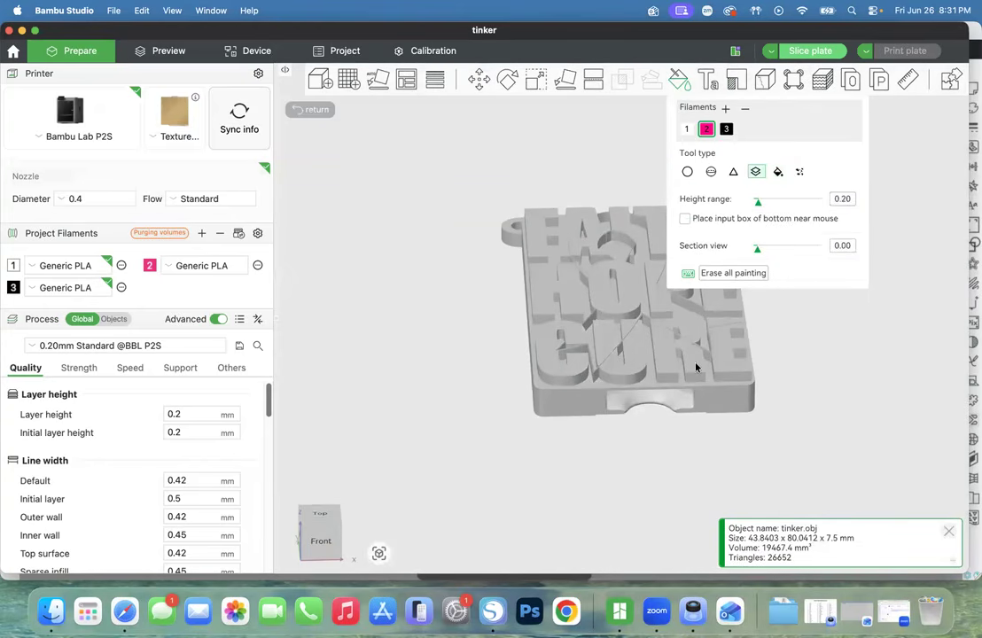
{"action": "left_click", "coordinate": [778, 173]}
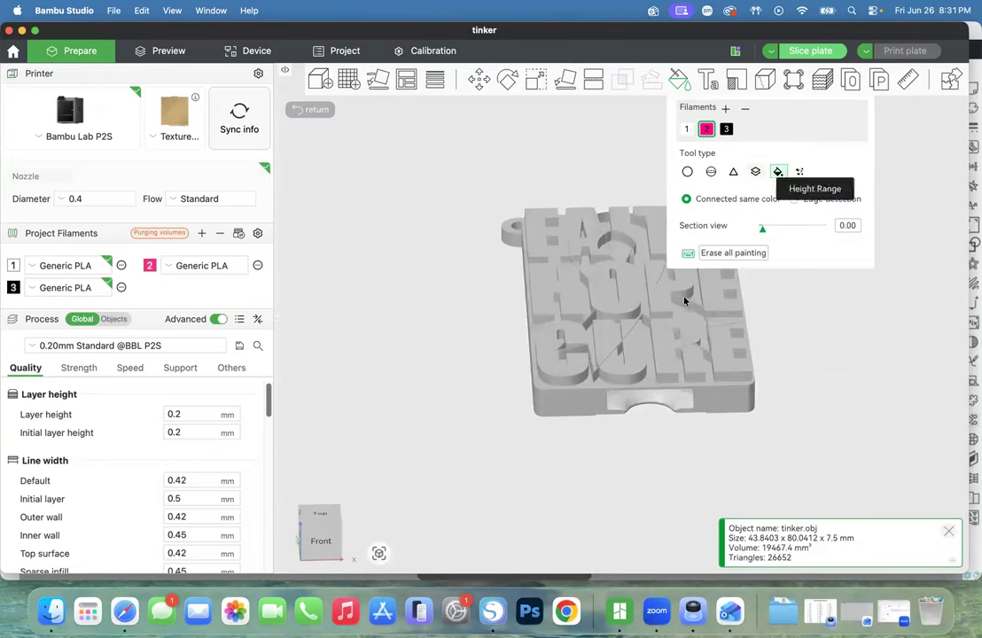
{"action": "left_click", "coordinate": [726, 129]}
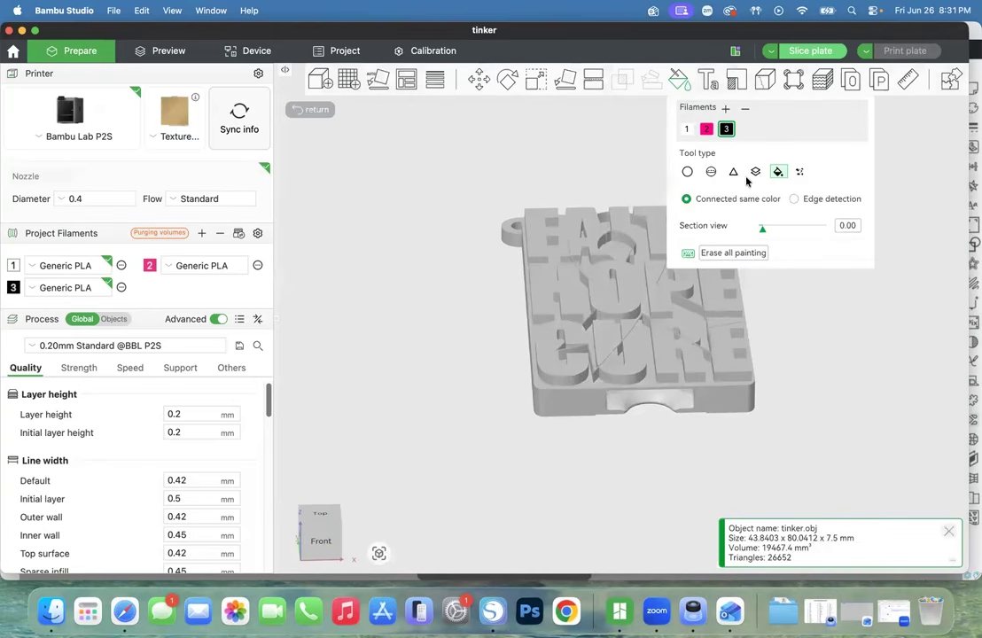
{"action": "left_click", "coordinate": [707, 129]}
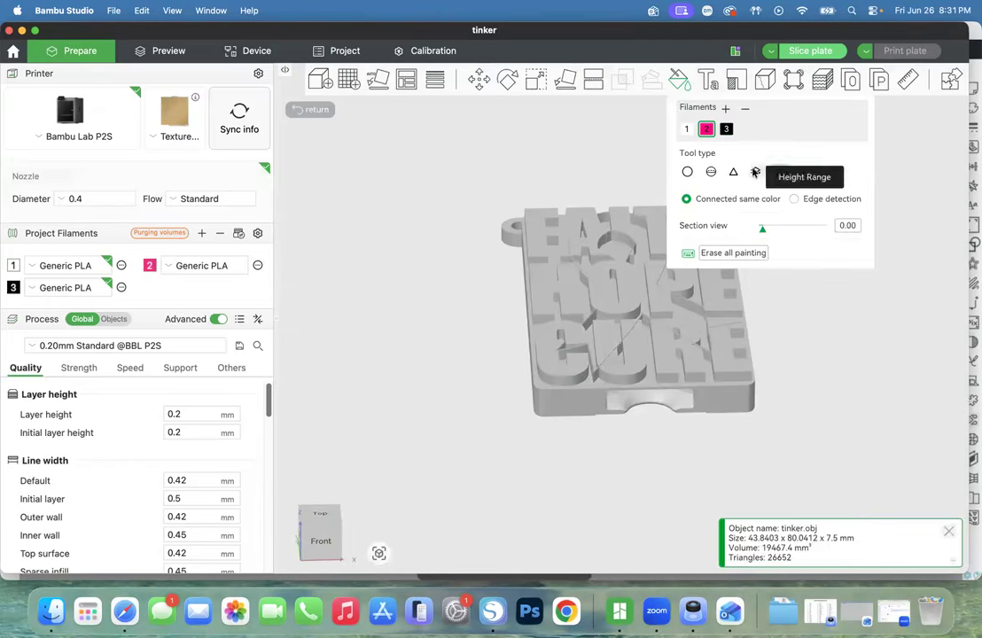
{"action": "left_click", "coordinate": [755, 172]}
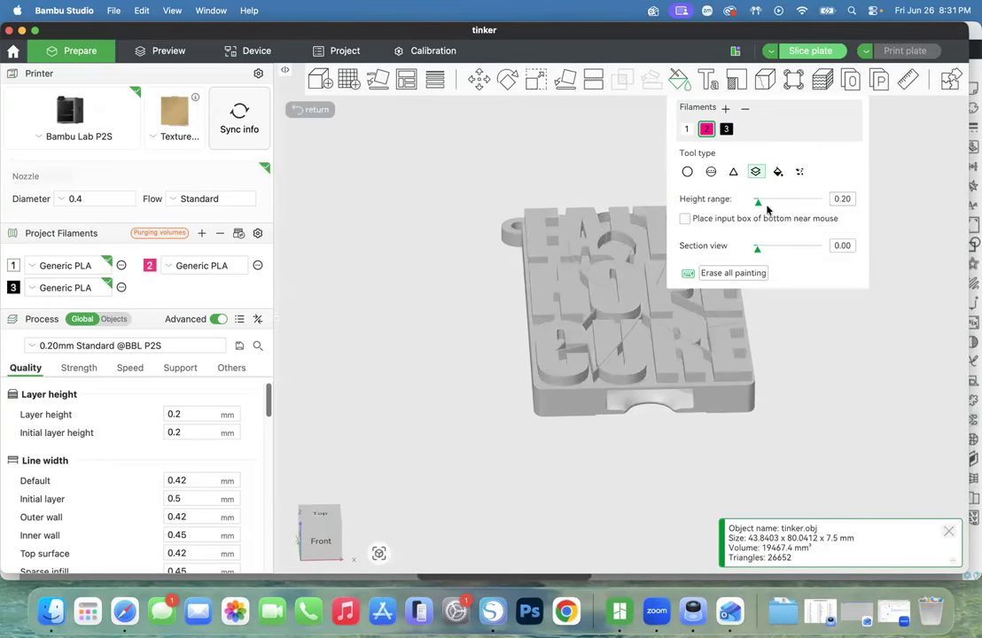
Set the height range to 4.05, paint the raised FAITH HOPE CURE lettering above the base pink, and leave color painting.
{"action": "left_click_drag", "start_coordinate": [758, 204], "coordinate": [788, 202]}
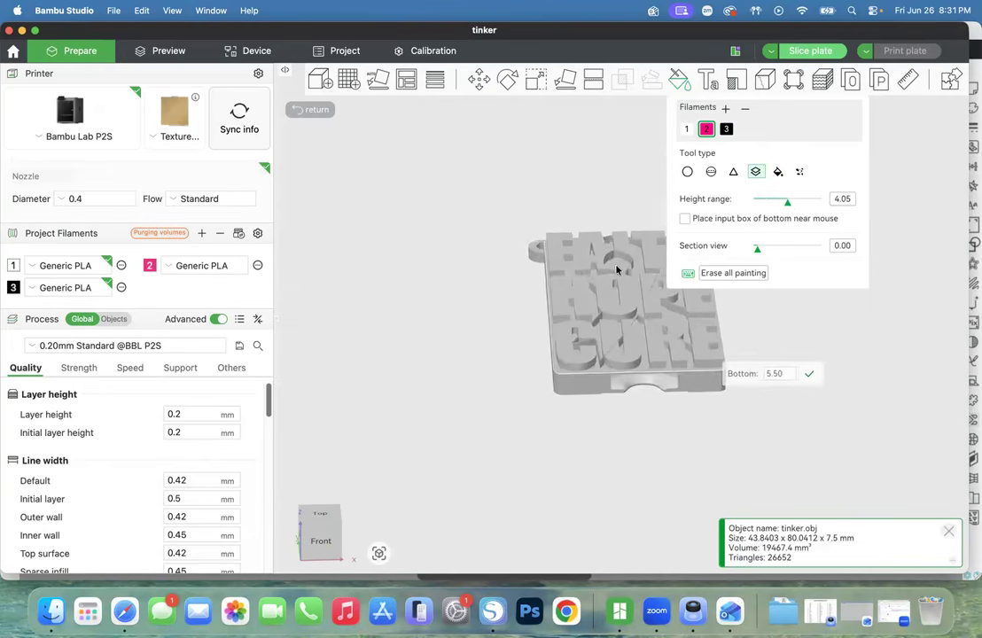
{"action": "scroll", "coordinate": [559, 241], "scroll_direction": "up", "scroll_amount": 5}
{"action": "scroll", "coordinate": [558, 241], "scroll_direction": "down", "scroll_amount": 5}
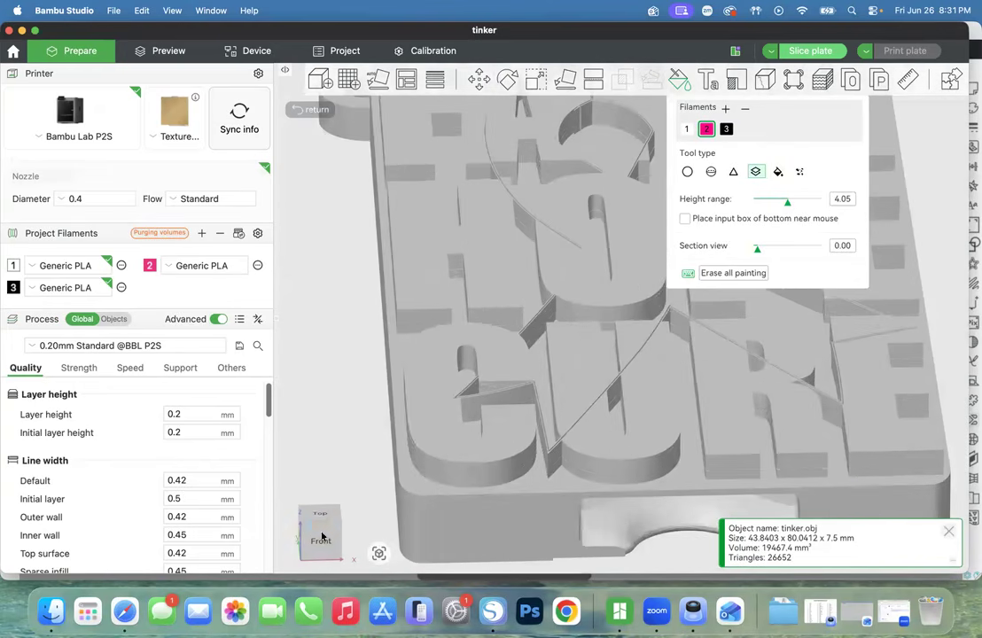
{"action": "left_click", "coordinate": [321, 535]}
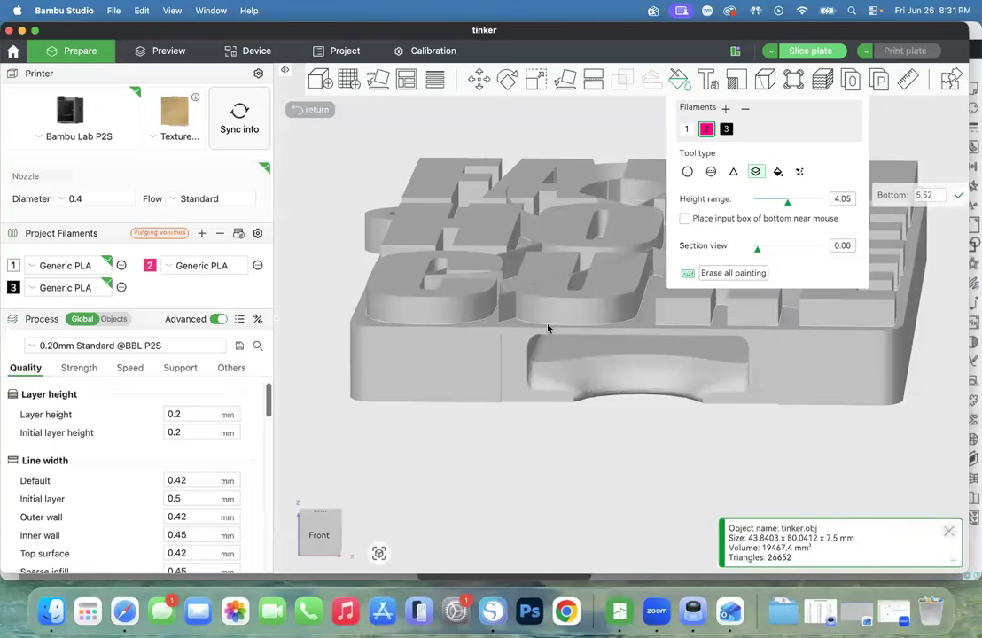
{"action": "left_click", "coordinate": [548, 328]}
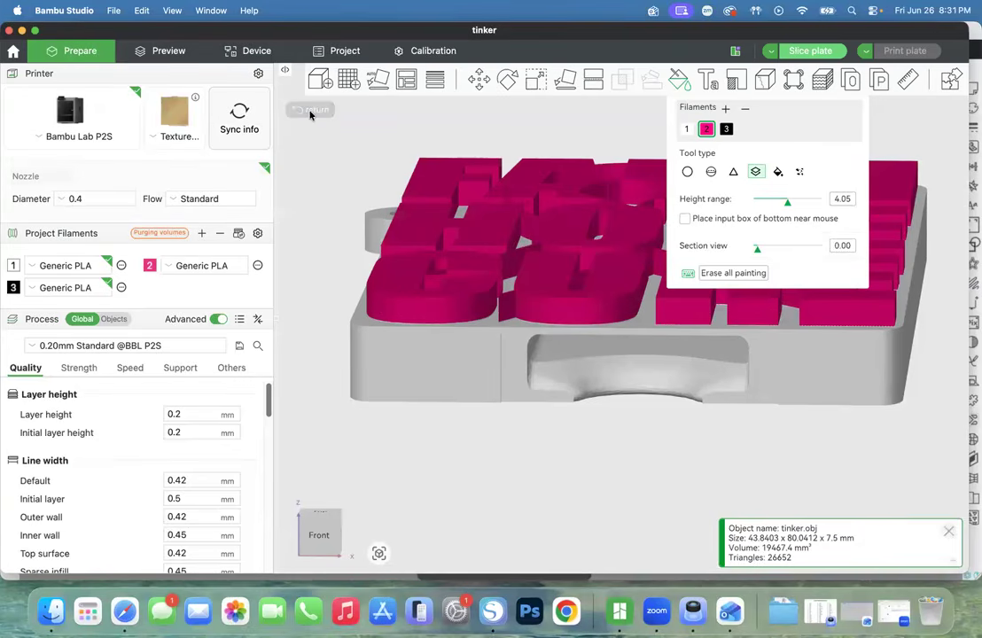
{"action": "left_click", "coordinate": [313, 109]}
Check the painted can opener from several angles, slice the plate, and preview the print up to layer 4.
{"action": "left_click", "coordinate": [325, 531]}
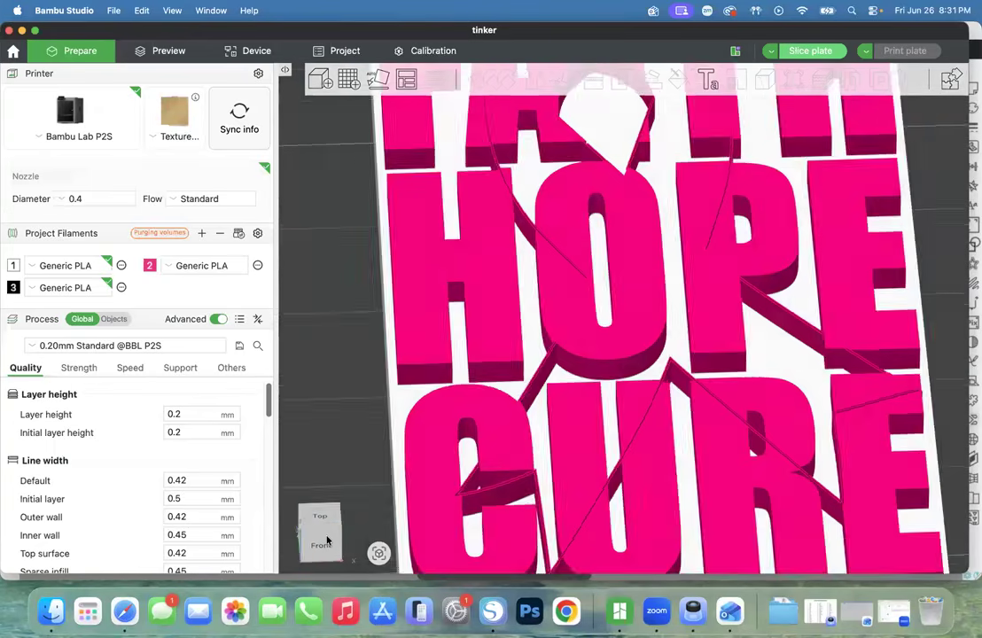
{"action": "scroll", "coordinate": [390, 464], "scroll_direction": "down", "scroll_amount": 5}
{"action": "scroll", "coordinate": [394, 453], "scroll_direction": "down", "scroll_amount": 2}
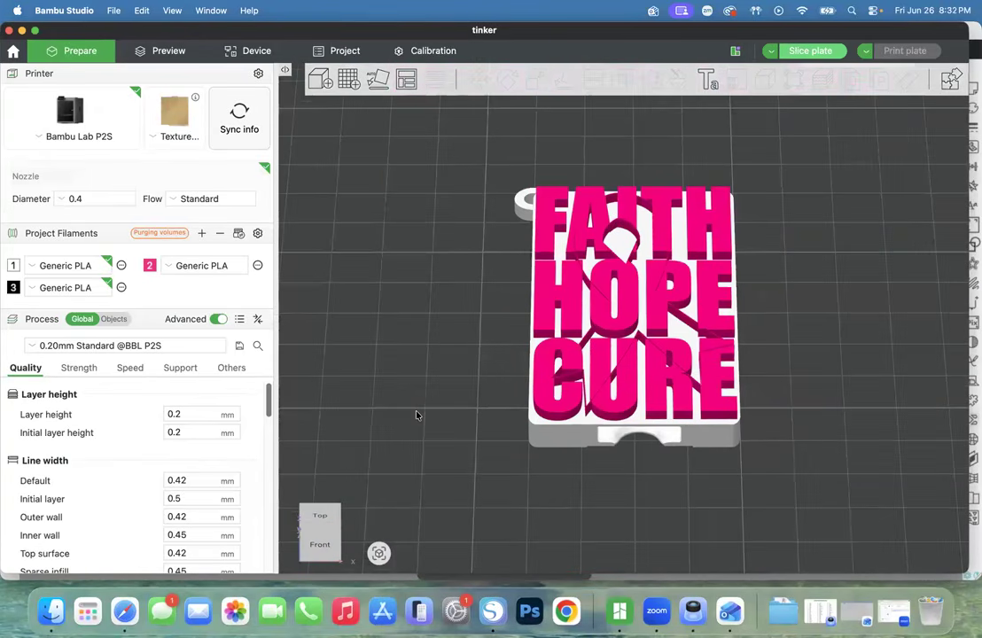
{"action": "left_click", "coordinate": [328, 539]}
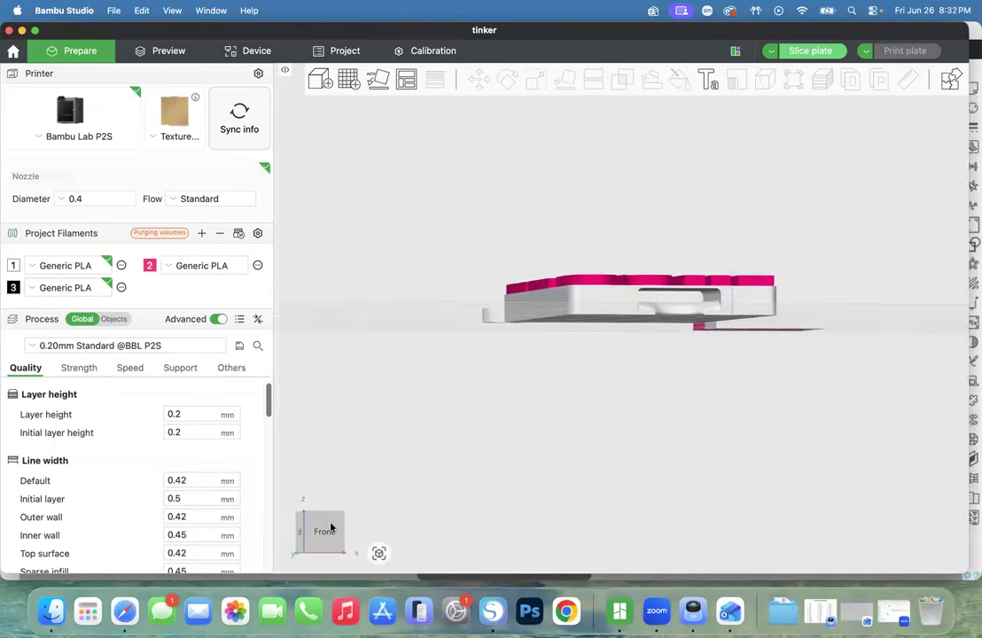
{"action": "left_click_drag", "start_coordinate": [329, 530], "coordinate": [312, 546]}
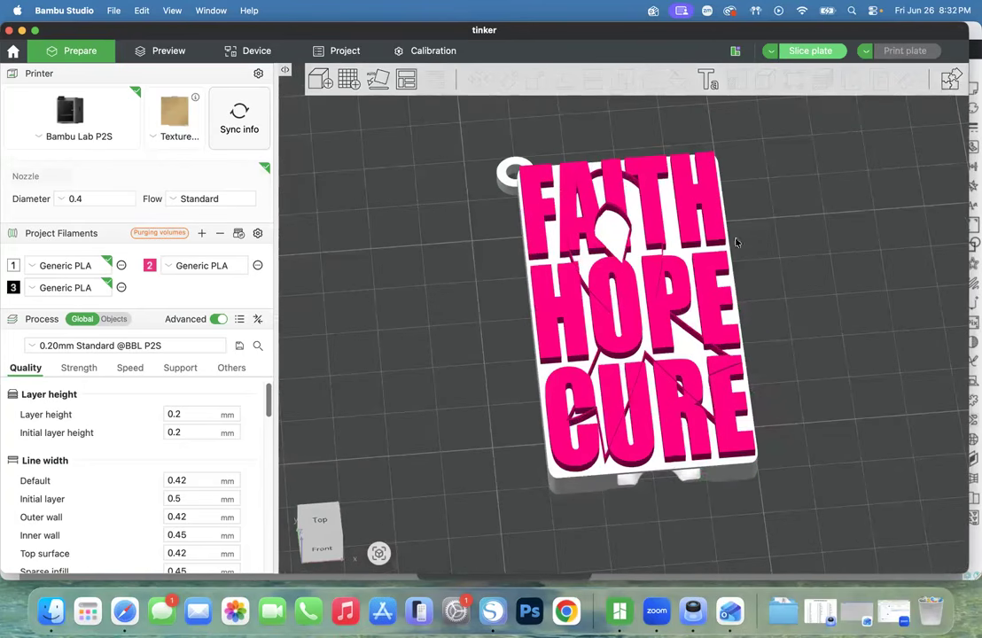
{"action": "left_click", "coordinate": [797, 57]}
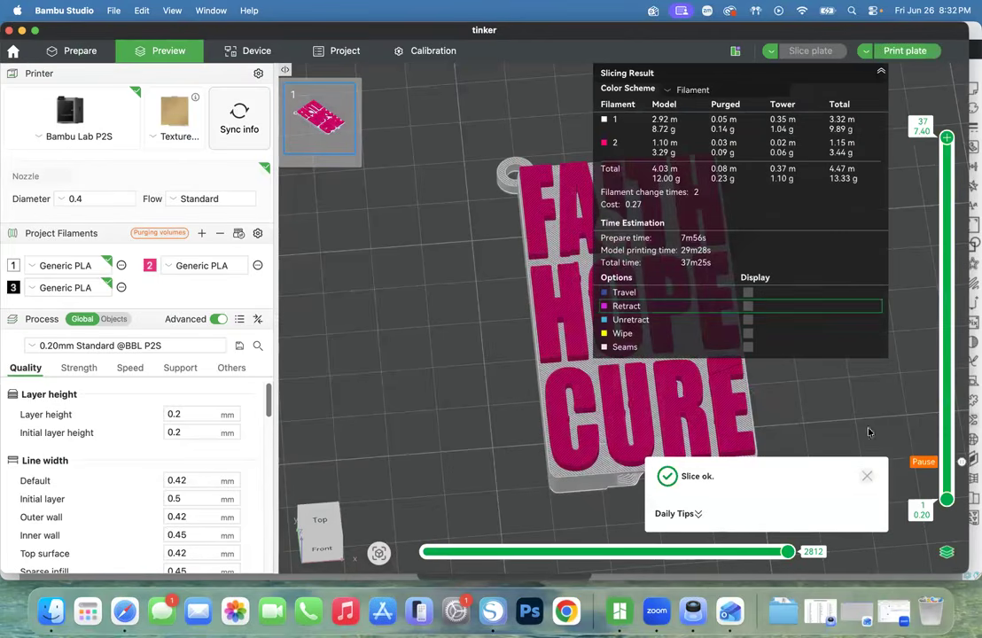
{"action": "left_click", "coordinate": [961, 462]}
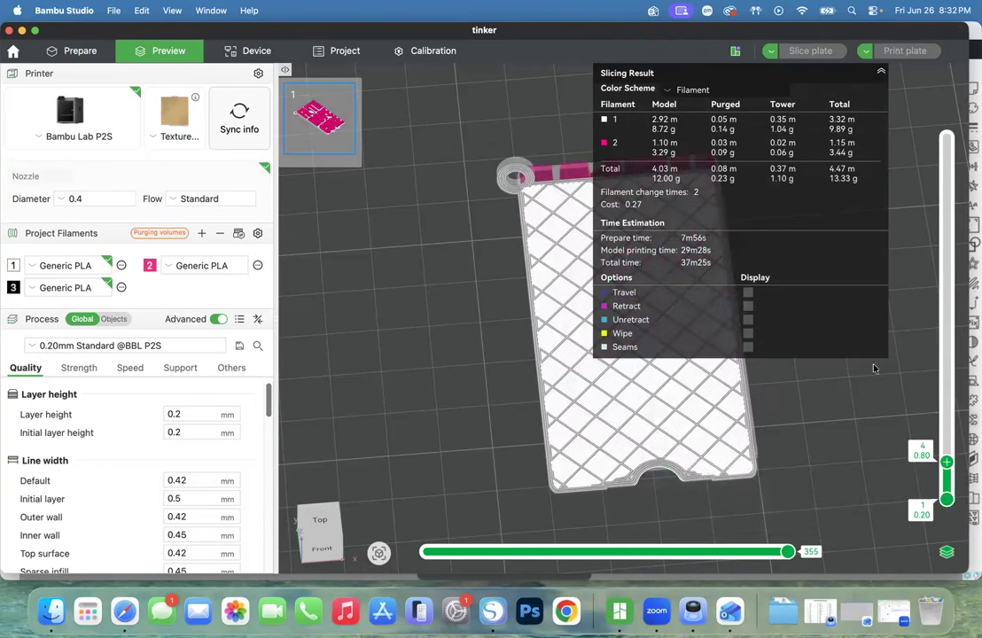
Return to the prepare view, select the can opener, and slice the plate again.
{"action": "left_click", "coordinate": [73, 52]}
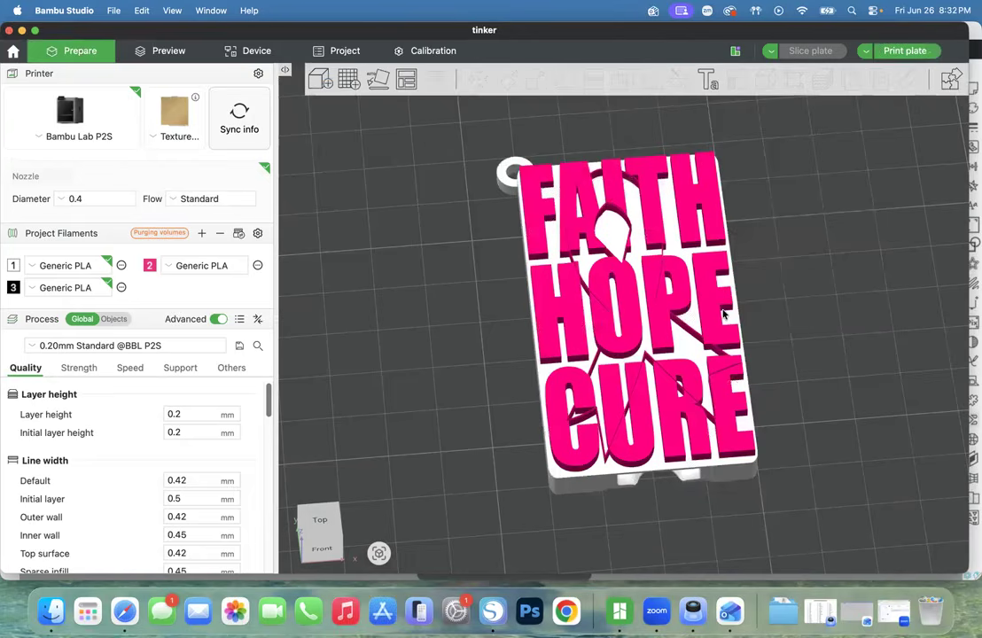
{"action": "left_click", "coordinate": [709, 182]}
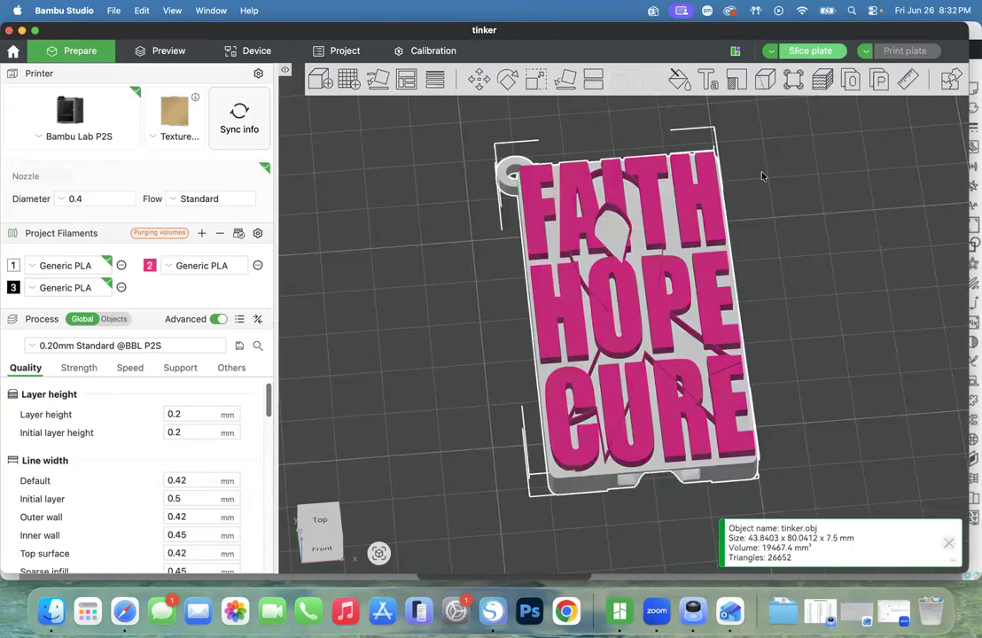
{"action": "left_click", "coordinate": [811, 51]}
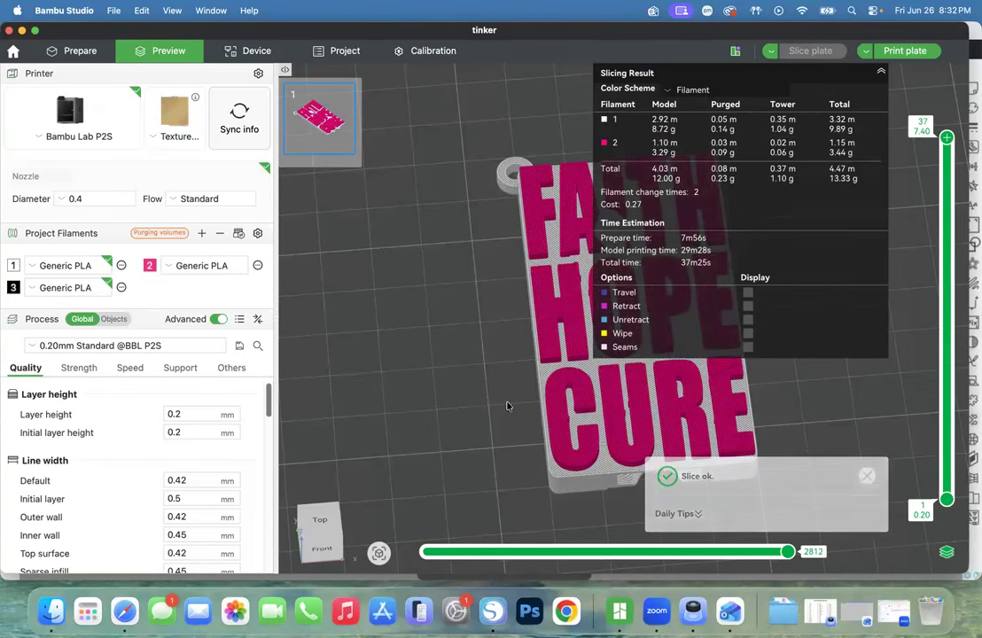
{"action": "scroll", "coordinate": [451, 383], "scroll_direction": "down", "scroll_amount": 2}
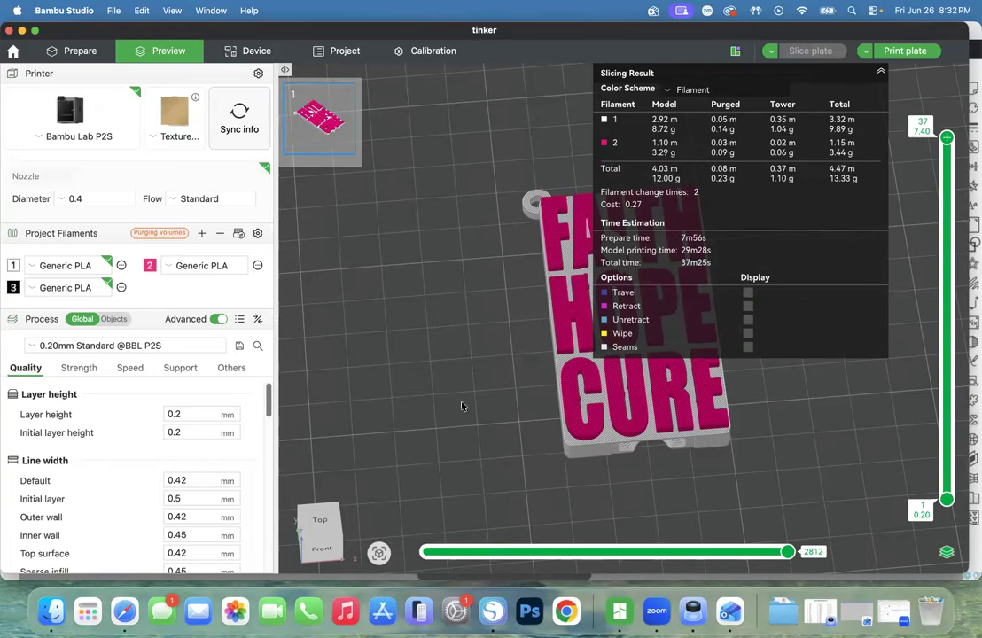
Enable supports for the print and restrict them to the build plate only.
{"action": "left_click", "coordinate": [180, 368]}
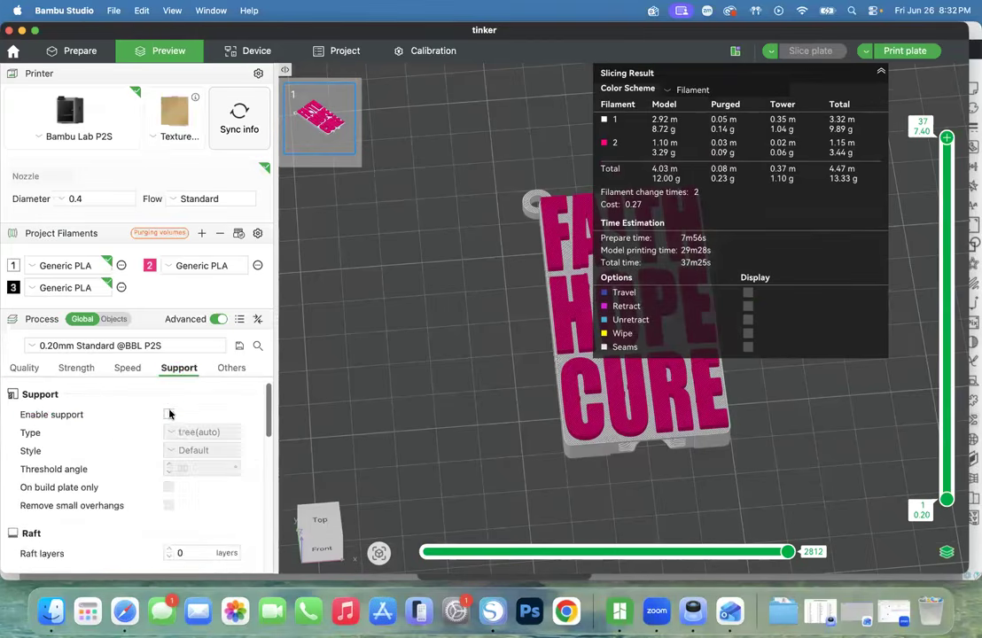
{"action": "left_click", "coordinate": [169, 414]}
{"action": "left_click", "coordinate": [168, 488]}
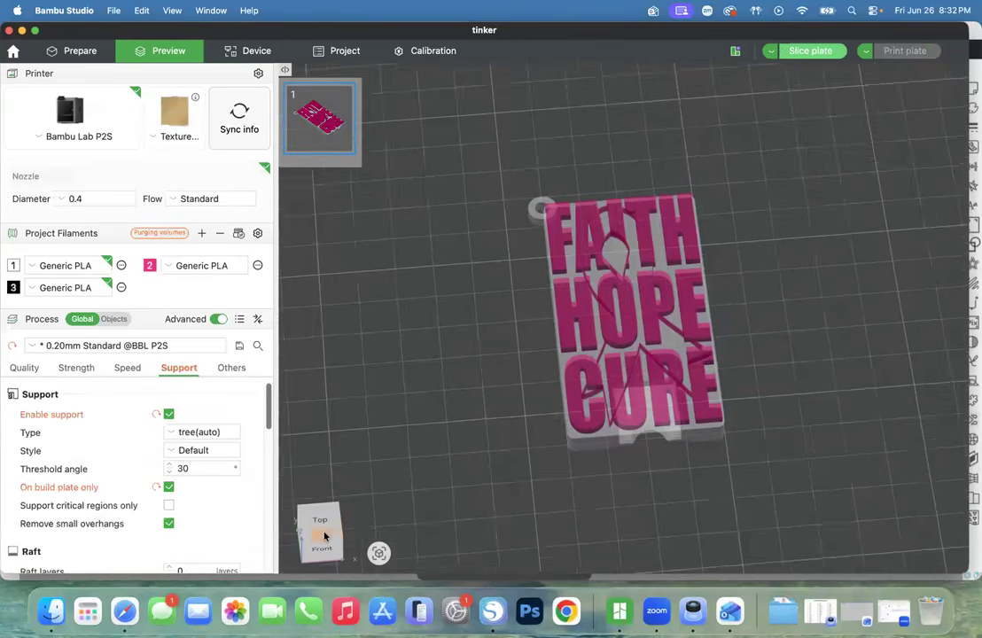
Slice the plate with supports, inspect the supports at the opener's front recess, and return to the prepare view.
{"action": "left_click", "coordinate": [324, 536]}
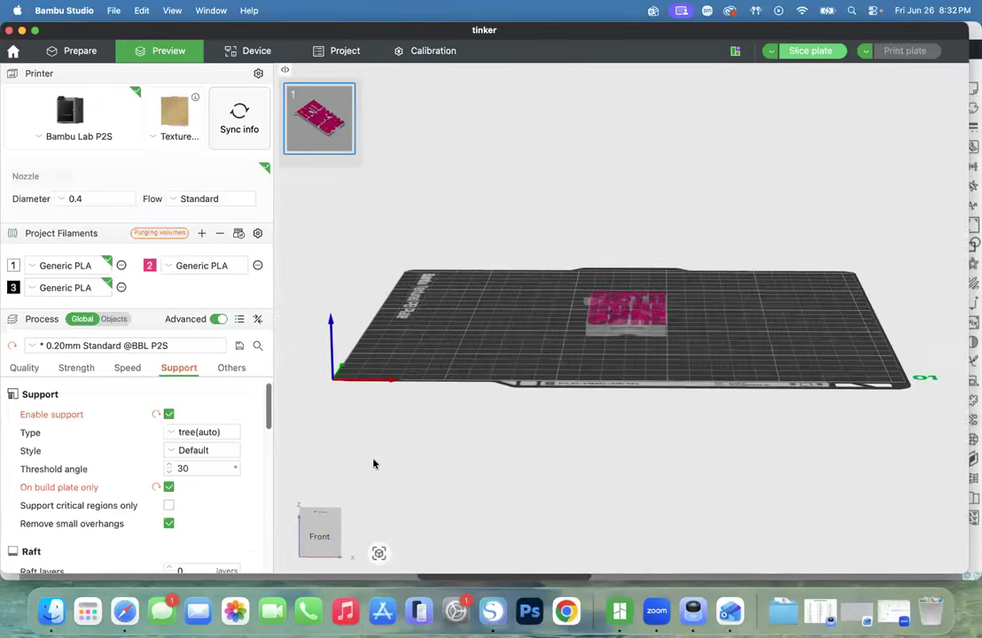
{"action": "scroll", "coordinate": [369, 399], "scroll_direction": "up", "scroll_amount": 10}
{"action": "left_click", "coordinate": [94, 51]}
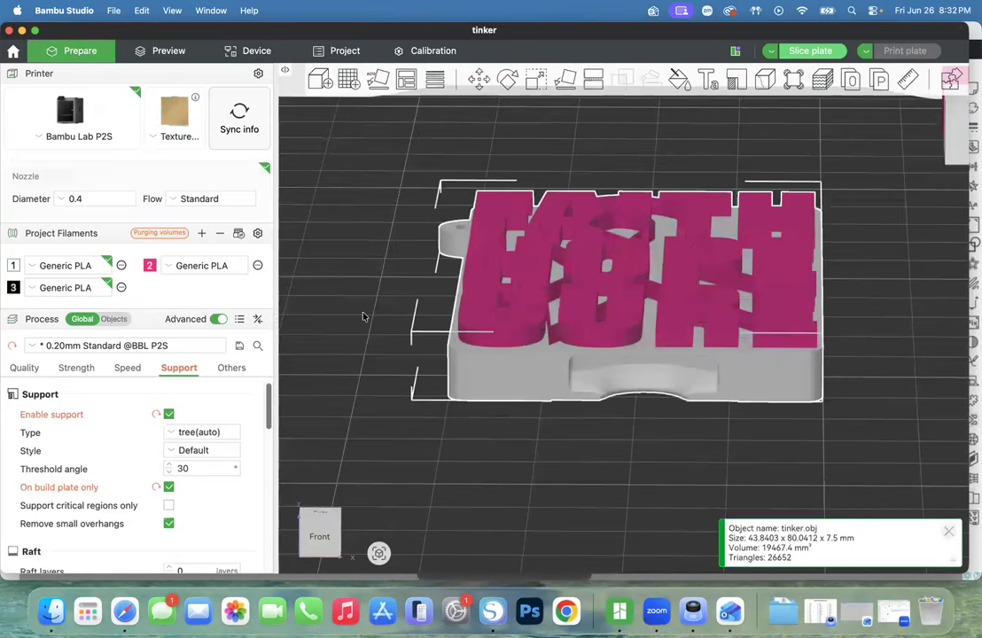
{"action": "left_click", "coordinate": [321, 530]}
{"action": "left_click_drag", "start_coordinate": [325, 521], "coordinate": [330, 520]}
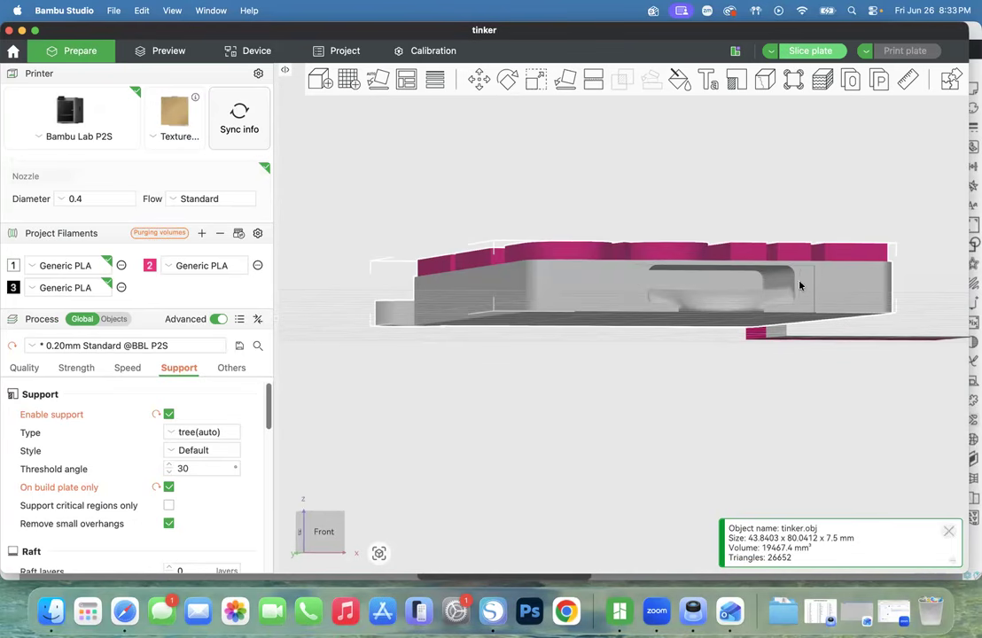
{"action": "left_click", "coordinate": [318, 536]}
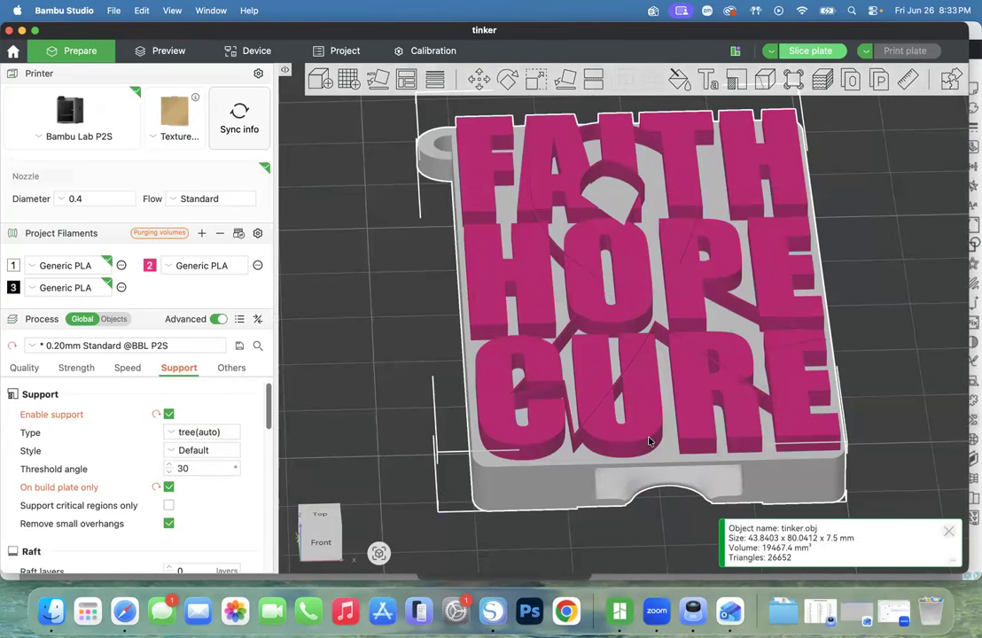
{"action": "left_click", "coordinate": [801, 55]}
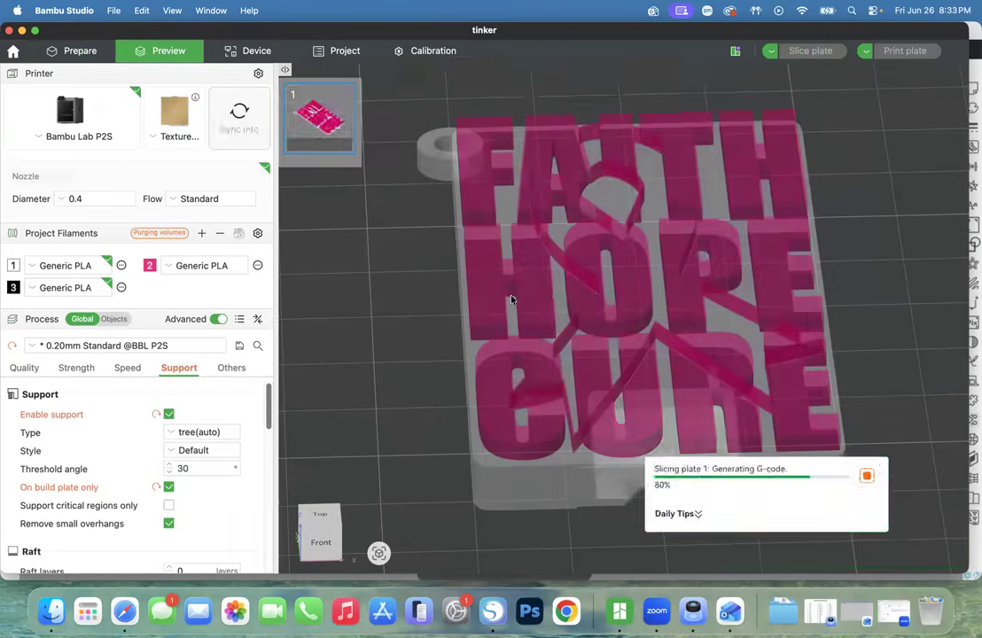
{"action": "scroll", "coordinate": [403, 299], "scroll_direction": "down", "scroll_amount": 2}
{"action": "scroll", "coordinate": [403, 299], "scroll_direction": "down", "scroll_amount": 3}
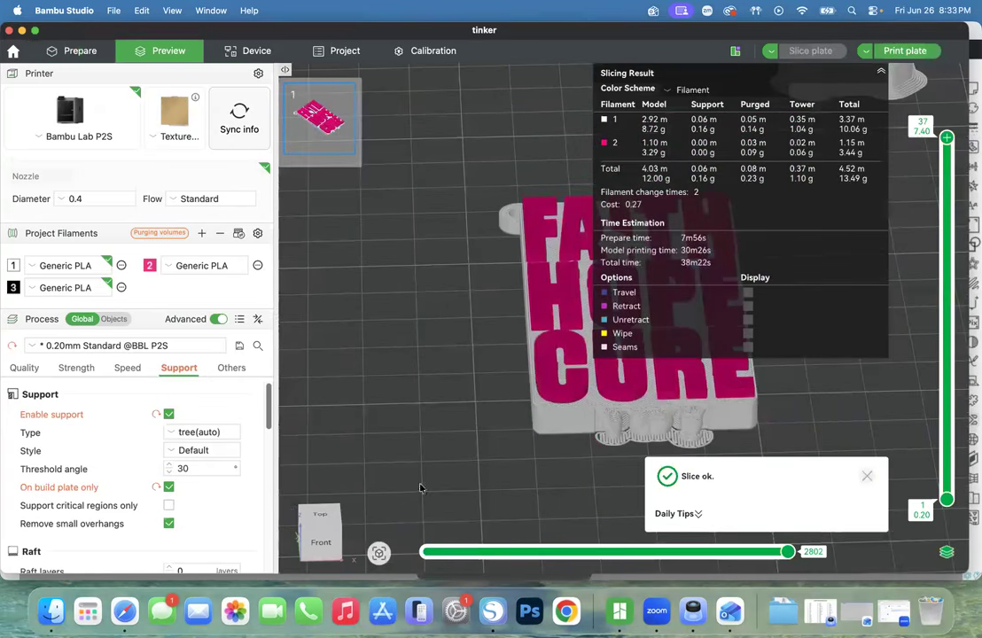
{"action": "left_click_drag", "start_coordinate": [316, 533], "coordinate": [316, 530]}
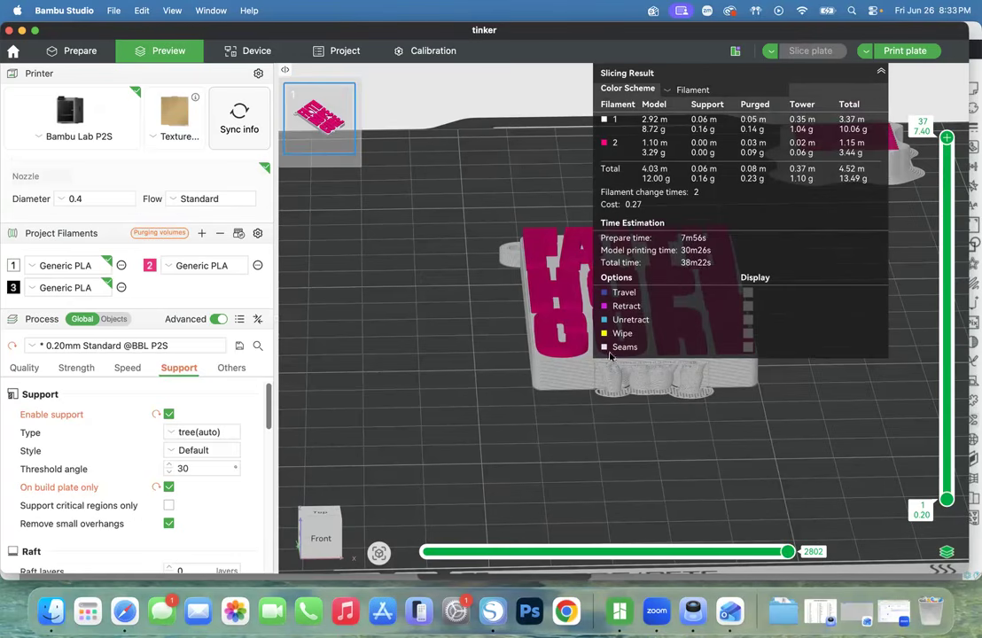
{"action": "left_click", "coordinate": [69, 47]}
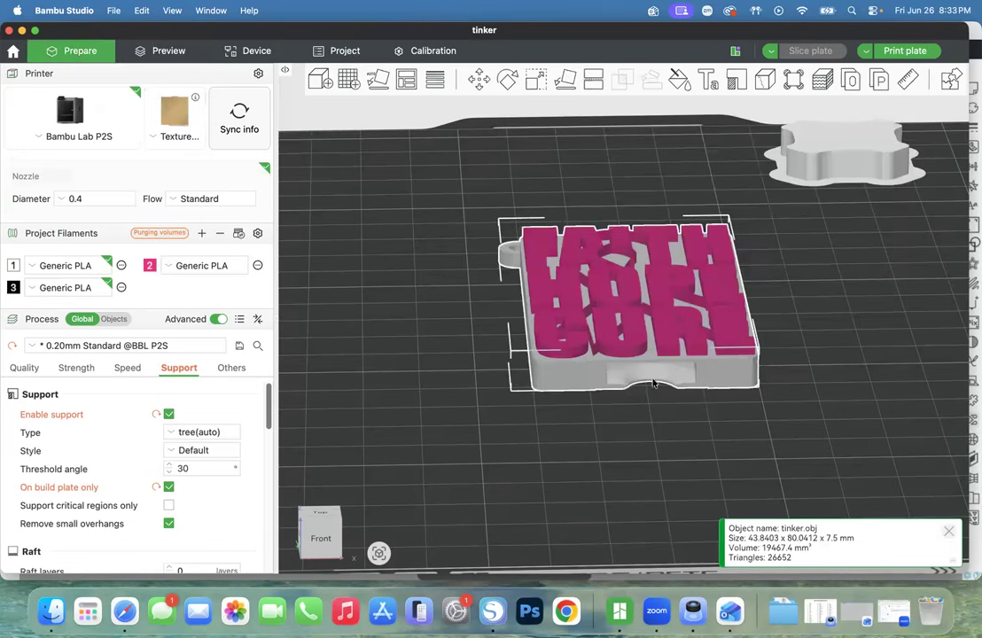